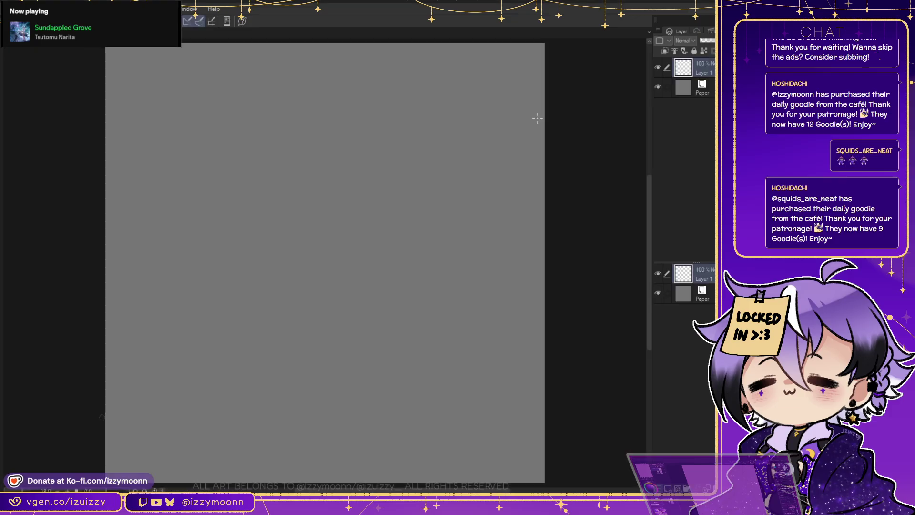
{"action": "left_click_drag", "start_coordinate": [466, 289], "coordinate": [439, 391]}
{"action": "key", "text": "ctrl+z"}
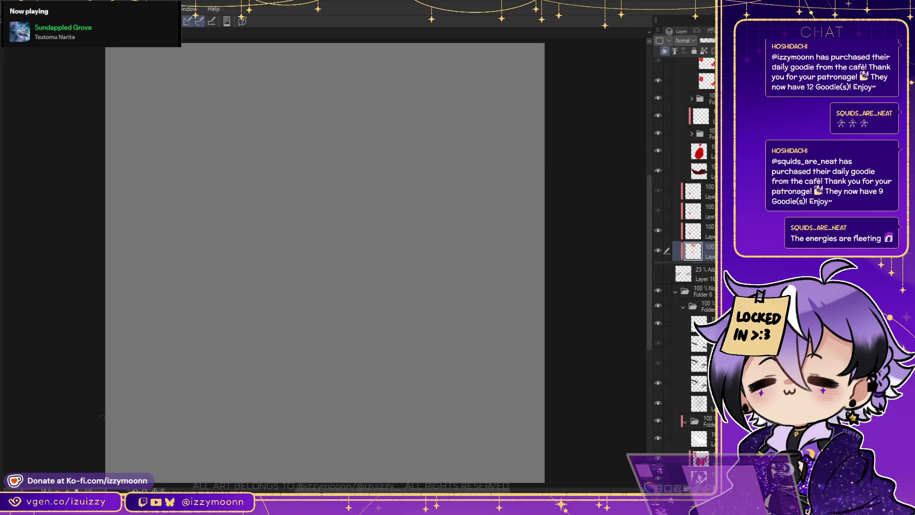
{"action": "key", "text": "ctrl+Tab"}
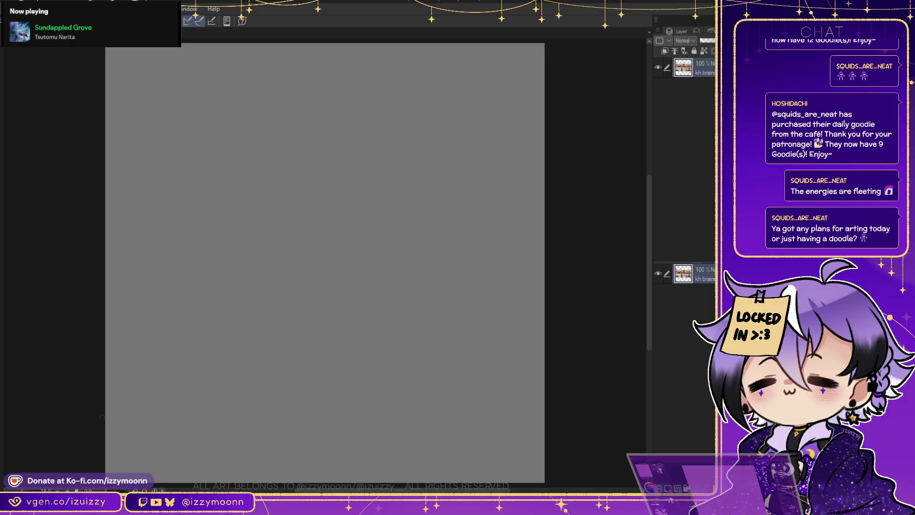
{"action": "key", "text": "ctrl+Tab"}
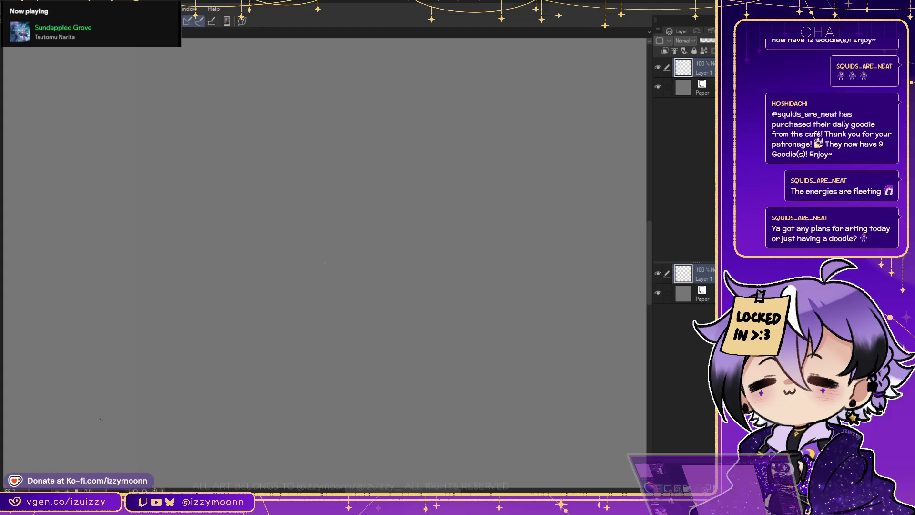
{"action": "left_click_drag", "start_coordinate": [386, 209], "coordinate": [393, 279]}
{"action": "key", "text": "ctrl+z"}
Sketch a round head shape in the upper middle of the canvas and close its lower edge
{"action": "mouse_move", "coordinate": [352, 181]}
{"action": "left_mouse_down"}
{"action": "mouse_move", "coordinate": [366, 207]}
{"action": "mouse_move", "coordinate": [367, 163]}
{"action": "mouse_move", "coordinate": [391, 147]}
{"action": "mouse_move", "coordinate": [416, 174]}
{"action": "mouse_move", "coordinate": [419, 199]}
{"action": "mouse_move", "coordinate": [409, 208]}
{"action": "left_mouse_up"}
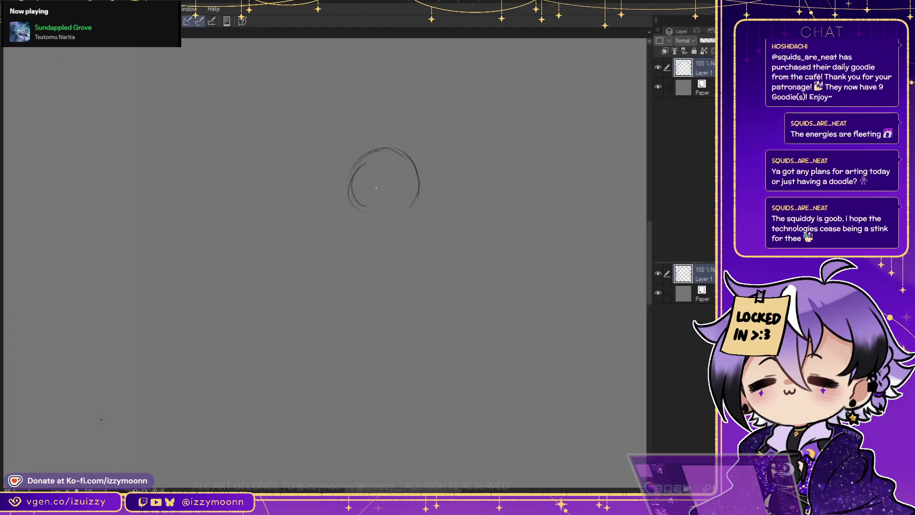
{"action": "mouse_move", "coordinate": [365, 213]}
{"action": "left_mouse_down"}
{"action": "mouse_move", "coordinate": [394, 212]}
{"action": "mouse_move", "coordinate": [358, 203]}
{"action": "mouse_move", "coordinate": [415, 190]}
{"action": "mouse_move", "coordinate": [390, 221]}
{"action": "left_mouse_up"}
{"action": "key", "text": "e"}
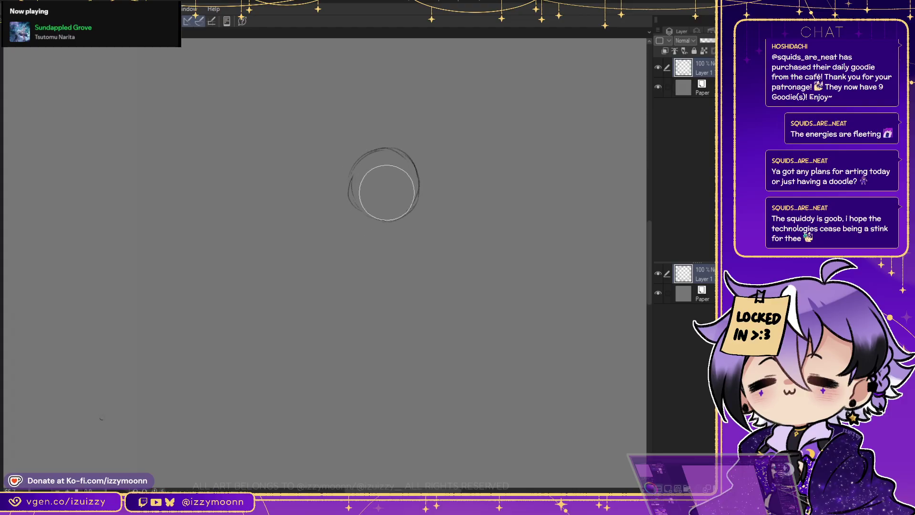
{"action": "key", "text": "p"}
{"action": "mouse_move", "coordinate": [367, 222]}
{"action": "left_mouse_down"}
{"action": "mouse_move", "coordinate": [358, 204]}
{"action": "mouse_move", "coordinate": [413, 213]}
{"action": "left_mouse_up"}
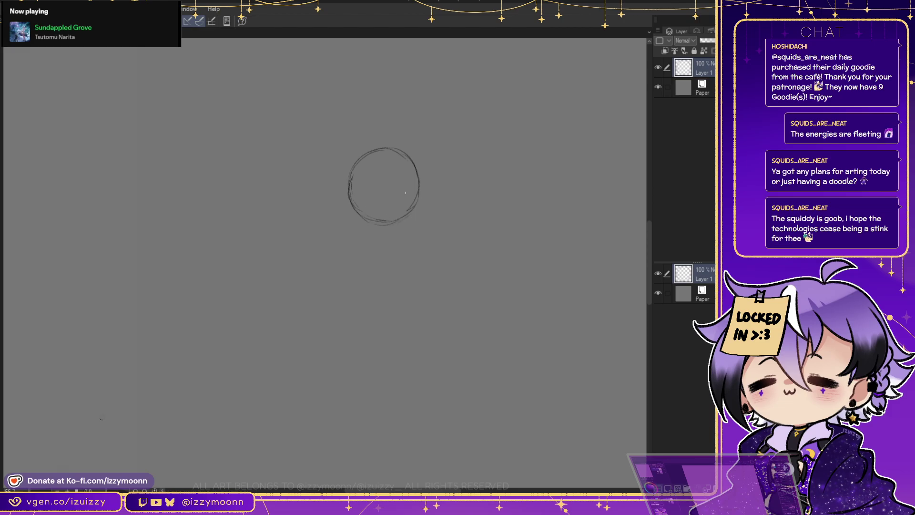
Refine the head circle's outline with additional strokes along its upper-right edge
{"action": "key", "text": "e"}
{"action": "left_click_drag", "start_coordinate": [399, 173], "coordinate": [375, 167]}
{"action": "key", "text": "ctrl+z"}
{"action": "key", "text": "ctrl+z"}
{"action": "key", "text": "ctrl+z"}
{"action": "key", "text": "ctrl+z"}
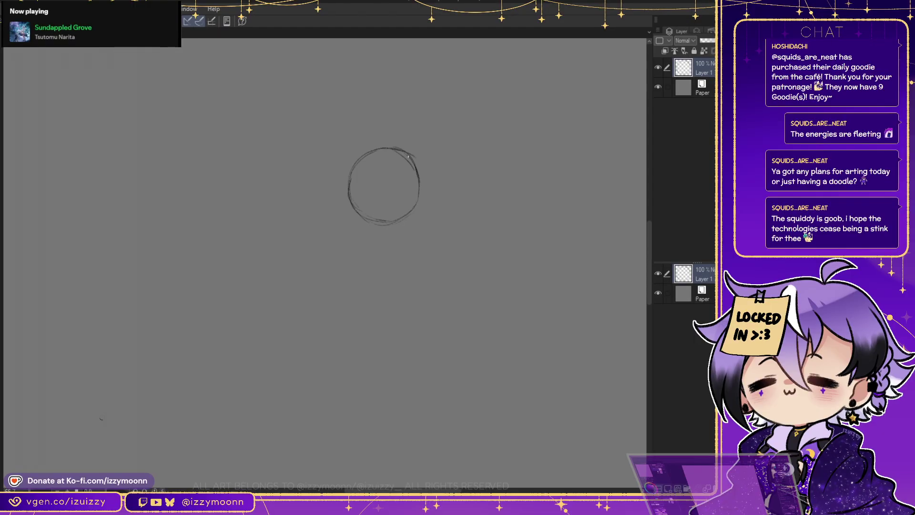
{"action": "mouse_move", "coordinate": [417, 142]}
{"action": "left_mouse_down"}
{"action": "mouse_move", "coordinate": [425, 153]}
{"action": "mouse_move", "coordinate": [407, 155]}
{"action": "left_mouse_up"}
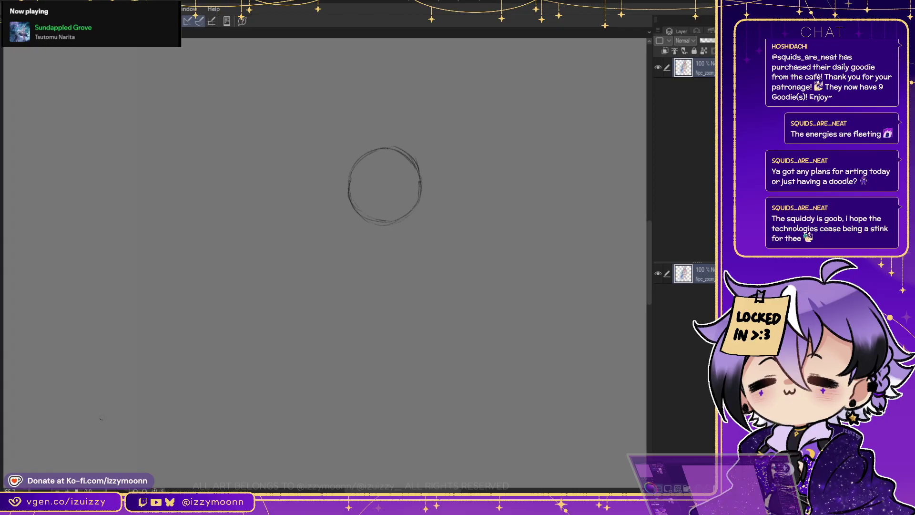
Try to back the reference character image with a new white-filled layer beneath it
{"action": "key", "text": "ctrl+shift+n"}
{"action": "key", "text": "ctrl+["}
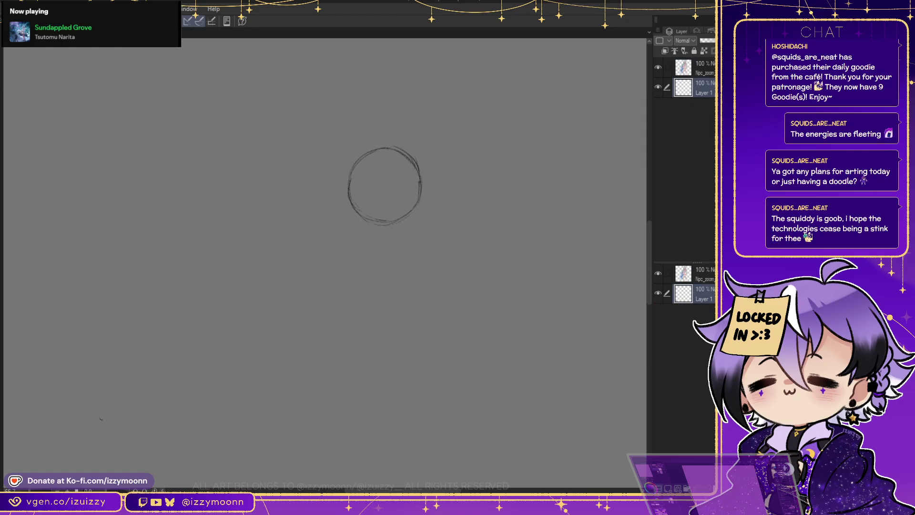
{"action": "key", "text": "alt+BackSpace"}
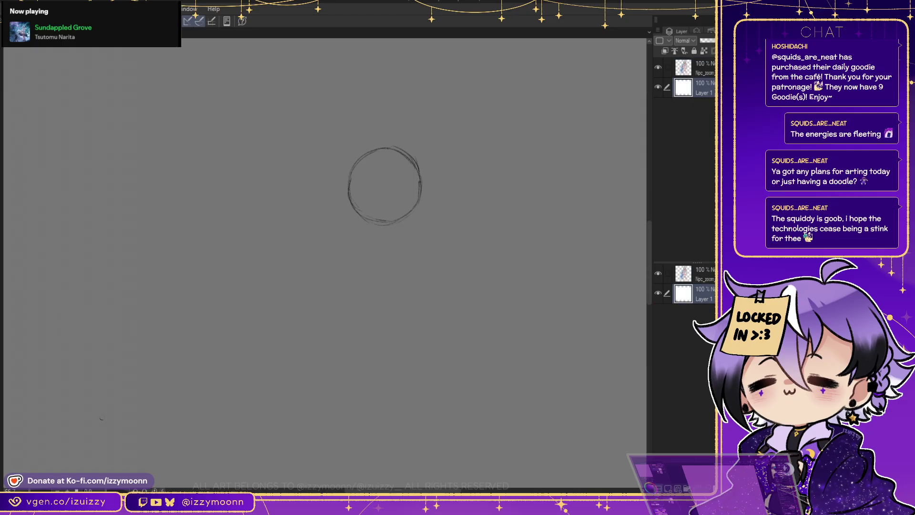
{"action": "key", "text": "ctrl+z"}
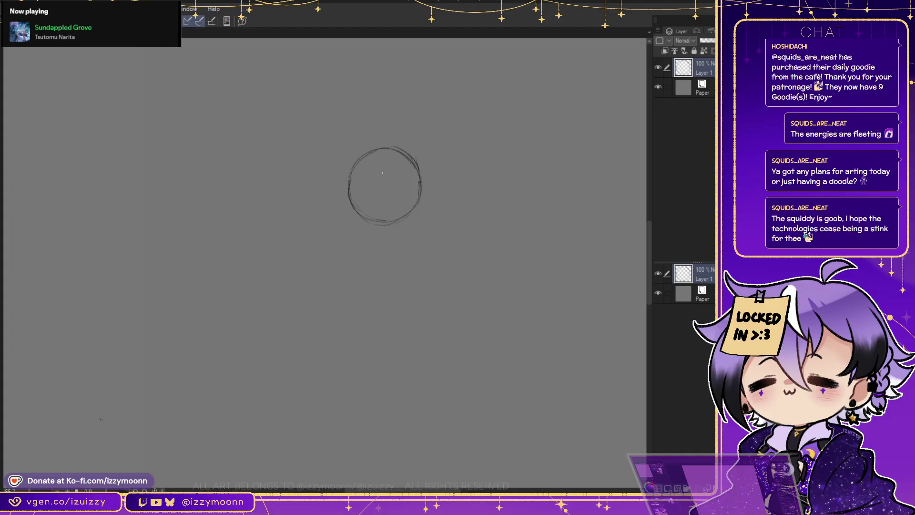
Draw the face guidelines on the head: a curved vertical centre line extending below the circle and a slanted eye line
{"action": "key", "text": "ctrl+plus"}
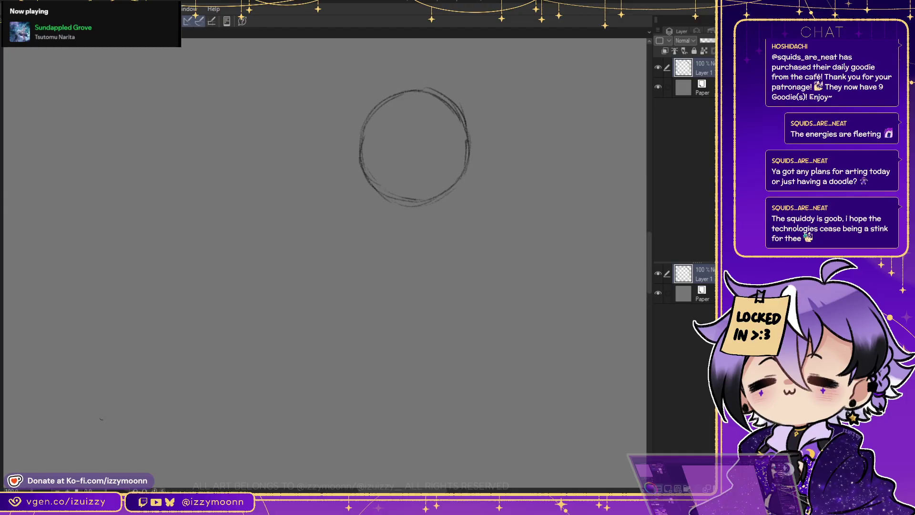
{"action": "scroll", "coordinate": [102, 415], "scroll_direction": "up", "scroll_amount": 2}
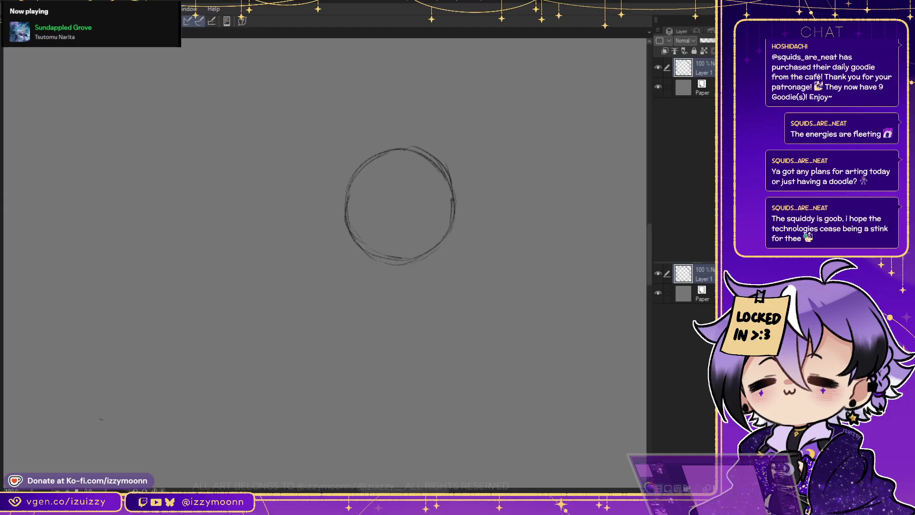
{"action": "left_click_drag", "start_coordinate": [397, 158], "coordinate": [374, 298]}
{"action": "left_click_drag", "start_coordinate": [383, 195], "coordinate": [373, 287]}
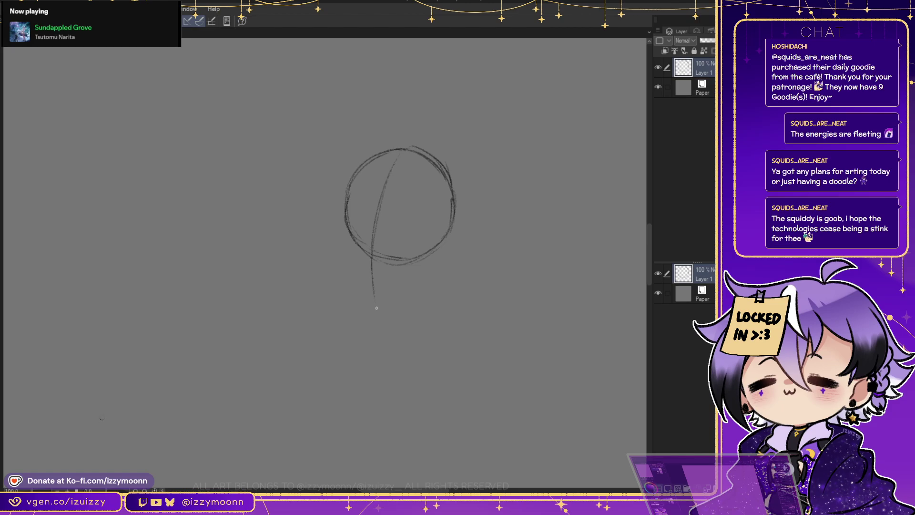
{"action": "left_click_drag", "start_coordinate": [350, 217], "coordinate": [413, 239]}
{"action": "left_click_drag", "start_coordinate": [357, 218], "coordinate": [416, 234]}
{"action": "left_click_drag", "start_coordinate": [361, 220], "coordinate": [417, 237]}
Bring the blue-haired character reference into the sketch document beside the head, and add a new layer directly above Layer 1
{"action": "key", "text": "ctrl+Tab"}
{"action": "key", "text": "alt+bracketright"}
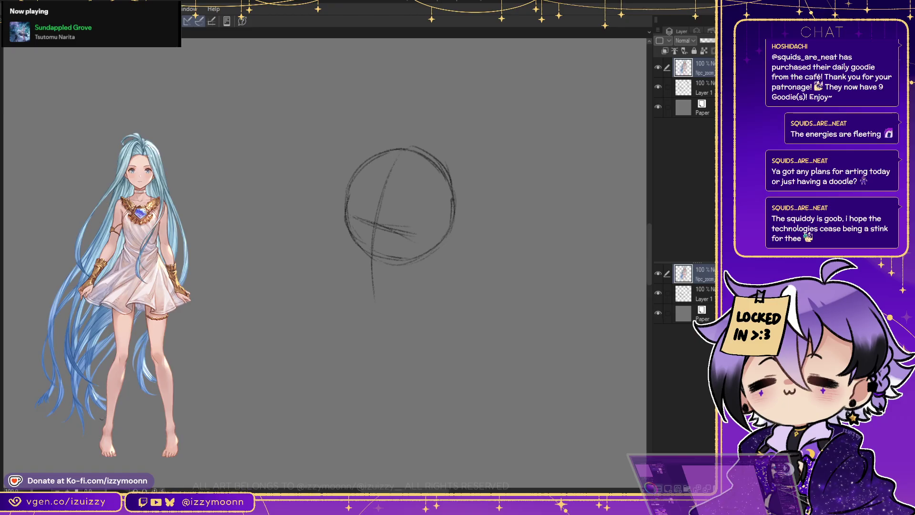
{"action": "key", "text": "alt+bracketleft"}
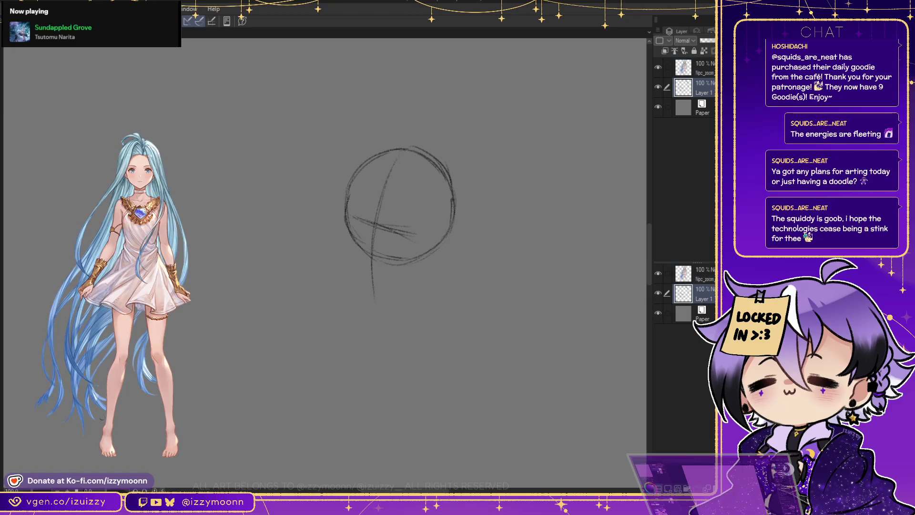
{"action": "key", "text": "ctrl+shift+n"}
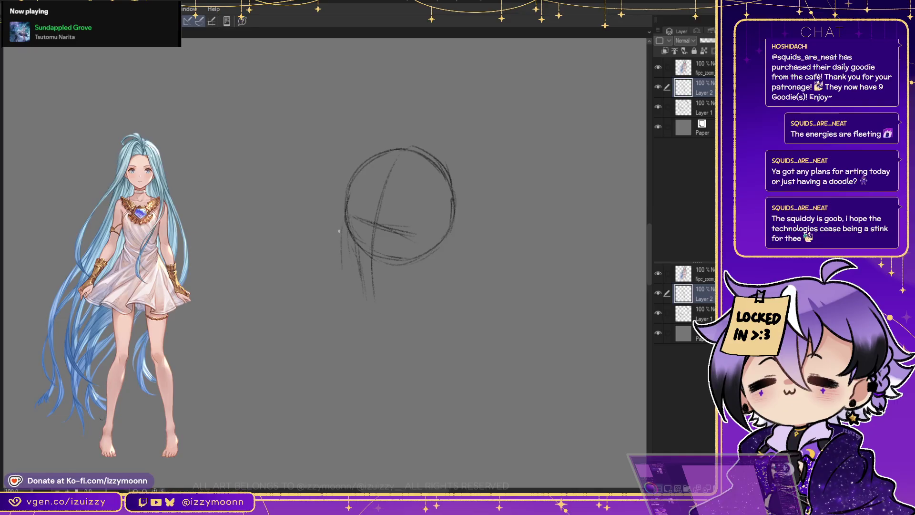
Rough in the raised hands below the face, the forearms and the near shoulder and upper arm on Layer 2
{"action": "left_click_drag", "start_coordinate": [310, 302], "coordinate": [326, 236]}
{"action": "mouse_move", "coordinate": [328, 283]}
{"action": "left_mouse_down"}
{"action": "mouse_move", "coordinate": [366, 322]}
{"action": "mouse_move", "coordinate": [335, 325]}
{"action": "left_mouse_up"}
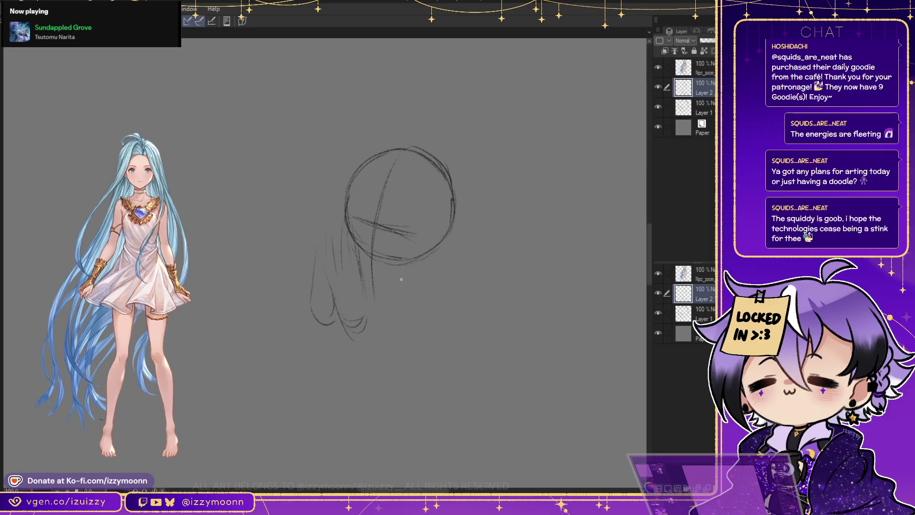
{"action": "mouse_move", "coordinate": [388, 315]}
{"action": "left_mouse_down"}
{"action": "mouse_move", "coordinate": [419, 267]}
{"action": "mouse_move", "coordinate": [444, 297]}
{"action": "mouse_move", "coordinate": [365, 400]}
{"action": "left_mouse_up"}
{"action": "left_click_drag", "start_coordinate": [350, 357], "coordinate": [374, 433]}
{"action": "left_click_drag", "start_coordinate": [376, 336], "coordinate": [397, 385]}
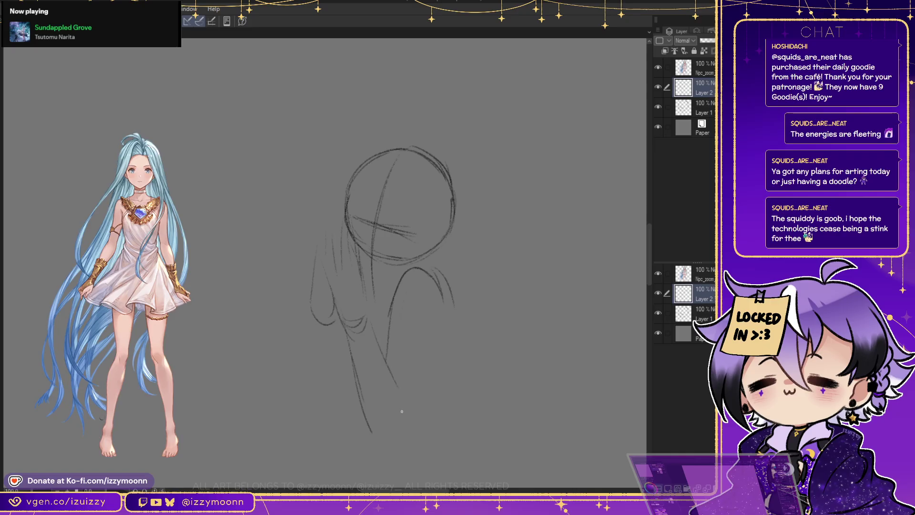
{"action": "left_click_drag", "start_coordinate": [311, 310], "coordinate": [296, 431]}
{"action": "left_click_drag", "start_coordinate": [433, 316], "coordinate": [412, 413]}
{"action": "left_click_drag", "start_coordinate": [298, 432], "coordinate": [309, 446]}
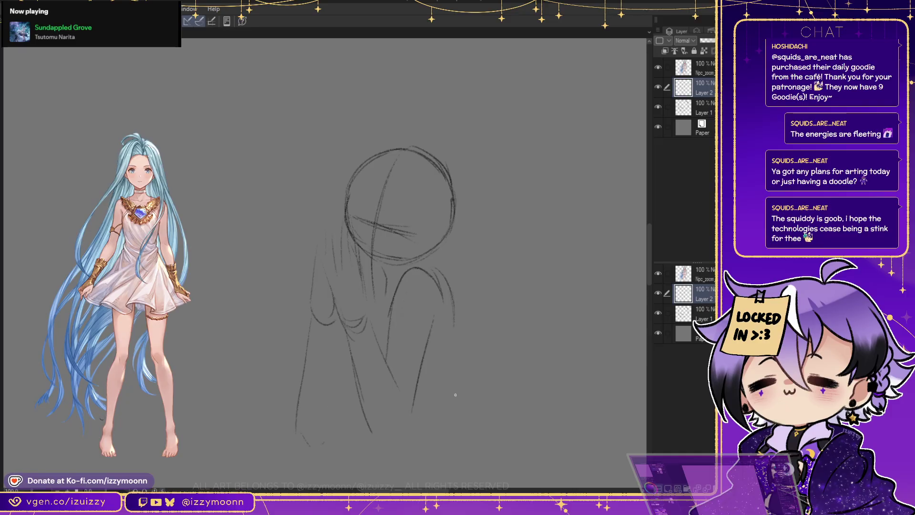
Round off both elbows, add the inner line of the far arm and extend the back line downward
{"action": "mouse_move", "coordinate": [307, 399]}
{"action": "left_mouse_down"}
{"action": "mouse_move", "coordinate": [297, 432]}
{"action": "mouse_move", "coordinate": [323, 434]}
{"action": "mouse_move", "coordinate": [308, 446]}
{"action": "mouse_move", "coordinate": [288, 426]}
{"action": "mouse_move", "coordinate": [297, 432]}
{"action": "left_mouse_up"}
{"action": "key", "text": "e"}
{"action": "key", "text": "p"}
{"action": "left_click_drag", "start_coordinate": [299, 396], "coordinate": [313, 437]}
{"action": "left_click_drag", "start_coordinate": [456, 319], "coordinate": [452, 389]}
{"action": "mouse_move", "coordinate": [375, 435]}
{"action": "left_mouse_down"}
{"action": "mouse_move", "coordinate": [400, 427]}
{"action": "mouse_move", "coordinate": [392, 437]}
{"action": "mouse_move", "coordinate": [421, 404]}
{"action": "mouse_move", "coordinate": [397, 441]}
{"action": "left_mouse_up"}
{"action": "left_click_drag", "start_coordinate": [339, 348], "coordinate": [334, 383]}
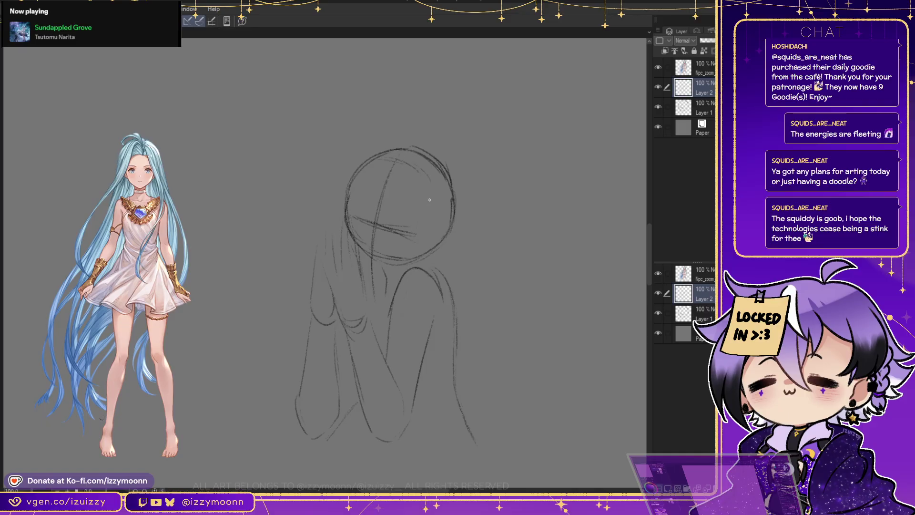
Sketch the hair parting at the top of the head and a long front lock falling past the near shoulder
{"action": "mouse_move", "coordinate": [402, 160]}
{"action": "left_mouse_down"}
{"action": "mouse_move", "coordinate": [415, 145]}
{"action": "mouse_move", "coordinate": [419, 220]}
{"action": "left_mouse_up"}
{"action": "mouse_move", "coordinate": [432, 272]}
{"action": "left_mouse_down"}
{"action": "mouse_move", "coordinate": [445, 299]}
{"action": "mouse_move", "coordinate": [396, 431]}
{"action": "left_mouse_up"}
{"action": "left_click_drag", "start_coordinate": [409, 392], "coordinate": [418, 453]}
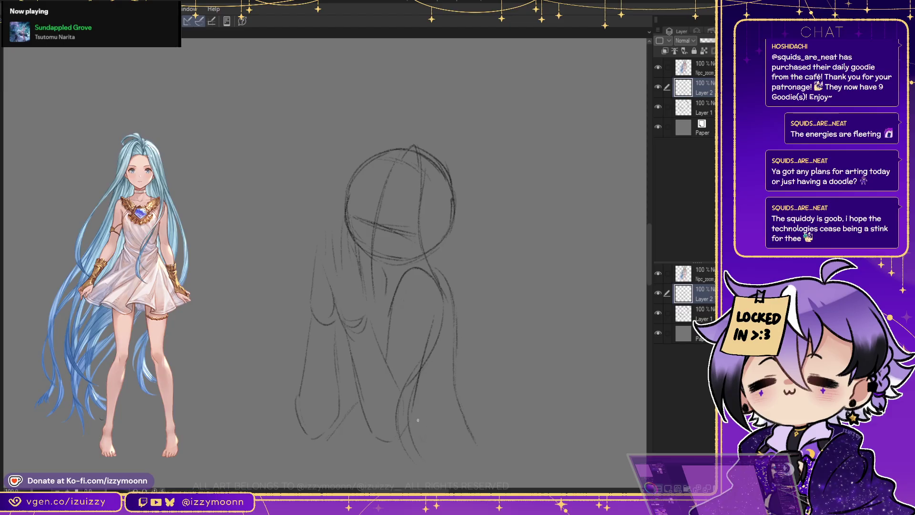
{"action": "left_click_drag", "start_coordinate": [453, 292], "coordinate": [463, 332]}
{"action": "left_click_drag", "start_coordinate": [411, 153], "coordinate": [435, 153]}
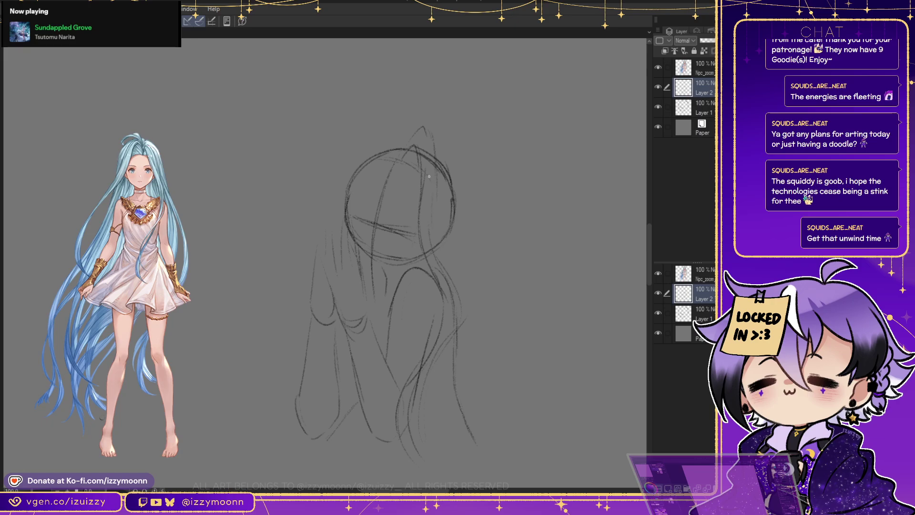
Sketch the long hair sweeping down the figure's left side and a curled loop of hair on top of the head
{"action": "left_click_drag", "start_coordinate": [404, 147], "coordinate": [395, 125]}
{"action": "mouse_move", "coordinate": [370, 162]}
{"action": "left_mouse_down"}
{"action": "mouse_move", "coordinate": [299, 264]}
{"action": "mouse_move", "coordinate": [288, 315]}
{"action": "left_mouse_up"}
{"action": "left_click_drag", "start_coordinate": [274, 364], "coordinate": [270, 433]}
{"action": "left_click_drag", "start_coordinate": [404, 145], "coordinate": [395, 120]}
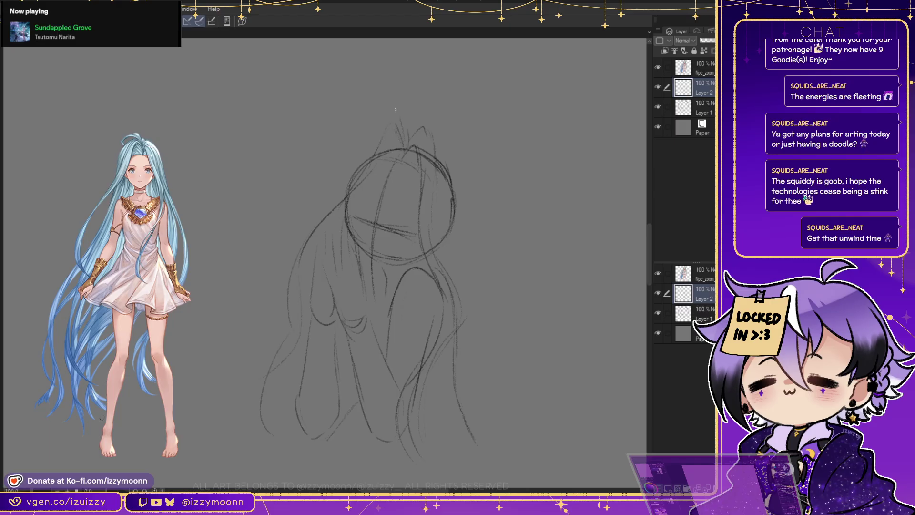
{"action": "left_click_drag", "start_coordinate": [313, 211], "coordinate": [350, 158]}
{"action": "left_click_drag", "start_coordinate": [296, 239], "coordinate": [281, 269]}
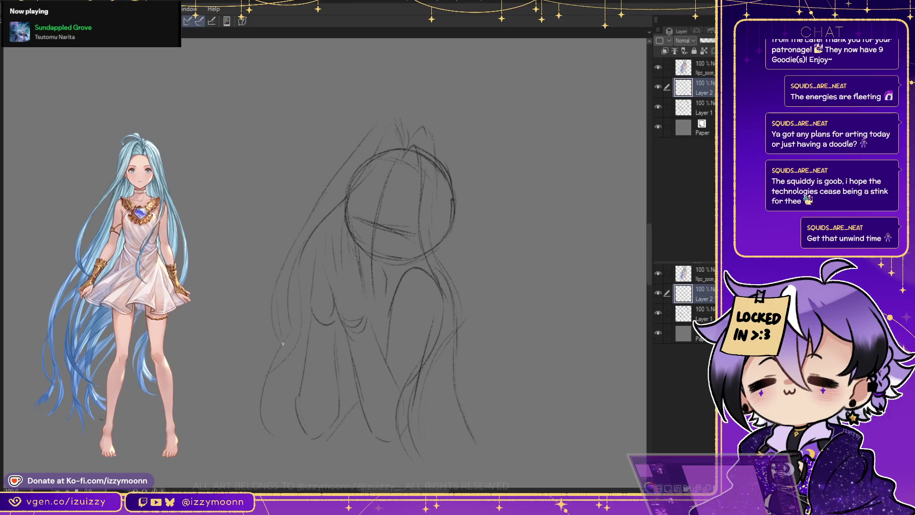
{"action": "left_click_drag", "start_coordinate": [260, 353], "coordinate": [245, 465]}
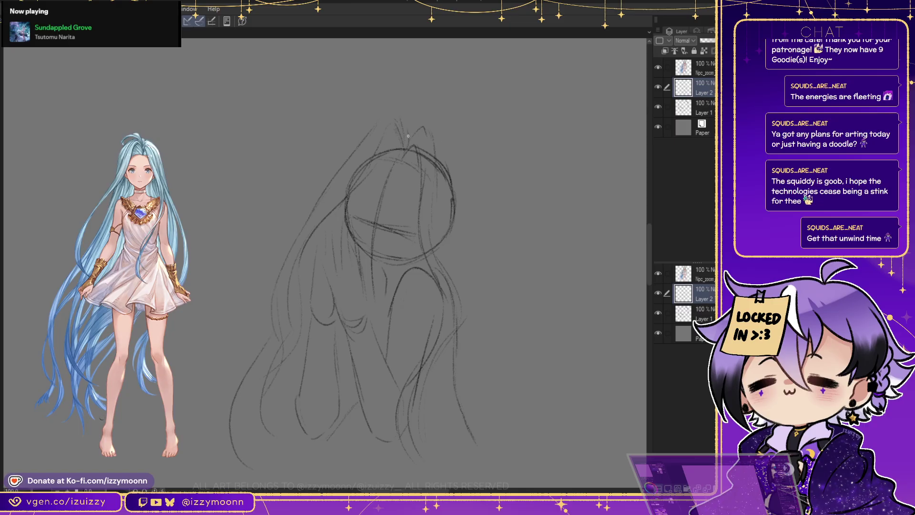
{"action": "mouse_move", "coordinate": [420, 115]}
{"action": "left_mouse_down"}
{"action": "mouse_move", "coordinate": [377, 83]}
{"action": "mouse_move", "coordinate": [339, 127]}
{"action": "left_mouse_up"}
{"action": "mouse_move", "coordinate": [362, 95]}
{"action": "left_mouse_down"}
{"action": "mouse_move", "coordinate": [401, 91]}
{"action": "mouse_move", "coordinate": [414, 141]}
{"action": "left_mouse_up"}
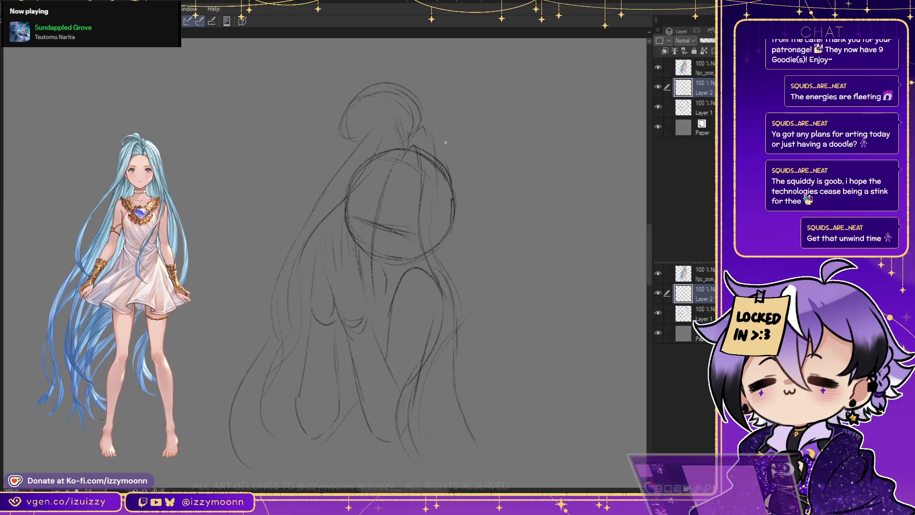
Sketch the long hair on the figure's right side, flowing from the crown past the back and curving outward at the ends
{"action": "mouse_move", "coordinate": [427, 127]}
{"action": "left_mouse_down"}
{"action": "mouse_move", "coordinate": [464, 129]}
{"action": "mouse_move", "coordinate": [475, 269]}
{"action": "left_mouse_up"}
{"action": "left_click_drag", "start_coordinate": [475, 145], "coordinate": [475, 263]}
{"action": "left_click_drag", "start_coordinate": [476, 224], "coordinate": [496, 323]}
{"action": "left_click_drag", "start_coordinate": [468, 256], "coordinate": [553, 406]}
{"action": "mouse_move", "coordinate": [520, 353]}
{"action": "left_mouse_down"}
{"action": "mouse_move", "coordinate": [560, 380]}
{"action": "mouse_move", "coordinate": [535, 453]}
{"action": "left_mouse_up"}
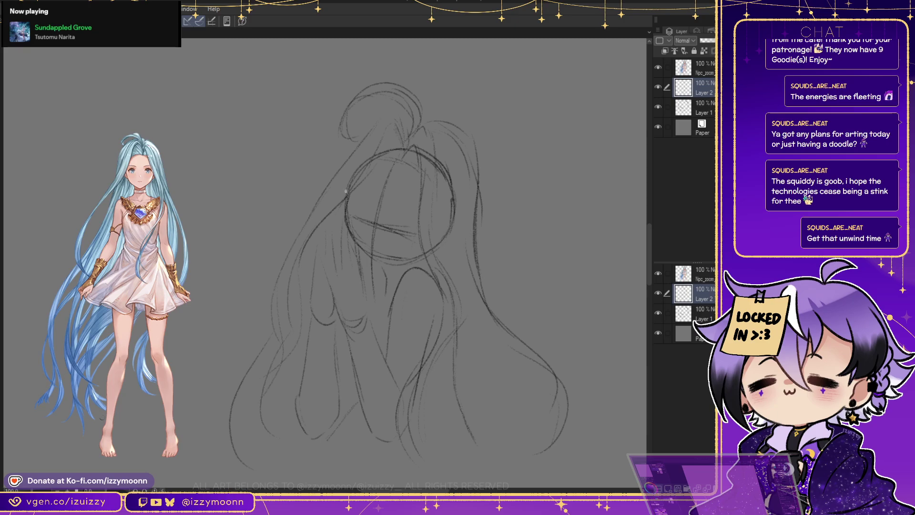
{"action": "left_click_drag", "start_coordinate": [486, 268], "coordinate": [507, 311]}
{"action": "mouse_move", "coordinate": [483, 220]}
{"action": "left_mouse_down"}
{"action": "mouse_move", "coordinate": [493, 261]}
{"action": "mouse_move", "coordinate": [551, 339]}
{"action": "mouse_move", "coordinate": [633, 415]}
{"action": "left_mouse_up"}
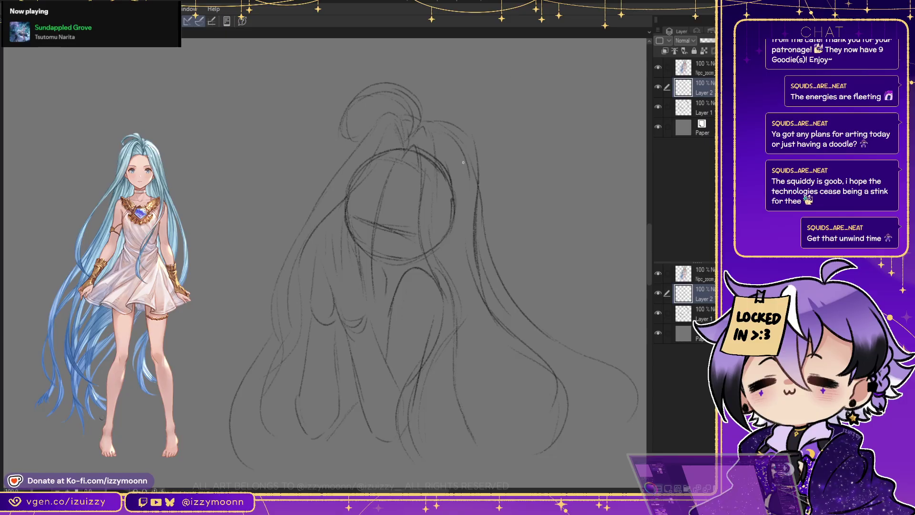
{"action": "left_click_drag", "start_coordinate": [460, 173], "coordinate": [452, 285]}
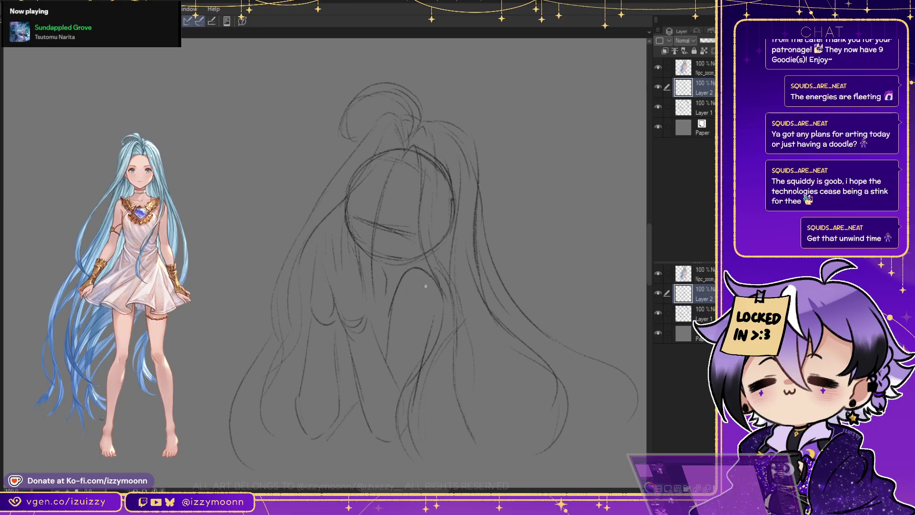
Erase the top and right portions of the head circle on Layer 1 where the hair covers it
{"action": "key", "text": "3"}
{"action": "key", "text": "0"}
{"action": "key", "text": "alt+bracketleft"}
{"action": "mouse_move", "coordinate": [453, 200]}
{"action": "left_mouse_down"}
{"action": "mouse_move", "coordinate": [446, 231]}
{"action": "mouse_move", "coordinate": [388, 119]}
{"action": "mouse_move", "coordinate": [377, 114]}
{"action": "mouse_move", "coordinate": [353, 146]}
{"action": "left_mouse_up"}
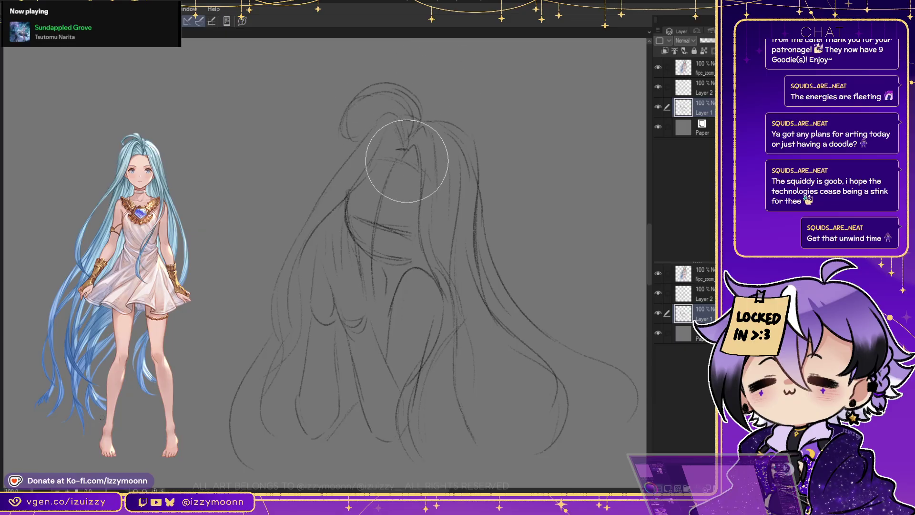
Draw the jaw, chin and neck lines beneath the face on Layer 1
{"action": "key", "text": "p"}
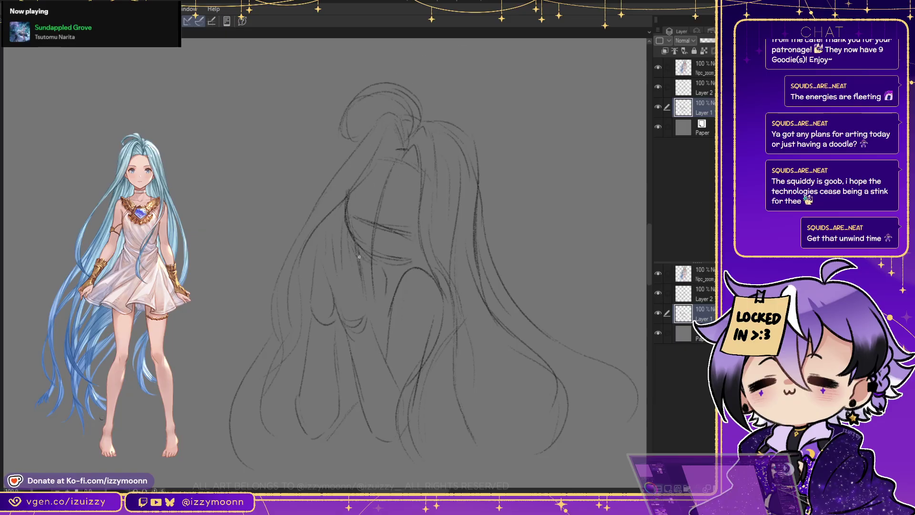
{"action": "mouse_move", "coordinate": [372, 266]}
{"action": "left_mouse_down"}
{"action": "mouse_move", "coordinate": [399, 249]}
{"action": "mouse_move", "coordinate": [379, 261]}
{"action": "mouse_move", "coordinate": [417, 248]}
{"action": "mouse_move", "coordinate": [378, 266]}
{"action": "mouse_move", "coordinate": [425, 250]}
{"action": "mouse_move", "coordinate": [389, 263]}
{"action": "mouse_move", "coordinate": [385, 271]}
{"action": "mouse_move", "coordinate": [394, 275]}
{"action": "mouse_move", "coordinate": [384, 273]}
{"action": "mouse_move", "coordinate": [400, 272]}
{"action": "mouse_move", "coordinate": [387, 282]}
{"action": "mouse_move", "coordinate": [420, 259]}
{"action": "mouse_move", "coordinate": [416, 280]}
{"action": "mouse_move", "coordinate": [413, 263]}
{"action": "mouse_move", "coordinate": [420, 275]}
{"action": "mouse_move", "coordinate": [426, 269]}
{"action": "mouse_move", "coordinate": [384, 321]}
{"action": "left_mouse_up"}
{"action": "key", "text": "e"}
{"action": "key", "text": "p"}
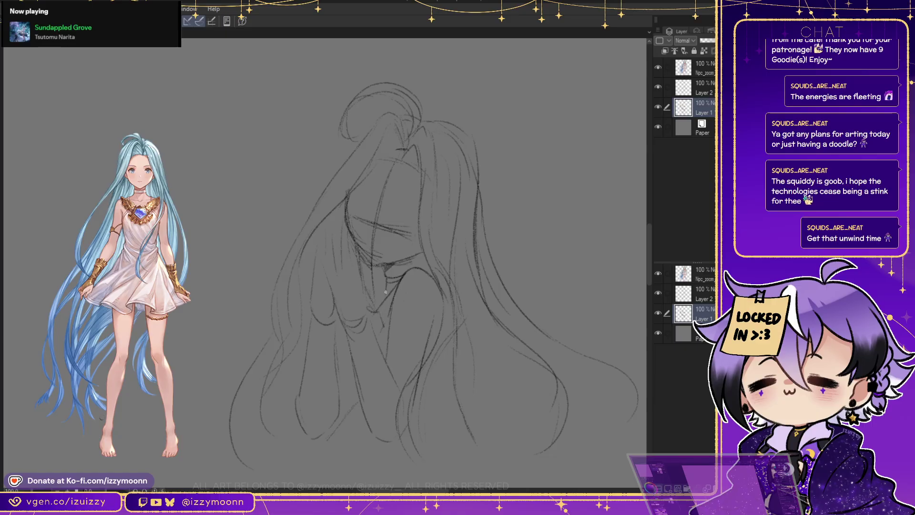
{"action": "left_click_drag", "start_coordinate": [365, 277], "coordinate": [382, 282]}
Sketch the torso lines between the two elbows on Layer 2
{"action": "left_click", "coordinate": [697, 88]}
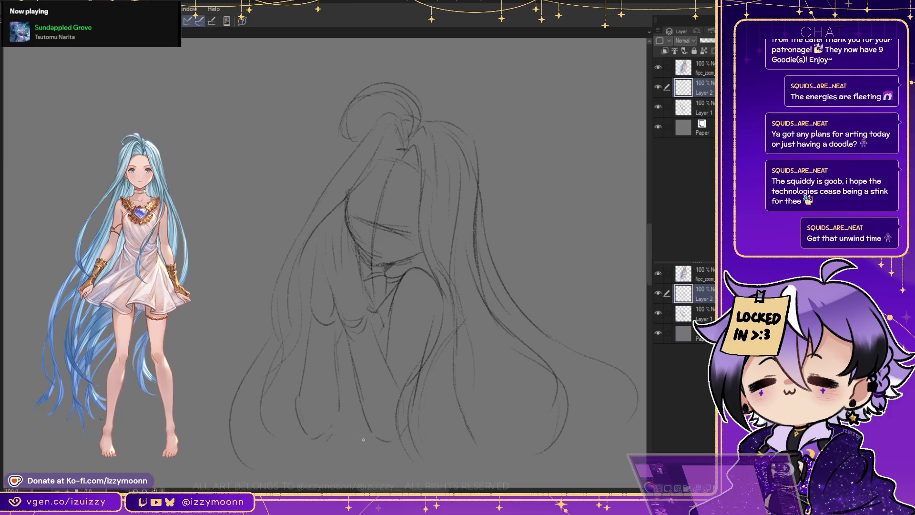
{"action": "left_click_drag", "start_coordinate": [346, 387], "coordinate": [363, 448]}
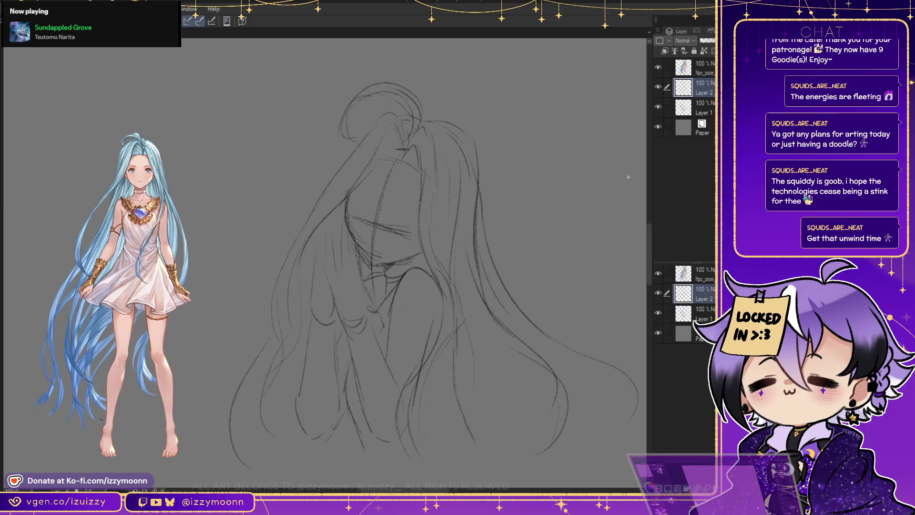
Merge the rough sketch into Layer 1, lower its opacity to 20%, and add a new layer above it
{"action": "key", "text": "ctrl+e"}
{"action": "left_click", "coordinate": [703, 40]}
{"action": "key", "text": "ctrl+shift+n"}
Draw the cheek, jaw and chin outline over the faded sketch on Layer 2 and clean up its upper end
{"action": "left_click_drag", "start_coordinate": [357, 179], "coordinate": [351, 213]}
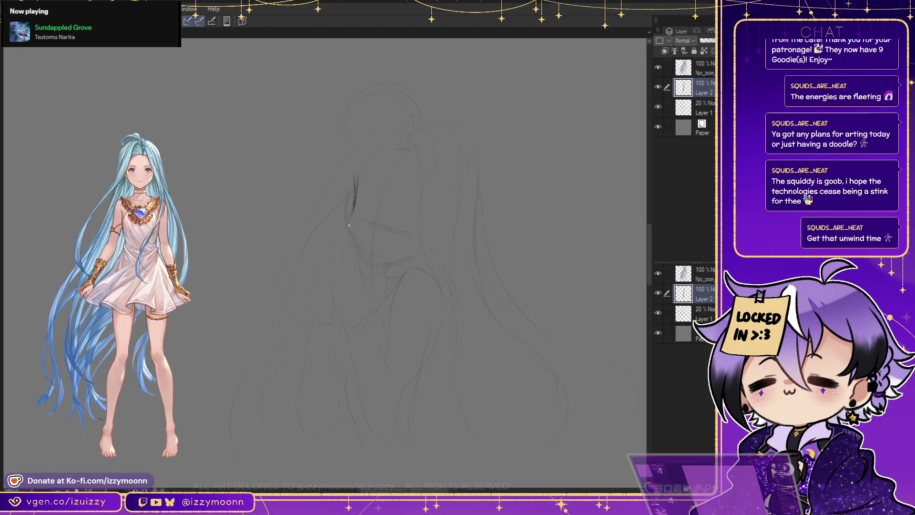
{"action": "mouse_move", "coordinate": [363, 254]}
{"action": "left_mouse_down"}
{"action": "mouse_move", "coordinate": [352, 234]}
{"action": "mouse_move", "coordinate": [371, 266]}
{"action": "mouse_move", "coordinate": [423, 253]}
{"action": "left_mouse_up"}
{"action": "key", "text": "e"}
{"action": "left_click_drag", "start_coordinate": [354, 172], "coordinate": [359, 170]}
{"action": "key", "text": "p"}
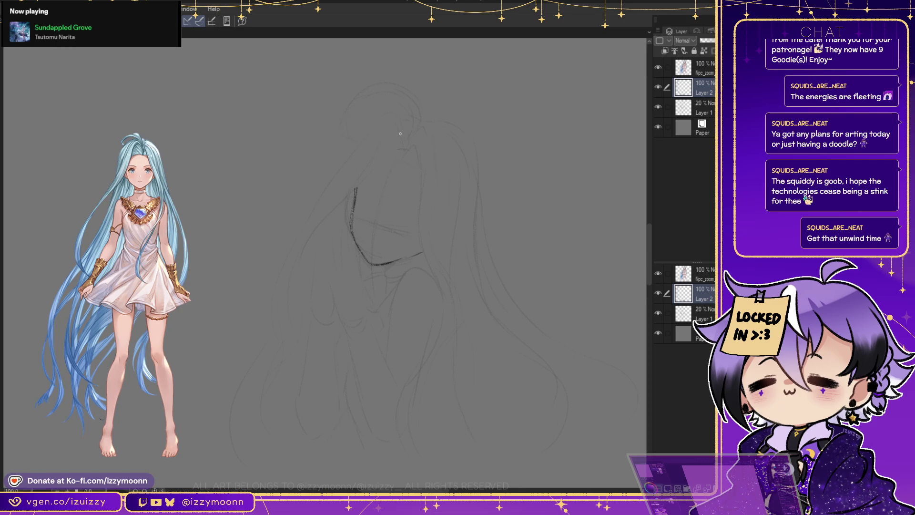
Draw both eyes with irises and lashes, plus the small nose between them, on Layer 2
{"action": "left_click_drag", "start_coordinate": [360, 196], "coordinate": [371, 207]}
{"action": "left_click_drag", "start_coordinate": [364, 198], "coordinate": [369, 212]}
{"action": "left_click_drag", "start_coordinate": [373, 216], "coordinate": [368, 220]}
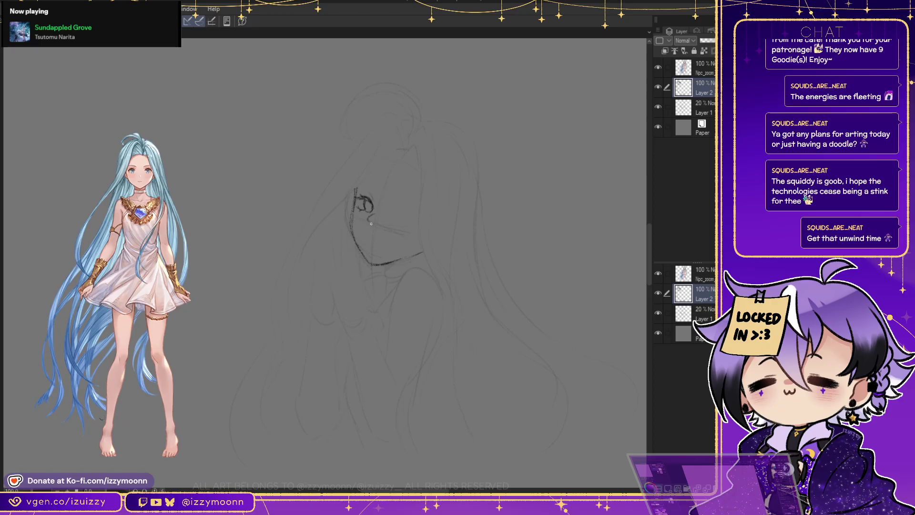
{"action": "left_click_drag", "start_coordinate": [378, 203], "coordinate": [380, 207]}
{"action": "mouse_move", "coordinate": [375, 213]}
{"action": "left_mouse_down"}
{"action": "mouse_move", "coordinate": [368, 219]}
{"action": "mouse_move", "coordinate": [406, 206]}
{"action": "mouse_move", "coordinate": [418, 217]}
{"action": "left_mouse_up"}
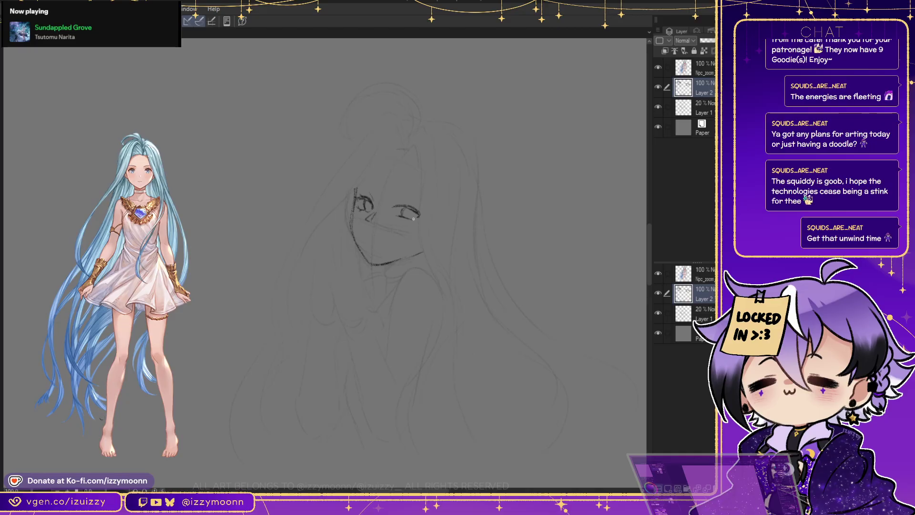
{"action": "left_click_drag", "start_coordinate": [409, 212], "coordinate": [422, 215]}
Draw the two eyebrows and a smiling mouth with a small fang on the face
{"action": "left_click_drag", "start_coordinate": [400, 182], "coordinate": [423, 193]}
{"action": "left_click_drag", "start_coordinate": [361, 180], "coordinate": [375, 174]}
{"action": "left_click_drag", "start_coordinate": [395, 241], "coordinate": [374, 238]}
{"action": "mouse_move", "coordinate": [383, 229]}
{"action": "left_mouse_down"}
{"action": "mouse_move", "coordinate": [362, 238]}
{"action": "mouse_move", "coordinate": [380, 241]}
{"action": "left_mouse_up"}
{"action": "key", "text": "e"}
{"action": "key", "text": "p"}
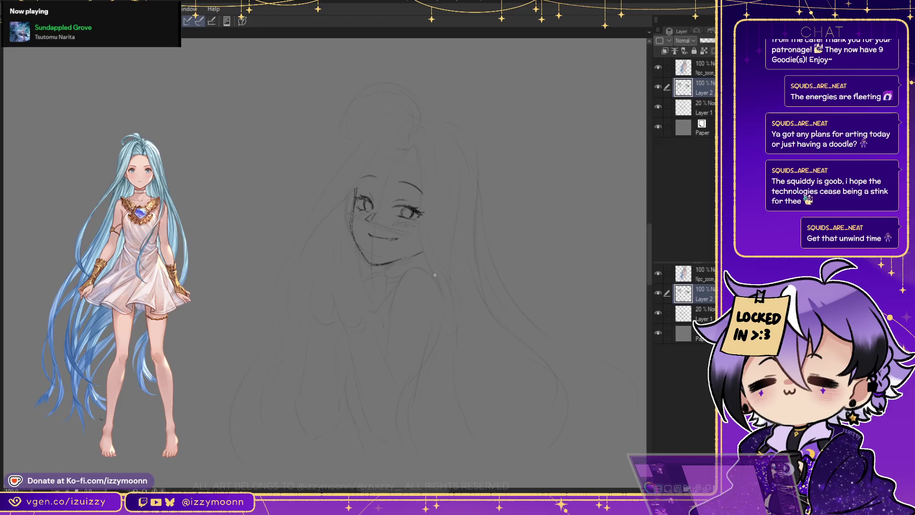
Draw the shoulder and both sides of the upper arm, plus the neck lines below the chin, on Layer 2
{"action": "mouse_move", "coordinate": [429, 271]}
{"action": "left_mouse_down"}
{"action": "mouse_move", "coordinate": [399, 281]}
{"action": "mouse_move", "coordinate": [410, 275]}
{"action": "mouse_move", "coordinate": [388, 346]}
{"action": "left_mouse_up"}
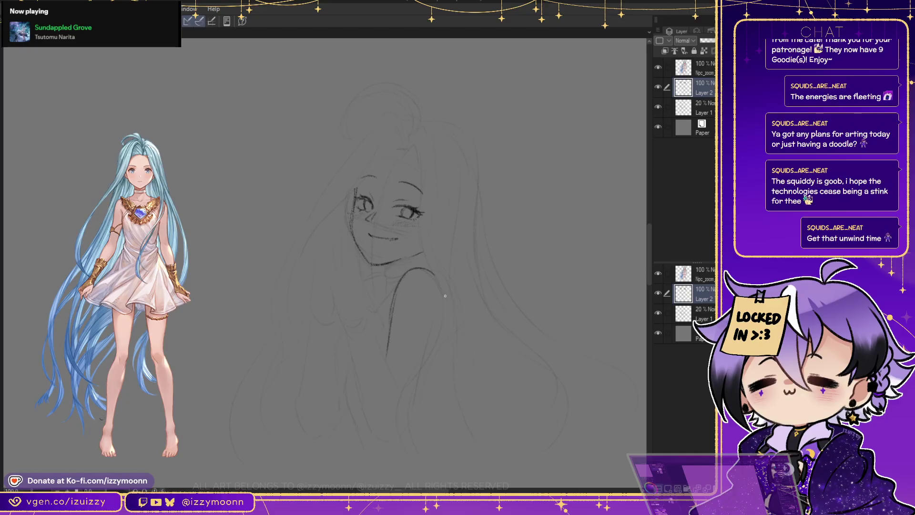
{"action": "left_click_drag", "start_coordinate": [443, 280], "coordinate": [442, 307]}
{"action": "left_click_drag", "start_coordinate": [424, 352], "coordinate": [430, 331]}
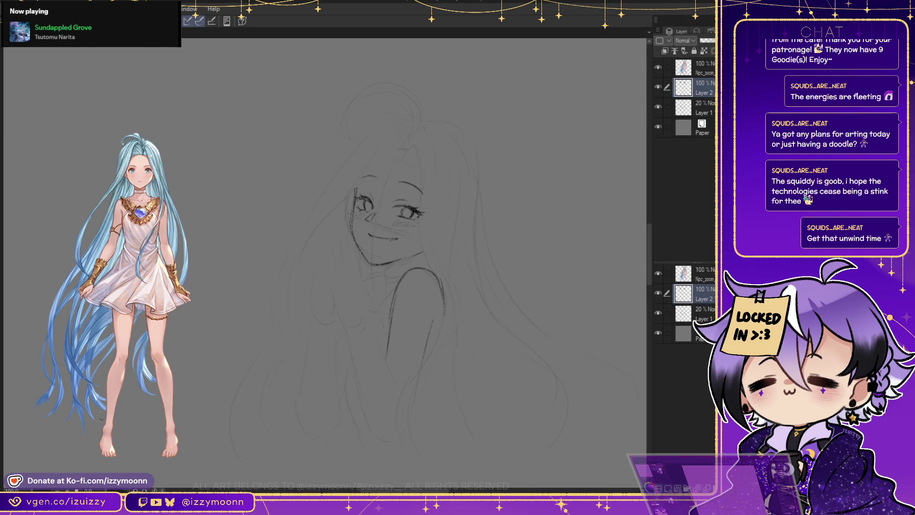
{"action": "left_click_drag", "start_coordinate": [383, 264], "coordinate": [399, 278]}
Add a new layer and draw the spread fingers and outer palm edge of the raised hand beside the chin
{"action": "key", "text": "ctrl+shift+n"}
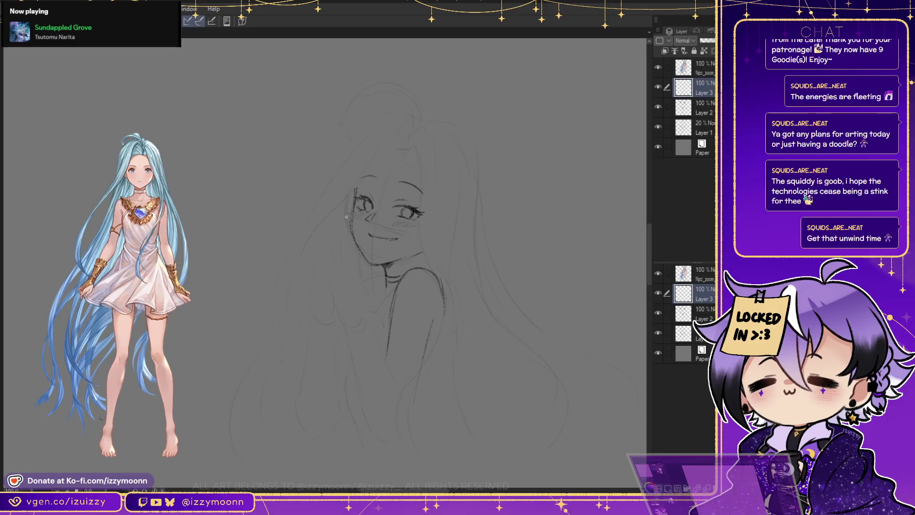
{"action": "left_click_drag", "start_coordinate": [358, 233], "coordinate": [360, 267]}
{"action": "left_click_drag", "start_coordinate": [355, 231], "coordinate": [351, 263]}
{"action": "left_click_drag", "start_coordinate": [338, 230], "coordinate": [340, 253]}
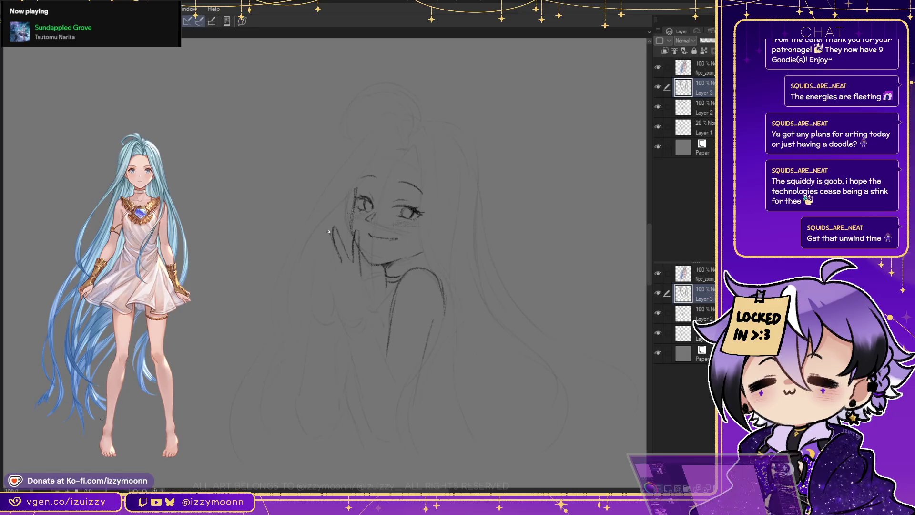
{"action": "mouse_move", "coordinate": [327, 230]}
{"action": "left_mouse_down"}
{"action": "mouse_move", "coordinate": [329, 251]}
{"action": "mouse_move", "coordinate": [317, 264]}
{"action": "mouse_move", "coordinate": [334, 284]}
{"action": "mouse_move", "coordinate": [309, 258]}
{"action": "mouse_move", "coordinate": [341, 304]}
{"action": "left_mouse_up"}
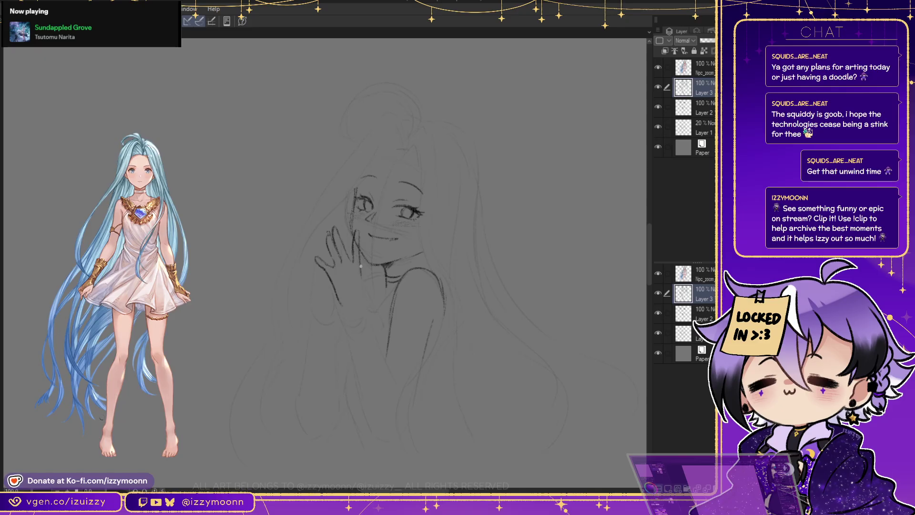
Draw the inner edge, thumb side and glove lines of the raised hand on Layer 3
{"action": "key", "text": "e"}
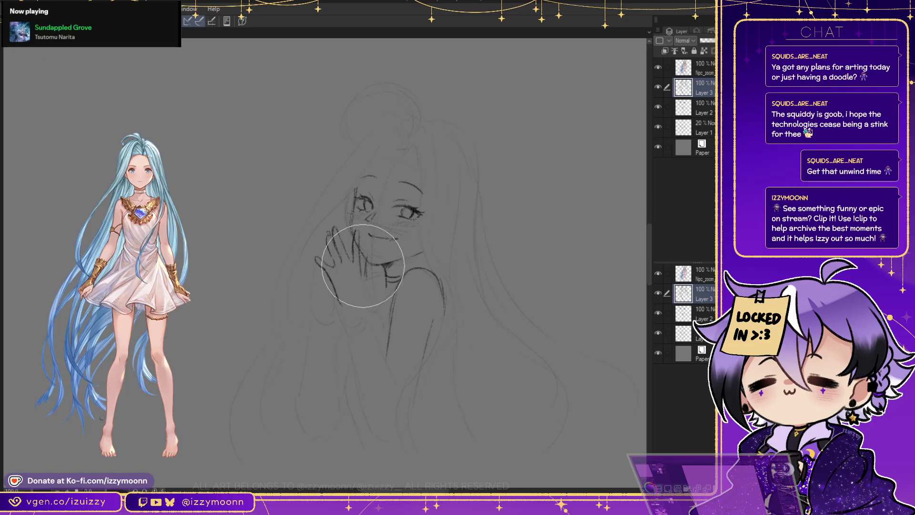
{"action": "key", "text": "p"}
{"action": "left_click_drag", "start_coordinate": [364, 263], "coordinate": [367, 297]}
{"action": "mouse_move", "coordinate": [342, 264]}
{"action": "left_mouse_down"}
{"action": "mouse_move", "coordinate": [353, 260]}
{"action": "mouse_move", "coordinate": [337, 298]}
{"action": "left_mouse_up"}
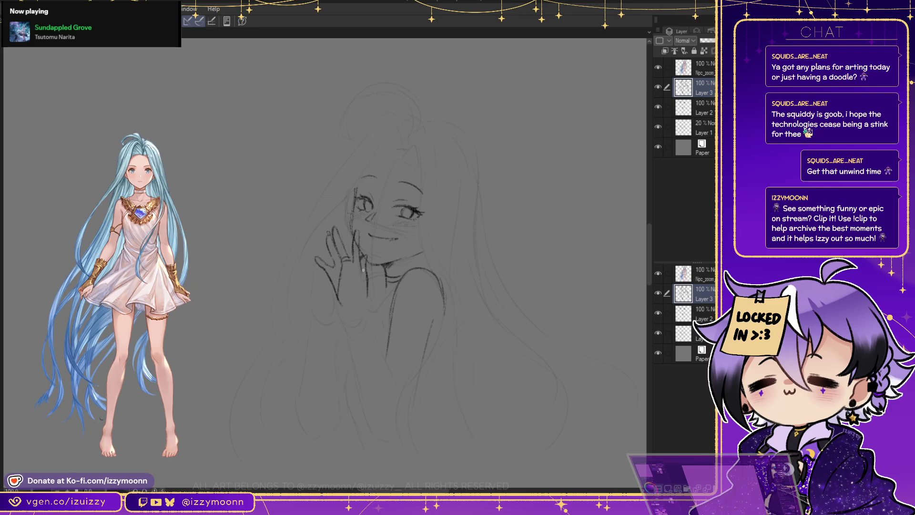
{"action": "left_click_drag", "start_coordinate": [355, 265], "coordinate": [366, 292]}
Draw the front forearm down from the wrist, with a ruffled cuff and the rounded elbow beneath it
{"action": "mouse_move", "coordinate": [351, 356]}
{"action": "left_mouse_down"}
{"action": "mouse_move", "coordinate": [355, 387]}
{"action": "mouse_move", "coordinate": [352, 359]}
{"action": "mouse_move", "coordinate": [354, 380]}
{"action": "mouse_move", "coordinate": [382, 375]}
{"action": "mouse_move", "coordinate": [353, 380]}
{"action": "mouse_move", "coordinate": [396, 377]}
{"action": "left_mouse_up"}
{"action": "mouse_move", "coordinate": [373, 309]}
{"action": "left_mouse_down"}
{"action": "mouse_move", "coordinate": [387, 351]}
{"action": "mouse_move", "coordinate": [381, 339]}
{"action": "left_mouse_up"}
{"action": "key", "text": "e"}
{"action": "mouse_move", "coordinate": [372, 300]}
{"action": "left_mouse_down"}
{"action": "mouse_move", "coordinate": [380, 321]}
{"action": "mouse_move", "coordinate": [371, 304]}
{"action": "mouse_move", "coordinate": [367, 311]}
{"action": "mouse_move", "coordinate": [369, 293]}
{"action": "mouse_move", "coordinate": [388, 361]}
{"action": "left_mouse_up"}
{"action": "key", "text": "p"}
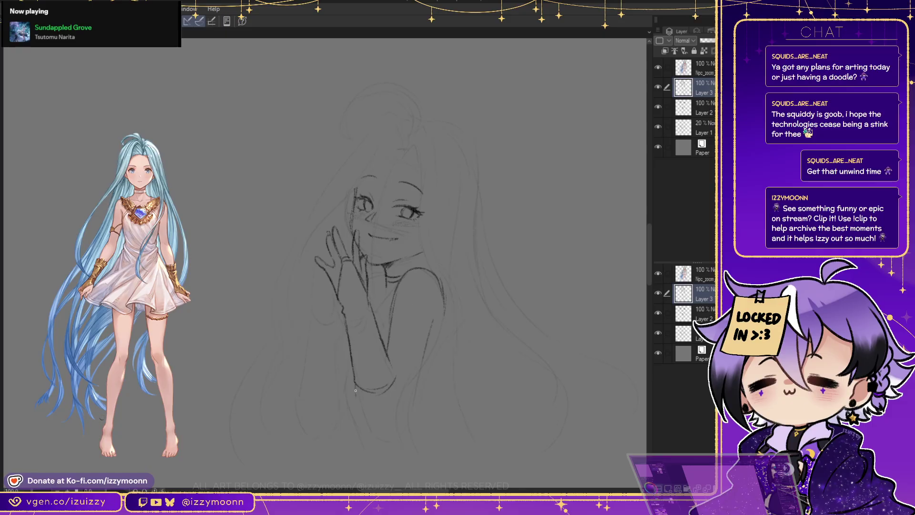
{"action": "mouse_move", "coordinate": [355, 387]}
{"action": "left_mouse_down"}
{"action": "mouse_move", "coordinate": [356, 406]}
{"action": "mouse_move", "coordinate": [367, 407]}
{"action": "mouse_move", "coordinate": [363, 393]}
{"action": "mouse_move", "coordinate": [379, 409]}
{"action": "mouse_move", "coordinate": [377, 392]}
{"action": "mouse_move", "coordinate": [365, 407]}
{"action": "mouse_move", "coordinate": [383, 409]}
{"action": "mouse_move", "coordinate": [380, 393]}
{"action": "mouse_move", "coordinate": [387, 407]}
{"action": "mouse_move", "coordinate": [399, 400]}
{"action": "mouse_move", "coordinate": [392, 408]}
{"action": "mouse_move", "coordinate": [390, 390]}
{"action": "mouse_move", "coordinate": [396, 398]}
{"action": "mouse_move", "coordinate": [381, 406]}
{"action": "mouse_move", "coordinate": [396, 377]}
{"action": "left_mouse_up"}
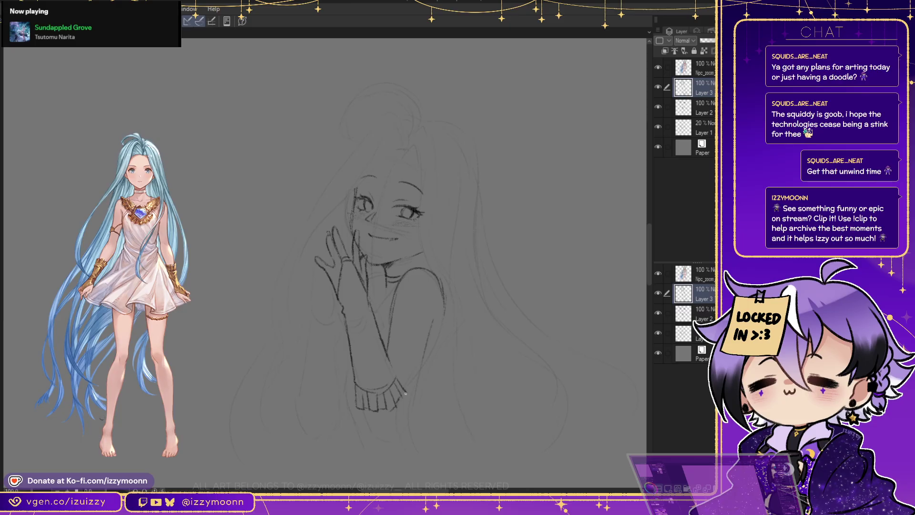
{"action": "mouse_move", "coordinate": [365, 410]}
{"action": "left_mouse_down"}
{"action": "mouse_move", "coordinate": [374, 436]}
{"action": "mouse_move", "coordinate": [394, 451]}
{"action": "mouse_move", "coordinate": [418, 377]}
{"action": "left_mouse_up"}
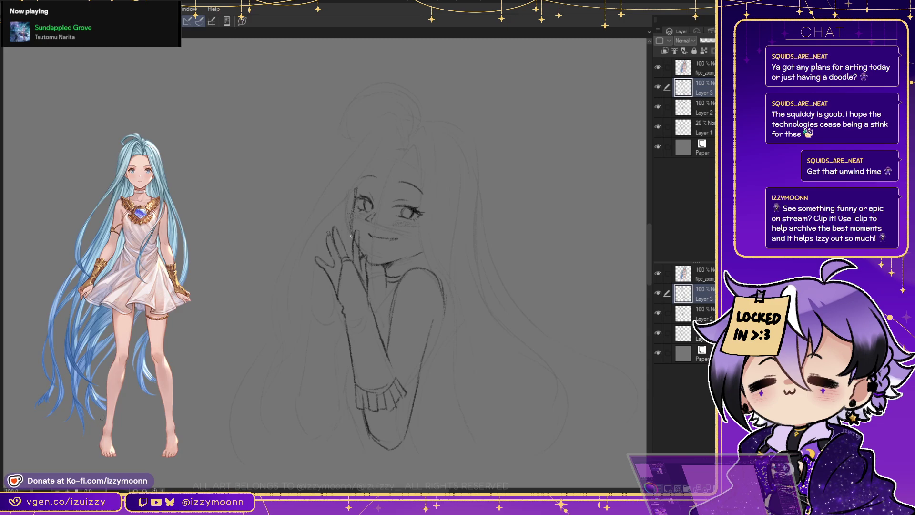
Draw the second hand's fingers pressed against the first hand and clean up their tips
{"action": "left_click_drag", "start_coordinate": [351, 225], "coordinate": [347, 244]}
{"action": "left_click_drag", "start_coordinate": [314, 257], "coordinate": [318, 284]}
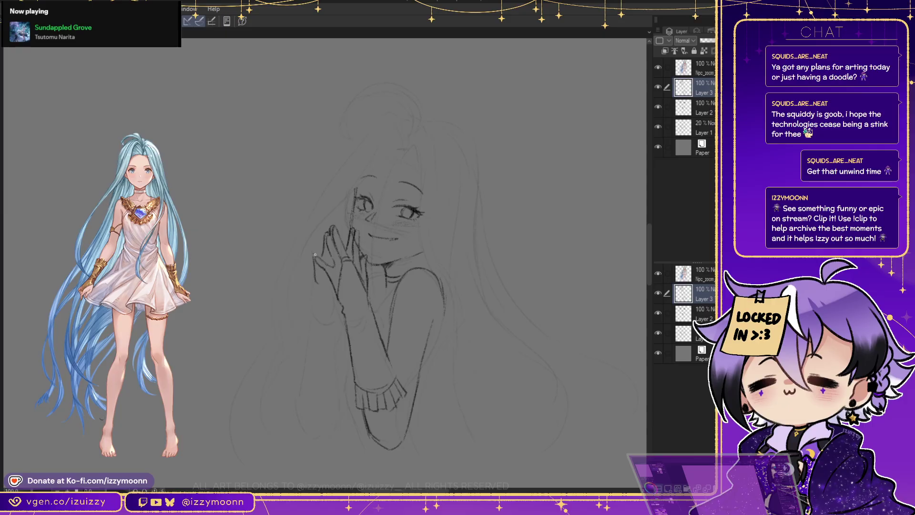
{"action": "key", "text": "e"}
{"action": "mouse_move", "coordinate": [312, 200]}
{"action": "left_mouse_down"}
{"action": "mouse_move", "coordinate": [307, 224]}
{"action": "mouse_move", "coordinate": [330, 268]}
{"action": "mouse_move", "coordinate": [320, 248]}
{"action": "mouse_move", "coordinate": [325, 257]}
{"action": "left_mouse_up"}
{"action": "key", "text": "p"}
Draw the second arm from wrist to elbow with a ruffled cuff, and the torso lines between the arms
{"action": "left_click_drag", "start_coordinate": [315, 291], "coordinate": [313, 310]}
{"action": "mouse_move", "coordinate": [312, 311]}
{"action": "left_mouse_down"}
{"action": "mouse_move", "coordinate": [299, 366]}
{"action": "mouse_move", "coordinate": [321, 402]}
{"action": "mouse_move", "coordinate": [337, 379]}
{"action": "mouse_move", "coordinate": [338, 387]}
{"action": "mouse_move", "coordinate": [337, 317]}
{"action": "left_mouse_up"}
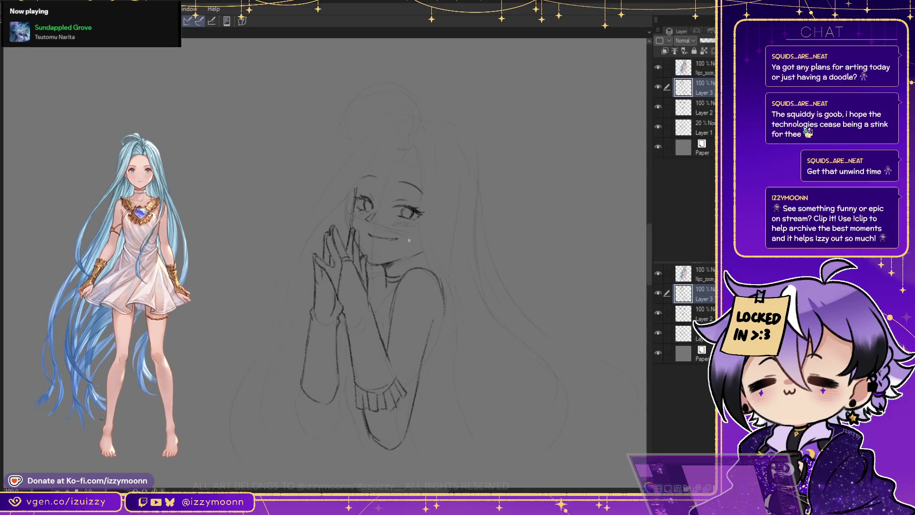
{"action": "left_click_drag", "start_coordinate": [316, 300], "coordinate": [318, 311]}
{"action": "mouse_move", "coordinate": [299, 382]}
{"action": "left_mouse_down"}
{"action": "mouse_move", "coordinate": [299, 411]}
{"action": "mouse_move", "coordinate": [301, 395]}
{"action": "left_mouse_up"}
{"action": "mouse_move", "coordinate": [312, 400]}
{"action": "left_mouse_down"}
{"action": "mouse_move", "coordinate": [321, 426]}
{"action": "mouse_move", "coordinate": [341, 393]}
{"action": "mouse_move", "coordinate": [343, 407]}
{"action": "mouse_move", "coordinate": [335, 397]}
{"action": "mouse_move", "coordinate": [317, 439]}
{"action": "mouse_move", "coordinate": [339, 424]}
{"action": "left_mouse_up"}
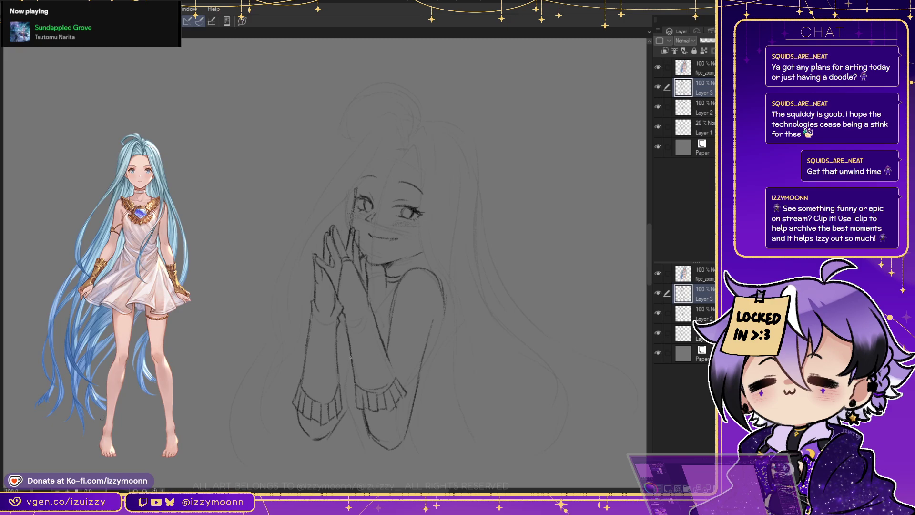
{"action": "mouse_move", "coordinate": [346, 358]}
{"action": "left_mouse_down"}
{"action": "mouse_move", "coordinate": [354, 420]}
{"action": "mouse_move", "coordinate": [343, 387]}
{"action": "mouse_move", "coordinate": [349, 408]}
{"action": "left_mouse_up"}
{"action": "left_click_drag", "start_coordinate": [341, 337], "coordinate": [349, 410]}
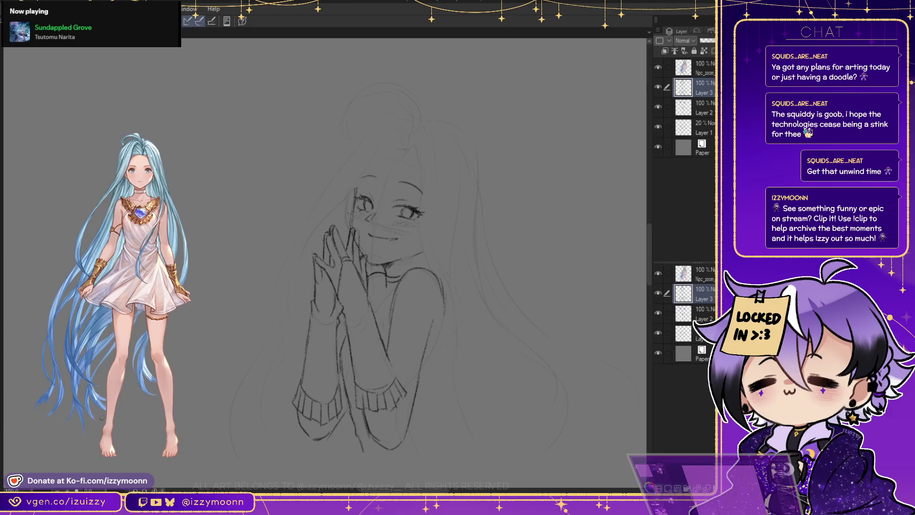
Add a new layer and draw the forehead hairline and the inner hair strand flowing past the shoulder to its curved ends
{"action": "key", "text": "ctrl+shift+n"}
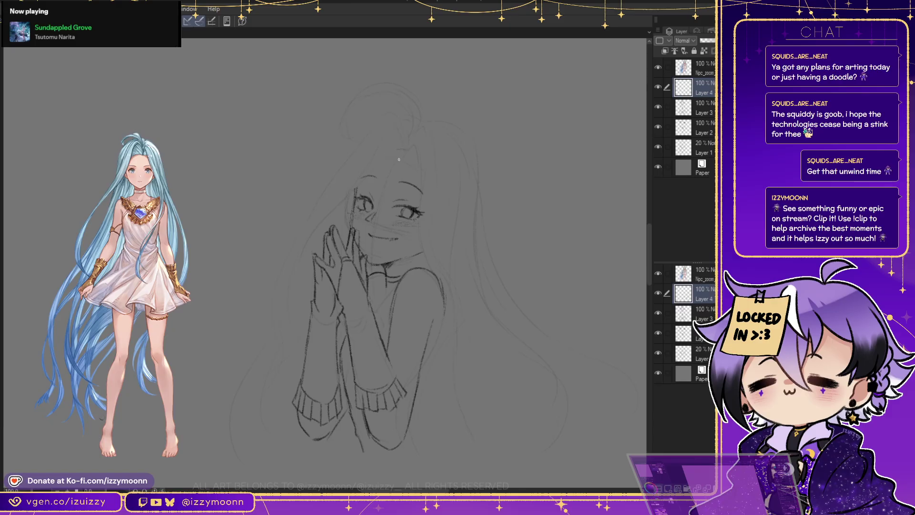
{"action": "left_click_drag", "start_coordinate": [378, 158], "coordinate": [395, 159]}
{"action": "key", "text": "ctrl+z"}
{"action": "mouse_move", "coordinate": [400, 158]}
{"action": "left_mouse_down"}
{"action": "mouse_move", "coordinate": [381, 160]}
{"action": "mouse_move", "coordinate": [412, 159]}
{"action": "mouse_move", "coordinate": [405, 157]}
{"action": "mouse_move", "coordinate": [420, 248]}
{"action": "mouse_move", "coordinate": [492, 455]}
{"action": "mouse_move", "coordinate": [506, 457]}
{"action": "left_mouse_up"}
{"action": "left_click_drag", "start_coordinate": [471, 414], "coordinate": [524, 452]}
{"action": "left_click_drag", "start_coordinate": [479, 394], "coordinate": [513, 457]}
{"action": "left_click_drag", "start_coordinate": [475, 406], "coordinate": [474, 374]}
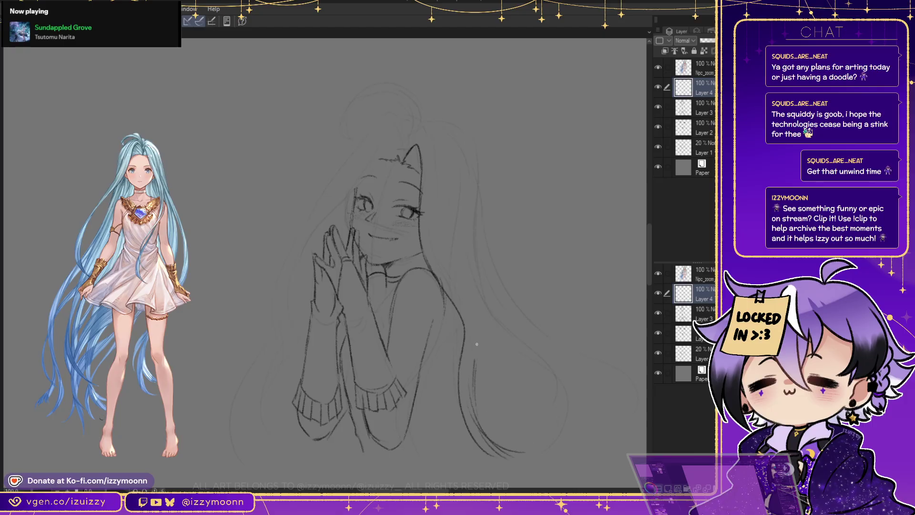
Draw the front hair section from the parting down past the shoulder, and hatch the small triangle at the hairline
{"action": "left_click_drag", "start_coordinate": [488, 318], "coordinate": [435, 236]}
{"action": "left_click_drag", "start_coordinate": [462, 289], "coordinate": [448, 213]}
{"action": "mouse_move", "coordinate": [462, 263]}
{"action": "left_mouse_down"}
{"action": "mouse_move", "coordinate": [456, 172]}
{"action": "mouse_move", "coordinate": [446, 138]}
{"action": "left_mouse_up"}
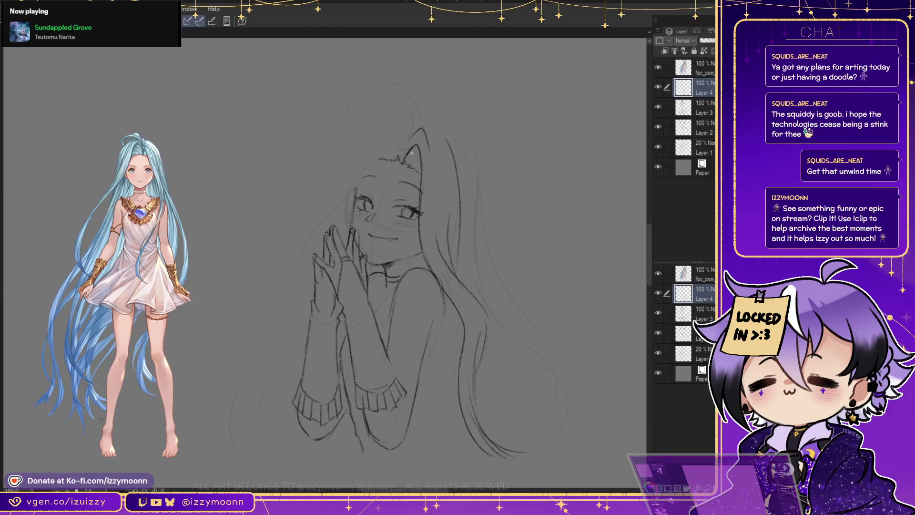
{"action": "left_click_drag", "start_coordinate": [409, 153], "coordinate": [423, 171]}
Draw the hair beside the raised hands, from the parting outward with a flicked strand and long curved ends
{"action": "mouse_move", "coordinate": [386, 126]}
{"action": "left_mouse_down"}
{"action": "mouse_move", "coordinate": [290, 305]}
{"action": "mouse_move", "coordinate": [288, 296]}
{"action": "mouse_move", "coordinate": [309, 333]}
{"action": "left_mouse_up"}
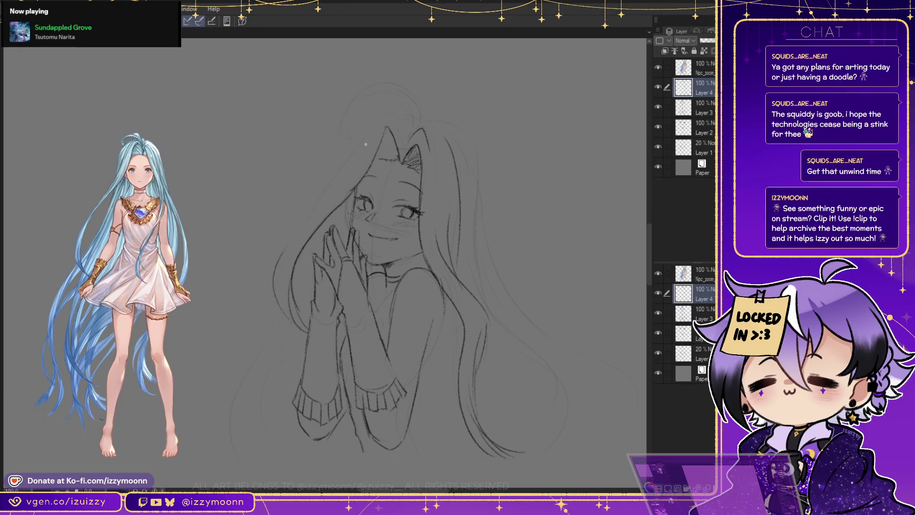
{"action": "mouse_move", "coordinate": [240, 254]}
{"action": "left_mouse_down"}
{"action": "mouse_move", "coordinate": [289, 256]}
{"action": "mouse_move", "coordinate": [333, 174]}
{"action": "left_mouse_up"}
{"action": "left_click_drag", "start_coordinate": [399, 113], "coordinate": [316, 202]}
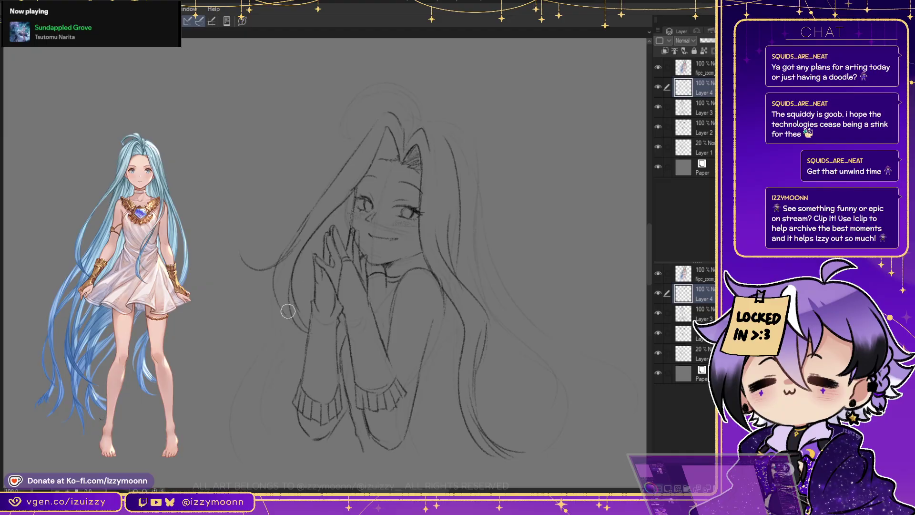
{"action": "mouse_move", "coordinate": [304, 330]}
{"action": "left_mouse_down"}
{"action": "mouse_move", "coordinate": [249, 409]}
{"action": "mouse_move", "coordinate": [268, 463]}
{"action": "left_mouse_up"}
{"action": "mouse_move", "coordinate": [297, 312]}
{"action": "left_mouse_down"}
{"action": "mouse_move", "coordinate": [237, 403]}
{"action": "mouse_move", "coordinate": [284, 374]}
{"action": "mouse_move", "coordinate": [271, 364]}
{"action": "mouse_move", "coordinate": [272, 435]}
{"action": "left_mouse_up"}
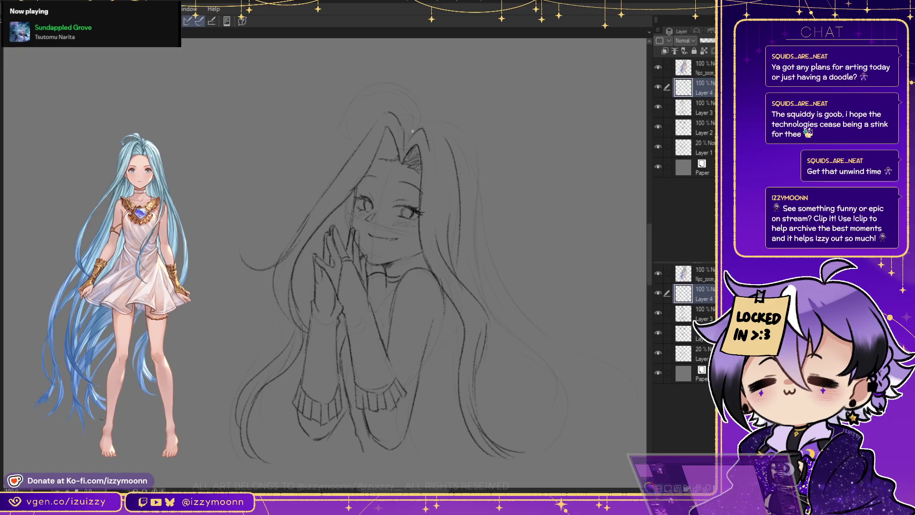
Draw the looping ahoge above the parting and the outer contour of the crown toward the back hair
{"action": "mouse_move", "coordinate": [424, 106]}
{"action": "left_mouse_down"}
{"action": "mouse_move", "coordinate": [342, 119]}
{"action": "mouse_move", "coordinate": [381, 88]}
{"action": "mouse_move", "coordinate": [410, 114]}
{"action": "mouse_move", "coordinate": [410, 128]}
{"action": "left_mouse_up"}
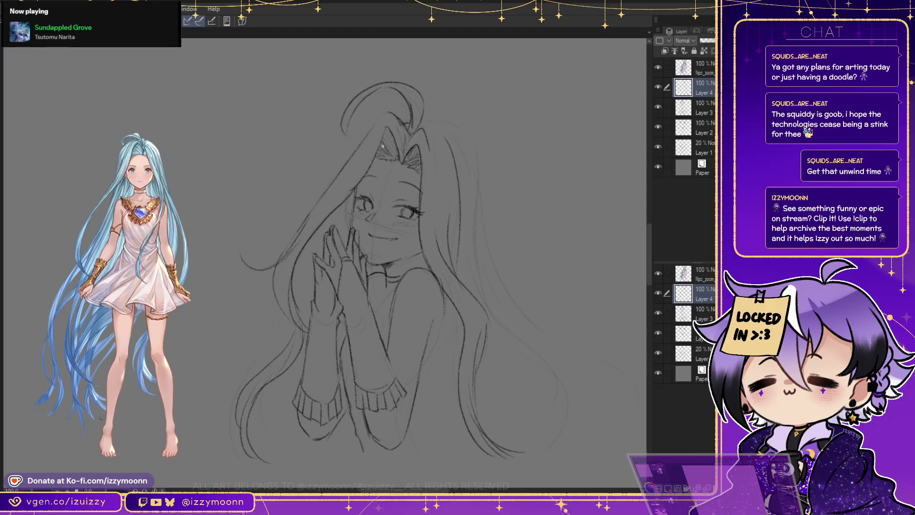
{"action": "left_click_drag", "start_coordinate": [387, 127], "coordinate": [382, 140]}
{"action": "left_click_drag", "start_coordinate": [427, 121], "coordinate": [467, 145]}
{"action": "key", "text": "ctrl+z"}
{"action": "left_click_drag", "start_coordinate": [463, 149], "coordinate": [478, 207]}
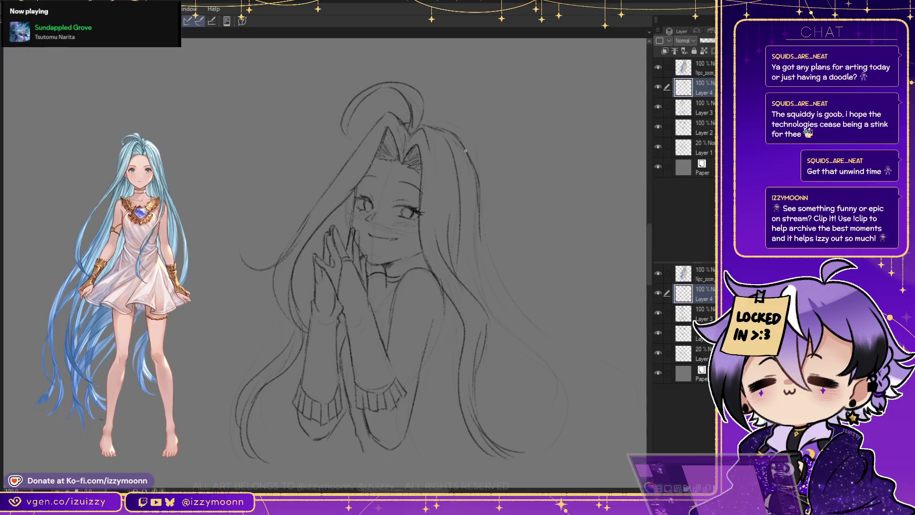
Draw the long outer back hair strands sweeping away from the body and curling inward at the ends
{"action": "left_click_drag", "start_coordinate": [479, 216], "coordinate": [490, 278]}
{"action": "mouse_move", "coordinate": [479, 239]}
{"action": "left_mouse_down"}
{"action": "mouse_move", "coordinate": [499, 305]}
{"action": "mouse_move", "coordinate": [511, 311]}
{"action": "left_mouse_up"}
{"action": "mouse_move", "coordinate": [491, 271]}
{"action": "left_mouse_down"}
{"action": "mouse_move", "coordinate": [647, 399]}
{"action": "mouse_move", "coordinate": [629, 398]}
{"action": "mouse_move", "coordinate": [605, 461]}
{"action": "left_mouse_up"}
{"action": "left_click_drag", "start_coordinate": [629, 407], "coordinate": [589, 464]}
{"action": "left_click_drag", "start_coordinate": [572, 395], "coordinate": [587, 462]}
{"action": "left_click_drag", "start_coordinate": [471, 308], "coordinate": [582, 429]}
{"action": "left_click_drag", "start_coordinate": [478, 333], "coordinate": [539, 446]}
{"action": "left_click_drag", "start_coordinate": [487, 355], "coordinate": [532, 445]}
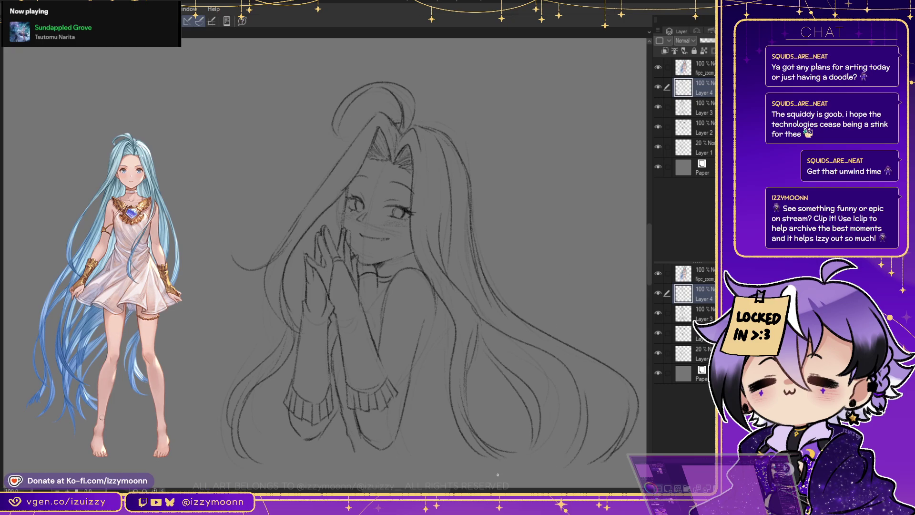
Draw the hair strands hanging behind the shoulder and upper arm, and the body lines below the elbows
{"action": "left_click_drag", "start_coordinate": [437, 290], "coordinate": [401, 456]}
{"action": "left_click_drag", "start_coordinate": [424, 374], "coordinate": [412, 469]}
{"action": "left_click_drag", "start_coordinate": [444, 347], "coordinate": [426, 385]}
{"action": "left_click_drag", "start_coordinate": [450, 326], "coordinate": [433, 374]}
{"action": "left_click_drag", "start_coordinate": [451, 316], "coordinate": [446, 358]}
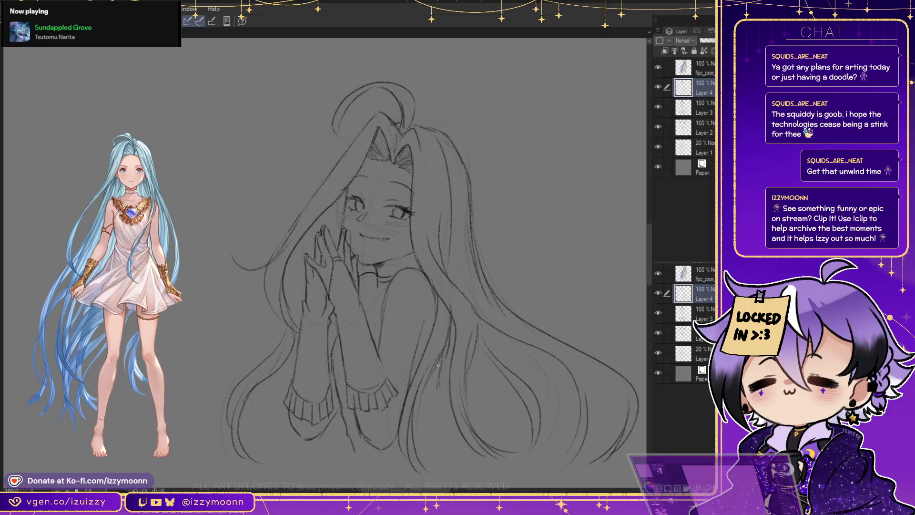
{"action": "mouse_move", "coordinate": [443, 371]}
{"action": "left_mouse_down"}
{"action": "mouse_move", "coordinate": [442, 400]}
{"action": "mouse_move", "coordinate": [452, 404]}
{"action": "mouse_move", "coordinate": [433, 386]}
{"action": "mouse_move", "coordinate": [466, 442]}
{"action": "left_mouse_up"}
{"action": "left_click_drag", "start_coordinate": [350, 442], "coordinate": [350, 475]}
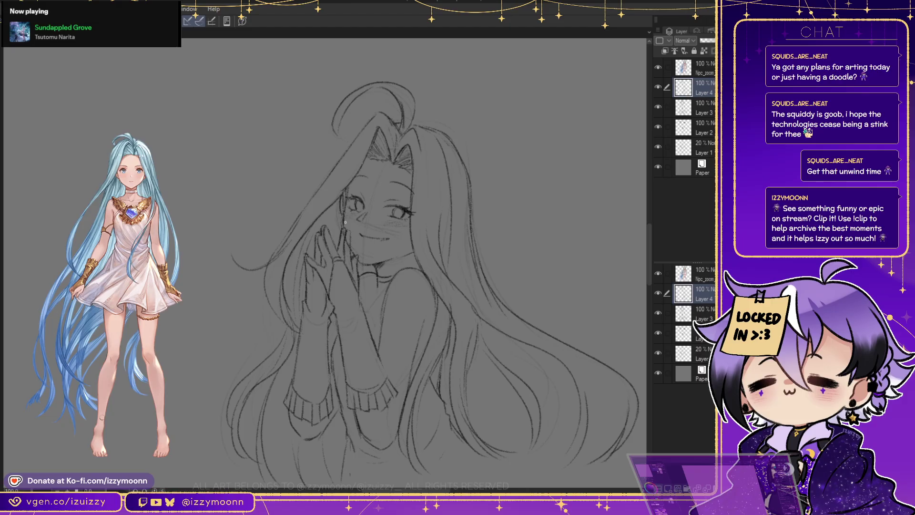
Add a new layer directly above Layer 2 and sketch the garment detail on the chest beside the front forearm
{"action": "key", "text": "alt+bracketleft"}
{"action": "key", "text": "alt+bracketleft"}
{"action": "key", "text": "alt+bracketleft"}
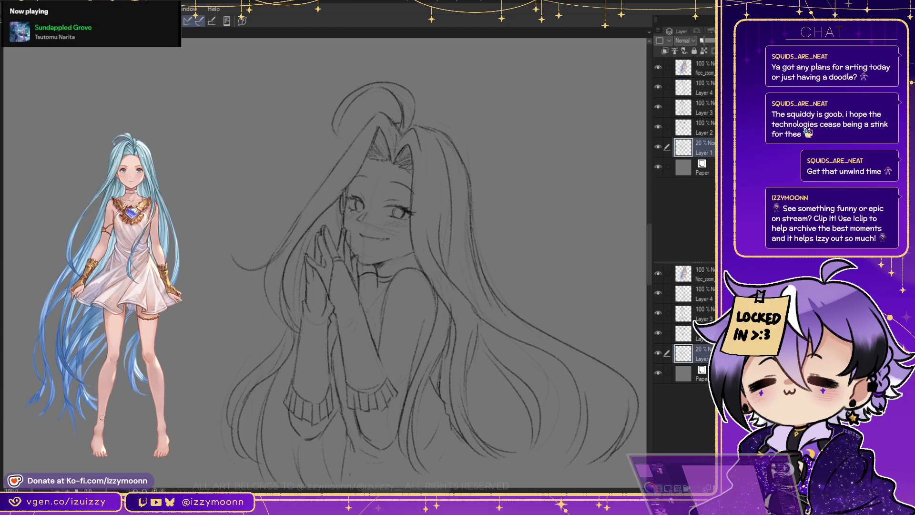
{"action": "key", "text": "alt+bracketright"}
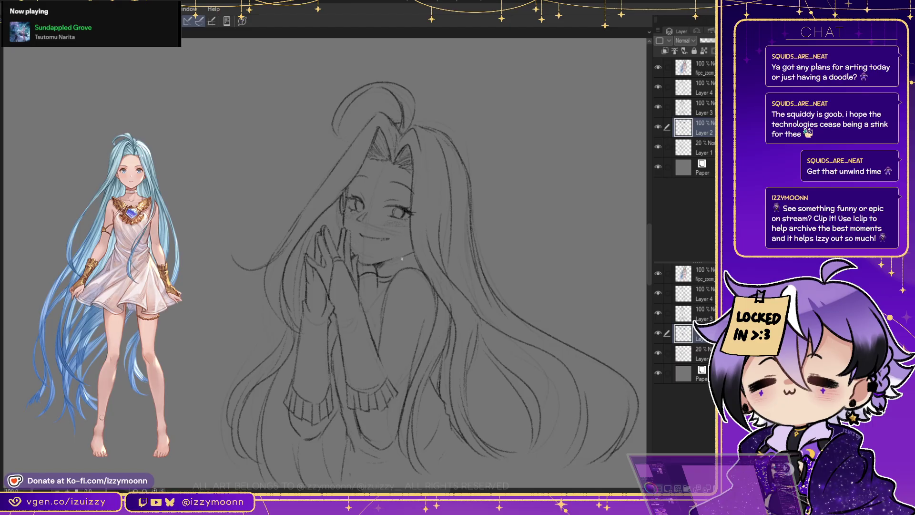
{"action": "key", "text": "ctrl+shift+n"}
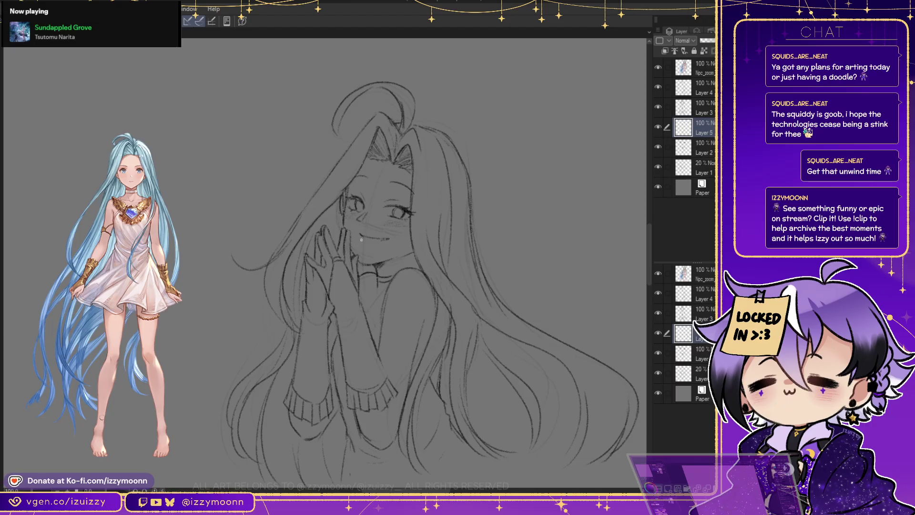
{"action": "key", "text": "ctrl+Tab"}
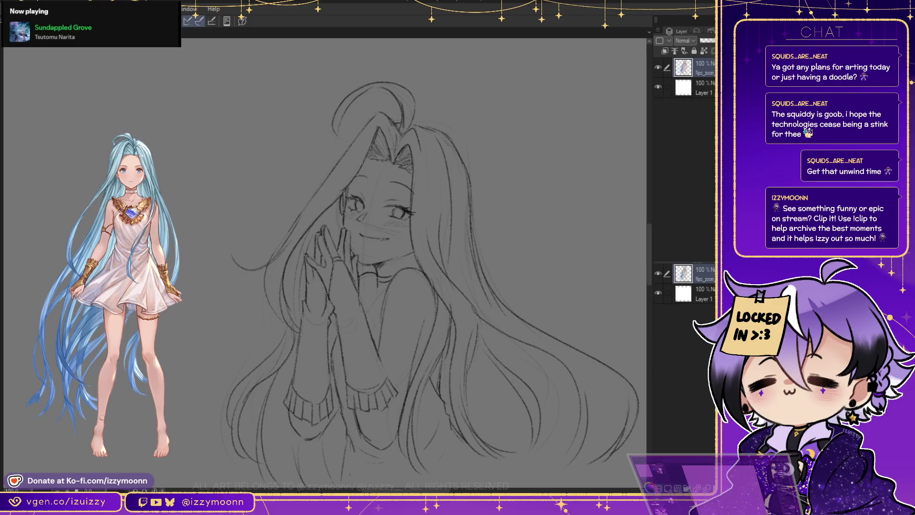
{"action": "key", "text": "ctrl+Tab"}
{"action": "mouse_move", "coordinate": [362, 310]}
{"action": "left_mouse_down"}
{"action": "mouse_move", "coordinate": [376, 314]}
{"action": "mouse_move", "coordinate": [377, 330]}
{"action": "mouse_move", "coordinate": [373, 316]}
{"action": "left_mouse_up"}
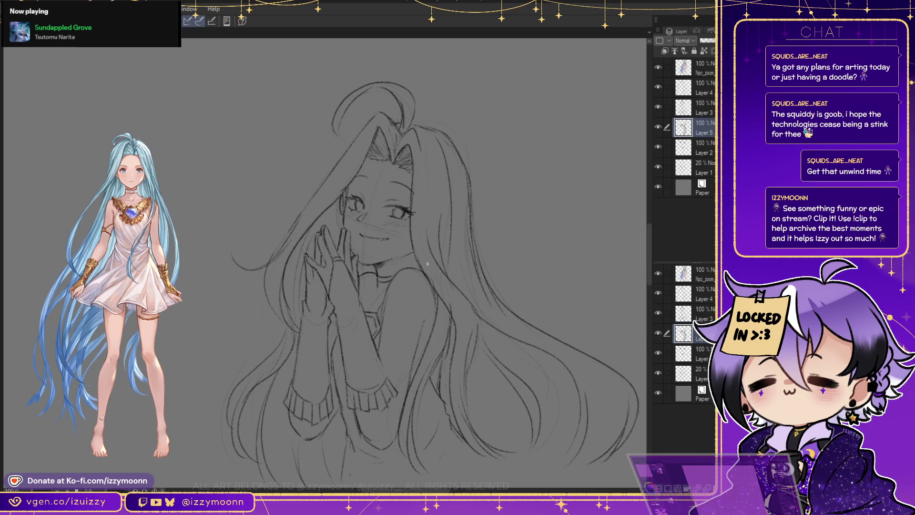
Sketch the garment edge behind the upper arm and down the back, and the collar detail below the neck, finishing on Layer 4
{"action": "left_click_drag", "start_coordinate": [424, 360], "coordinate": [419, 347]}
{"action": "left_click_drag", "start_coordinate": [440, 367], "coordinate": [441, 382]}
{"action": "left_click", "coordinate": [703, 88]}
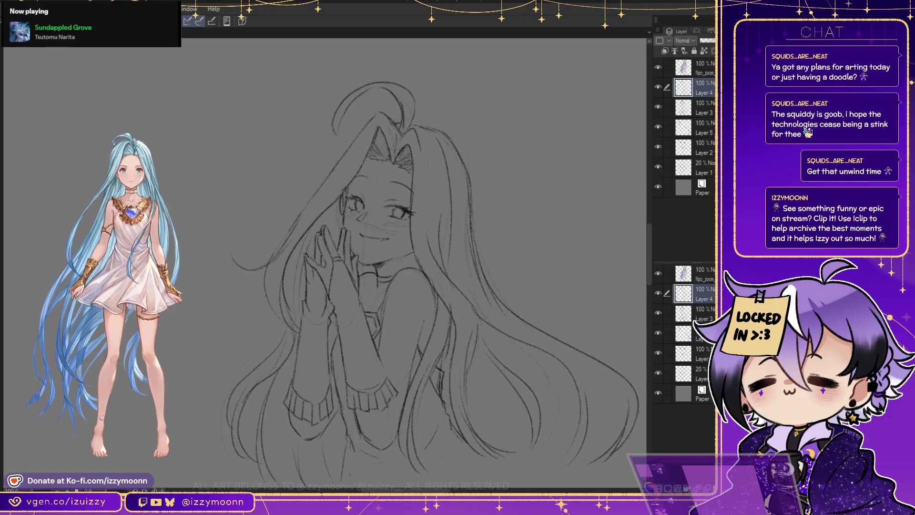
{"action": "left_click_drag", "start_coordinate": [439, 376], "coordinate": [443, 403]}
{"action": "left_click_drag", "start_coordinate": [443, 351], "coordinate": [444, 370]}
{"action": "left_click_drag", "start_coordinate": [366, 312], "coordinate": [360, 290]}
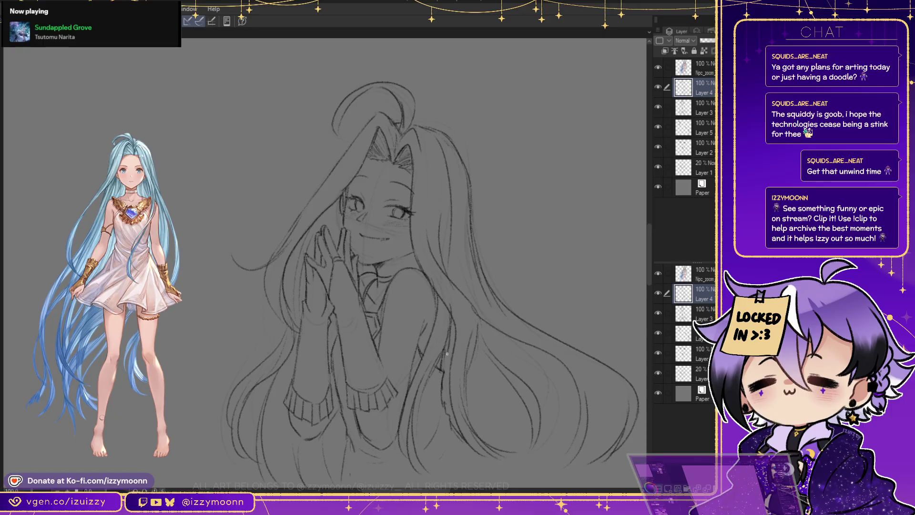
Add loose flyaway strands to the long hair on both sides of the body, with upturned tips, and check the sketch mirrored
{"action": "left_click_drag", "start_coordinate": [477, 400], "coordinate": [507, 449]}
{"action": "mouse_move", "coordinate": [473, 222]}
{"action": "left_mouse_down"}
{"action": "mouse_move", "coordinate": [495, 266]}
{"action": "mouse_move", "coordinate": [599, 352]}
{"action": "left_mouse_up"}
{"action": "left_click_drag", "start_coordinate": [481, 257], "coordinate": [504, 288]}
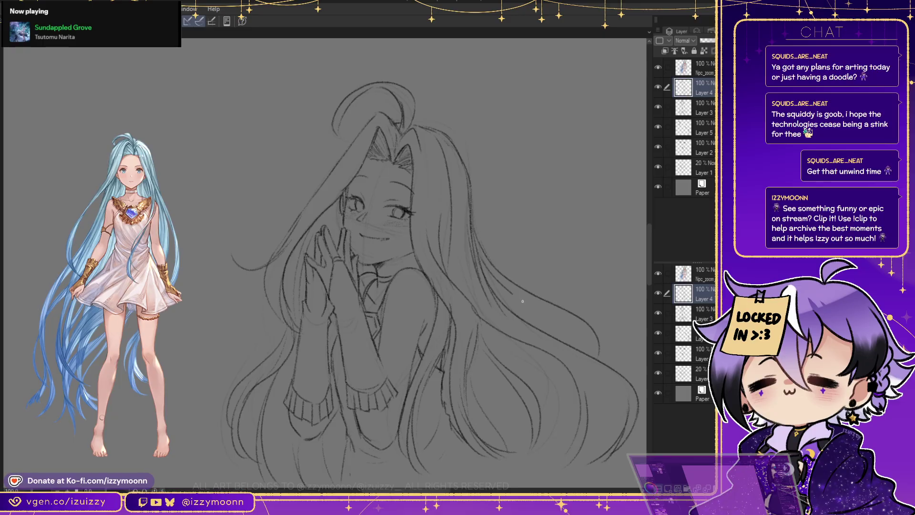
{"action": "mouse_move", "coordinate": [578, 333]}
{"action": "left_mouse_down"}
{"action": "mouse_move", "coordinate": [599, 353]}
{"action": "mouse_move", "coordinate": [586, 357]}
{"action": "mouse_move", "coordinate": [600, 349]}
{"action": "left_mouse_up"}
{"action": "left_click_drag", "start_coordinate": [265, 334], "coordinate": [220, 354]}
{"action": "left_click_drag", "start_coordinate": [503, 260], "coordinate": [556, 241]}
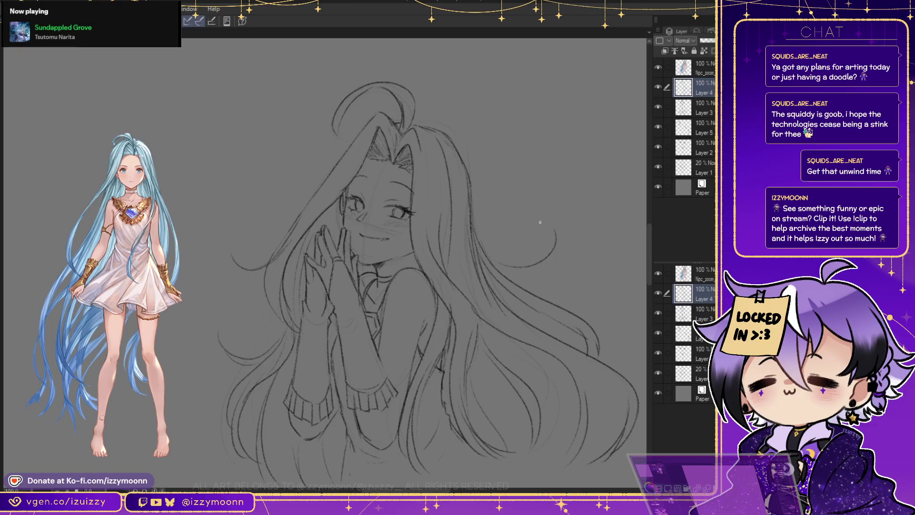
{"action": "key", "text": "ctrl+z"}
{"action": "left_click_drag", "start_coordinate": [487, 255], "coordinate": [554, 252]}
{"action": "key", "text": "h"}
{"action": "key", "text": "h"}
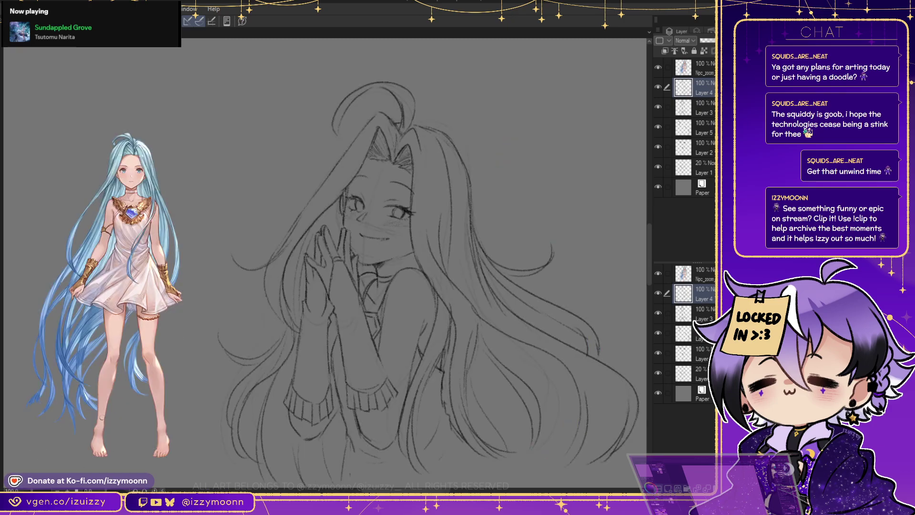
Merge Layer 4, Layer 3 and Layer 5 down into Layer 2
{"action": "key", "text": "ctrl+e"}
{"action": "key", "text": "ctrl+e"}
{"action": "key", "text": "ctrl+e"}
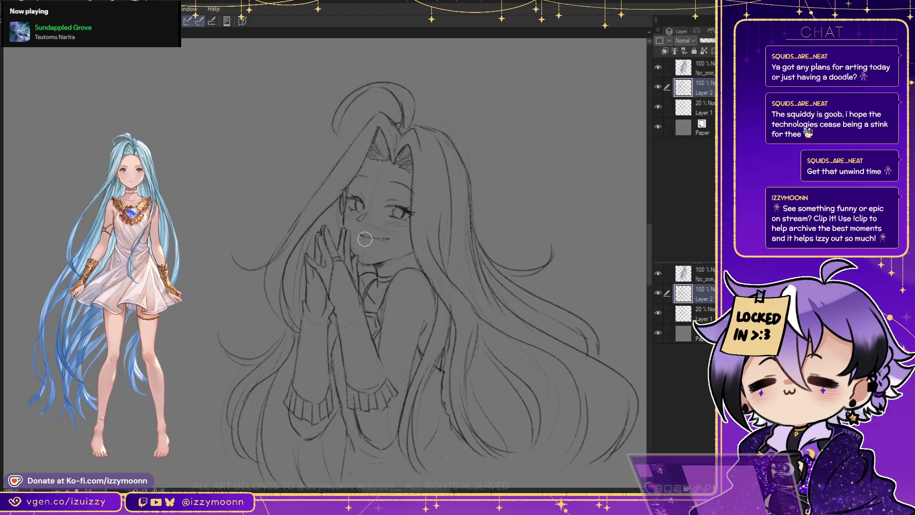
Erase the mouth and redraw it as an open smile, and touch up the eye and a back hair strand
{"action": "left_click_drag", "start_coordinate": [360, 240], "coordinate": [387, 239]}
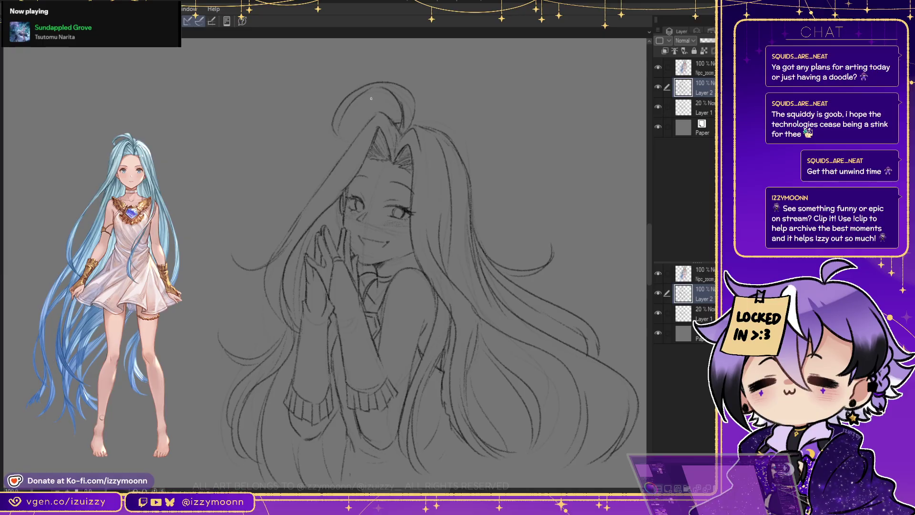
{"action": "left_click_drag", "start_coordinate": [365, 238], "coordinate": [378, 239]}
{"action": "left_click_drag", "start_coordinate": [361, 236], "coordinate": [385, 240]}
{"action": "left_click_drag", "start_coordinate": [395, 207], "coordinate": [402, 208]}
{"action": "mouse_move", "coordinate": [410, 490]}
{"action": "left_mouse_down"}
{"action": "mouse_move", "coordinate": [400, 490]}
{"action": "mouse_move", "coordinate": [409, 490]}
{"action": "left_mouse_up"}
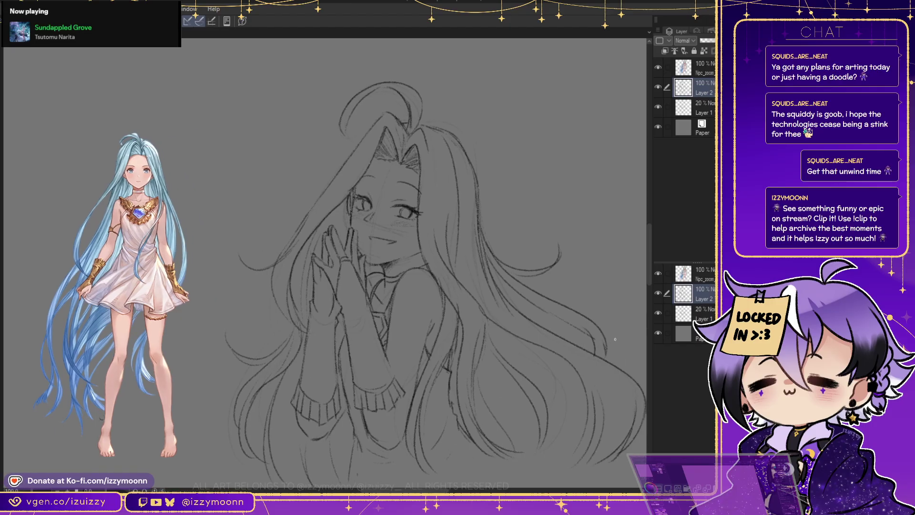
{"action": "left_click_drag", "start_coordinate": [565, 386], "coordinate": [559, 441]}
Lower the opacity of Layer 1 to 11% and add a new layer directly above it
{"action": "left_click", "coordinate": [703, 108]}
{"action": "left_click", "coordinate": [702, 41]}
{"action": "key", "text": "ctrl+shift+n"}
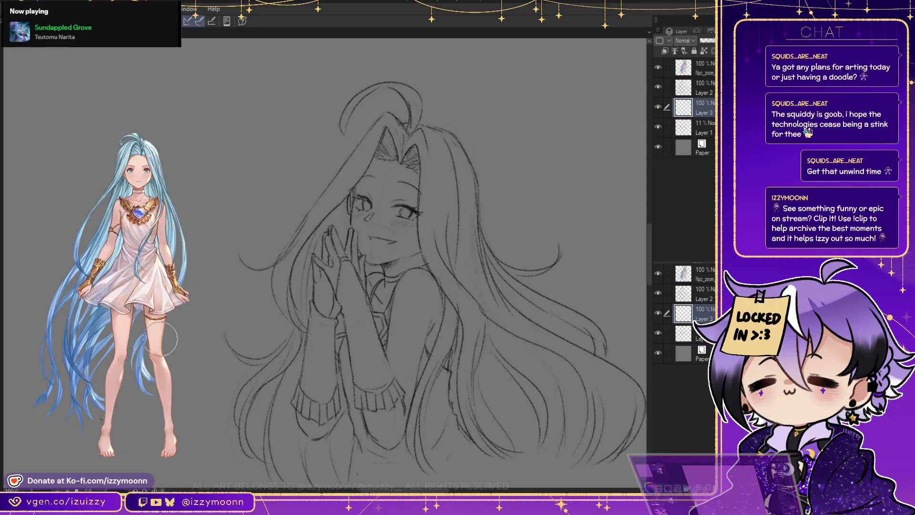
Paint a flat pale pink base across the whole figure and main hair mass, below the line art on Layer 3
{"action": "left_click_drag", "start_coordinate": [403, 292], "coordinate": [401, 367]}
{"action": "left_click_drag", "start_coordinate": [421, 279], "coordinate": [406, 395]}
{"action": "mouse_move", "coordinate": [400, 310]}
{"action": "left_mouse_down"}
{"action": "mouse_move", "coordinate": [400, 420]}
{"action": "mouse_move", "coordinate": [388, 413]}
{"action": "mouse_move", "coordinate": [381, 431]}
{"action": "mouse_move", "coordinate": [370, 405]}
{"action": "mouse_move", "coordinate": [403, 415]}
{"action": "mouse_move", "coordinate": [383, 418]}
{"action": "mouse_move", "coordinate": [394, 372]}
{"action": "mouse_move", "coordinate": [370, 440]}
{"action": "mouse_move", "coordinate": [355, 452]}
{"action": "mouse_move", "coordinate": [327, 381]}
{"action": "mouse_move", "coordinate": [305, 381]}
{"action": "mouse_move", "coordinate": [295, 400]}
{"action": "mouse_move", "coordinate": [303, 474]}
{"action": "mouse_move", "coordinate": [302, 368]}
{"action": "mouse_move", "coordinate": [291, 467]}
{"action": "mouse_move", "coordinate": [310, 349]}
{"action": "mouse_move", "coordinate": [273, 416]}
{"action": "mouse_move", "coordinate": [286, 471]}
{"action": "mouse_move", "coordinate": [271, 436]}
{"action": "mouse_move", "coordinate": [305, 374]}
{"action": "mouse_move", "coordinate": [281, 436]}
{"action": "mouse_move", "coordinate": [327, 340]}
{"action": "mouse_move", "coordinate": [248, 429]}
{"action": "mouse_move", "coordinate": [303, 337]}
{"action": "mouse_move", "coordinate": [331, 322]}
{"action": "mouse_move", "coordinate": [343, 433]}
{"action": "mouse_move", "coordinate": [323, 280]}
{"action": "mouse_move", "coordinate": [363, 405]}
{"action": "mouse_move", "coordinate": [337, 245]}
{"action": "mouse_move", "coordinate": [384, 394]}
{"action": "mouse_move", "coordinate": [384, 276]}
{"action": "mouse_move", "coordinate": [409, 331]}
{"action": "mouse_move", "coordinate": [409, 263]}
{"action": "mouse_move", "coordinate": [437, 260]}
{"action": "mouse_move", "coordinate": [399, 321]}
{"action": "mouse_move", "coordinate": [373, 204]}
{"action": "mouse_move", "coordinate": [386, 160]}
{"action": "mouse_move", "coordinate": [352, 274]}
{"action": "mouse_move", "coordinate": [328, 274]}
{"action": "mouse_move", "coordinate": [370, 170]}
{"action": "mouse_move", "coordinate": [307, 291]}
{"action": "mouse_move", "coordinate": [351, 191]}
{"action": "mouse_move", "coordinate": [317, 319]}
{"action": "mouse_move", "coordinate": [311, 238]}
{"action": "mouse_move", "coordinate": [317, 305]}
{"action": "mouse_move", "coordinate": [300, 288]}
{"action": "mouse_move", "coordinate": [315, 333]}
{"action": "mouse_move", "coordinate": [293, 268]}
{"action": "mouse_move", "coordinate": [298, 314]}
{"action": "mouse_move", "coordinate": [302, 239]}
{"action": "mouse_move", "coordinate": [317, 224]}
{"action": "mouse_move", "coordinate": [285, 303]}
{"action": "mouse_move", "coordinate": [317, 226]}
{"action": "mouse_move", "coordinate": [287, 266]}
{"action": "mouse_move", "coordinate": [386, 129]}
{"action": "mouse_move", "coordinate": [311, 221]}
{"action": "mouse_move", "coordinate": [388, 125]}
{"action": "mouse_move", "coordinate": [419, 161]}
{"action": "mouse_move", "coordinate": [402, 156]}
{"action": "mouse_move", "coordinate": [445, 159]}
{"action": "mouse_move", "coordinate": [448, 287]}
{"action": "mouse_move", "coordinate": [463, 224]}
{"action": "mouse_move", "coordinate": [458, 176]}
{"action": "mouse_move", "coordinate": [468, 225]}
{"action": "mouse_move", "coordinate": [522, 331]}
{"action": "mouse_move", "coordinate": [487, 286]}
{"action": "mouse_move", "coordinate": [572, 362]}
{"action": "mouse_move", "coordinate": [611, 429]}
{"action": "left_mouse_up"}
{"action": "mouse_move", "coordinate": [468, 297]}
{"action": "left_mouse_down"}
{"action": "mouse_move", "coordinate": [477, 322]}
{"action": "mouse_move", "coordinate": [456, 268]}
{"action": "mouse_move", "coordinate": [426, 475]}
{"action": "mouse_move", "coordinate": [374, 438]}
{"action": "mouse_move", "coordinate": [388, 461]}
{"action": "mouse_move", "coordinate": [453, 414]}
{"action": "mouse_move", "coordinate": [485, 456]}
{"action": "mouse_move", "coordinate": [513, 355]}
{"action": "mouse_move", "coordinate": [563, 449]}
{"action": "mouse_move", "coordinate": [567, 413]}
{"action": "mouse_move", "coordinate": [581, 395]}
{"action": "mouse_move", "coordinate": [605, 395]}
{"action": "mouse_move", "coordinate": [604, 448]}
{"action": "mouse_move", "coordinate": [588, 420]}
{"action": "mouse_move", "coordinate": [610, 398]}
{"action": "mouse_move", "coordinate": [624, 408]}
{"action": "mouse_move", "coordinate": [622, 424]}
{"action": "mouse_move", "coordinate": [610, 408]}
{"action": "mouse_move", "coordinate": [618, 450]}
{"action": "mouse_move", "coordinate": [606, 461]}
{"action": "mouse_move", "coordinate": [625, 394]}
{"action": "mouse_move", "coordinate": [495, 314]}
{"action": "mouse_move", "coordinate": [601, 370]}
{"action": "mouse_move", "coordinate": [608, 390]}
{"action": "mouse_move", "coordinate": [621, 385]}
{"action": "mouse_move", "coordinate": [613, 388]}
{"action": "mouse_move", "coordinate": [632, 402]}
{"action": "mouse_move", "coordinate": [626, 425]}
{"action": "mouse_move", "coordinate": [630, 392]}
{"action": "mouse_move", "coordinate": [577, 457]}
{"action": "mouse_move", "coordinate": [594, 440]}
{"action": "left_mouse_up"}
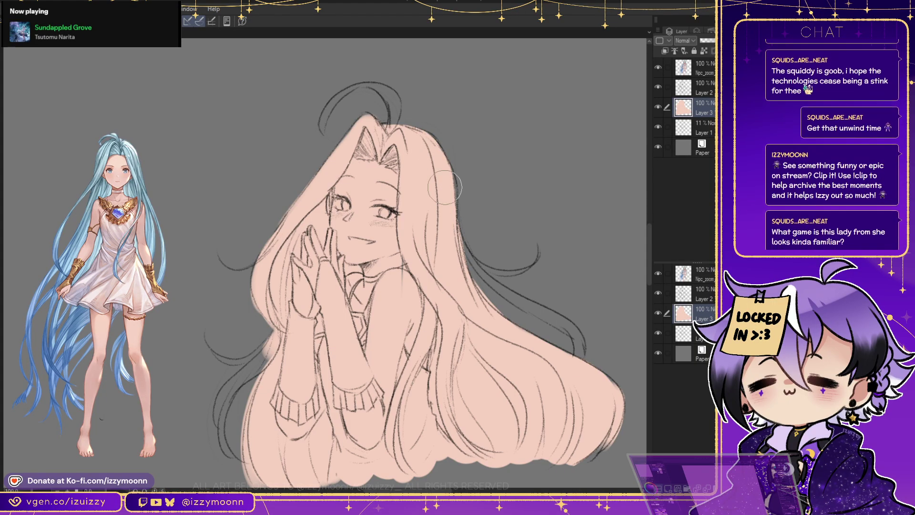
Fill the loose hair strands beside the raised hands and the root of the ahoge with the pale pink base, using a smaller brush
{"action": "key", "text": "bracketleft"}
{"action": "key", "text": "bracketleft"}
{"action": "key", "text": "bracketleft"}
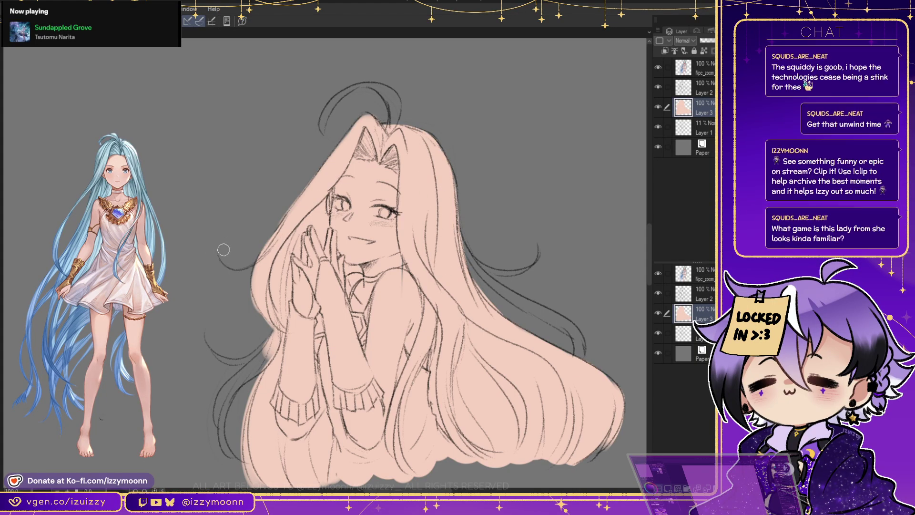
{"action": "mouse_move", "coordinate": [232, 456]}
{"action": "left_mouse_down"}
{"action": "mouse_move", "coordinate": [231, 387]}
{"action": "mouse_move", "coordinate": [223, 444]}
{"action": "mouse_move", "coordinate": [244, 370]}
{"action": "mouse_move", "coordinate": [224, 413]}
{"action": "mouse_move", "coordinate": [283, 341]}
{"action": "mouse_move", "coordinate": [256, 358]}
{"action": "mouse_move", "coordinate": [213, 351]}
{"action": "mouse_move", "coordinate": [273, 330]}
{"action": "mouse_move", "coordinate": [218, 355]}
{"action": "mouse_move", "coordinate": [248, 358]}
{"action": "mouse_move", "coordinate": [274, 340]}
{"action": "mouse_move", "coordinate": [227, 409]}
{"action": "mouse_move", "coordinate": [242, 369]}
{"action": "mouse_move", "coordinate": [218, 408]}
{"action": "mouse_move", "coordinate": [239, 370]}
{"action": "mouse_move", "coordinate": [225, 391]}
{"action": "mouse_move", "coordinate": [224, 435]}
{"action": "mouse_move", "coordinate": [222, 422]}
{"action": "mouse_move", "coordinate": [237, 457]}
{"action": "mouse_move", "coordinate": [236, 401]}
{"action": "mouse_move", "coordinate": [227, 432]}
{"action": "mouse_move", "coordinate": [247, 382]}
{"action": "mouse_move", "coordinate": [242, 397]}
{"action": "mouse_move", "coordinate": [263, 370]}
{"action": "mouse_move", "coordinate": [246, 385]}
{"action": "left_mouse_up"}
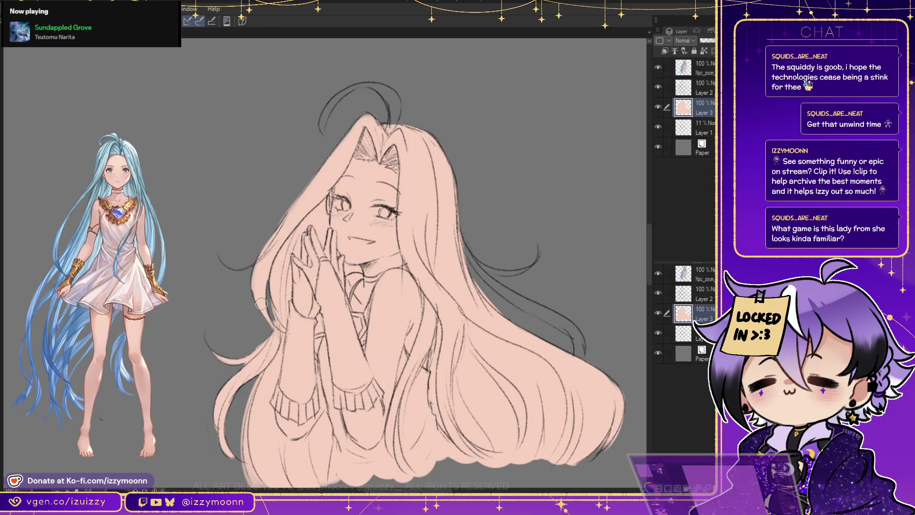
{"action": "mouse_move", "coordinate": [249, 272]}
{"action": "left_mouse_down"}
{"action": "mouse_move", "coordinate": [258, 313]}
{"action": "mouse_move", "coordinate": [268, 265]}
{"action": "mouse_move", "coordinate": [269, 310]}
{"action": "left_mouse_up"}
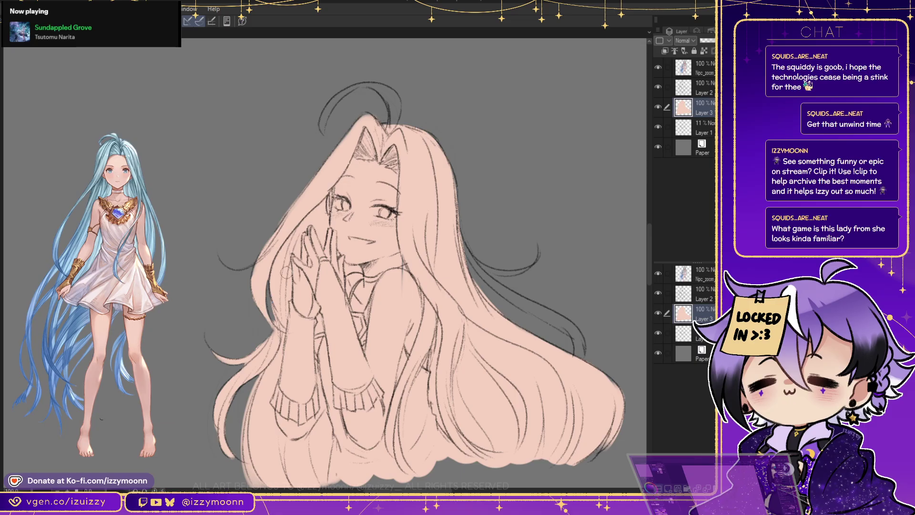
{"action": "mouse_move", "coordinate": [382, 119]}
{"action": "left_mouse_down"}
{"action": "mouse_move", "coordinate": [390, 94]}
{"action": "mouse_move", "coordinate": [392, 101]}
{"action": "left_mouse_up"}
{"action": "mouse_move", "coordinate": [250, 254]}
{"action": "left_mouse_down"}
{"action": "mouse_move", "coordinate": [227, 265]}
{"action": "mouse_move", "coordinate": [221, 254]}
{"action": "mouse_move", "coordinate": [231, 259]}
{"action": "left_mouse_up"}
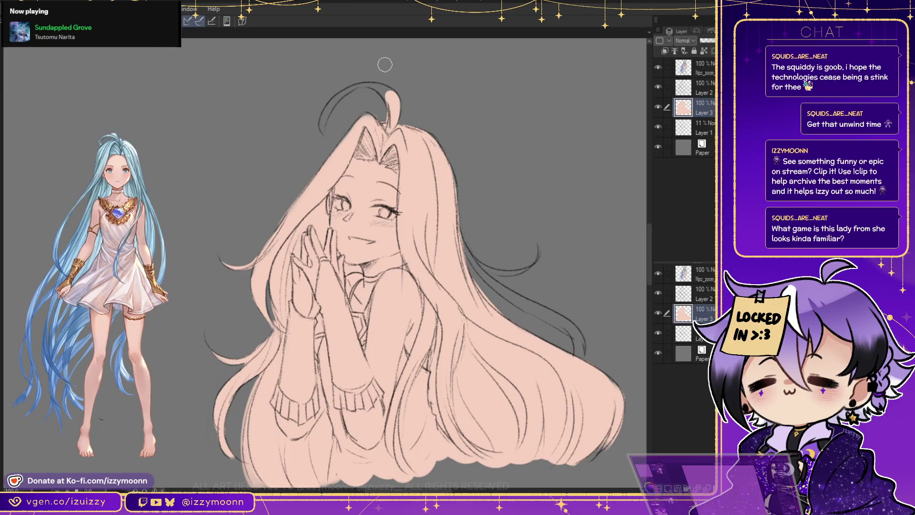
Fill the flyaway strands trailing behind the back with the pale pink base, keeping within their outlines
{"action": "mouse_move", "coordinate": [484, 266]}
{"action": "left_mouse_down"}
{"action": "mouse_move", "coordinate": [457, 232]}
{"action": "mouse_move", "coordinate": [489, 283]}
{"action": "mouse_move", "coordinate": [469, 251]}
{"action": "left_mouse_up"}
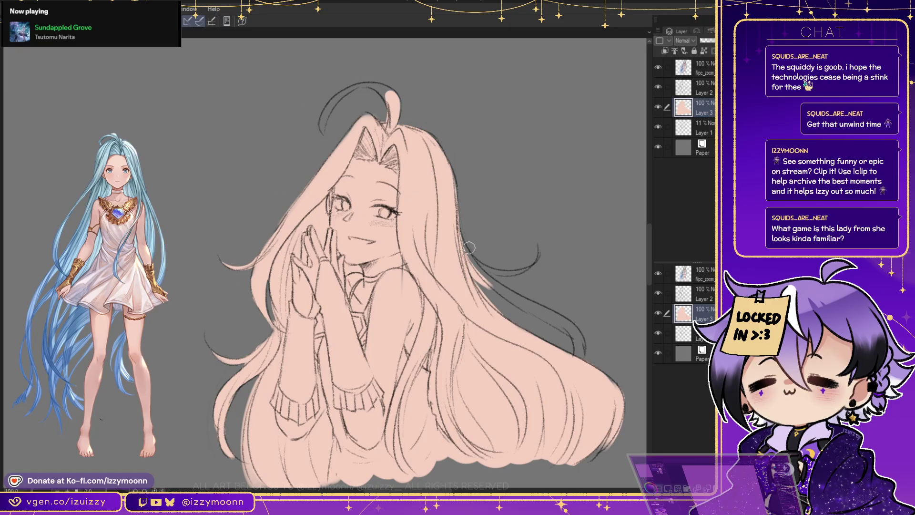
{"action": "key", "text": "ctrl+z"}
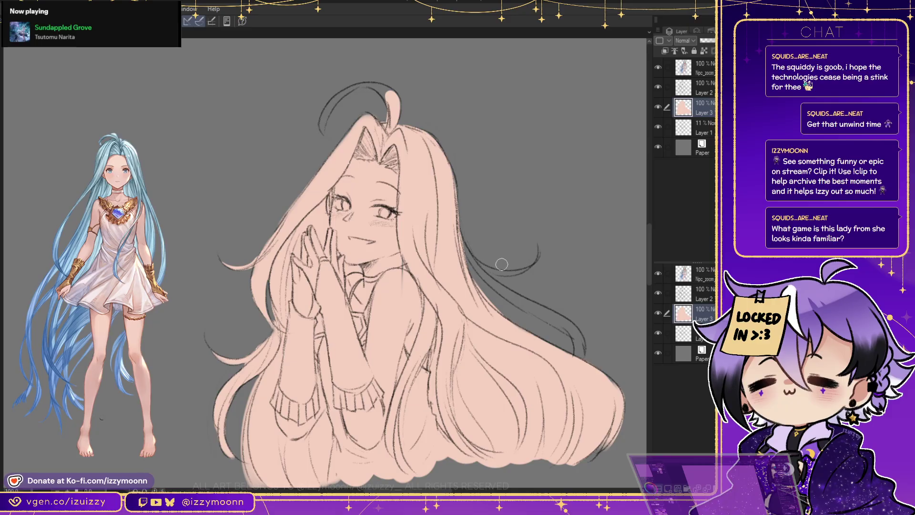
{"action": "mouse_move", "coordinate": [458, 231]}
{"action": "left_mouse_down"}
{"action": "mouse_move", "coordinate": [506, 298]}
{"action": "mouse_move", "coordinate": [524, 308]}
{"action": "left_mouse_up"}
{"action": "left_click_drag", "start_coordinate": [477, 274], "coordinate": [548, 317]}
{"action": "left_click_drag", "start_coordinate": [501, 290], "coordinate": [582, 340]}
{"action": "mouse_move", "coordinate": [543, 309]}
{"action": "left_mouse_down"}
{"action": "mouse_move", "coordinate": [577, 348]}
{"action": "mouse_move", "coordinate": [571, 330]}
{"action": "left_mouse_up"}
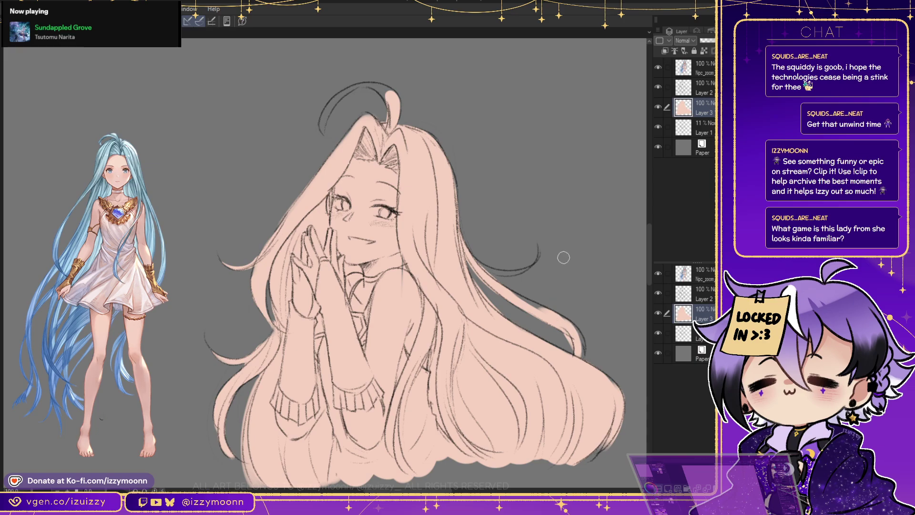
{"action": "mouse_move", "coordinate": [575, 296]}
{"action": "left_mouse_down"}
{"action": "mouse_move", "coordinate": [569, 324]}
{"action": "mouse_move", "coordinate": [577, 336]}
{"action": "mouse_move", "coordinate": [567, 328]}
{"action": "mouse_move", "coordinate": [577, 367]}
{"action": "mouse_move", "coordinate": [572, 329]}
{"action": "mouse_move", "coordinate": [581, 355]}
{"action": "left_mouse_up"}
{"action": "mouse_move", "coordinate": [504, 289]}
{"action": "left_mouse_down"}
{"action": "mouse_move", "coordinate": [572, 328]}
{"action": "mouse_move", "coordinate": [565, 334]}
{"action": "mouse_move", "coordinate": [538, 305]}
{"action": "mouse_move", "coordinate": [576, 336]}
{"action": "mouse_move", "coordinate": [514, 295]}
{"action": "mouse_move", "coordinate": [580, 348]}
{"action": "mouse_move", "coordinate": [566, 330]}
{"action": "left_mouse_up"}
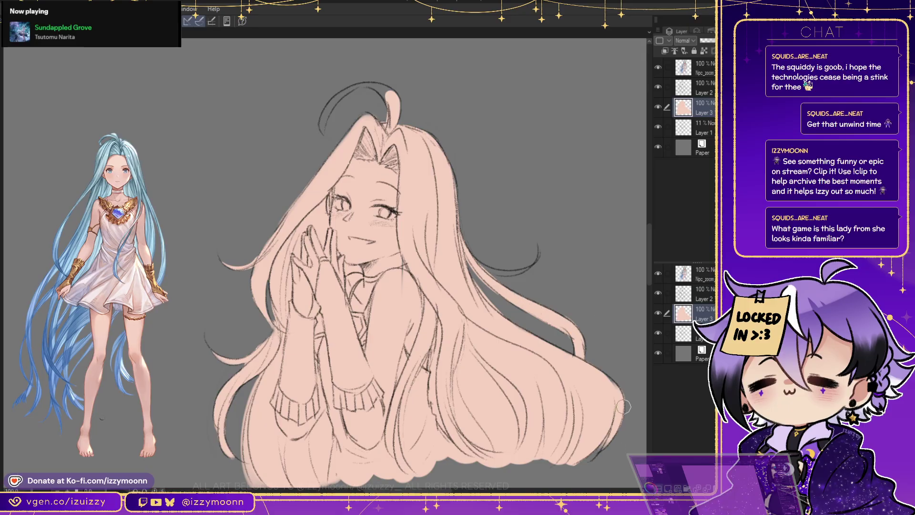
{"action": "mouse_move", "coordinate": [479, 262]}
{"action": "left_mouse_down"}
{"action": "mouse_move", "coordinate": [531, 261]}
{"action": "mouse_move", "coordinate": [473, 254]}
{"action": "mouse_move", "coordinate": [526, 247]}
{"action": "mouse_move", "coordinate": [481, 257]}
{"action": "mouse_move", "coordinate": [492, 262]}
{"action": "mouse_move", "coordinate": [496, 250]}
{"action": "mouse_move", "coordinate": [516, 262]}
{"action": "mouse_move", "coordinate": [487, 257]}
{"action": "mouse_move", "coordinate": [529, 254]}
{"action": "mouse_move", "coordinate": [504, 267]}
{"action": "mouse_move", "coordinate": [498, 256]}
{"action": "mouse_move", "coordinate": [538, 254]}
{"action": "mouse_move", "coordinate": [507, 265]}
{"action": "mouse_move", "coordinate": [526, 264]}
{"action": "mouse_move", "coordinate": [499, 264]}
{"action": "mouse_move", "coordinate": [536, 257]}
{"action": "left_mouse_up"}
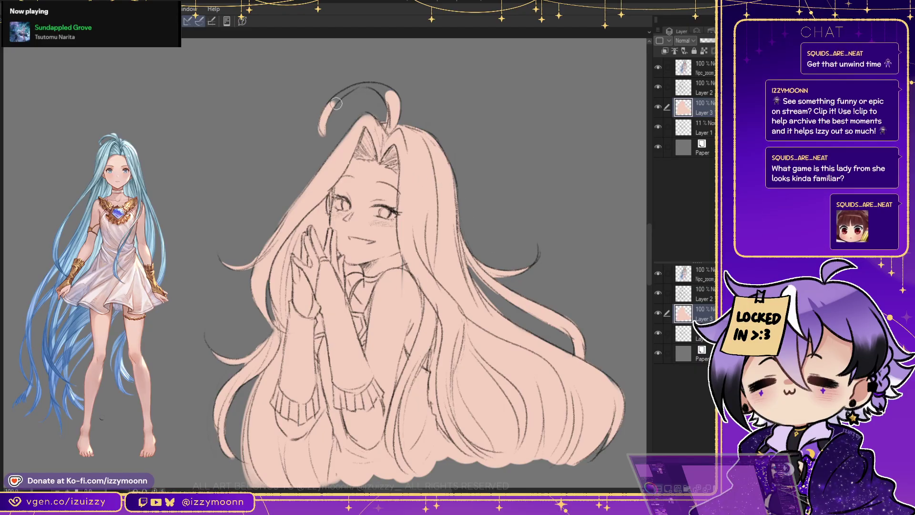
Fill the rest of the looping ahoge with the pale pink base and check the drawing mirrored
{"action": "mouse_move", "coordinate": [328, 96]}
{"action": "left_mouse_down"}
{"action": "mouse_move", "coordinate": [334, 106]}
{"action": "mouse_move", "coordinate": [362, 86]}
{"action": "mouse_move", "coordinate": [386, 100]}
{"action": "mouse_move", "coordinate": [381, 91]}
{"action": "mouse_move", "coordinate": [390, 111]}
{"action": "mouse_move", "coordinate": [396, 102]}
{"action": "mouse_move", "coordinate": [377, 75]}
{"action": "mouse_move", "coordinate": [328, 136]}
{"action": "mouse_move", "coordinate": [348, 104]}
{"action": "left_mouse_up"}
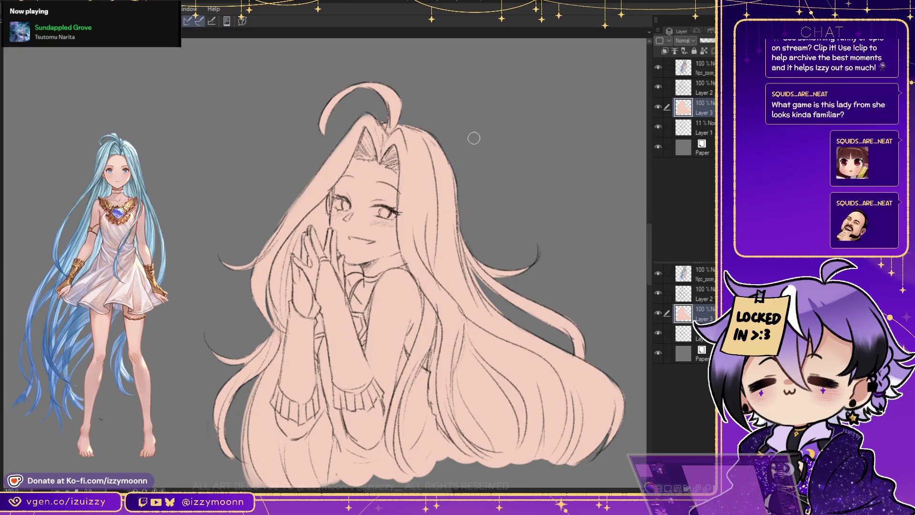
{"action": "key", "text": "h"}
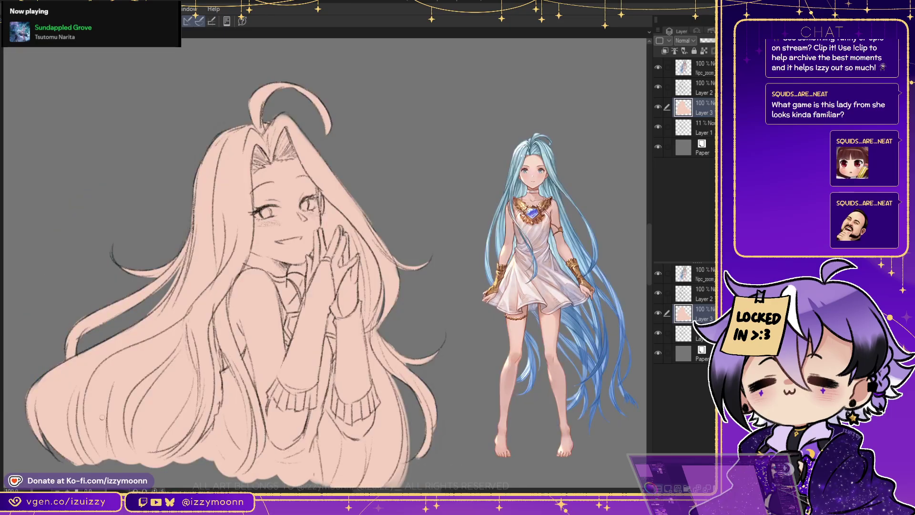
{"action": "key", "text": "h"}
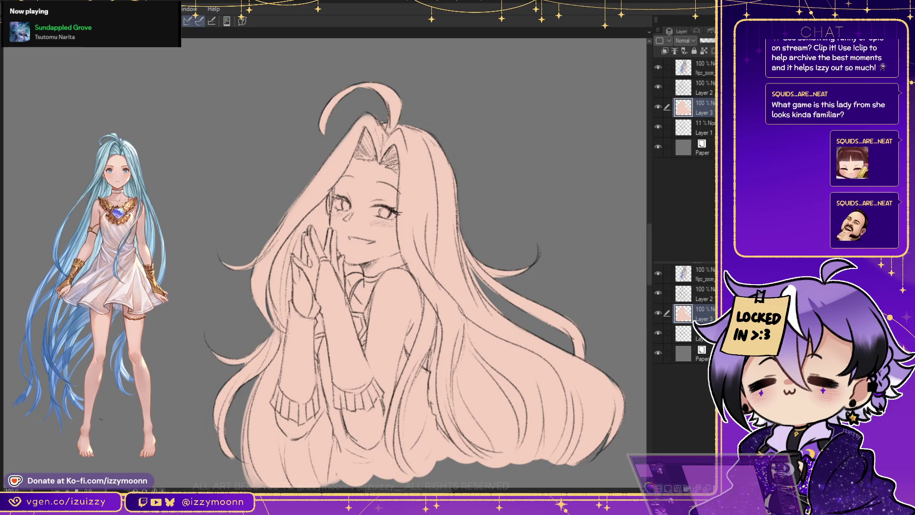
Redraw the outer contour at the back of the head on Layer 2 and extend the pink base to it on Layer 3
{"action": "key", "text": "alt+bracketright"}
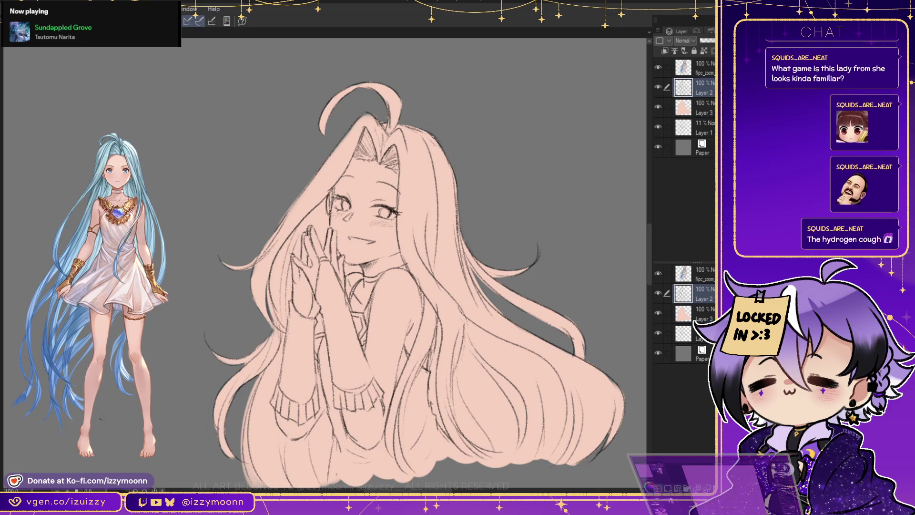
{"action": "left_click_drag", "start_coordinate": [448, 155], "coordinate": [455, 177]}
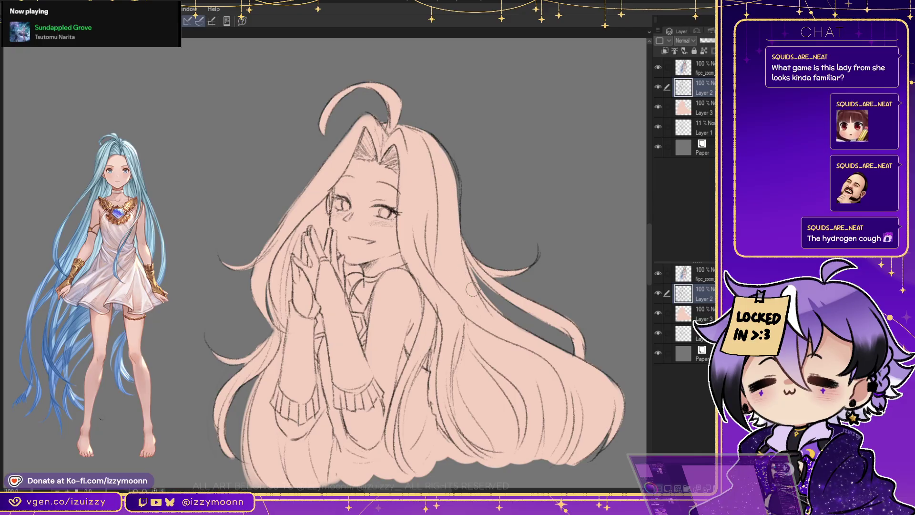
{"action": "left_click_drag", "start_coordinate": [443, 240], "coordinate": [478, 298]}
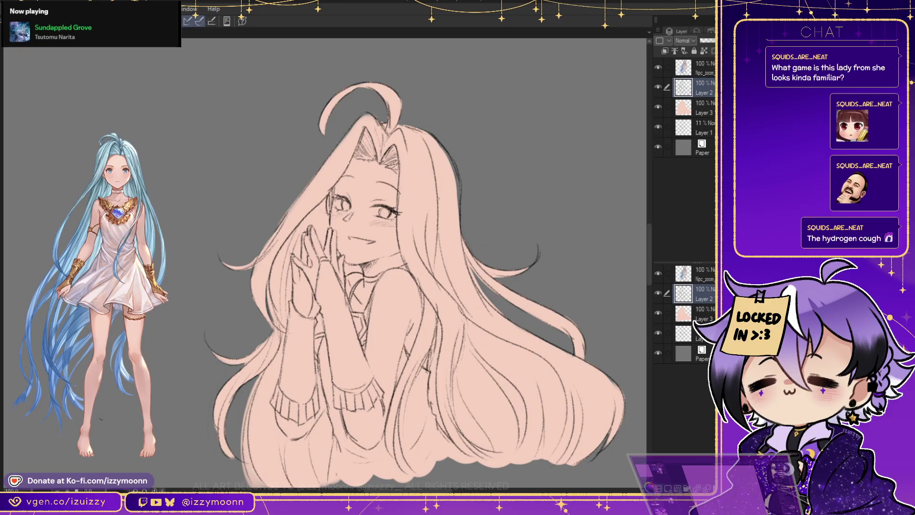
{"action": "left_click", "coordinate": [704, 108]}
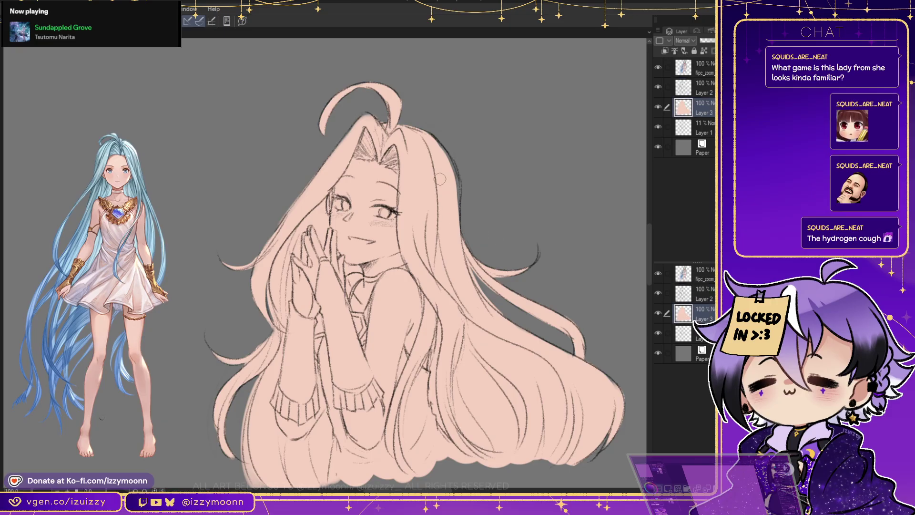
{"action": "mouse_move", "coordinate": [453, 187]}
{"action": "left_mouse_down"}
{"action": "mouse_move", "coordinate": [444, 156]}
{"action": "mouse_move", "coordinate": [455, 228]}
{"action": "mouse_move", "coordinate": [449, 147]}
{"action": "mouse_move", "coordinate": [466, 196]}
{"action": "mouse_move", "coordinate": [447, 141]}
{"action": "left_mouse_up"}
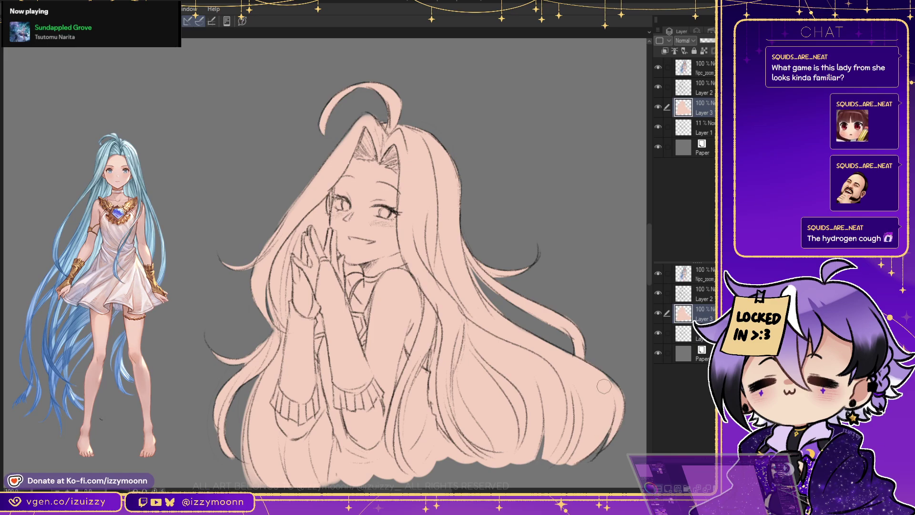
Add a new Layer 4 clipped to the pink base and fill the bangs, crown and upper hair beside the face with light blue
{"action": "left_click_drag", "start_coordinate": [604, 386], "coordinate": [660, 387]}
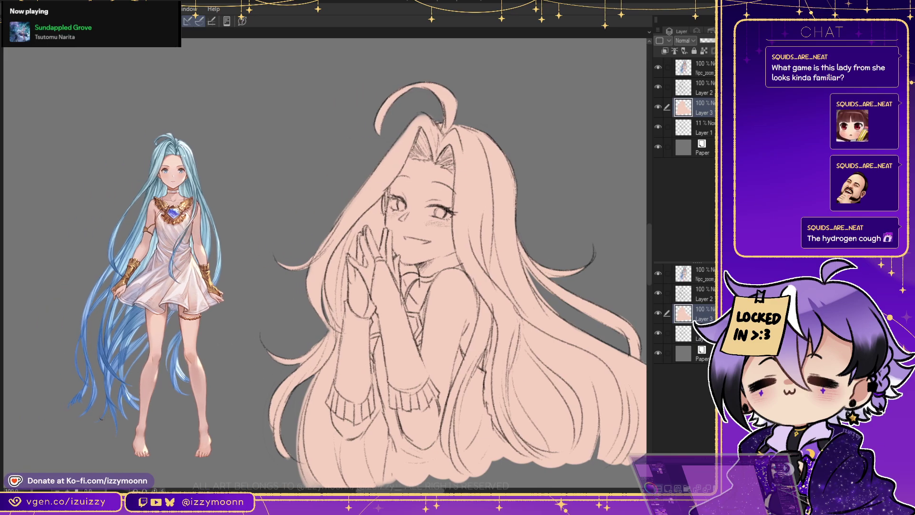
{"action": "left_click_drag", "start_coordinate": [405, 480], "coordinate": [426, 480]}
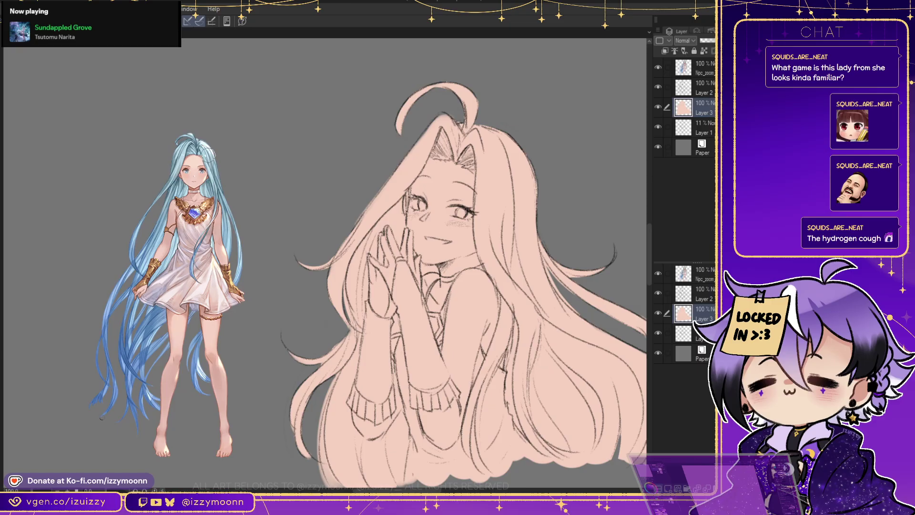
{"action": "left_click_drag", "start_coordinate": [398, 490], "coordinate": [406, 491]}
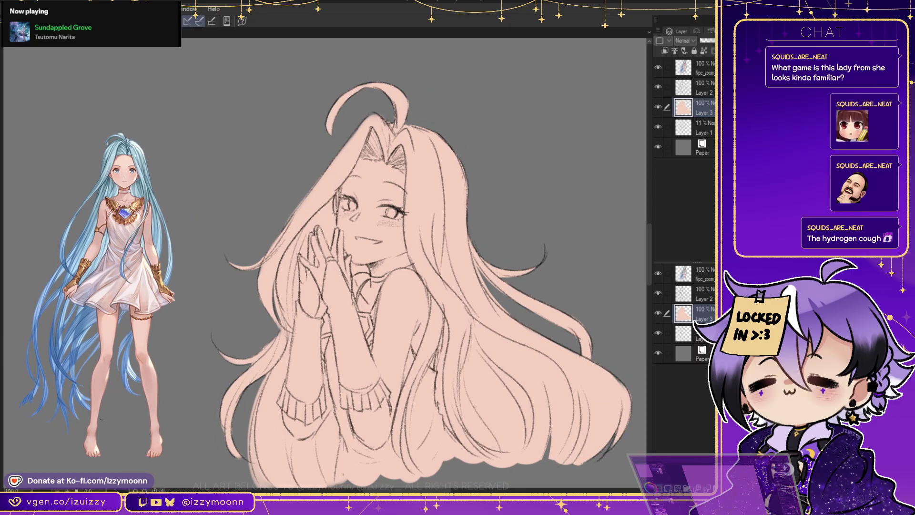
{"action": "left_click", "coordinate": [665, 50]}
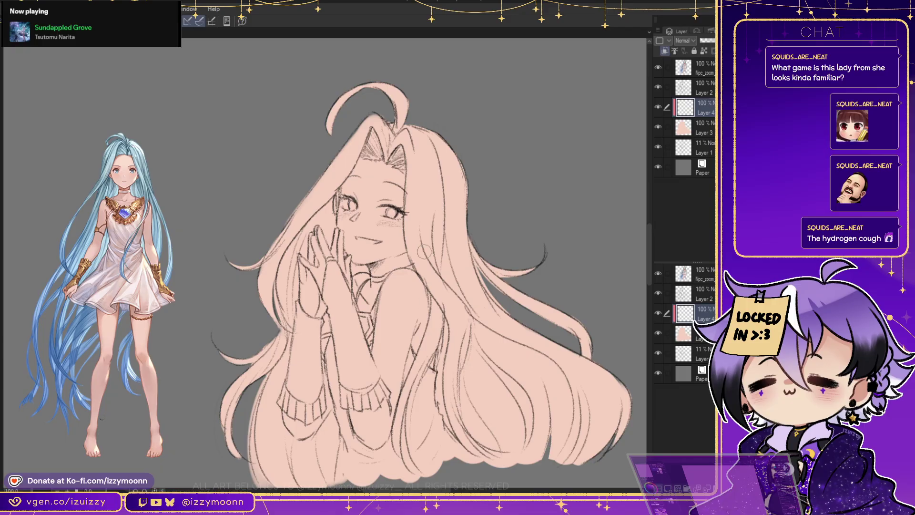
{"action": "mouse_move", "coordinate": [419, 140]}
{"action": "left_mouse_down"}
{"action": "mouse_move", "coordinate": [424, 250]}
{"action": "mouse_move", "coordinate": [428, 148]}
{"action": "mouse_move", "coordinate": [438, 249]}
{"action": "mouse_move", "coordinate": [444, 139]}
{"action": "left_mouse_up"}
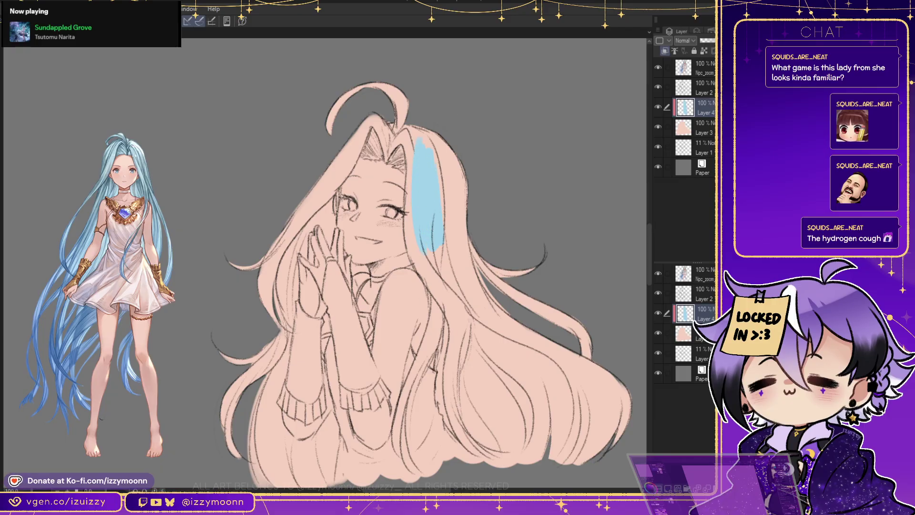
{"action": "mouse_move", "coordinate": [408, 128]}
{"action": "left_mouse_down"}
{"action": "mouse_move", "coordinate": [458, 300]}
{"action": "mouse_move", "coordinate": [419, 125]}
{"action": "mouse_move", "coordinate": [408, 129]}
{"action": "left_mouse_up"}
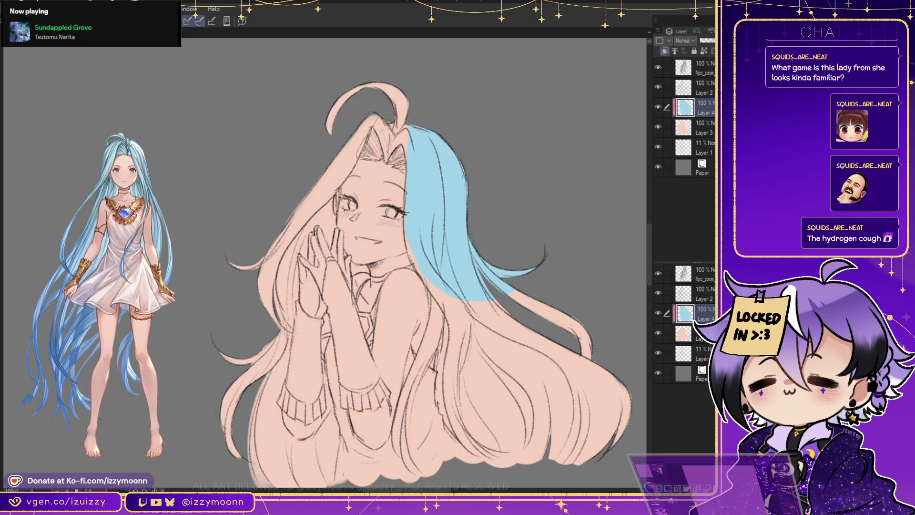
{"action": "mouse_move", "coordinate": [394, 165]}
{"action": "left_mouse_down"}
{"action": "mouse_move", "coordinate": [420, 128]}
{"action": "mouse_move", "coordinate": [414, 121]}
{"action": "left_mouse_up"}
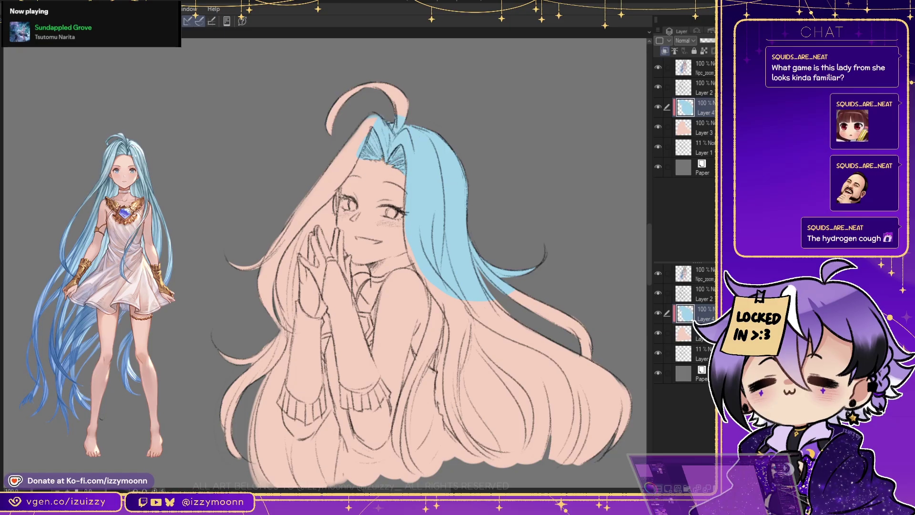
{"action": "mouse_move", "coordinate": [435, 302]}
{"action": "left_mouse_down"}
{"action": "mouse_move", "coordinate": [445, 228]}
{"action": "mouse_move", "coordinate": [411, 231]}
{"action": "left_mouse_up"}
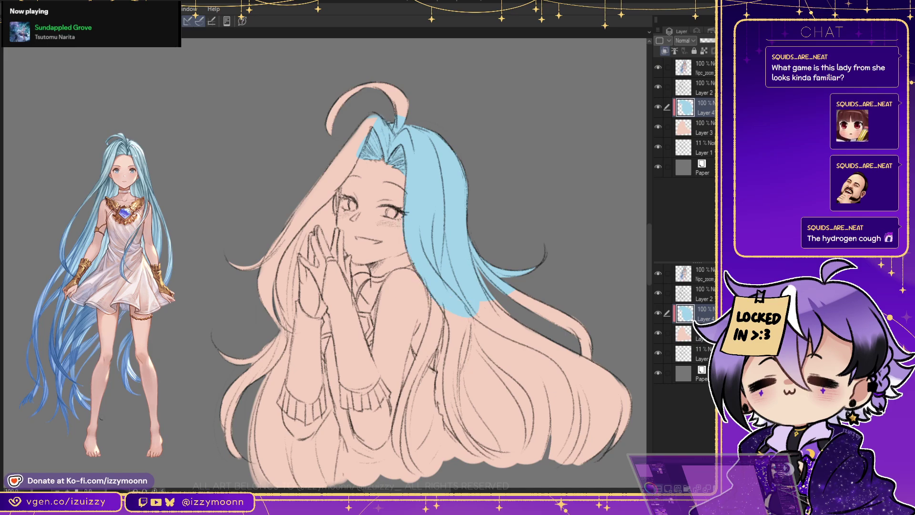
{"action": "left_click_drag", "start_coordinate": [367, 117], "coordinate": [331, 171]}
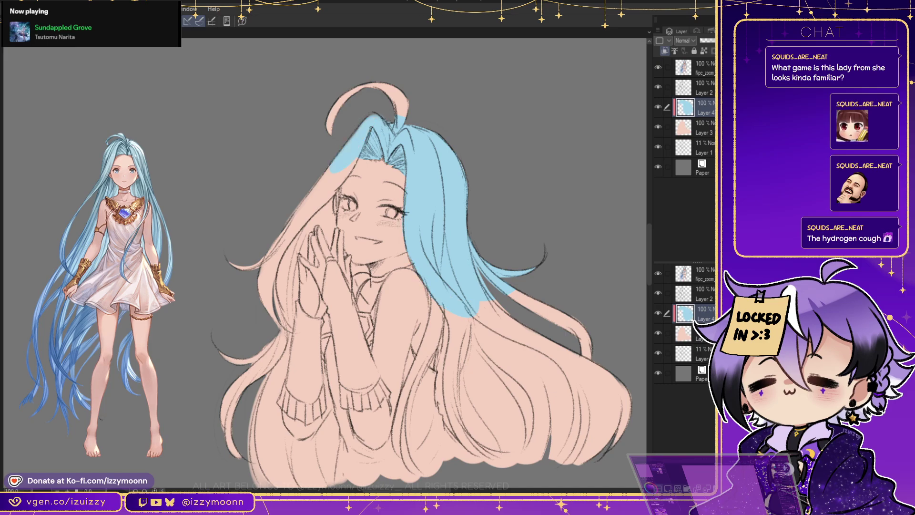
Fill the ahoge, the long hair flowing behind the back and the strand over the shoulder with light blue
{"action": "left_click_drag", "start_coordinate": [415, 121], "coordinate": [343, 134]}
{"action": "mouse_move", "coordinate": [480, 312]}
{"action": "left_mouse_down"}
{"action": "mouse_move", "coordinate": [568, 385]}
{"action": "mouse_move", "coordinate": [496, 267]}
{"action": "left_mouse_up"}
{"action": "mouse_move", "coordinate": [512, 342]}
{"action": "left_mouse_down"}
{"action": "mouse_move", "coordinate": [615, 381]}
{"action": "mouse_move", "coordinate": [591, 355]}
{"action": "left_mouse_up"}
{"action": "mouse_move", "coordinate": [581, 367]}
{"action": "left_mouse_down"}
{"action": "mouse_move", "coordinate": [579, 396]}
{"action": "mouse_move", "coordinate": [584, 368]}
{"action": "left_mouse_up"}
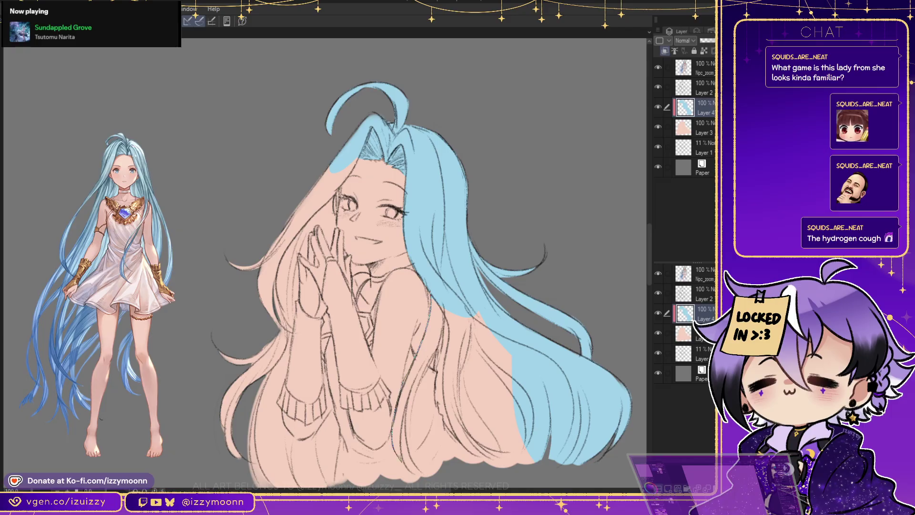
{"action": "left_click_drag", "start_coordinate": [417, 466], "coordinate": [412, 391]}
{"action": "left_click_drag", "start_coordinate": [436, 303], "coordinate": [420, 470]}
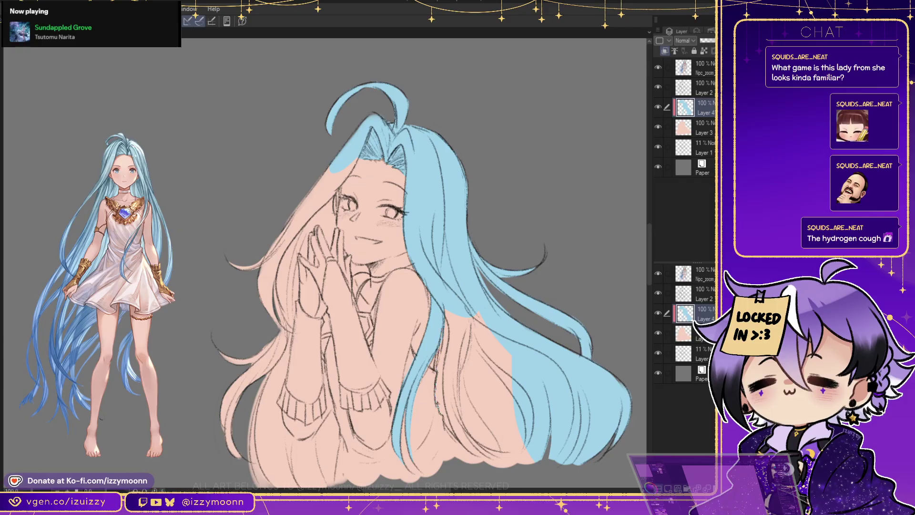
{"action": "mouse_move", "coordinate": [472, 457]}
{"action": "left_mouse_down"}
{"action": "mouse_move", "coordinate": [529, 487]}
{"action": "mouse_move", "coordinate": [573, 418]}
{"action": "mouse_move", "coordinate": [521, 339]}
{"action": "mouse_move", "coordinate": [466, 301]}
{"action": "mouse_move", "coordinate": [436, 300]}
{"action": "left_mouse_up"}
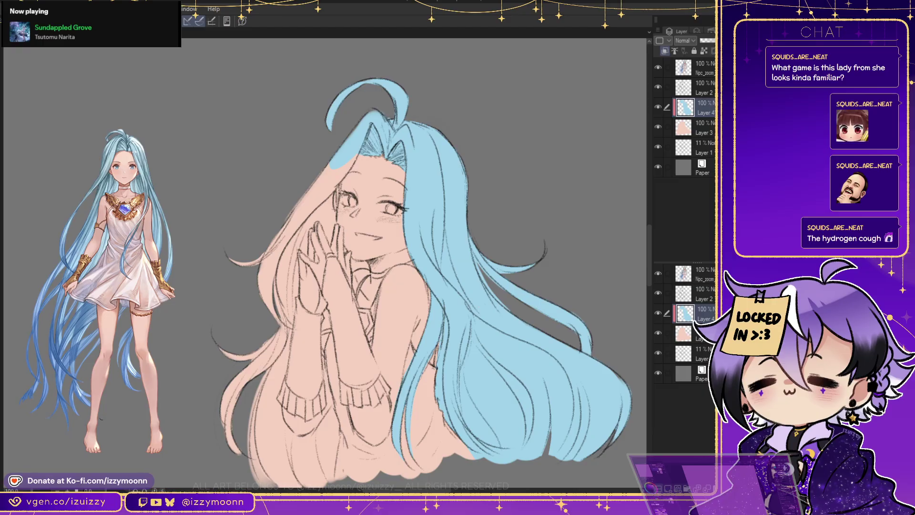
Fill the face-framing lock, the loose strands beside the raised hands and the hair below the sleeve cuff with light blue
{"action": "mouse_move", "coordinate": [333, 152]}
{"action": "left_mouse_down"}
{"action": "mouse_move", "coordinate": [309, 212]}
{"action": "mouse_move", "coordinate": [353, 160]}
{"action": "left_mouse_up"}
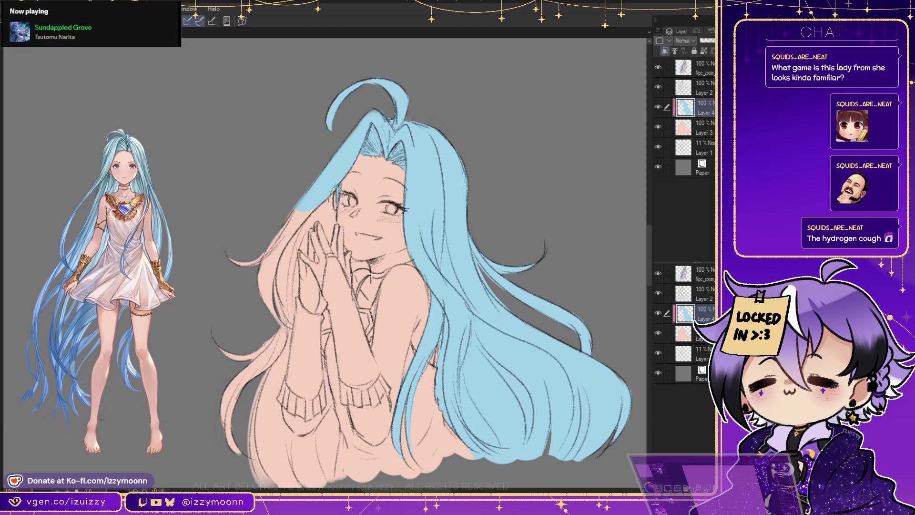
{"action": "mouse_move", "coordinate": [229, 210]}
{"action": "left_mouse_down"}
{"action": "mouse_move", "coordinate": [233, 312]}
{"action": "mouse_move", "coordinate": [229, 346]}
{"action": "mouse_move", "coordinate": [212, 366]}
{"action": "mouse_move", "coordinate": [212, 428]}
{"action": "left_mouse_up"}
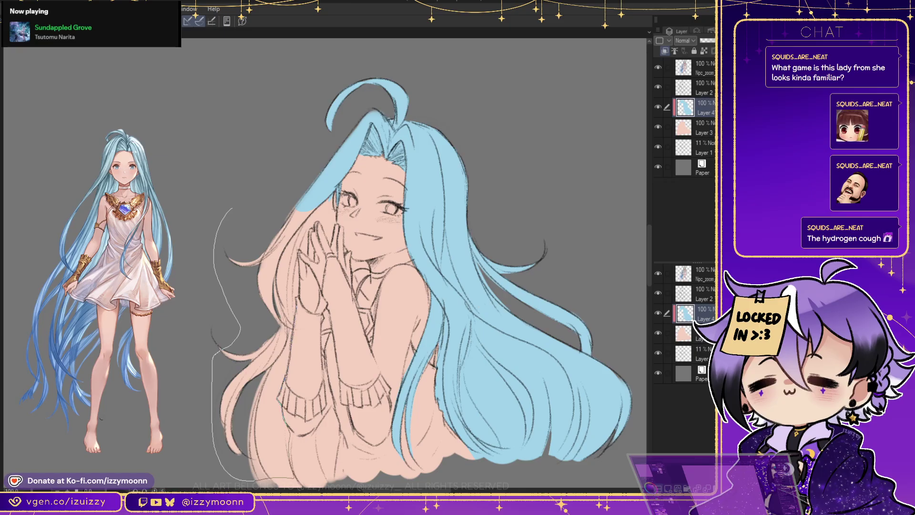
{"action": "left_click_drag", "start_coordinate": [295, 286], "coordinate": [298, 212]}
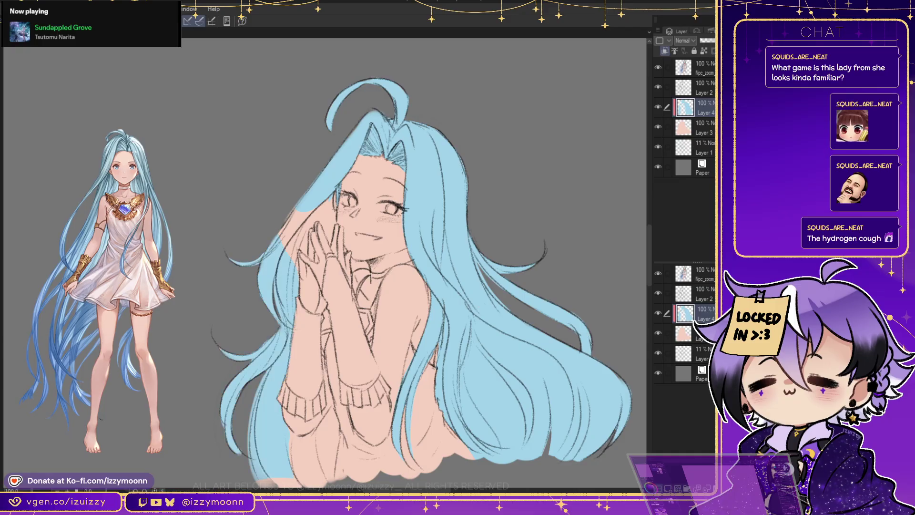
{"action": "left_click_drag", "start_coordinate": [230, 347], "coordinate": [227, 340]}
{"action": "mouse_move", "coordinate": [243, 439]}
{"action": "left_mouse_down"}
{"action": "mouse_move", "coordinate": [272, 486]}
{"action": "mouse_move", "coordinate": [307, 457]}
{"action": "left_mouse_up"}
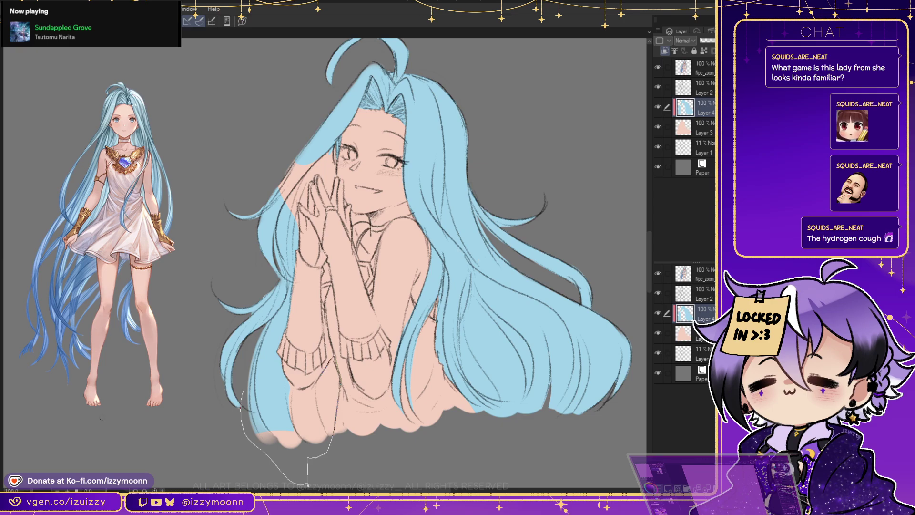
{"action": "left_click_drag", "start_coordinate": [334, 362], "coordinate": [265, 379]}
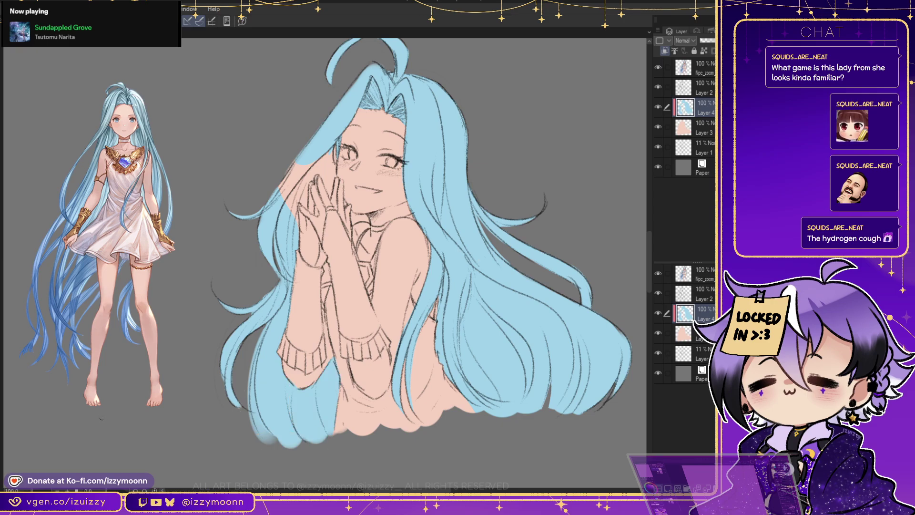
Fill the remaining pink gaps in the hair beside the cheek, fingertips and neck with light blue
{"action": "left_click_drag", "start_coordinate": [274, 173], "coordinate": [291, 227]}
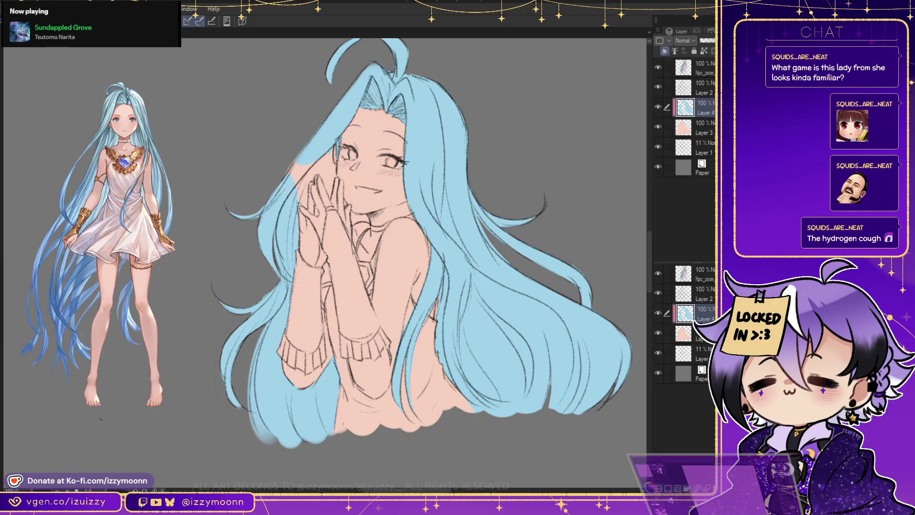
{"action": "left_click_drag", "start_coordinate": [285, 202], "coordinate": [307, 206]}
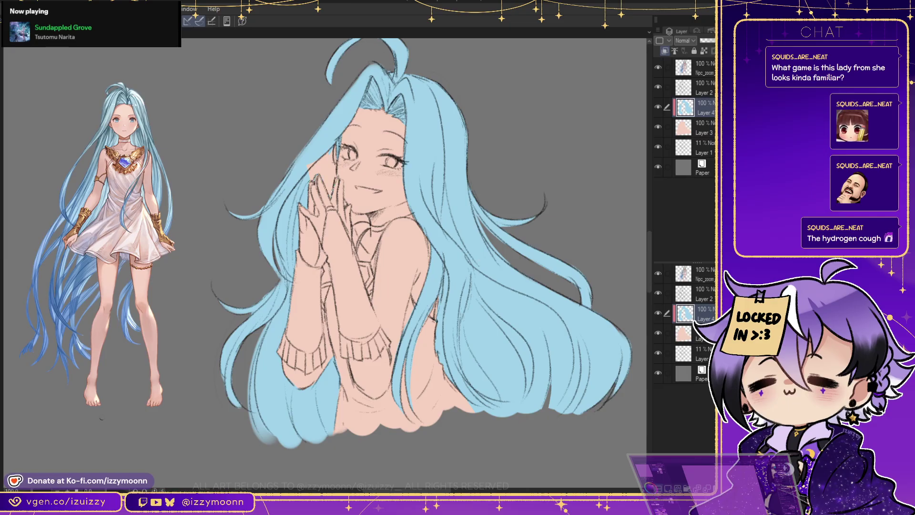
{"action": "left_click_drag", "start_coordinate": [302, 164], "coordinate": [312, 198]}
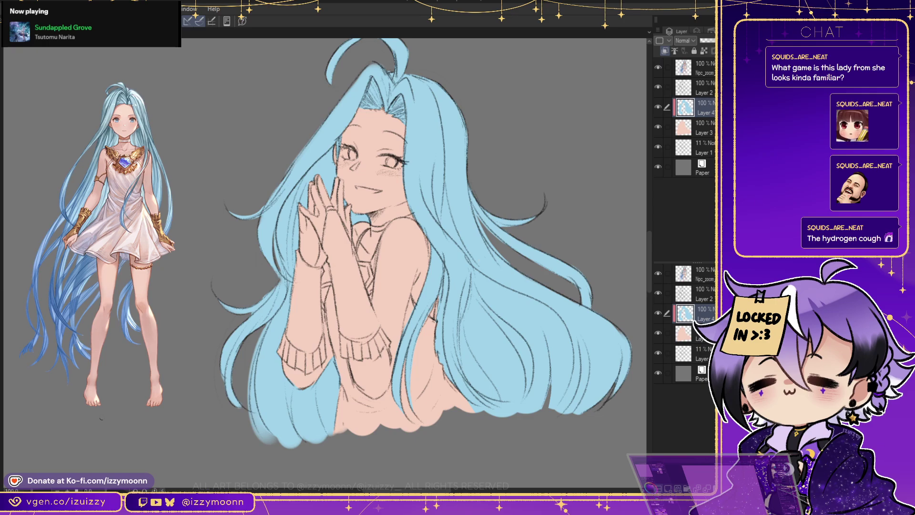
{"action": "left_click_drag", "start_coordinate": [371, 210], "coordinate": [358, 239]}
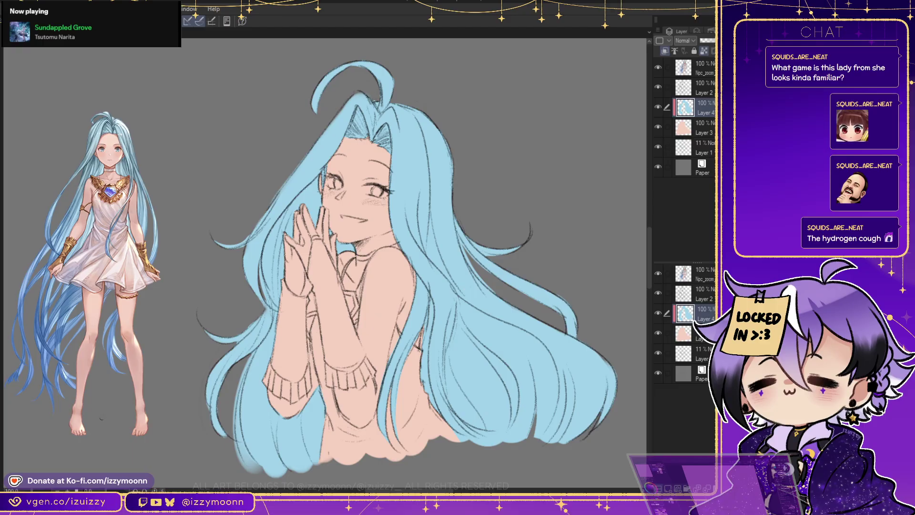
Airbrush a gradient over the hair on Layer 4, deepening from light blue at the crown to a saturated blue at the lower ends
{"action": "mouse_move", "coordinate": [549, 355]}
{"action": "left_mouse_down"}
{"action": "mouse_move", "coordinate": [564, 409]}
{"action": "mouse_move", "coordinate": [558, 440]}
{"action": "mouse_move", "coordinate": [536, 398]}
{"action": "mouse_move", "coordinate": [484, 418]}
{"action": "mouse_move", "coordinate": [489, 363]}
{"action": "mouse_move", "coordinate": [441, 363]}
{"action": "mouse_move", "coordinate": [383, 418]}
{"action": "mouse_move", "coordinate": [315, 462]}
{"action": "mouse_move", "coordinate": [214, 367]}
{"action": "left_mouse_up"}
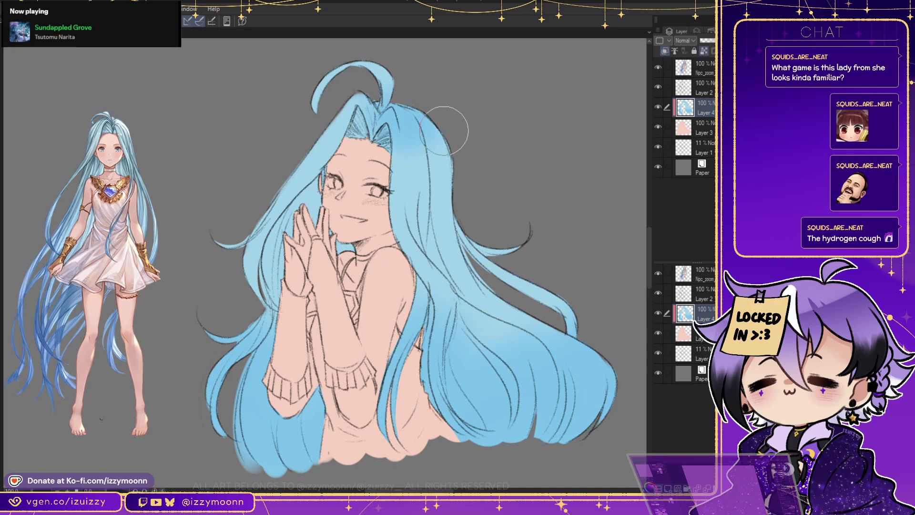
{"action": "key", "text": "ctrl+z"}
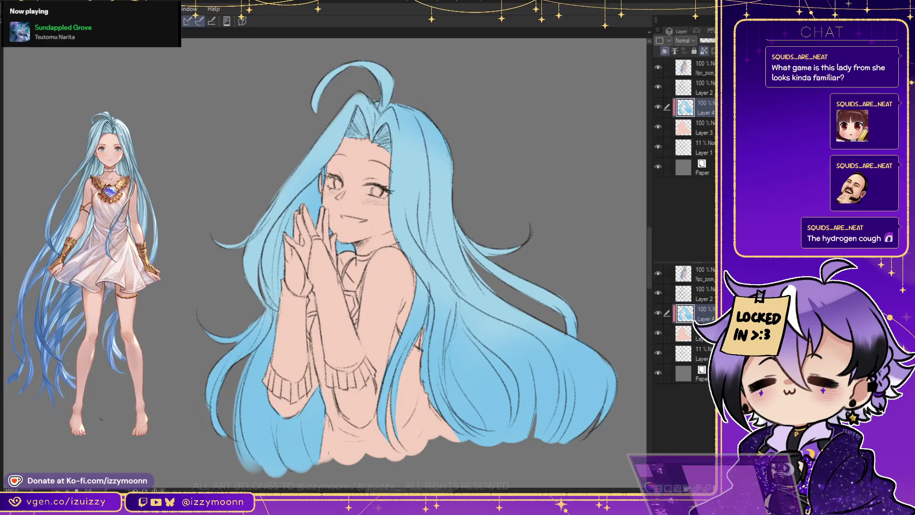
{"action": "left_click", "coordinate": [102, 417]}
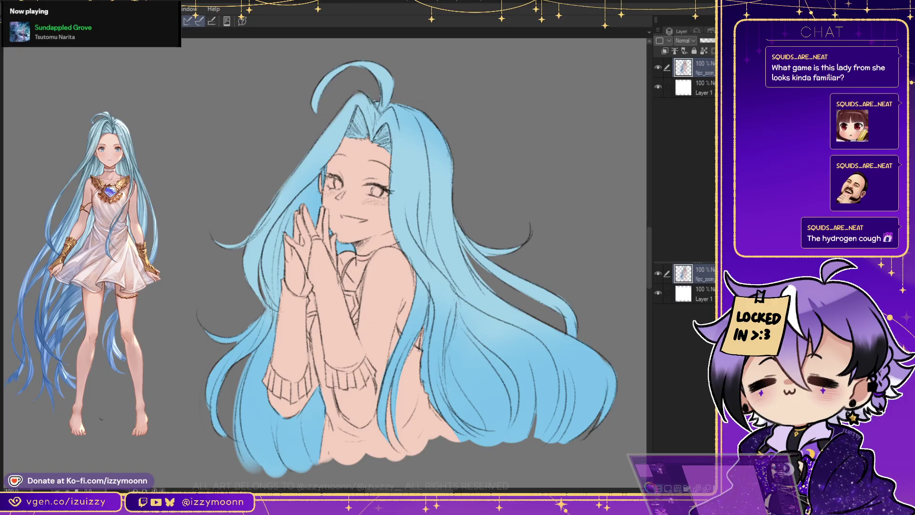
{"action": "mouse_move", "coordinate": [598, 410]}
{"action": "left_mouse_down"}
{"action": "mouse_move", "coordinate": [539, 429]}
{"action": "mouse_move", "coordinate": [253, 474]}
{"action": "mouse_move", "coordinate": [212, 432]}
{"action": "mouse_move", "coordinate": [221, 469]}
{"action": "left_mouse_up"}
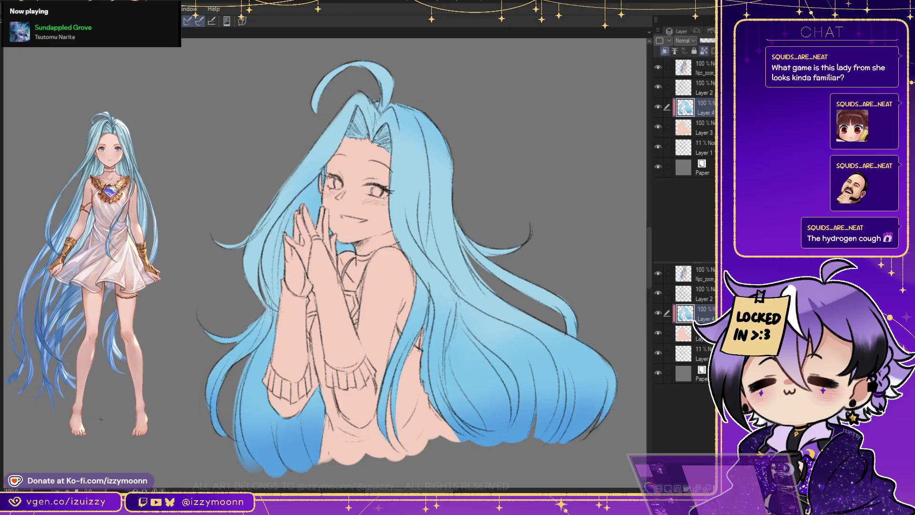
{"action": "mouse_move", "coordinate": [529, 441]}
{"action": "left_mouse_down"}
{"action": "mouse_move", "coordinate": [599, 424]}
{"action": "mouse_move", "coordinate": [562, 419]}
{"action": "mouse_move", "coordinate": [292, 463]}
{"action": "mouse_move", "coordinate": [261, 479]}
{"action": "mouse_move", "coordinate": [242, 448]}
{"action": "mouse_move", "coordinate": [209, 424]}
{"action": "left_mouse_up"}
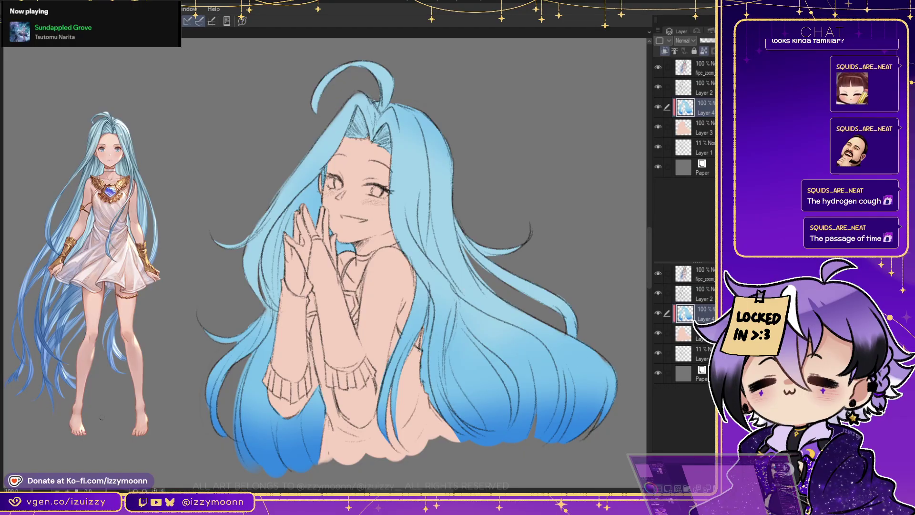
Shade the inner hair beneath the bangs and the hair behind the fingertips with a darker blue, undoing the first attempt
{"action": "mouse_move", "coordinate": [369, 148]}
{"action": "left_mouse_down"}
{"action": "mouse_move", "coordinate": [389, 162]}
{"action": "mouse_move", "coordinate": [387, 101]}
{"action": "left_mouse_up"}
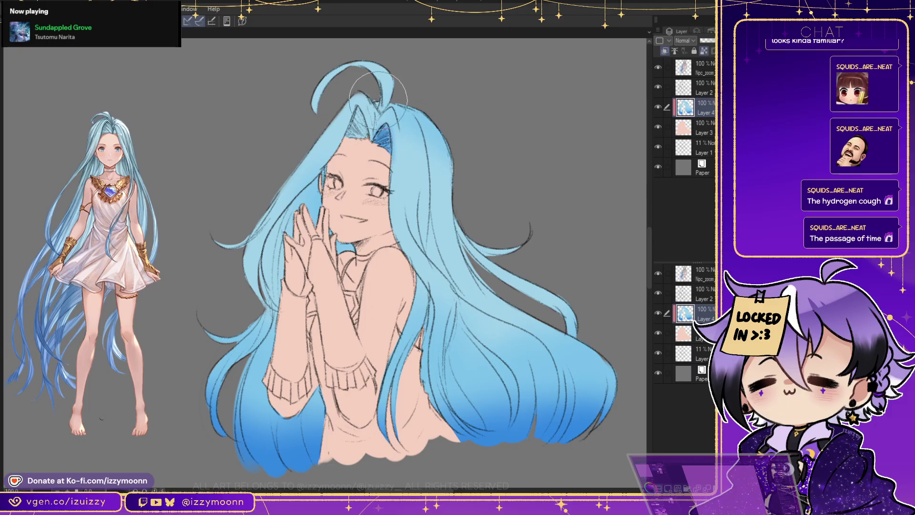
{"action": "key", "text": "ctrl+z"}
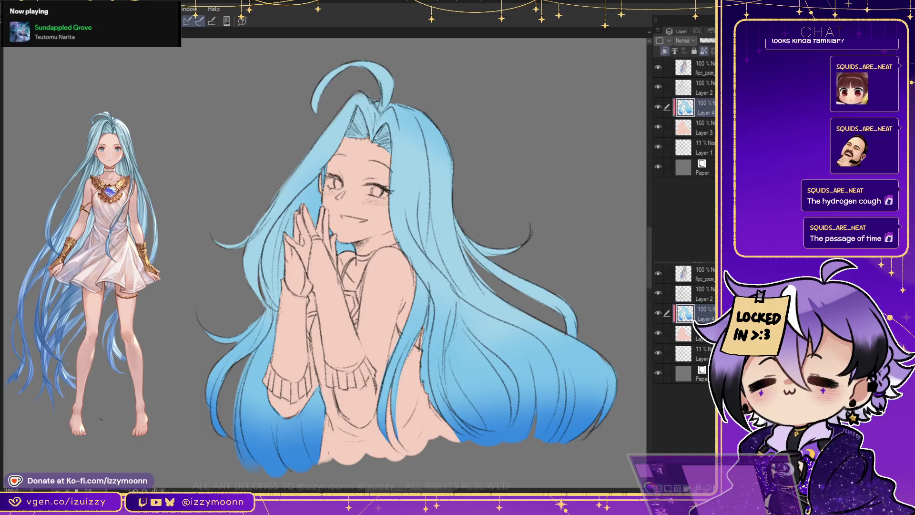
{"action": "mouse_move", "coordinate": [377, 149]}
{"action": "left_mouse_down"}
{"action": "mouse_move", "coordinate": [387, 125]}
{"action": "mouse_move", "coordinate": [357, 126]}
{"action": "mouse_move", "coordinate": [361, 115]}
{"action": "mouse_move", "coordinate": [353, 143]}
{"action": "mouse_move", "coordinate": [358, 118]}
{"action": "mouse_move", "coordinate": [360, 140]}
{"action": "left_mouse_up"}
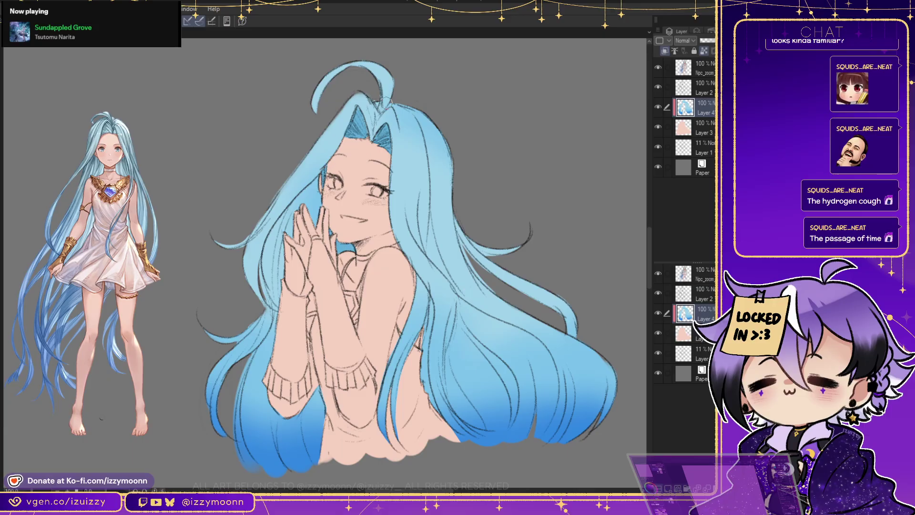
{"action": "left_click_drag", "start_coordinate": [302, 202], "coordinate": [282, 225]}
{"action": "mouse_move", "coordinate": [303, 196]}
{"action": "left_mouse_down"}
{"action": "mouse_move", "coordinate": [279, 224]}
{"action": "mouse_move", "coordinate": [289, 236]}
{"action": "left_mouse_up"}
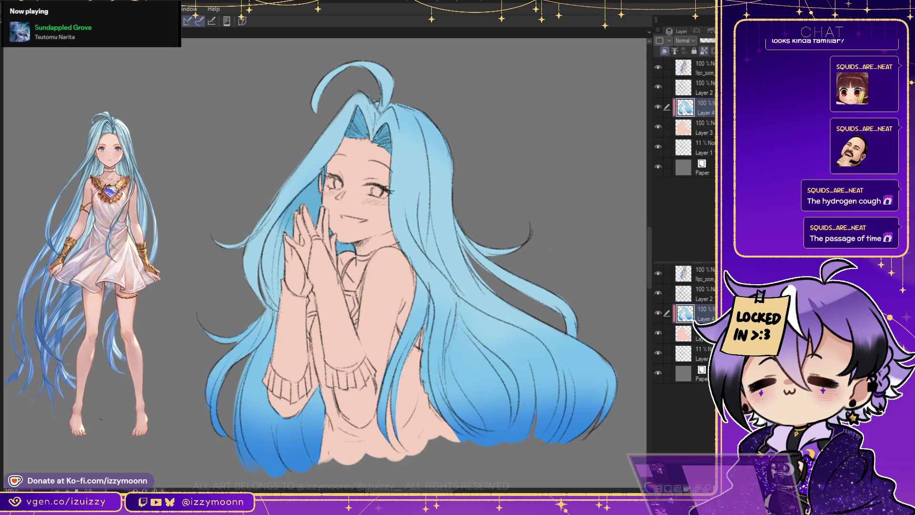
Paint darker blue shadow shapes between the hair strands falling behind the shoulder and soften their upper edge
{"action": "mouse_move", "coordinate": [438, 218]}
{"action": "left_mouse_down"}
{"action": "mouse_move", "coordinate": [436, 268]}
{"action": "mouse_move", "coordinate": [429, 226]}
{"action": "left_mouse_up"}
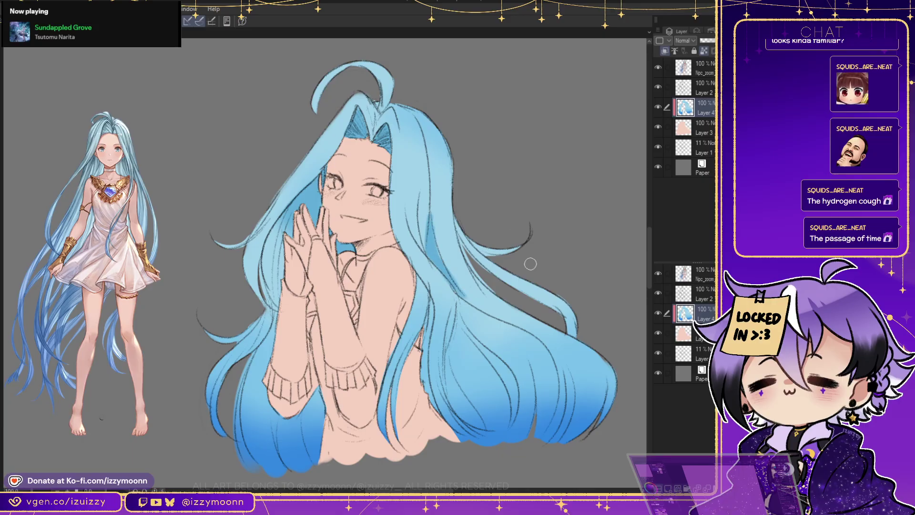
{"action": "mouse_move", "coordinate": [434, 196]}
{"action": "left_mouse_down"}
{"action": "mouse_move", "coordinate": [460, 277]}
{"action": "mouse_move", "coordinate": [434, 218]}
{"action": "mouse_move", "coordinate": [445, 223]}
{"action": "mouse_move", "coordinate": [438, 177]}
{"action": "mouse_move", "coordinate": [433, 197]}
{"action": "mouse_move", "coordinate": [467, 286]}
{"action": "left_mouse_up"}
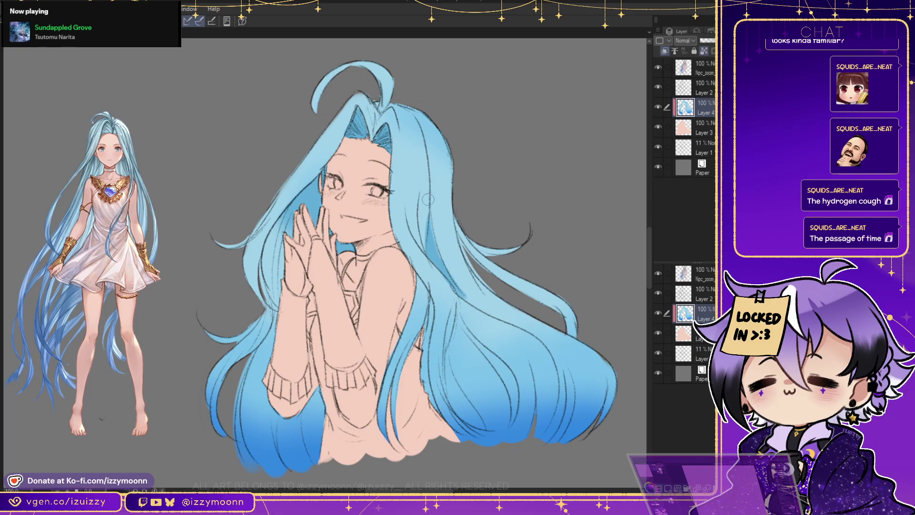
{"action": "left_click_drag", "start_coordinate": [427, 213], "coordinate": [426, 255]}
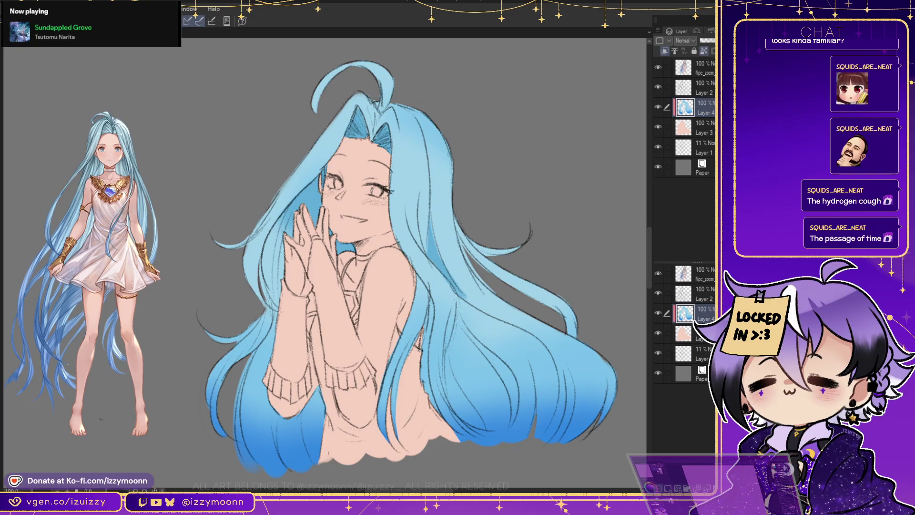
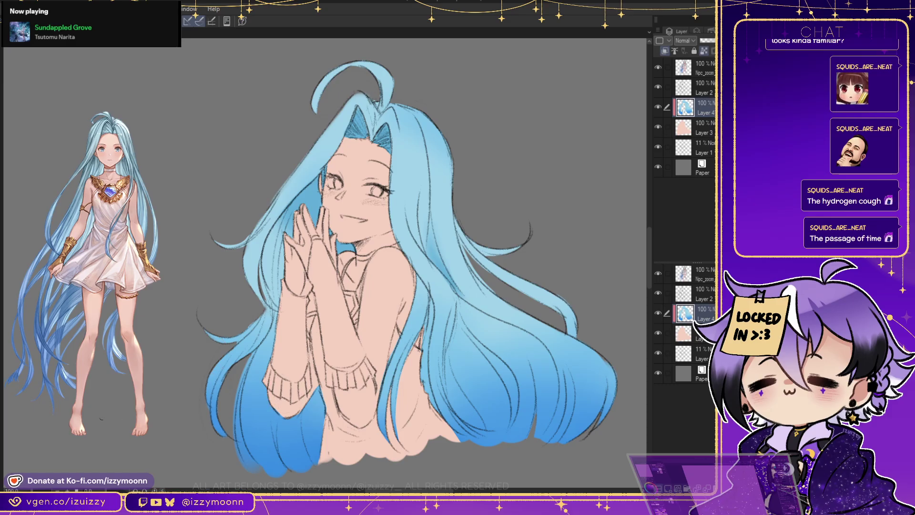
{"action": "key", "text": "ctrl+Tab"}
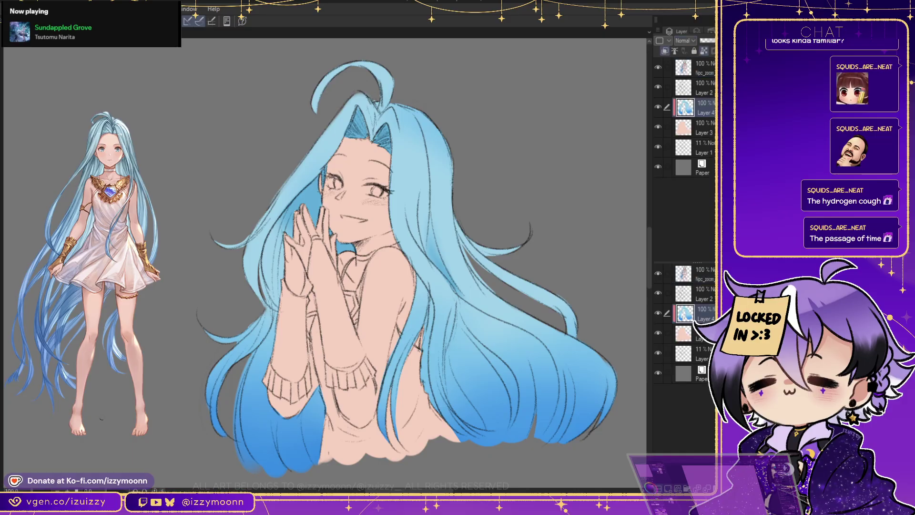
Create an additive glow layer above the blue hair layer and paint white highlights across the bangs on both sides of the parting
{"action": "key", "text": "ctrl+shift+n"}
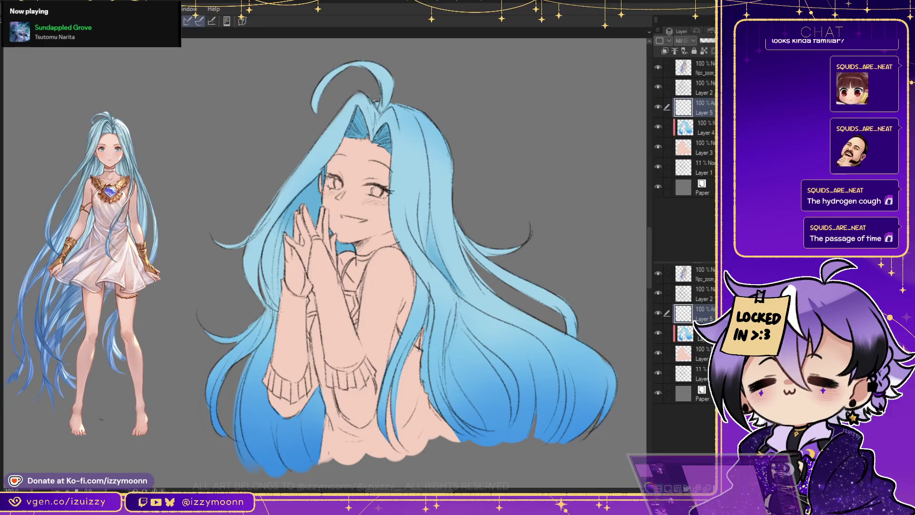
{"action": "mouse_move", "coordinate": [411, 139]}
{"action": "left_mouse_down"}
{"action": "mouse_move", "coordinate": [411, 168]}
{"action": "mouse_move", "coordinate": [403, 169]}
{"action": "left_mouse_up"}
{"action": "key", "text": "ctrl+z"}
{"action": "key", "text": "ctrl+z"}
{"action": "mouse_move", "coordinate": [413, 136]}
{"action": "left_mouse_down"}
{"action": "mouse_move", "coordinate": [421, 172]}
{"action": "mouse_move", "coordinate": [398, 152]}
{"action": "mouse_move", "coordinate": [447, 168]}
{"action": "left_mouse_up"}
{"action": "mouse_move", "coordinate": [329, 147]}
{"action": "left_mouse_down"}
{"action": "mouse_move", "coordinate": [339, 127]}
{"action": "mouse_move", "coordinate": [330, 142]}
{"action": "left_mouse_up"}
Undo the latest highlight strokes on the bangs and restore them to compare the effect
{"action": "key", "text": "ctrl+z"}
{"action": "key", "text": "ctrl+z"}
{"action": "key", "text": "ctrl+z"}
{"action": "key", "text": "ctrl+z"}
{"action": "key", "text": "ctrl+z"}
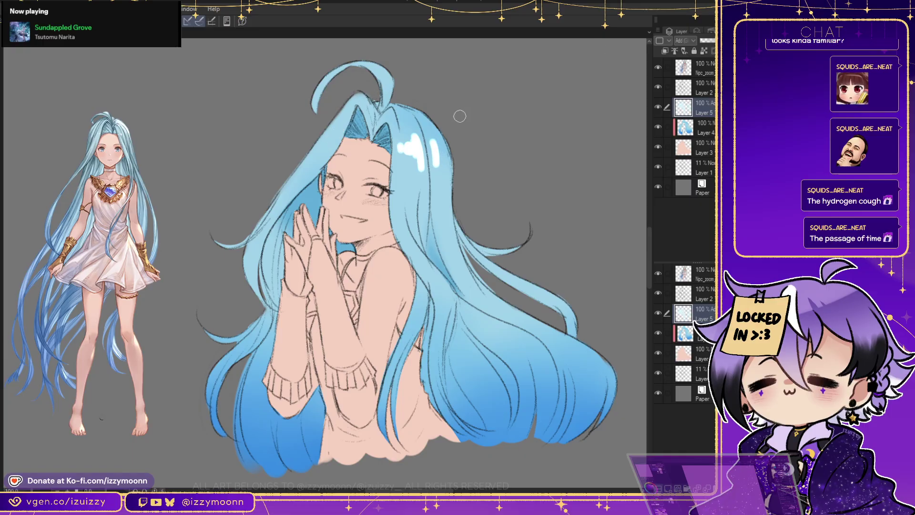
{"action": "key", "text": "ctrl+y"}
{"action": "key", "text": "ctrl+y"}
{"action": "key", "text": "ctrl+y"}
{"action": "key", "text": "ctrl+y"}
{"action": "key", "text": "ctrl+y"}
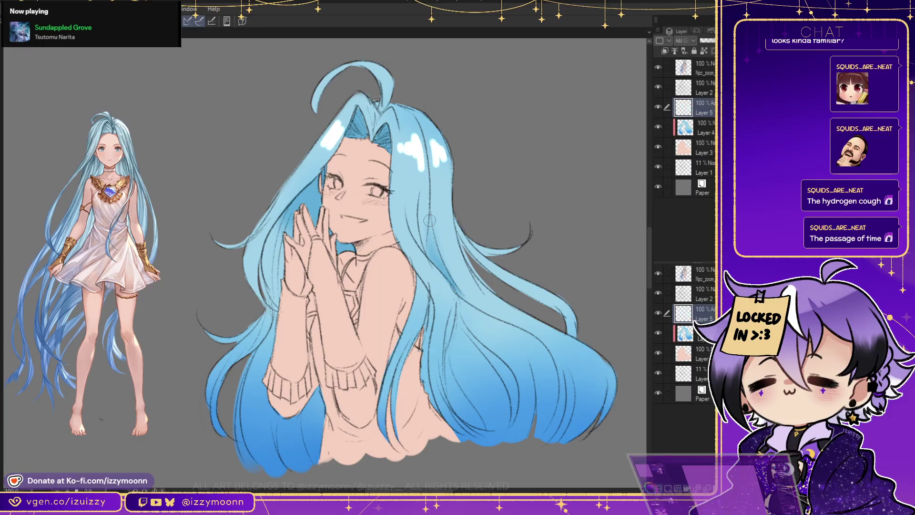
Paint white highlights on the hair beside the shoulder, the flowing strands behind the back and the lock beside the fingertips
{"action": "left_click_drag", "start_coordinate": [426, 268], "coordinate": [445, 291]}
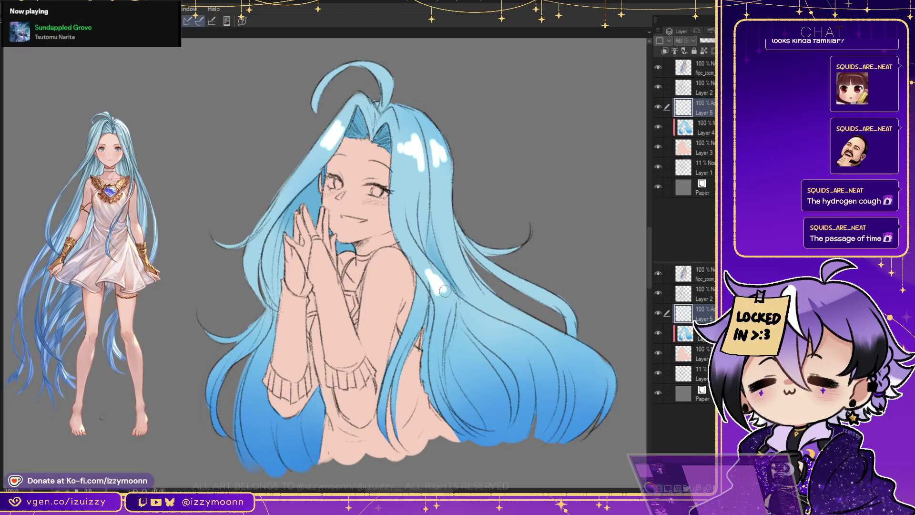
{"action": "left_click_drag", "start_coordinate": [530, 288], "coordinate": [546, 298]}
{"action": "left_click_drag", "start_coordinate": [490, 301], "coordinate": [520, 323]}
{"action": "left_click_drag", "start_coordinate": [258, 270], "coordinate": [262, 226]}
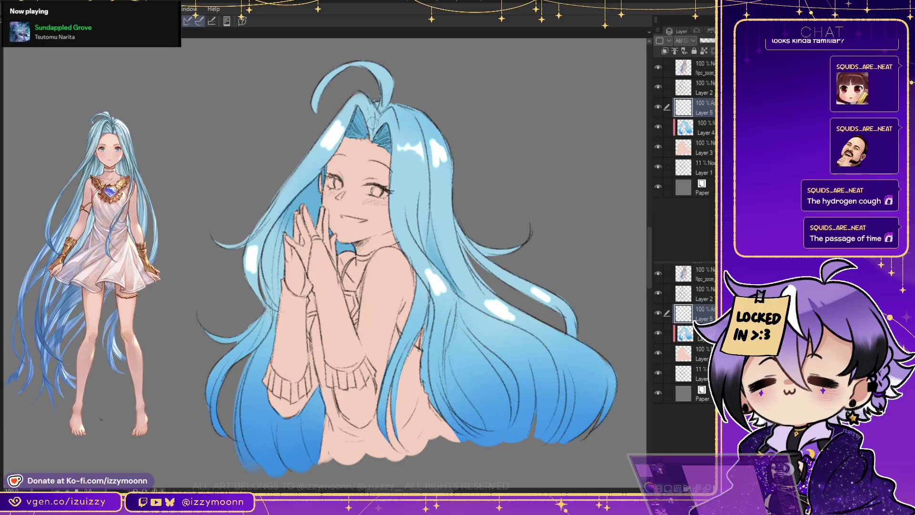
Refine the highlight shapes, reduce their layer to 54% opacity and merge it into the hair layer
{"action": "mouse_move", "coordinate": [336, 138]}
{"action": "left_mouse_down"}
{"action": "mouse_move", "coordinate": [326, 147]}
{"action": "mouse_move", "coordinate": [342, 126]}
{"action": "left_mouse_up"}
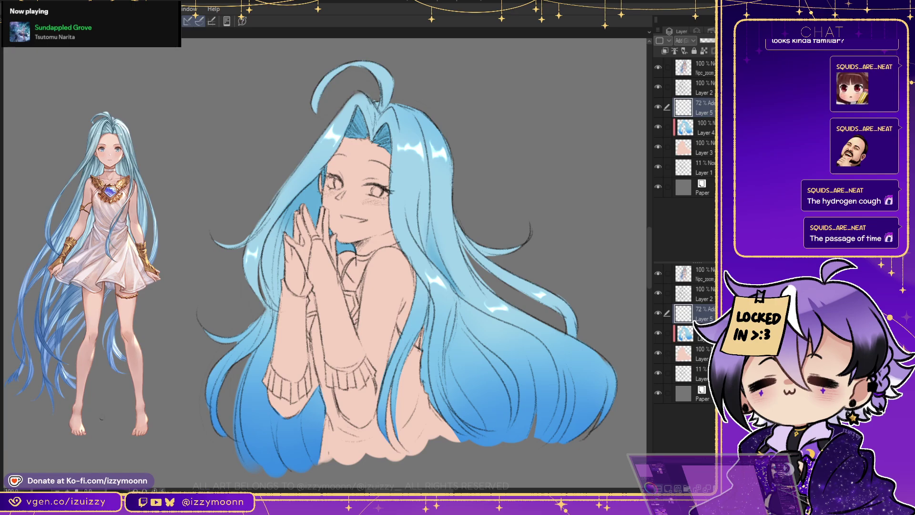
{"action": "left_click_drag", "start_coordinate": [716, 40], "coordinate": [712, 40]}
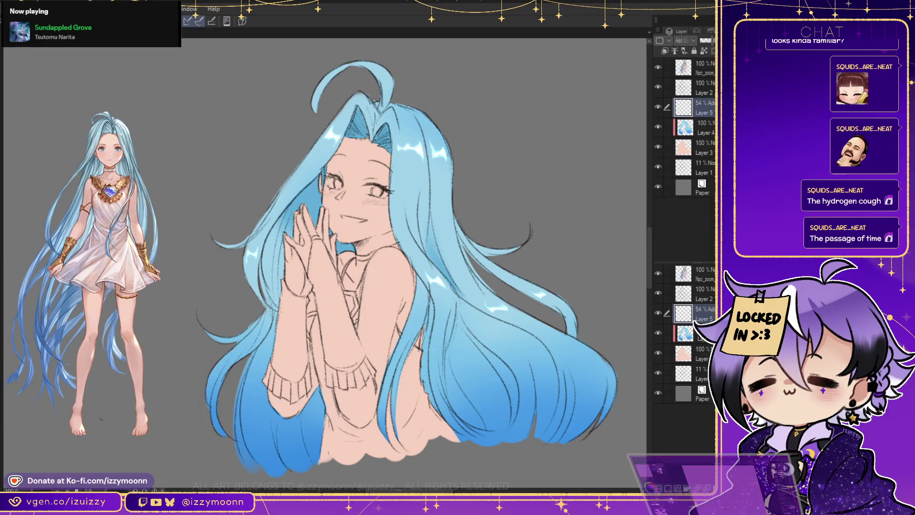
{"action": "key", "text": "ctrl+e"}
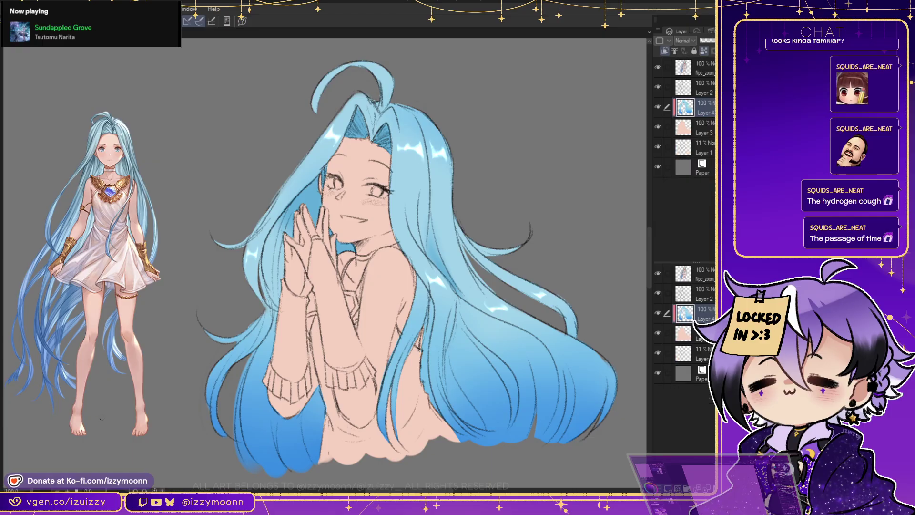
Airbrush a soft skin tone over the bangs around the forehead on a new clipped layer, restricted to the hair area, and deselect
{"action": "key", "text": "ctrl+shift+n"}
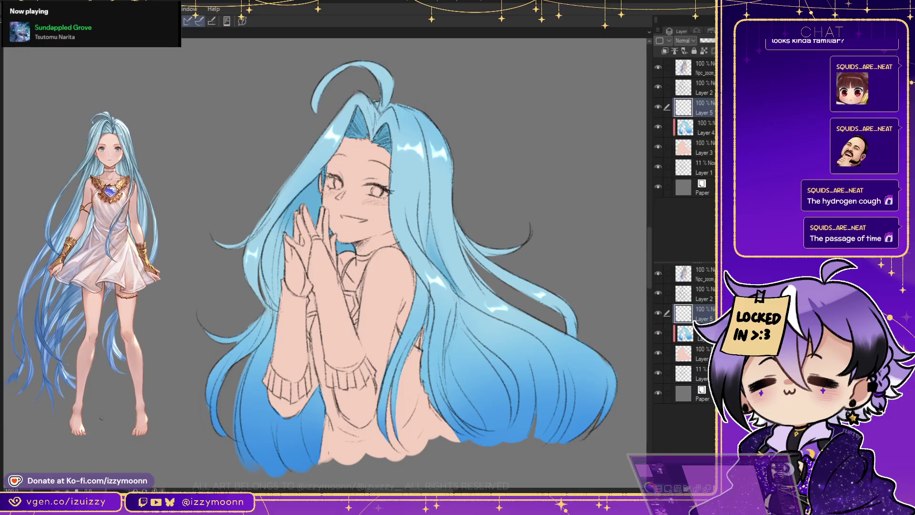
{"action": "left_click", "coordinate": [701, 128]}
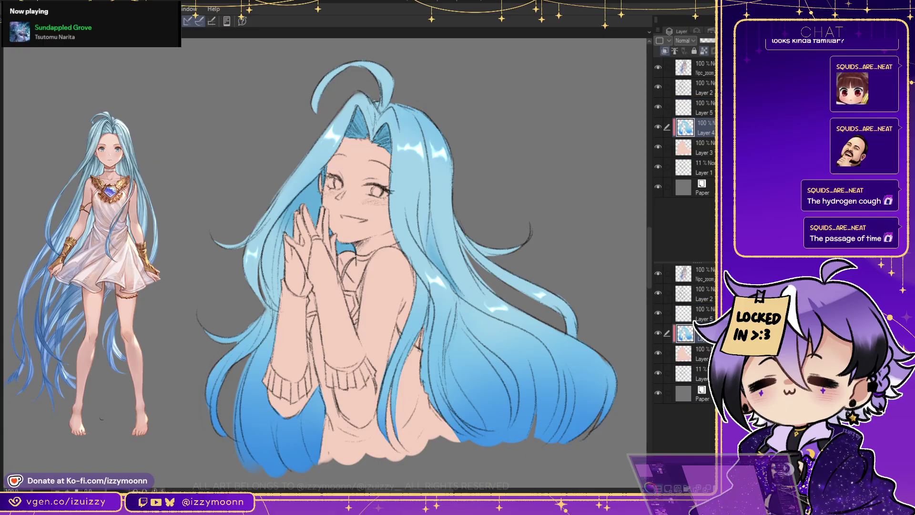
{"action": "left_click", "coordinate": [685, 128], "text": "ctrl"}
{"action": "left_click", "coordinate": [701, 108]}
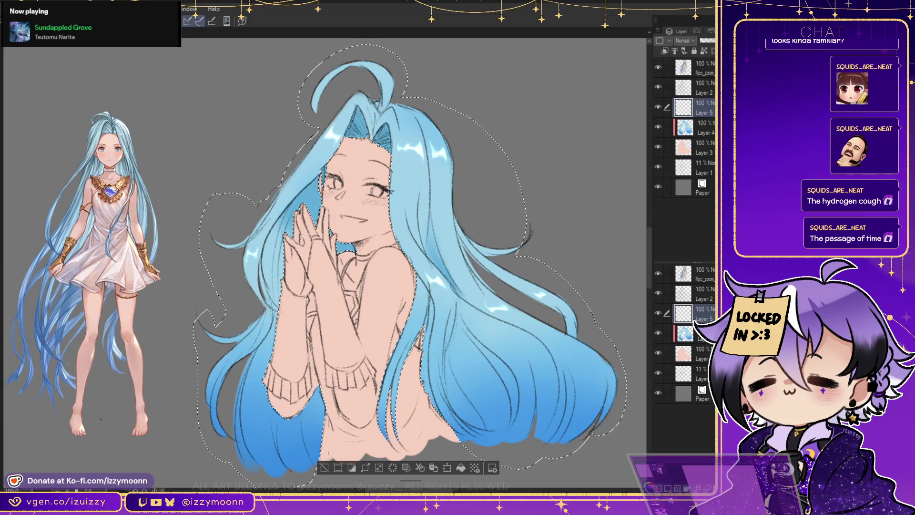
{"action": "key", "text": "ctrl+alt+g"}
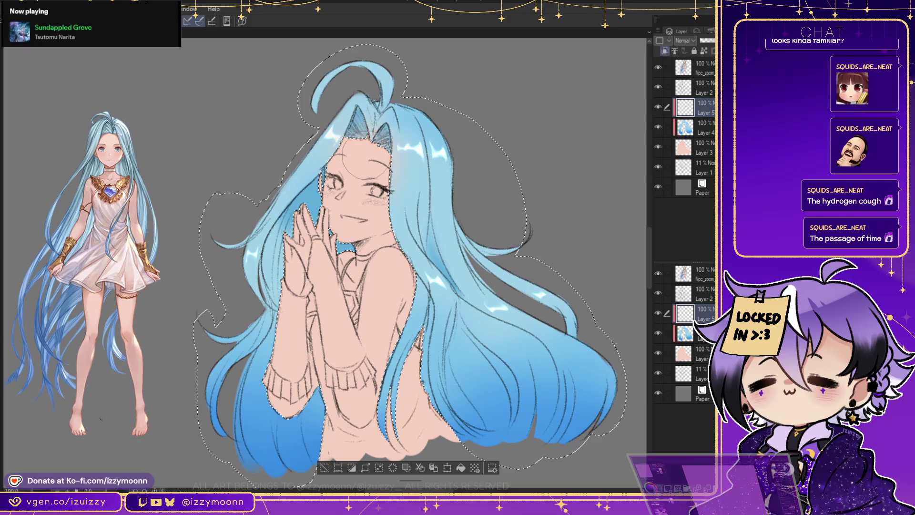
{"action": "left_click_drag", "start_coordinate": [363, 165], "coordinate": [383, 163]}
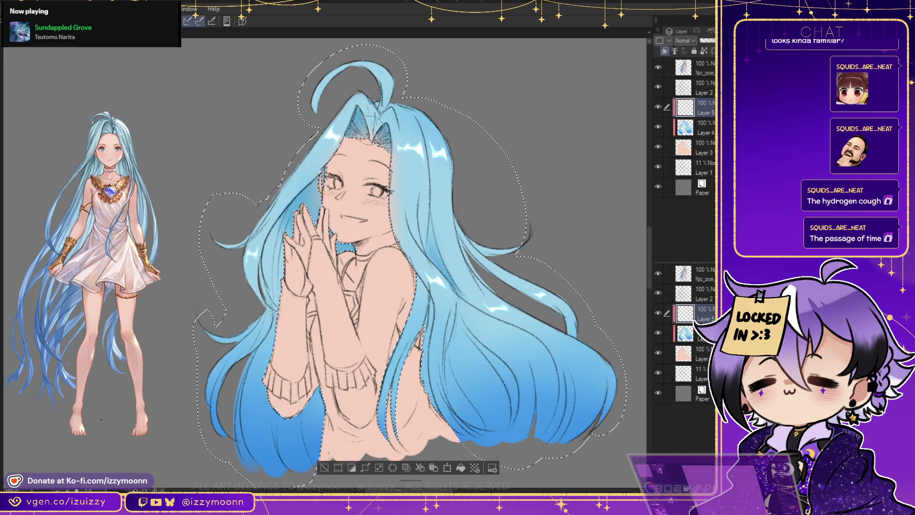
{"action": "key", "text": "ctrl+d"}
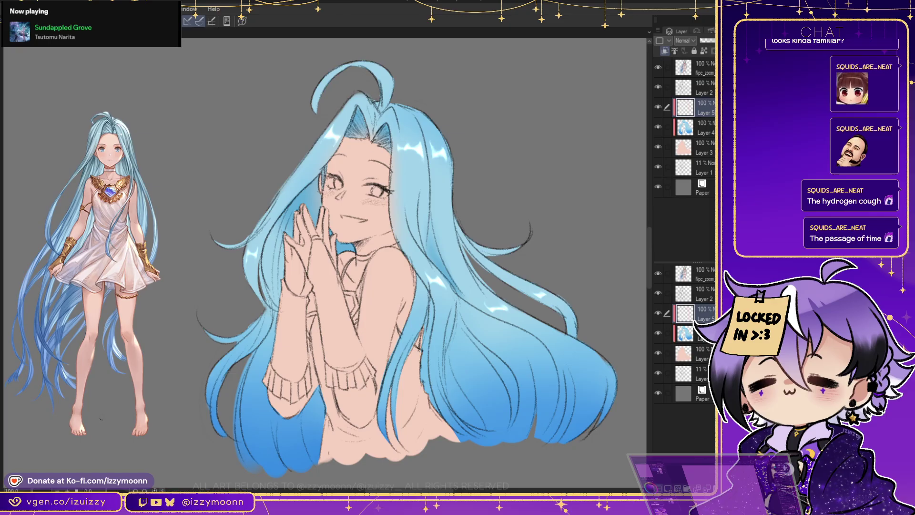
Paint the dress cream white, matching the reference, on a new clipped layer between the skin and hair layers
{"action": "key", "text": "ctrl+shift+e"}
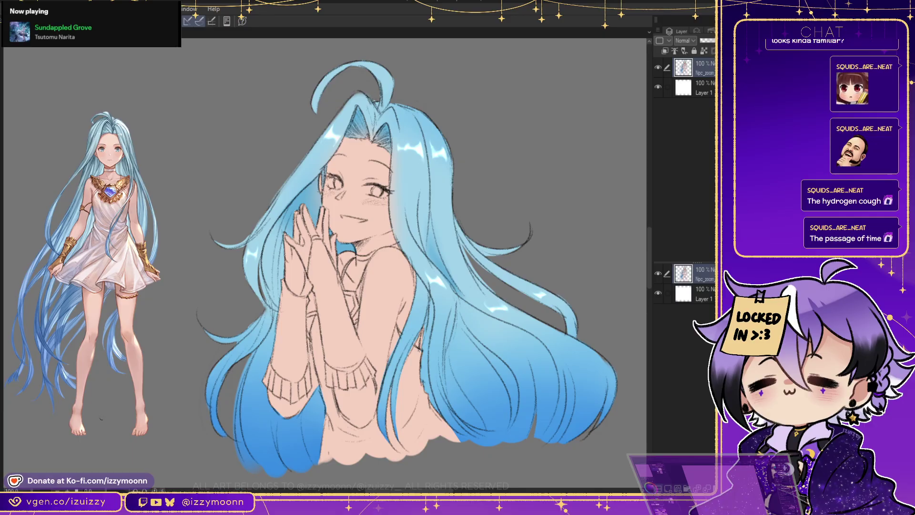
{"action": "key", "text": "ctrl+z"}
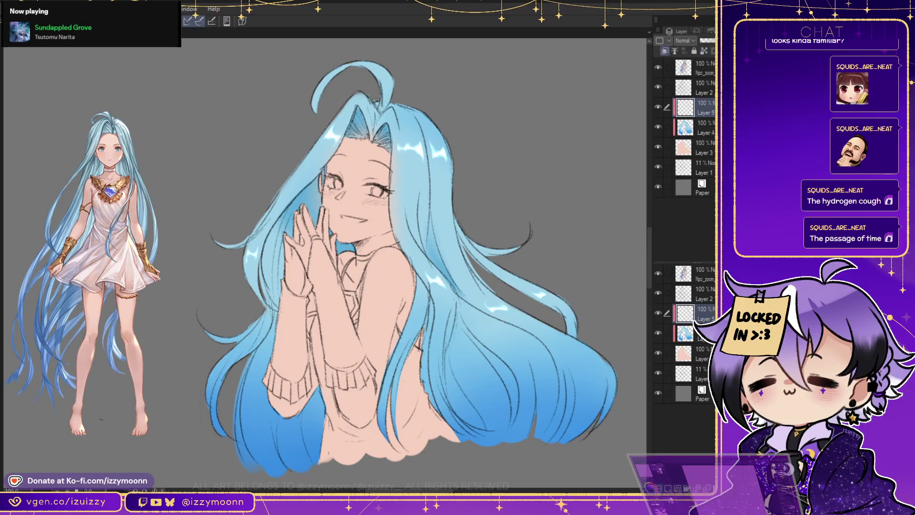
{"action": "key", "text": "alt+["}
{"action": "key", "text": "alt+["}
{"action": "key", "text": "ctrl+shift+n"}
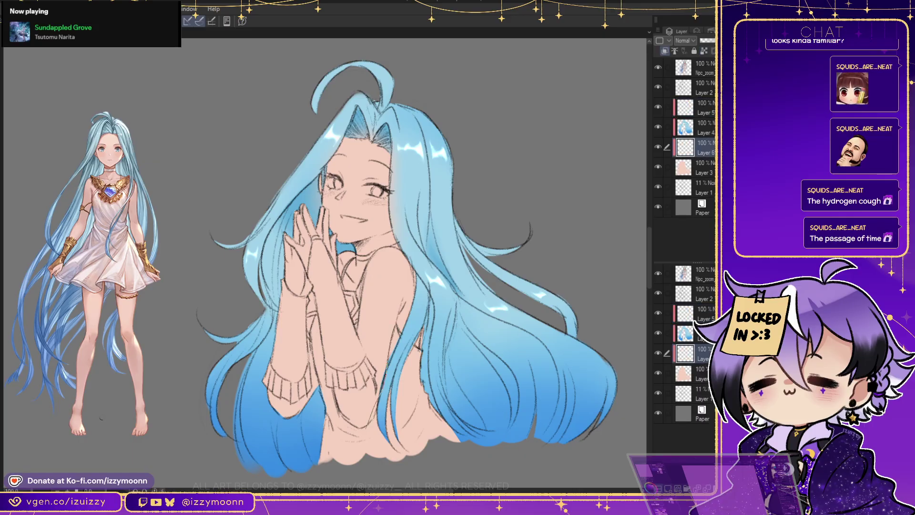
{"action": "mouse_move", "coordinate": [465, 442]}
{"action": "left_mouse_down"}
{"action": "mouse_move", "coordinate": [455, 362]}
{"action": "mouse_move", "coordinate": [396, 329]}
{"action": "mouse_move", "coordinate": [374, 405]}
{"action": "left_mouse_up"}
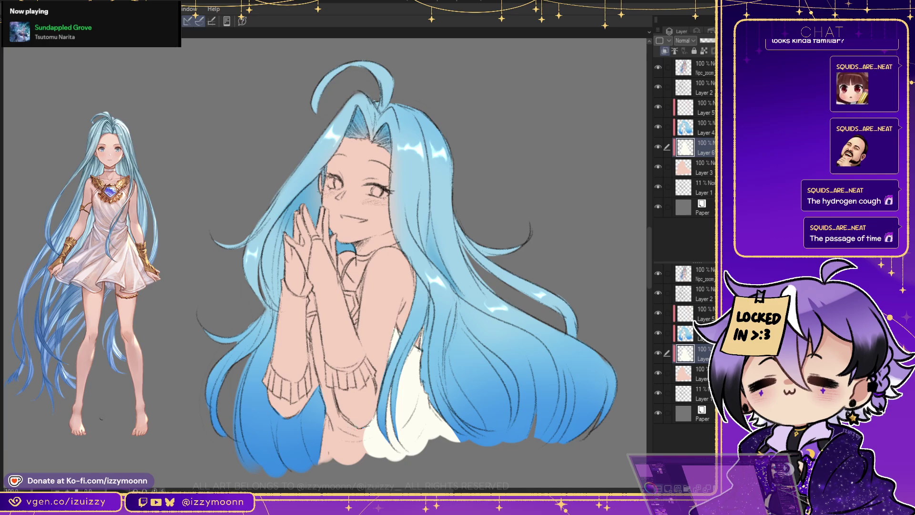
{"action": "mouse_move", "coordinate": [336, 411]}
{"action": "left_mouse_down"}
{"action": "mouse_move", "coordinate": [386, 472]}
{"action": "mouse_move", "coordinate": [364, 410]}
{"action": "left_mouse_up"}
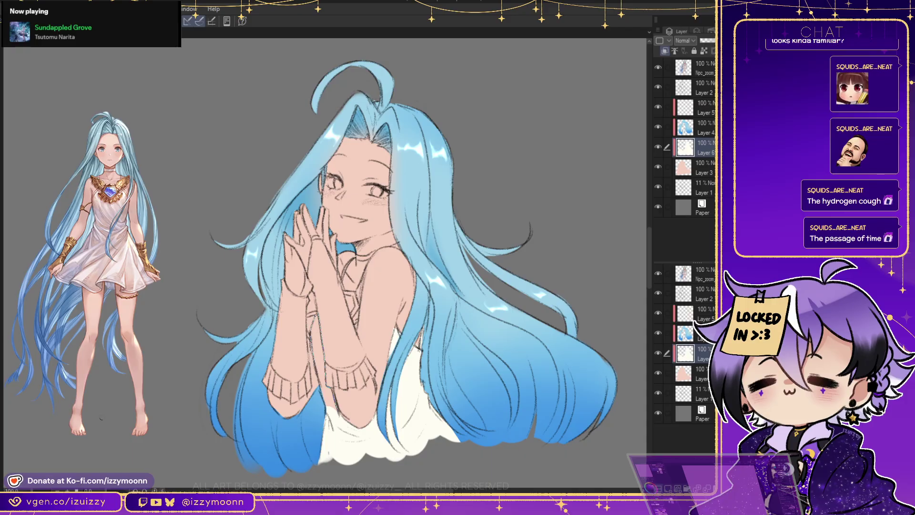
{"action": "left_click_drag", "start_coordinate": [332, 418], "coordinate": [333, 415]}
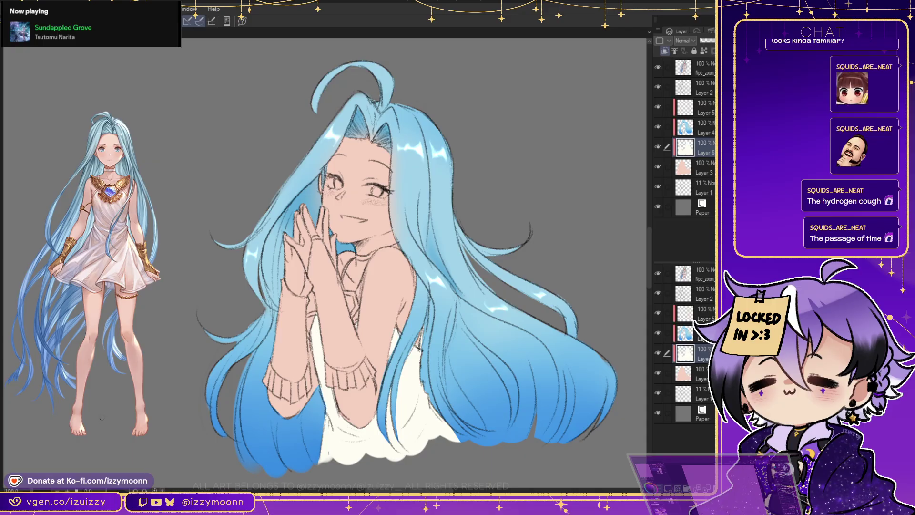
{"action": "key", "text": "ctrl+z"}
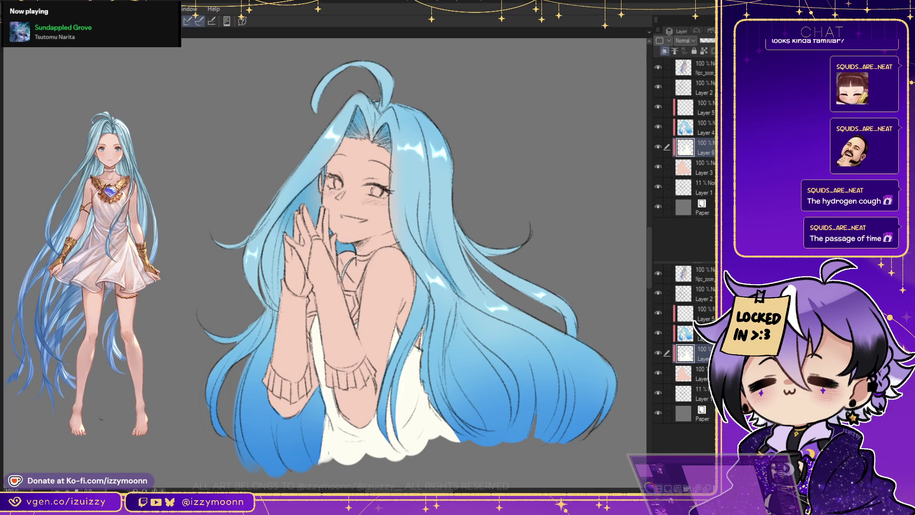
Shade the dress using the reference, adding a soft warm tint and muted lilac shadows beside the arms and along the folds
{"action": "key", "text": "ctrl+Tab"}
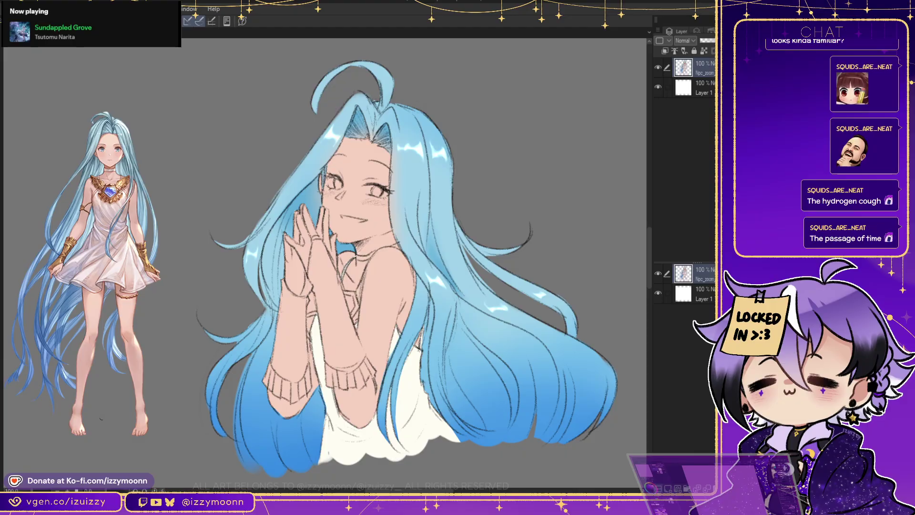
{"action": "key", "text": "ctrl+Tab"}
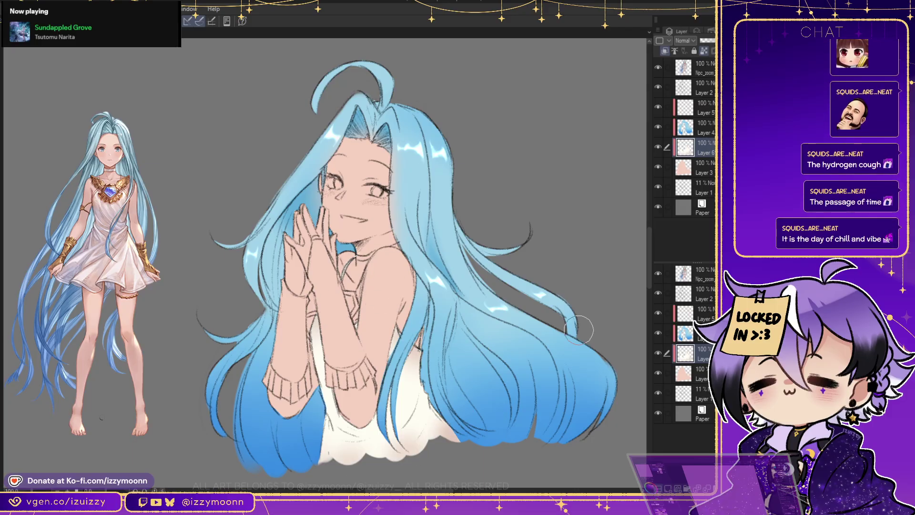
{"action": "left_click_drag", "start_coordinate": [456, 431], "coordinate": [333, 457]}
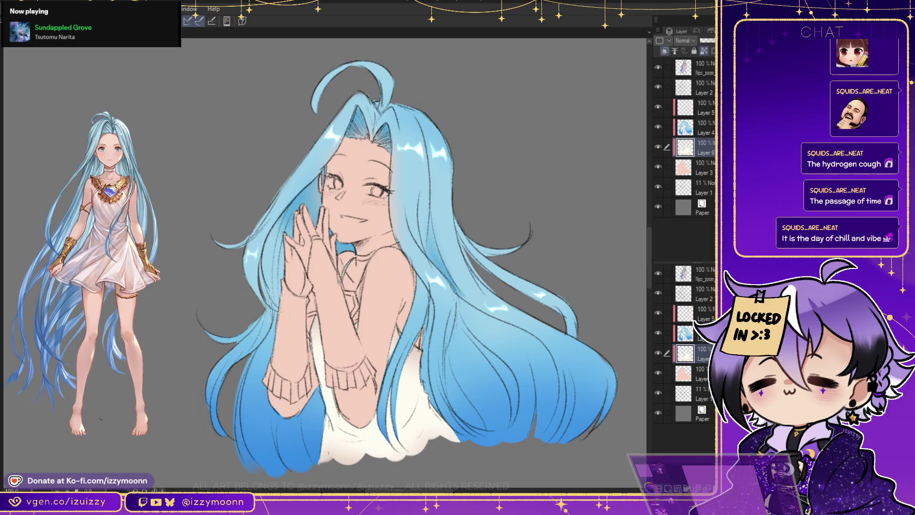
{"action": "mouse_move", "coordinate": [316, 357]}
{"action": "left_mouse_down"}
{"action": "mouse_move", "coordinate": [339, 421]}
{"action": "mouse_move", "coordinate": [317, 345]}
{"action": "mouse_move", "coordinate": [335, 380]}
{"action": "left_mouse_up"}
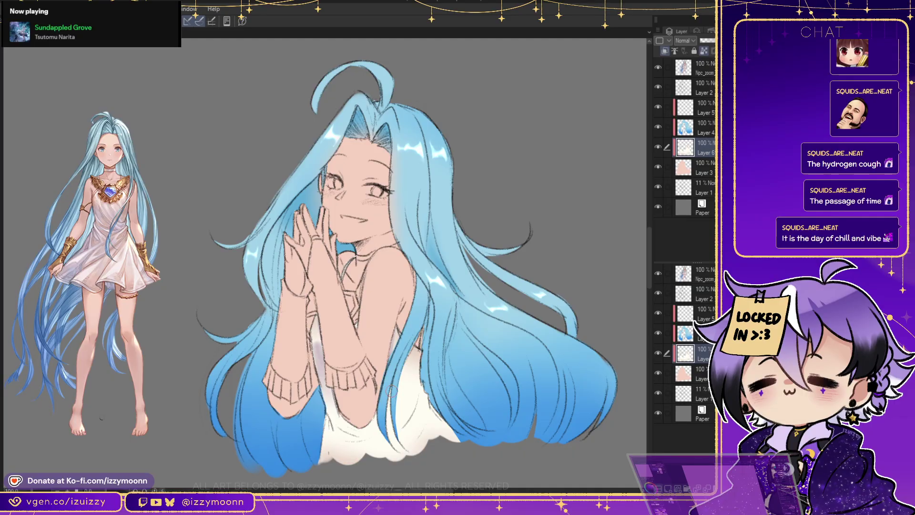
{"action": "mouse_move", "coordinate": [412, 351]}
{"action": "left_mouse_down"}
{"action": "mouse_move", "coordinate": [395, 436]}
{"action": "mouse_move", "coordinate": [410, 392]}
{"action": "mouse_move", "coordinate": [407, 417]}
{"action": "mouse_move", "coordinate": [414, 408]}
{"action": "mouse_move", "coordinate": [402, 413]}
{"action": "mouse_move", "coordinate": [400, 446]}
{"action": "mouse_move", "coordinate": [373, 417]}
{"action": "mouse_move", "coordinate": [367, 449]}
{"action": "mouse_move", "coordinate": [418, 422]}
{"action": "left_mouse_up"}
{"action": "mouse_move", "coordinate": [377, 443]}
{"action": "left_mouse_down"}
{"action": "mouse_move", "coordinate": [407, 443]}
{"action": "mouse_move", "coordinate": [420, 425]}
{"action": "mouse_move", "coordinate": [377, 425]}
{"action": "mouse_move", "coordinate": [406, 407]}
{"action": "mouse_move", "coordinate": [406, 379]}
{"action": "mouse_move", "coordinate": [327, 431]}
{"action": "mouse_move", "coordinate": [334, 400]}
{"action": "left_mouse_up"}
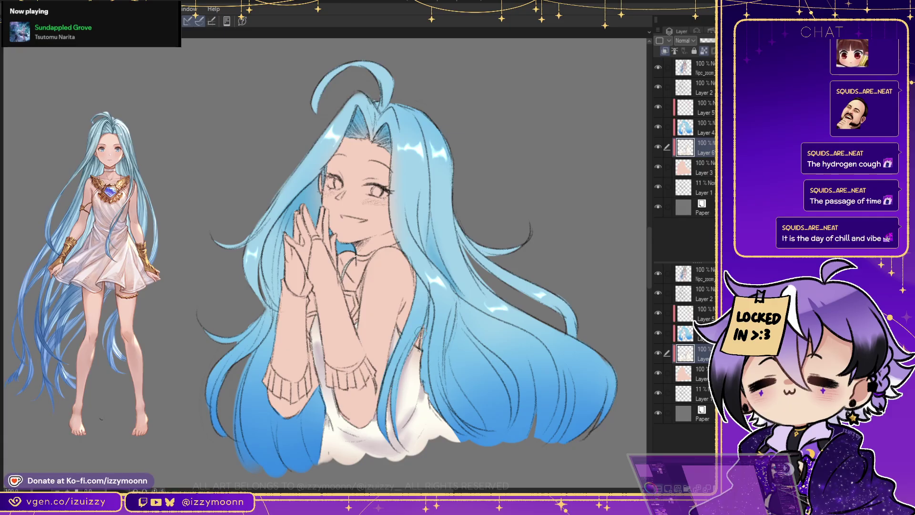
Paint the collar ornament and the bits of trim between the arms gold, matching the reference, on a new layer beneath the dress layer
{"action": "left_click", "coordinate": [176, 277]}
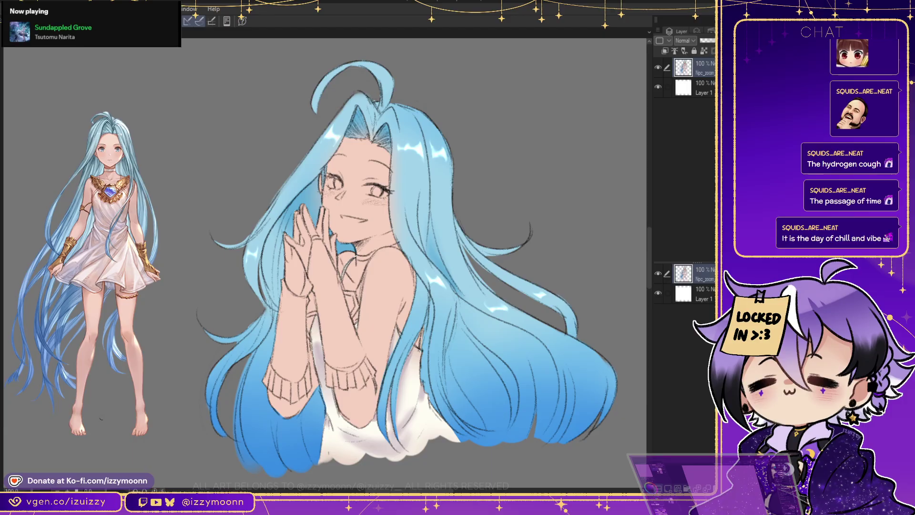
{"action": "left_click", "coordinate": [598, 340]}
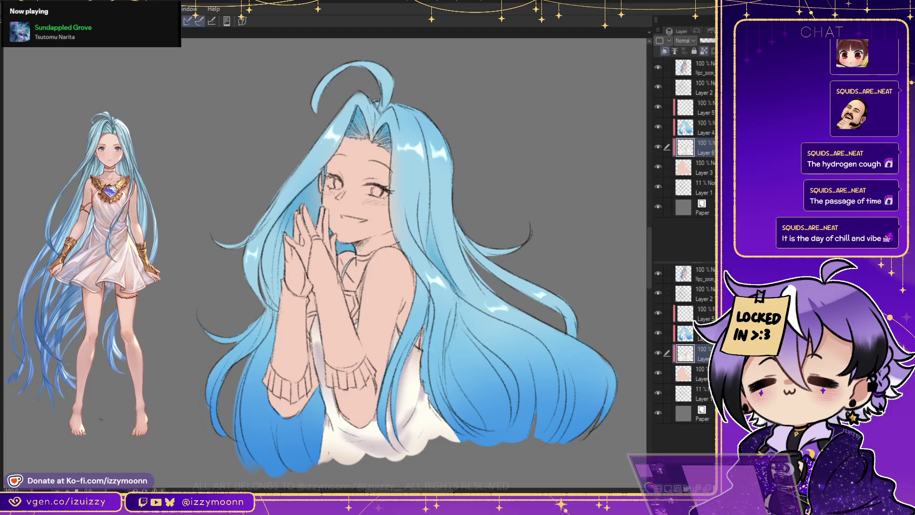
{"action": "key", "text": "ctrl+shift+n"}
{"action": "key", "text": "ctrl+["}
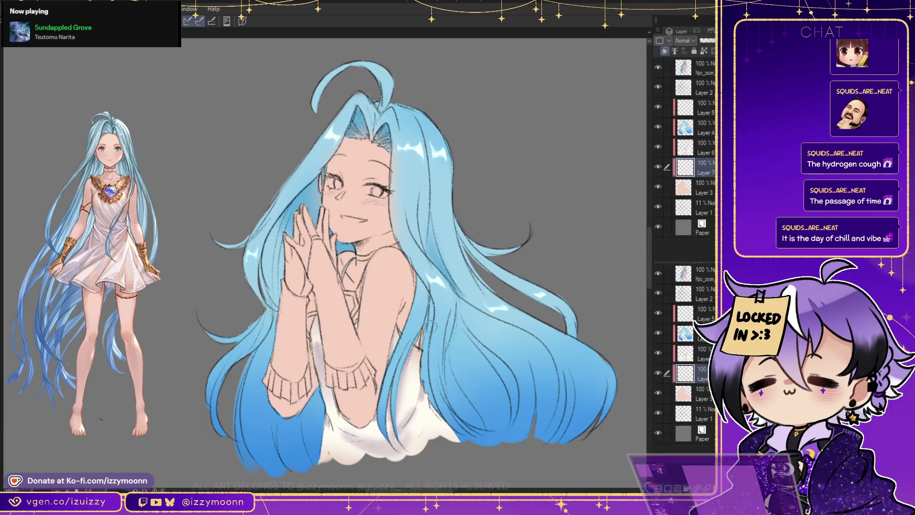
{"action": "mouse_move", "coordinate": [351, 300]}
{"action": "left_mouse_down"}
{"action": "mouse_move", "coordinate": [366, 284]}
{"action": "mouse_move", "coordinate": [356, 312]}
{"action": "mouse_move", "coordinate": [367, 315]}
{"action": "mouse_move", "coordinate": [363, 324]}
{"action": "mouse_move", "coordinate": [357, 277]}
{"action": "mouse_move", "coordinate": [351, 306]}
{"action": "left_mouse_up"}
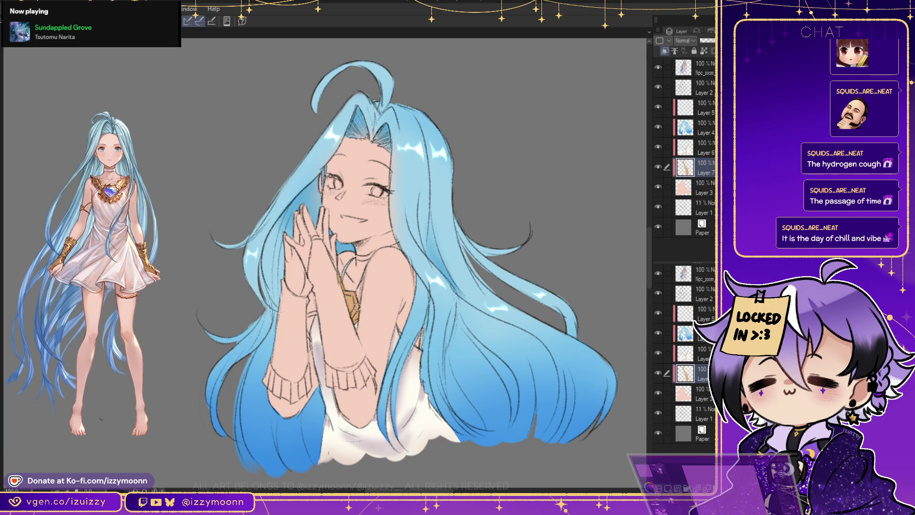
{"action": "left_click_drag", "start_coordinate": [364, 270], "coordinate": [357, 306]}
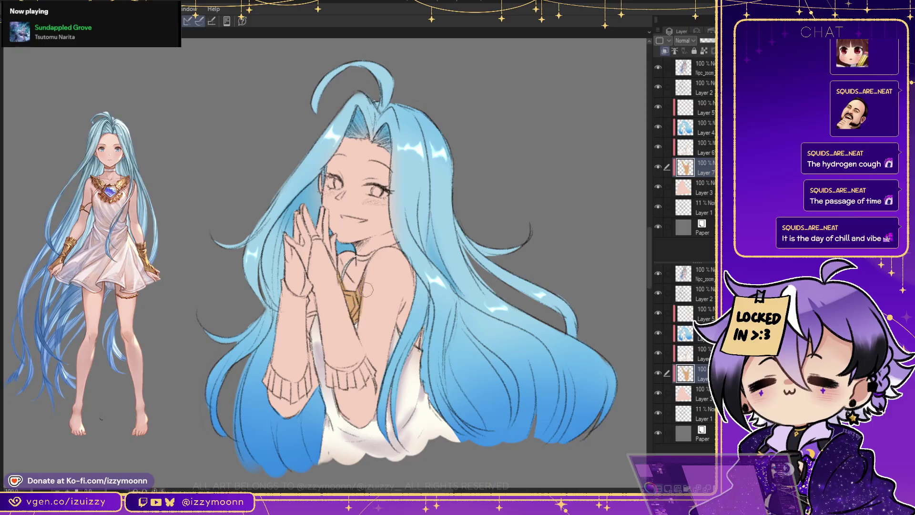
{"action": "left_click_drag", "start_coordinate": [305, 315], "coordinate": [303, 329]}
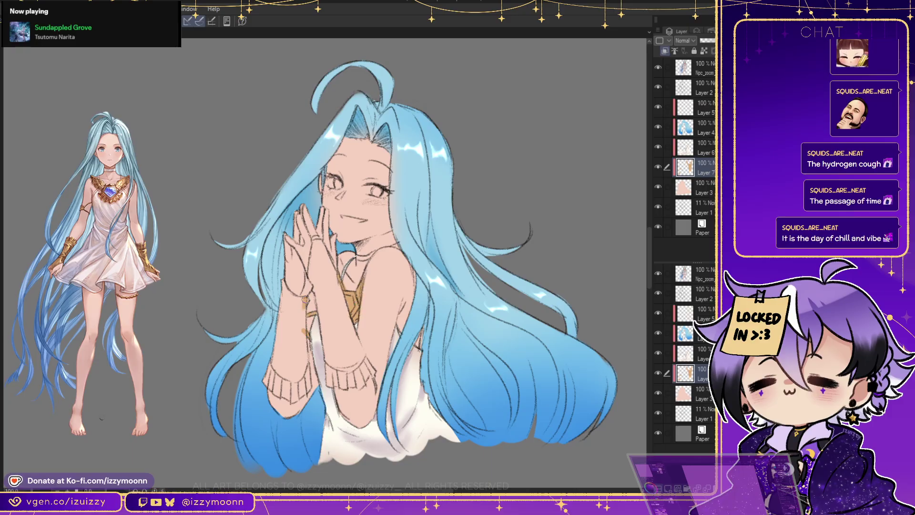
Fill both forearm bracers, including their fringed cuffs near the elbows, with the same flat gold
{"action": "mouse_move", "coordinate": [287, 291]}
{"action": "left_mouse_down"}
{"action": "mouse_move", "coordinate": [289, 315]}
{"action": "mouse_move", "coordinate": [304, 304]}
{"action": "mouse_move", "coordinate": [305, 362]}
{"action": "mouse_move", "coordinate": [286, 306]}
{"action": "mouse_move", "coordinate": [279, 341]}
{"action": "mouse_move", "coordinate": [283, 314]}
{"action": "mouse_move", "coordinate": [291, 339]}
{"action": "mouse_move", "coordinate": [286, 326]}
{"action": "mouse_move", "coordinate": [283, 354]}
{"action": "mouse_move", "coordinate": [283, 328]}
{"action": "mouse_move", "coordinate": [266, 366]}
{"action": "mouse_move", "coordinate": [267, 383]}
{"action": "mouse_move", "coordinate": [286, 392]}
{"action": "mouse_move", "coordinate": [297, 384]}
{"action": "mouse_move", "coordinate": [291, 398]}
{"action": "mouse_move", "coordinate": [303, 383]}
{"action": "mouse_move", "coordinate": [303, 344]}
{"action": "mouse_move", "coordinate": [291, 372]}
{"action": "left_mouse_up"}
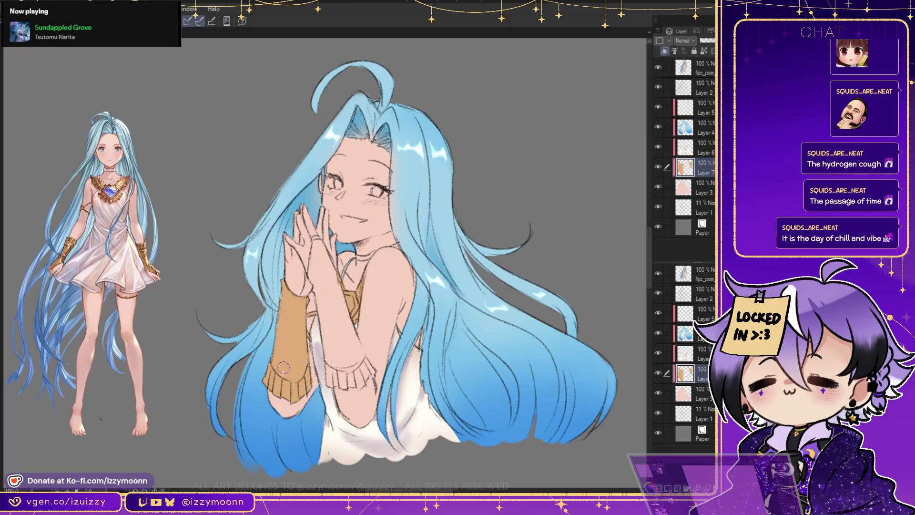
{"action": "mouse_move", "coordinate": [332, 327]}
{"action": "left_mouse_down"}
{"action": "mouse_move", "coordinate": [333, 382]}
{"action": "mouse_move", "coordinate": [331, 368]}
{"action": "mouse_move", "coordinate": [334, 382]}
{"action": "mouse_move", "coordinate": [364, 382]}
{"action": "mouse_move", "coordinate": [362, 362]}
{"action": "mouse_move", "coordinate": [340, 324]}
{"action": "mouse_move", "coordinate": [336, 388]}
{"action": "left_mouse_up"}
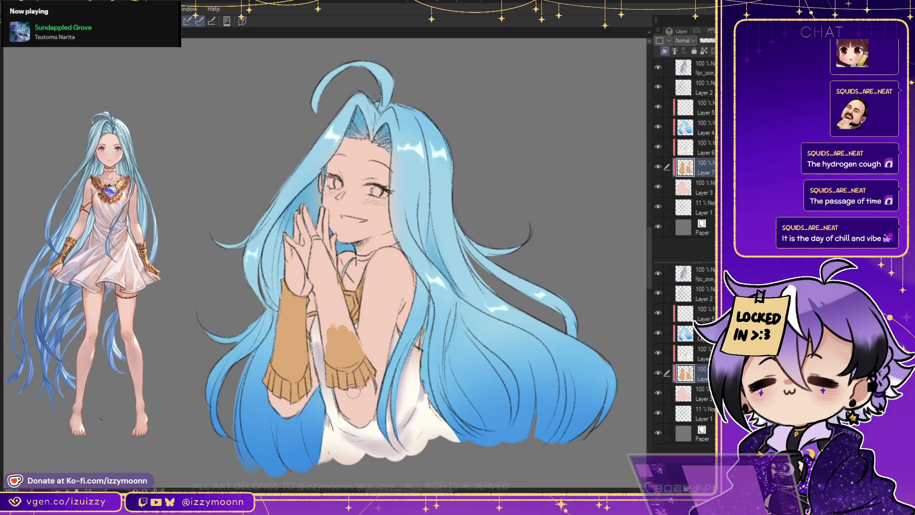
{"action": "mouse_move", "coordinate": [336, 329]}
{"action": "left_mouse_down"}
{"action": "mouse_move", "coordinate": [331, 283]}
{"action": "mouse_move", "coordinate": [366, 362]}
{"action": "mouse_move", "coordinate": [330, 270]}
{"action": "mouse_move", "coordinate": [343, 348]}
{"action": "mouse_move", "coordinate": [333, 330]}
{"action": "mouse_move", "coordinate": [324, 336]}
{"action": "mouse_move", "coordinate": [314, 241]}
{"action": "mouse_move", "coordinate": [334, 274]}
{"action": "left_mouse_up"}
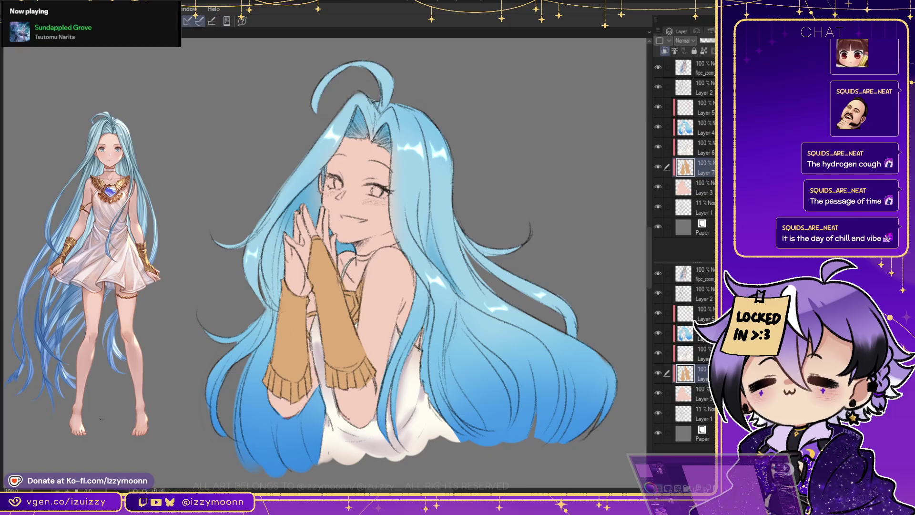
Paint the choker around the neck white on the dress layer
{"action": "left_click", "coordinate": [704, 88]}
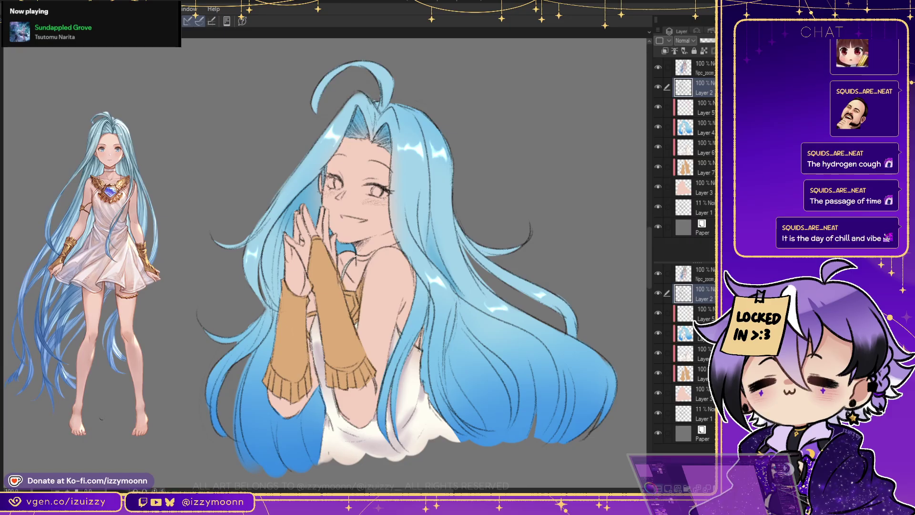
{"action": "left_click", "coordinate": [704, 168]}
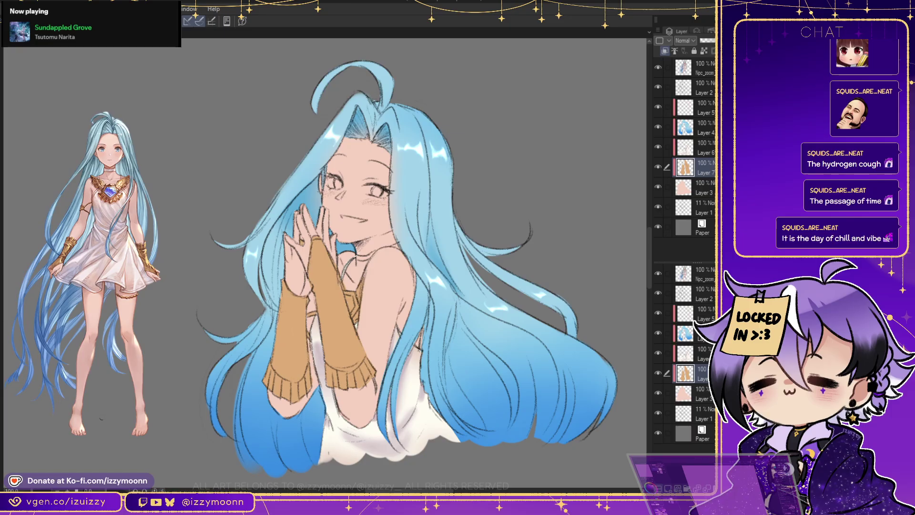
{"action": "left_click", "coordinate": [704, 148]}
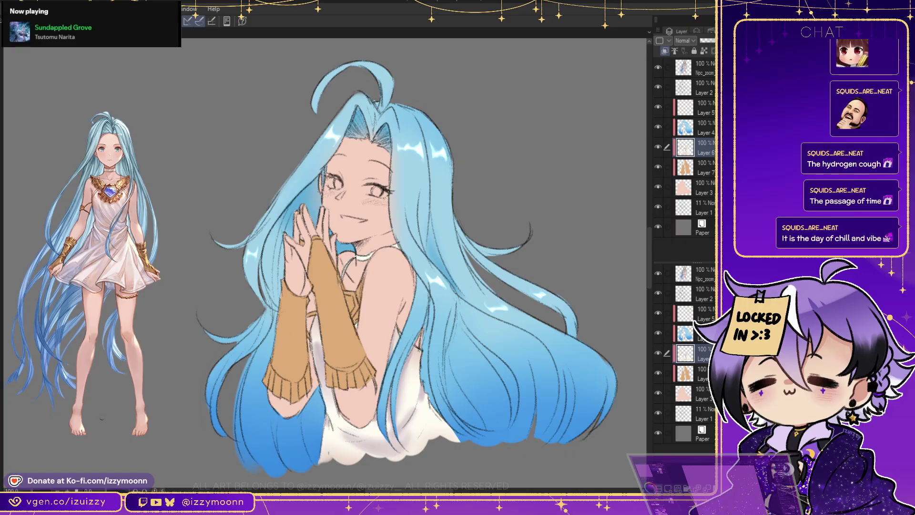
Paint the whites of both eyes and the teeth on a new layer above the hair layers, clipped to the layer below
{"action": "key", "text": "ctrl+shift+n"}
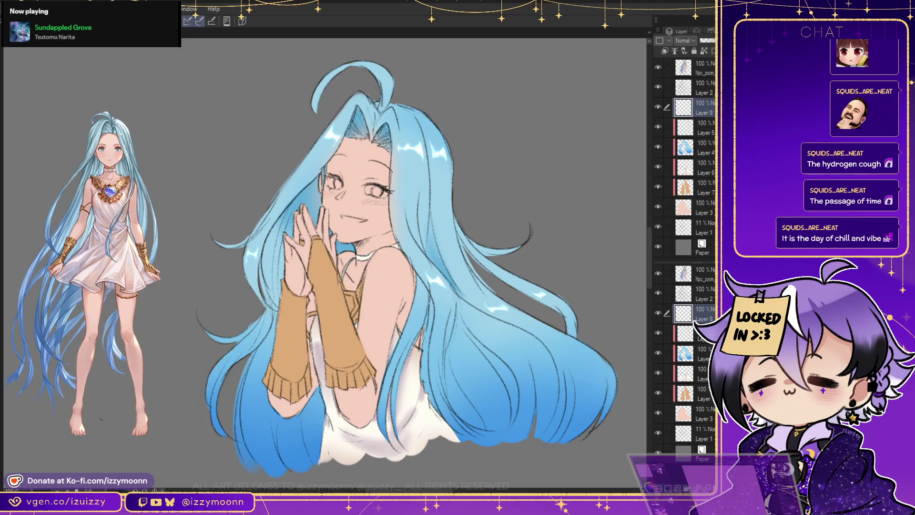
{"action": "left_click_drag", "start_coordinate": [372, 186], "coordinate": [381, 193]}
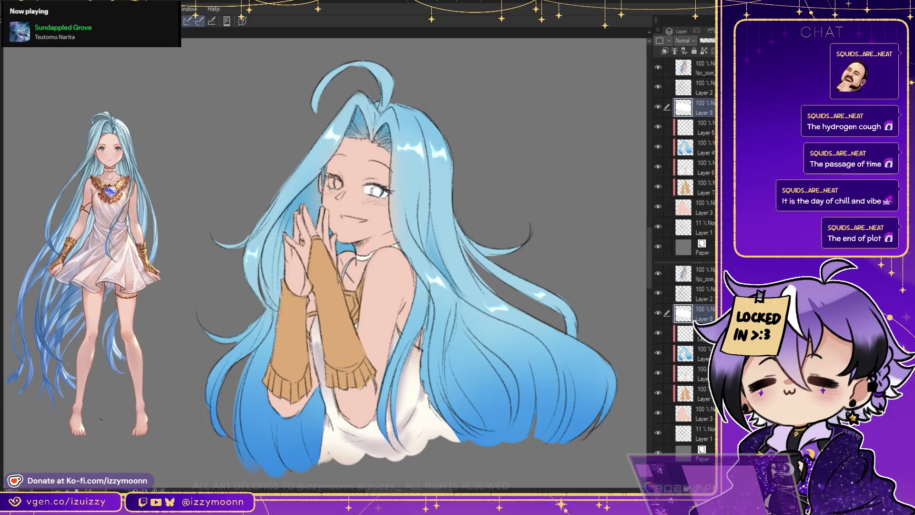
{"action": "left_click_drag", "start_coordinate": [330, 178], "coordinate": [340, 187]}
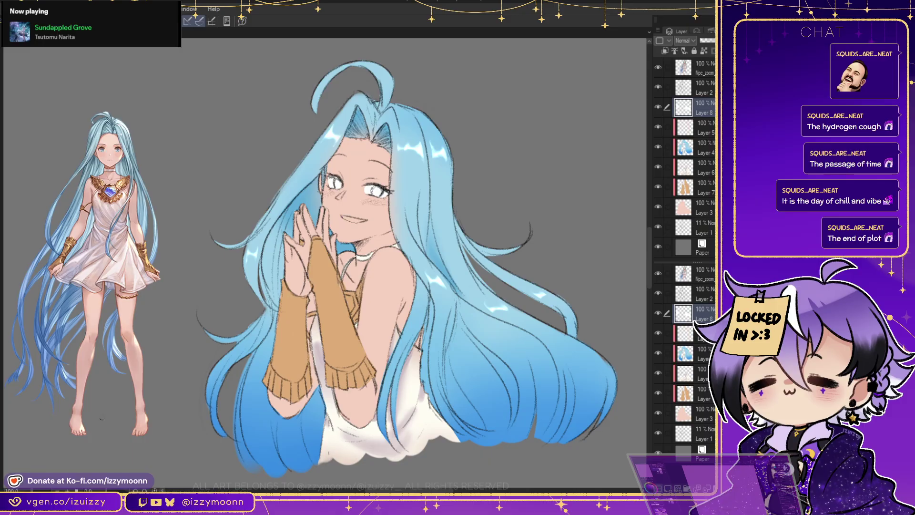
{"action": "left_click_drag", "start_coordinate": [343, 218], "coordinate": [364, 221]}
{"action": "left_click", "coordinate": [665, 50]}
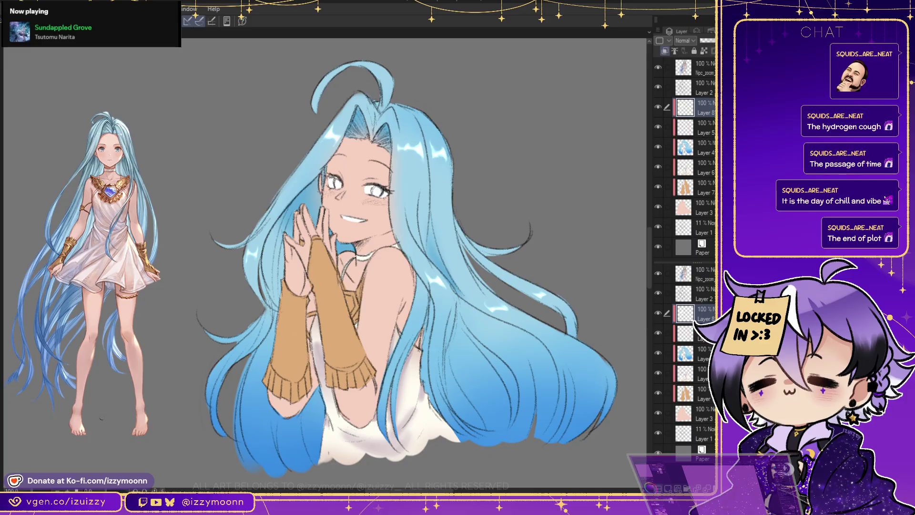
Colour the irises light blue to match the reference and add a new clipped layer directly above the skin layer
{"action": "key", "text": "ctrl+z"}
{"action": "key", "text": "ctrl+z"}
{"action": "key", "text": "ctrl+y"}
{"action": "key", "text": "ctrl+z"}
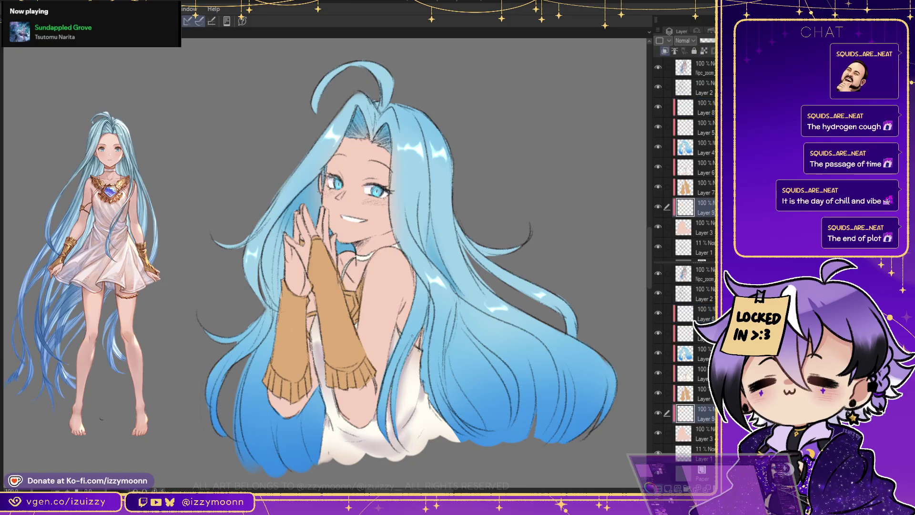
Shade the neck and hands on the clipped skin-shadow layer with a warm skin tone taken from the reference
{"action": "left_click", "coordinate": [103, 416]}
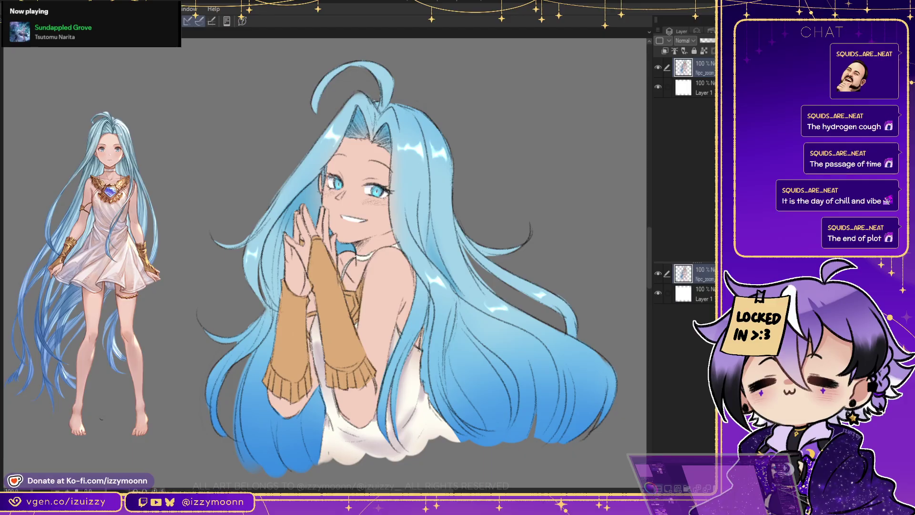
{"action": "left_click", "coordinate": [363, 247]}
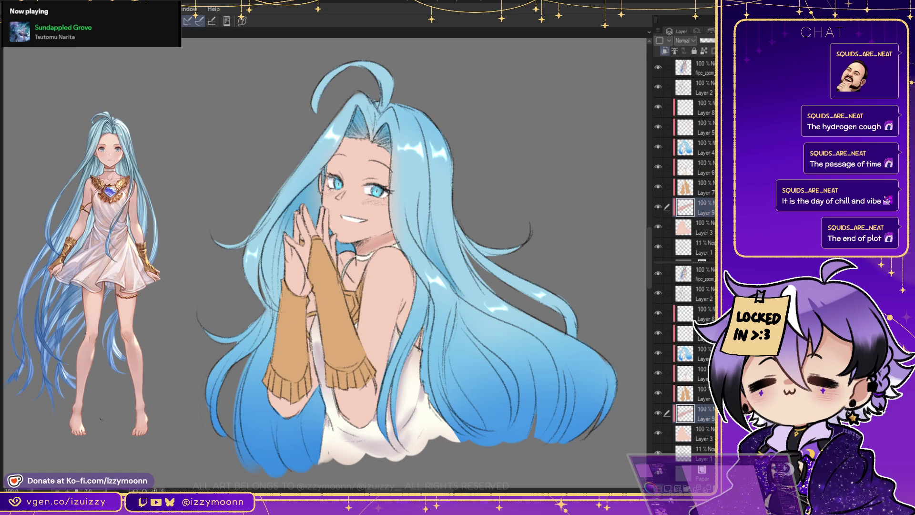
{"action": "mouse_move", "coordinate": [398, 235]}
{"action": "left_mouse_down"}
{"action": "mouse_move", "coordinate": [355, 248]}
{"action": "mouse_move", "coordinate": [401, 239]}
{"action": "mouse_move", "coordinate": [348, 257]}
{"action": "mouse_move", "coordinate": [355, 274]}
{"action": "mouse_move", "coordinate": [363, 267]}
{"action": "mouse_move", "coordinate": [347, 253]}
{"action": "mouse_move", "coordinate": [360, 270]}
{"action": "mouse_move", "coordinate": [351, 271]}
{"action": "left_mouse_up"}
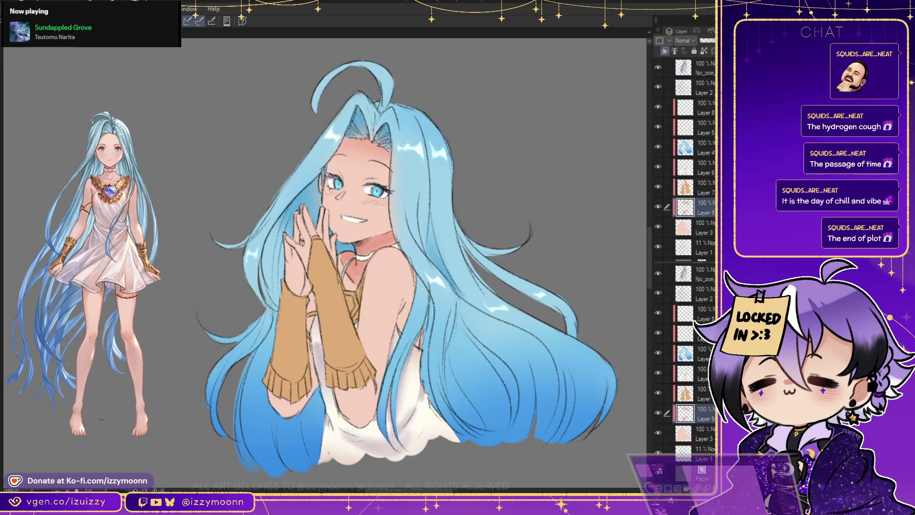
{"action": "mouse_move", "coordinate": [298, 249]}
{"action": "left_mouse_down"}
{"action": "mouse_move", "coordinate": [298, 287]}
{"action": "mouse_move", "coordinate": [294, 252]}
{"action": "mouse_move", "coordinate": [304, 292]}
{"action": "mouse_move", "coordinate": [308, 260]}
{"action": "left_mouse_up"}
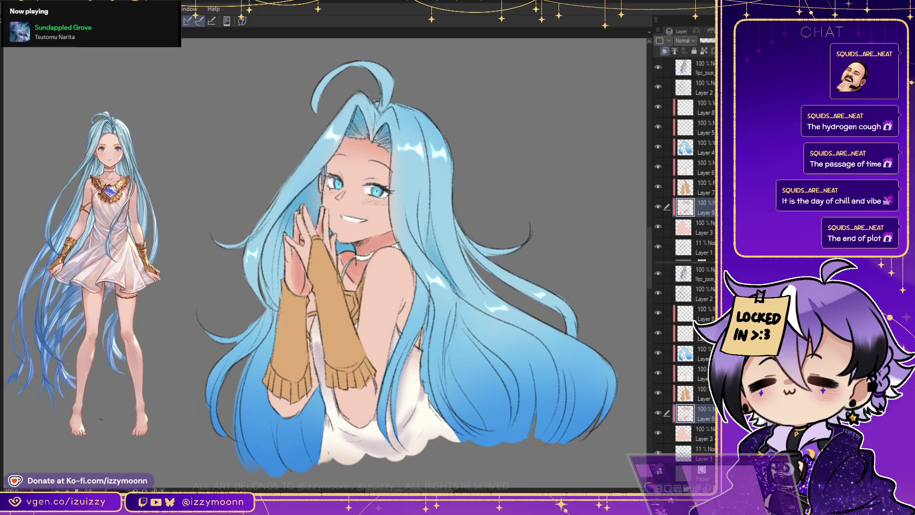
Extend the skin shading beneath the hairline, along the shoulder, and on both elbows under the bracer cuffs
{"action": "left_click", "coordinate": [700, 87]}
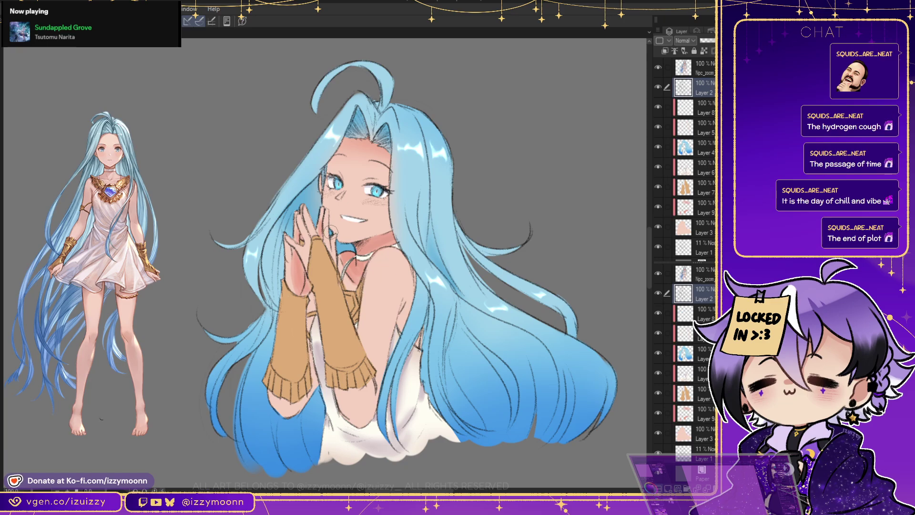
{"action": "left_click", "coordinate": [696, 147]}
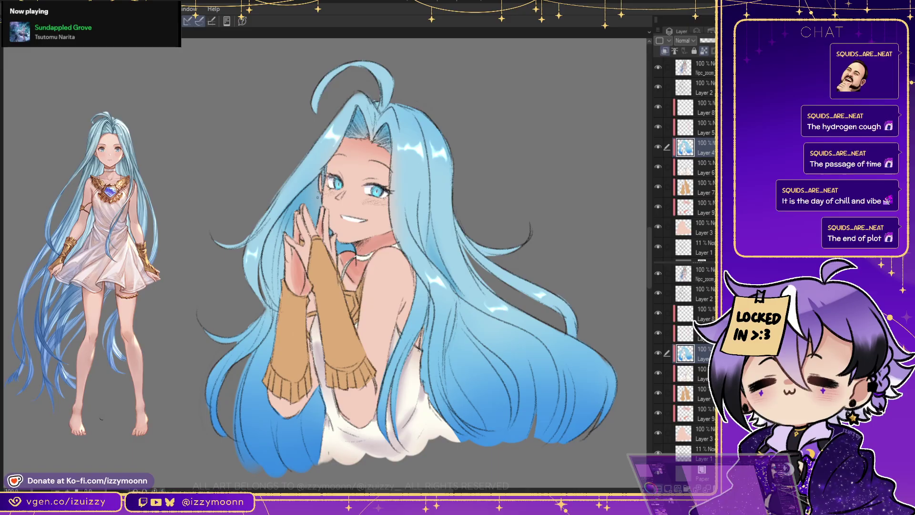
{"action": "left_click", "coordinate": [696, 208]}
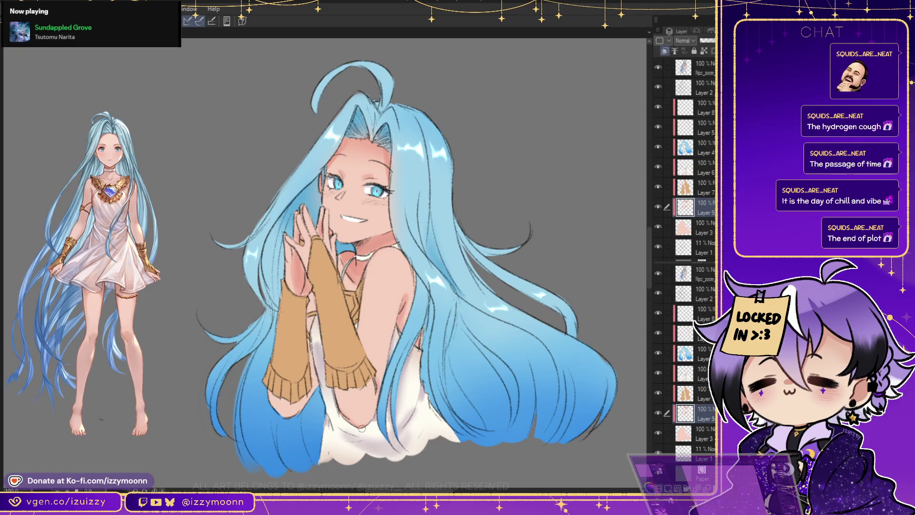
{"action": "mouse_move", "coordinate": [268, 392]}
{"action": "left_mouse_down"}
{"action": "mouse_move", "coordinate": [283, 413]}
{"action": "mouse_move", "coordinate": [305, 405]}
{"action": "left_mouse_up"}
{"action": "left_click_drag", "start_coordinate": [309, 355], "coordinate": [322, 394]}
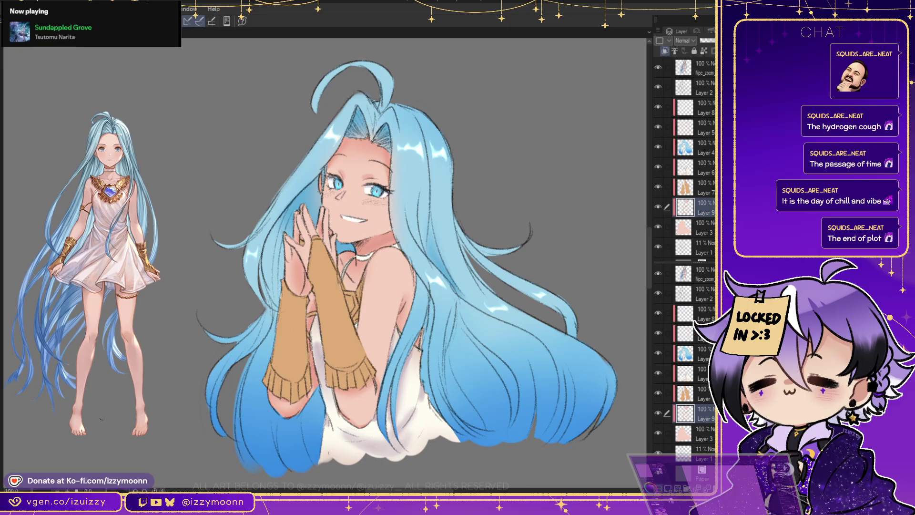
Add small white highlights to both eyes on a new layer above the line art
{"action": "key", "text": "ctrl+shift+n"}
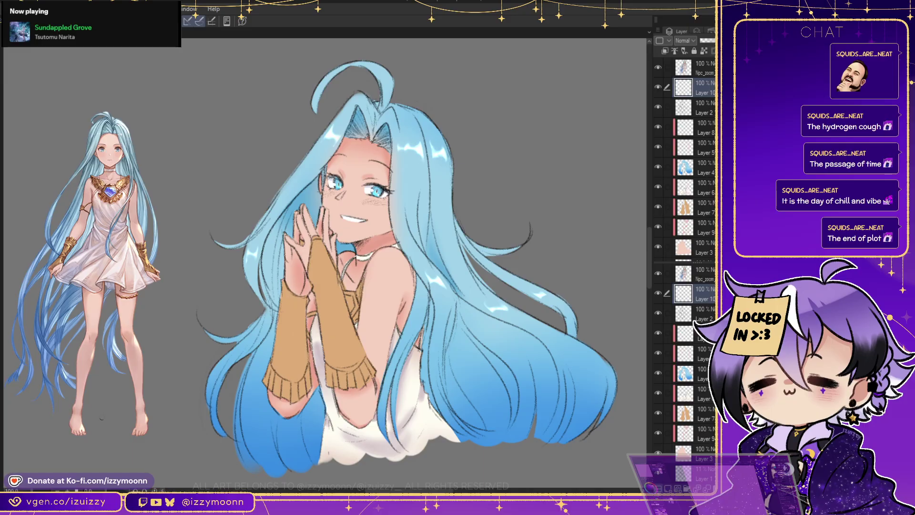
Paint brown shadow stripes along both bracers, their fringed cuffs, and the collar ornament on the gold layer
{"action": "key", "text": "alt+bracketleft"}
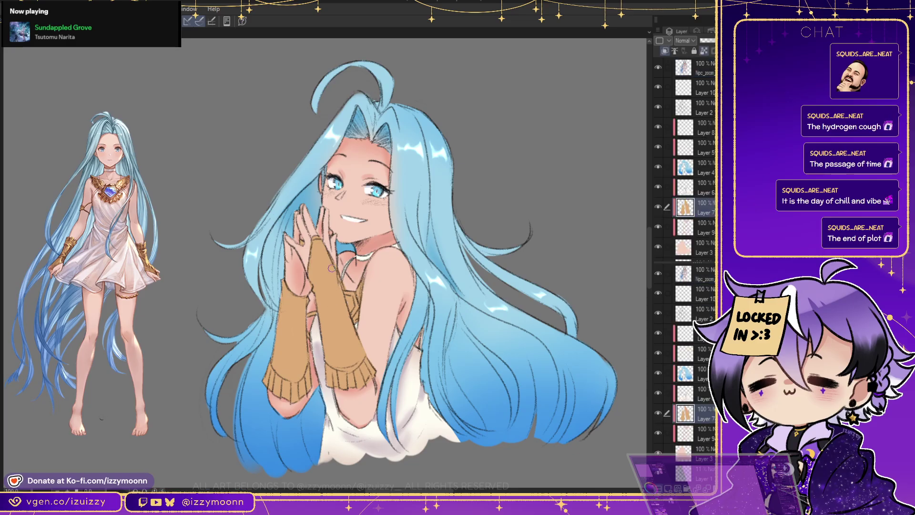
{"action": "left_click_drag", "start_coordinate": [331, 263], "coordinate": [353, 343]}
{"action": "left_click_drag", "start_coordinate": [341, 288], "coordinate": [360, 359]}
{"action": "left_click_drag", "start_coordinate": [345, 309], "coordinate": [361, 365]}
{"action": "mouse_move", "coordinate": [317, 287]}
{"action": "left_mouse_down"}
{"action": "mouse_move", "coordinate": [330, 368]}
{"action": "mouse_move", "coordinate": [340, 366]}
{"action": "mouse_move", "coordinate": [311, 277]}
{"action": "left_mouse_up"}
{"action": "left_click_drag", "start_coordinate": [312, 317], "coordinate": [307, 352]}
{"action": "mouse_move", "coordinate": [306, 384]}
{"action": "left_mouse_down"}
{"action": "mouse_move", "coordinate": [300, 302]}
{"action": "mouse_move", "coordinate": [300, 390]}
{"action": "left_mouse_up"}
{"action": "left_click_drag", "start_coordinate": [300, 289], "coordinate": [296, 398]}
{"action": "left_click_drag", "start_coordinate": [298, 305], "coordinate": [292, 385]}
{"action": "mouse_move", "coordinate": [286, 284]}
{"action": "left_mouse_down"}
{"action": "mouse_move", "coordinate": [268, 383]}
{"action": "mouse_move", "coordinate": [276, 381]}
{"action": "left_mouse_up"}
{"action": "left_click_drag", "start_coordinate": [281, 334], "coordinate": [275, 396]}
{"action": "left_click_drag", "start_coordinate": [336, 349], "coordinate": [326, 386]}
{"action": "left_click_drag", "start_coordinate": [365, 358], "coordinate": [355, 385]}
{"action": "left_click_drag", "start_coordinate": [374, 339], "coordinate": [365, 383]}
{"action": "left_click_drag", "start_coordinate": [360, 305], "coordinate": [353, 321]}
{"action": "left_click_drag", "start_coordinate": [362, 288], "coordinate": [359, 307]}
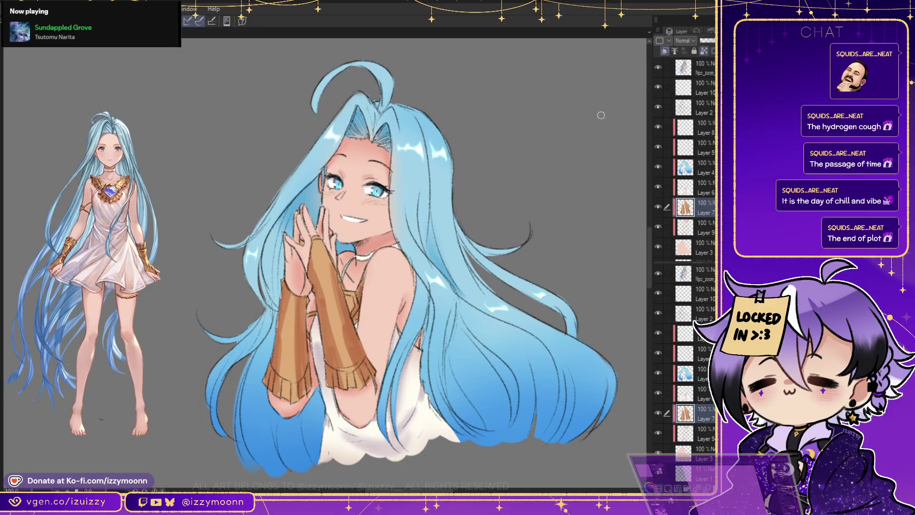
Deepen the bracer shading with long strokes of a darker brown that matches the reference's gold
{"action": "key", "text": "ctrl+shift+e"}
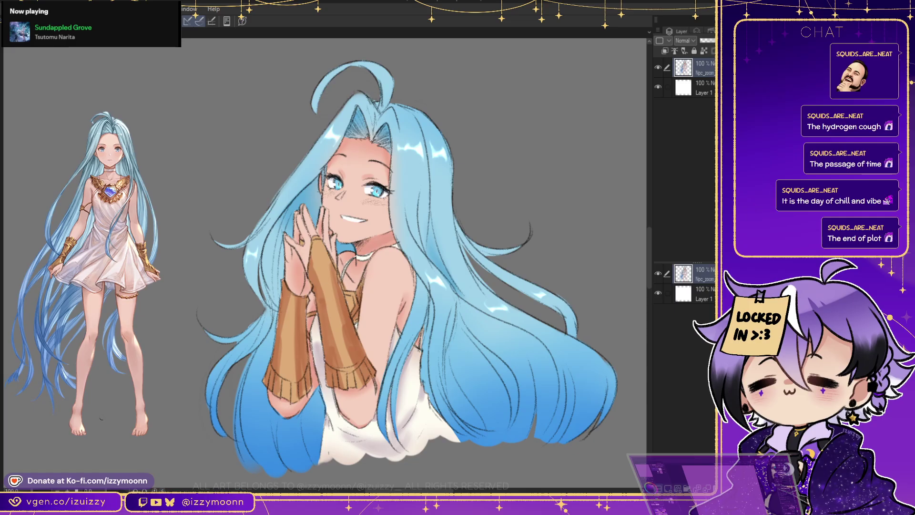
{"action": "left_click_drag", "start_coordinate": [329, 260], "coordinate": [354, 356]}
{"action": "left_click_drag", "start_coordinate": [341, 286], "coordinate": [363, 392]}
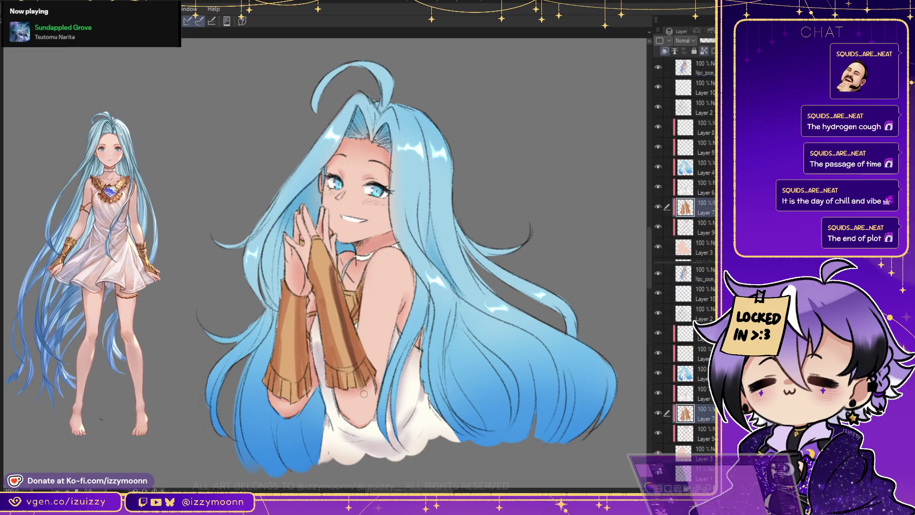
{"action": "left_click_drag", "start_coordinate": [328, 312], "coordinate": [344, 394]}
{"action": "mouse_move", "coordinate": [300, 295]}
{"action": "left_mouse_down"}
{"action": "mouse_move", "coordinate": [299, 407]}
{"action": "mouse_move", "coordinate": [284, 376]}
{"action": "mouse_move", "coordinate": [282, 393]}
{"action": "left_mouse_up"}
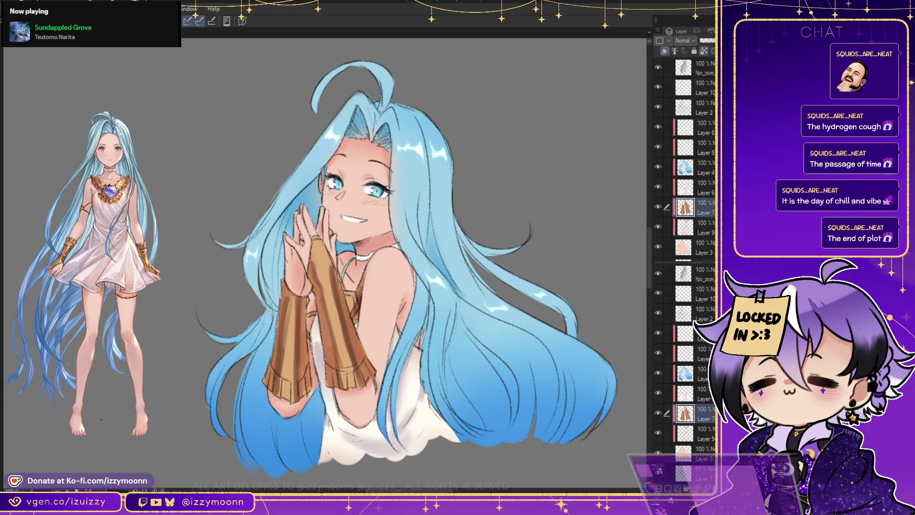
{"action": "left_click_drag", "start_coordinate": [317, 232], "coordinate": [315, 280]}
{"action": "mouse_move", "coordinate": [315, 238]}
{"action": "left_mouse_down"}
{"action": "mouse_move", "coordinate": [316, 283]}
{"action": "mouse_move", "coordinate": [277, 400]}
{"action": "left_mouse_up"}
{"action": "left_click_drag", "start_coordinate": [292, 325], "coordinate": [282, 398]}
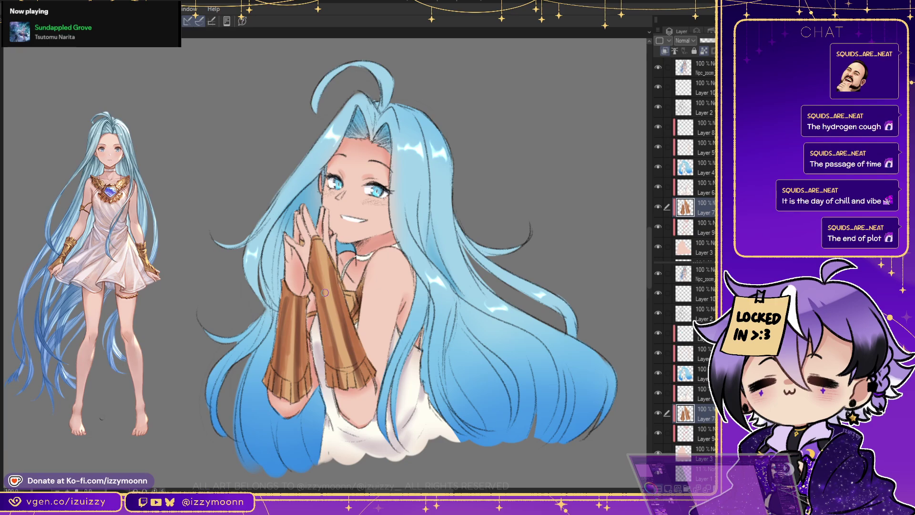
Blend the brown streaks along both bracers into smooth metallic gradients
{"action": "mouse_move", "coordinate": [292, 297]}
{"action": "left_mouse_down"}
{"action": "mouse_move", "coordinate": [292, 398]}
{"action": "mouse_move", "coordinate": [286, 356]}
{"action": "left_mouse_up"}
{"action": "mouse_move", "coordinate": [329, 268]}
{"action": "left_mouse_down"}
{"action": "mouse_move", "coordinate": [342, 345]}
{"action": "mouse_move", "coordinate": [337, 381]}
{"action": "left_mouse_up"}
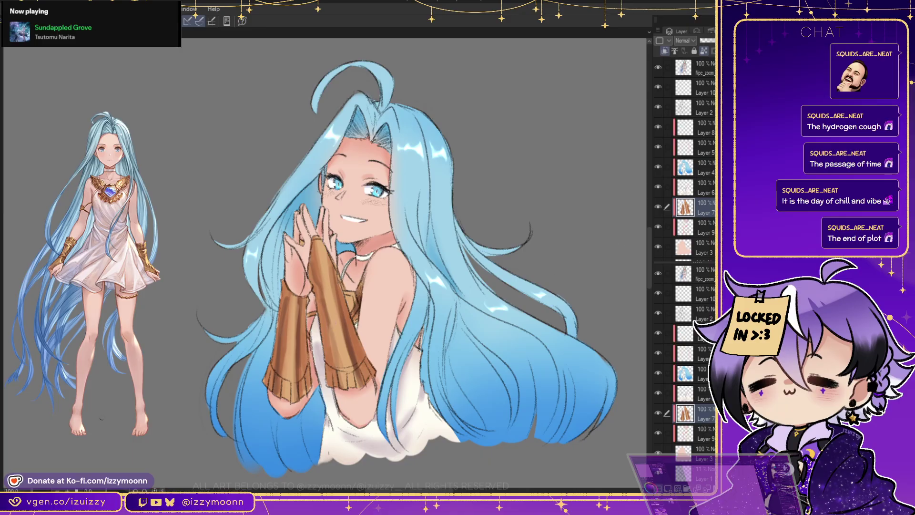
{"action": "left_click_drag", "start_coordinate": [340, 277], "coordinate": [356, 368]}
{"action": "left_click_drag", "start_coordinate": [299, 310], "coordinate": [300, 377]}
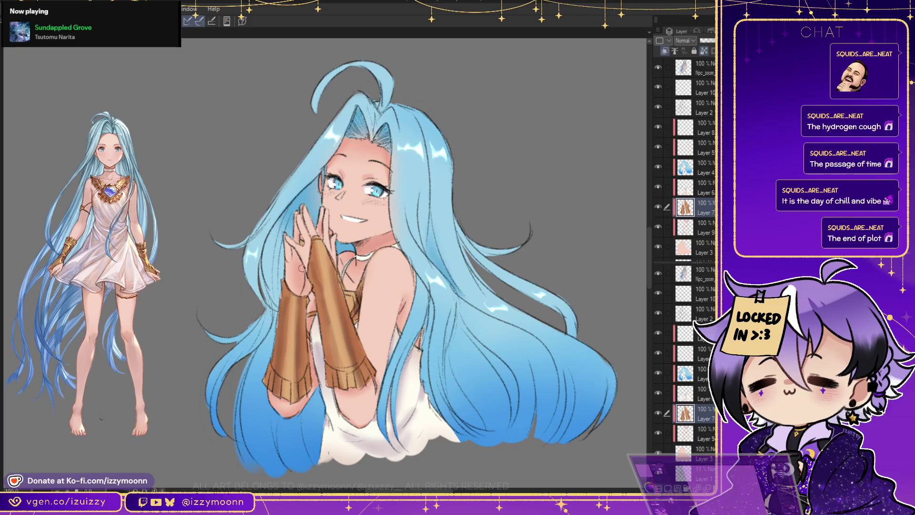
Add thin, bright cream highlight streaks down the length of both bracers, guided by the reference
{"action": "key", "text": "ctrl+shift+e"}
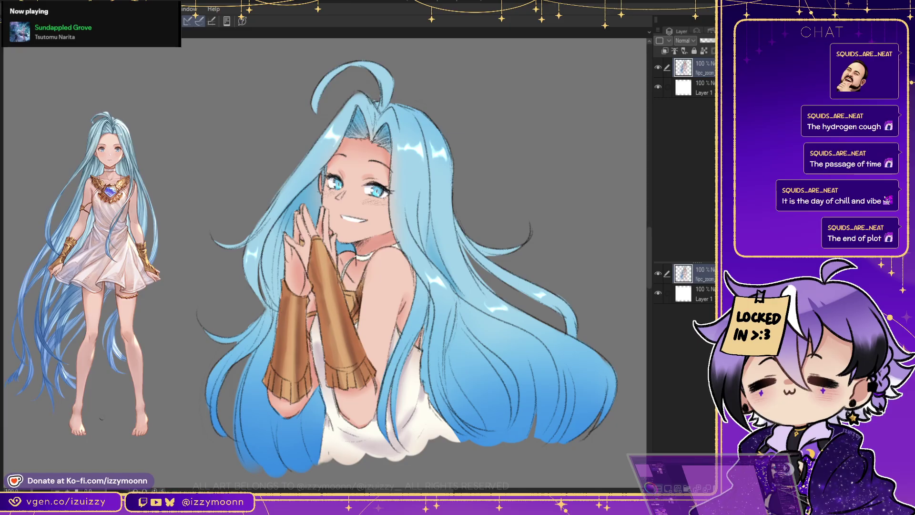
{"action": "key", "text": "ctrl+z"}
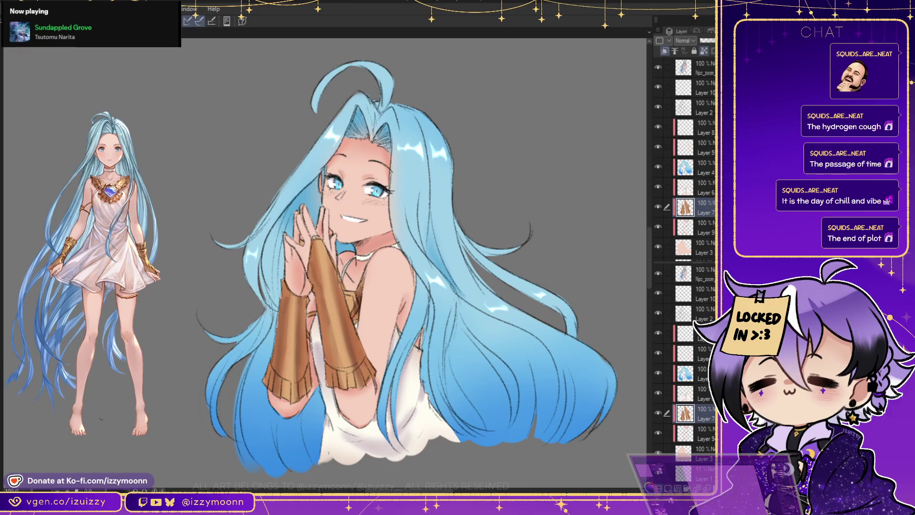
{"action": "left_click_drag", "start_coordinate": [315, 242], "coordinate": [319, 272]}
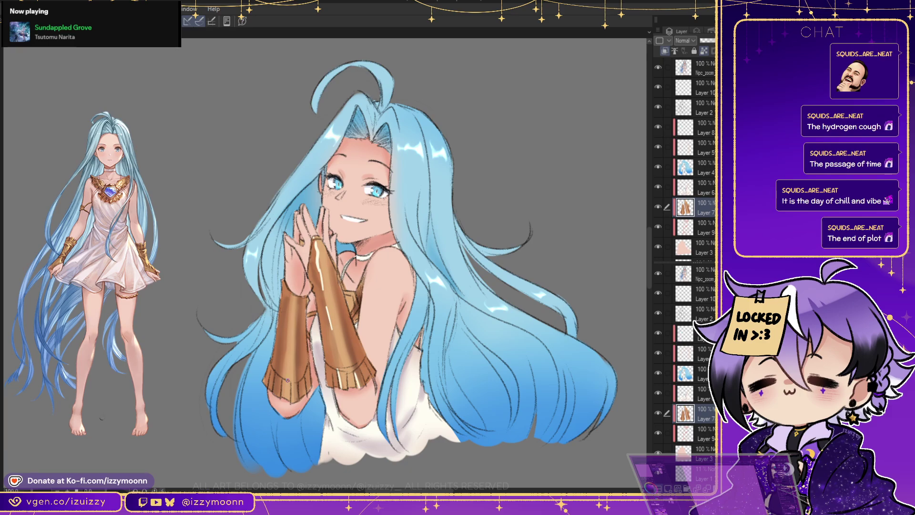
{"action": "left_click_drag", "start_coordinate": [292, 291], "coordinate": [281, 377]}
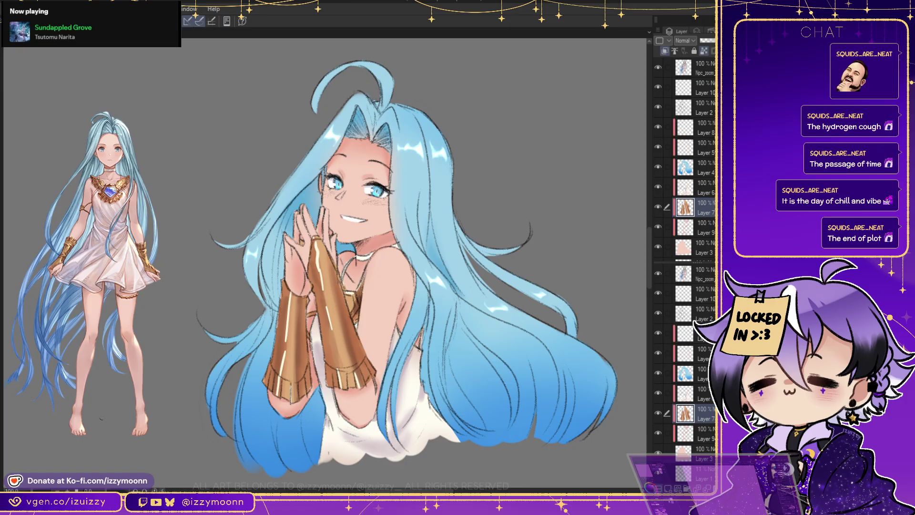
Paint the collar's gem deep blue on a new clipped layer above the gold layer, adding lighter reflections from the reference
{"action": "left_click", "coordinate": [101, 418]}
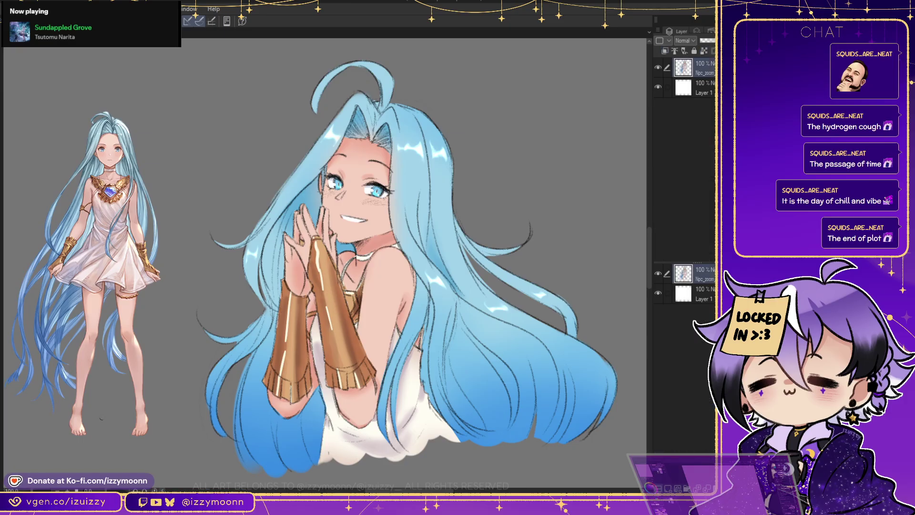
{"action": "left_click", "coordinate": [465, 370]}
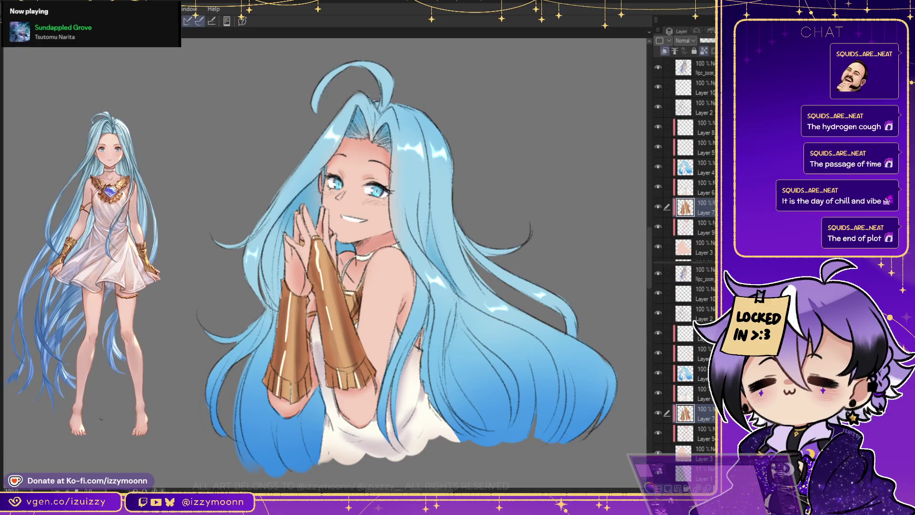
{"action": "left_click_drag", "start_coordinate": [344, 294], "coordinate": [352, 311]}
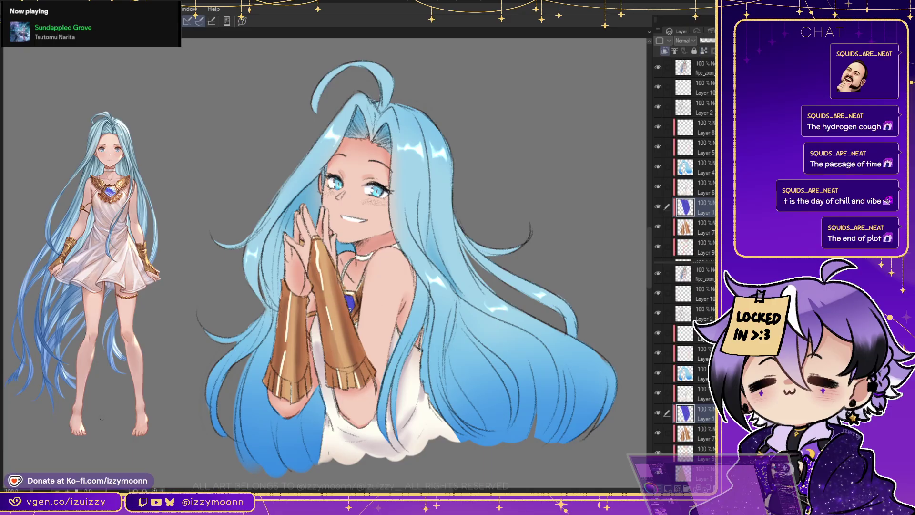
{"action": "left_click", "coordinate": [102, 416]}
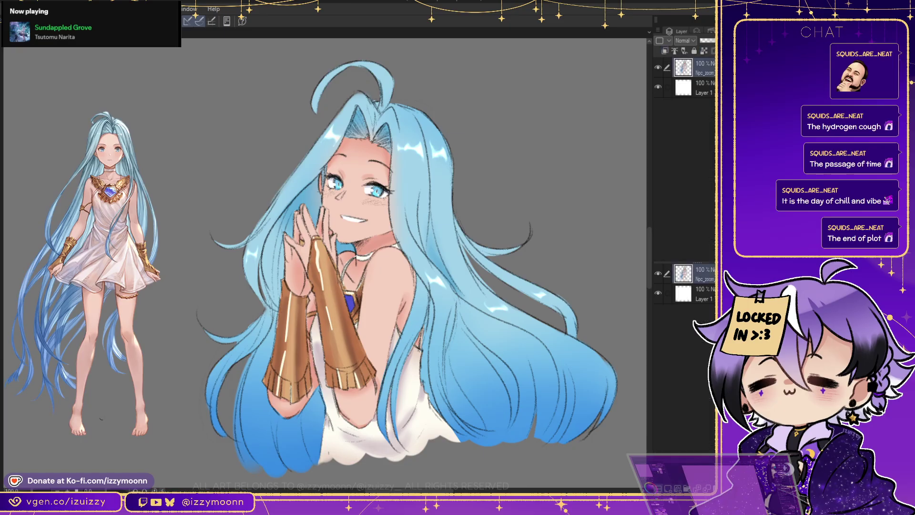
{"action": "left_click", "coordinate": [351, 299]}
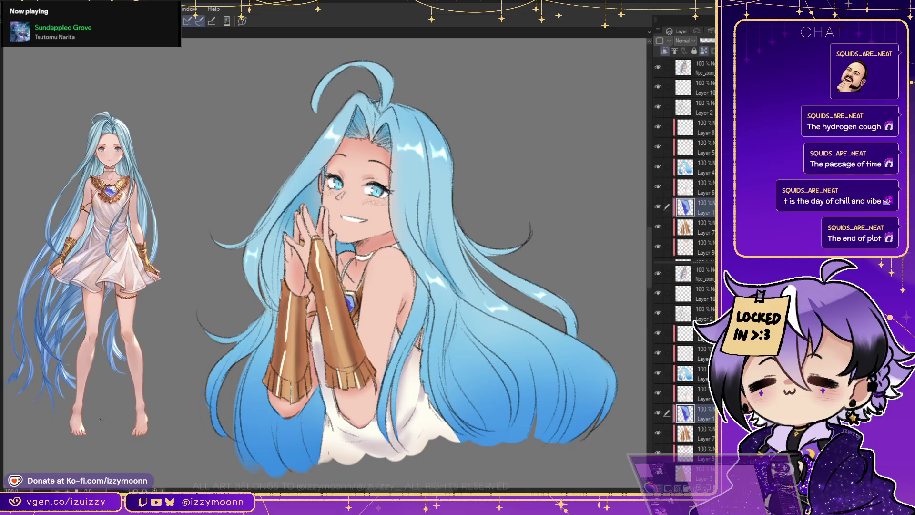
Add a new layer clipped to the line art, tinting the face, hand and skin lines reddish brown and the hair lines deep blue
{"action": "key", "text": "alt+bracketright"}
{"action": "key", "text": "alt+bracketright"}
{"action": "key", "text": "alt+bracketright"}
{"action": "key", "text": "alt+bracketright"}
{"action": "key", "text": "ctrl+shift+n"}
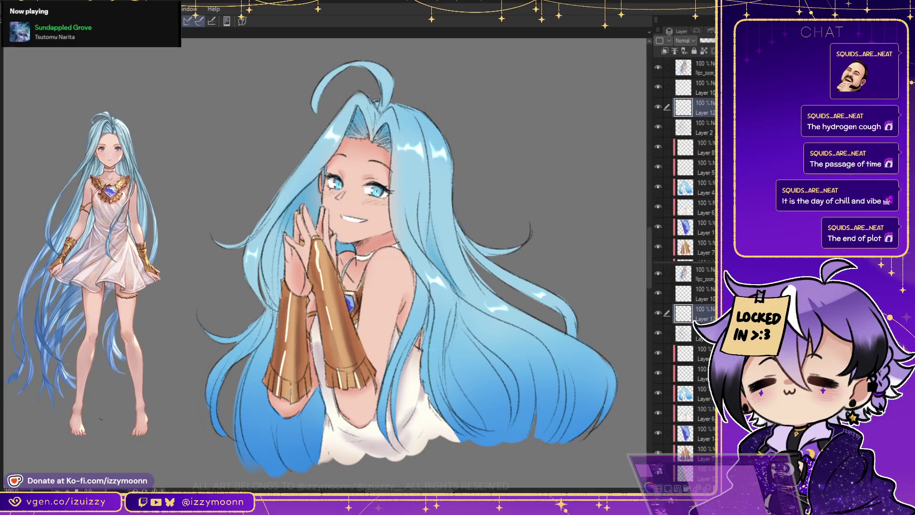
{"action": "key", "text": "ctrl+bracketright"}
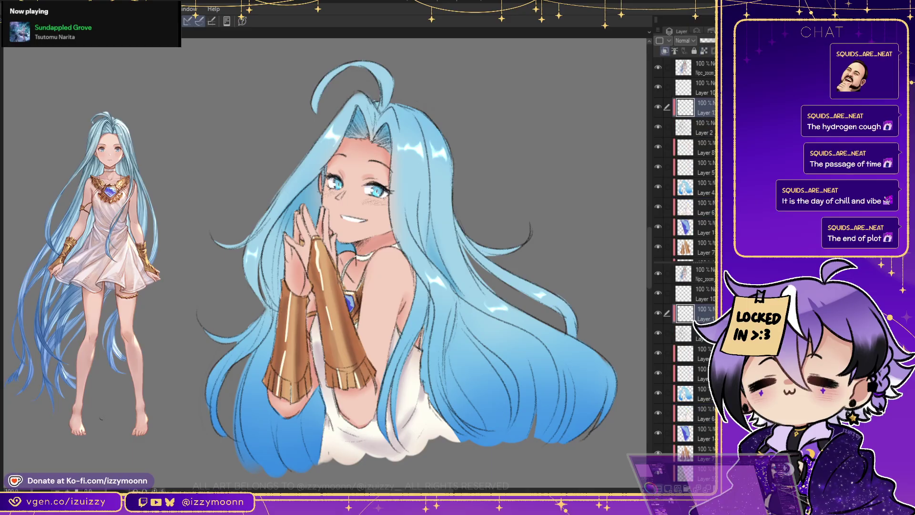
{"action": "left_click_drag", "start_coordinate": [339, 217], "coordinate": [368, 222]}
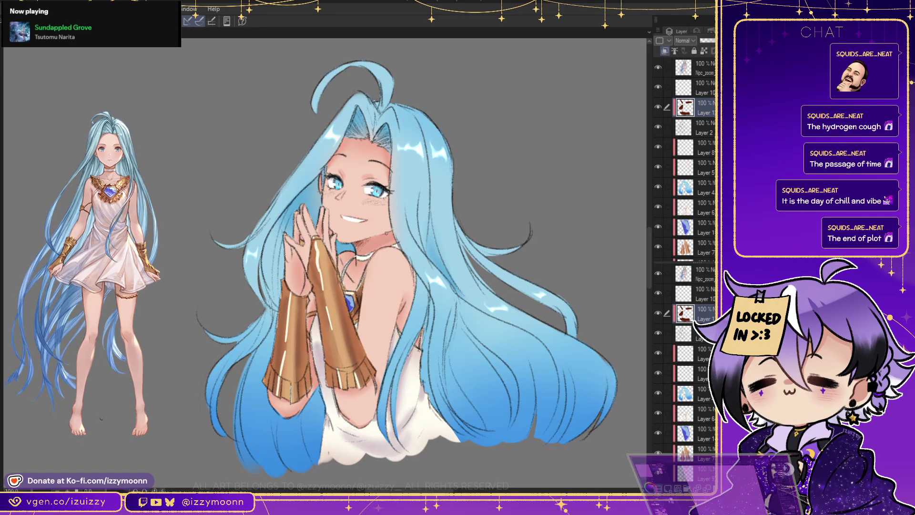
{"action": "left_click_drag", "start_coordinate": [353, 272], "coordinate": [347, 282]}
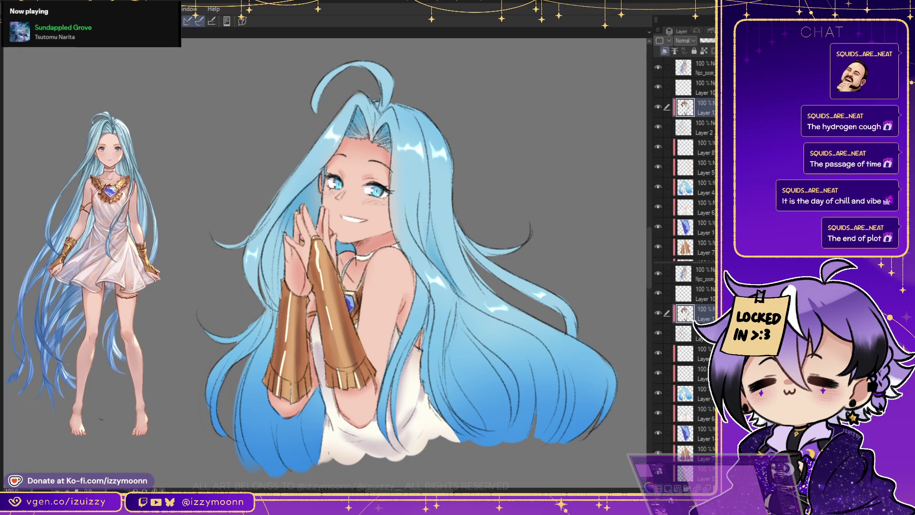
{"action": "left_click_drag", "start_coordinate": [484, 343], "coordinate": [538, 439]}
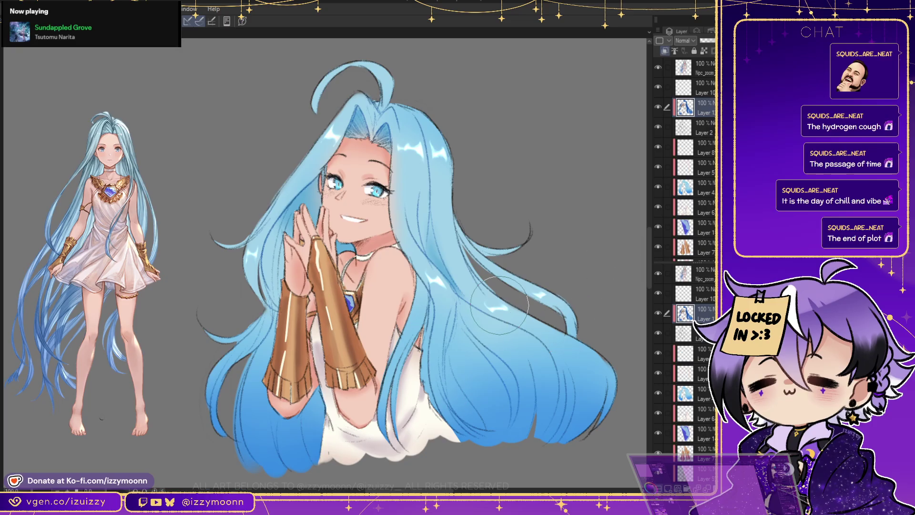
{"action": "left_click", "coordinate": [95, 33]}
{"action": "left_click", "coordinate": [432, 189], "text": "ctrl+shift"}
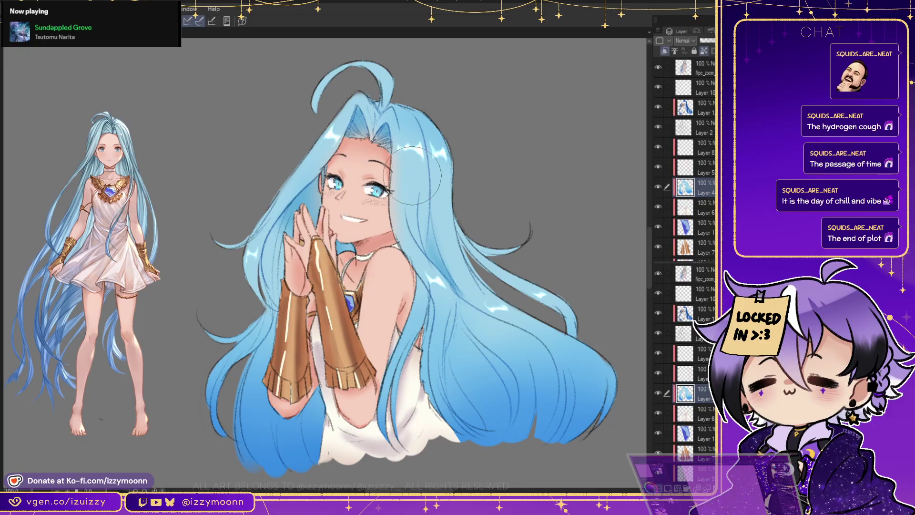
{"action": "key", "text": "ctrl+shift+e"}
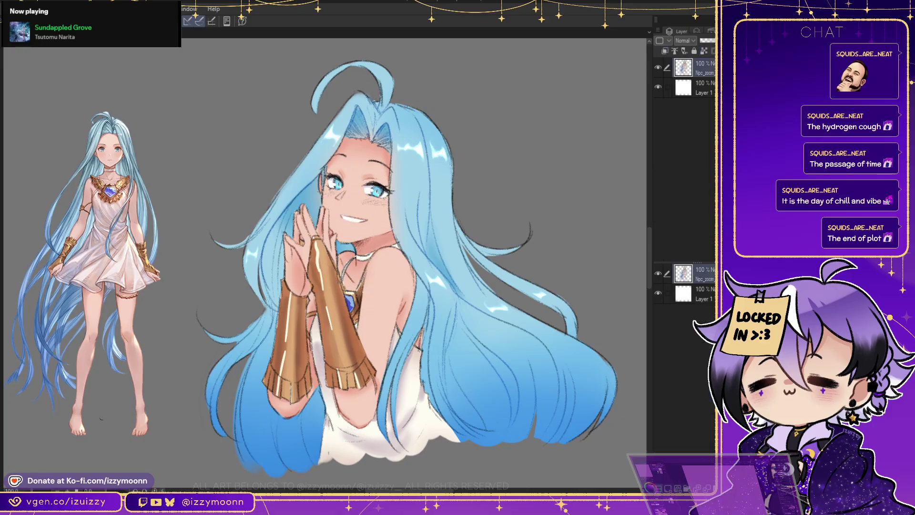
{"action": "key", "text": "ctrl+z"}
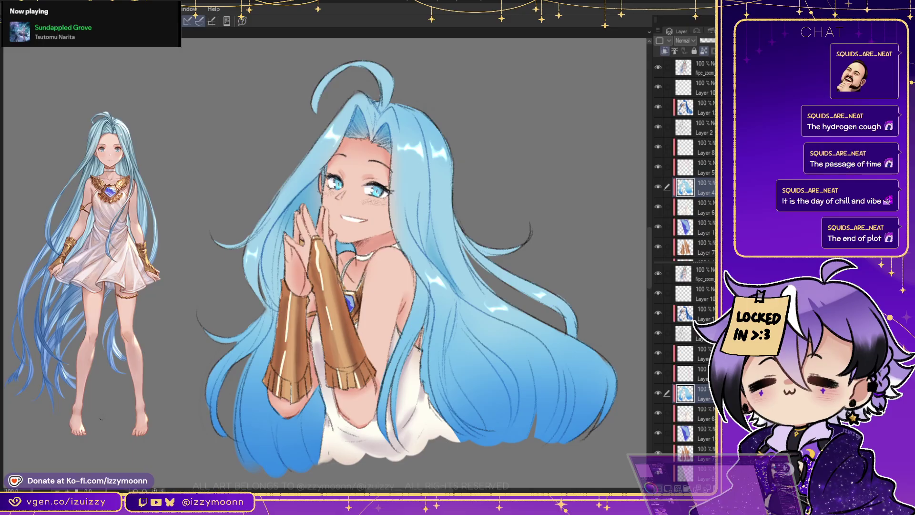
Paint a soft pink blush across the cheeks and nose on a new clipped layer above the skin base
{"action": "key", "text": "ctrl+shift+n"}
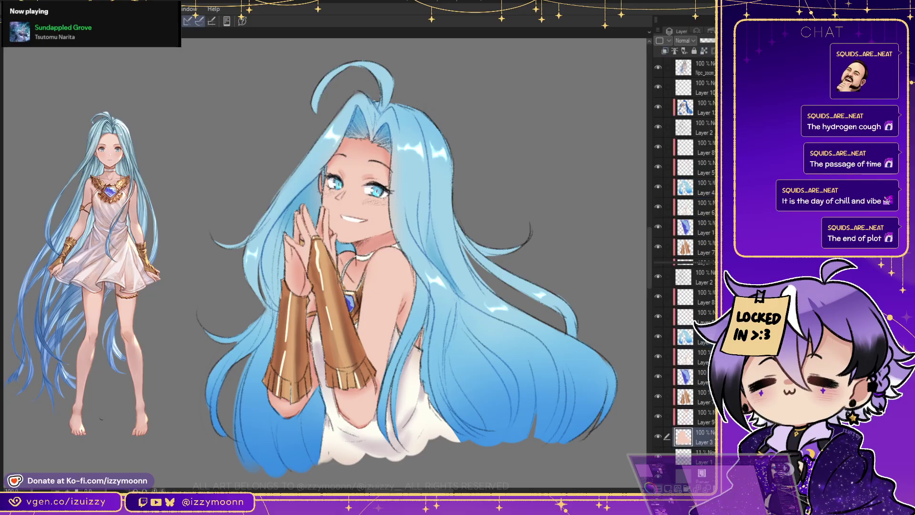
{"action": "mouse_move", "coordinate": [373, 202]}
{"action": "left_mouse_down"}
{"action": "mouse_move", "coordinate": [381, 204]}
{"action": "mouse_move", "coordinate": [330, 188]}
{"action": "left_mouse_up"}
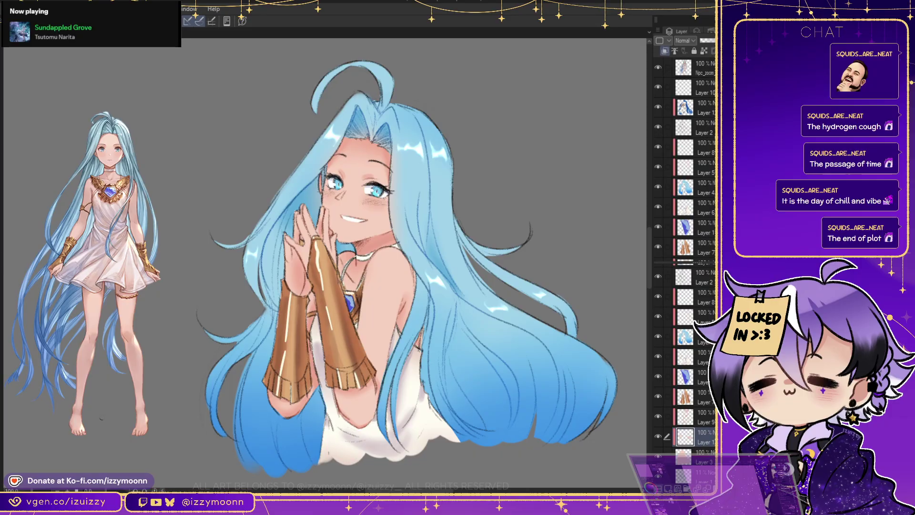
{"action": "left_click_drag", "start_coordinate": [687, 417], "coordinate": [687, 260]}
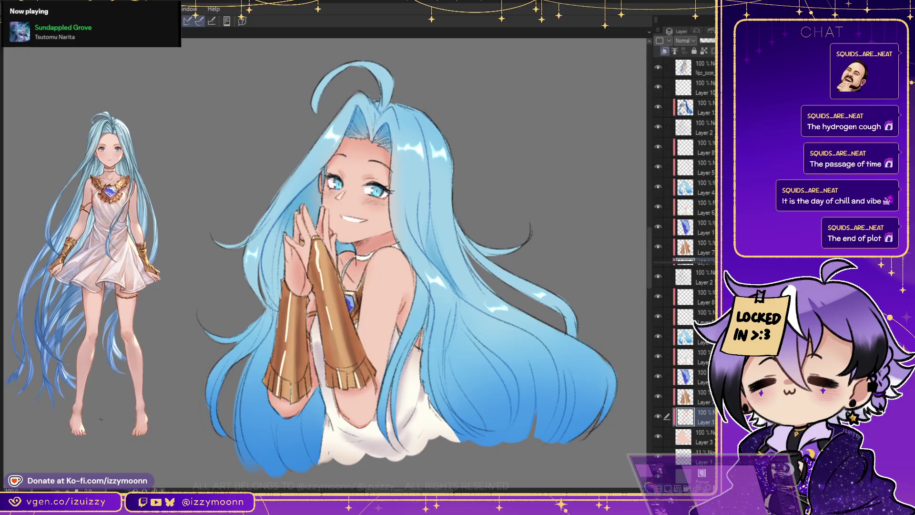
Draw thin light blue flyaway strands along both outer sides of the hair on the layer above the line art
{"action": "left_click", "coordinate": [446, 189], "text": "ctrl"}
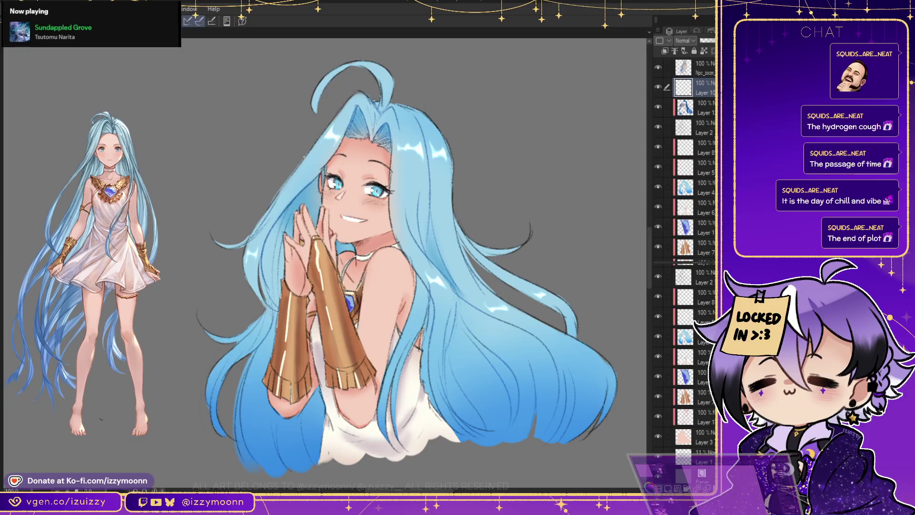
{"action": "left_click_drag", "start_coordinate": [305, 155], "coordinate": [248, 227]}
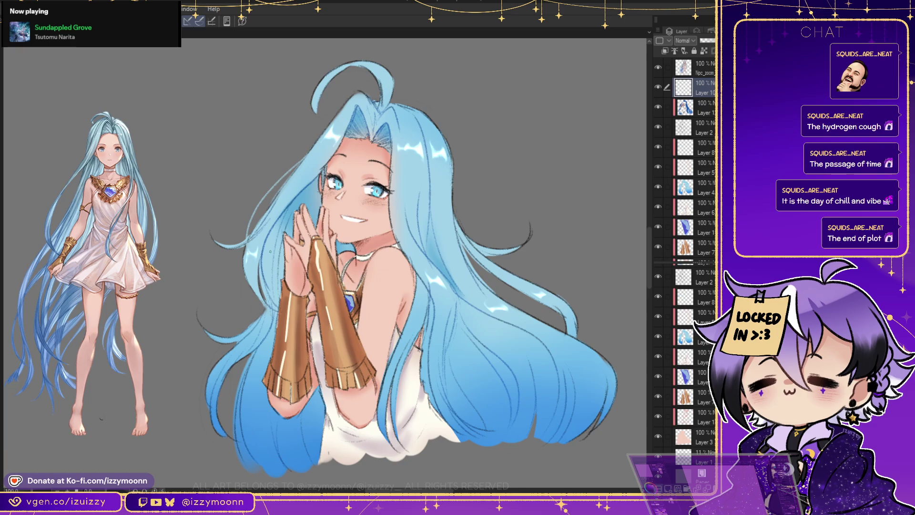
{"action": "left_click_drag", "start_coordinate": [467, 248], "coordinate": [514, 301]}
{"action": "left_click_drag", "start_coordinate": [452, 183], "coordinate": [491, 248]}
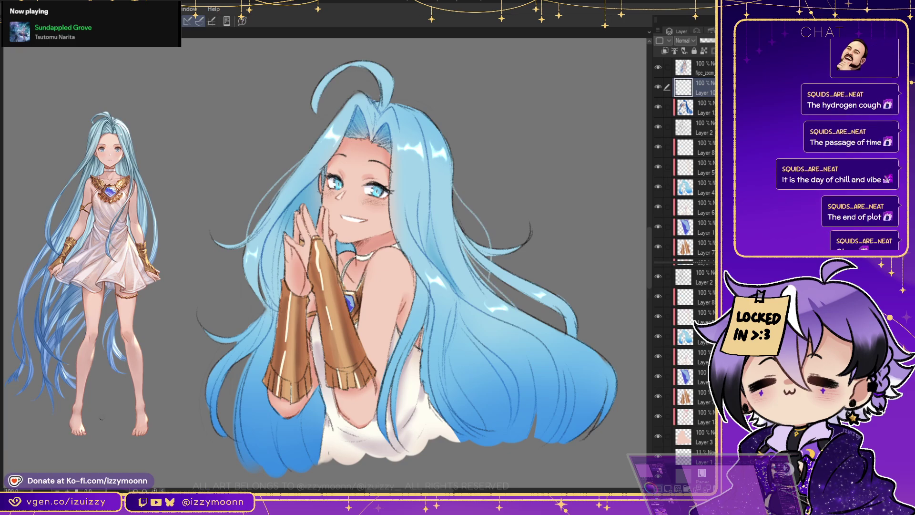
{"action": "left_click_drag", "start_coordinate": [452, 191], "coordinate": [491, 293]}
{"action": "key", "text": "ctrl+z"}
{"action": "left_click_drag", "start_coordinate": [452, 185], "coordinate": [479, 246]}
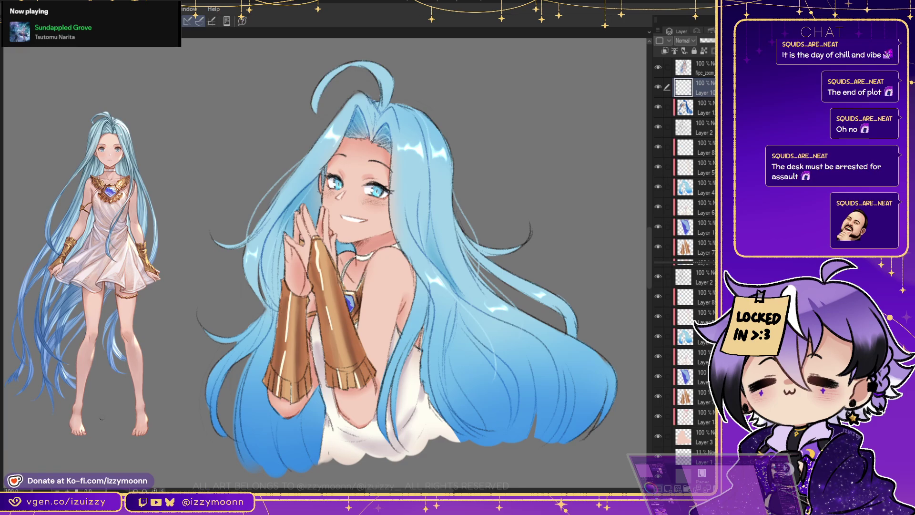
Add fine light blue strands at the lower-left hair ends and the lower-right outer edge, and check the drawing mirrored
{"action": "left_click_drag", "start_coordinate": [263, 399], "coordinate": [252, 451]}
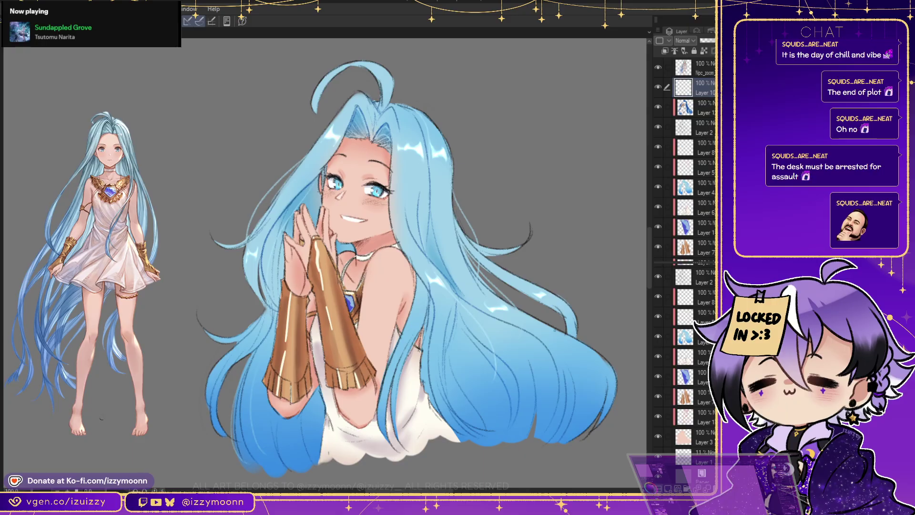
{"action": "mouse_move", "coordinate": [594, 347]}
{"action": "left_mouse_down"}
{"action": "mouse_move", "coordinate": [625, 379]}
{"action": "mouse_move", "coordinate": [613, 414]}
{"action": "left_mouse_up"}
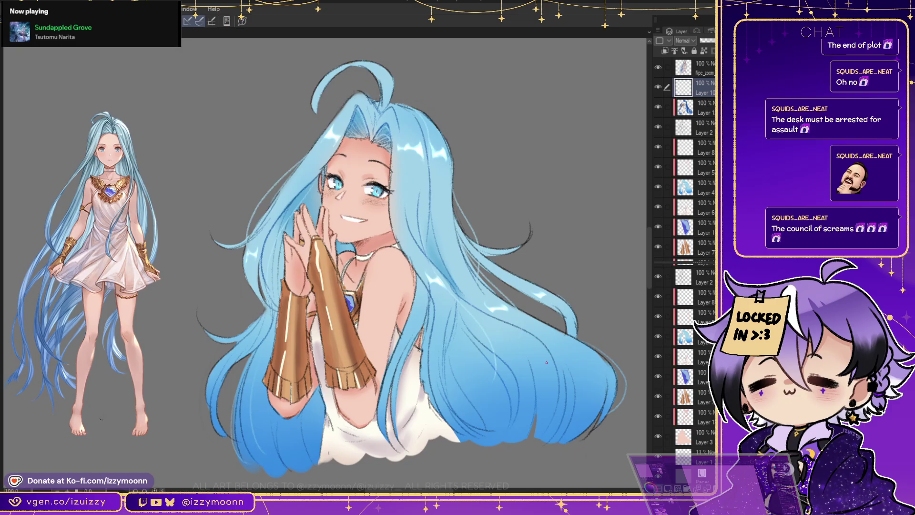
{"action": "key", "text": "h"}
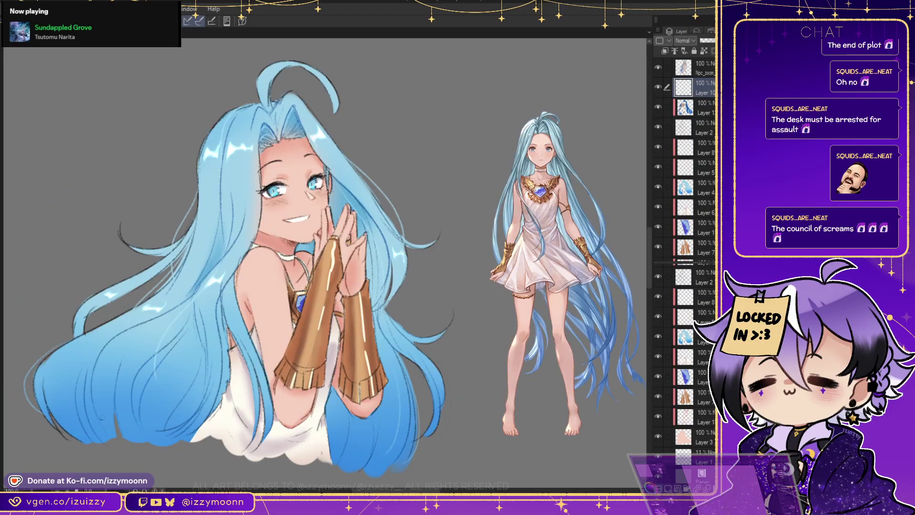
{"action": "key", "text": "h"}
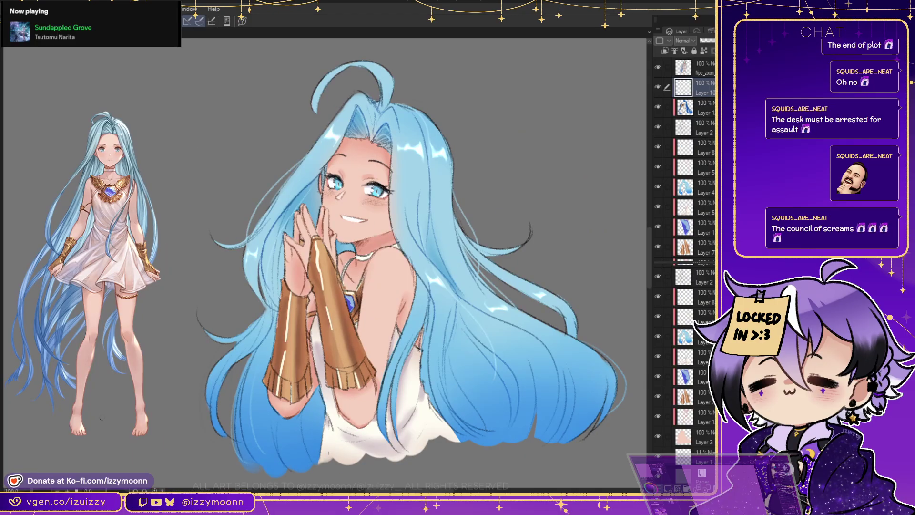
Refine the coloured line tints, and touch up the blue of the lower-left hair tips on the hair colour layer
{"action": "key", "text": "minus"}
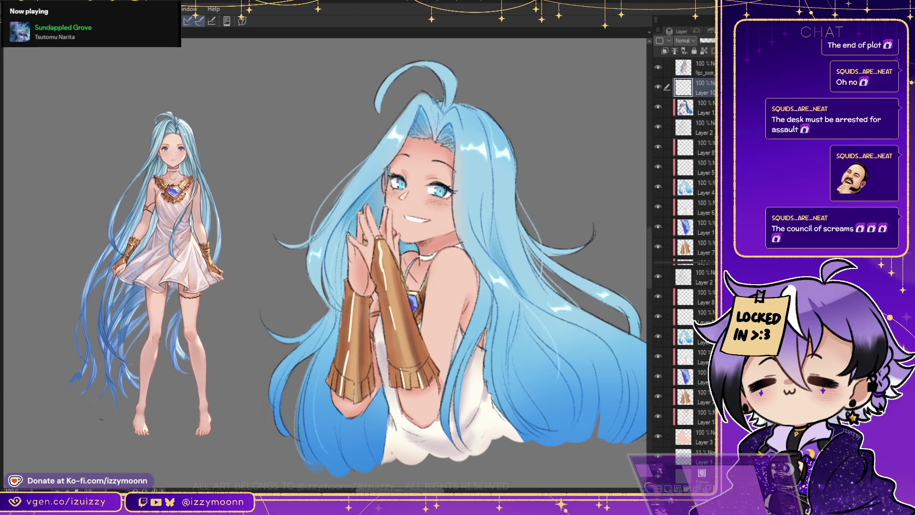
{"action": "key", "text": "alt+bracketleft"}
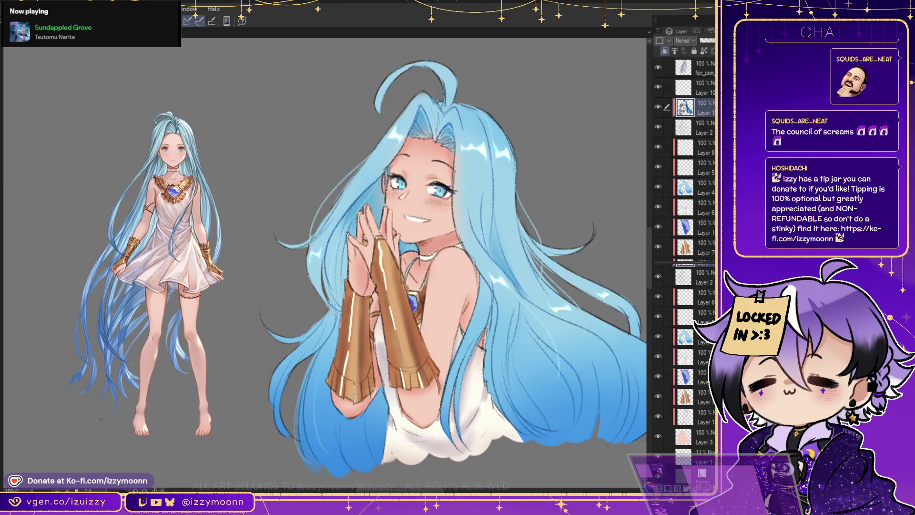
{"action": "scroll", "coordinate": [686, 371], "scroll_direction": "up", "scroll_amount": 3}
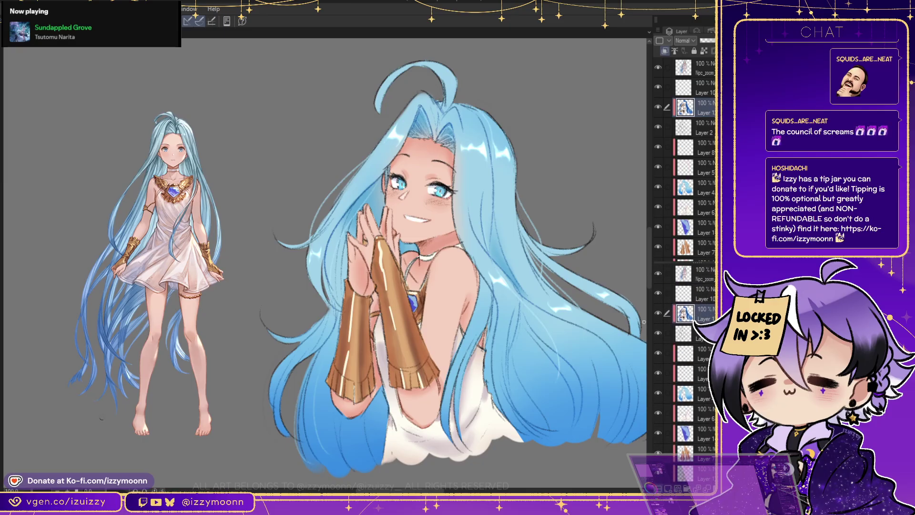
{"action": "left_click_drag", "start_coordinate": [429, 238], "coordinate": [366, 238]}
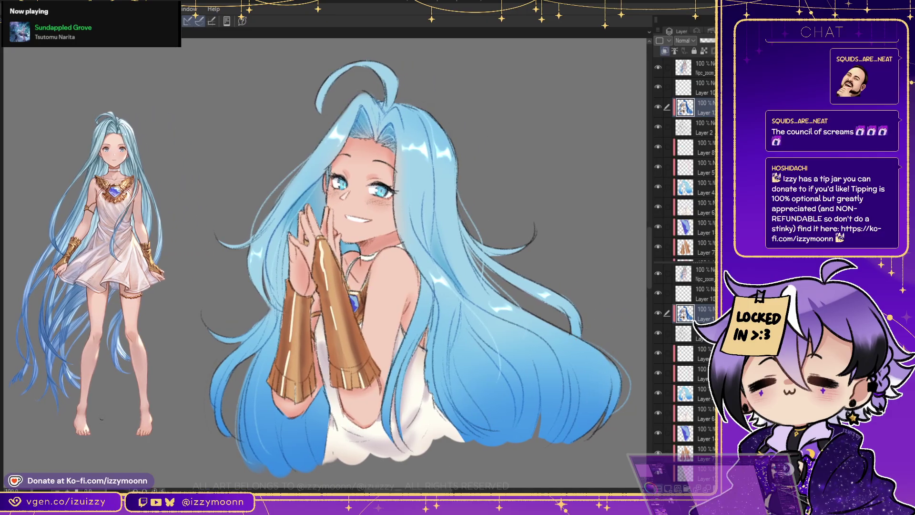
{"action": "left_click", "coordinate": [705, 188]}
{"action": "left_click_drag", "start_coordinate": [257, 465], "coordinate": [249, 434]}
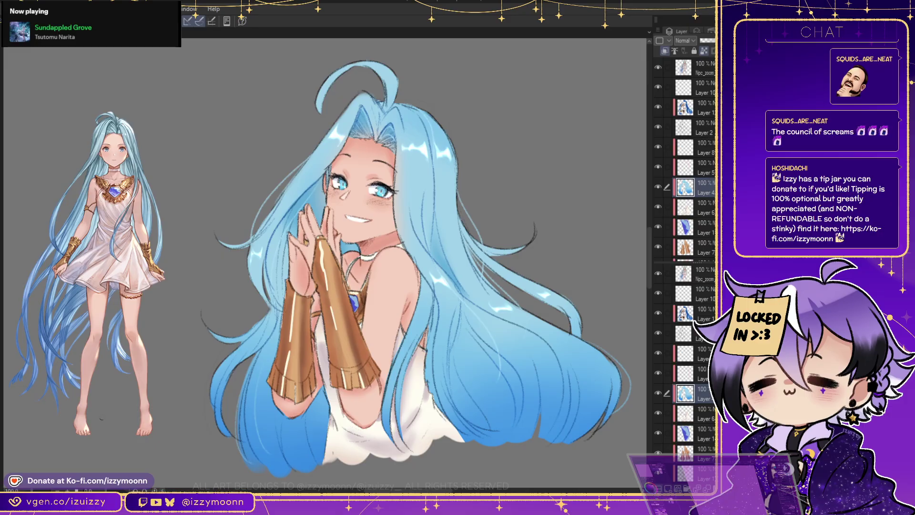
Merge the skin base and all the colour layers clipped above it into a single layer beneath the line art
{"action": "scroll", "coordinate": [691, 372], "scroll_direction": "down", "scroll_amount": 2}
{"action": "scroll", "coordinate": [692, 372], "scroll_direction": "up", "scroll_amount": 2}
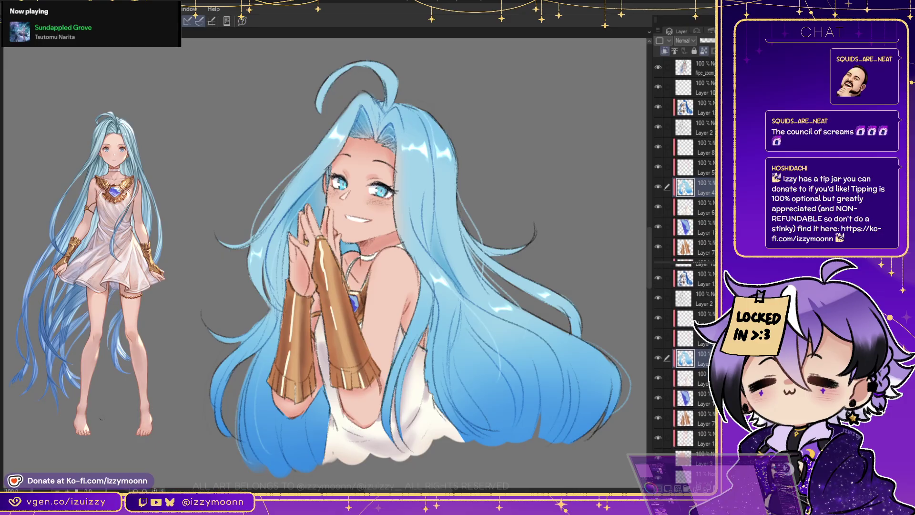
{"action": "scroll", "coordinate": [694, 372], "scroll_direction": "down", "scroll_amount": 2}
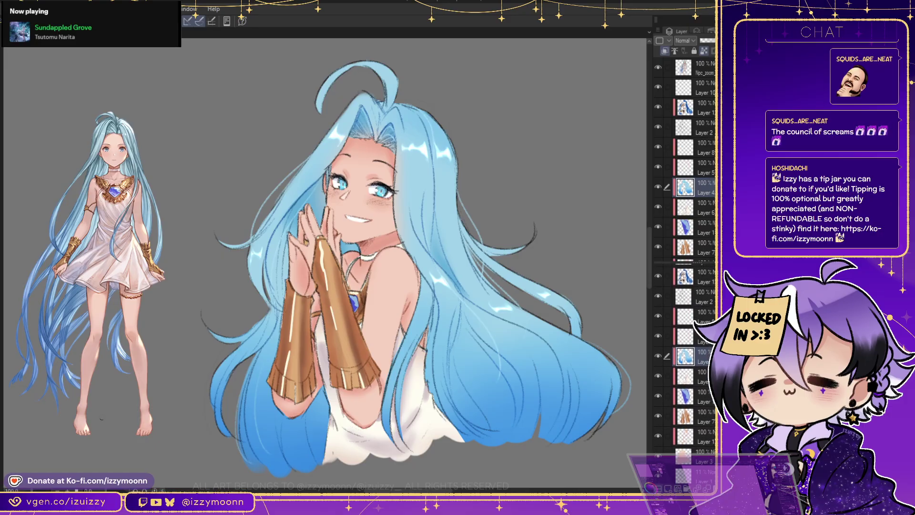
{"action": "left_click", "coordinate": [696, 455]}
{"action": "left_click_drag", "start_coordinate": [667, 435], "coordinate": [667, 316]}
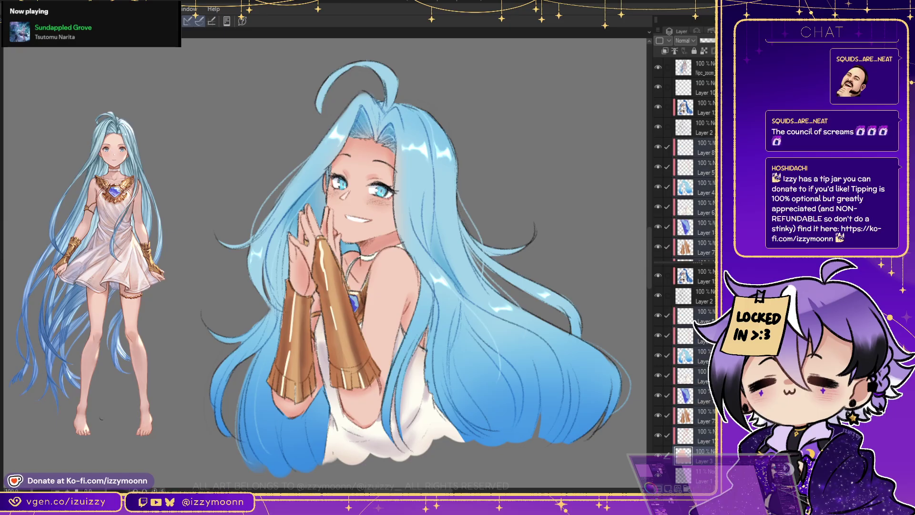
{"action": "key", "text": "shift+alt+e"}
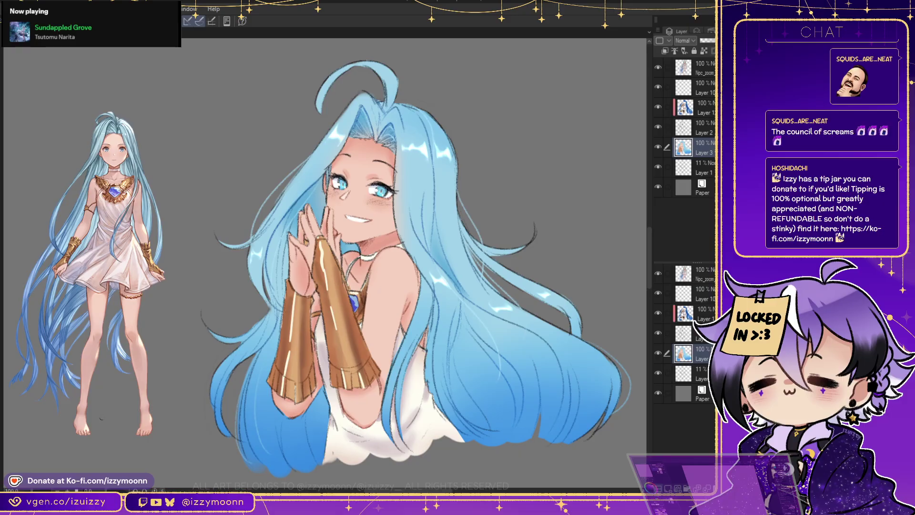
Raise the rough sketch layer to 100% opacity and show it alone, followed by the uncoloured line art alone
{"action": "left_click", "coordinate": [698, 374]}
{"action": "left_click_drag", "start_coordinate": [658, 146], "coordinate": [658, 87]}
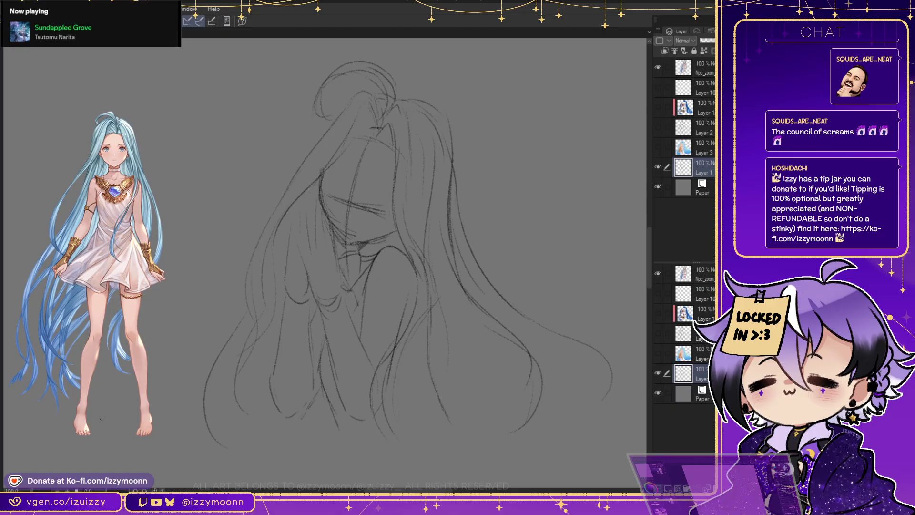
{"action": "left_click", "coordinate": [658, 167]}
{"action": "left_click", "coordinate": [658, 126]}
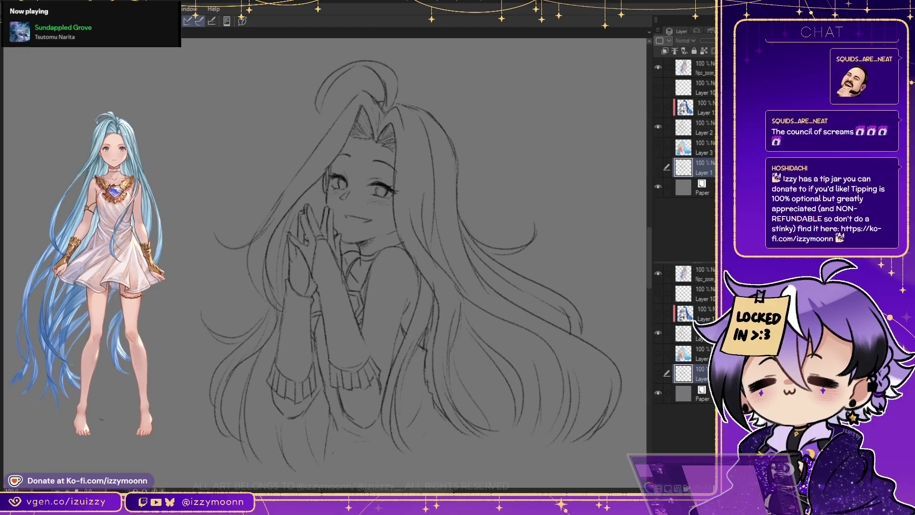
Show the merged colour layer, the line tints and the flyaway strands again with the line art
{"action": "left_click", "coordinate": [658, 147]}
{"action": "left_click", "coordinate": [658, 106]}
{"action": "left_click", "coordinate": [658, 86]}
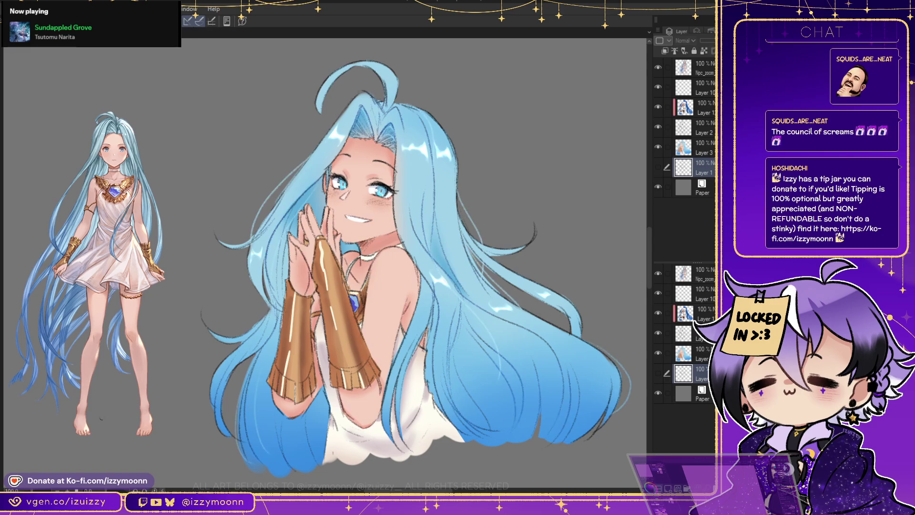
Show the rough sketch layer on its own, and bring the line art and colour layers back over it
{"action": "left_click", "coordinate": [658, 166]}
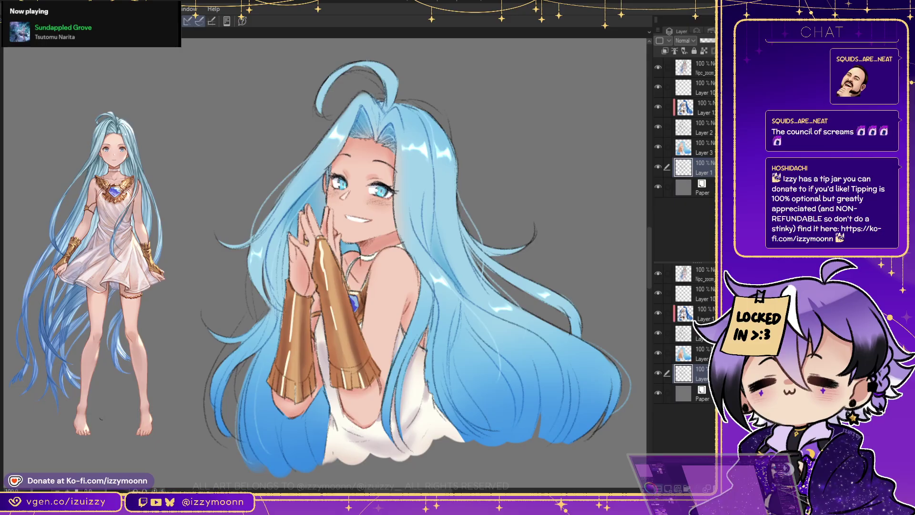
{"action": "left_click_drag", "start_coordinate": [657, 146], "coordinate": [658, 87]}
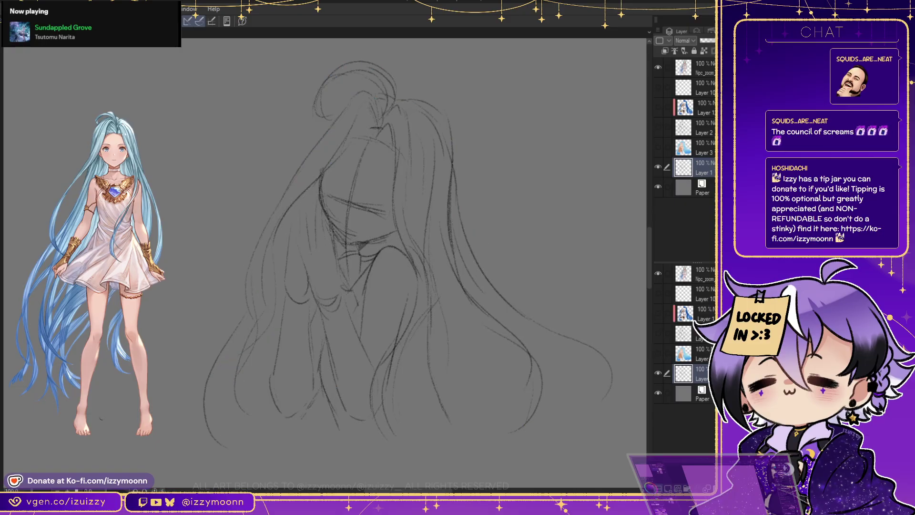
{"action": "left_click_drag", "start_coordinate": [658, 146], "coordinate": [658, 86]}
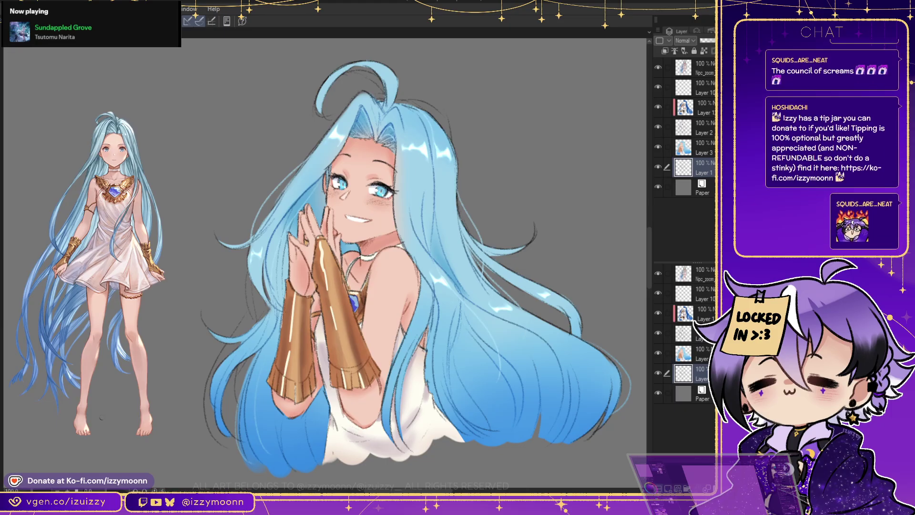
Hide the rough sketch, view the tinted line art without the merged colour layer, and show the colours again
{"action": "key", "text": "ctrl+z"}
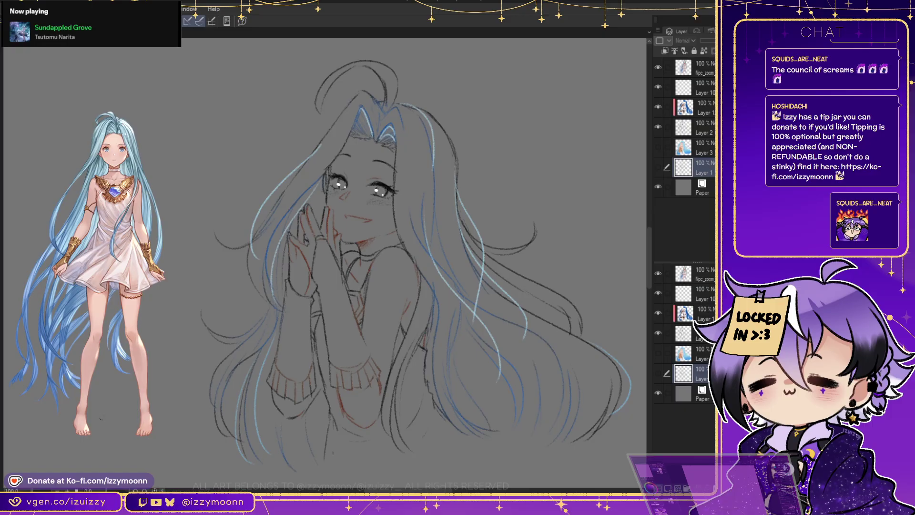
{"action": "key", "text": "ctrl+y"}
{"action": "key", "text": "ctrl+y"}
{"action": "key", "text": "ctrl+z"}
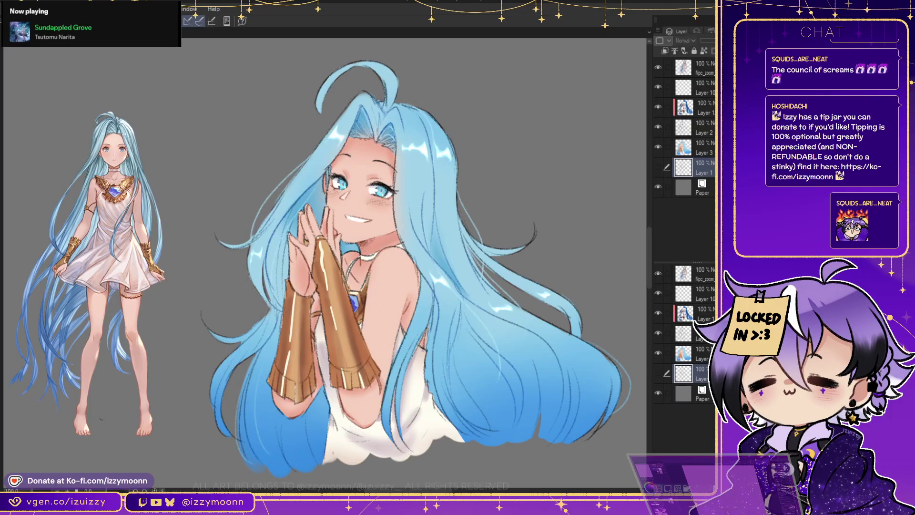
Group the flyaway strands, line art, line tints and merged colour layers into one folder
{"action": "key", "text": "ctrl+z"}
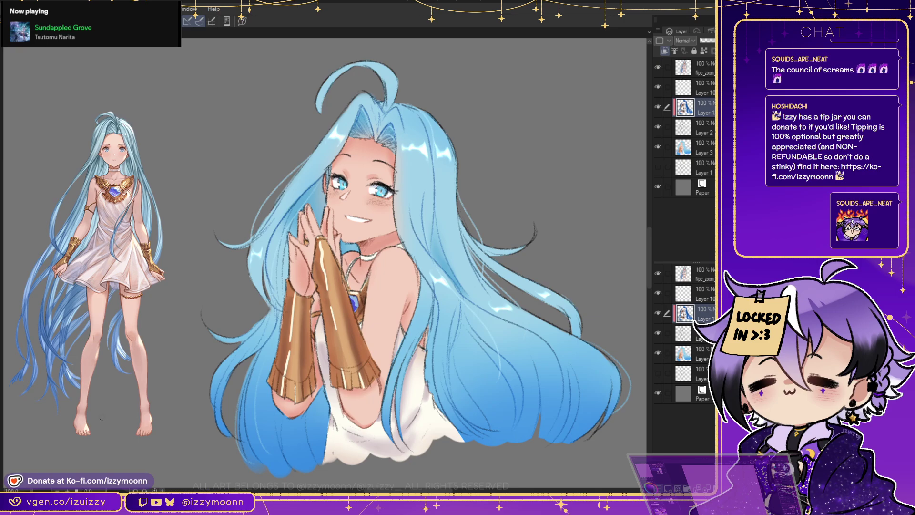
{"action": "key", "text": "ctrl+z"}
{"action": "key", "text": "ctrl+z"}
{"action": "key", "text": "ctrl+z"}
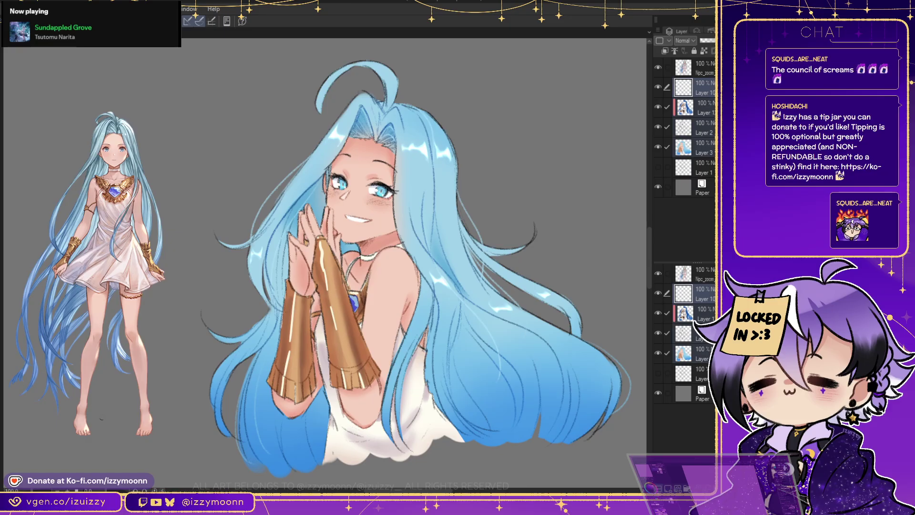
Add a white border effect around the folder's artwork and reduce its edge thickness to a thin outline
{"action": "key", "text": "F7"}
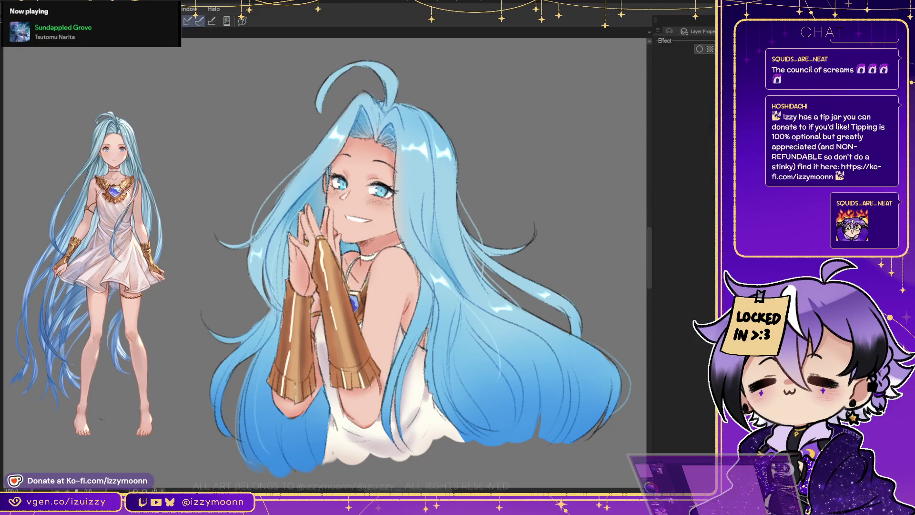
{"action": "left_click", "coordinate": [699, 49]}
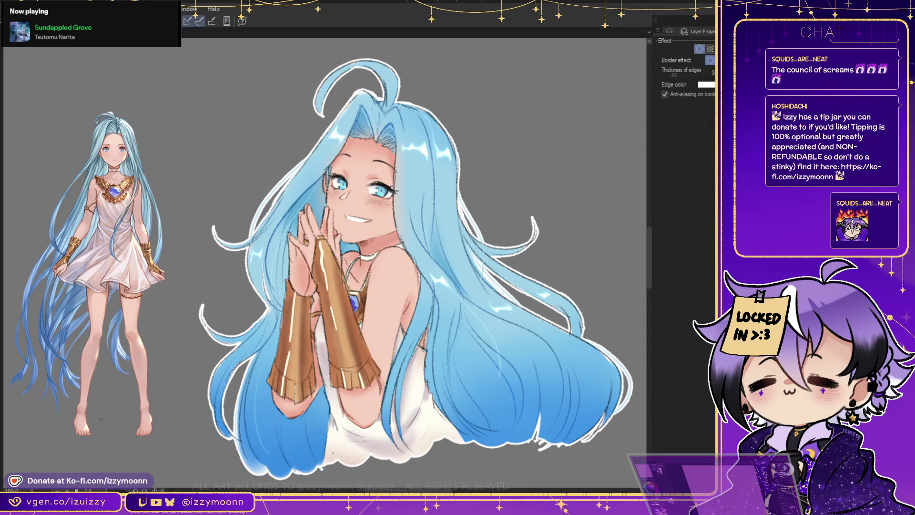
{"action": "left_click", "coordinate": [673, 75]}
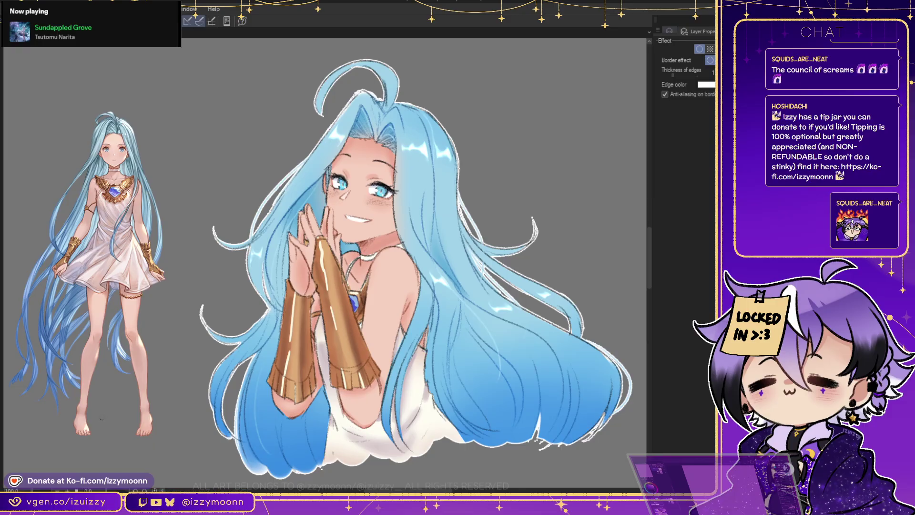
{"action": "left_click", "coordinate": [669, 31]}
{"action": "scroll", "coordinate": [490, 405], "scroll_direction": "down", "scroll_amount": 3}
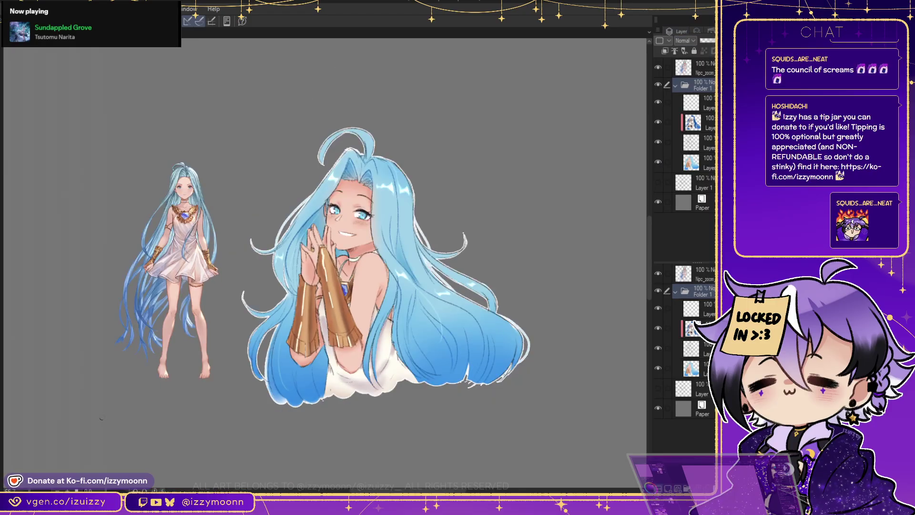
{"action": "scroll", "coordinate": [439, 295], "scroll_direction": "down", "scroll_amount": 2}
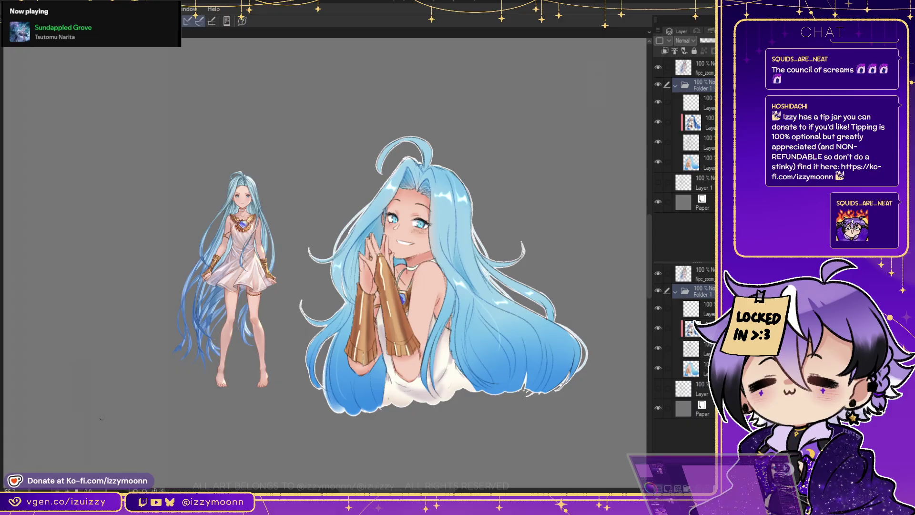
Move the hidden rough sketch layer into the folder, beneath the merged colour layer
{"action": "left_click", "coordinate": [699, 183]}
{"action": "left_click_drag", "start_coordinate": [698, 182], "coordinate": [698, 174]}
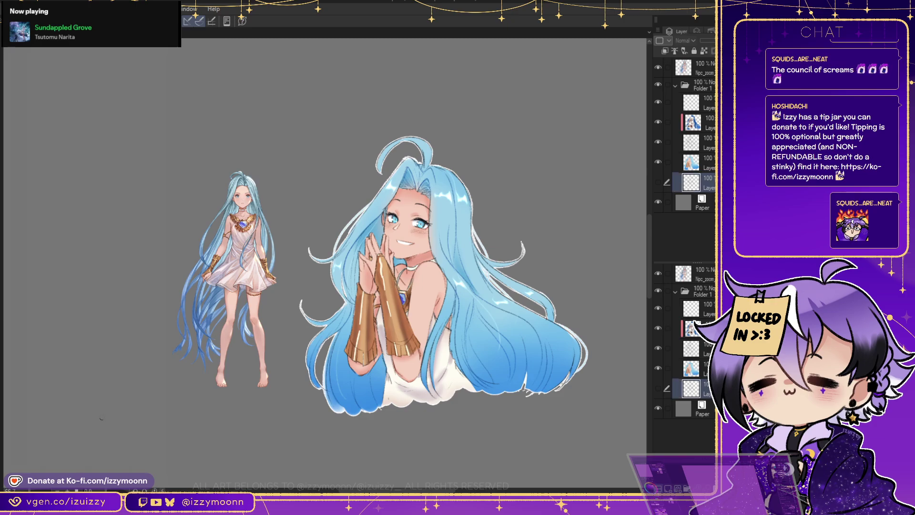
{"action": "left_click", "coordinate": [698, 85]}
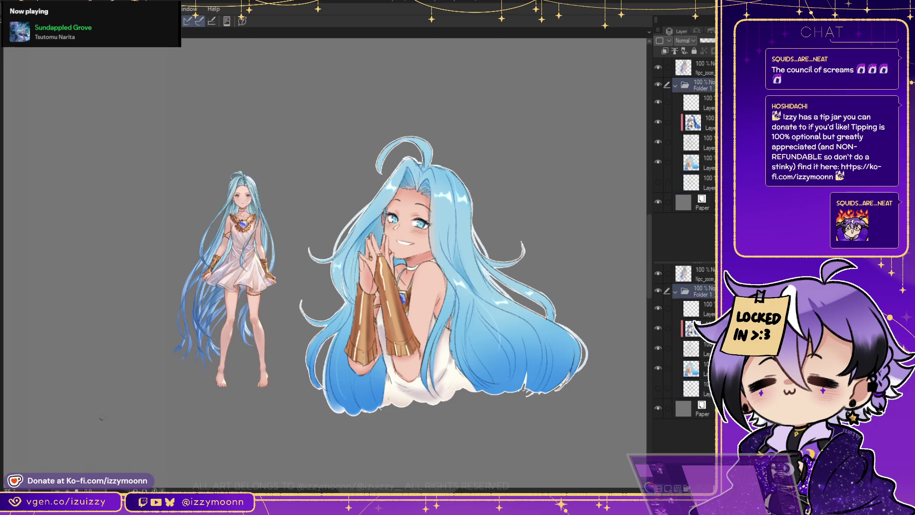
{"action": "key", "text": "ctrl+e"}
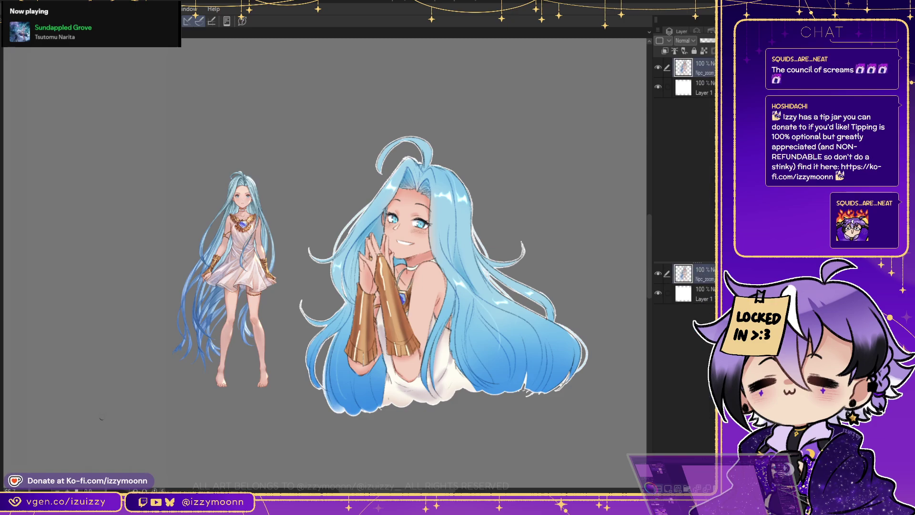
{"action": "key", "text": "ctrl+z"}
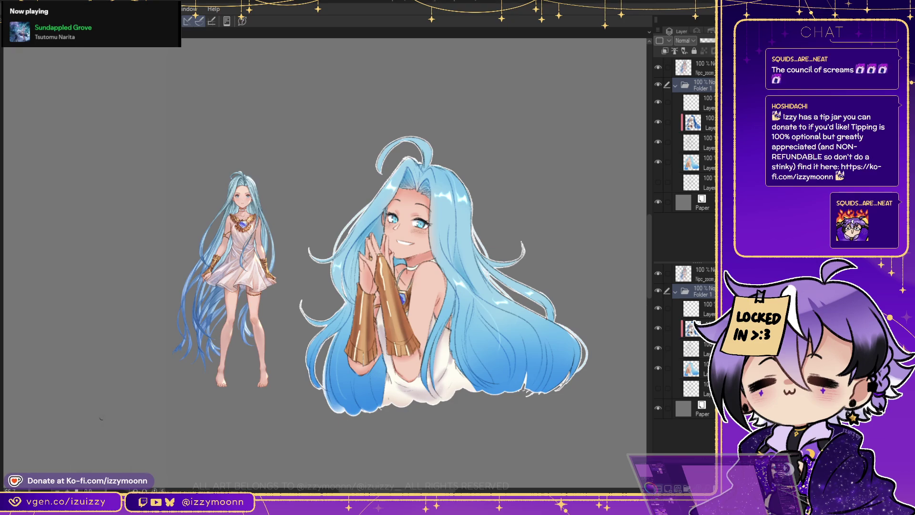
Look at the archive canvas with the dated sketch folders, and return to the blank canvas
{"action": "key", "text": "ctrl+Tab"}
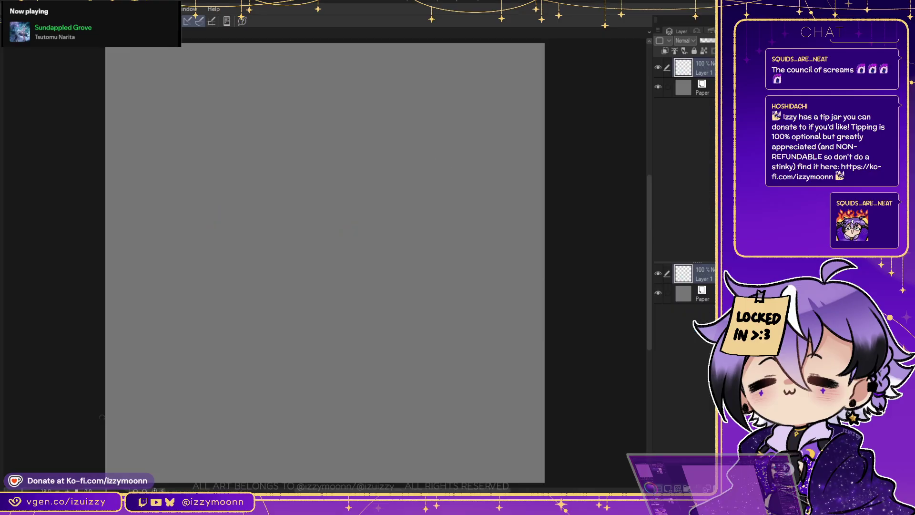
{"action": "key", "text": "ctrl+Tab"}
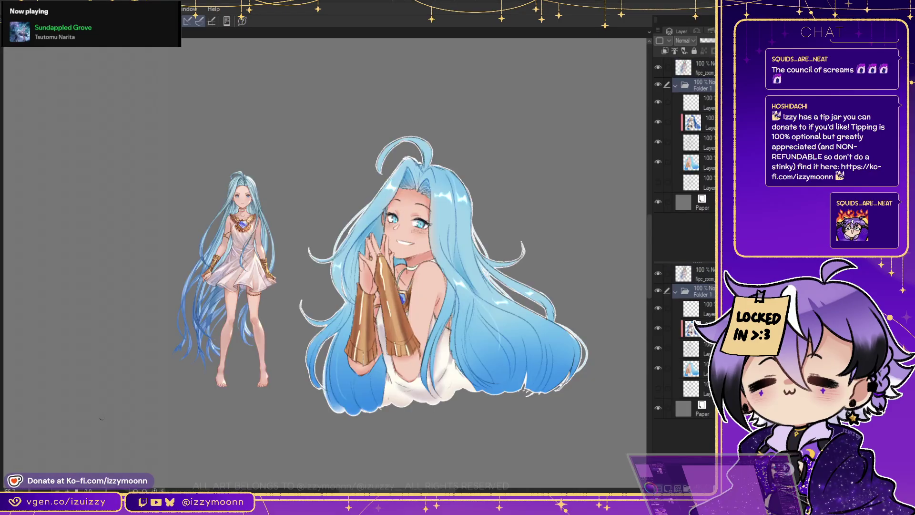
{"action": "key", "text": "ctrl+Tab"}
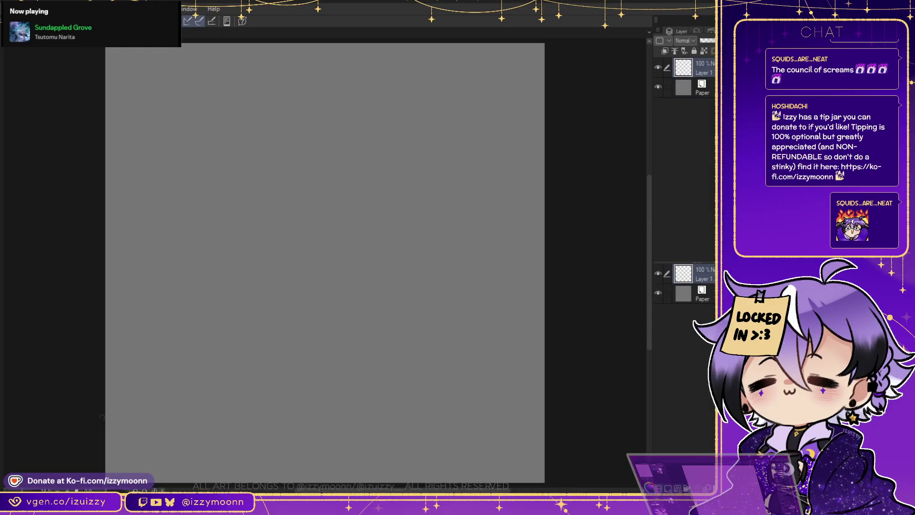
{"action": "key", "text": "ctrl+Tab"}
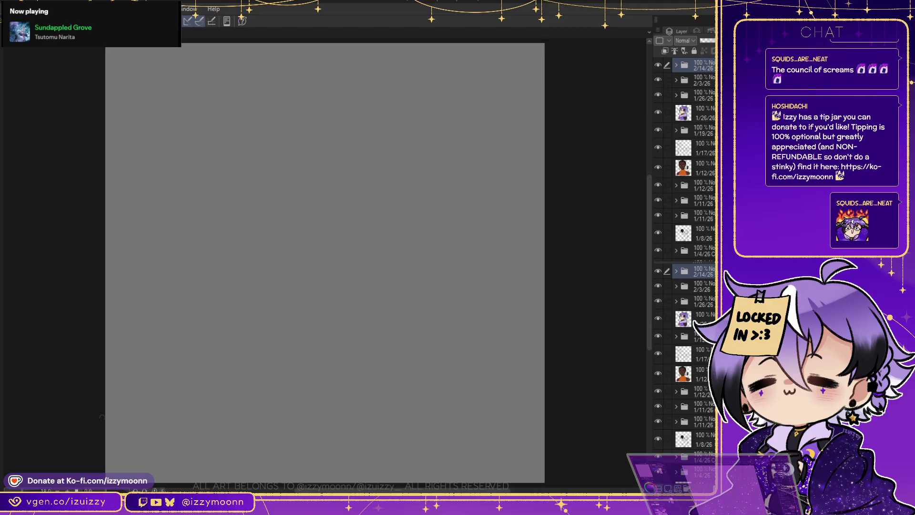
{"action": "left_click", "coordinate": [701, 113]}
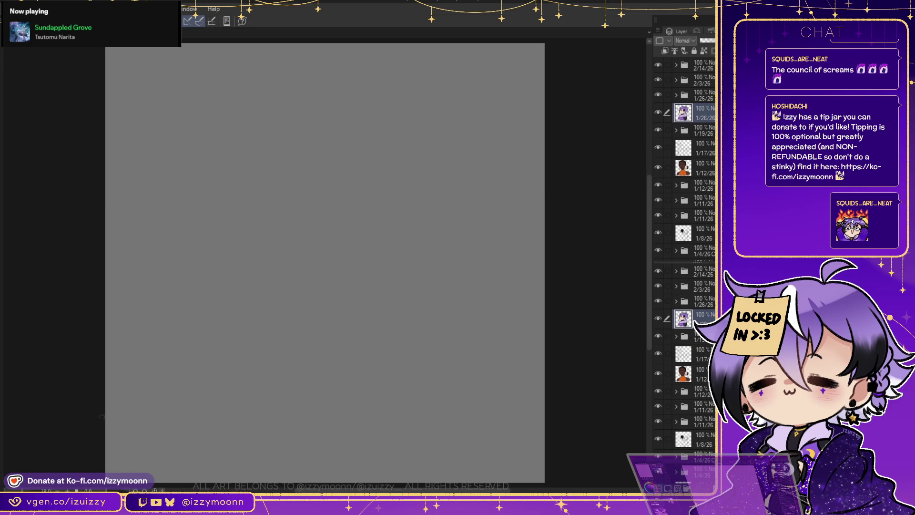
{"action": "key", "text": "ctrl+z"}
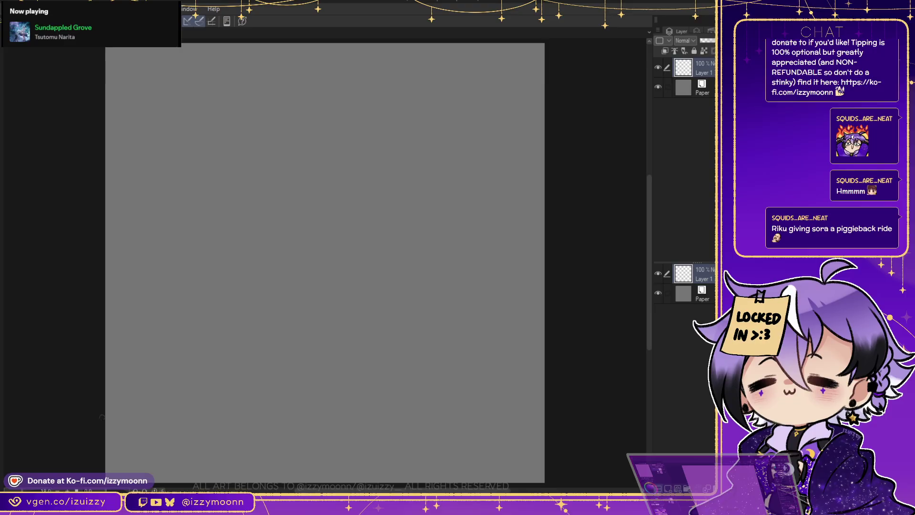
{"action": "key", "text": "ctrl+alt+0"}
{"action": "key", "text": "ctrl+minus"}
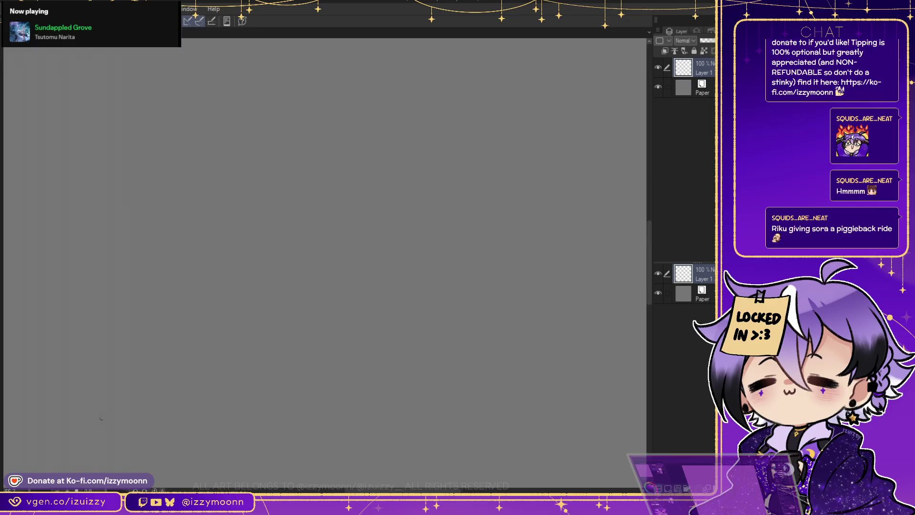
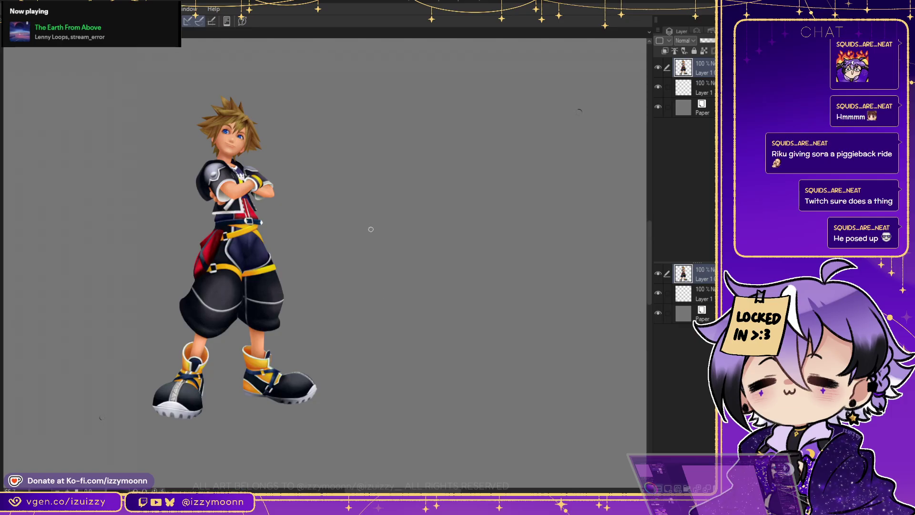
Draw a black arrow pointing at the spiky-haired reference character and handwrite "SMOL KEY BOY" beside it
{"action": "left_click_drag", "start_coordinate": [334, 155], "coordinate": [382, 167]}
{"action": "left_click_drag", "start_coordinate": [319, 172], "coordinate": [345, 189]}
{"action": "mouse_move", "coordinate": [422, 145]}
{"action": "left_mouse_down"}
{"action": "mouse_move", "coordinate": [406, 165]}
{"action": "mouse_move", "coordinate": [448, 143]}
{"action": "mouse_move", "coordinate": [452, 171]}
{"action": "left_mouse_up"}
{"action": "left_click_drag", "start_coordinate": [470, 141], "coordinate": [507, 162]}
{"action": "left_click_drag", "start_coordinate": [425, 189], "coordinate": [424, 227]}
{"action": "mouse_move", "coordinate": [439, 189]}
{"action": "left_mouse_down"}
{"action": "mouse_move", "coordinate": [429, 205]}
{"action": "mouse_move", "coordinate": [454, 216]}
{"action": "left_mouse_up"}
{"action": "mouse_move", "coordinate": [459, 189]}
{"action": "left_mouse_down"}
{"action": "mouse_move", "coordinate": [459, 219]}
{"action": "mouse_move", "coordinate": [473, 186]}
{"action": "left_mouse_up"}
{"action": "left_click_drag", "start_coordinate": [457, 206], "coordinate": [470, 204]}
{"action": "left_click_drag", "start_coordinate": [459, 219], "coordinate": [491, 206]}
{"action": "left_click_drag", "start_coordinate": [499, 188], "coordinate": [483, 235]}
{"action": "mouse_move", "coordinate": [435, 258]}
{"action": "left_mouse_down"}
{"action": "mouse_move", "coordinate": [436, 296]}
{"action": "mouse_move", "coordinate": [437, 275]}
{"action": "left_mouse_up"}
{"action": "left_click_drag", "start_coordinate": [438, 274], "coordinate": [434, 295]}
{"action": "left_click_drag", "start_coordinate": [470, 254], "coordinate": [491, 279]}
{"action": "left_click_drag", "start_coordinate": [500, 254], "coordinate": [492, 296]}
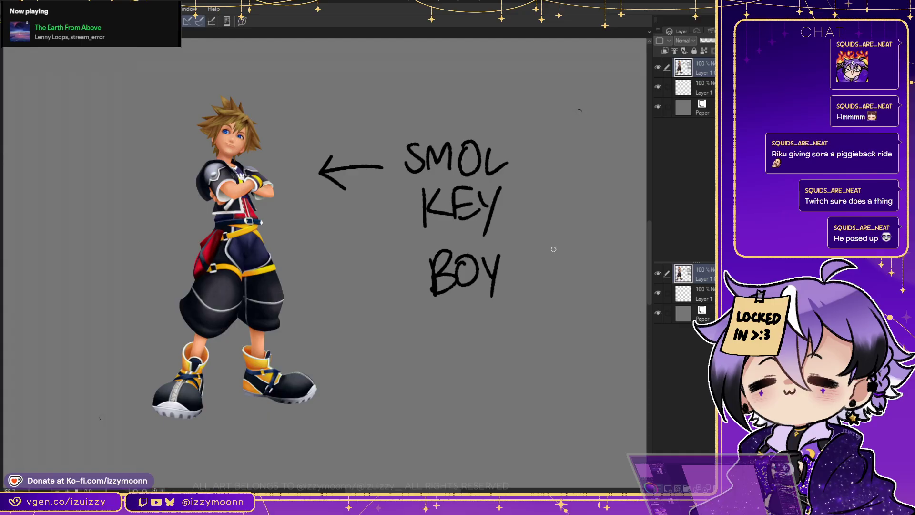
Undo the handwritten words beside the arrow, leaving the arrow in place
{"action": "key", "text": "ctrl+z"}
{"action": "key", "text": "ctrl+z"}
{"action": "key", "text": "ctrl+z"}
{"action": "key", "text": "ctrl+z"}
{"action": "key", "text": "ctrl+z"}
{"action": "key", "text": "ctrl+z"}
{"action": "key", "text": "ctrl+z"}
{"action": "key", "text": "ctrl+z"}
{"action": "key", "text": "ctrl+z"}
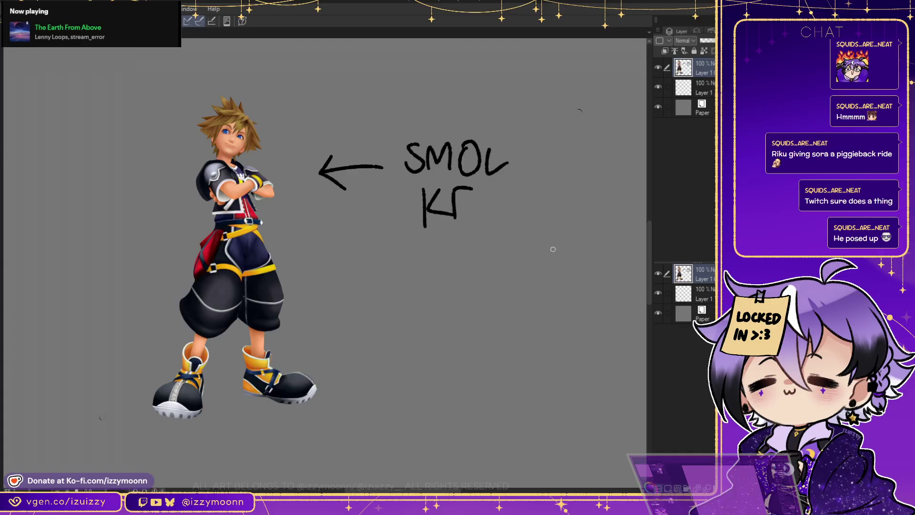
{"action": "key", "text": "ctrl+z"}
{"action": "key", "text": "ctrl+z"}
{"action": "key", "text": "ctrl+z"}
{"action": "key", "text": "ctrl+z"}
{"action": "key", "text": "ctrl+z"}
{"action": "key", "text": "ctrl+z"}
{"action": "key", "text": "ctrl+z"}
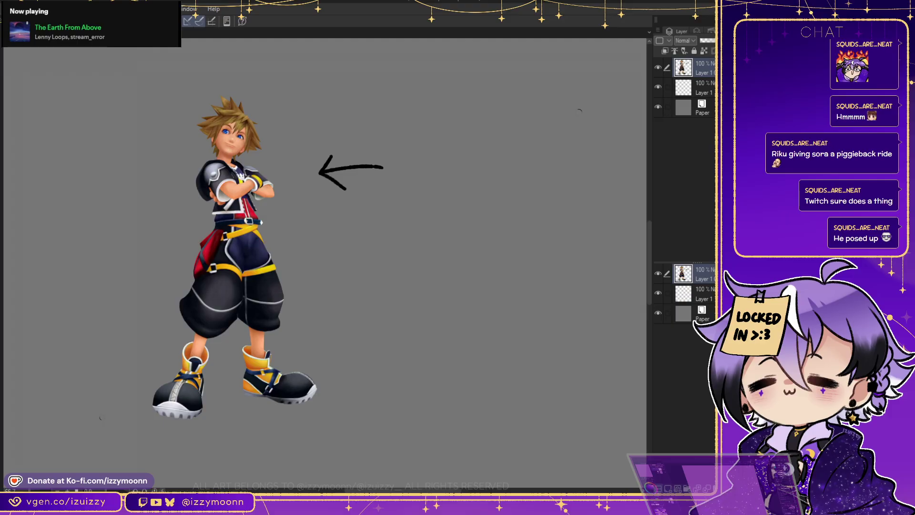
Doodle a small key, a pointing hand and a little squid in a row beside the arrow
{"action": "left_click_drag", "start_coordinate": [429, 167], "coordinate": [427, 172]}
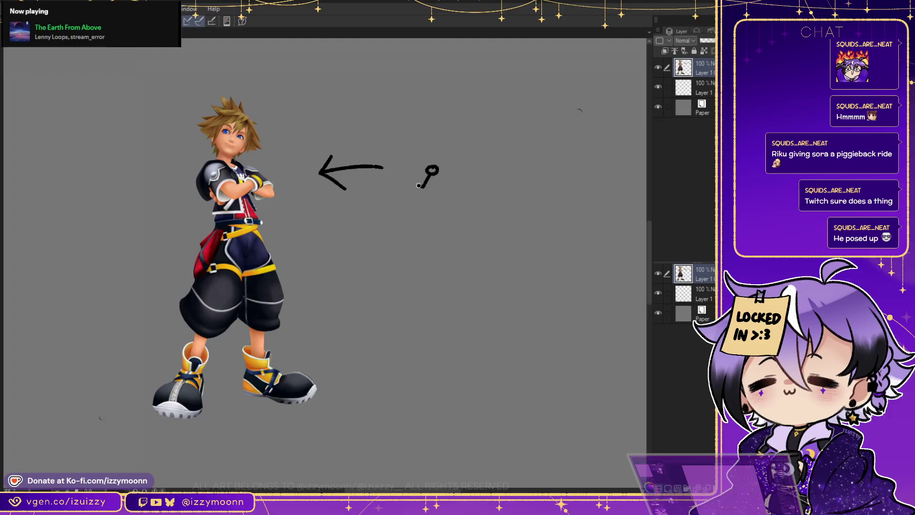
{"action": "mouse_move", "coordinate": [481, 172]}
{"action": "left_mouse_down"}
{"action": "mouse_move", "coordinate": [449, 177]}
{"action": "mouse_move", "coordinate": [473, 189]}
{"action": "mouse_move", "coordinate": [473, 167]}
{"action": "left_mouse_up"}
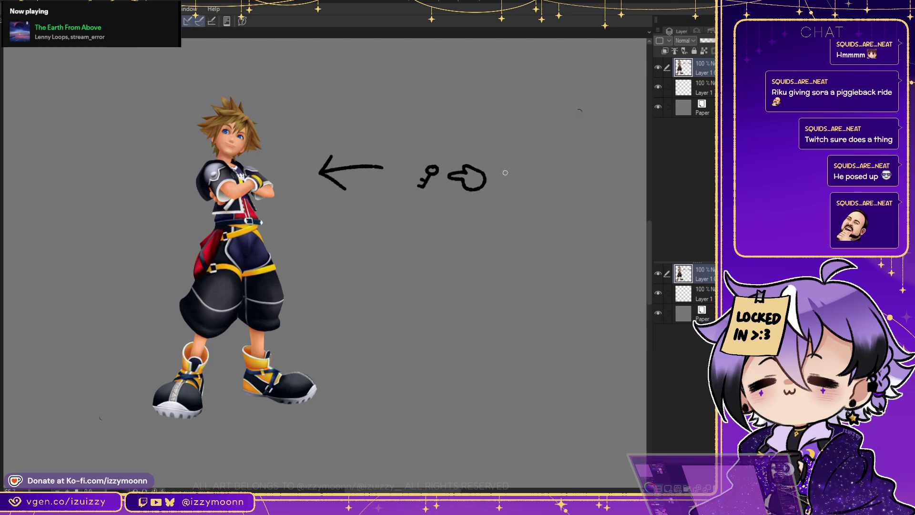
{"action": "mouse_move", "coordinate": [501, 174]}
{"action": "left_mouse_down"}
{"action": "mouse_move", "coordinate": [519, 171]}
{"action": "mouse_move", "coordinate": [499, 183]}
{"action": "mouse_move", "coordinate": [517, 186]}
{"action": "mouse_move", "coordinate": [517, 172]}
{"action": "left_mouse_up"}
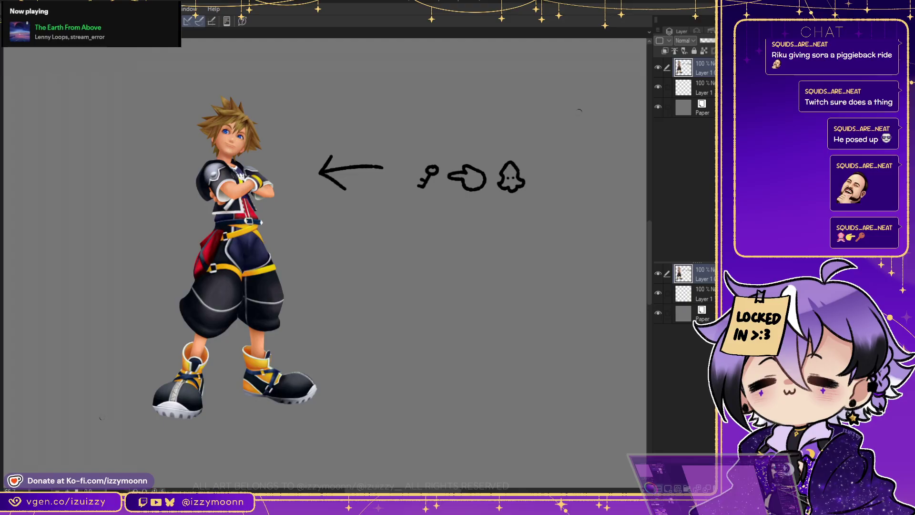
Remove the arrow and doodles, and paste the second reference figure as a new layer above the first reference
{"action": "key", "text": "ctrl+z"}
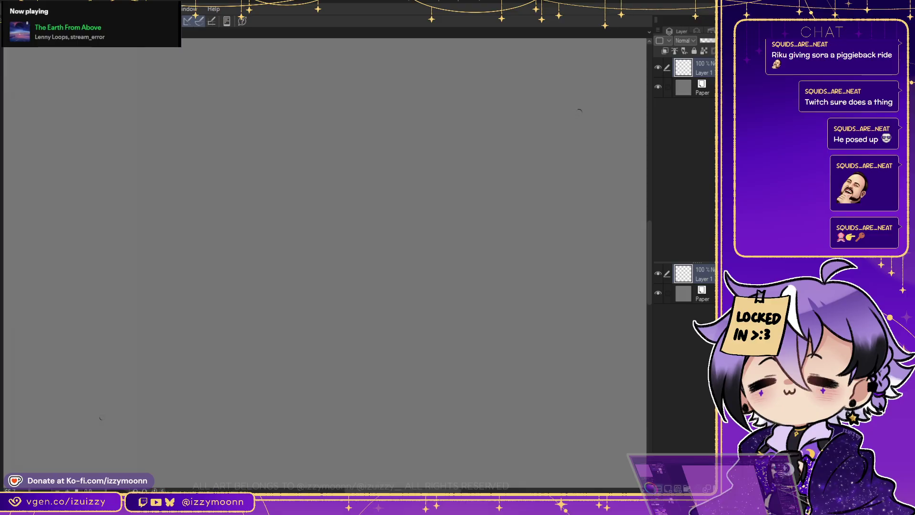
{"action": "key", "text": "ctrl+y"}
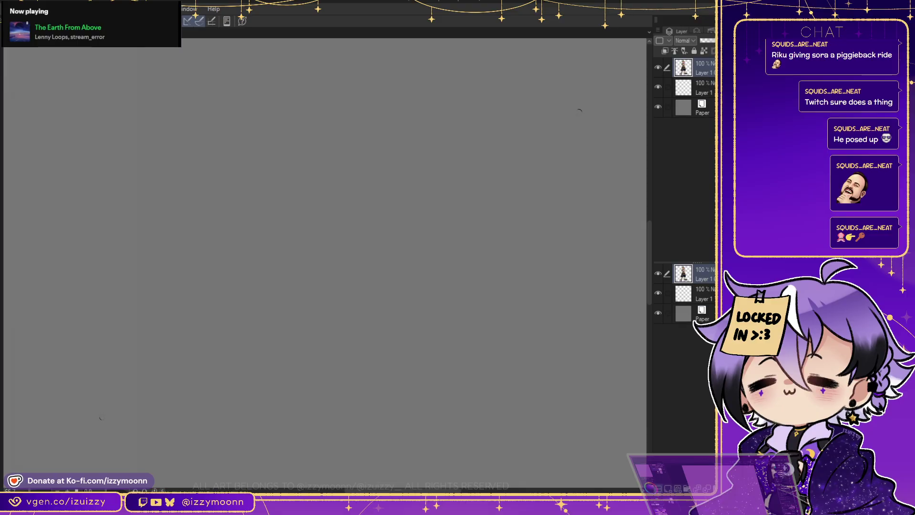
{"action": "key", "text": "ctrl+y"}
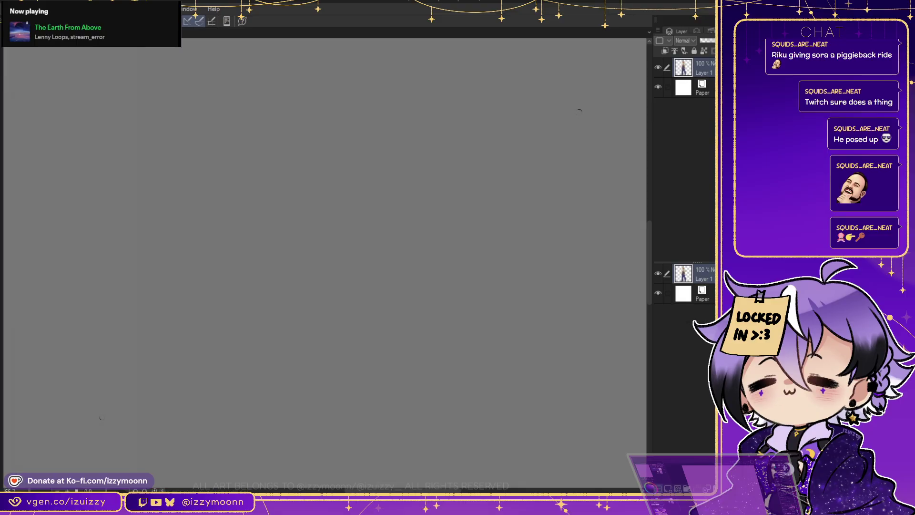
{"action": "key", "text": "ctrl+y"}
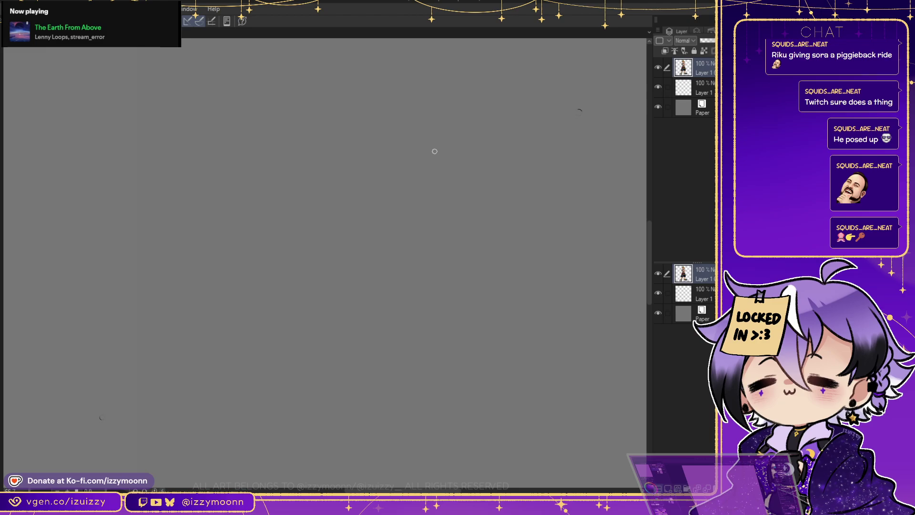
{"action": "key", "text": "ctrl+y"}
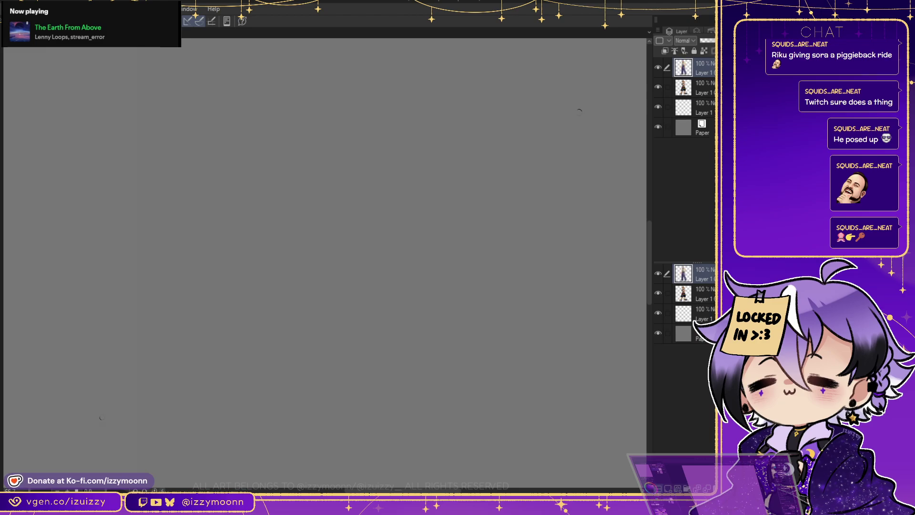
Position the two reference figures side by side with their feet level and move the spiky-haired figure's layer above the long-haired one
{"action": "key", "text": "ctrl+t"}
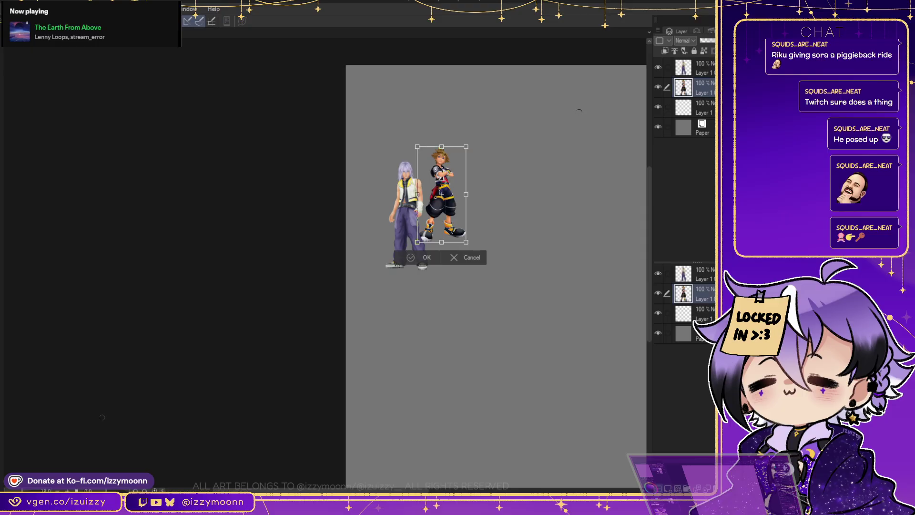
{"action": "key", "text": "Return"}
{"action": "left_click_drag", "start_coordinate": [683, 294], "coordinate": [683, 266]}
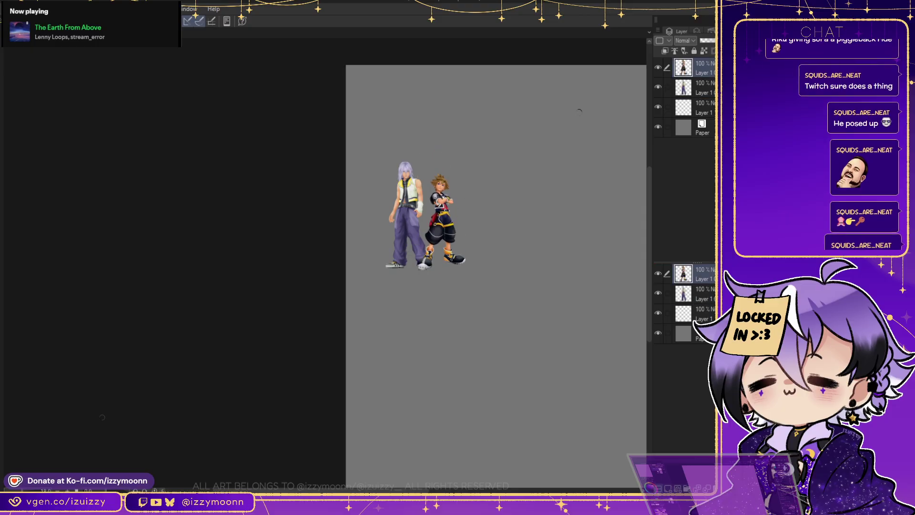
Enlarge the spiky-haired reference slightly and shift it closer so it overlaps the long-haired figure's leg
{"action": "key", "text": "ctrl+t"}
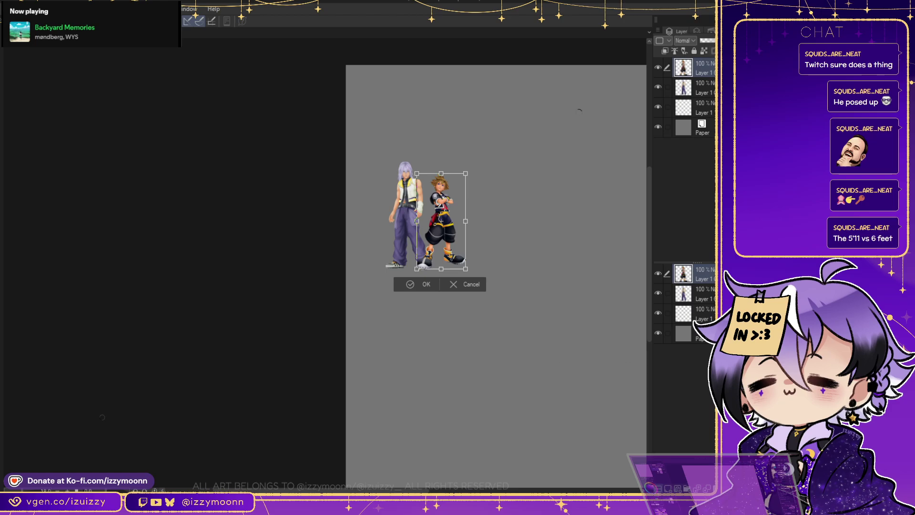
{"action": "left_click_drag", "start_coordinate": [466, 173], "coordinate": [468, 168]}
{"action": "left_click_drag", "start_coordinate": [443, 219], "coordinate": [436, 220]}
{"action": "key", "text": "Return"}
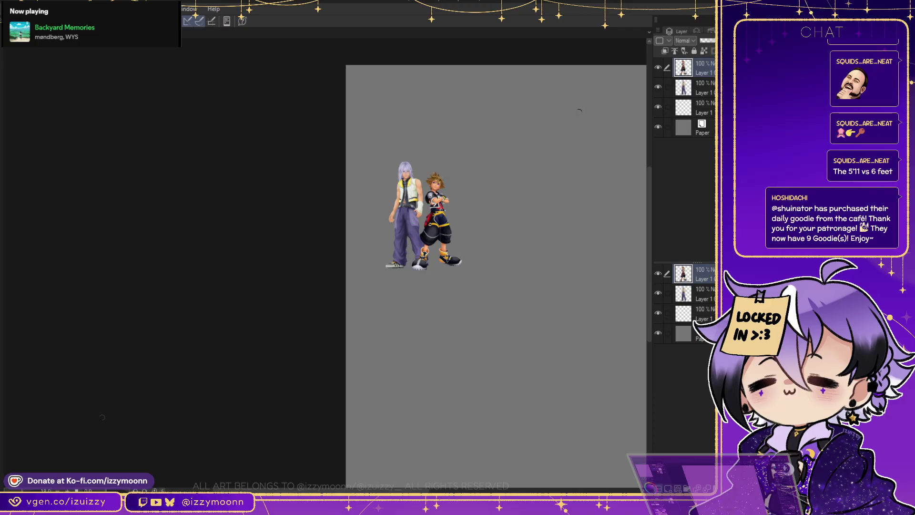
Select both reference layers together and arrange the two figures beside the empty drawing area
{"action": "key", "text": "ctrl+plus"}
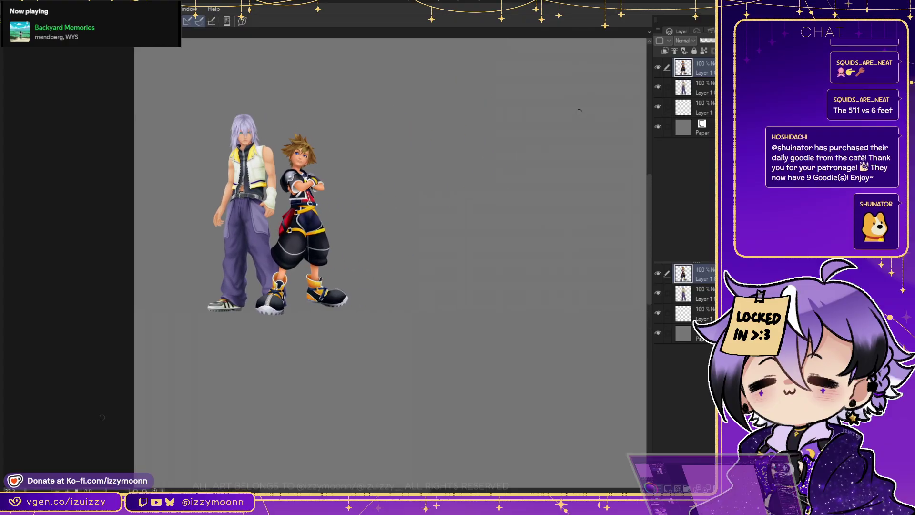
{"action": "left_click", "coordinate": [667, 88]}
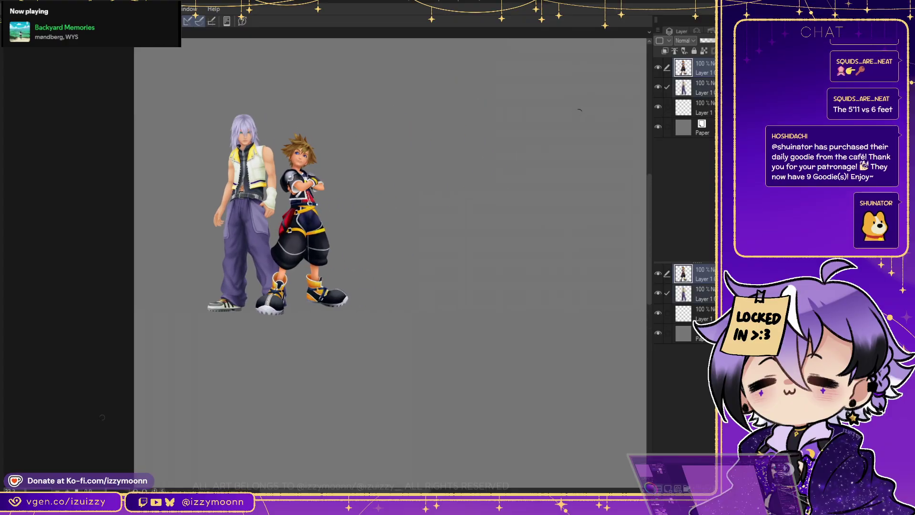
{"action": "left_click_drag", "start_coordinate": [262, 210], "coordinate": [213, 195]}
{"action": "scroll", "coordinate": [362, 262], "scroll_direction": "right", "scroll_amount": 1}
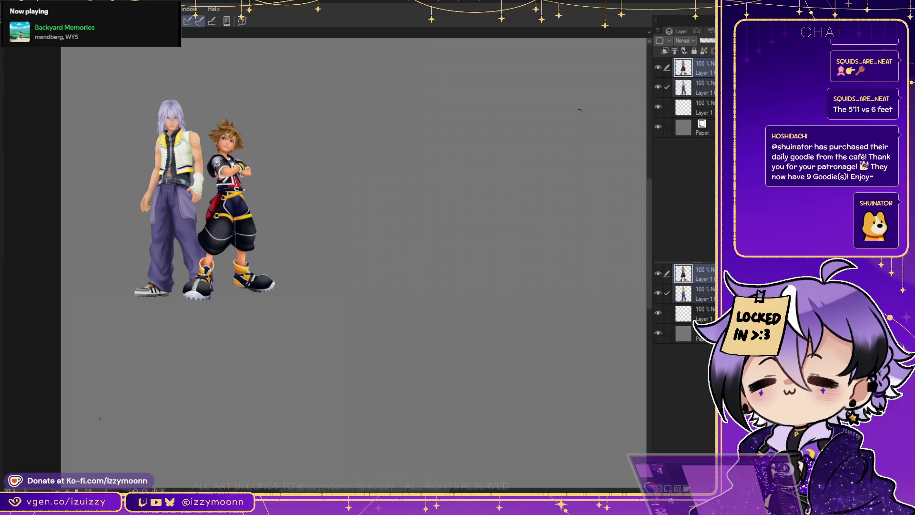
{"action": "scroll", "coordinate": [532, 246], "scroll_direction": "up", "scroll_amount": 3}
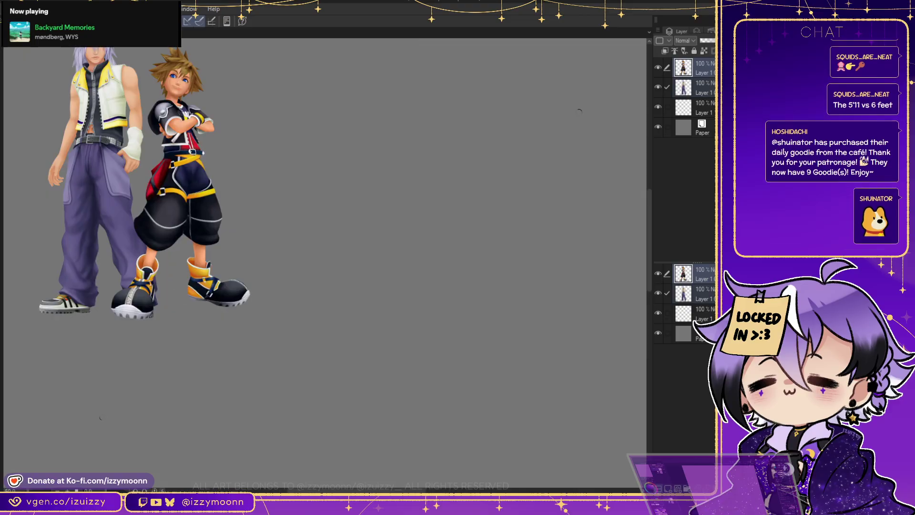
{"action": "scroll", "coordinate": [324, 262], "scroll_direction": "up", "scroll_amount": 2}
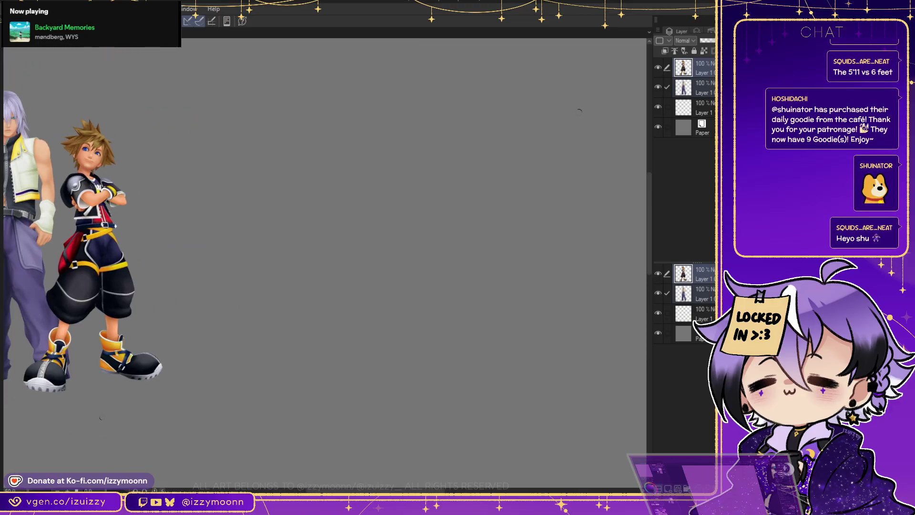
{"action": "scroll", "coordinate": [578, 111], "scroll_direction": "up", "scroll_amount": 3}
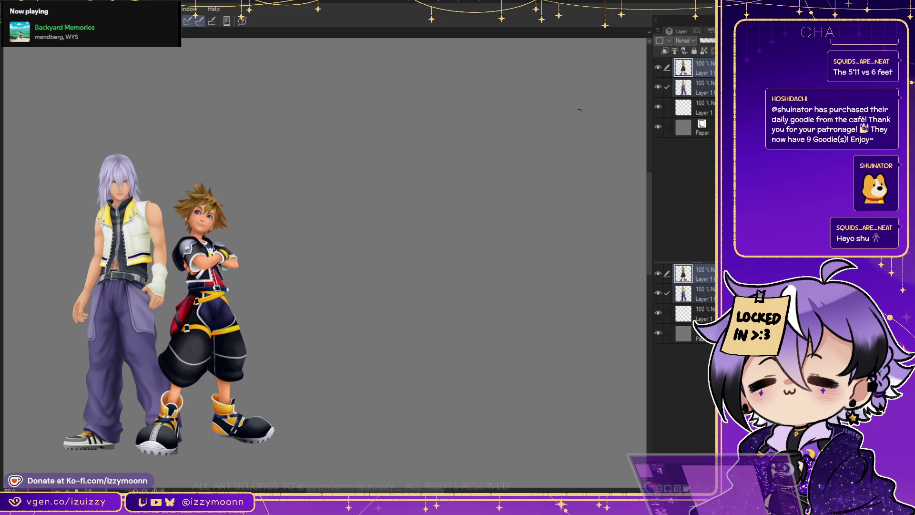
{"action": "scroll", "coordinate": [578, 111], "scroll_direction": "up", "scroll_amount": 3}
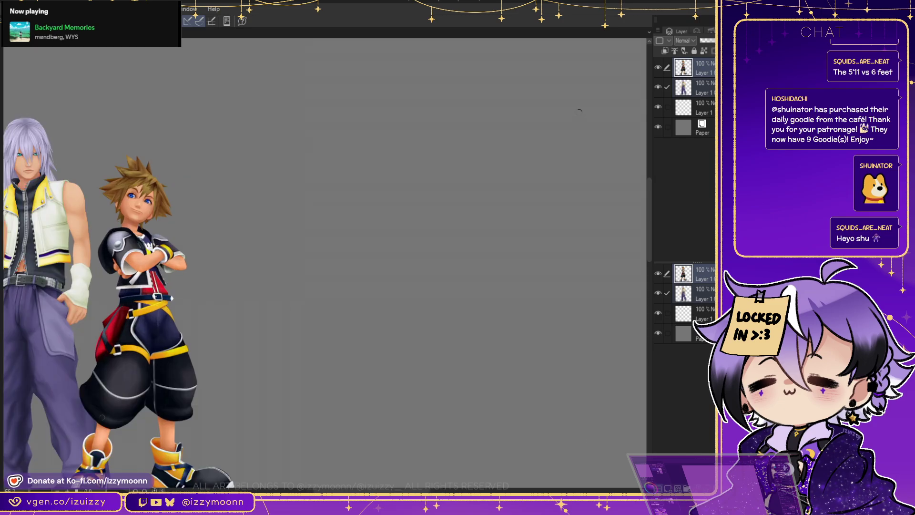
{"action": "scroll", "coordinate": [579, 111], "scroll_direction": "down", "scroll_amount": 1}
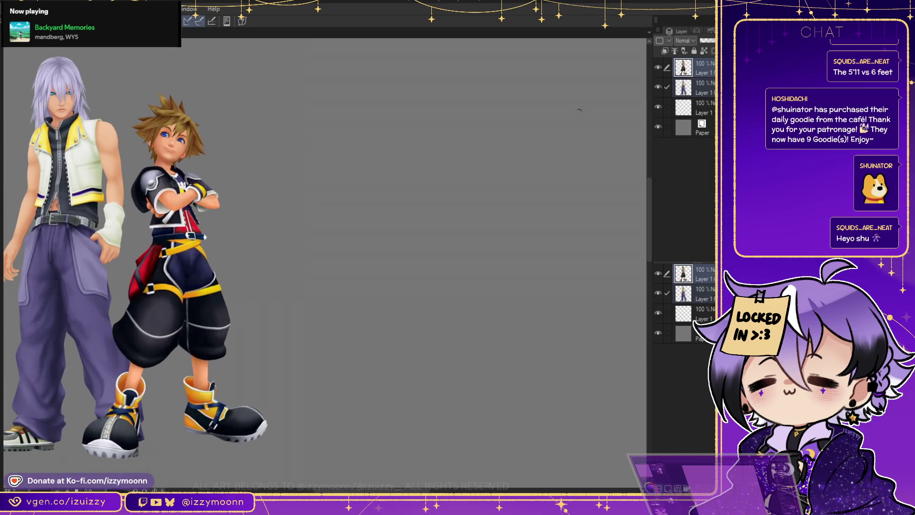
{"action": "scroll", "coordinate": [578, 110], "scroll_direction": "up", "scroll_amount": 1}
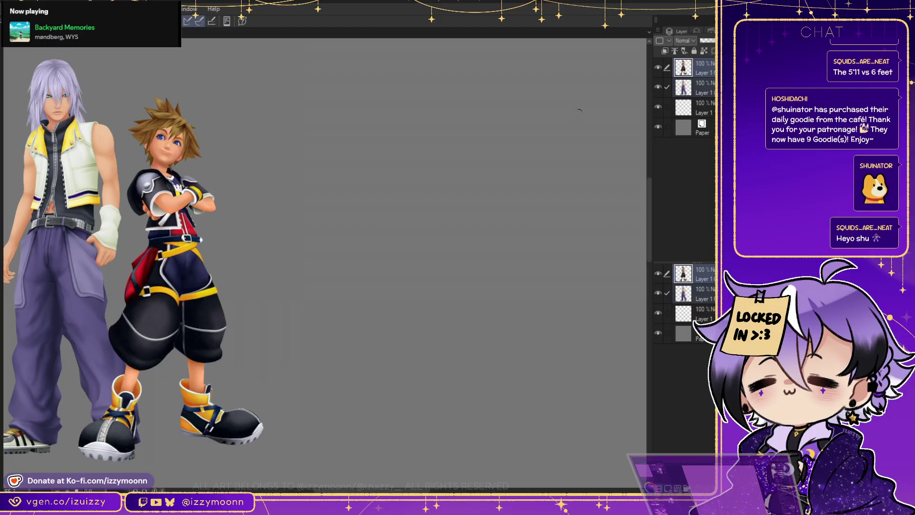
Move the blank layer above both references and sketch the lower character's head as a circle with face guidelines and an ear
{"action": "left_click", "coordinate": [579, 111]}
{"action": "left_click_drag", "start_coordinate": [696, 313], "coordinate": [696, 266]}
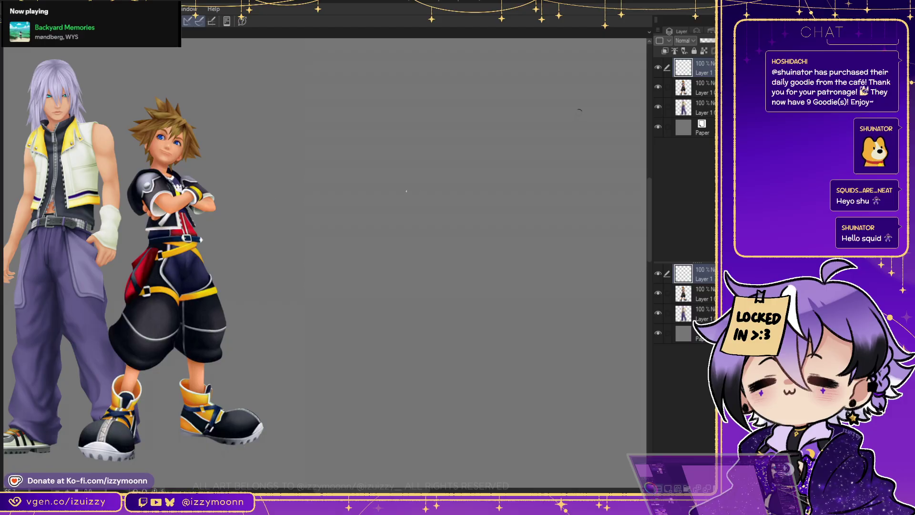
{"action": "scroll", "coordinate": [128, 267], "scroll_direction": "up", "scroll_amount": 1}
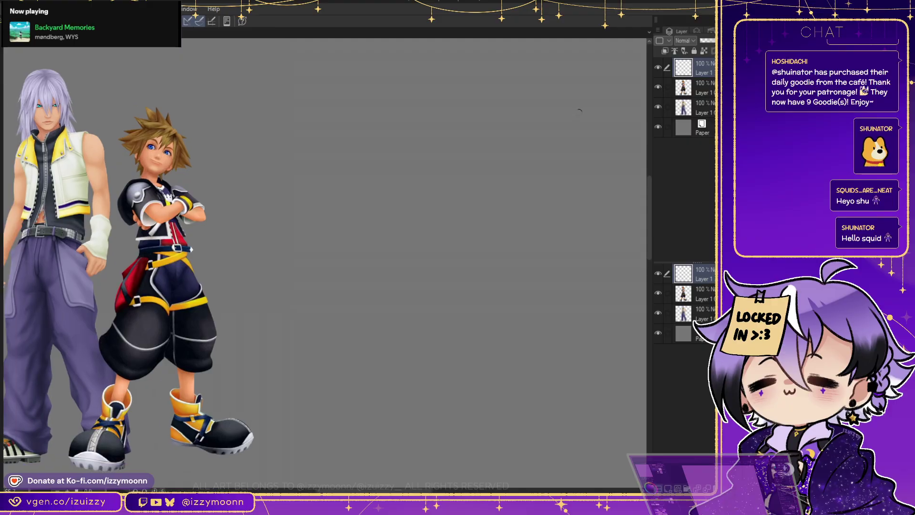
{"action": "left_click_drag", "start_coordinate": [446, 148], "coordinate": [437, 206]}
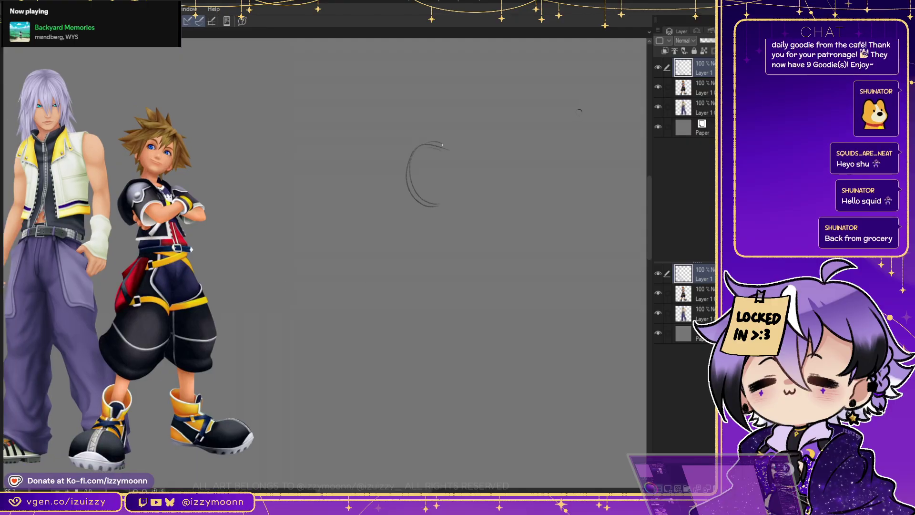
{"action": "left_click_drag", "start_coordinate": [415, 146], "coordinate": [459, 154]}
{"action": "left_click_drag", "start_coordinate": [412, 183], "coordinate": [442, 164]}
{"action": "mouse_move", "coordinate": [436, 205]}
{"action": "left_mouse_down"}
{"action": "mouse_move", "coordinate": [421, 153]}
{"action": "mouse_move", "coordinate": [459, 153]}
{"action": "left_mouse_up"}
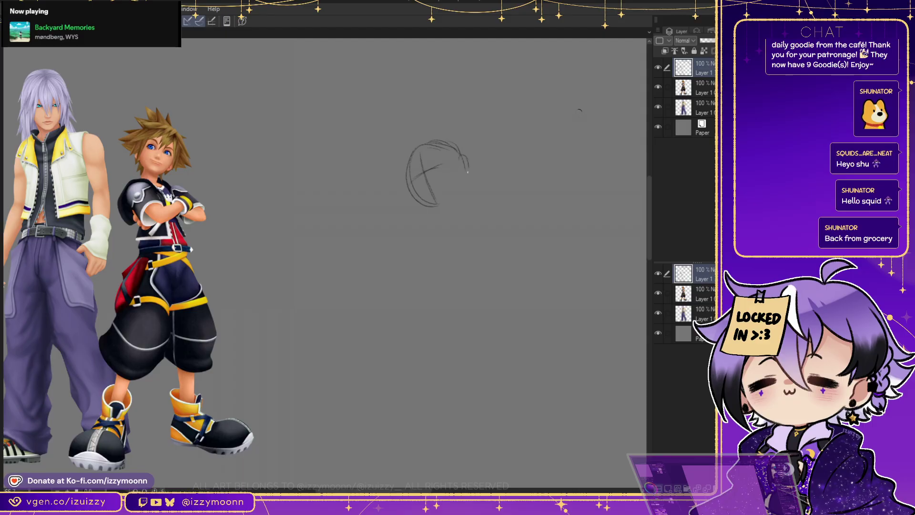
{"action": "left_click_drag", "start_coordinate": [436, 206], "coordinate": [454, 195]}
Sketch the second character's head circle with guidelines on a new layer, up and to the right of the first, and nudge it closer
{"action": "key", "text": "ctrl+shift+n"}
{"action": "mouse_move", "coordinate": [508, 101]}
{"action": "left_mouse_down"}
{"action": "mouse_move", "coordinate": [538, 105]}
{"action": "mouse_move", "coordinate": [499, 103]}
{"action": "mouse_move", "coordinate": [528, 105]}
{"action": "mouse_move", "coordinate": [541, 139]}
{"action": "left_mouse_up"}
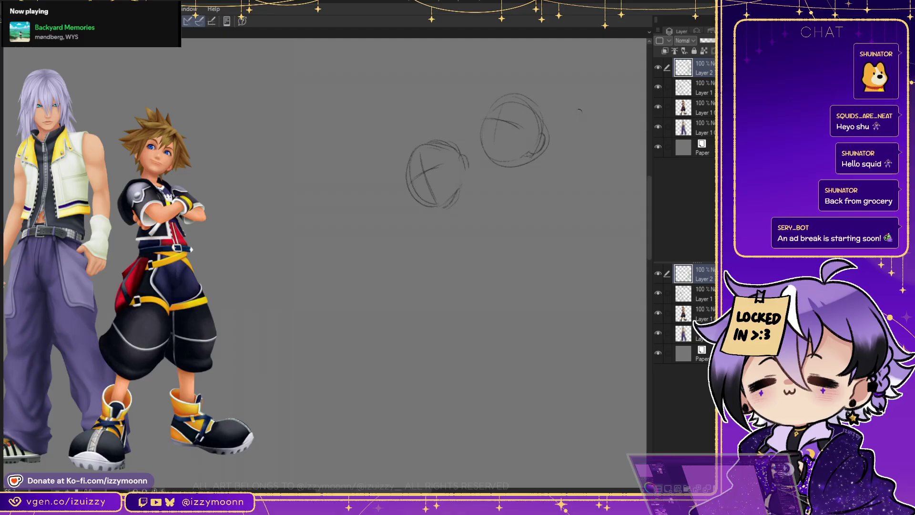
{"action": "left_click_drag", "start_coordinate": [514, 128], "coordinate": [506, 122]}
Add another blank layer and group it with the two head sketch layers in a folder
{"action": "key", "text": "ctrl+shift+n"}
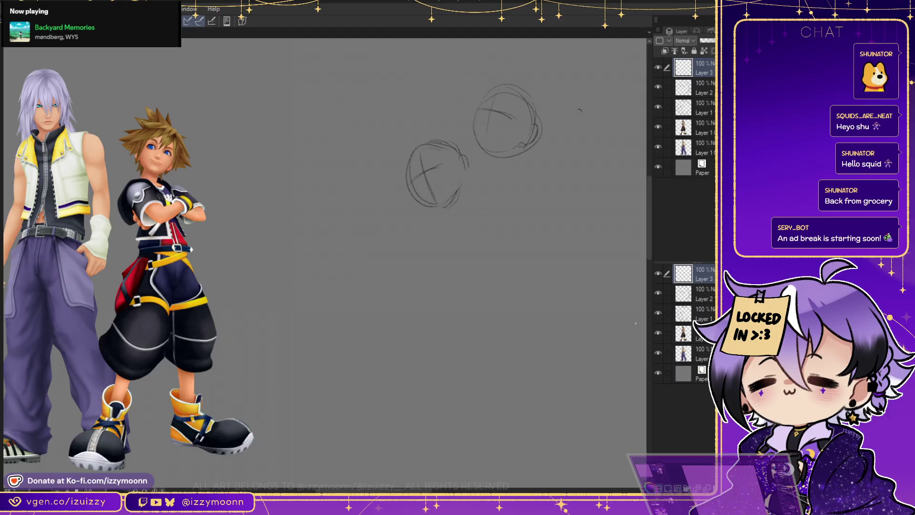
{"action": "key", "text": "shift+Down"}
{"action": "key", "text": "shift+Down"}
{"action": "key", "text": "ctrl+g"}
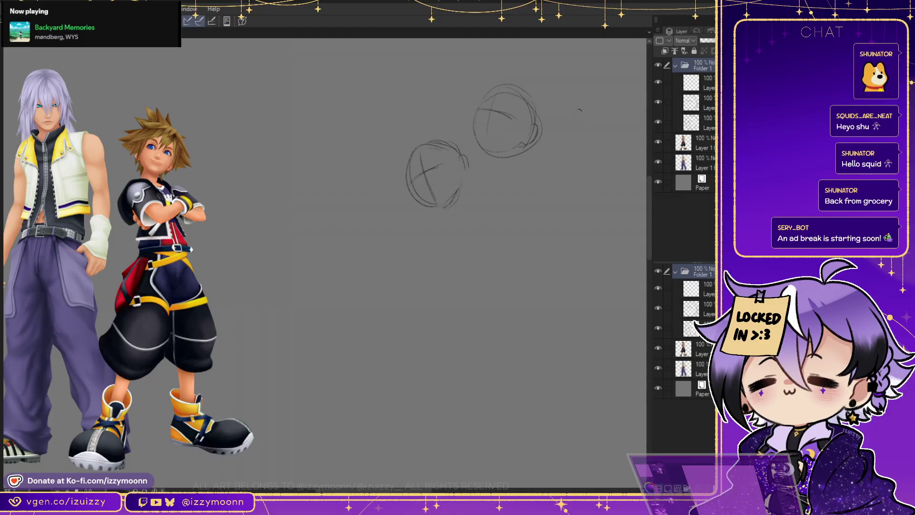
On the folder's top layer, sketch the upper figure's neck, shoulder and bent arm, plus the lower figure's neck lines
{"action": "key", "text": "Down"}
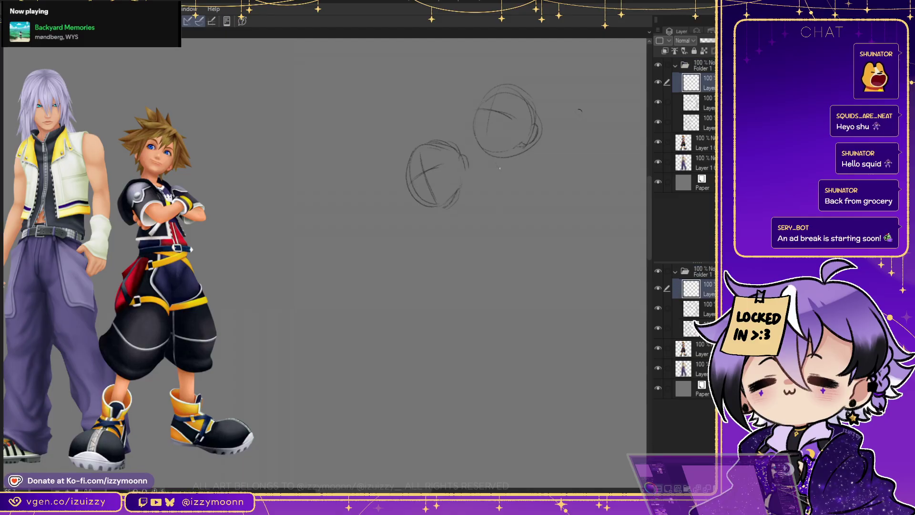
{"action": "mouse_move", "coordinate": [496, 159]}
{"action": "left_mouse_down"}
{"action": "mouse_move", "coordinate": [508, 176]}
{"action": "mouse_move", "coordinate": [528, 147]}
{"action": "left_mouse_up"}
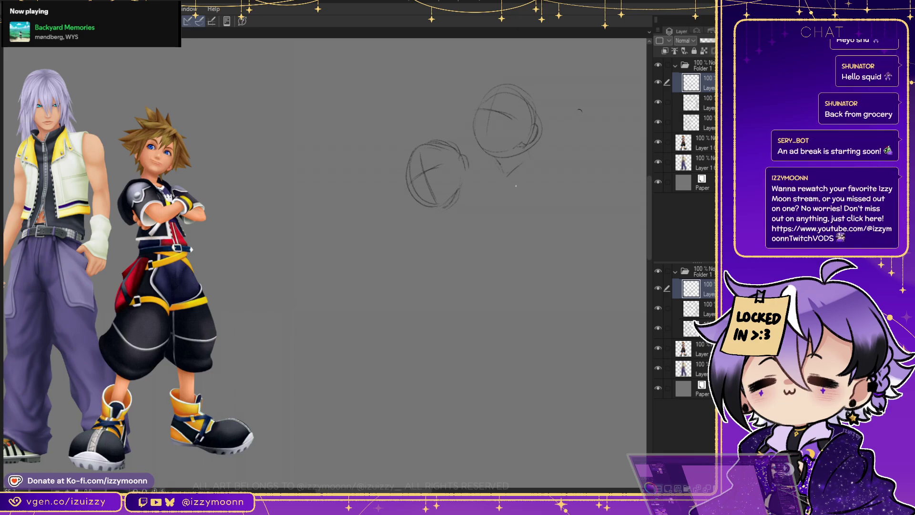
{"action": "mouse_move", "coordinate": [534, 186]}
{"action": "left_mouse_down"}
{"action": "mouse_move", "coordinate": [546, 205]}
{"action": "mouse_move", "coordinate": [479, 252]}
{"action": "left_mouse_up"}
{"action": "mouse_move", "coordinate": [473, 289]}
{"action": "left_mouse_down"}
{"action": "mouse_move", "coordinate": [514, 257]}
{"action": "mouse_move", "coordinate": [533, 222]}
{"action": "left_mouse_up"}
{"action": "left_click_drag", "start_coordinate": [465, 287], "coordinate": [422, 258]}
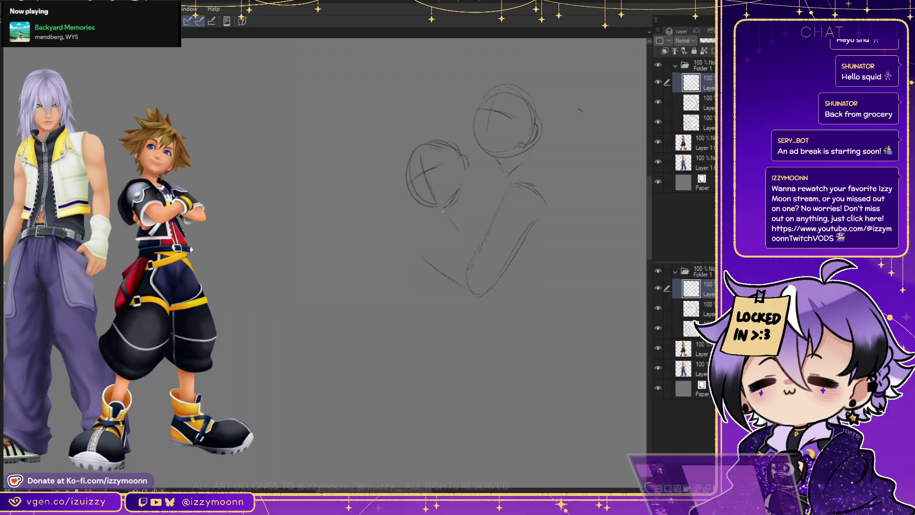
{"action": "left_click_drag", "start_coordinate": [470, 202], "coordinate": [464, 218]}
Transform the lower character's head sketch on its own layer, slightly adjusting its size and position
{"action": "key", "text": "alt+bracketleft"}
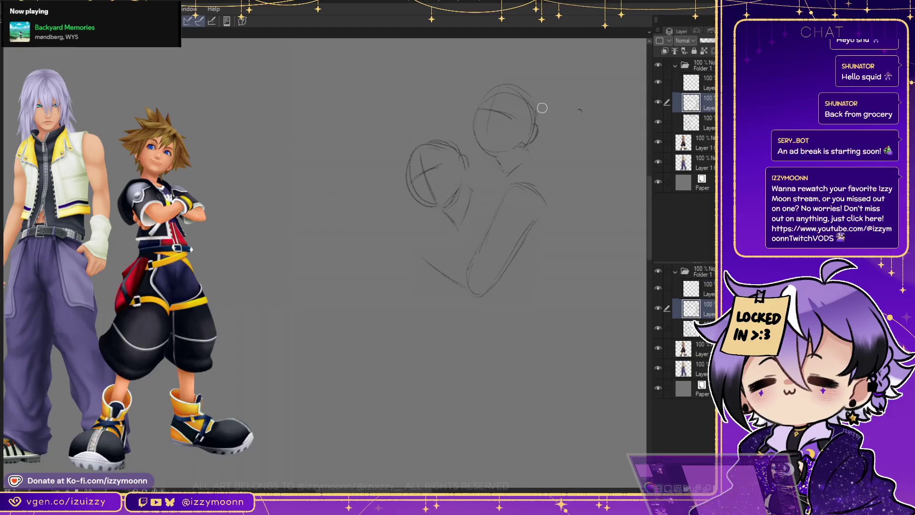
{"action": "key", "text": "alt+bracketleft"}
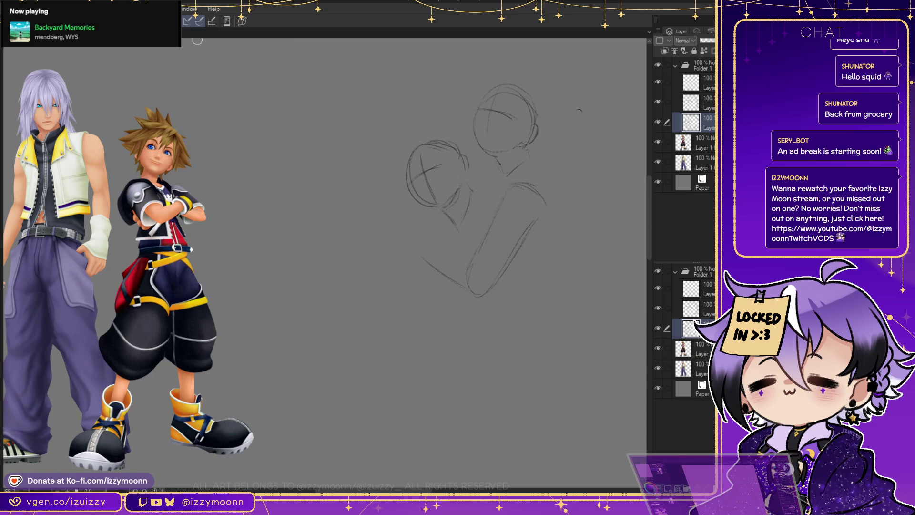
{"action": "key", "text": "ctrl+t"}
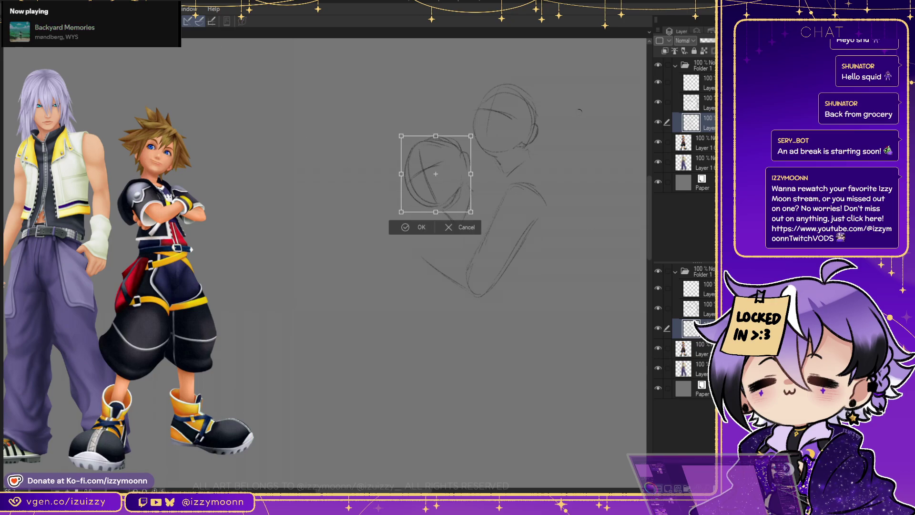
{"action": "left_click", "coordinate": [421, 225]}
Return to the folder's top layer, lasso the upper figure's bent arm and shift it slightly up toward the neck
{"action": "key", "text": "alt+bracketright"}
{"action": "key", "text": "alt+bracketright"}
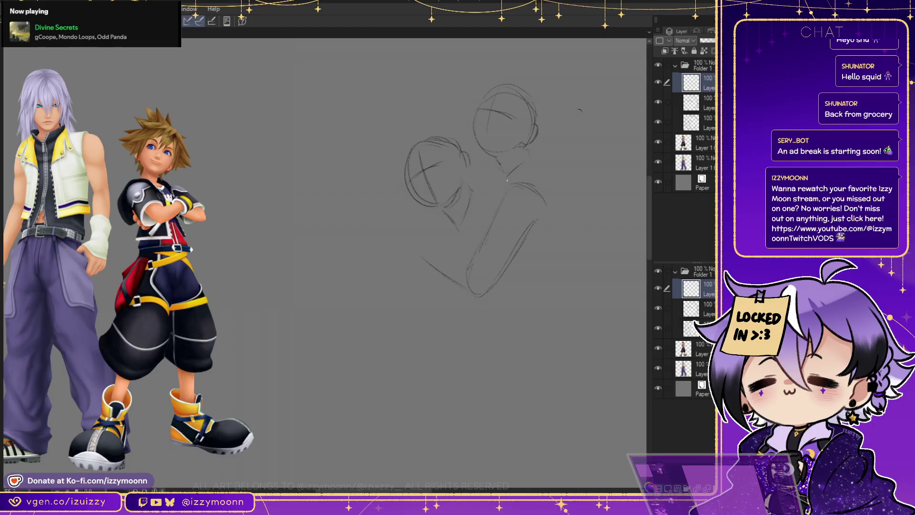
{"action": "mouse_move", "coordinate": [498, 189]}
{"action": "left_mouse_down"}
{"action": "mouse_move", "coordinate": [520, 173]}
{"action": "mouse_move", "coordinate": [454, 332]}
{"action": "mouse_move", "coordinate": [498, 188]}
{"action": "left_mouse_up"}
{"action": "key", "text": "ctrl+t"}
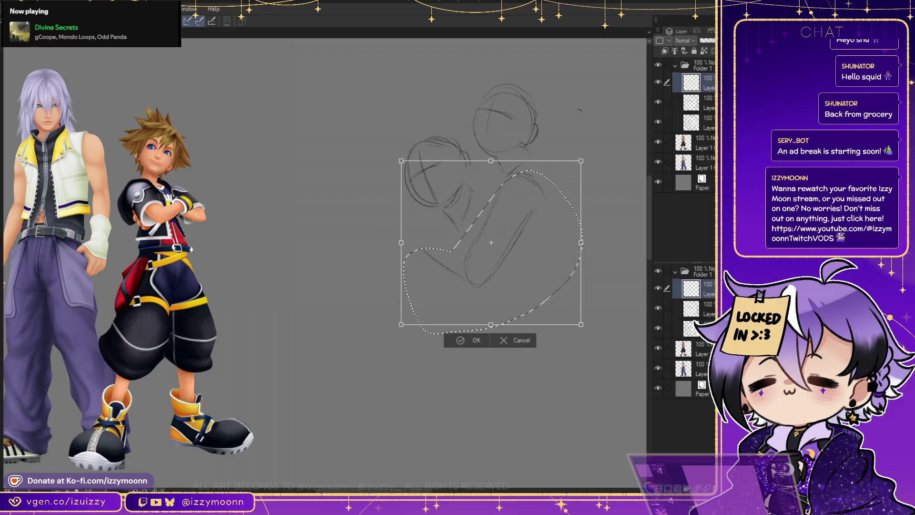
{"action": "left_click", "coordinate": [472, 342]}
{"action": "left_click", "coordinate": [420, 340]}
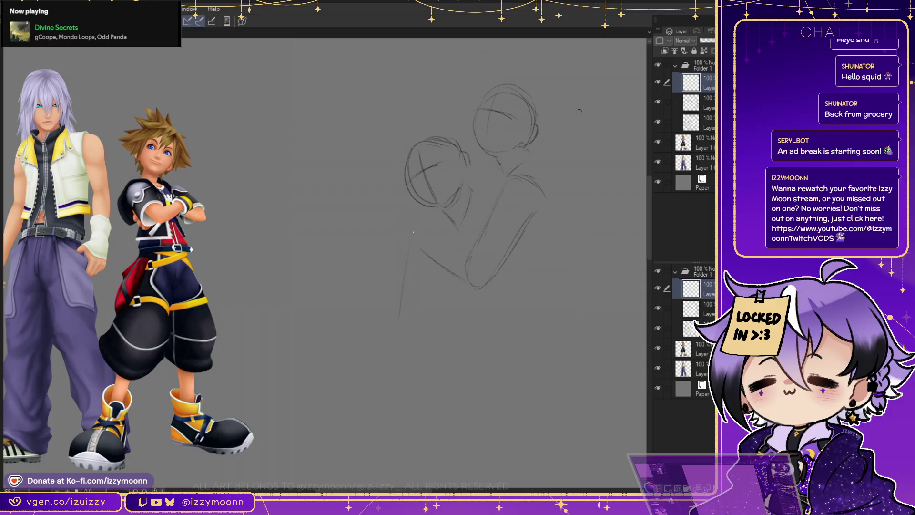
Sketch the hand at the end of the bent arm and the lower figure's arm hanging down beneath it
{"action": "left_click_drag", "start_coordinate": [395, 329], "coordinate": [414, 322]}
{"action": "mouse_move", "coordinate": [423, 210]}
{"action": "left_mouse_down"}
{"action": "mouse_move", "coordinate": [430, 234]}
{"action": "mouse_move", "coordinate": [471, 244]}
{"action": "left_mouse_up"}
{"action": "left_click_drag", "start_coordinate": [419, 325], "coordinate": [423, 351]}
On a new layer, sketch the lower figure's forward-leaning torso, hips and the start of the rear upper leg
{"action": "key", "text": "ctrl+shift+n"}
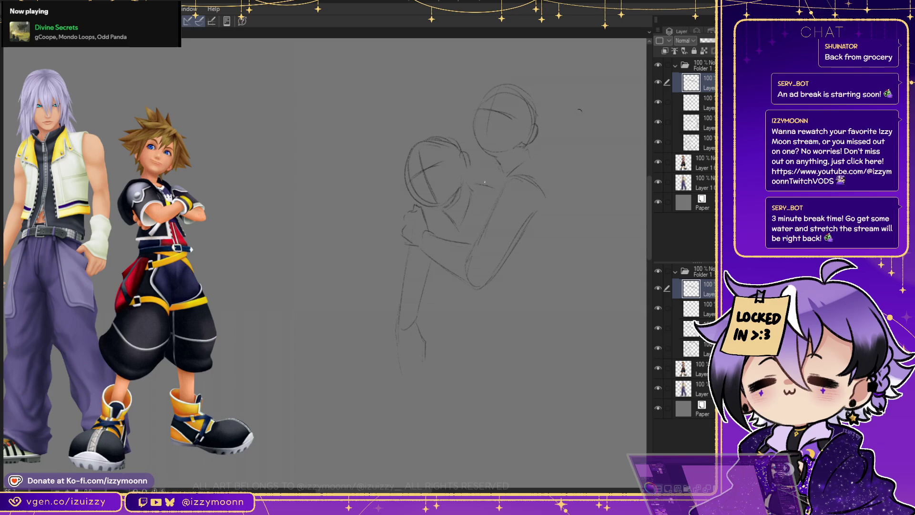
{"action": "left_click_drag", "start_coordinate": [540, 221], "coordinate": [518, 200]}
{"action": "left_click_drag", "start_coordinate": [501, 239], "coordinate": [595, 276]}
{"action": "mouse_move", "coordinate": [583, 270]}
{"action": "left_mouse_down"}
{"action": "mouse_move", "coordinate": [607, 258]}
{"action": "mouse_move", "coordinate": [623, 286]}
{"action": "mouse_move", "coordinate": [620, 335]}
{"action": "left_mouse_up"}
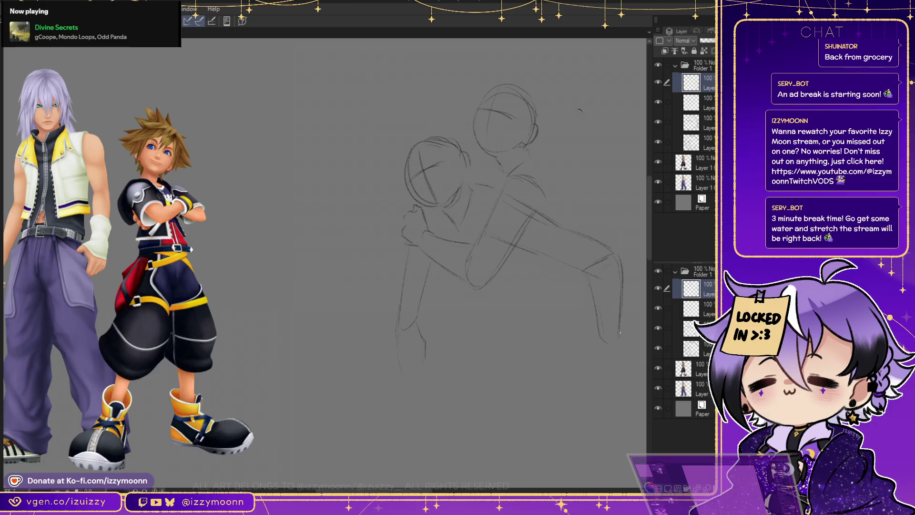
{"action": "left_click_drag", "start_coordinate": [600, 361], "coordinate": [619, 339]}
Add a layer beneath the torso sketch and draw the lower figure's bent leg with thigh, knee and calf
{"action": "key", "text": "ctrl+shift+n"}
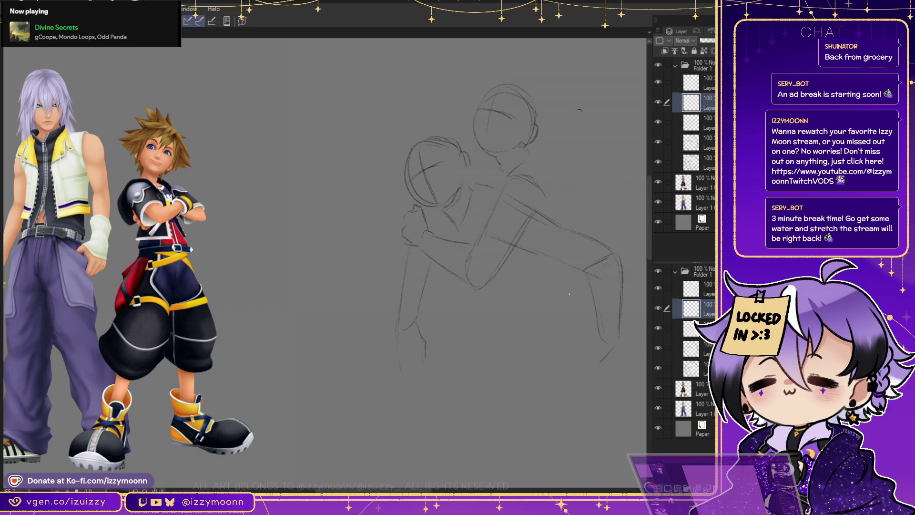
{"action": "mouse_move", "coordinate": [561, 329]}
{"action": "left_mouse_down"}
{"action": "mouse_move", "coordinate": [532, 368]}
{"action": "mouse_move", "coordinate": [608, 343]}
{"action": "left_mouse_up"}
{"action": "left_click_drag", "start_coordinate": [557, 404], "coordinate": [589, 439]}
{"action": "mouse_move", "coordinate": [539, 393]}
{"action": "left_mouse_down"}
{"action": "mouse_move", "coordinate": [584, 444]}
{"action": "mouse_move", "coordinate": [550, 400]}
{"action": "mouse_move", "coordinate": [601, 456]}
{"action": "left_mouse_up"}
{"action": "left_click_drag", "start_coordinate": [575, 383], "coordinate": [586, 395]}
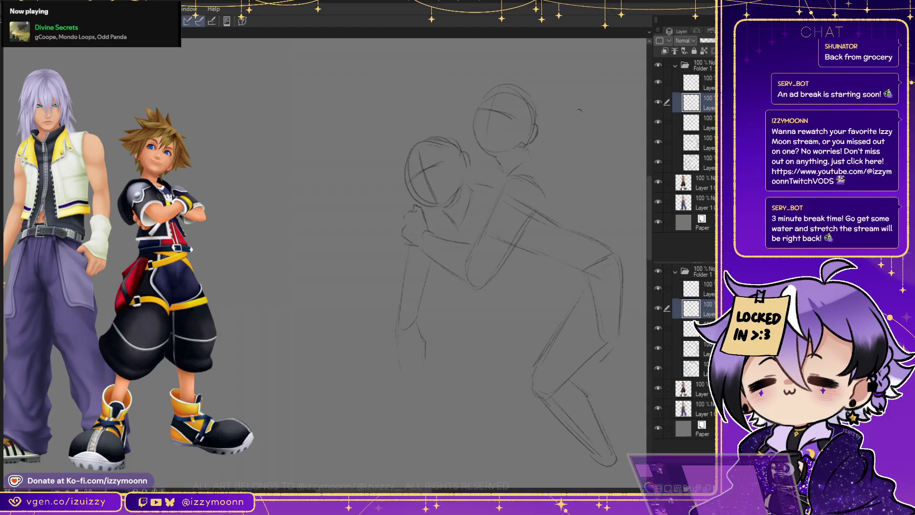
Adjust the bent leg and hip outline, and sketch the carried figure's back and hip curve behind the leaning torso
{"action": "mouse_move", "coordinate": [586, 286]}
{"action": "left_mouse_down"}
{"action": "mouse_move", "coordinate": [539, 376]}
{"action": "mouse_move", "coordinate": [614, 469]}
{"action": "left_mouse_up"}
{"action": "left_click_drag", "start_coordinate": [538, 396], "coordinate": [618, 472]}
{"action": "left_click_drag", "start_coordinate": [622, 267], "coordinate": [627, 341]}
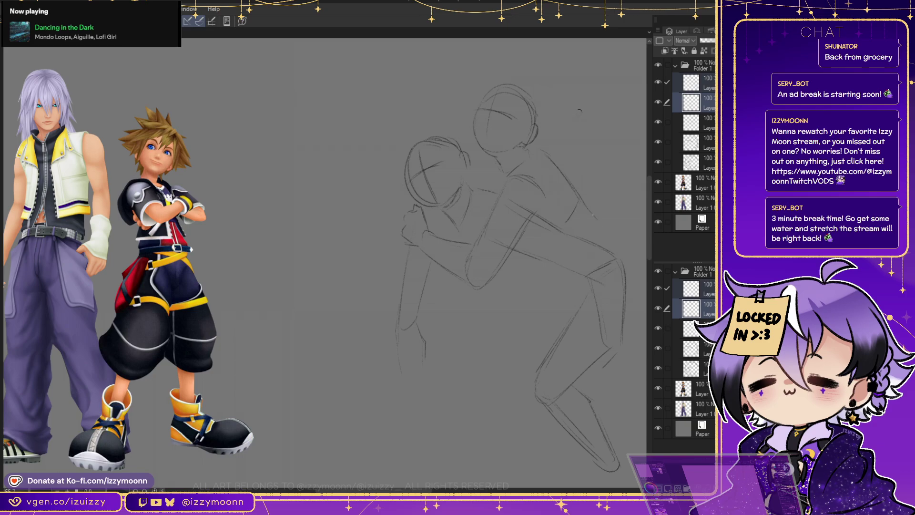
{"action": "mouse_move", "coordinate": [601, 222]}
{"action": "left_mouse_down"}
{"action": "mouse_move", "coordinate": [641, 253]}
{"action": "mouse_move", "coordinate": [637, 280]}
{"action": "left_mouse_up"}
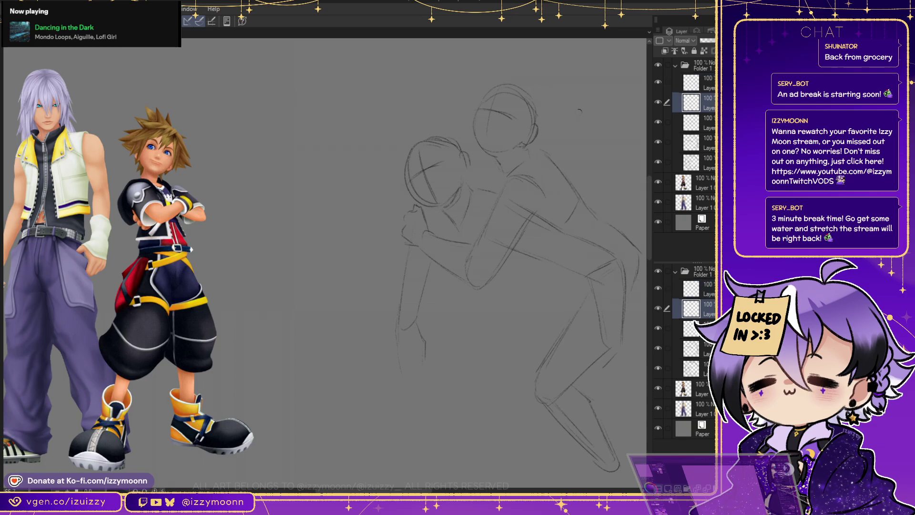
Select the lower part of the bent leg, rotate it outward and up toward the hips, and clear the selection
{"action": "mouse_move", "coordinate": [577, 283]}
{"action": "left_mouse_down"}
{"action": "mouse_move", "coordinate": [623, 305]}
{"action": "mouse_move", "coordinate": [615, 483]}
{"action": "mouse_move", "coordinate": [515, 320]}
{"action": "left_mouse_up"}
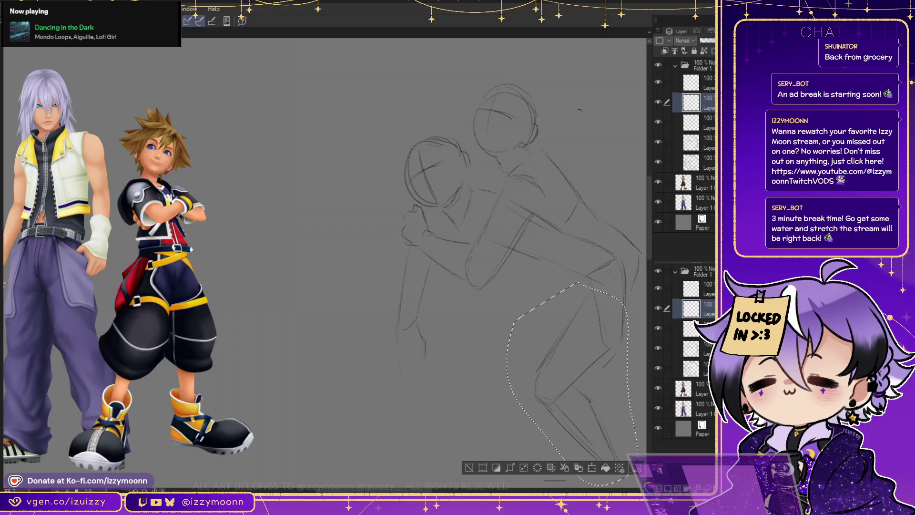
{"action": "key", "text": "ctrl+t"}
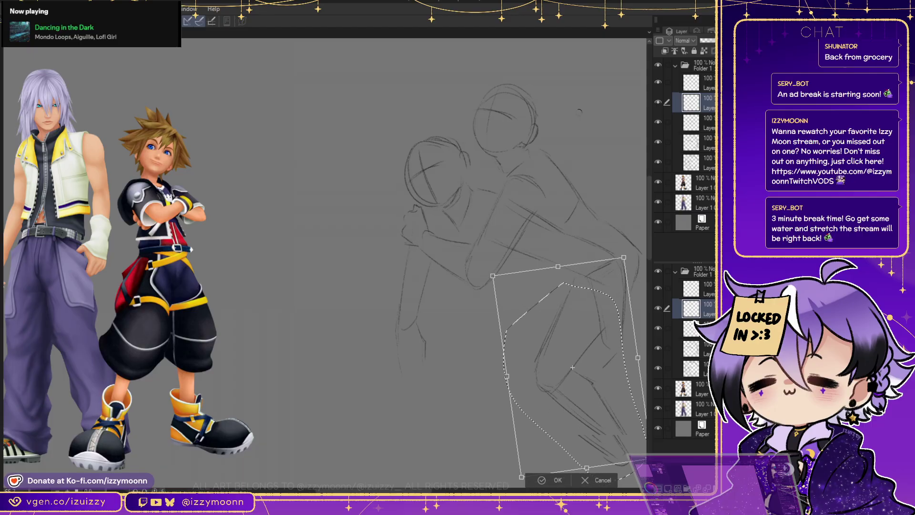
{"action": "key", "text": "Return"}
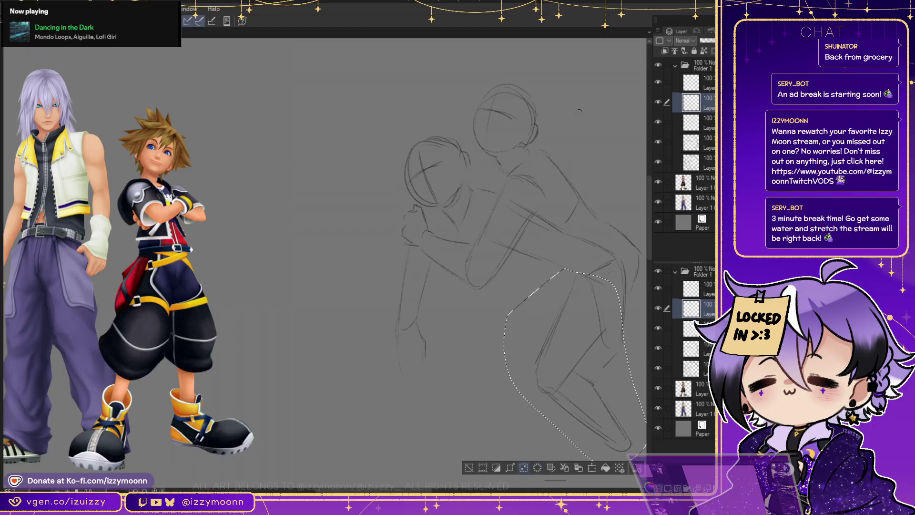
{"action": "left_click", "coordinate": [469, 468]}
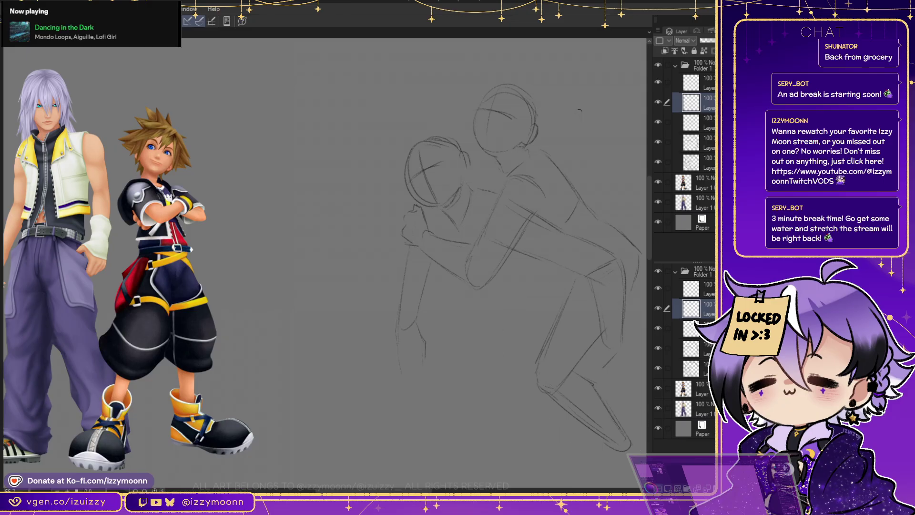
Select the back, hip and bent leg outlines and shift and rotate them slightly downward
{"action": "mouse_move", "coordinate": [543, 142]}
{"action": "left_mouse_down"}
{"action": "mouse_move", "coordinate": [522, 407]}
{"action": "mouse_move", "coordinate": [638, 441]}
{"action": "mouse_move", "coordinate": [645, 267]}
{"action": "mouse_move", "coordinate": [563, 153]}
{"action": "left_mouse_up"}
{"action": "key", "text": "ctrl+t"}
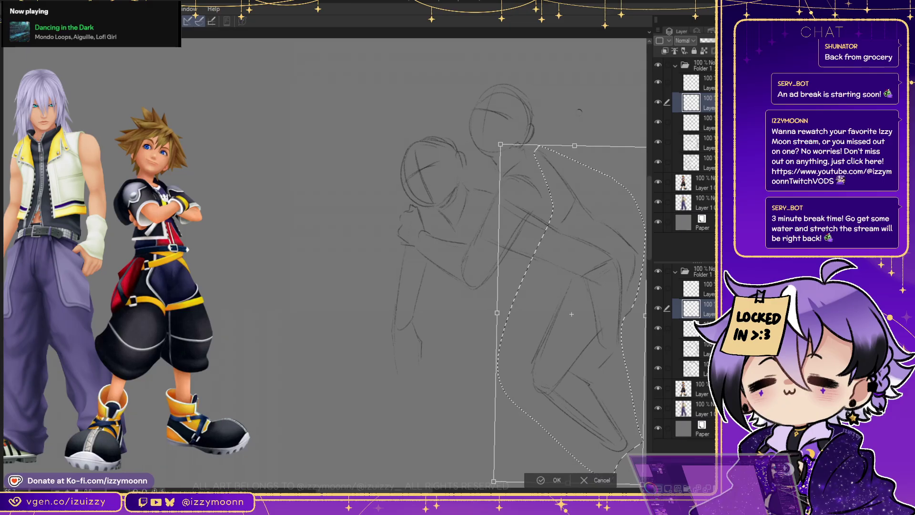
{"action": "left_click_drag", "start_coordinate": [572, 314], "coordinate": [569, 329]}
{"action": "key", "text": "Return"}
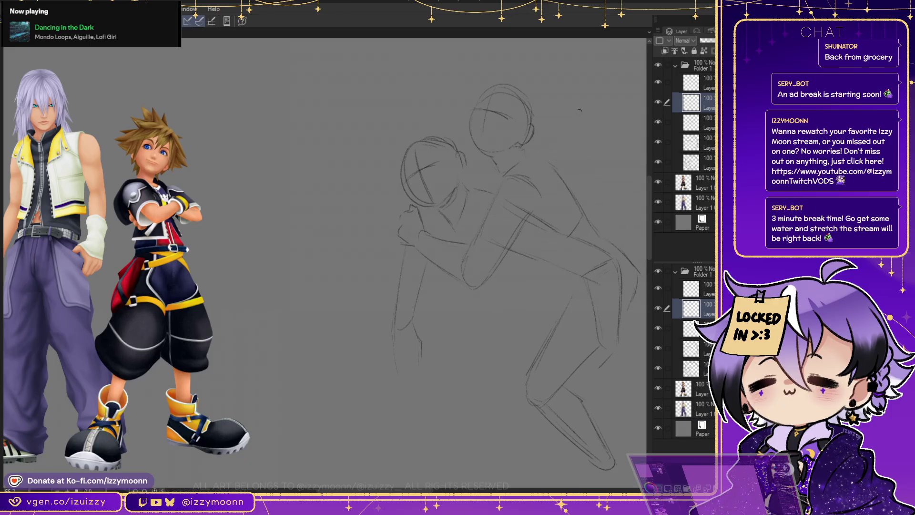
On a new layer, sketch the torso's underside, a long standing leg line and a firmer thigh outline on the bent leg
{"action": "key", "text": "alt+bracketright"}
{"action": "key", "text": "ctrl+shift+n"}
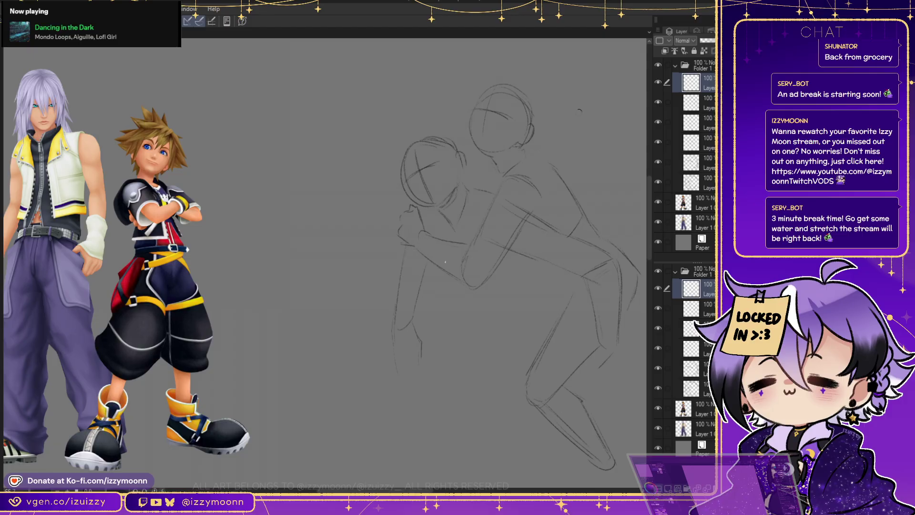
{"action": "mouse_move", "coordinate": [428, 260]}
{"action": "left_mouse_down"}
{"action": "mouse_move", "coordinate": [470, 306]}
{"action": "mouse_move", "coordinate": [492, 309]}
{"action": "left_mouse_up"}
{"action": "left_click_drag", "start_coordinate": [478, 363], "coordinate": [453, 463]}
{"action": "left_click_drag", "start_coordinate": [565, 284], "coordinate": [537, 360]}
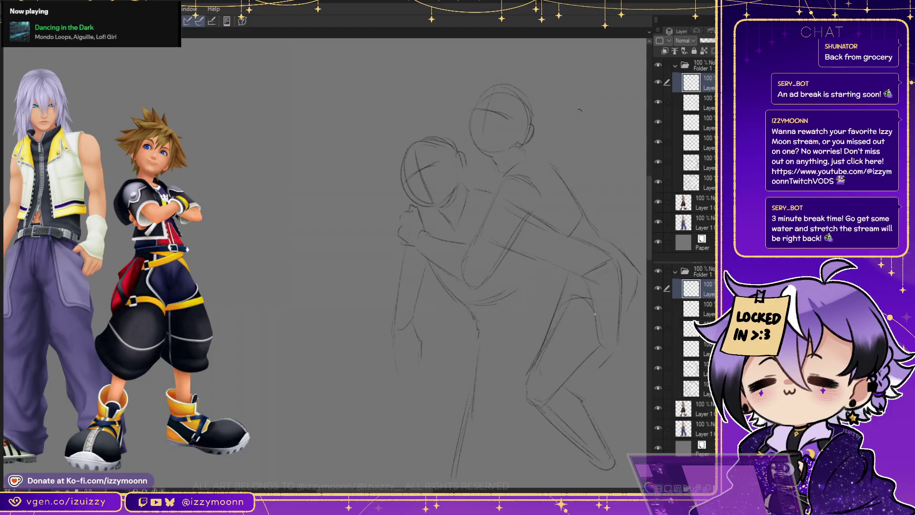
{"action": "mouse_move", "coordinate": [568, 301]}
{"action": "left_mouse_down"}
{"action": "mouse_move", "coordinate": [527, 395]}
{"action": "mouse_move", "coordinate": [582, 382]}
{"action": "mouse_move", "coordinate": [596, 350]}
{"action": "left_mouse_up"}
Remove the hanging arm on its layer and sketch a peace-sign hand beside the upper head
{"action": "key", "text": "alt+bracketleft"}
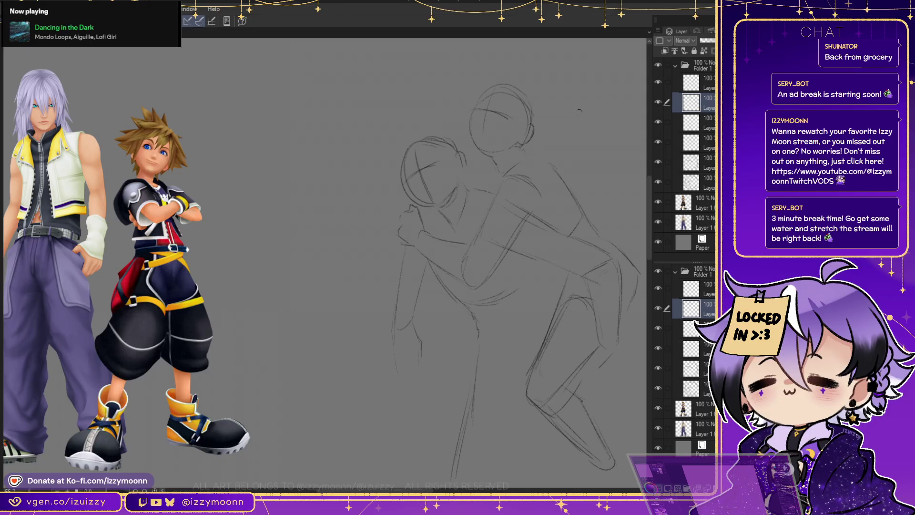
{"action": "key", "text": "alt+bracketleft"}
{"action": "key", "text": "alt+bracketleft"}
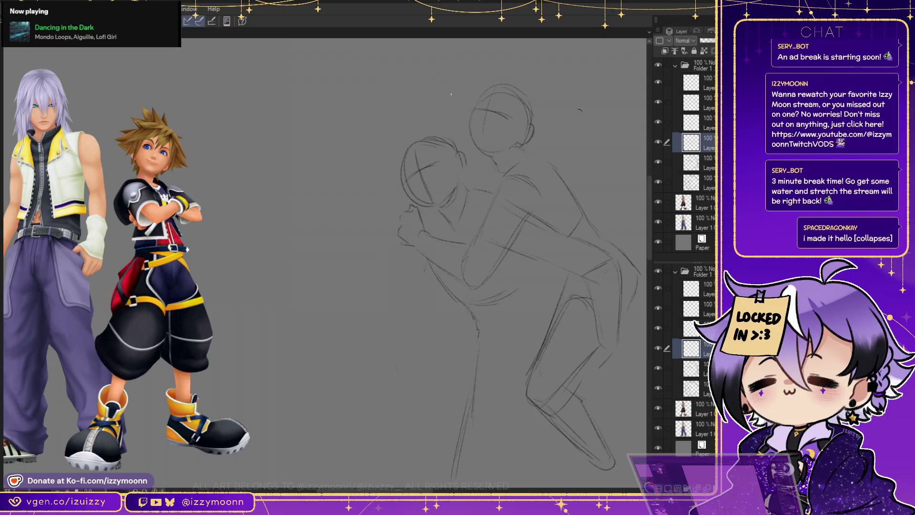
{"action": "left_click_drag", "start_coordinate": [439, 90], "coordinate": [474, 57]}
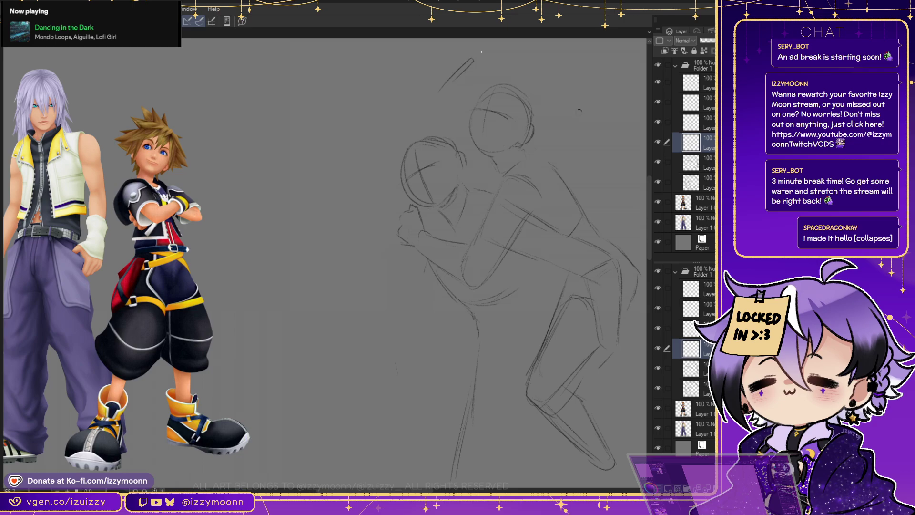
{"action": "mouse_move", "coordinate": [459, 90]}
{"action": "left_mouse_down"}
{"action": "mouse_move", "coordinate": [457, 101]}
{"action": "mouse_move", "coordinate": [479, 65]}
{"action": "left_mouse_up"}
{"action": "key", "text": "ctrl+z"}
{"action": "mouse_move", "coordinate": [459, 83]}
{"action": "left_mouse_down"}
{"action": "mouse_move", "coordinate": [466, 56]}
{"action": "mouse_move", "coordinate": [447, 92]}
{"action": "left_mouse_up"}
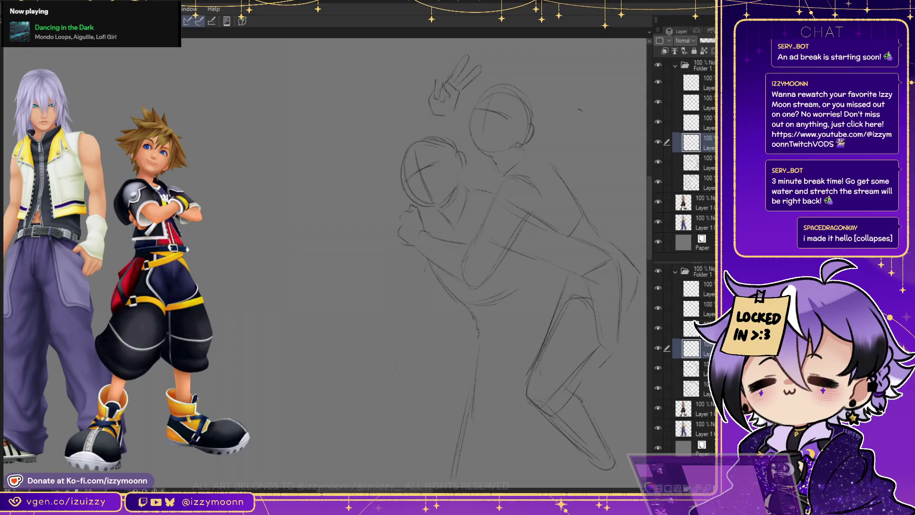
Select the bent arm and its hand on their layer and move them slightly inward toward the body
{"action": "key", "text": "alt+bracketright"}
{"action": "key", "text": "alt+bracketright"}
{"action": "key", "text": "alt+bracketleft"}
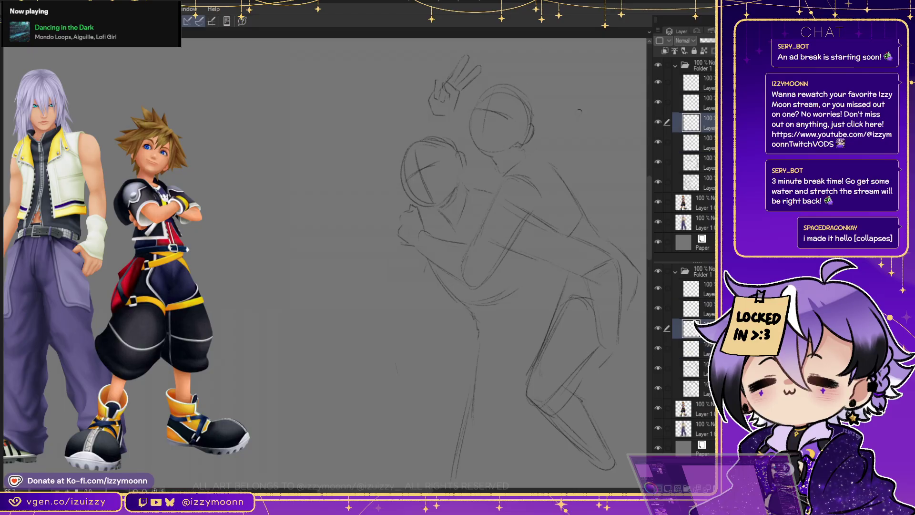
{"action": "key", "text": "ctrl+comma"}
{"action": "key", "text": "ctrl+comma"}
{"action": "key", "text": "ctrl+comma"}
{"action": "key", "text": "ctrl+comma"}
{"action": "key", "text": "shift+alt+bracketleft"}
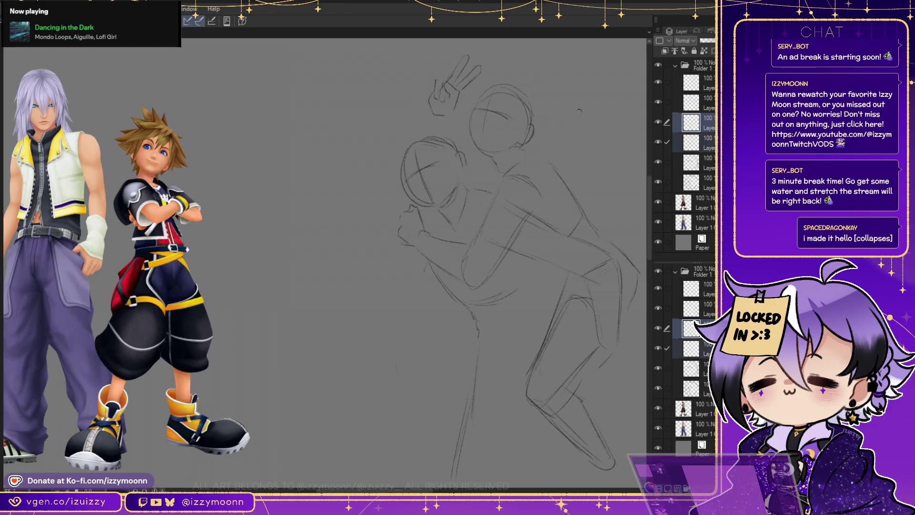
{"action": "key", "text": "alt+bracketleft"}
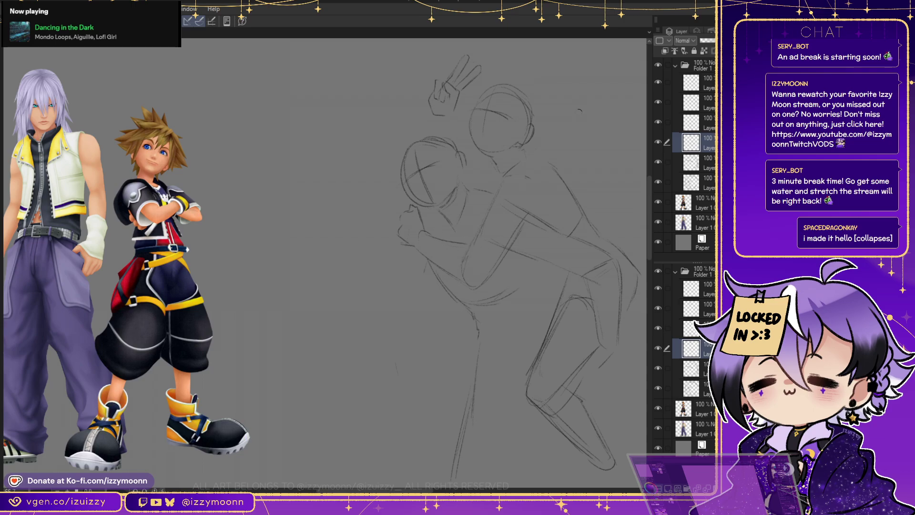
{"action": "left_click_drag", "start_coordinate": [410, 248], "coordinate": [403, 257]}
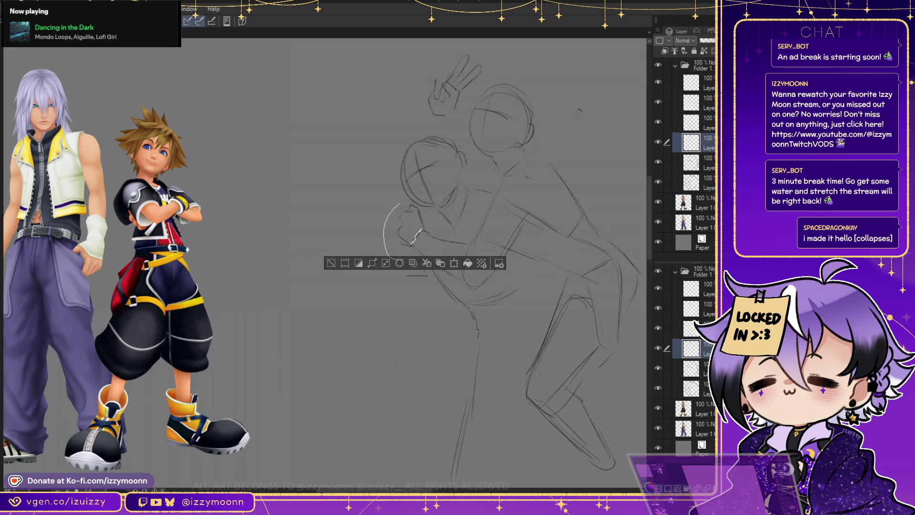
{"action": "mouse_move", "coordinate": [395, 204]}
{"action": "left_mouse_down"}
{"action": "mouse_move", "coordinate": [451, 294]}
{"action": "mouse_move", "coordinate": [520, 252]}
{"action": "mouse_move", "coordinate": [533, 200]}
{"action": "mouse_move", "coordinate": [513, 177]}
{"action": "mouse_move", "coordinate": [468, 229]}
{"action": "mouse_move", "coordinate": [420, 202]}
{"action": "mouse_move", "coordinate": [395, 206]}
{"action": "left_mouse_up"}
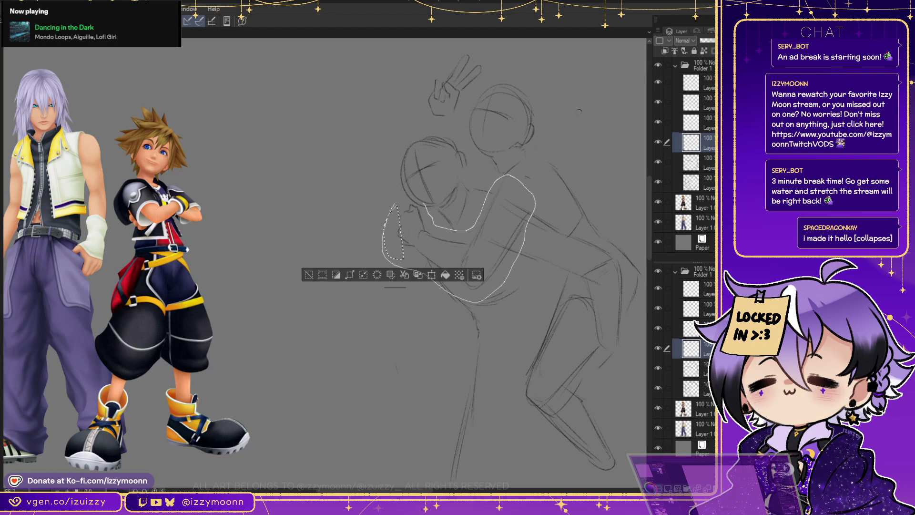
{"action": "key", "text": "ctrl+t"}
{"action": "left_click_drag", "start_coordinate": [459, 238], "coordinate": [471, 231]}
{"action": "key", "text": "Return"}
{"action": "key", "text": "ctrl+d"}
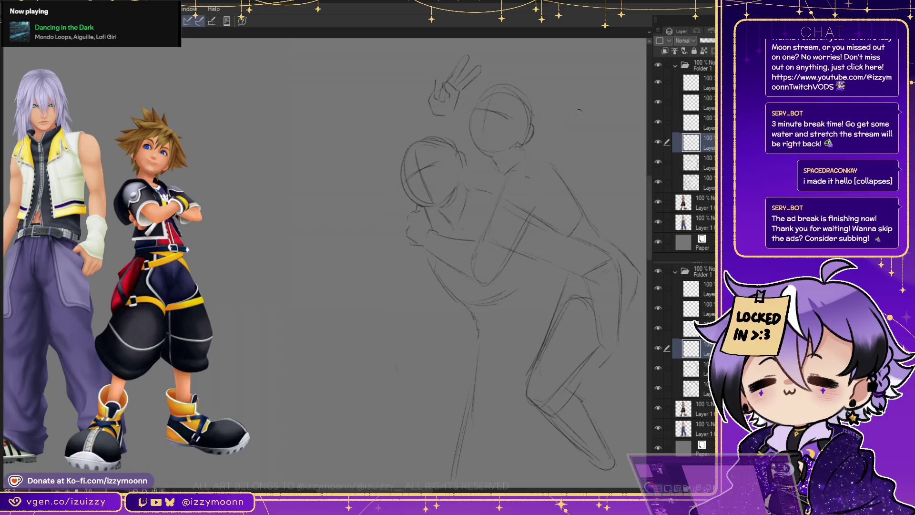
Add a layer on top and sketch the front dangling leg with its thigh, knee and calf below the torso
{"action": "key", "text": "alt+bracketright"}
{"action": "key", "text": "alt+bracketright"}
{"action": "key", "text": "alt+bracketright"}
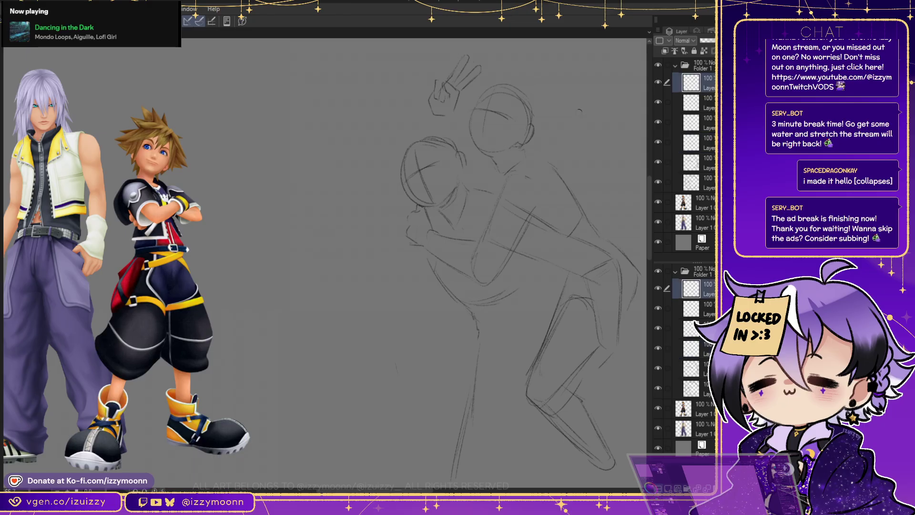
{"action": "key", "text": "ctrl+shift+n"}
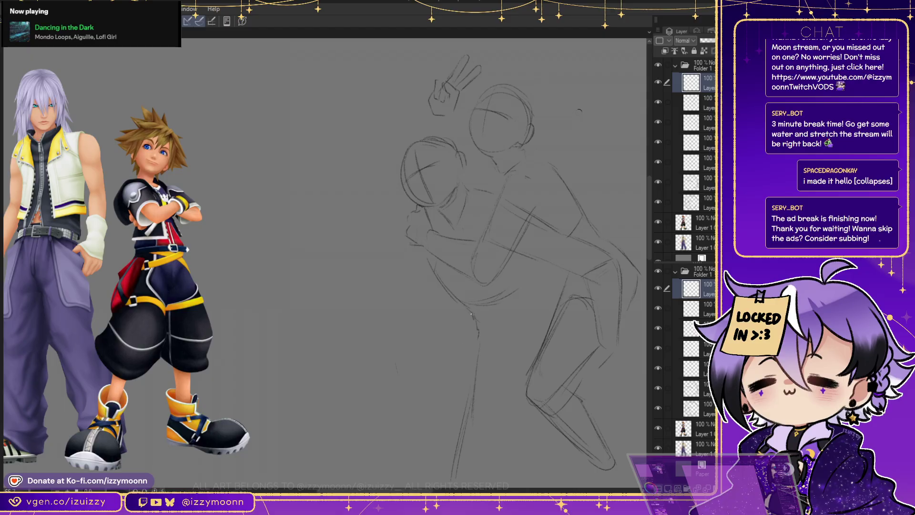
{"action": "mouse_move", "coordinate": [437, 348]}
{"action": "left_mouse_down"}
{"action": "mouse_move", "coordinate": [448, 318]}
{"action": "mouse_move", "coordinate": [394, 423]}
{"action": "left_mouse_up"}
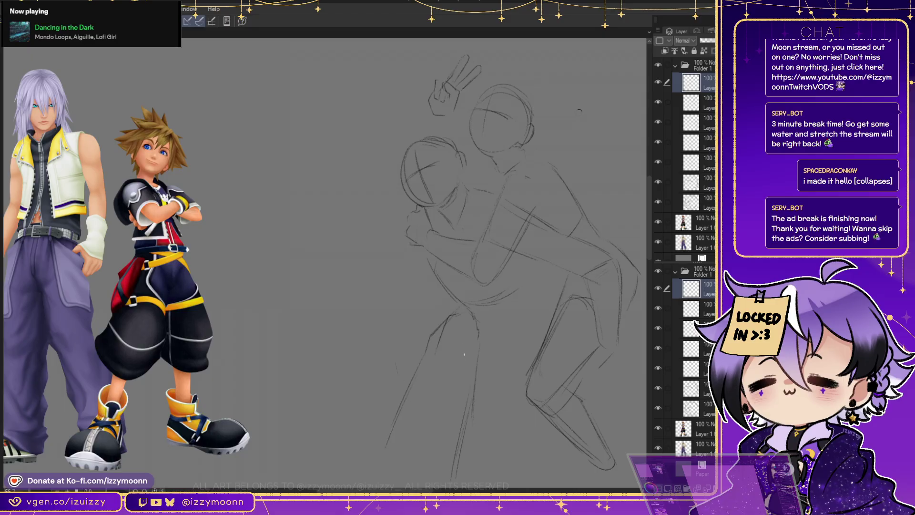
{"action": "left_click_drag", "start_coordinate": [466, 363], "coordinate": [448, 334]}
{"action": "left_click_drag", "start_coordinate": [457, 378], "coordinate": [405, 451]}
{"action": "left_click_drag", "start_coordinate": [466, 358], "coordinate": [470, 350]}
Scale the whole sketch folder down slightly to make room beneath the figures
{"action": "left_click_drag", "start_coordinate": [579, 111], "coordinate": [570, 101]}
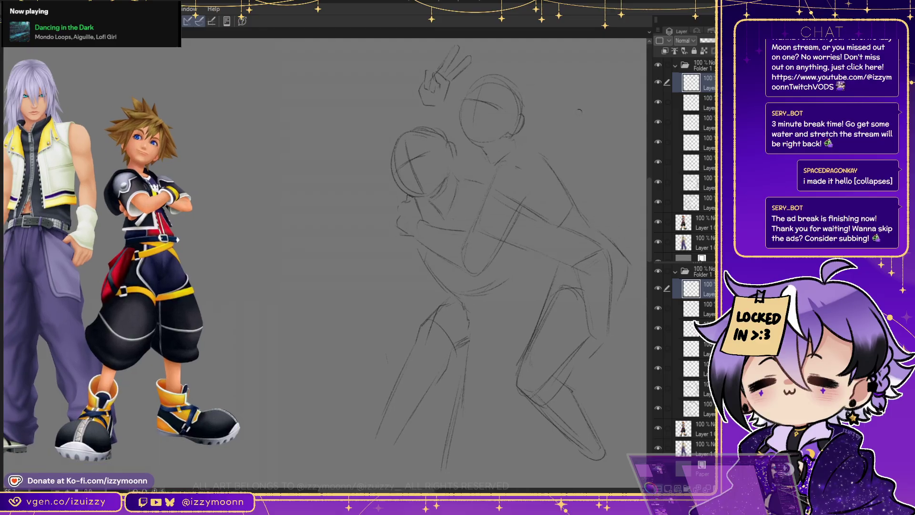
{"action": "key", "text": "alt+bracketright"}
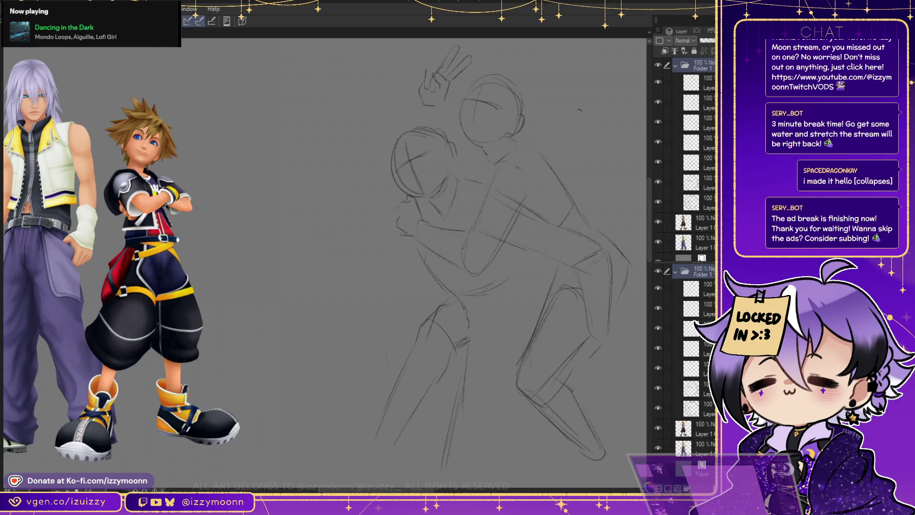
{"action": "key", "text": "ctrl+t"}
{"action": "left_click_drag", "start_coordinate": [606, 431], "coordinate": [601, 423]}
{"action": "key", "text": "Return"}
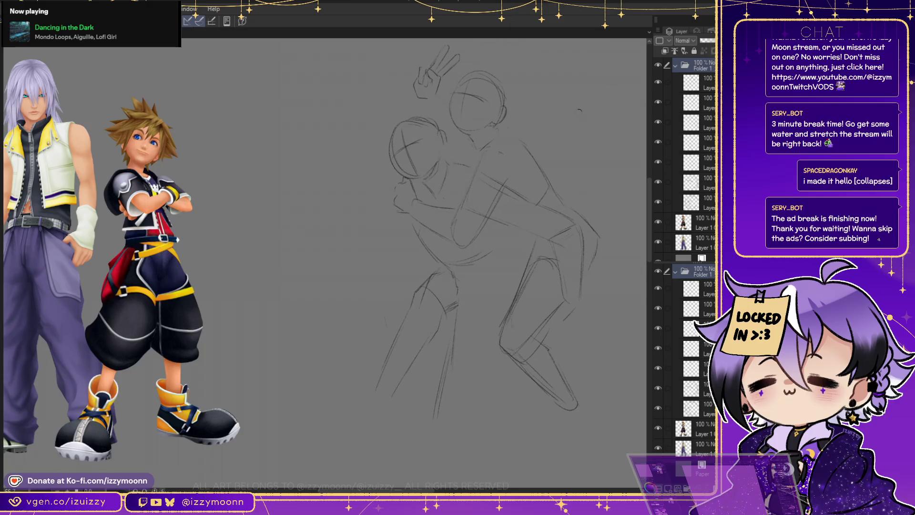
On a new layer, sketch the carrying figure's two striding legs from the thighs down to the start of the calves
{"action": "key", "text": "alt+bracketleft"}
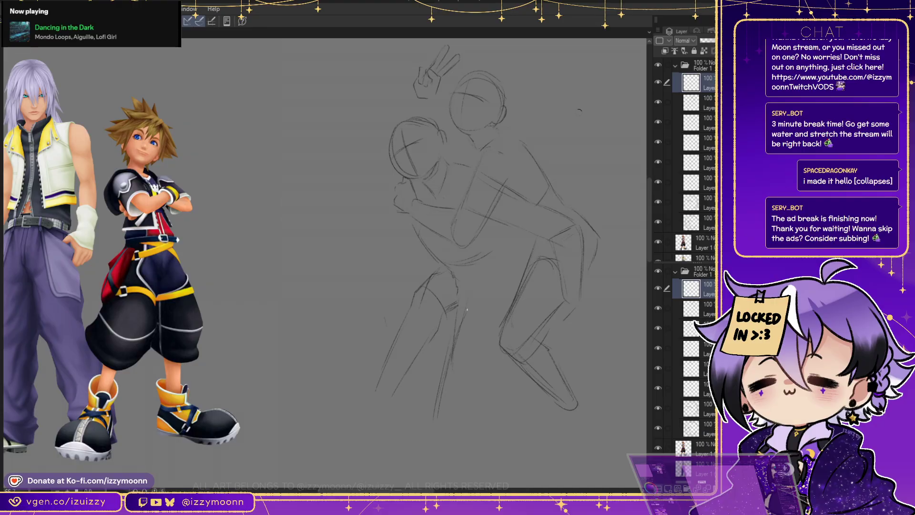
{"action": "left_click_drag", "start_coordinate": [479, 296], "coordinate": [448, 352]}
{"action": "mouse_move", "coordinate": [490, 384]}
{"action": "left_mouse_down"}
{"action": "mouse_move", "coordinate": [470, 428]}
{"action": "mouse_move", "coordinate": [428, 441]}
{"action": "left_mouse_up"}
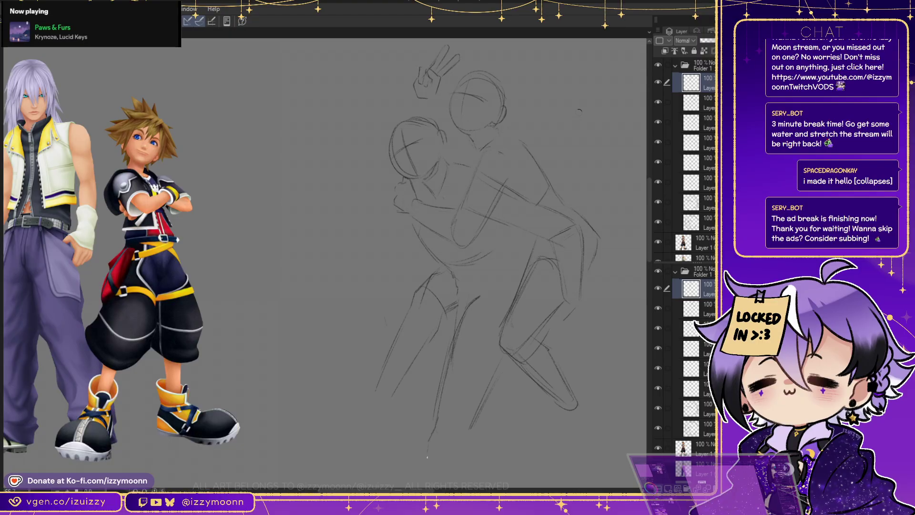
{"action": "scroll", "coordinate": [579, 111], "scroll_direction": "down", "scroll_amount": 2}
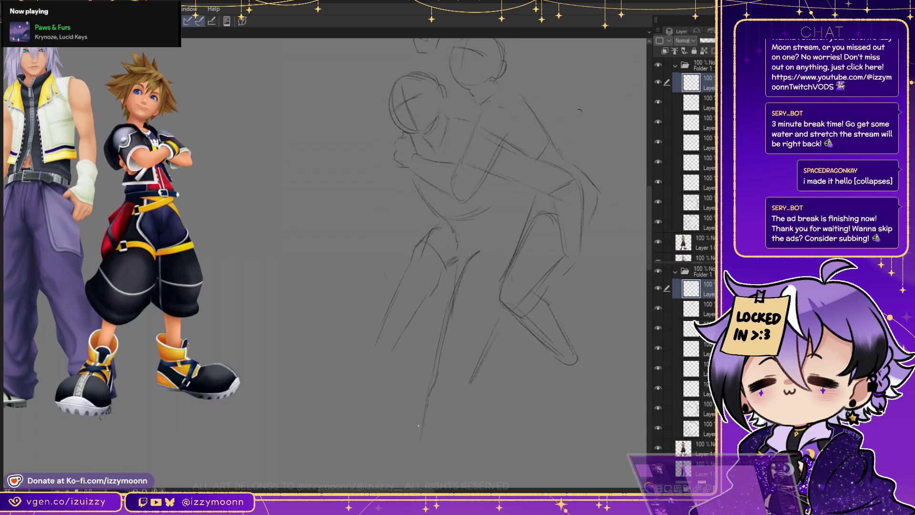
{"action": "mouse_move", "coordinate": [464, 395]}
{"action": "left_mouse_down"}
{"action": "mouse_move", "coordinate": [459, 444]}
{"action": "mouse_move", "coordinate": [442, 468]}
{"action": "left_mouse_up"}
{"action": "left_click_drag", "start_coordinate": [484, 384], "coordinate": [487, 398]}
{"action": "left_click_drag", "start_coordinate": [519, 322], "coordinate": [519, 389]}
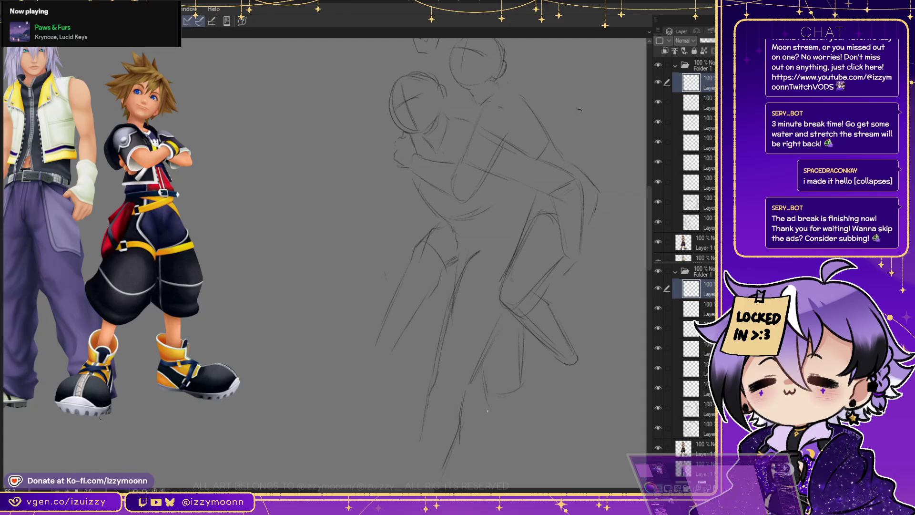
{"action": "left_click_drag", "start_coordinate": [495, 418], "coordinate": [502, 440]}
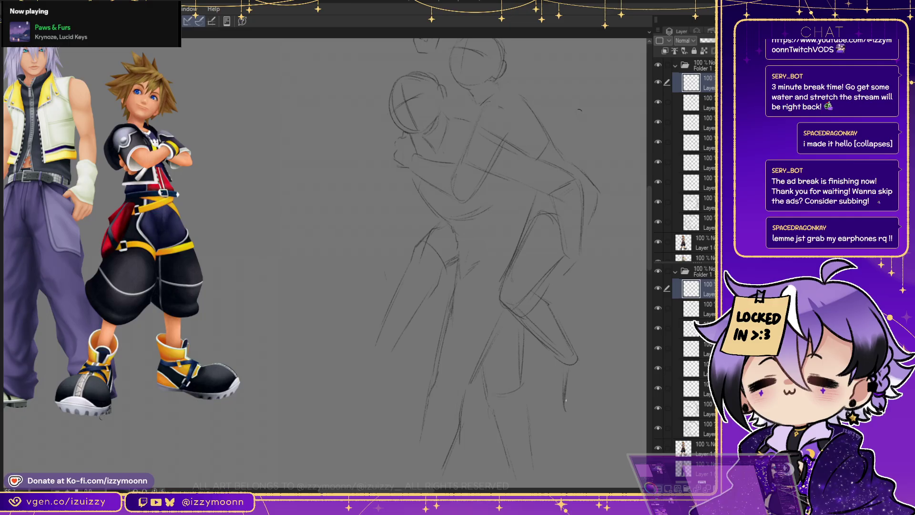
Sketch the carried figure's feet at the ends of the bent leg and the front dangling leg
{"action": "mouse_move", "coordinate": [574, 422]}
{"action": "left_mouse_down"}
{"action": "mouse_move", "coordinate": [592, 393]}
{"action": "mouse_move", "coordinate": [588, 355]}
{"action": "mouse_move", "coordinate": [594, 374]}
{"action": "mouse_move", "coordinate": [582, 346]}
{"action": "mouse_move", "coordinate": [596, 361]}
{"action": "mouse_move", "coordinate": [576, 419]}
{"action": "left_mouse_up"}
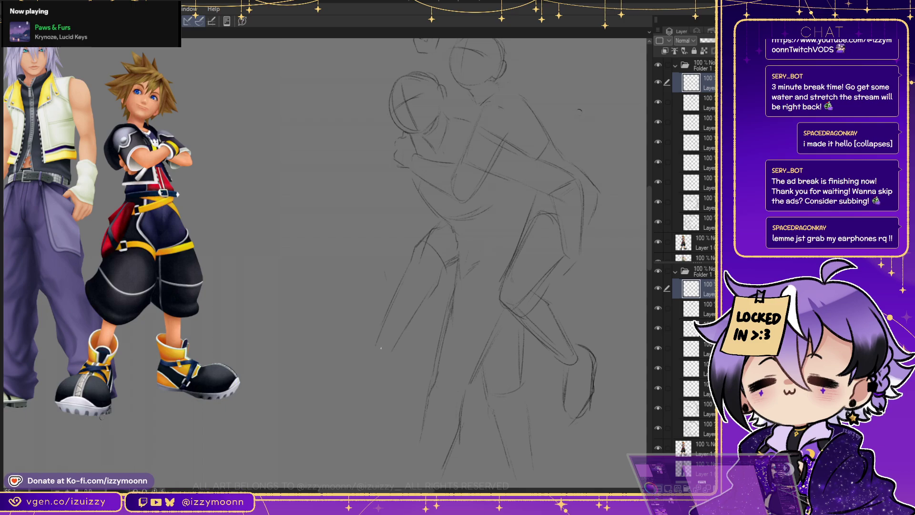
{"action": "mouse_move", "coordinate": [376, 340]}
{"action": "left_mouse_down"}
{"action": "mouse_move", "coordinate": [362, 373]}
{"action": "mouse_move", "coordinate": [379, 384]}
{"action": "mouse_move", "coordinate": [364, 380]}
{"action": "mouse_move", "coordinate": [380, 379]}
{"action": "mouse_move", "coordinate": [398, 356]}
{"action": "left_mouse_up"}
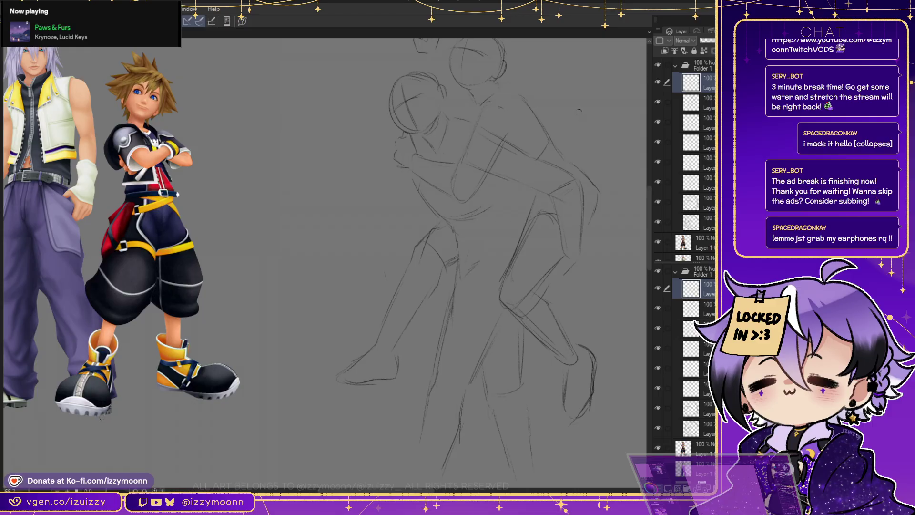
Sketch the carrying figure's forward leg down to the ankle and add its foot with a rounded toe
{"action": "left_click_drag", "start_coordinate": [333, 238], "coordinate": [375, 172]}
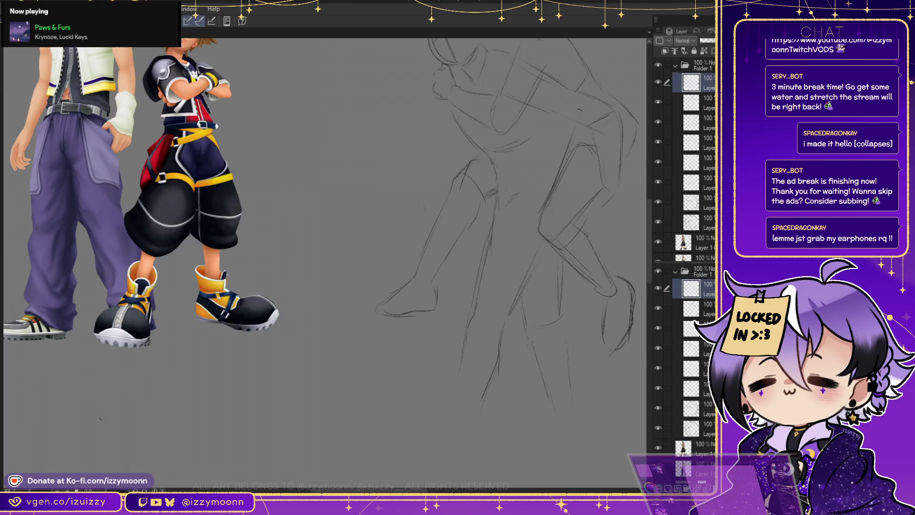
{"action": "mouse_move", "coordinate": [457, 376]}
{"action": "left_mouse_down"}
{"action": "mouse_move", "coordinate": [442, 439]}
{"action": "mouse_move", "coordinate": [481, 395]}
{"action": "left_mouse_up"}
{"action": "left_click_drag", "start_coordinate": [442, 443], "coordinate": [409, 460]}
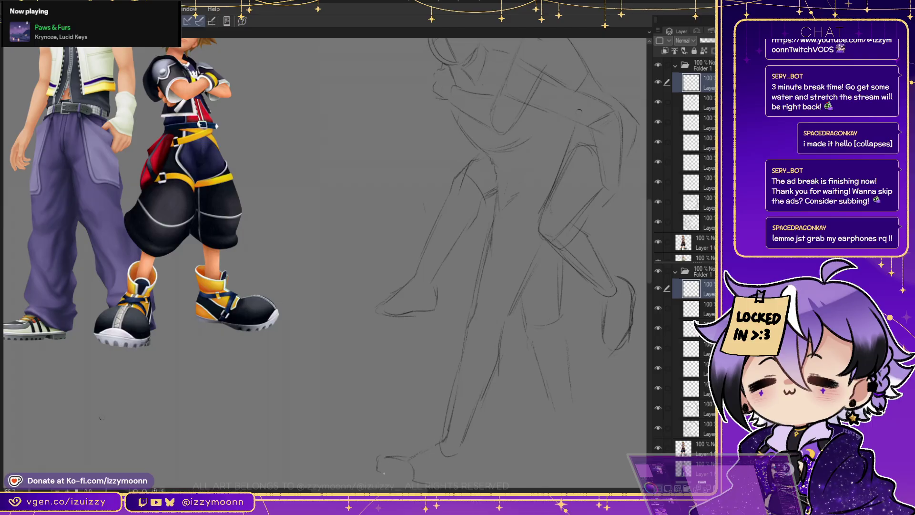
{"action": "left_click_drag", "start_coordinate": [379, 457], "coordinate": [410, 480]}
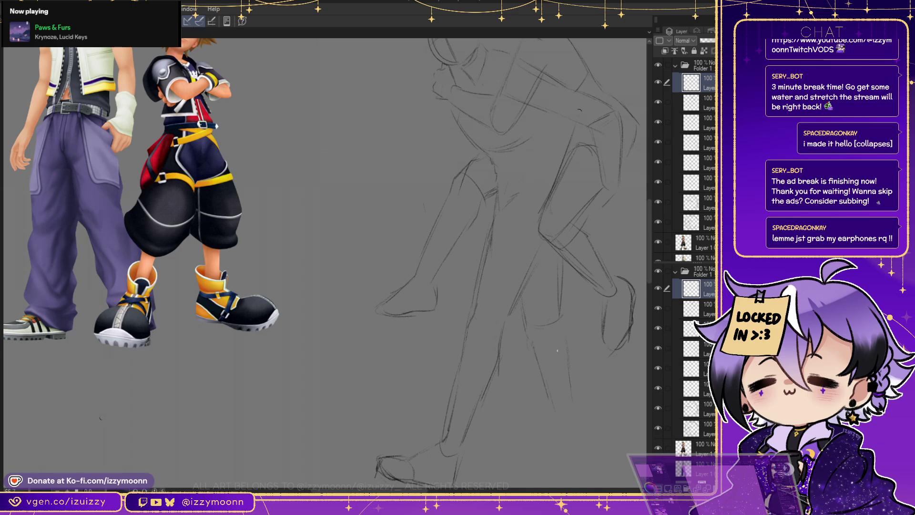
Sketch the carrying figure's rear calf down to the ankle and add its foot
{"action": "mouse_move", "coordinate": [559, 428]}
{"action": "left_mouse_down"}
{"action": "mouse_move", "coordinate": [572, 448]}
{"action": "mouse_move", "coordinate": [556, 451]}
{"action": "mouse_move", "coordinate": [584, 469]}
{"action": "left_mouse_up"}
{"action": "scroll", "coordinate": [581, 453], "scroll_direction": "down", "scroll_amount": 1}
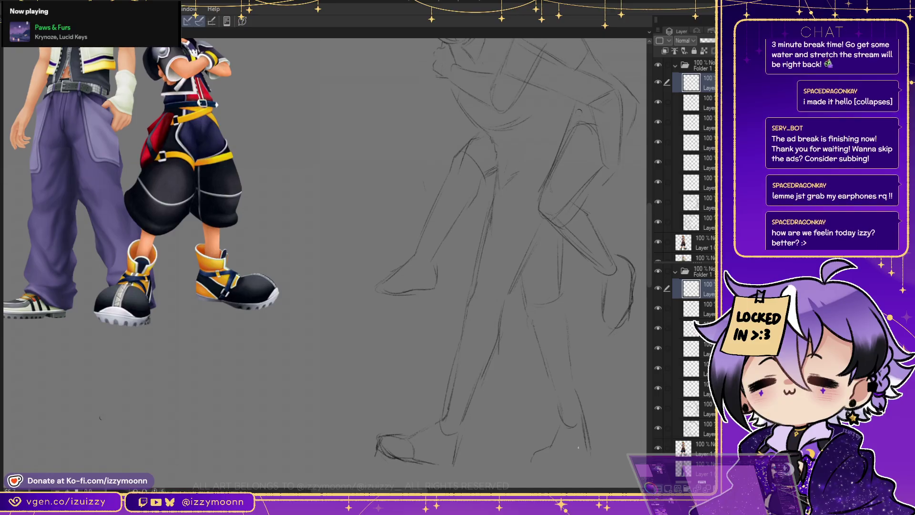
{"action": "mouse_move", "coordinate": [539, 454]}
{"action": "left_mouse_down"}
{"action": "mouse_move", "coordinate": [519, 474]}
{"action": "mouse_move", "coordinate": [524, 479]}
{"action": "mouse_move", "coordinate": [590, 454]}
{"action": "left_mouse_up"}
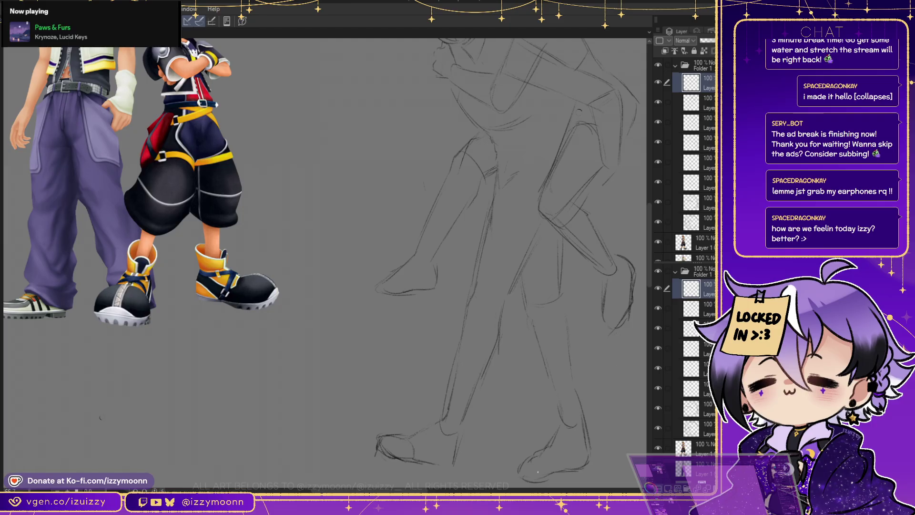
{"action": "mouse_move", "coordinate": [514, 475]}
{"action": "left_mouse_down"}
{"action": "mouse_move", "coordinate": [534, 472]}
{"action": "mouse_move", "coordinate": [524, 469]}
{"action": "mouse_move", "coordinate": [542, 450]}
{"action": "left_mouse_up"}
Lasso the carrying figure's striding legs and feet, scale them down slightly, reposition them under the torso and deselect
{"action": "scroll", "coordinate": [579, 109], "scroll_direction": "up", "scroll_amount": 3}
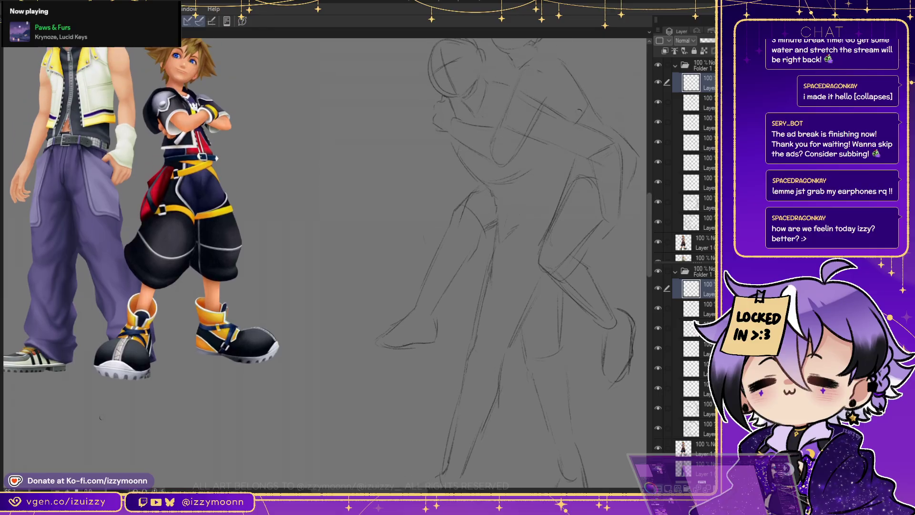
{"action": "scroll", "coordinate": [579, 110], "scroll_direction": "down", "scroll_amount": 2}
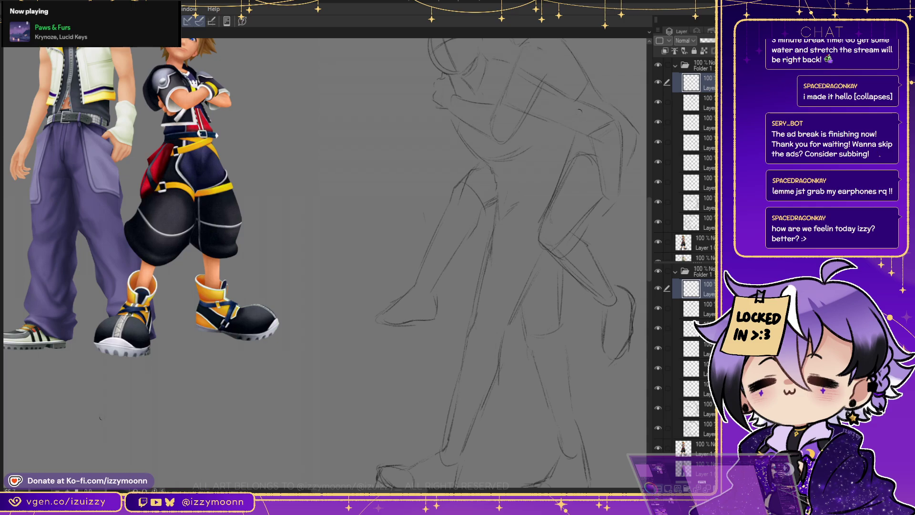
{"action": "mouse_move", "coordinate": [476, 248]}
{"action": "left_mouse_down"}
{"action": "mouse_move", "coordinate": [503, 230]}
{"action": "mouse_move", "coordinate": [554, 259]}
{"action": "mouse_move", "coordinate": [612, 479]}
{"action": "mouse_move", "coordinate": [388, 341]}
{"action": "mouse_move", "coordinate": [422, 329]}
{"action": "left_mouse_up"}
{"action": "scroll", "coordinate": [612, 479], "scroll_direction": "down", "scroll_amount": 2}
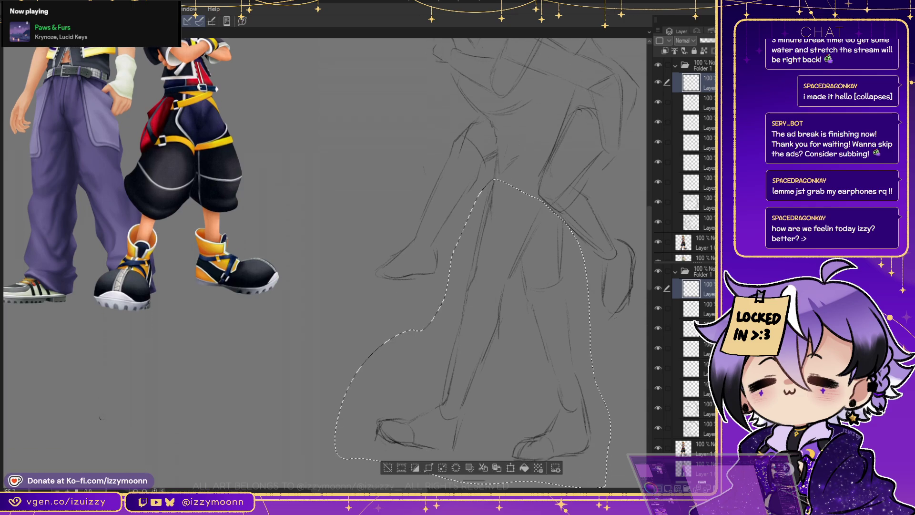
{"action": "key", "text": "ctrl+t"}
{"action": "left_click_drag", "start_coordinate": [334, 486], "coordinate": [349, 473]}
{"action": "left_click_drag", "start_coordinate": [480, 326], "coordinate": [479, 322]}
{"action": "left_click", "coordinate": [448, 480]}
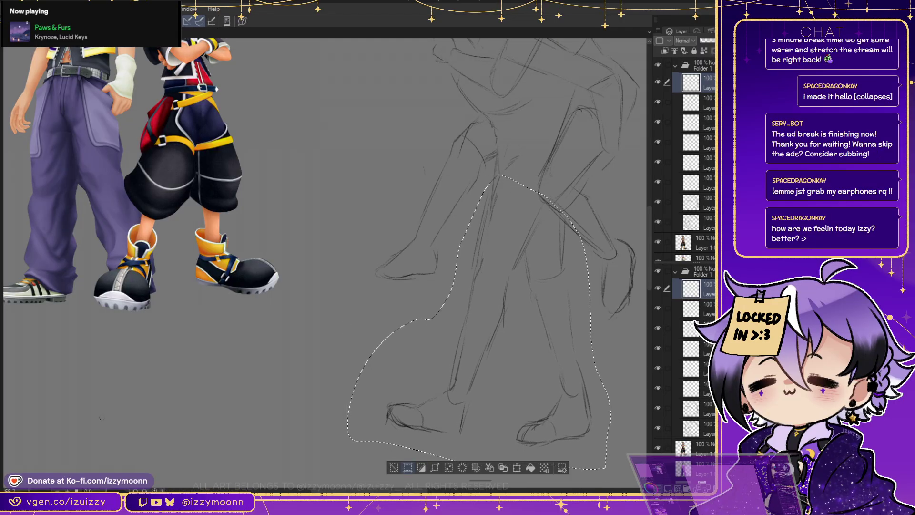
{"action": "key", "text": "ctrl+d"}
Add an empty layer above the sketch folder and sketch the raised forearm below the peace-sign hand within the folder
{"action": "scroll", "coordinate": [103, 416], "scroll_direction": "up", "scroll_amount": 3}
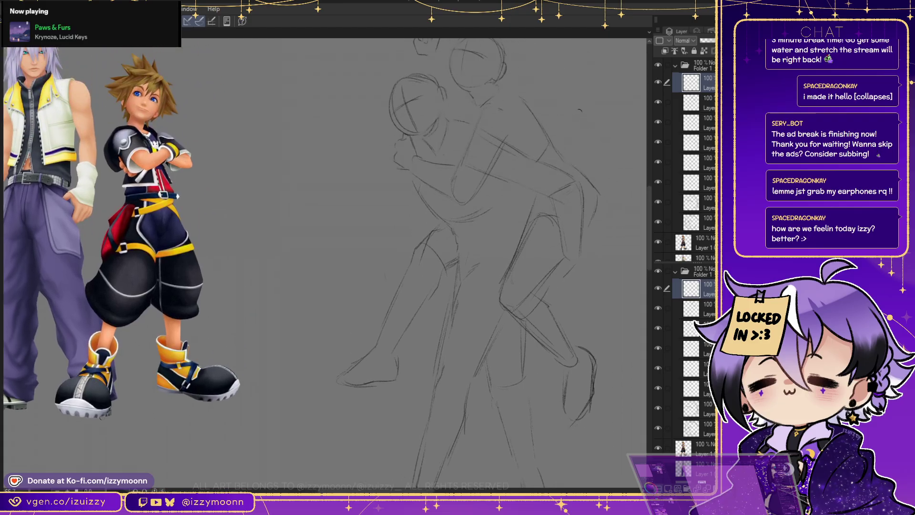
{"action": "scroll", "coordinate": [103, 416], "scroll_direction": "right", "scroll_amount": 2}
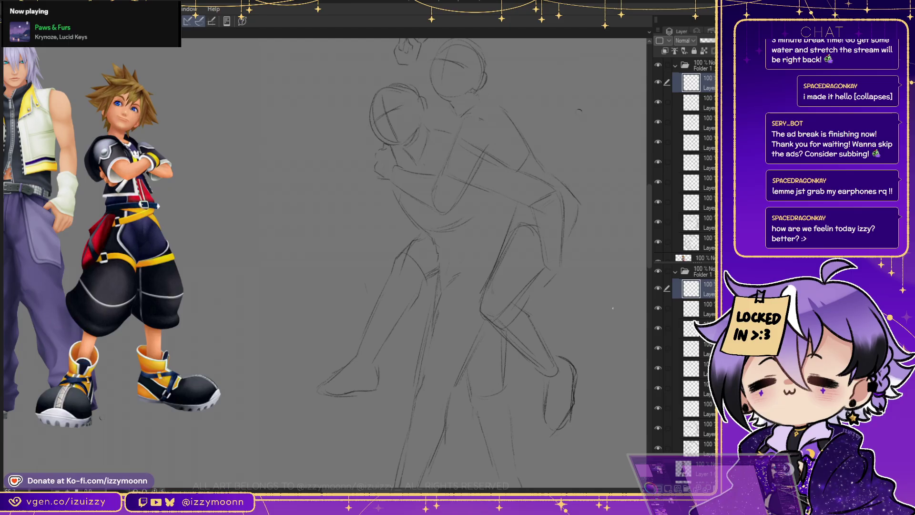
{"action": "left_click_drag", "start_coordinate": [579, 111], "coordinate": [628, 152]}
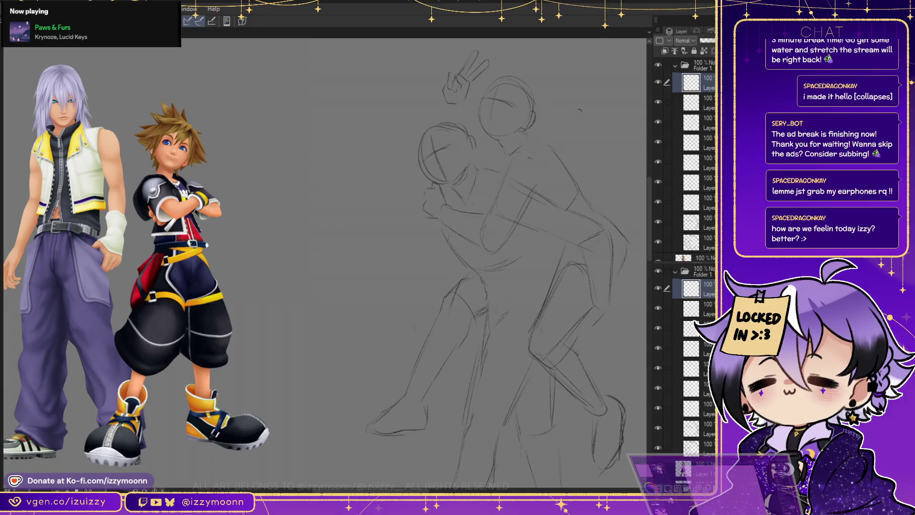
{"action": "key", "text": "ctrl+shift+n"}
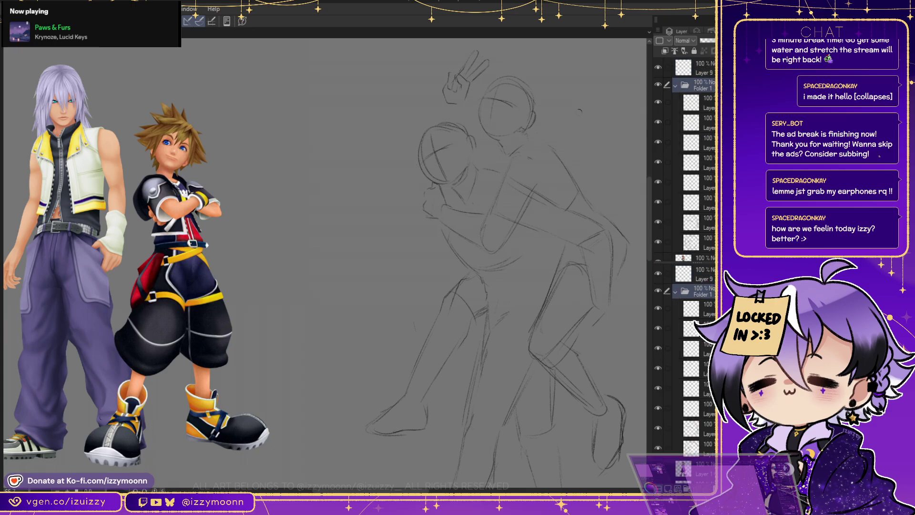
{"action": "key", "text": "alt+bracketleft"}
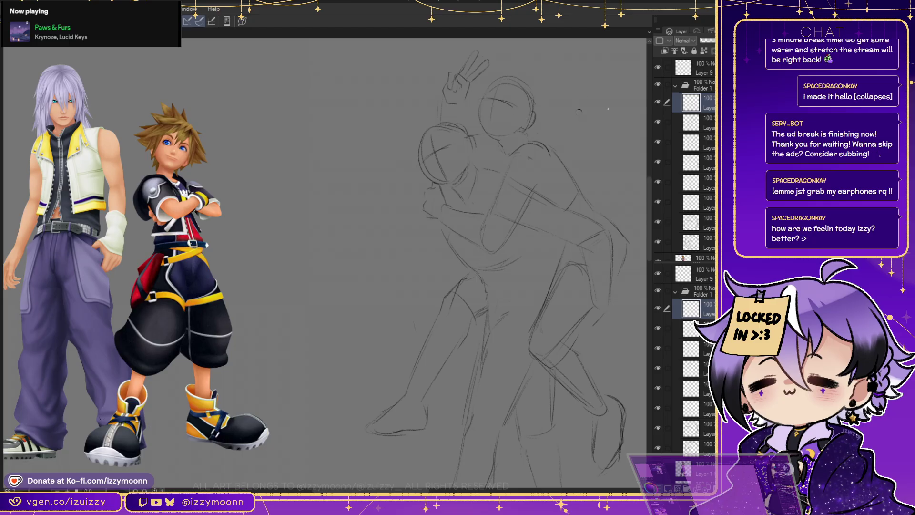
{"action": "key", "text": "alt+bracketright"}
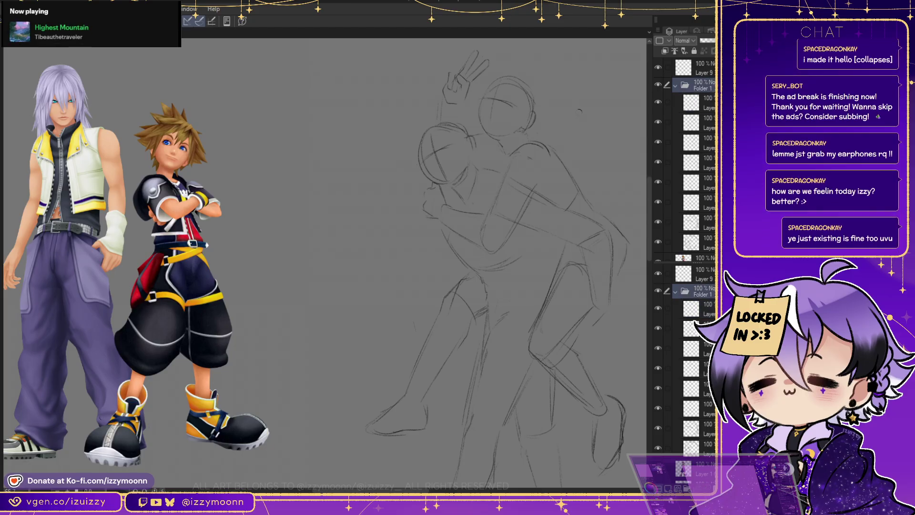
Lower the rough sketch folder's opacity to 28% and put the empty layer above it in its own folder
{"action": "key", "text": "ctrl+bracketleft"}
{"action": "key", "text": "ctrl+3"}
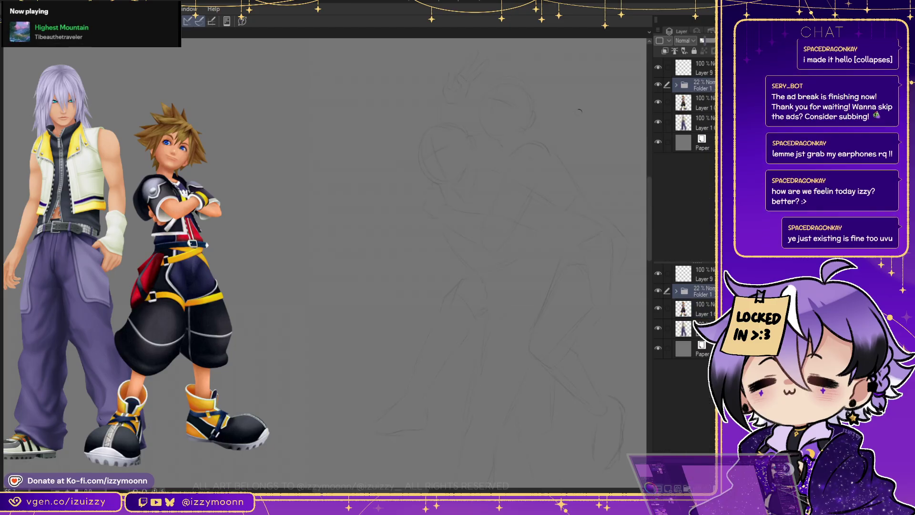
{"action": "key", "text": "ctrl+g"}
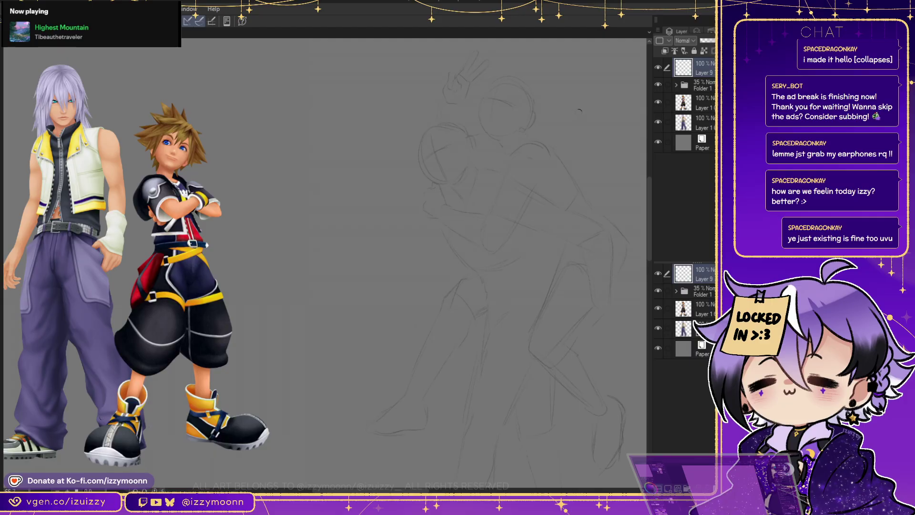
{"action": "key", "text": "alt+bracketleft"}
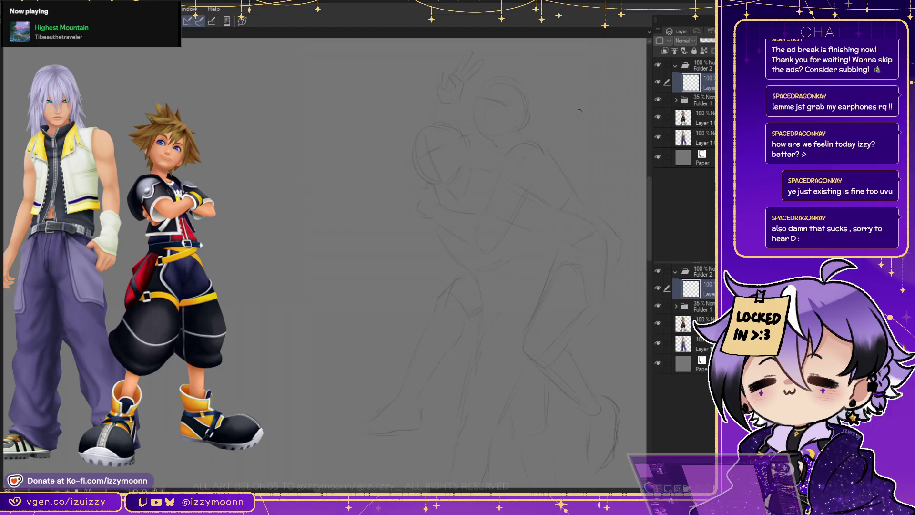
{"action": "key", "text": "alt+bracketleft"}
{"action": "left_click_drag", "start_coordinate": [709, 41], "coordinate": [703, 41]}
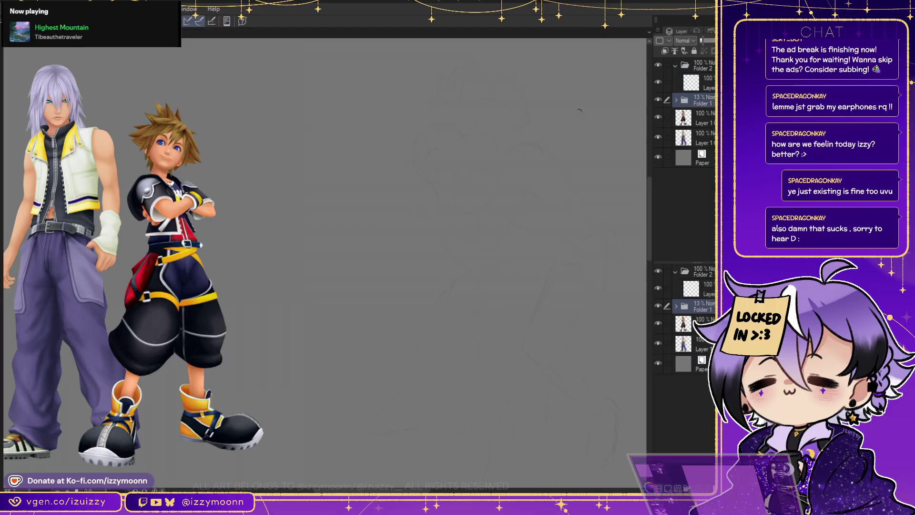
{"action": "key", "text": "alt+bracketright"}
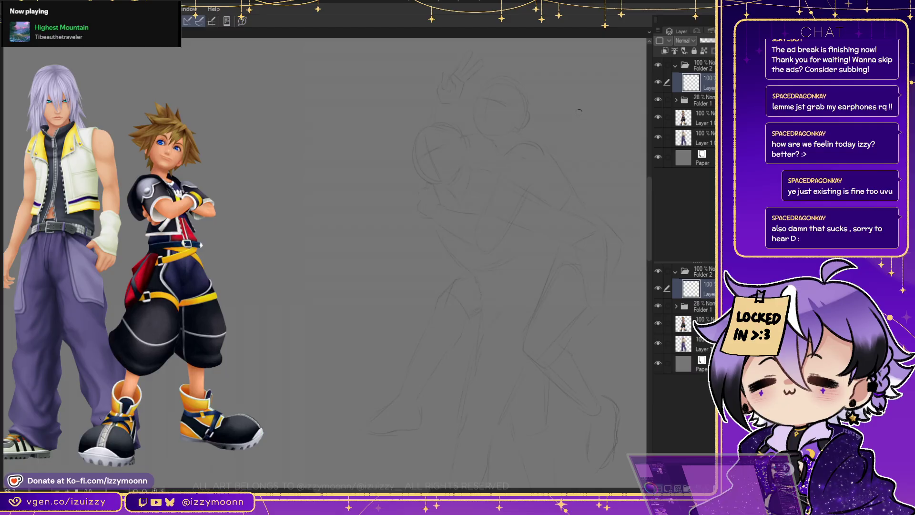
Draw the carrying character's two eyes along the head's guideline on the new layer
{"action": "key", "text": "ctrl+plus"}
{"action": "key", "text": "ctrl+plus"}
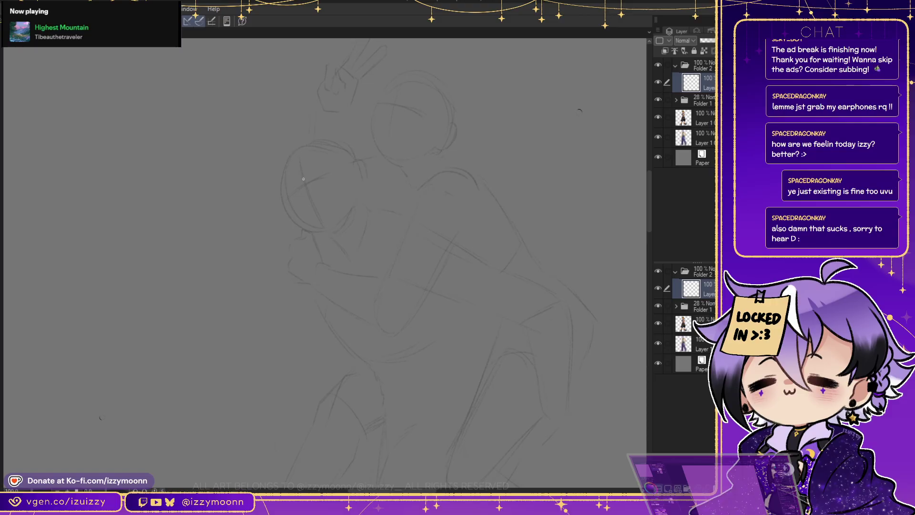
{"action": "mouse_move", "coordinate": [292, 184]}
{"action": "left_mouse_down"}
{"action": "mouse_move", "coordinate": [286, 188]}
{"action": "mouse_move", "coordinate": [297, 185]}
{"action": "mouse_move", "coordinate": [298, 195]}
{"action": "mouse_move", "coordinate": [335, 169]}
{"action": "left_mouse_up"}
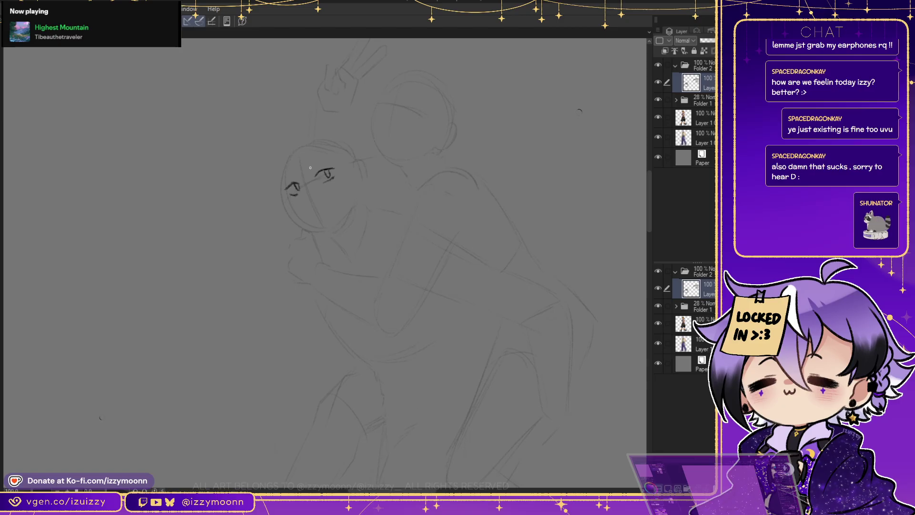
Draw the carrying character's eyebrows above the eyes and the nose between them, redoing the first eyebrow stroke
{"action": "left_click_drag", "start_coordinate": [308, 166], "coordinate": [325, 158]}
{"action": "key", "text": "ctrl+z"}
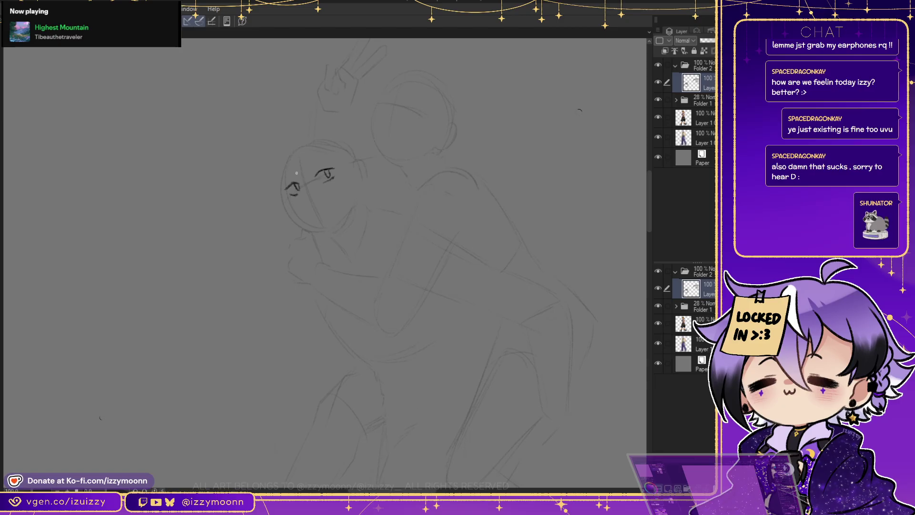
{"action": "left_click_drag", "start_coordinate": [279, 177], "coordinate": [323, 161]}
{"action": "left_click_drag", "start_coordinate": [327, 160], "coordinate": [333, 157]}
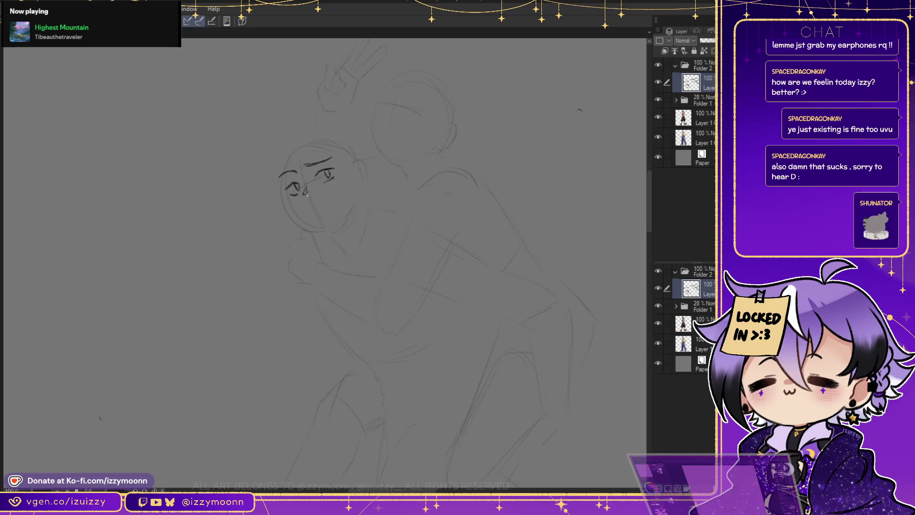
{"action": "left_click_drag", "start_coordinate": [301, 181], "coordinate": [304, 195]}
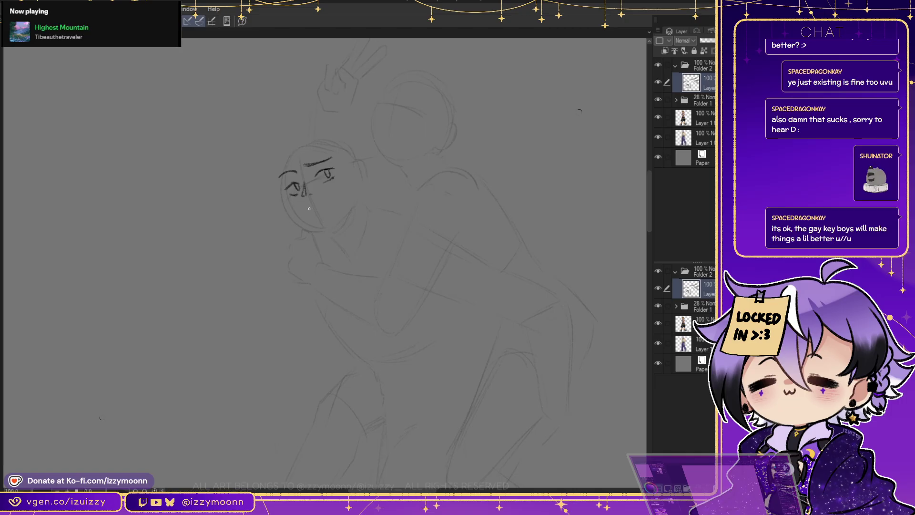
Draw a small, slightly smiling mouth below the carrying character's nose, undoing unwanted strokes
{"action": "mouse_move", "coordinate": [313, 208]}
{"action": "left_mouse_down"}
{"action": "mouse_move", "coordinate": [327, 202]}
{"action": "mouse_move", "coordinate": [315, 208]}
{"action": "left_mouse_up"}
{"action": "key", "text": "ctrl+z"}
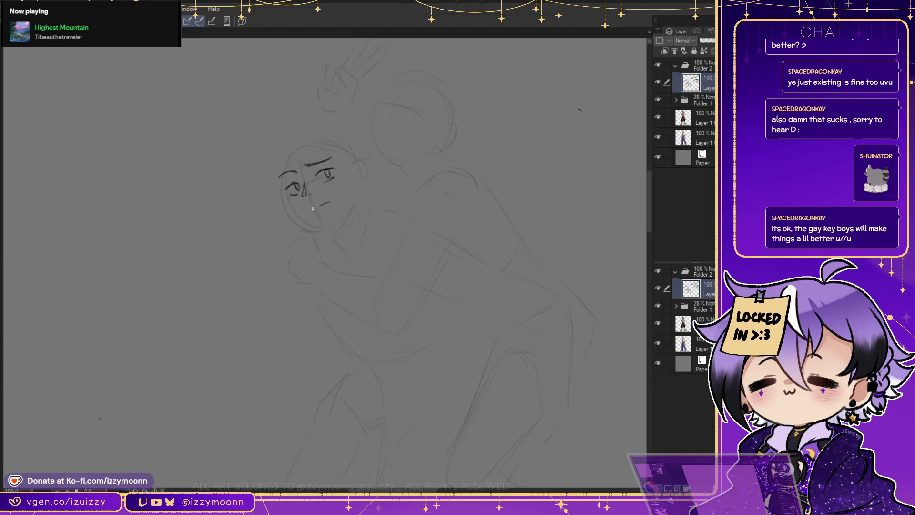
{"action": "key", "text": "ctrl+z"}
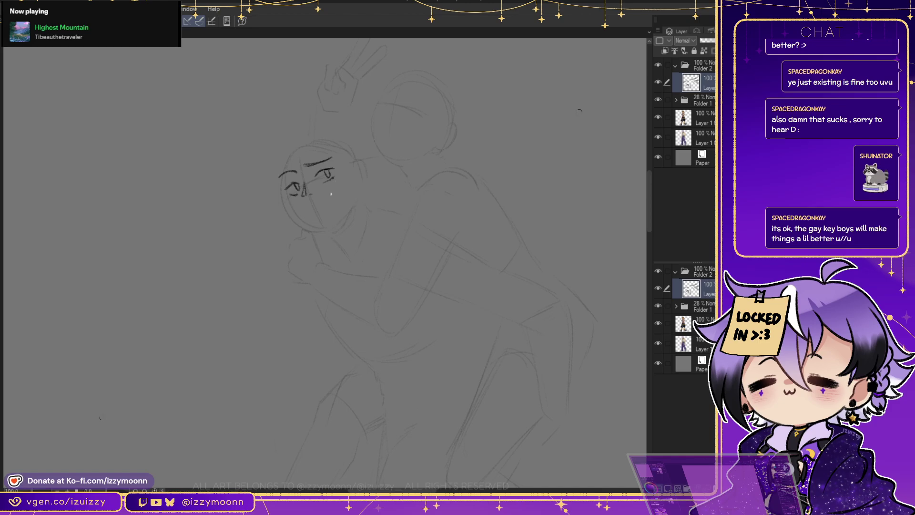
{"action": "left_click_drag", "start_coordinate": [308, 210], "coordinate": [325, 203]}
{"action": "key", "text": "ctrl+z"}
{"action": "key", "text": "ctrl+z"}
{"action": "key", "text": "ctrl+z"}
{"action": "key", "text": "ctrl+z"}
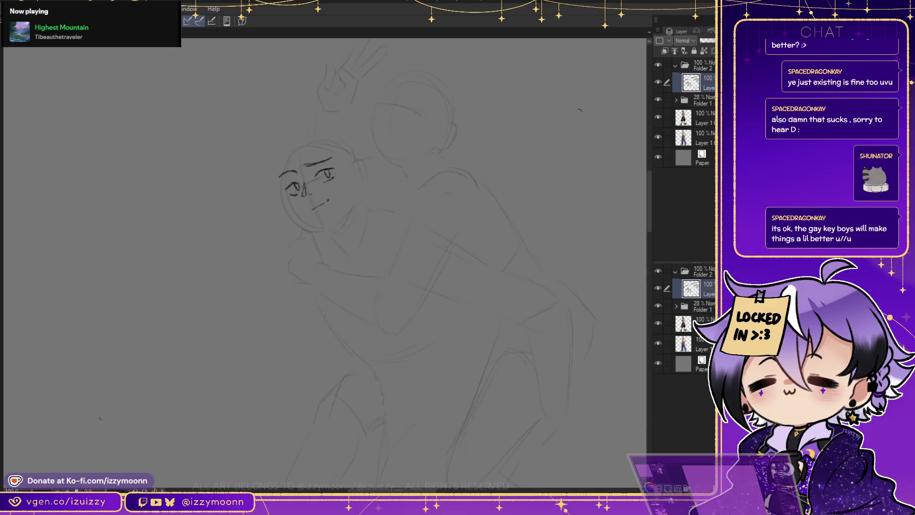
Add another layer in the new folder and draw the carrying character's cheek, jawline and ear around the face
{"action": "key", "text": "ctrl+shift+n"}
{"action": "mouse_move", "coordinate": [281, 191]}
{"action": "left_mouse_down"}
{"action": "mouse_move", "coordinate": [302, 217]}
{"action": "mouse_move", "coordinate": [288, 183]}
{"action": "mouse_move", "coordinate": [289, 200]}
{"action": "mouse_move", "coordinate": [278, 189]}
{"action": "mouse_move", "coordinate": [305, 222]}
{"action": "mouse_move", "coordinate": [290, 207]}
{"action": "mouse_move", "coordinate": [320, 229]}
{"action": "mouse_move", "coordinate": [289, 204]}
{"action": "mouse_move", "coordinate": [291, 212]}
{"action": "mouse_move", "coordinate": [333, 232]}
{"action": "left_mouse_up"}
{"action": "key", "text": "ctrl+z"}
{"action": "key", "text": "ctrl+z"}
{"action": "key", "text": "ctrl+z"}
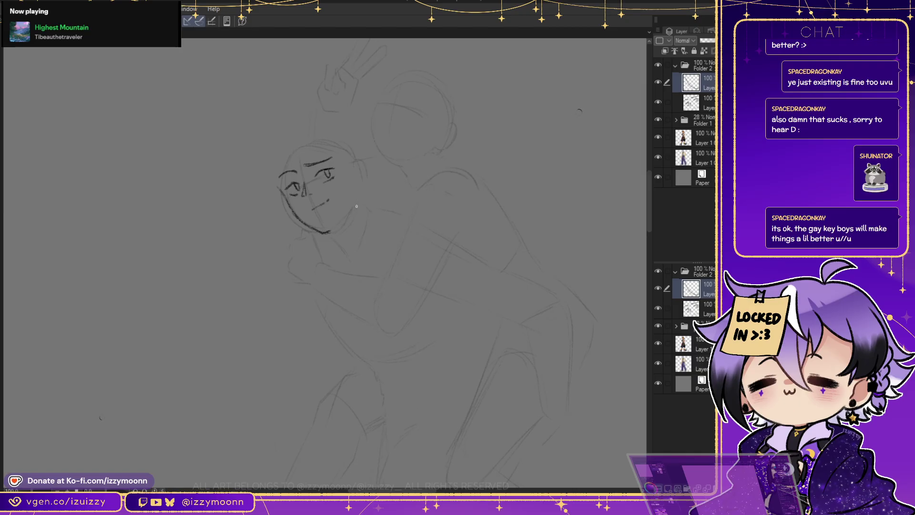
{"action": "mouse_move", "coordinate": [338, 225]}
{"action": "left_mouse_down"}
{"action": "mouse_move", "coordinate": [354, 198]}
{"action": "mouse_move", "coordinate": [350, 155]}
{"action": "mouse_move", "coordinate": [361, 173]}
{"action": "left_mouse_up"}
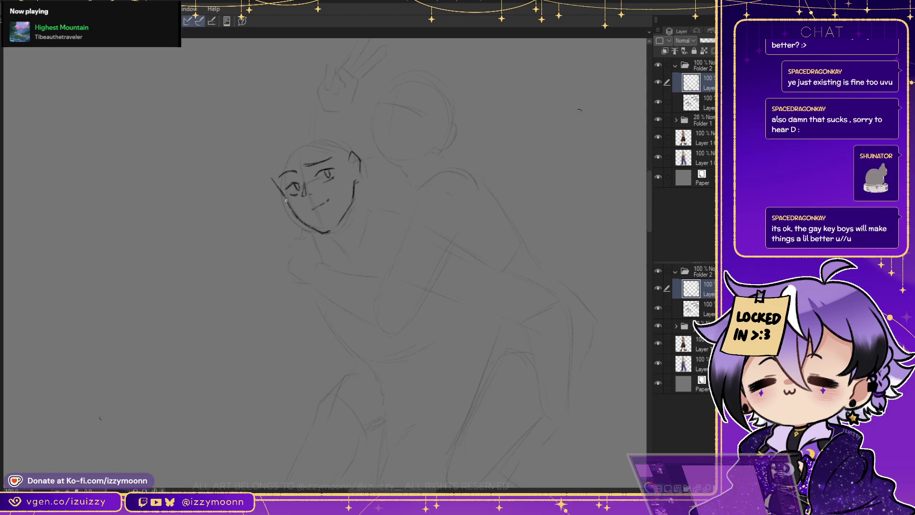
Redraw the crouching figure's far temple line, and sketch both neck lines beneath the jaw and ear on a new layer
{"action": "key", "text": "ctrl+z"}
{"action": "mouse_move", "coordinate": [276, 181]}
{"action": "left_mouse_down"}
{"action": "mouse_move", "coordinate": [277, 159]}
{"action": "mouse_move", "coordinate": [277, 180]}
{"action": "left_mouse_up"}
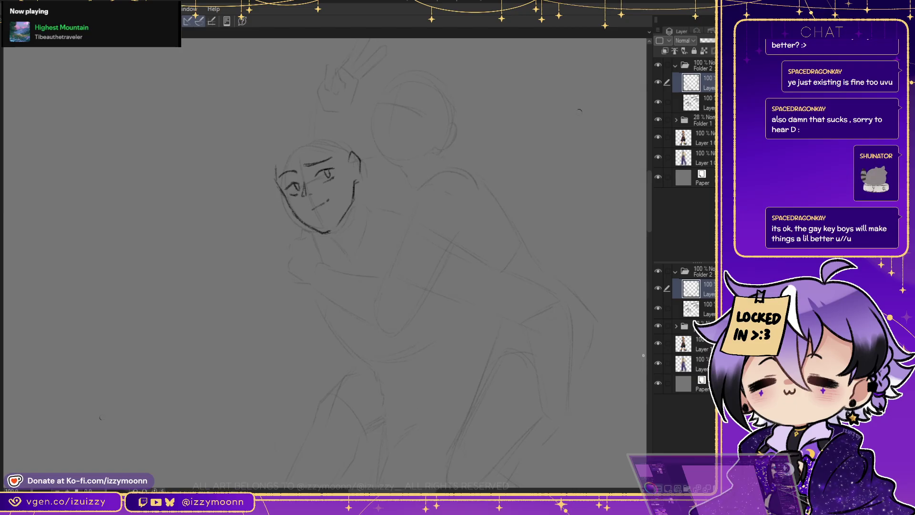
{"action": "key", "text": "ctrl+shift+n"}
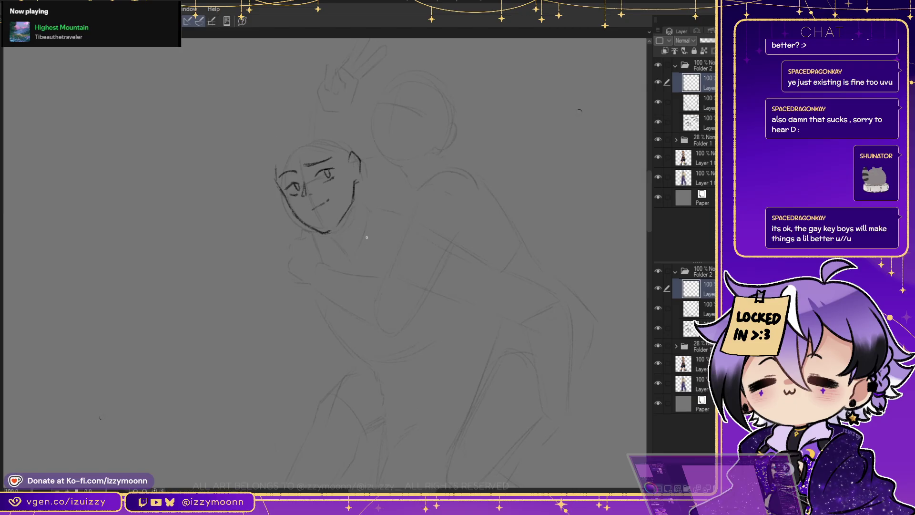
{"action": "left_click_drag", "start_coordinate": [329, 232], "coordinate": [353, 253]}
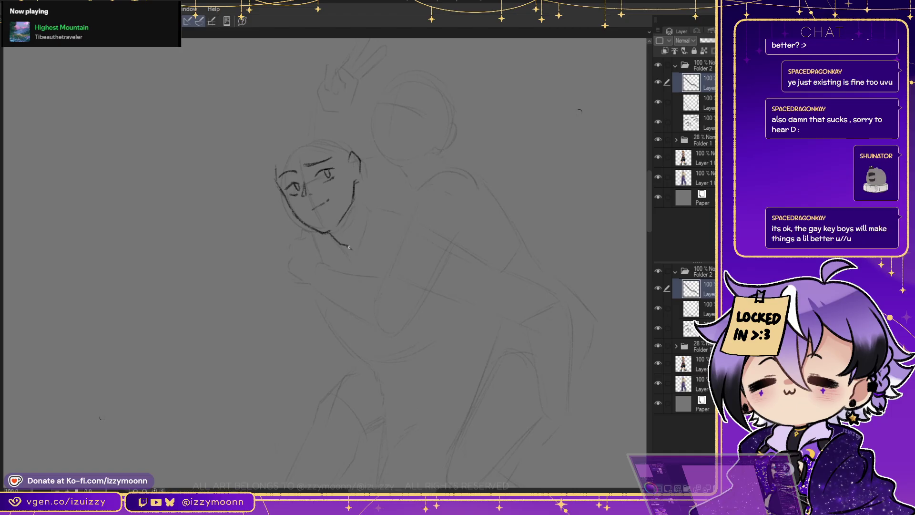
{"action": "left_click_drag", "start_coordinate": [356, 182], "coordinate": [366, 200]}
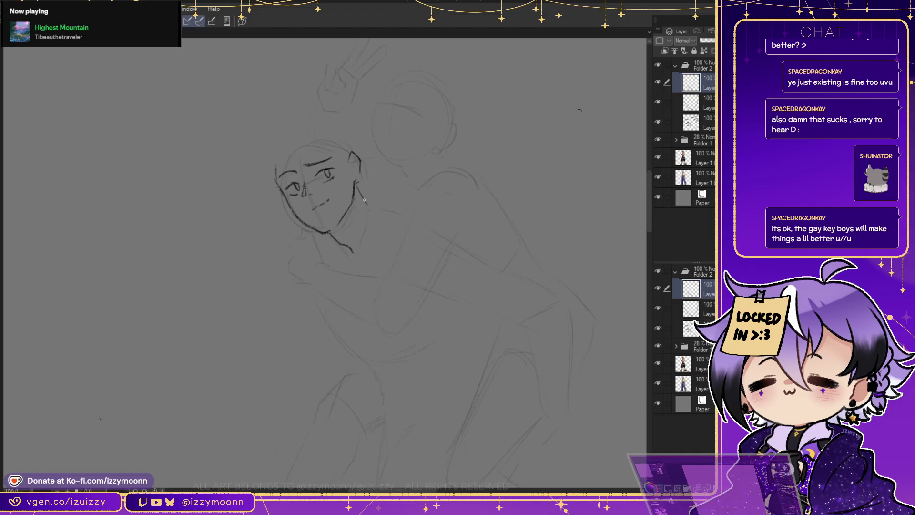
Add a new layer for the hair and sketch long strands framing both sides of the face
{"action": "key", "text": "ctrl+shift+n"}
{"action": "left_click_drag", "start_coordinate": [268, 244], "coordinate": [270, 187]}
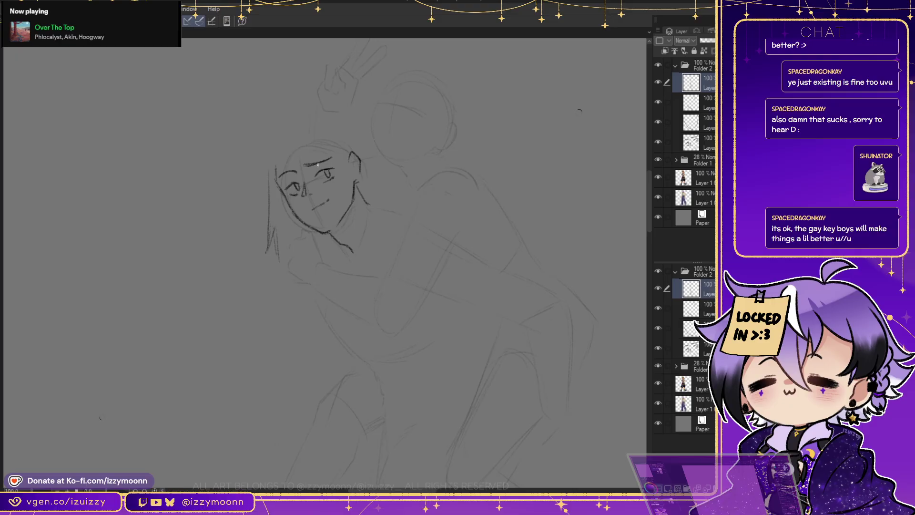
{"action": "left_click_drag", "start_coordinate": [340, 150], "coordinate": [345, 212]}
Select the eyes and brows on the facial features layer, adjust their placement with a transform, and clear the selection
{"action": "key", "text": "alt+["}
{"action": "key", "text": "alt+["}
{"action": "key", "text": "alt+["}
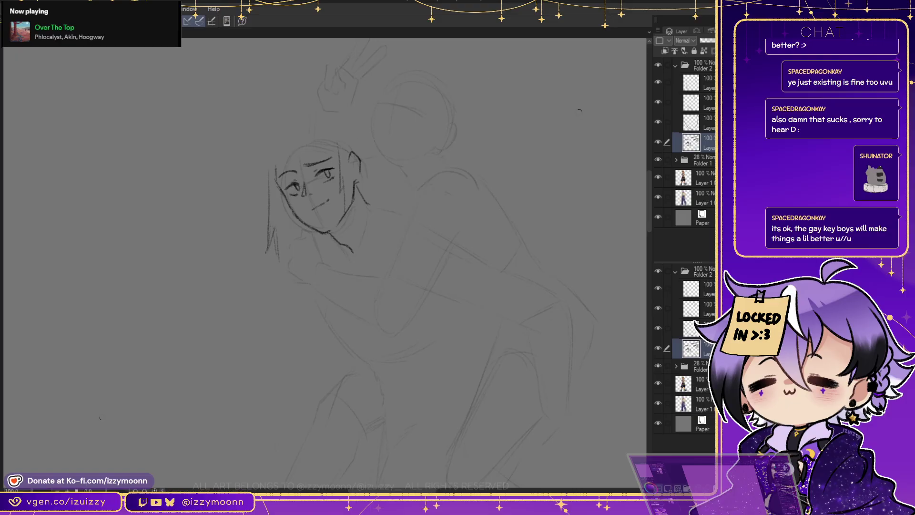
{"action": "mouse_move", "coordinate": [280, 154]}
{"action": "left_mouse_down"}
{"action": "mouse_move", "coordinate": [276, 199]}
{"action": "mouse_move", "coordinate": [333, 188]}
{"action": "mouse_move", "coordinate": [282, 154]}
{"action": "left_mouse_up"}
{"action": "left_click", "coordinate": [347, 228]}
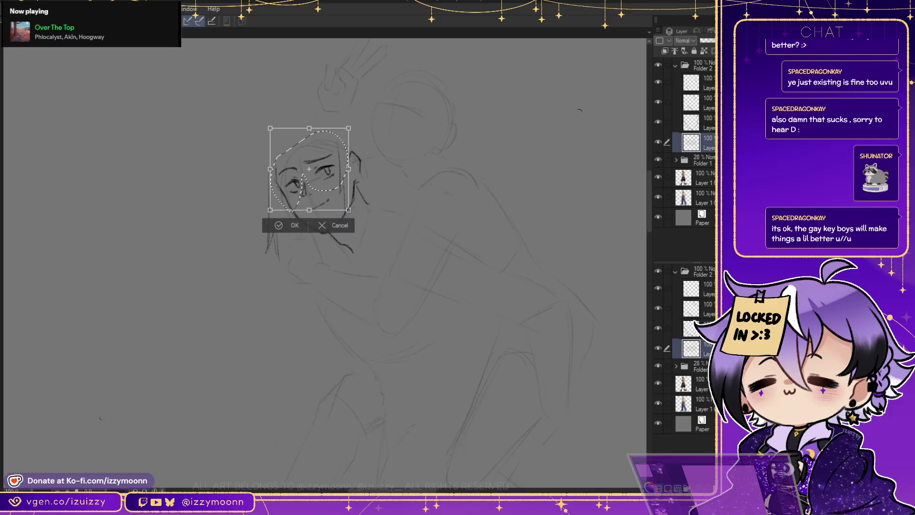
{"action": "key", "text": "Return"}
{"action": "key", "text": "ctrl+d"}
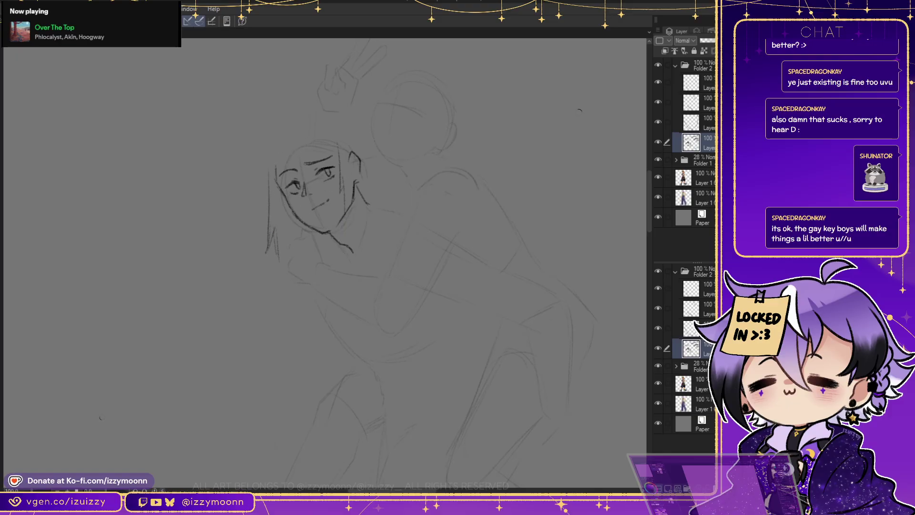
Sketch another hair strand between the jaw and the ear on the hair layer
{"action": "key", "text": "alt+bracketright"}
{"action": "key", "text": "alt+bracketright"}
{"action": "key", "text": "alt+bracketright"}
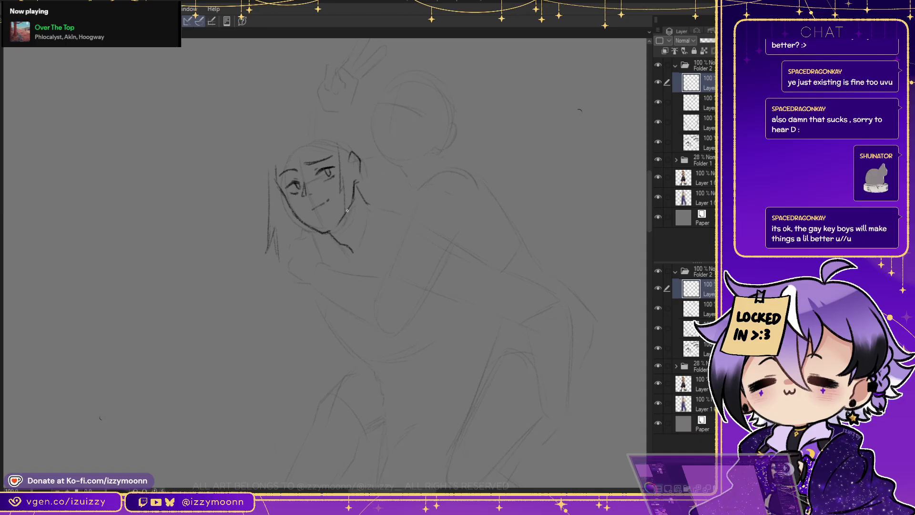
{"action": "mouse_move", "coordinate": [346, 199]}
{"action": "left_mouse_down"}
{"action": "mouse_move", "coordinate": [348, 241]}
{"action": "mouse_move", "coordinate": [359, 180]}
{"action": "mouse_move", "coordinate": [354, 222]}
{"action": "mouse_move", "coordinate": [360, 194]}
{"action": "mouse_move", "coordinate": [360, 220]}
{"action": "left_mouse_up"}
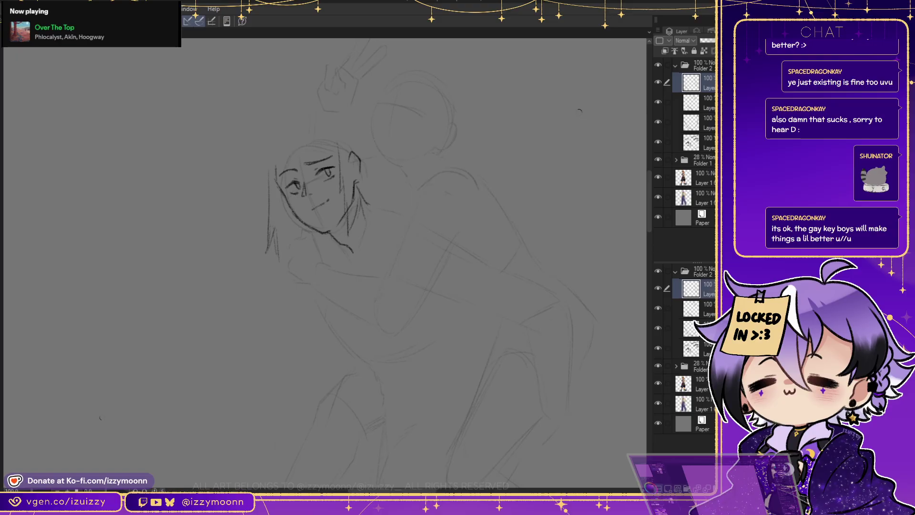
Try to sketch fringe strands over the forehead and an outer lock on the far side of the head
{"action": "left_click", "coordinate": [316, 192], "text": "ctrl+shift"}
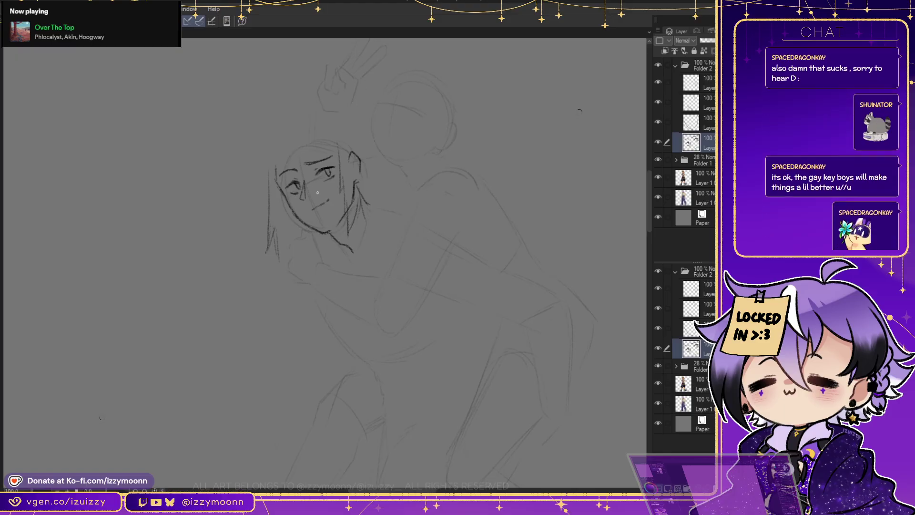
{"action": "key", "text": "alt+bracketright"}
{"action": "key", "text": "alt+bracketright"}
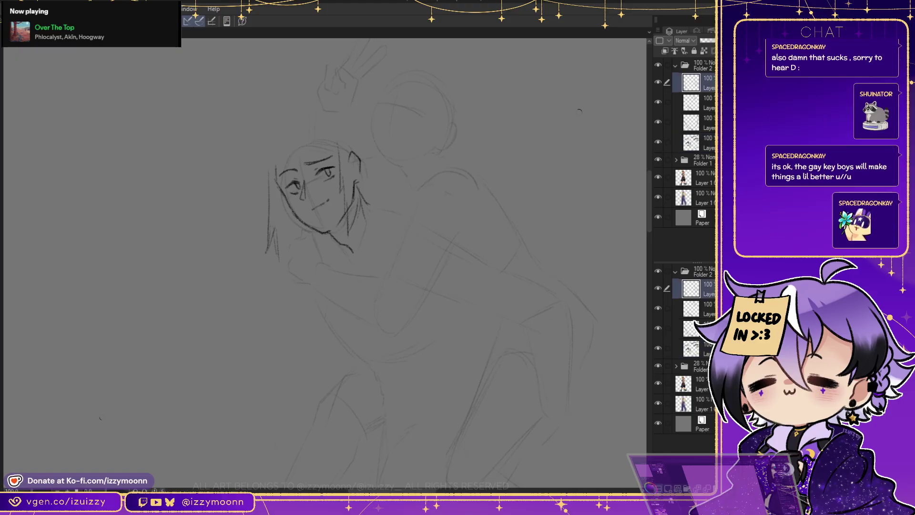
{"action": "key", "text": "alt+bracketright"}
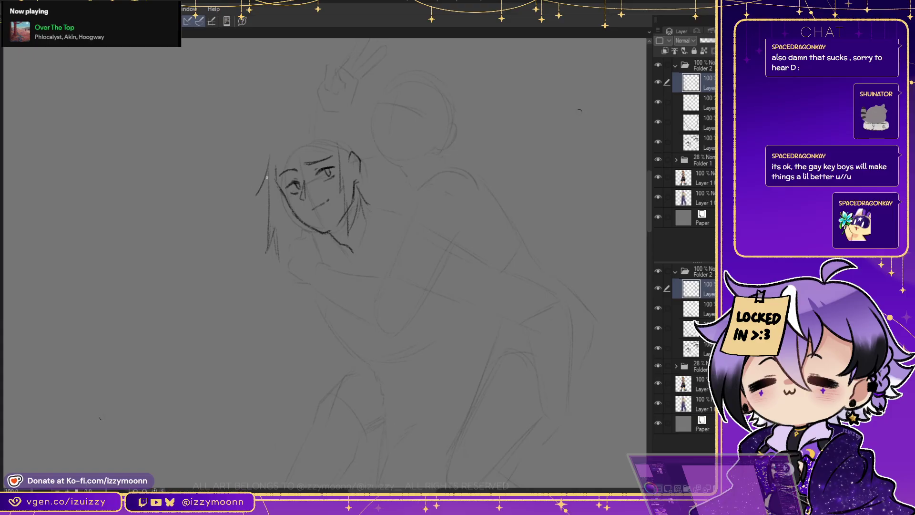
{"action": "mouse_move", "coordinate": [291, 144]}
{"action": "left_mouse_down"}
{"action": "mouse_move", "coordinate": [286, 182]}
{"action": "mouse_move", "coordinate": [302, 195]}
{"action": "left_mouse_up"}
{"action": "key", "text": "ctrl+z"}
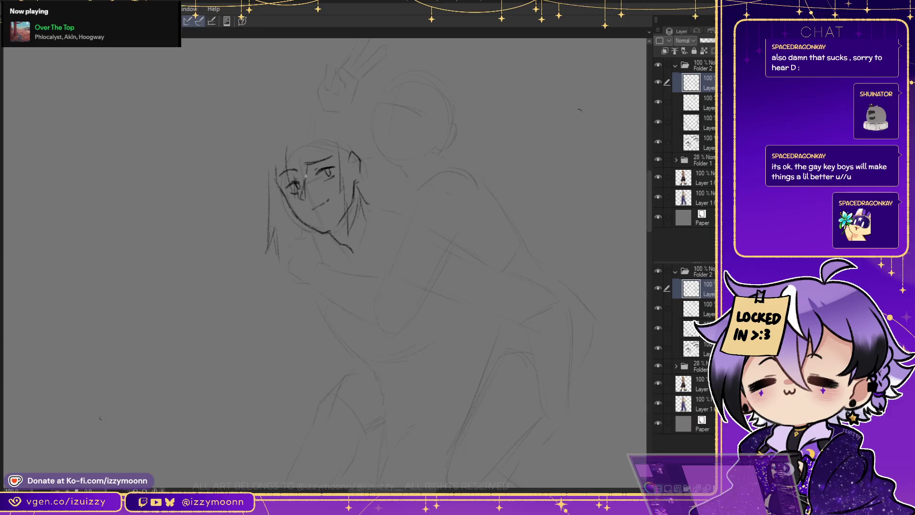
{"action": "left_click_drag", "start_coordinate": [312, 143], "coordinate": [309, 162]}
{"action": "key", "text": "ctrl+z"}
{"action": "key", "text": "ctrl+z"}
{"action": "key", "text": "ctrl+z"}
{"action": "key", "text": "ctrl+z"}
{"action": "key", "text": "ctrl+z"}
{"action": "key", "text": "ctrl+z"}
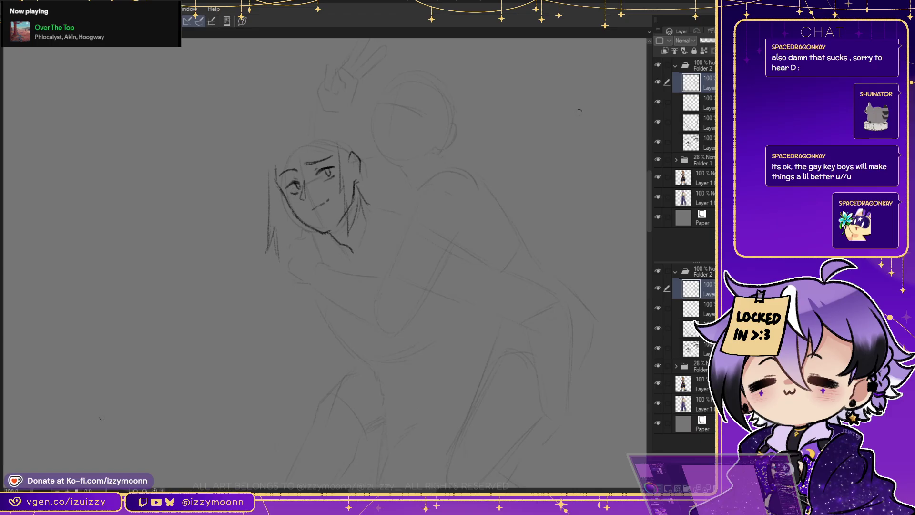
{"action": "key", "text": "ctrl+z"}
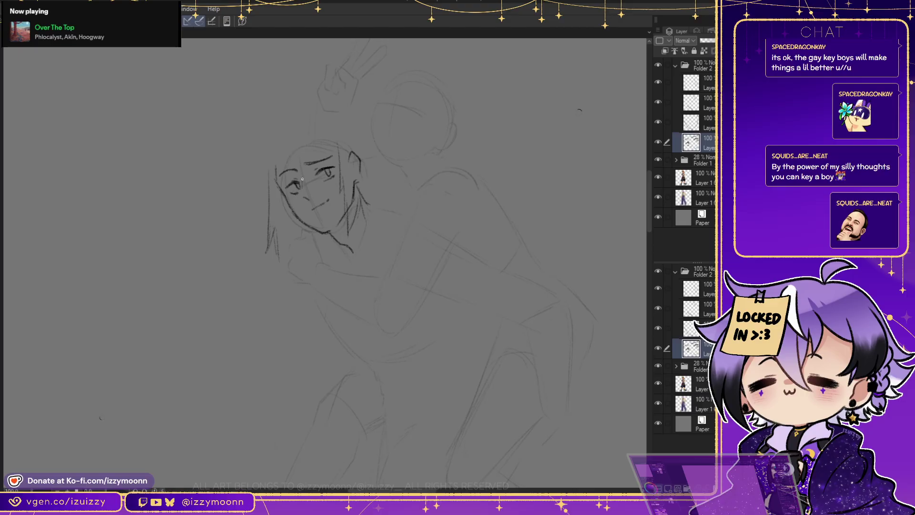
Redraw the mouth as a shorter line on the facial features layer
{"action": "mouse_move", "coordinate": [307, 201]}
{"action": "left_mouse_down"}
{"action": "mouse_move", "coordinate": [319, 208]}
{"action": "mouse_move", "coordinate": [334, 196]}
{"action": "mouse_move", "coordinate": [318, 211]}
{"action": "mouse_move", "coordinate": [328, 208]}
{"action": "left_mouse_up"}
{"action": "key", "text": "ctrl+z"}
{"action": "left_click_drag", "start_coordinate": [318, 208], "coordinate": [327, 206]}
Clear the hair layer and sketch new fringe strands falling over the forehead and between the eyes
{"action": "left_click", "coordinate": [701, 83]}
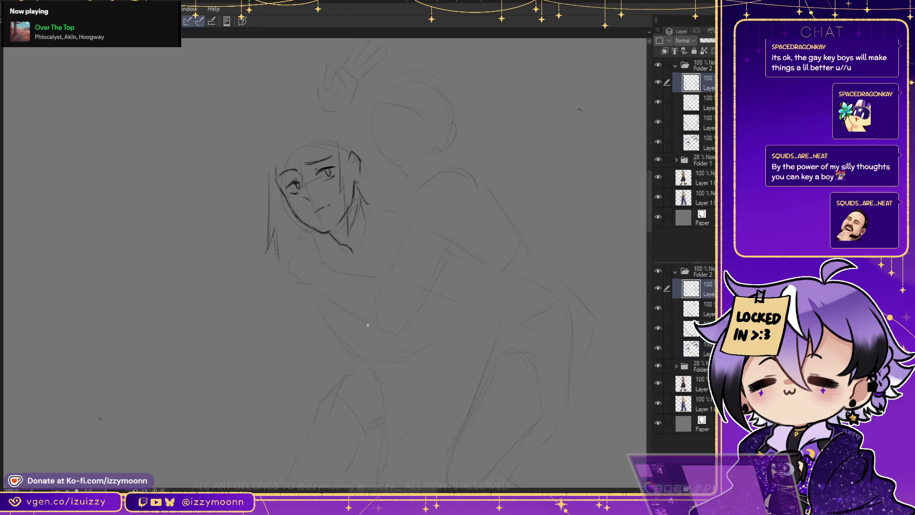
{"action": "key", "text": "Delete"}
{"action": "left_click_drag", "start_coordinate": [287, 141], "coordinate": [294, 182]}
{"action": "key", "text": "ctrl+z"}
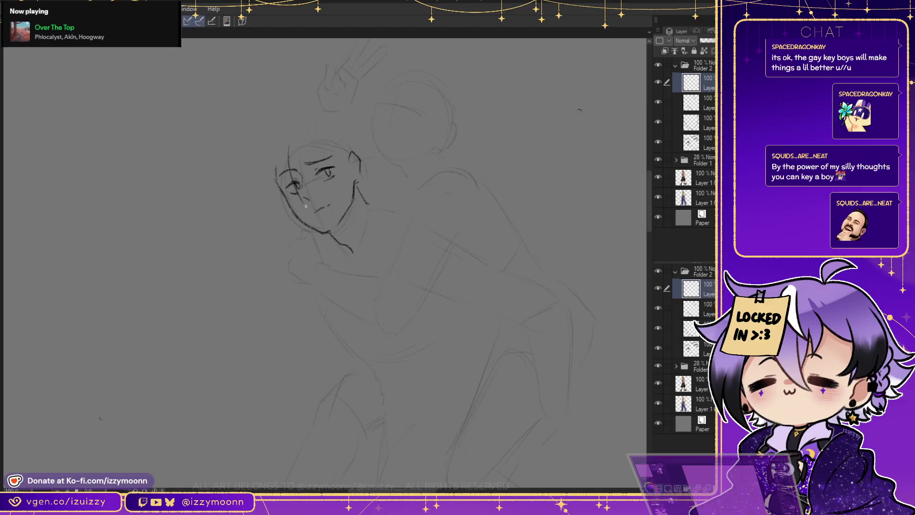
{"action": "key", "text": "ctrl+z"}
{"action": "mouse_move", "coordinate": [286, 139]}
{"action": "left_mouse_down"}
{"action": "mouse_move", "coordinate": [285, 181]}
{"action": "mouse_move", "coordinate": [304, 192]}
{"action": "left_mouse_up"}
{"action": "left_click_drag", "start_coordinate": [312, 150], "coordinate": [304, 193]}
{"action": "key", "text": "ctrl+z"}
{"action": "left_click_drag", "start_coordinate": [311, 166], "coordinate": [305, 184]}
{"action": "mouse_move", "coordinate": [320, 139]}
{"action": "left_mouse_down"}
{"action": "mouse_move", "coordinate": [314, 156]}
{"action": "mouse_move", "coordinate": [339, 162]}
{"action": "left_mouse_up"}
{"action": "key", "text": "ctrl+z"}
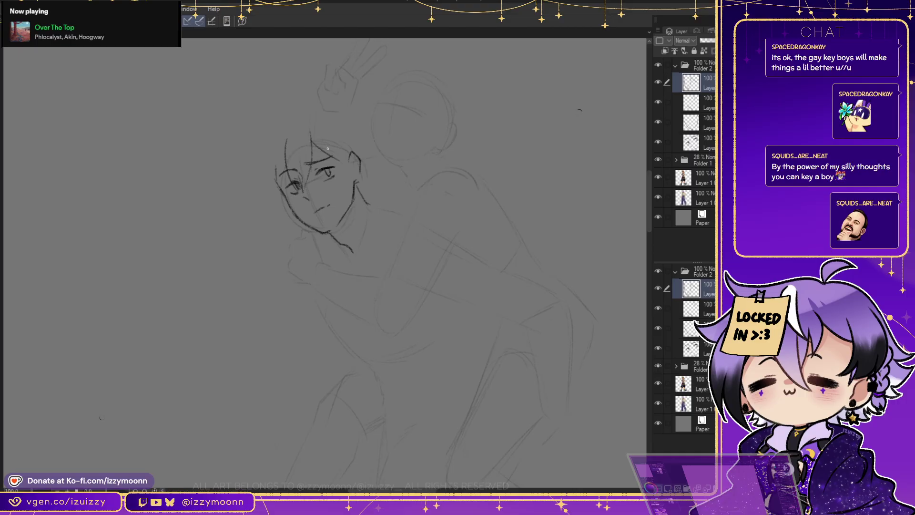
Sketch long pointed hair strands on the near side of the face, running past the ear and jaw to the neck
{"action": "mouse_move", "coordinate": [352, 151]}
{"action": "left_mouse_down"}
{"action": "mouse_move", "coordinate": [343, 228]}
{"action": "mouse_move", "coordinate": [348, 212]}
{"action": "mouse_move", "coordinate": [354, 261]}
{"action": "left_mouse_up"}
{"action": "key", "text": "ctrl+z"}
{"action": "key", "text": "ctrl+z"}
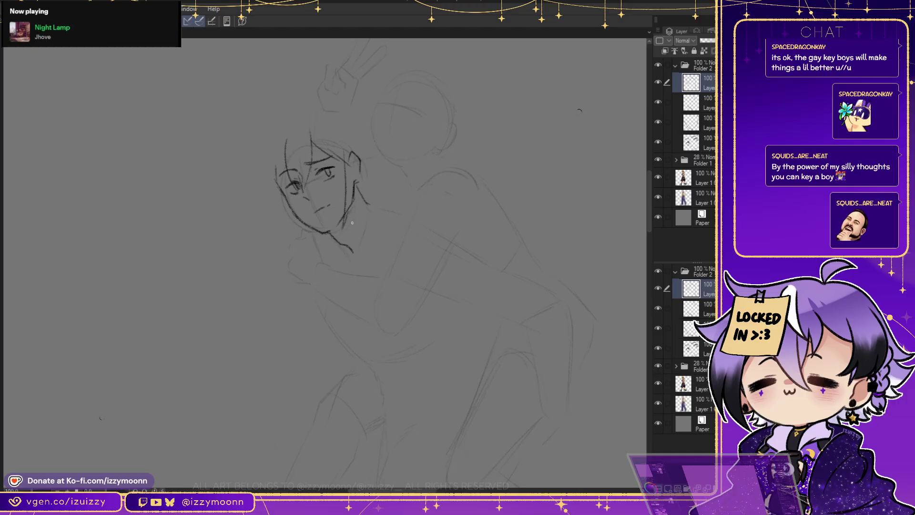
{"action": "left_click_drag", "start_coordinate": [348, 220], "coordinate": [341, 246]}
{"action": "left_click_drag", "start_coordinate": [350, 200], "coordinate": [357, 221]}
{"action": "mouse_move", "coordinate": [357, 218]}
{"action": "left_mouse_down"}
{"action": "mouse_move", "coordinate": [362, 270]}
{"action": "mouse_move", "coordinate": [364, 239]}
{"action": "left_mouse_up"}
{"action": "left_click_drag", "start_coordinate": [365, 181], "coordinate": [366, 219]}
Sketch the long hair strands on the far side of the face, with a shorter pointed lock beside the temple
{"action": "left_click_drag", "start_coordinate": [271, 199], "coordinate": [257, 276]}
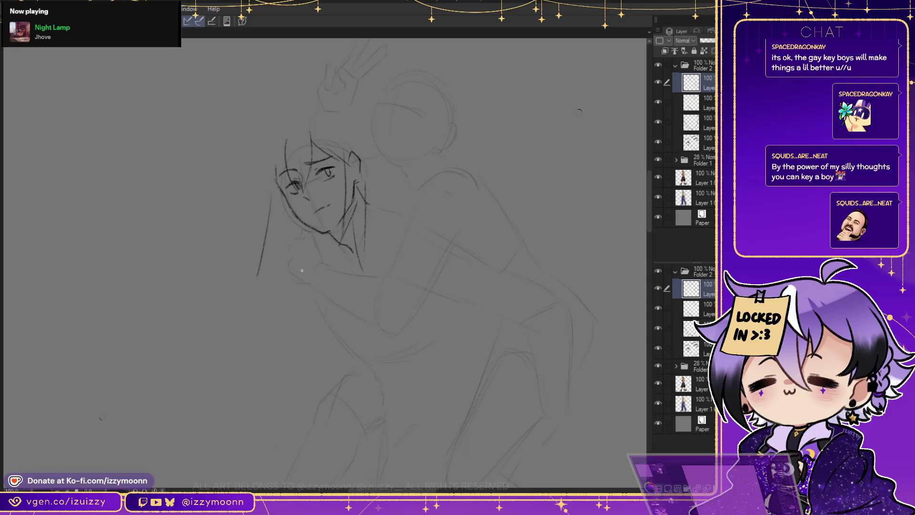
{"action": "key", "text": "ctrl+z"}
{"action": "mouse_move", "coordinate": [277, 191]}
{"action": "left_mouse_down"}
{"action": "mouse_move", "coordinate": [272, 274]}
{"action": "mouse_move", "coordinate": [281, 214]}
{"action": "mouse_move", "coordinate": [267, 273]}
{"action": "mouse_move", "coordinate": [280, 235]}
{"action": "mouse_move", "coordinate": [286, 258]}
{"action": "mouse_move", "coordinate": [293, 213]}
{"action": "mouse_move", "coordinate": [286, 276]}
{"action": "left_mouse_up"}
{"action": "left_click_drag", "start_coordinate": [293, 214], "coordinate": [288, 273]}
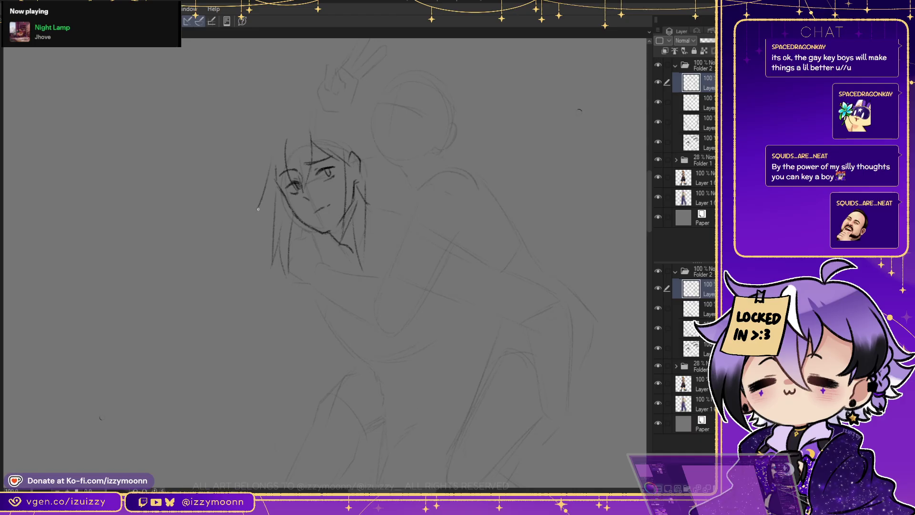
{"action": "key", "text": "ctrl+z"}
{"action": "mouse_move", "coordinate": [266, 150]}
{"action": "left_mouse_down"}
{"action": "mouse_move", "coordinate": [258, 201]}
{"action": "mouse_move", "coordinate": [270, 215]}
{"action": "left_mouse_up"}
{"action": "left_click_drag", "start_coordinate": [277, 176], "coordinate": [271, 213]}
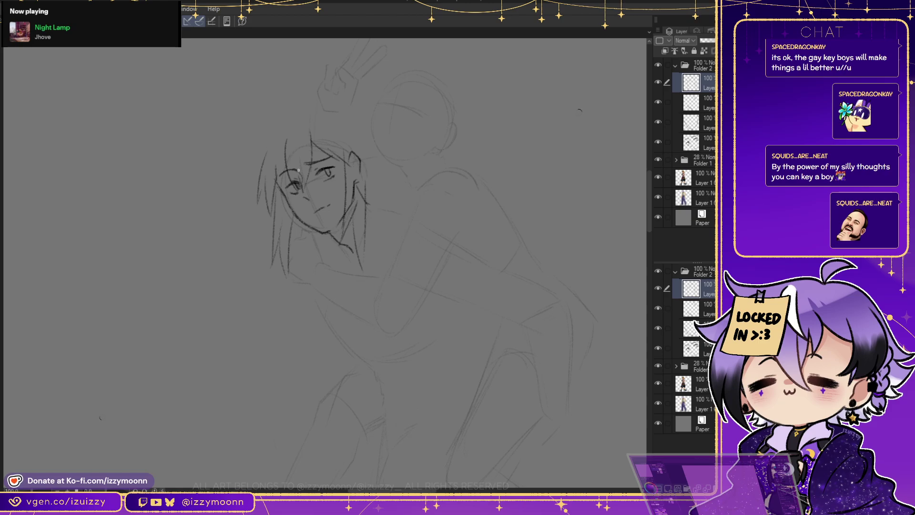
Redraw the mouth as a slanted smirk on the facial features layer
{"action": "key", "text": "alt+["}
{"action": "key", "text": "alt+["}
{"action": "key", "text": "alt+["}
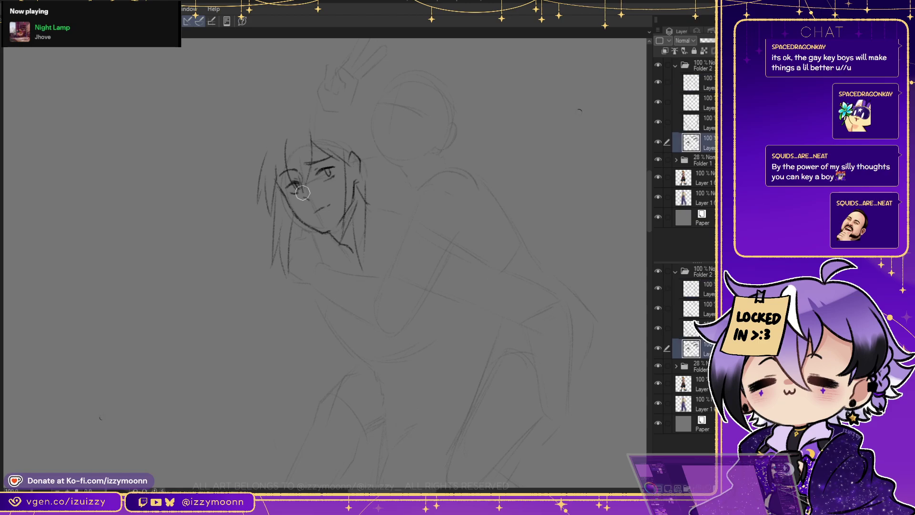
{"action": "left_click_drag", "start_coordinate": [317, 208], "coordinate": [332, 198]}
{"action": "mouse_move", "coordinate": [358, 197]}
{"action": "left_mouse_down"}
{"action": "mouse_move", "coordinate": [346, 215]}
{"action": "mouse_move", "coordinate": [367, 204]}
{"action": "left_mouse_up"}
Merge the neck layer into the face outline layer below it and reactivate the hair layer
{"action": "key", "text": "alt+bracketright"}
{"action": "key", "text": "alt+bracketright"}
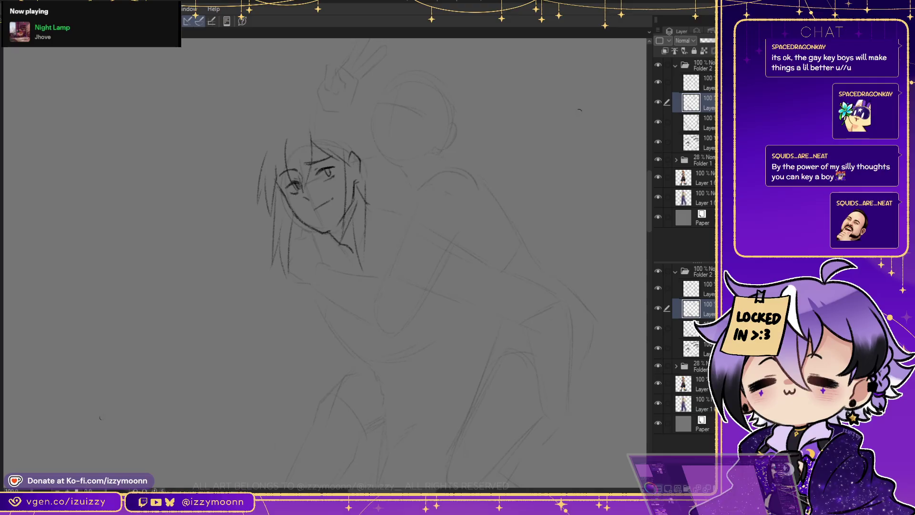
{"action": "key", "text": "ctrl+e"}
{"action": "key", "text": "alt+bracketright"}
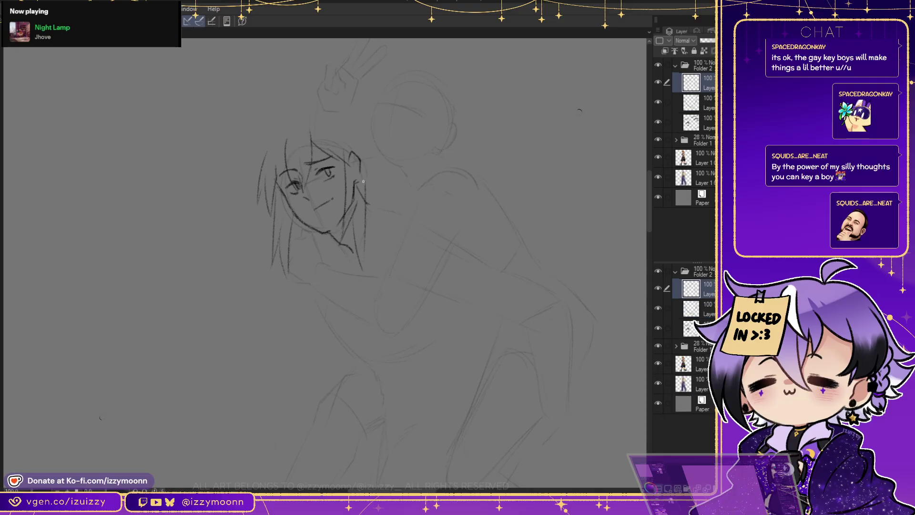
Draw the rounded hair contour over the top of the head, redoing the stroke until the curve fits
{"action": "left_click_drag", "start_coordinate": [385, 171], "coordinate": [395, 188]}
{"action": "key", "text": "ctrl+z"}
{"action": "mouse_move", "coordinate": [272, 142]}
{"action": "left_mouse_down"}
{"action": "mouse_move", "coordinate": [292, 119]}
{"action": "mouse_move", "coordinate": [281, 129]}
{"action": "mouse_move", "coordinate": [315, 116]}
{"action": "left_mouse_up"}
{"action": "key", "text": "ctrl+z"}
{"action": "key", "text": "ctrl+z"}
{"action": "key", "text": "ctrl+z"}
{"action": "left_click_drag", "start_coordinate": [273, 141], "coordinate": [303, 120]}
{"action": "key", "text": "ctrl+z"}
{"action": "mouse_move", "coordinate": [270, 146]}
{"action": "left_mouse_down"}
{"action": "mouse_move", "coordinate": [304, 122]}
{"action": "mouse_move", "coordinate": [335, 118]}
{"action": "mouse_move", "coordinate": [327, 117]}
{"action": "mouse_move", "coordinate": [389, 174]}
{"action": "left_mouse_up"}
{"action": "key", "text": "ctrl+z"}
{"action": "key", "text": "ctrl+z"}
Draw the outer hair contour from the crown down the near side toward the shoulder
{"action": "mouse_move", "coordinate": [347, 130]}
{"action": "left_mouse_down"}
{"action": "mouse_move", "coordinate": [386, 162]}
{"action": "mouse_move", "coordinate": [379, 149]}
{"action": "mouse_move", "coordinate": [366, 153]}
{"action": "mouse_move", "coordinate": [418, 208]}
{"action": "left_mouse_up"}
{"action": "key", "text": "ctrl+z"}
{"action": "key", "text": "ctrl+z"}
{"action": "key", "text": "ctrl+z"}
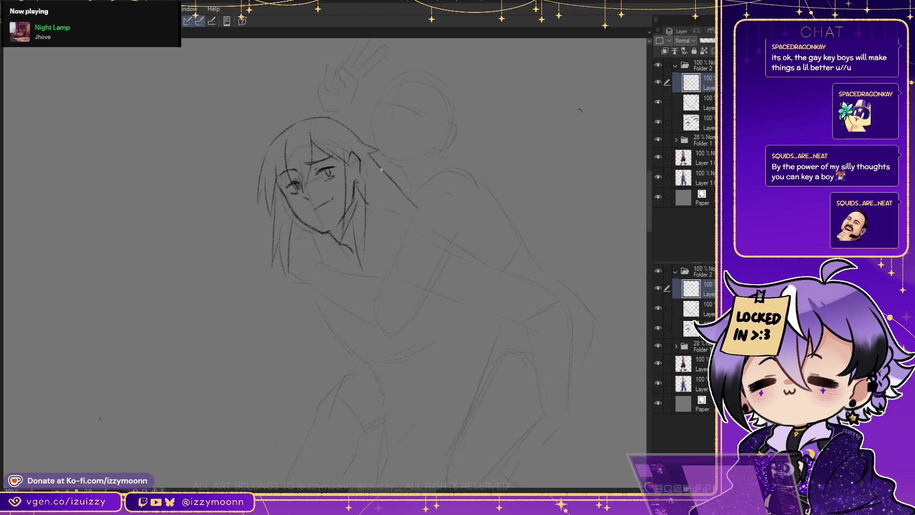
{"action": "key", "text": "ctrl+z"}
{"action": "key", "text": "ctrl+z"}
{"action": "left_click_drag", "start_coordinate": [375, 156], "coordinate": [416, 204]}
Sketch the inner pointed hair strands behind the ear and neck, and refine the outer lock reaching the shoulder
{"action": "left_click_drag", "start_coordinate": [368, 228], "coordinate": [383, 282]}
{"action": "key", "text": "ctrl+z"}
{"action": "left_click_drag", "start_coordinate": [368, 205], "coordinate": [367, 251]}
{"action": "left_click_drag", "start_coordinate": [380, 191], "coordinate": [369, 243]}
{"action": "key", "text": "ctrl+z"}
{"action": "key", "text": "ctrl+z"}
{"action": "left_click_drag", "start_coordinate": [372, 189], "coordinate": [368, 221]}
{"action": "mouse_move", "coordinate": [374, 173]}
{"action": "left_mouse_down"}
{"action": "mouse_move", "coordinate": [377, 193]}
{"action": "mouse_move", "coordinate": [396, 224]}
{"action": "mouse_move", "coordinate": [379, 189]}
{"action": "mouse_move", "coordinate": [385, 240]}
{"action": "left_mouse_up"}
{"action": "key", "text": "ctrl+z"}
{"action": "left_click_drag", "start_coordinate": [394, 210], "coordinate": [387, 236]}
{"action": "key", "text": "ctrl+z"}
{"action": "left_click_drag", "start_coordinate": [373, 158], "coordinate": [419, 200]}
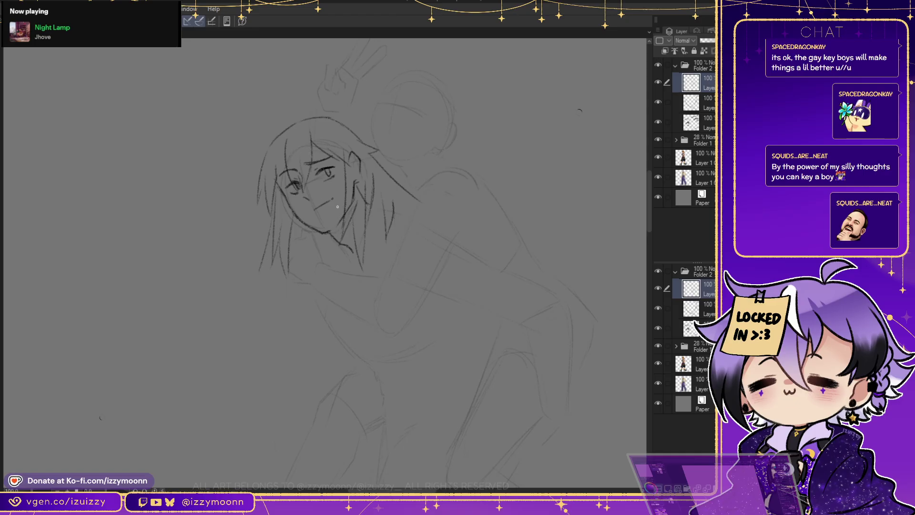
Add a flyaway strand at the crown and reshape the outer pointed locks on the far side of the head
{"action": "mouse_move", "coordinate": [296, 123]}
{"action": "left_mouse_down"}
{"action": "mouse_move", "coordinate": [247, 137]}
{"action": "mouse_move", "coordinate": [243, 183]}
{"action": "left_mouse_up"}
{"action": "key", "text": "ctrl+z"}
{"action": "key", "text": "ctrl+z"}
{"action": "key", "text": "ctrl+z"}
{"action": "left_click_drag", "start_coordinate": [273, 139], "coordinate": [252, 210]}
{"action": "key", "text": "e"}
{"action": "key", "text": "p"}
{"action": "left_click_drag", "start_coordinate": [266, 178], "coordinate": [252, 205]}
{"action": "key", "text": "ctrl+z"}
{"action": "key", "text": "ctrl+z"}
{"action": "key", "text": "e"}
{"action": "left_click_drag", "start_coordinate": [268, 167], "coordinate": [252, 204]}
{"action": "key", "text": "p"}
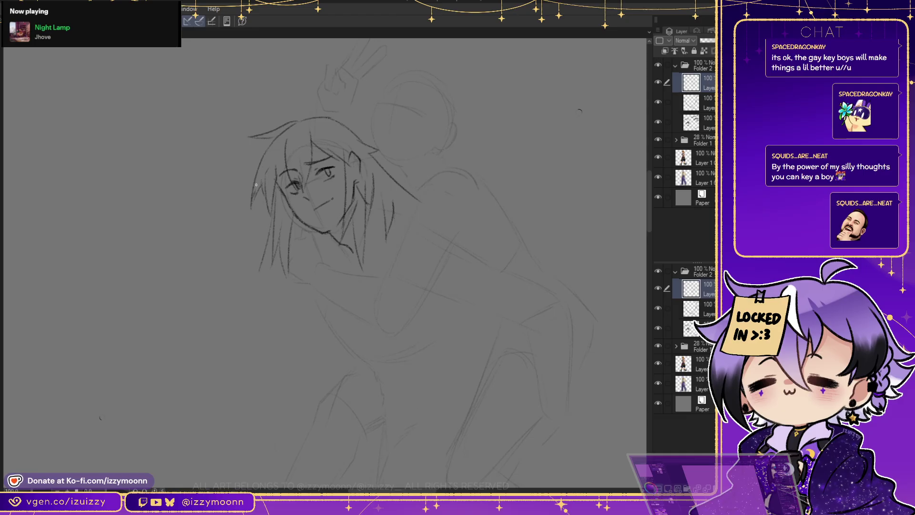
{"action": "mouse_move", "coordinate": [257, 204]}
{"action": "left_mouse_down"}
{"action": "mouse_move", "coordinate": [256, 180]}
{"action": "mouse_move", "coordinate": [261, 190]}
{"action": "left_mouse_up"}
Erase the ear and neck lines covered by hair on the face outline layer, and return to the hair layer
{"action": "key", "text": "alt+bracketleft"}
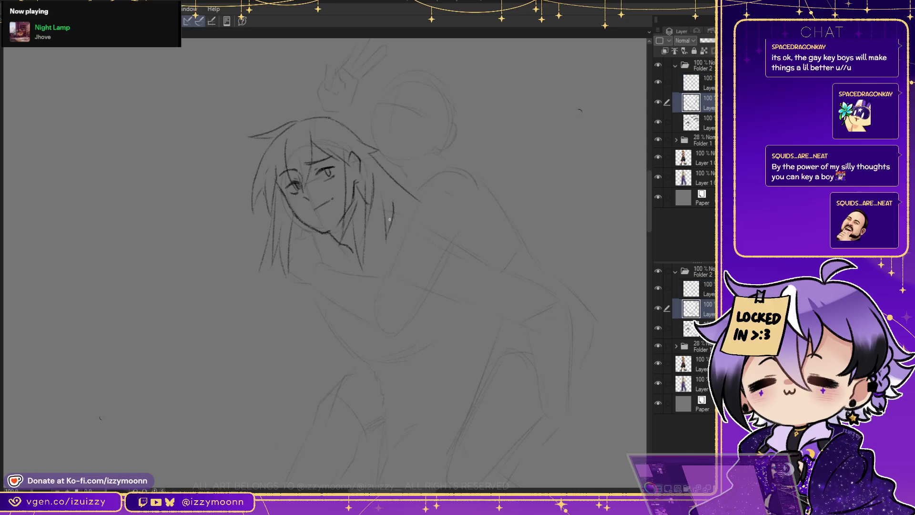
{"action": "left_click_drag", "start_coordinate": [352, 196], "coordinate": [364, 204]}
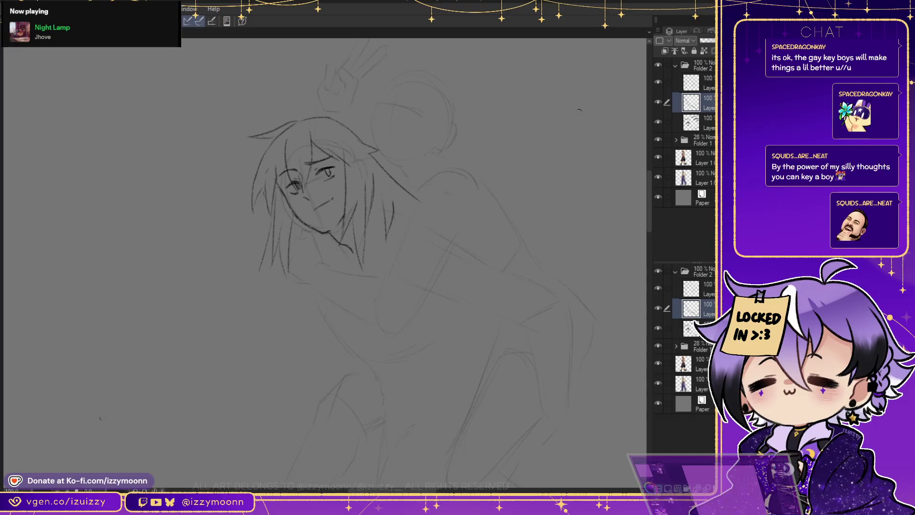
{"action": "key", "text": "alt+bracketright"}
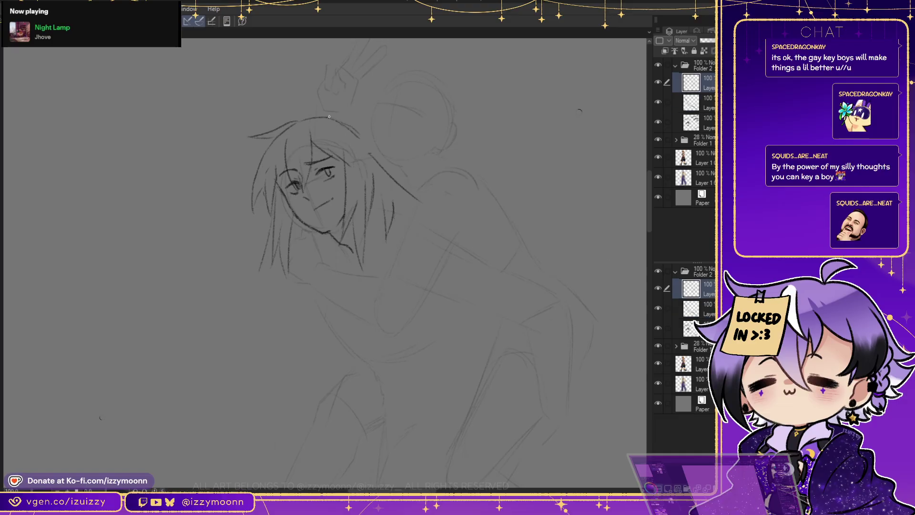
Redraw the flicked-out hair tip on the near side of the crown, and add a new layer above the hair
{"action": "left_click_drag", "start_coordinate": [351, 126], "coordinate": [386, 152]}
{"action": "key", "text": "ctrl+z"}
{"action": "key", "text": "ctrl+shift+n"}
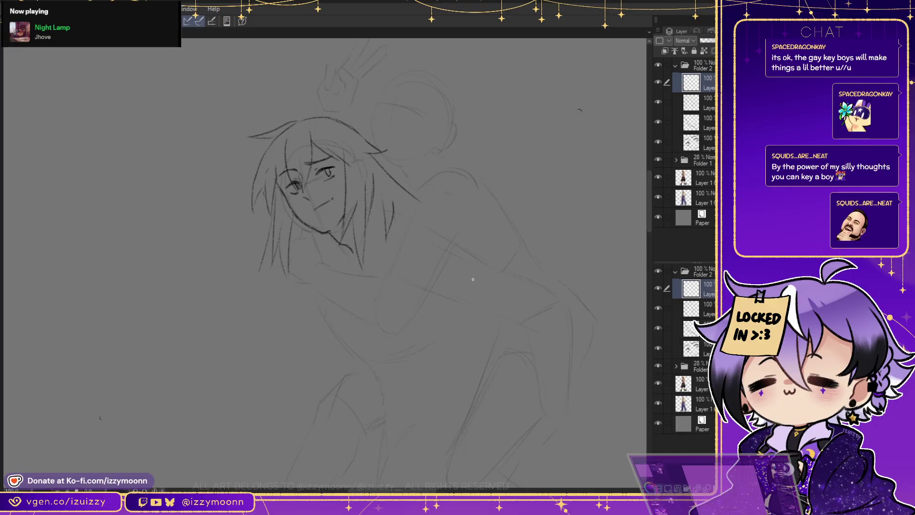
Try to draw a hair strand from the crown down to the near temple on the hair layer
{"action": "key", "text": "alt+bracketleft"}
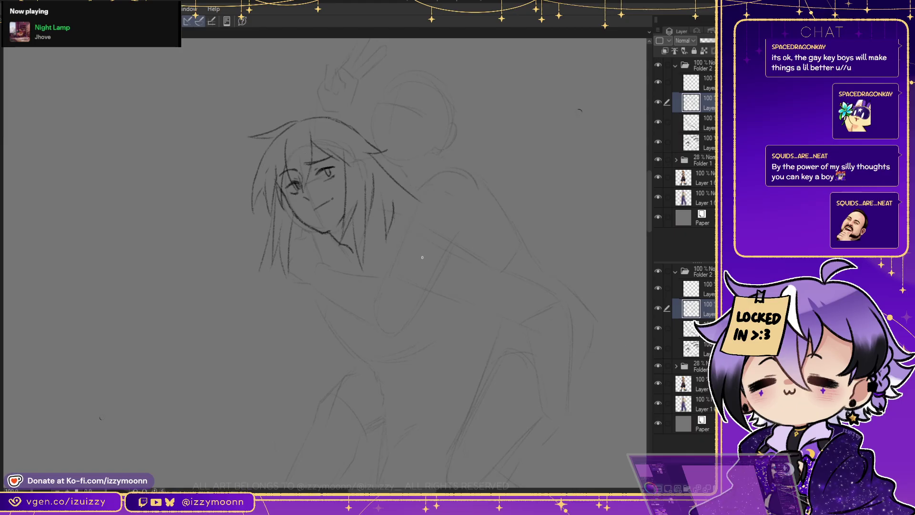
{"action": "left_click_drag", "start_coordinate": [334, 124], "coordinate": [355, 161]}
{"action": "key", "text": "ctrl+z"}
{"action": "key", "text": "alt+bracketright"}
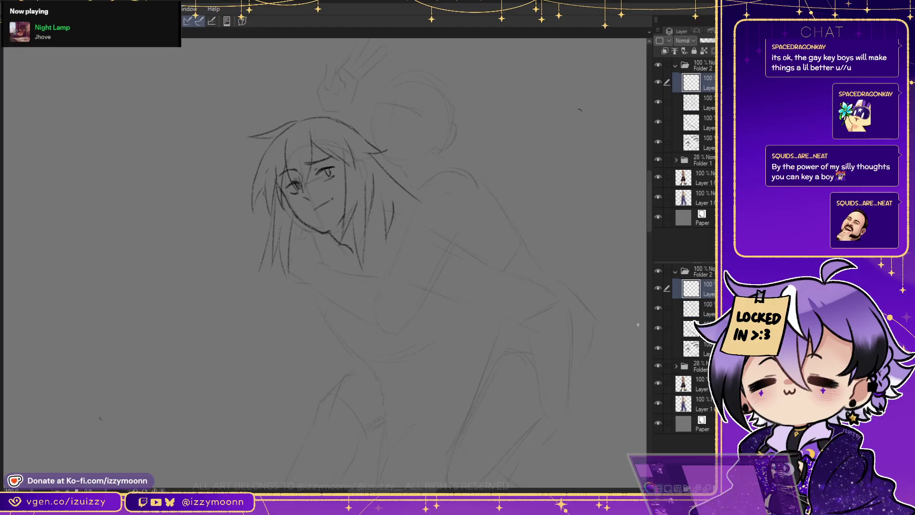
Draw the rear figure's far face edge and cheek over the rough head sketch, undoing the merge of all visible layers
{"action": "scroll", "coordinate": [327, 262], "scroll_direction": "up", "scroll_amount": 1}
{"action": "scroll", "coordinate": [630, 227], "scroll_direction": "up", "scroll_amount": 5}
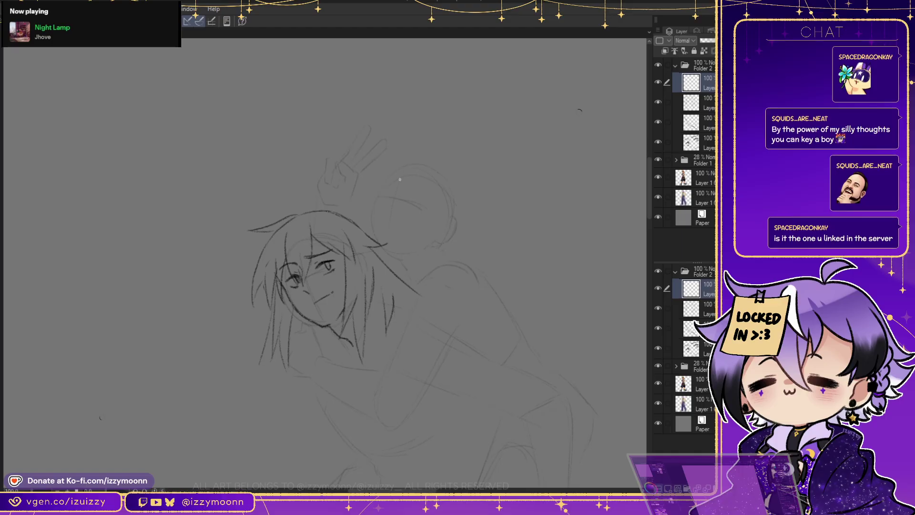
{"action": "mouse_move", "coordinate": [379, 192]}
{"action": "left_mouse_down"}
{"action": "mouse_move", "coordinate": [371, 219]}
{"action": "mouse_move", "coordinate": [374, 211]}
{"action": "mouse_move", "coordinate": [381, 245]}
{"action": "left_mouse_up"}
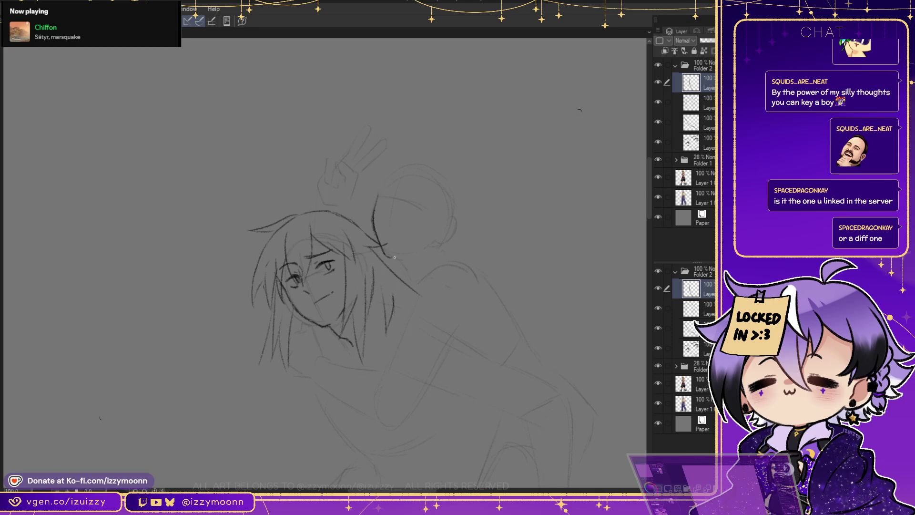
{"action": "key", "text": "ctrl+shift+e"}
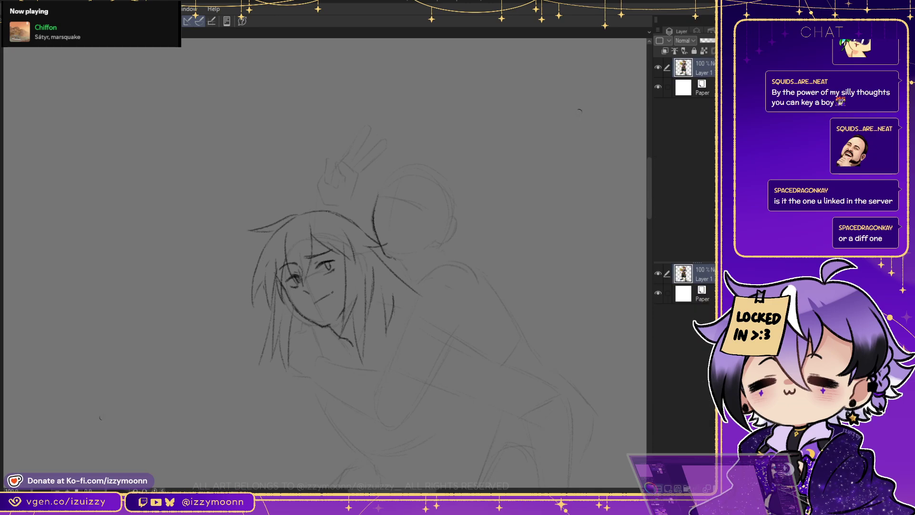
{"action": "key", "text": "ctrl+z"}
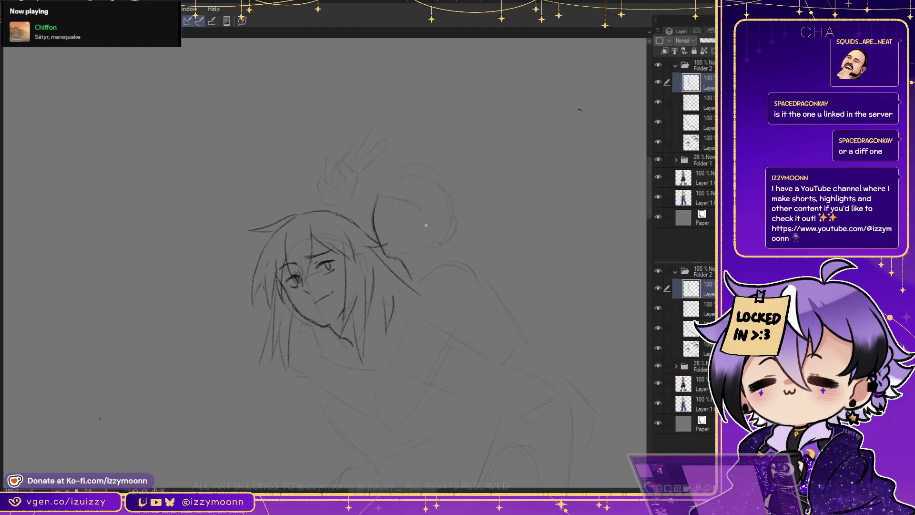
Draw the rear figure's jaw, near ear, neck and upper back line, and extend the forehead line upward
{"action": "mouse_move", "coordinate": [418, 274]}
{"action": "left_mouse_down"}
{"action": "mouse_move", "coordinate": [444, 246]}
{"action": "mouse_move", "coordinate": [512, 270]}
{"action": "mouse_move", "coordinate": [508, 284]}
{"action": "left_mouse_up"}
{"action": "mouse_move", "coordinate": [408, 252]}
{"action": "left_mouse_down"}
{"action": "mouse_move", "coordinate": [463, 224]}
{"action": "mouse_move", "coordinate": [448, 241]}
{"action": "left_mouse_up"}
{"action": "key", "text": "ctrl+z"}
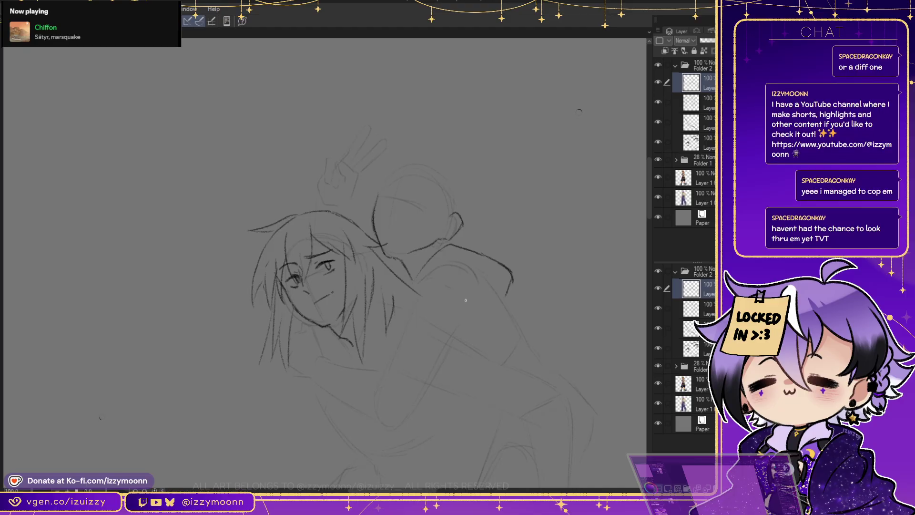
{"action": "left_click_drag", "start_coordinate": [382, 183], "coordinate": [389, 168]}
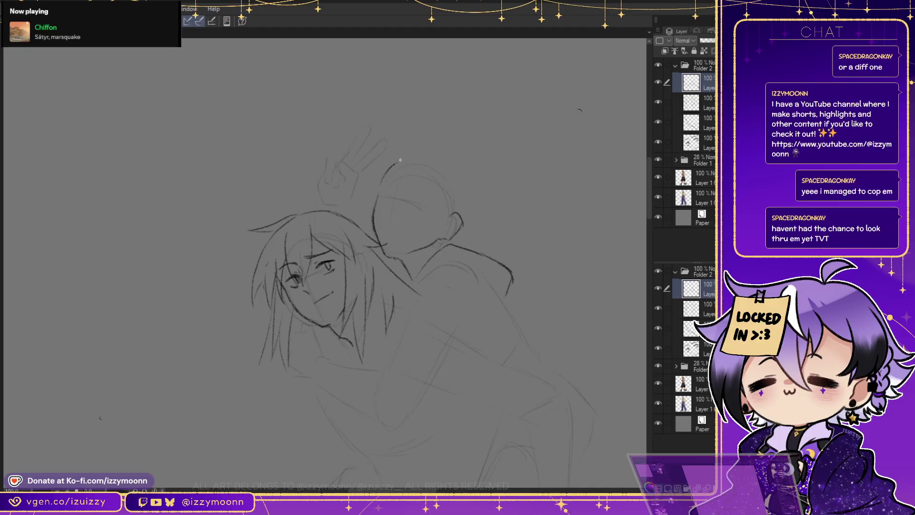
Add a layer for the rear figure's facial features and draw one open eye and one winking eye
{"action": "key", "text": "ctrl+shift+n"}
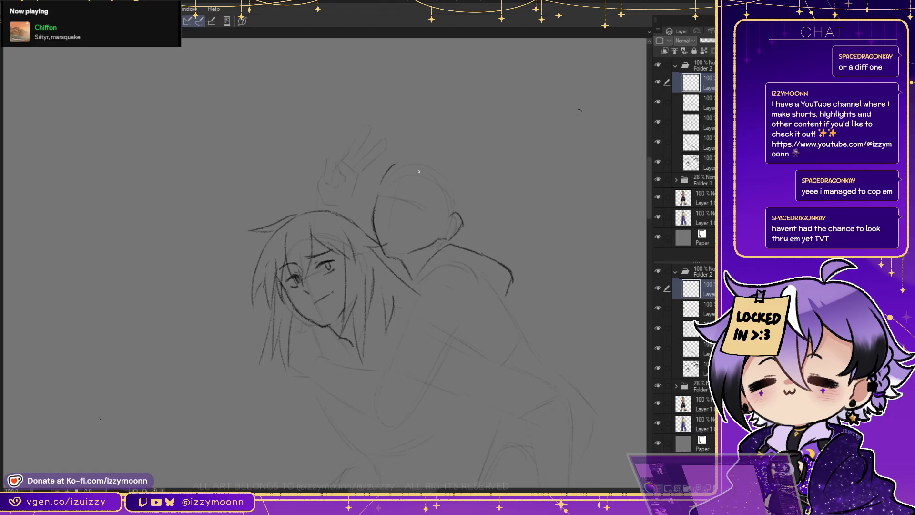
{"action": "left_click_drag", "start_coordinate": [384, 190], "coordinate": [394, 190]}
{"action": "key", "text": "ctrl+z"}
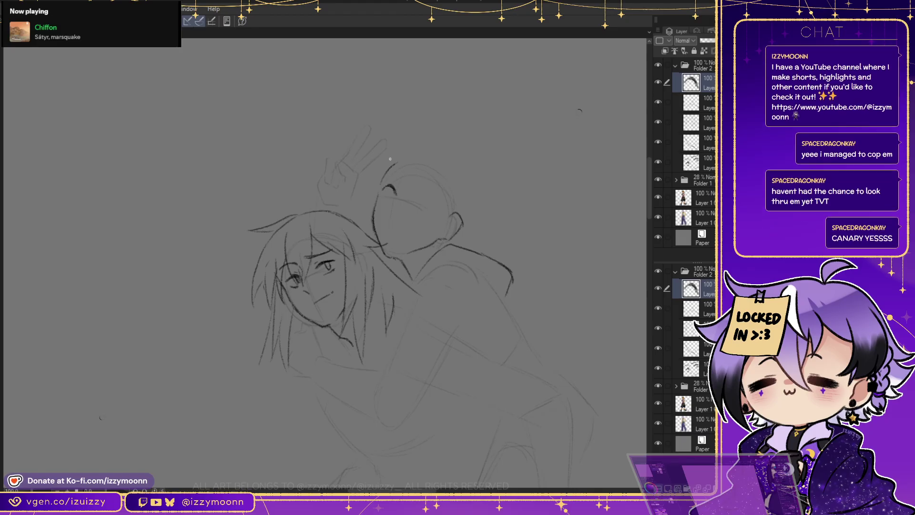
{"action": "left_click_drag", "start_coordinate": [384, 186], "coordinate": [381, 189]}
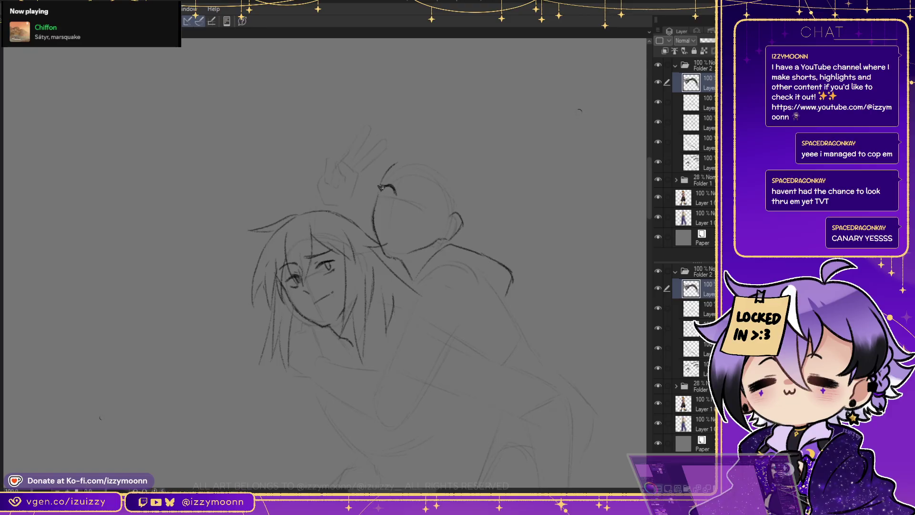
{"action": "left_click_drag", "start_coordinate": [384, 184], "coordinate": [388, 204]}
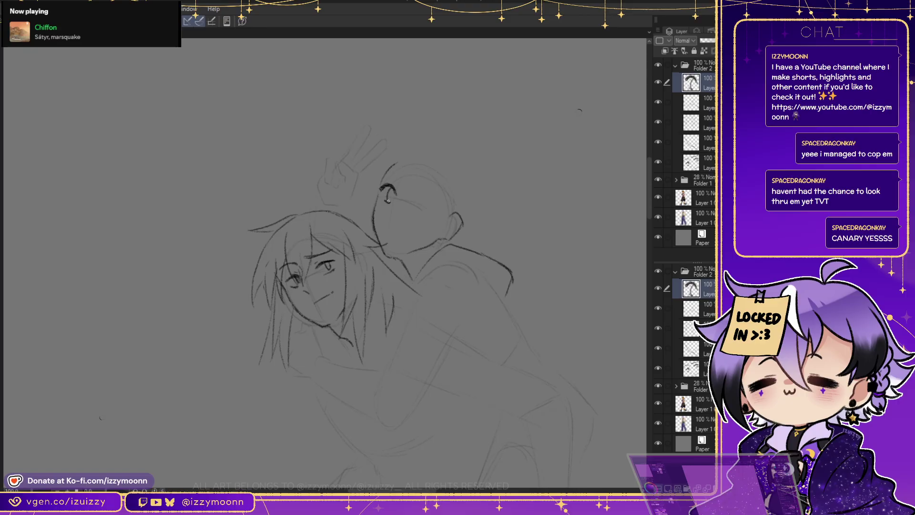
{"action": "mouse_move", "coordinate": [394, 188]}
{"action": "left_mouse_down"}
{"action": "mouse_move", "coordinate": [394, 200]}
{"action": "mouse_move", "coordinate": [436, 212]}
{"action": "left_mouse_up"}
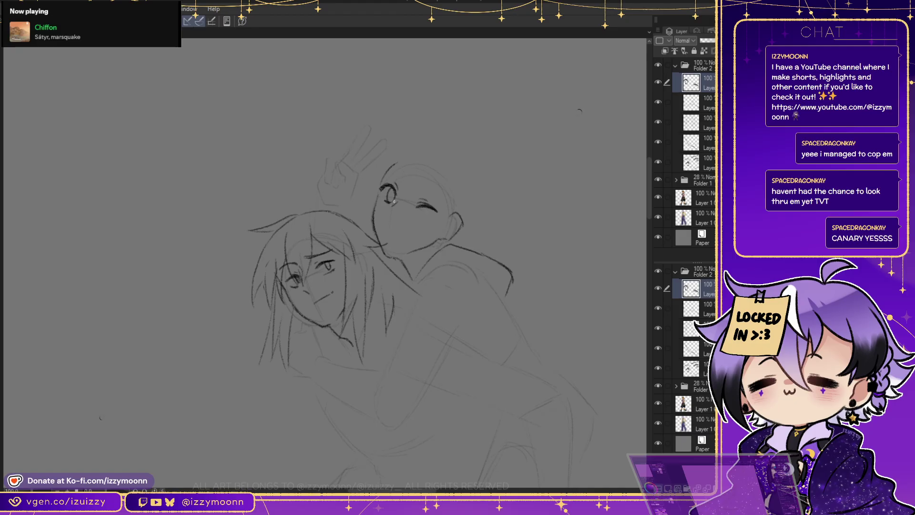
Draw a wide open smiling mouth and both eyebrows on the rear figure's face
{"action": "left_click_drag", "start_coordinate": [390, 220], "coordinate": [416, 229]}
{"action": "key", "text": "ctrl+z"}
{"action": "key", "text": "ctrl+z"}
{"action": "mouse_move", "coordinate": [389, 227]}
{"action": "left_mouse_down"}
{"action": "mouse_move", "coordinate": [396, 242]}
{"action": "mouse_move", "coordinate": [417, 227]}
{"action": "left_mouse_up"}
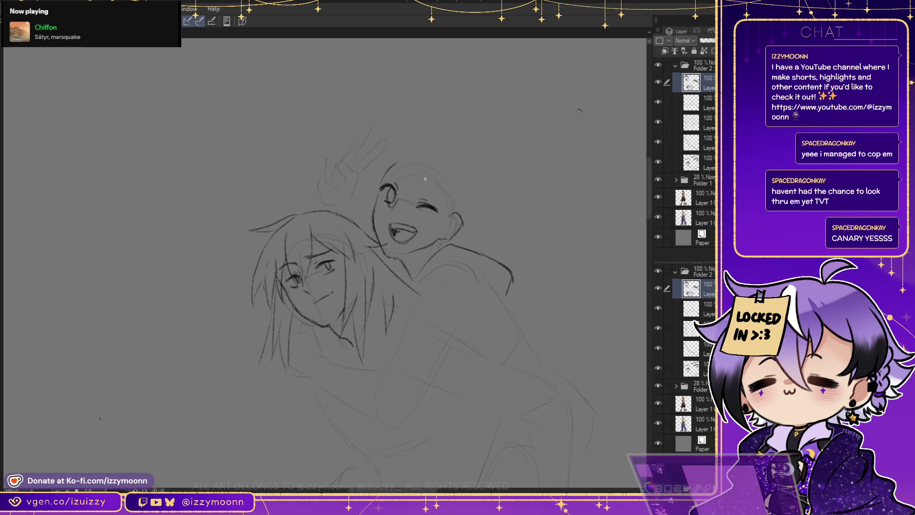
{"action": "mouse_move", "coordinate": [418, 188]}
{"action": "left_mouse_down"}
{"action": "mouse_move", "coordinate": [443, 190]}
{"action": "mouse_move", "coordinate": [387, 180]}
{"action": "left_mouse_up"}
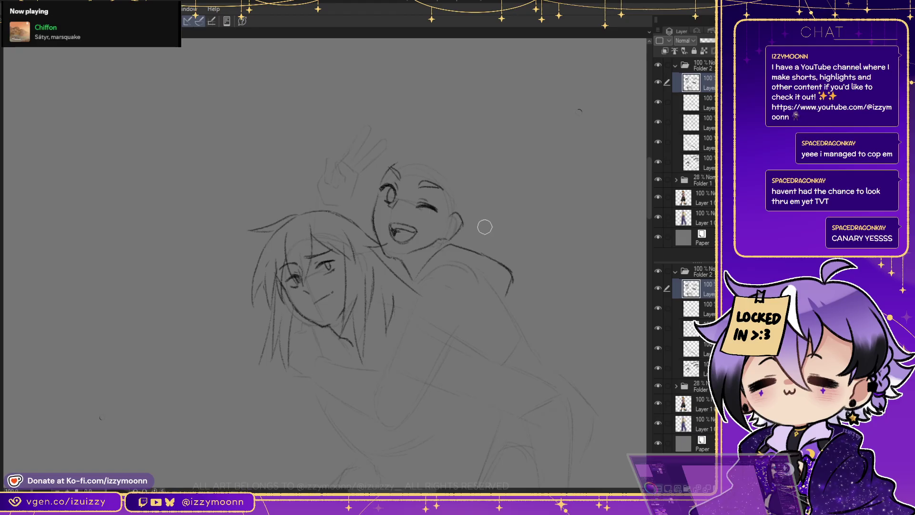
Redraw the near ear on the rear figure's outline layer, and shift the selected ear and jawline slightly outward
{"action": "key", "text": "alt+bracketleft"}
{"action": "mouse_move", "coordinate": [452, 241]}
{"action": "left_mouse_down"}
{"action": "mouse_move", "coordinate": [455, 209]}
{"action": "mouse_move", "coordinate": [453, 218]}
{"action": "mouse_move", "coordinate": [464, 217]}
{"action": "mouse_move", "coordinate": [447, 230]}
{"action": "left_mouse_up"}
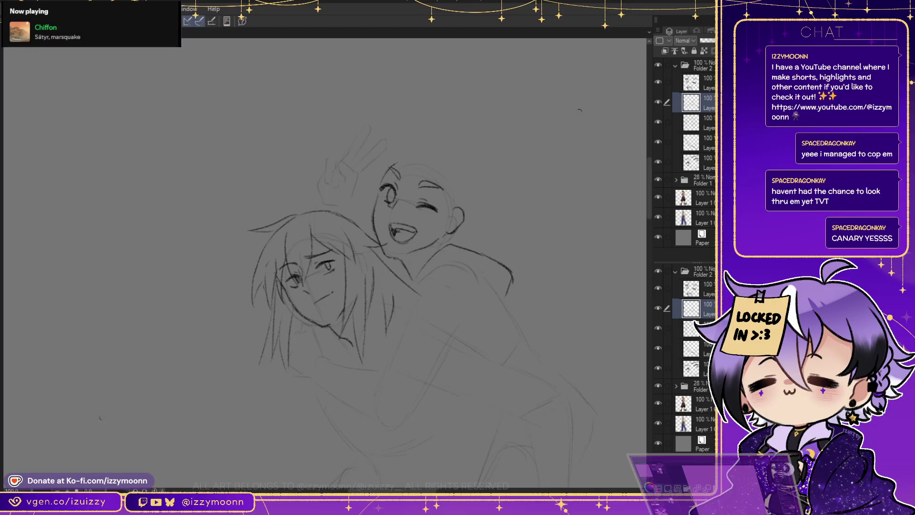
{"action": "mouse_move", "coordinate": [406, 256]}
{"action": "left_mouse_down"}
{"action": "mouse_move", "coordinate": [474, 224]}
{"action": "mouse_move", "coordinate": [444, 220]}
{"action": "mouse_move", "coordinate": [406, 258]}
{"action": "left_mouse_up"}
{"action": "key", "text": "ctrl+t"}
{"action": "left_click_drag", "start_coordinate": [440, 228], "coordinate": [442, 228]}
{"action": "left_click", "coordinate": [413, 276]}
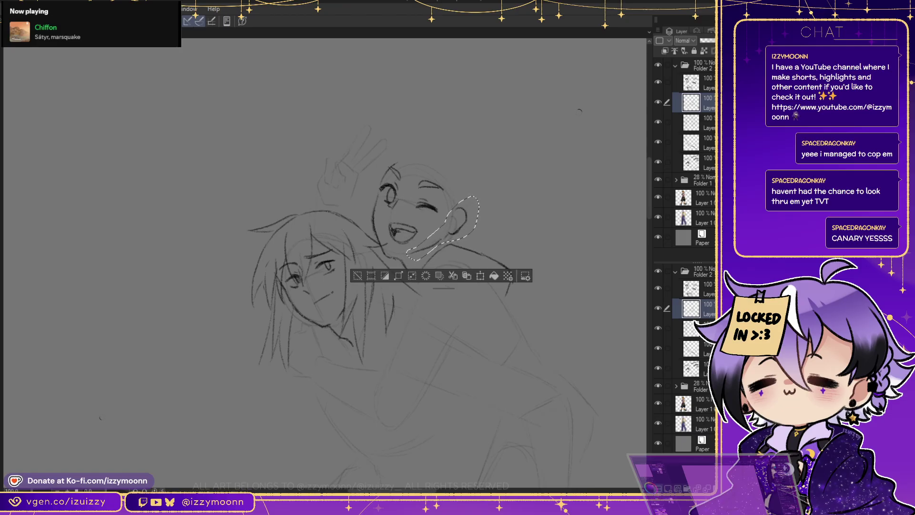
{"action": "key", "text": "ctrl+d"}
Slightly enlarge the crouching figure's facial features with a transform
{"action": "left_click", "coordinate": [692, 162]}
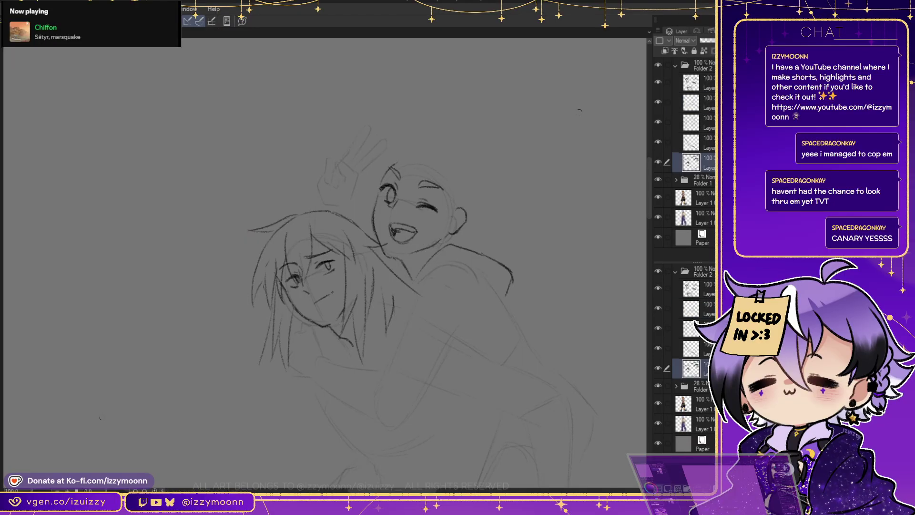
{"action": "key", "text": "ctrl+t"}
{"action": "left_click_drag", "start_coordinate": [336, 249], "coordinate": [337, 247]}
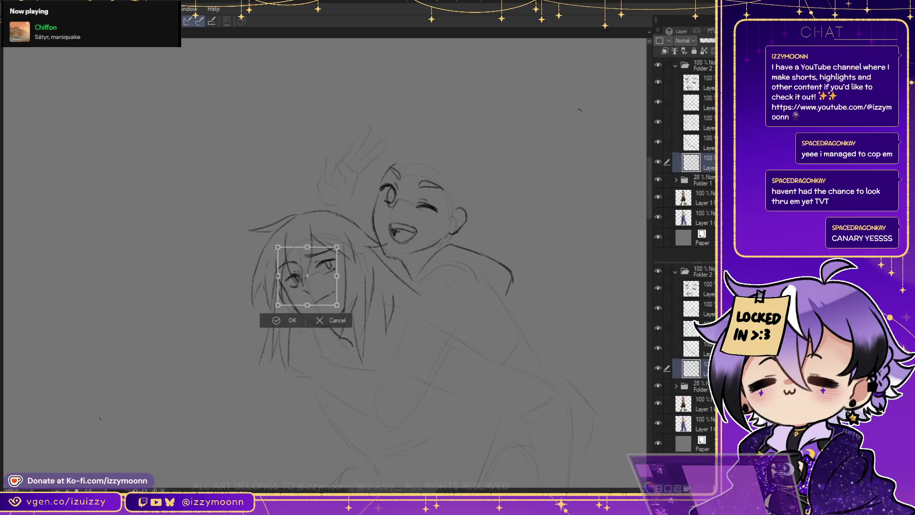
{"action": "left_click", "coordinate": [276, 320]}
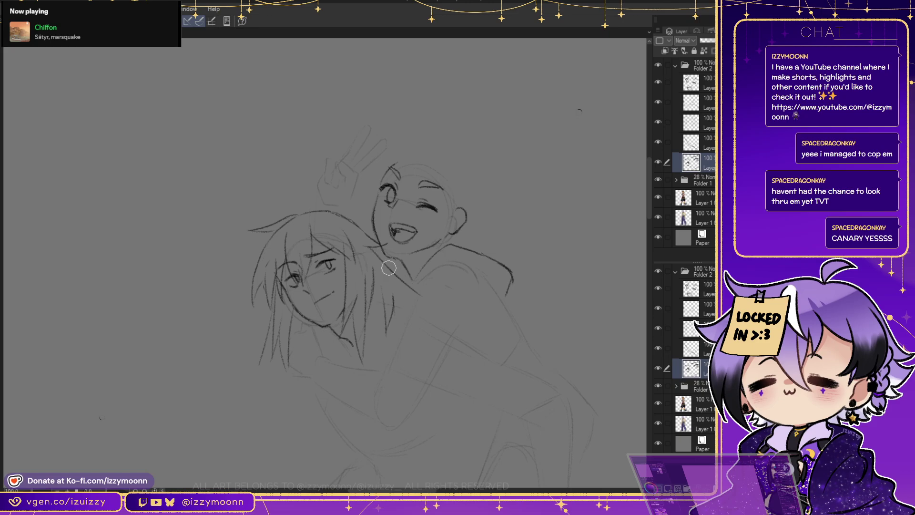
Add a layer between the rear figure's outline and the crouching figure's hair, and draw the rear figure's rounded shoulder sleeve
{"action": "key", "text": "alt+bracketright"}
{"action": "key", "text": "alt+bracketright"}
{"action": "key", "text": "alt+bracketright"}
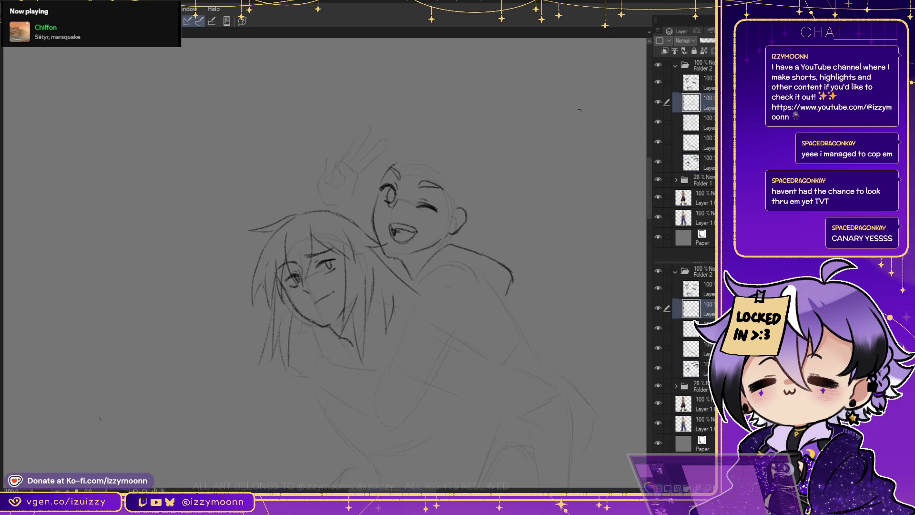
{"action": "key", "text": "alt+bracketleft"}
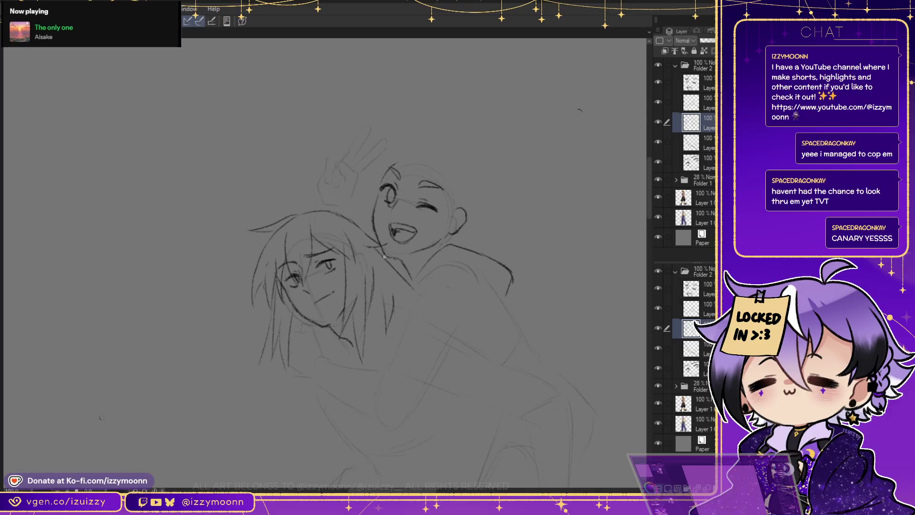
{"action": "left_click_drag", "start_coordinate": [411, 279], "coordinate": [424, 290]}
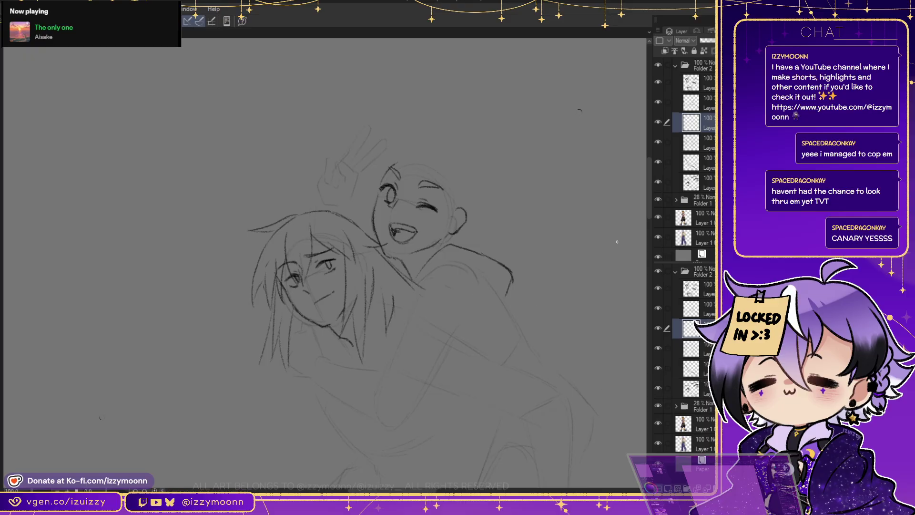
{"action": "mouse_move", "coordinate": [427, 277]}
{"action": "left_mouse_down"}
{"action": "mouse_move", "coordinate": [479, 291]}
{"action": "mouse_move", "coordinate": [468, 329]}
{"action": "mouse_move", "coordinate": [449, 329]}
{"action": "mouse_move", "coordinate": [453, 320]}
{"action": "mouse_move", "coordinate": [428, 338]}
{"action": "left_mouse_up"}
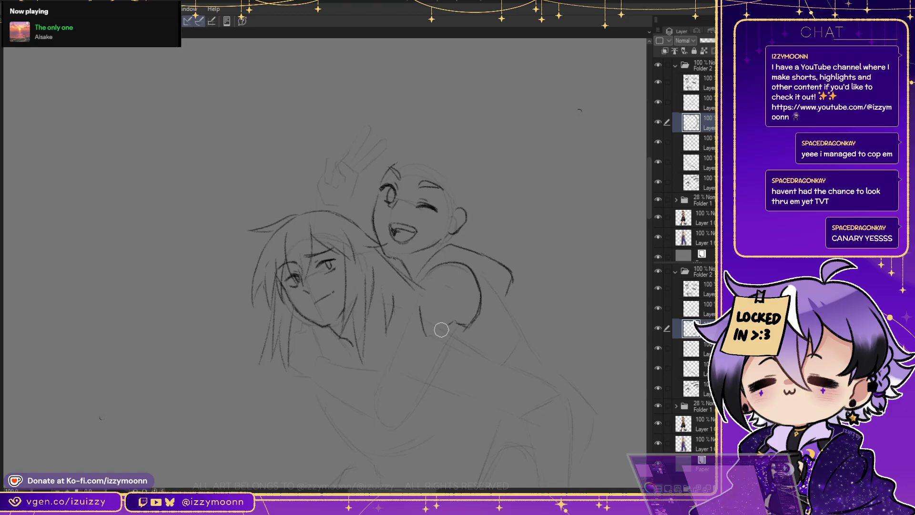
Redraw the shoulder piece's inner side and pointed lower edge, and add a small circular detail near its tip
{"action": "mouse_move", "coordinate": [435, 330]}
{"action": "left_mouse_down"}
{"action": "mouse_move", "coordinate": [456, 324]}
{"action": "mouse_move", "coordinate": [432, 332]}
{"action": "left_mouse_up"}
{"action": "key", "text": "ctrl+z"}
{"action": "key", "text": "e"}
{"action": "mouse_move", "coordinate": [424, 327]}
{"action": "left_mouse_down"}
{"action": "mouse_move", "coordinate": [418, 308]}
{"action": "mouse_move", "coordinate": [433, 345]}
{"action": "mouse_move", "coordinate": [423, 299]}
{"action": "mouse_move", "coordinate": [416, 301]}
{"action": "mouse_move", "coordinate": [422, 310]}
{"action": "mouse_move", "coordinate": [411, 304]}
{"action": "mouse_move", "coordinate": [447, 264]}
{"action": "left_mouse_up"}
{"action": "key", "text": "p"}
{"action": "mouse_move", "coordinate": [420, 295]}
{"action": "left_mouse_down"}
{"action": "mouse_move", "coordinate": [414, 305]}
{"action": "mouse_move", "coordinate": [471, 320]}
{"action": "left_mouse_up"}
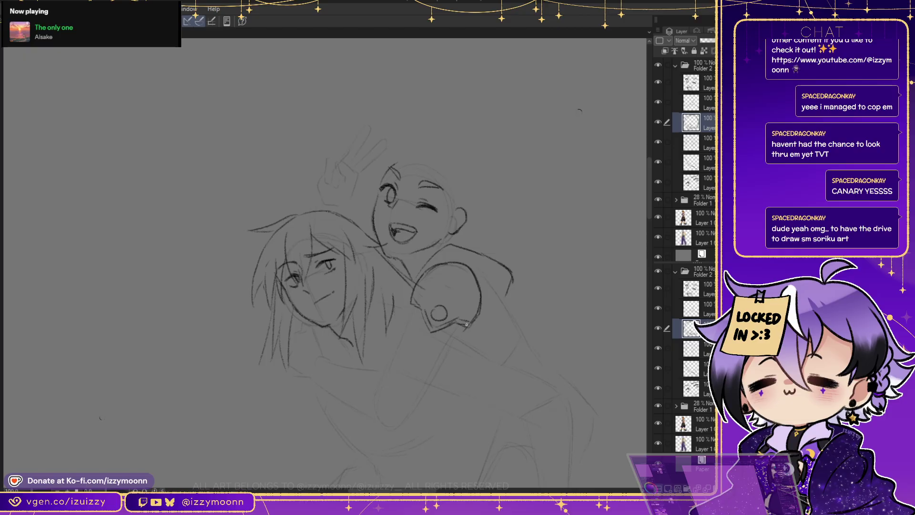
Draw the lower sleeve below the shoulder piece, with both side edges and a curved cuff opening
{"action": "left_click_drag", "start_coordinate": [475, 324], "coordinate": [466, 366]}
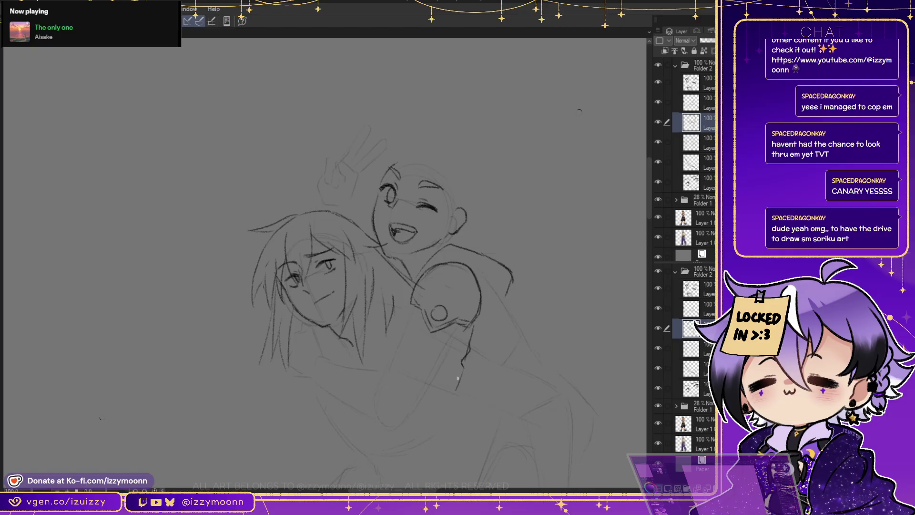
{"action": "mouse_move", "coordinate": [390, 355]}
{"action": "left_mouse_down"}
{"action": "mouse_move", "coordinate": [440, 396]}
{"action": "mouse_move", "coordinate": [458, 383]}
{"action": "left_mouse_up"}
{"action": "left_click_drag", "start_coordinate": [407, 323], "coordinate": [386, 357]}
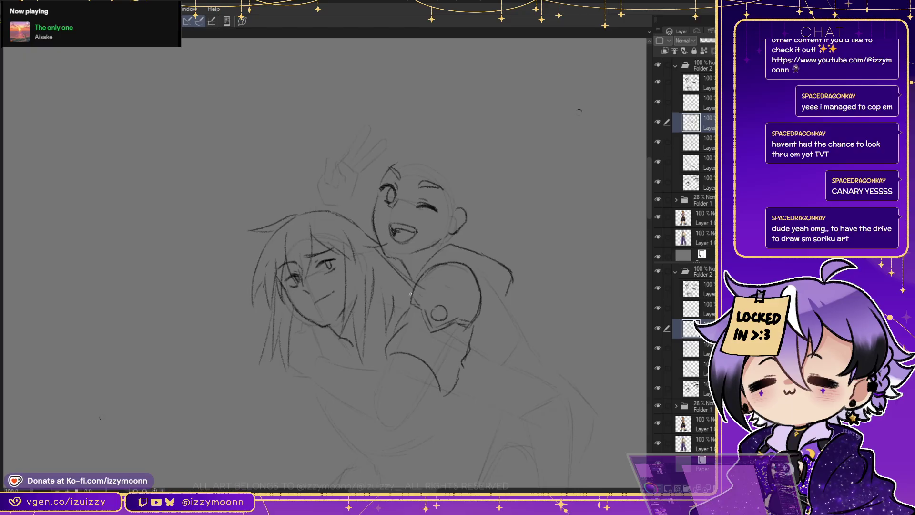
Refine the lower sleeve's cuff into a pointed double-lined band, and add a new layer above the sleeve layer
{"action": "key", "text": "e"}
{"action": "mouse_move", "coordinate": [436, 369]}
{"action": "left_mouse_down"}
{"action": "mouse_move", "coordinate": [438, 379]}
{"action": "mouse_move", "coordinate": [419, 362]}
{"action": "mouse_move", "coordinate": [454, 390]}
{"action": "left_mouse_up"}
{"action": "key", "text": "p"}
{"action": "mouse_move", "coordinate": [413, 354]}
{"action": "left_mouse_down"}
{"action": "mouse_move", "coordinate": [447, 389]}
{"action": "mouse_move", "coordinate": [398, 348]}
{"action": "mouse_move", "coordinate": [431, 355]}
{"action": "mouse_move", "coordinate": [448, 387]}
{"action": "mouse_move", "coordinate": [429, 339]}
{"action": "left_mouse_up"}
{"action": "key", "text": "ctrl+z"}
{"action": "key", "text": "ctrl+z"}
{"action": "key", "text": "ctrl+z"}
{"action": "key", "text": "ctrl+z"}
{"action": "mouse_move", "coordinate": [457, 372]}
{"action": "left_mouse_down"}
{"action": "mouse_move", "coordinate": [429, 340]}
{"action": "mouse_move", "coordinate": [448, 340]}
{"action": "left_mouse_up"}
{"action": "key", "text": "ctrl+z"}
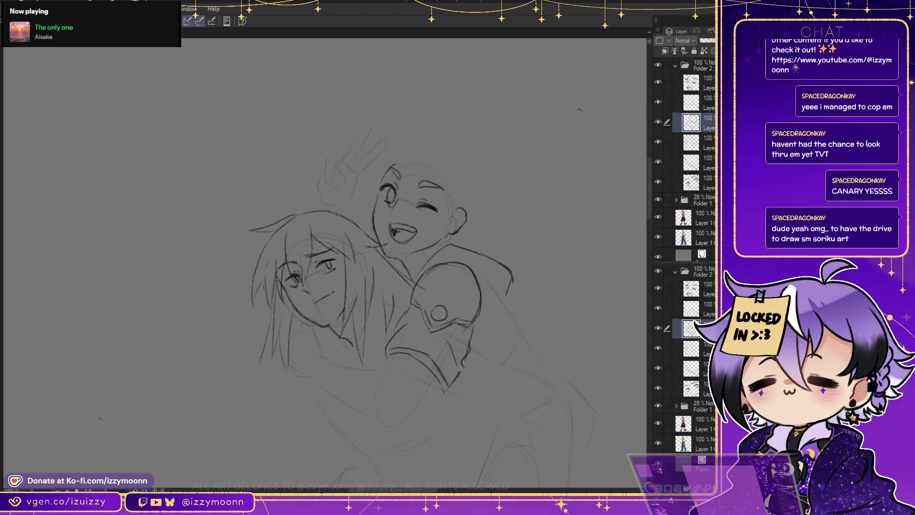
{"action": "key", "text": "ctrl+shift+n"}
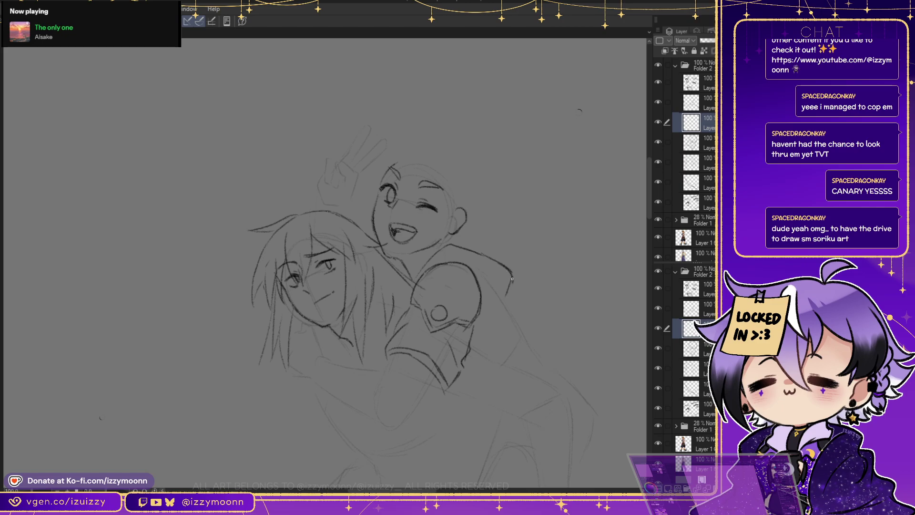
Refine the teeth and tongue inside the rear figure's open mouth, and add a new layer directly below the facial features
{"action": "left_click", "coordinate": [413, 230], "text": "ctrl+shift"}
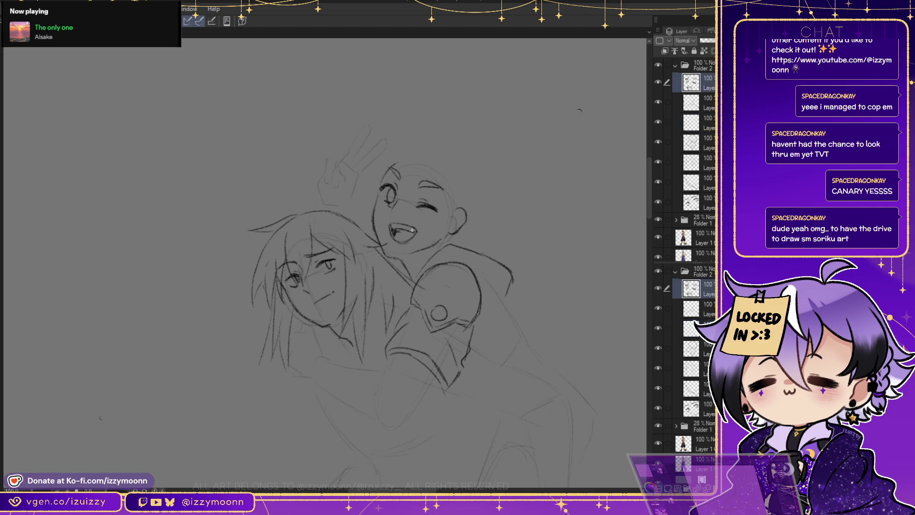
{"action": "key", "text": "p"}
{"action": "key", "text": "ctrl+z"}
{"action": "mouse_move", "coordinate": [407, 225]}
{"action": "left_mouse_down"}
{"action": "mouse_move", "coordinate": [419, 234]}
{"action": "mouse_move", "coordinate": [401, 240]}
{"action": "left_mouse_up"}
{"action": "key", "text": "e"}
{"action": "key", "text": "p"}
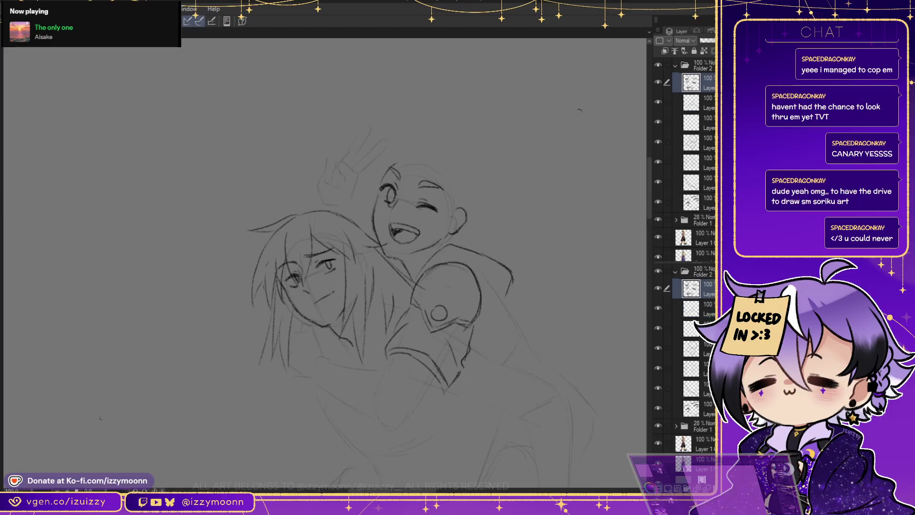
{"action": "key", "text": "ctrl+shift+n"}
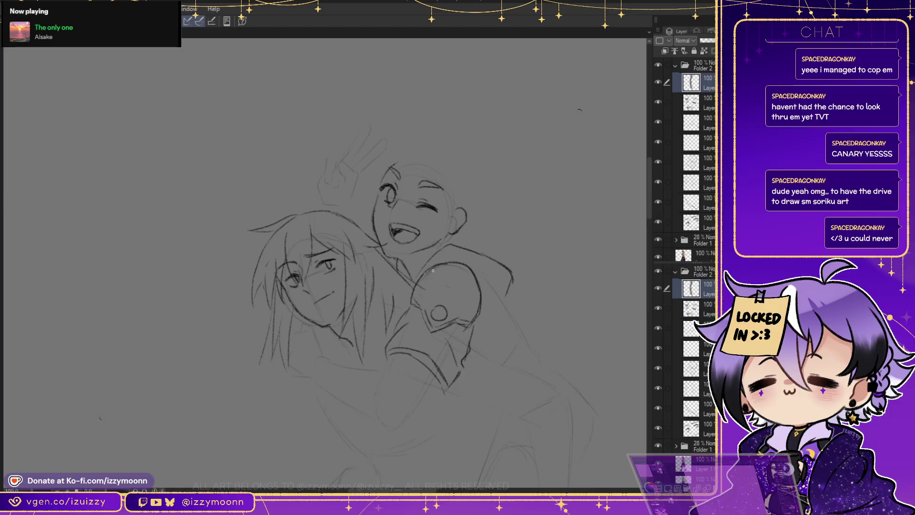
{"action": "key", "text": "ctrl+["}
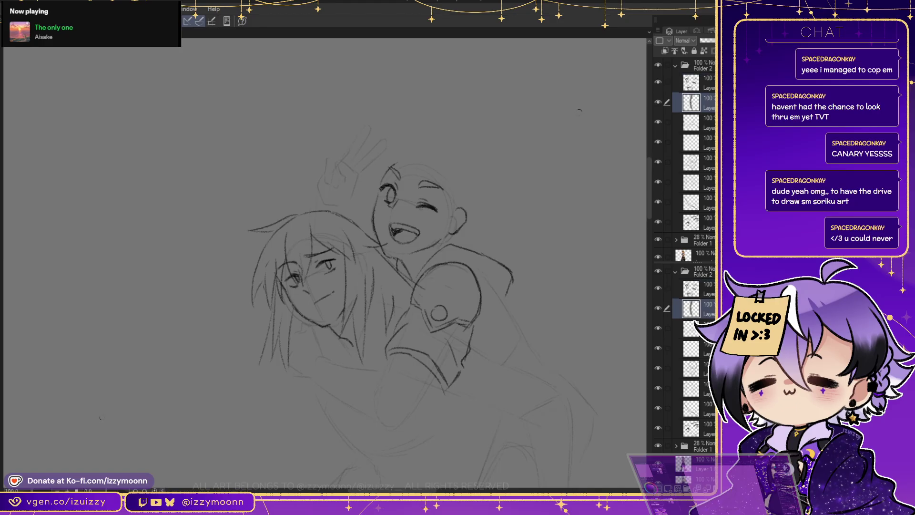
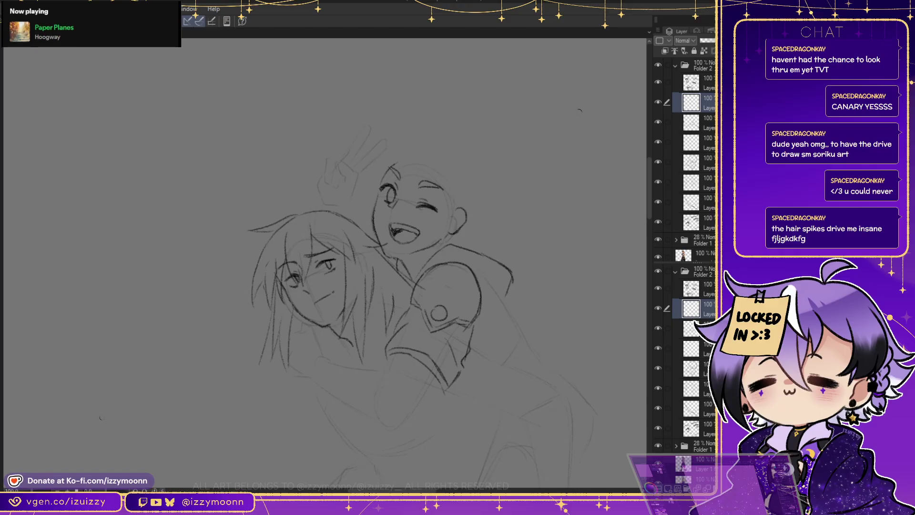
Clean up the lines around the crown and fringe on the crouching figure's hair layer
{"action": "key", "text": "alt+bracketleft"}
{"action": "key", "text": "alt+bracketleft"}
{"action": "key", "text": "alt+bracketleft"}
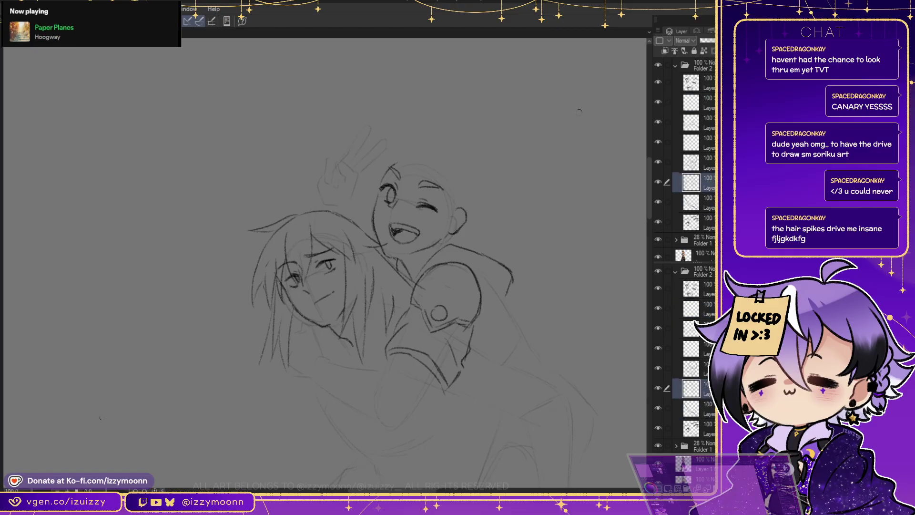
{"action": "key", "text": "alt+bracketleft"}
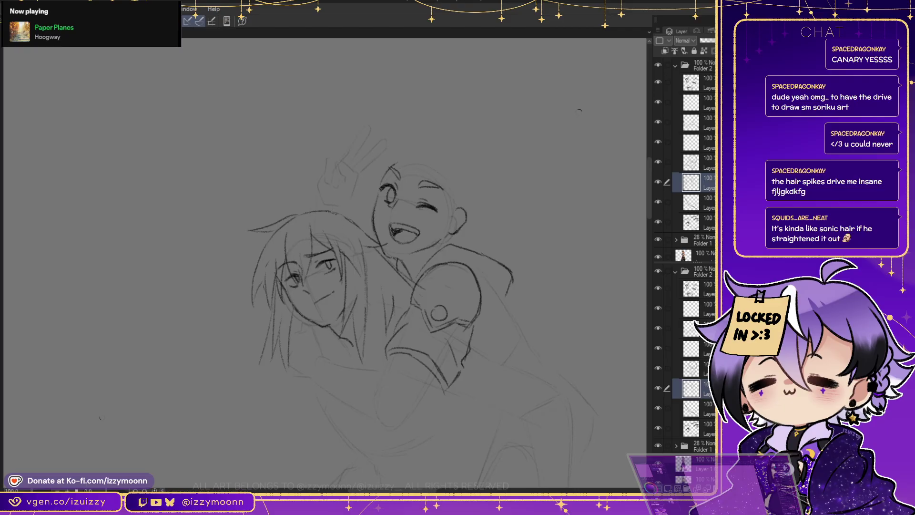
{"action": "key", "text": "e"}
{"action": "mouse_move", "coordinate": [289, 228]}
{"action": "left_mouse_down"}
{"action": "mouse_move", "coordinate": [288, 237]}
{"action": "mouse_move", "coordinate": [311, 226]}
{"action": "left_mouse_up"}
{"action": "key", "text": "p"}
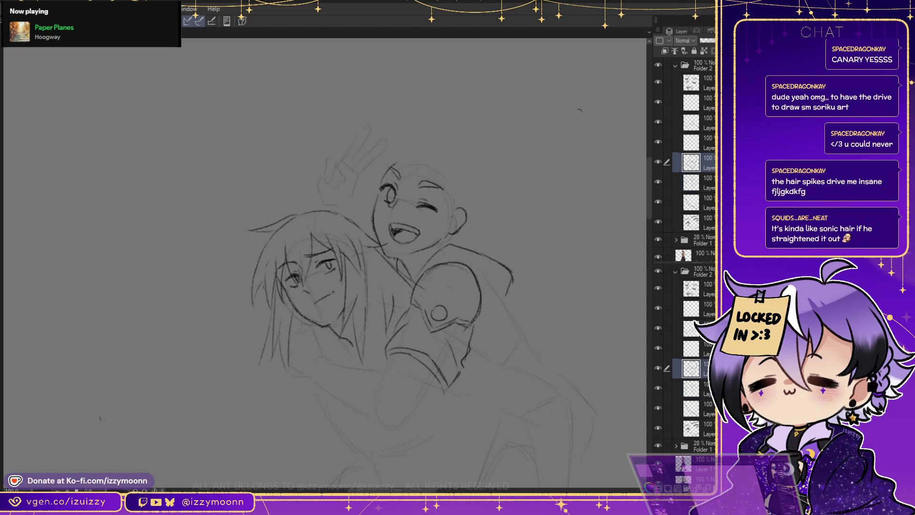
Add a new layer at the top of the line-art folder and another directly above the folder's lowest layer
{"action": "key", "text": "ctrl+shift+n"}
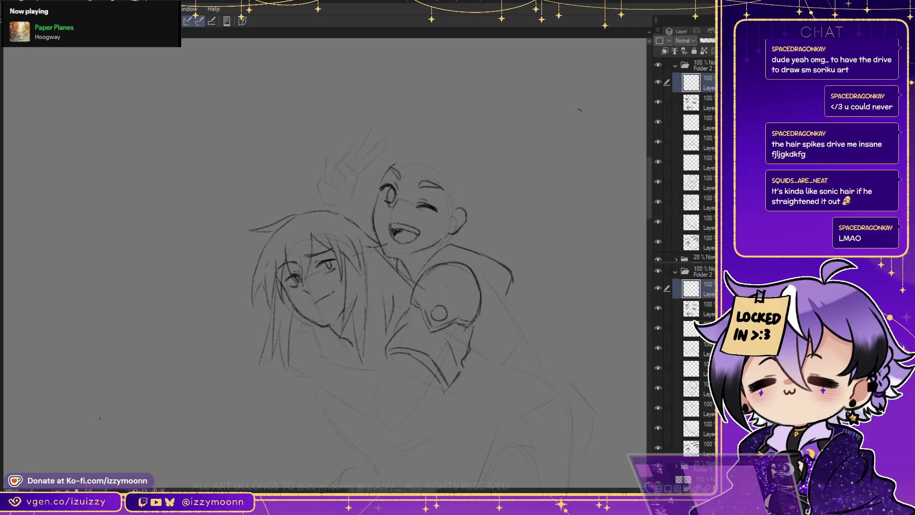
{"action": "left_click", "coordinate": [315, 289], "text": "ctrl+shift"}
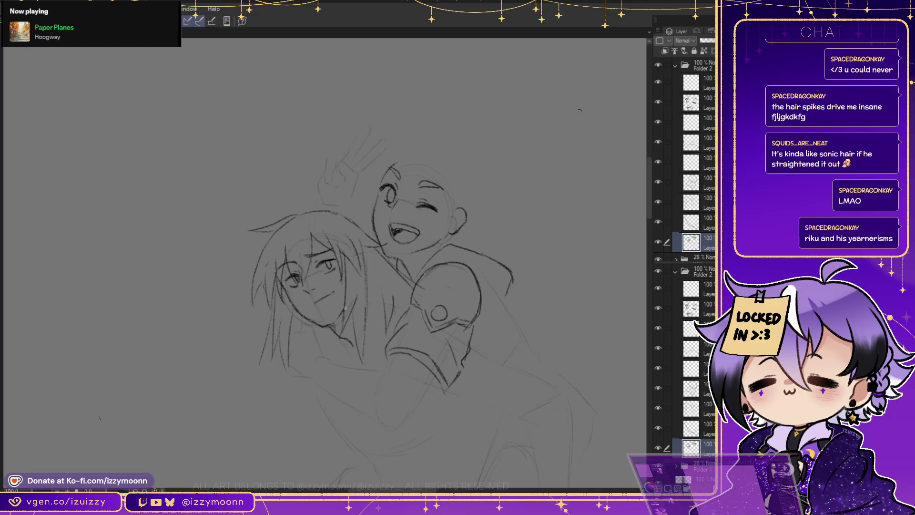
{"action": "key", "text": "ctrl+shift+n"}
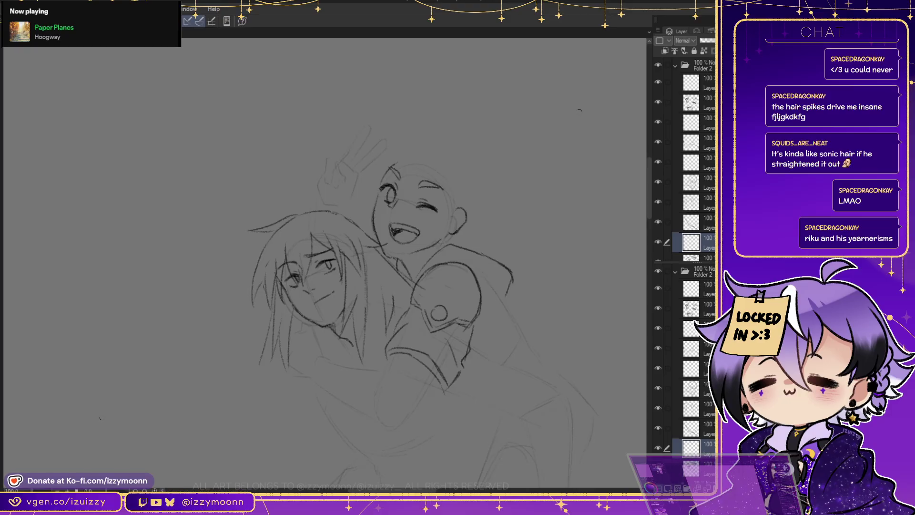
{"action": "key", "text": "ctrl+shift+alt+e"}
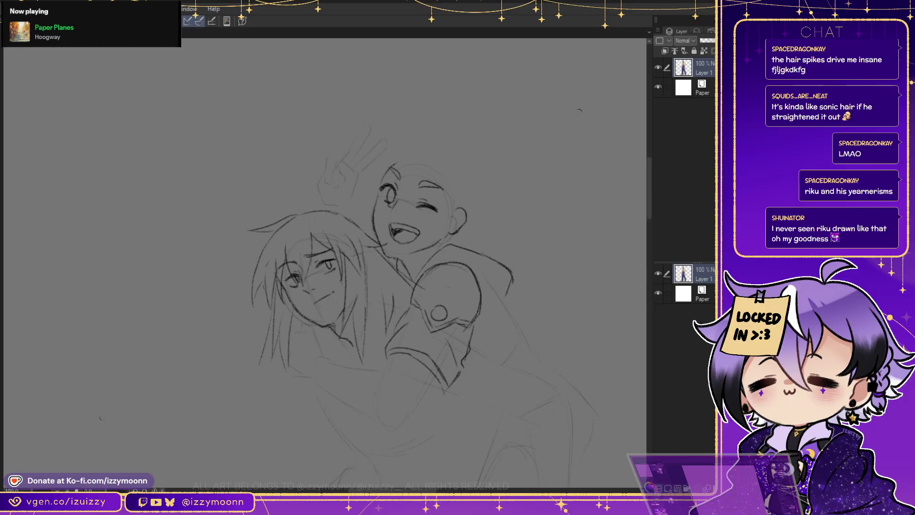
{"action": "key", "text": "ctrl+z"}
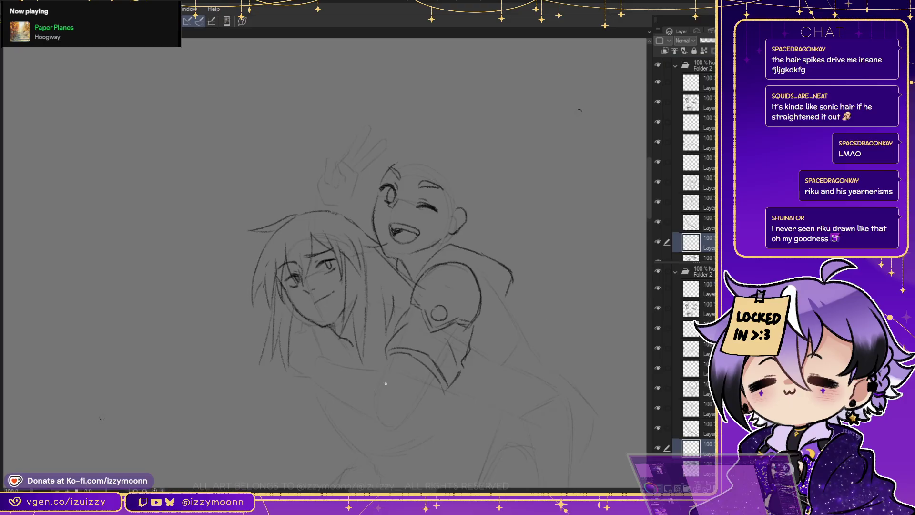
Draw the inner collar lines around the crouching figure's neck, just below the chin
{"action": "left_click_drag", "start_coordinate": [319, 329], "coordinate": [298, 358]}
{"action": "key", "text": "ctrl+z"}
{"action": "key", "text": "ctrl+z"}
{"action": "left_click_drag", "start_coordinate": [315, 329], "coordinate": [322, 344]}
{"action": "mouse_move", "coordinate": [317, 343]}
{"action": "left_mouse_down"}
{"action": "mouse_move", "coordinate": [343, 360]}
{"action": "mouse_move", "coordinate": [327, 338]}
{"action": "mouse_move", "coordinate": [352, 361]}
{"action": "mouse_move", "coordinate": [353, 332]}
{"action": "mouse_move", "coordinate": [382, 295]}
{"action": "left_mouse_up"}
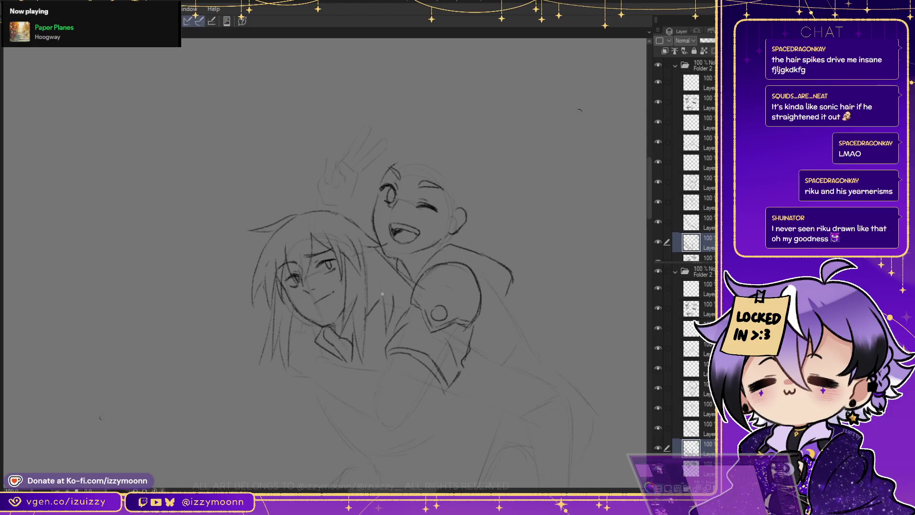
{"action": "key", "text": "ctrl+z"}
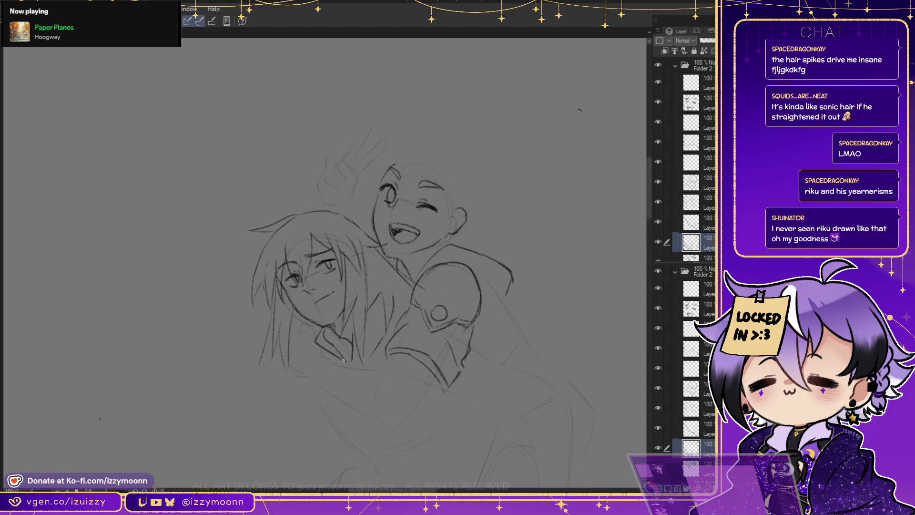
Draw the crouching figure's open jacket lapels below the collar, with small round buttons on the pointed corner
{"action": "left_click_drag", "start_coordinate": [327, 324], "coordinate": [287, 372]}
{"action": "key", "text": "ctrl+z"}
{"action": "mouse_move", "coordinate": [318, 326]}
{"action": "left_mouse_down"}
{"action": "mouse_move", "coordinate": [285, 365]}
{"action": "mouse_move", "coordinate": [293, 375]}
{"action": "mouse_move", "coordinate": [313, 346]}
{"action": "mouse_move", "coordinate": [302, 378]}
{"action": "mouse_move", "coordinate": [321, 385]}
{"action": "mouse_move", "coordinate": [346, 375]}
{"action": "mouse_move", "coordinate": [333, 364]}
{"action": "mouse_move", "coordinate": [321, 381]}
{"action": "mouse_move", "coordinate": [303, 382]}
{"action": "mouse_move", "coordinate": [352, 369]}
{"action": "mouse_move", "coordinate": [299, 383]}
{"action": "mouse_move", "coordinate": [355, 367]}
{"action": "mouse_move", "coordinate": [342, 358]}
{"action": "mouse_move", "coordinate": [350, 367]}
{"action": "mouse_move", "coordinate": [303, 385]}
{"action": "mouse_move", "coordinate": [352, 364]}
{"action": "left_mouse_up"}
{"action": "key", "text": "ctrl+z"}
{"action": "key", "text": "ctrl+z"}
{"action": "key", "text": "ctrl+z"}
{"action": "key", "text": "ctrl+z"}
{"action": "mouse_move", "coordinate": [305, 381]}
{"action": "left_mouse_down"}
{"action": "mouse_move", "coordinate": [350, 366]}
{"action": "mouse_move", "coordinate": [291, 360]}
{"action": "left_mouse_up"}
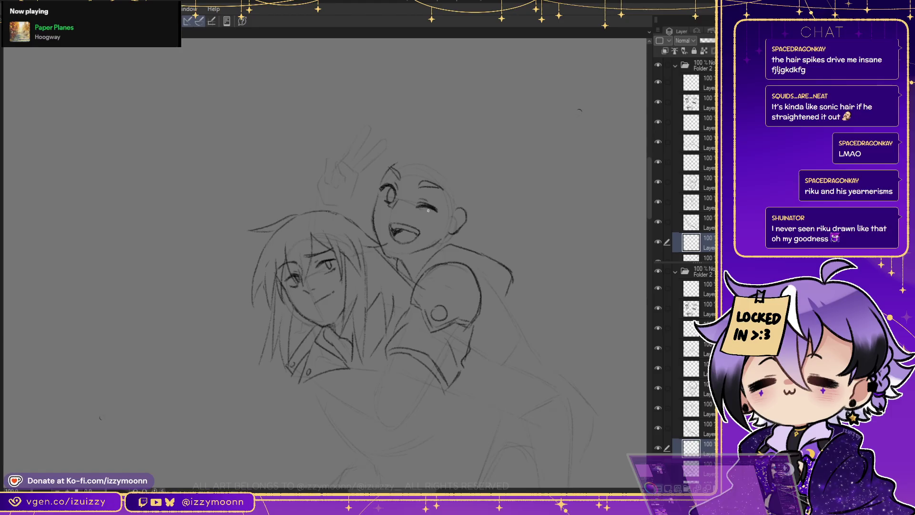
{"action": "mouse_move", "coordinate": [443, 178]}
{"action": "left_mouse_down"}
{"action": "mouse_move", "coordinate": [452, 232]}
{"action": "mouse_move", "coordinate": [442, 231]}
{"action": "left_mouse_up"}
{"action": "key", "text": "ctrl+z"}
{"action": "left_click_drag", "start_coordinate": [445, 182], "coordinate": [455, 236]}
{"action": "key", "text": "ctrl+z"}
{"action": "mouse_move", "coordinate": [444, 173]}
{"action": "left_mouse_down"}
{"action": "mouse_move", "coordinate": [439, 239]}
{"action": "mouse_move", "coordinate": [454, 188]}
{"action": "mouse_move", "coordinate": [442, 228]}
{"action": "left_mouse_up"}
{"action": "key", "text": "ctrl+z"}
{"action": "key", "text": "ctrl+z"}
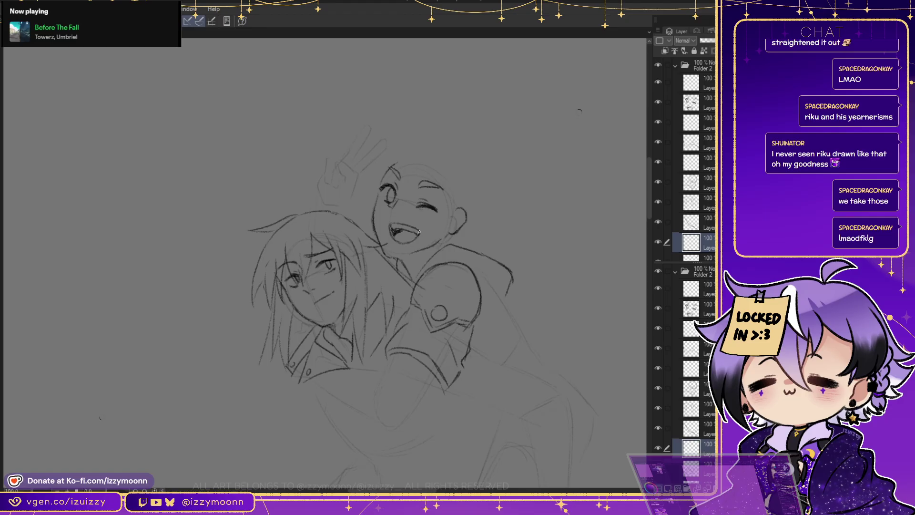
Draw the first hair strands on the rear figure, beside the winking eye and above the ear
{"action": "mouse_move", "coordinate": [436, 167]}
{"action": "left_mouse_down"}
{"action": "mouse_move", "coordinate": [444, 223]}
{"action": "mouse_move", "coordinate": [452, 189]}
{"action": "mouse_move", "coordinate": [451, 223]}
{"action": "left_mouse_up"}
{"action": "key", "text": "ctrl+z"}
{"action": "left_click_drag", "start_coordinate": [458, 182], "coordinate": [465, 227]}
{"action": "key", "text": "ctrl+z"}
{"action": "left_click_drag", "start_coordinate": [458, 181], "coordinate": [464, 226]}
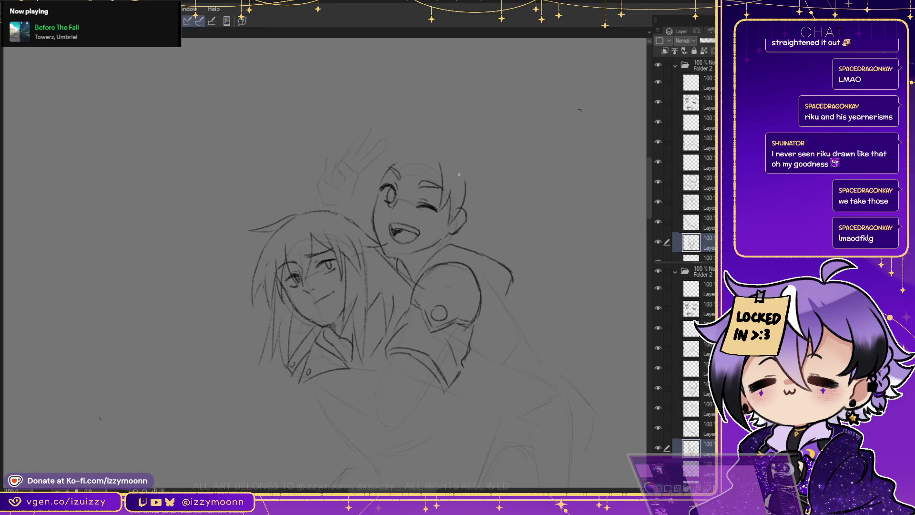
{"action": "key", "text": "ctrl+shift+e"}
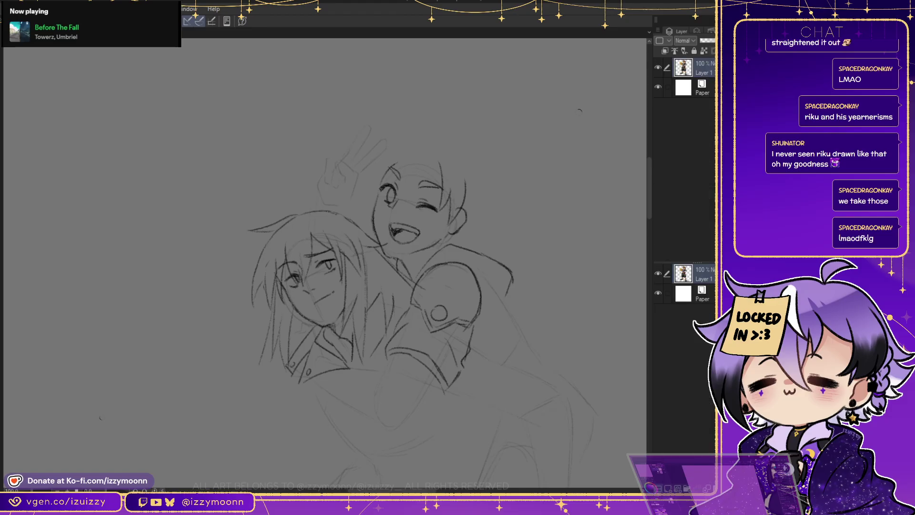
{"action": "key", "text": "ctrl+z"}
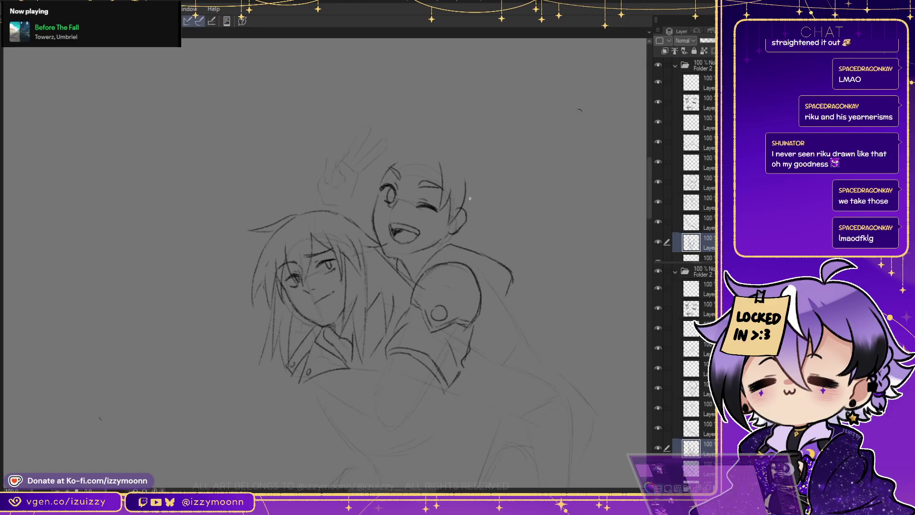
Draw the rear figure's pointed fringe across the forehead and a small spiky tuft behind the ear
{"action": "left_click_drag", "start_coordinate": [468, 193], "coordinate": [477, 216]}
{"action": "left_click_drag", "start_coordinate": [432, 167], "coordinate": [399, 200]}
{"action": "left_click_drag", "start_coordinate": [402, 176], "coordinate": [417, 156]}
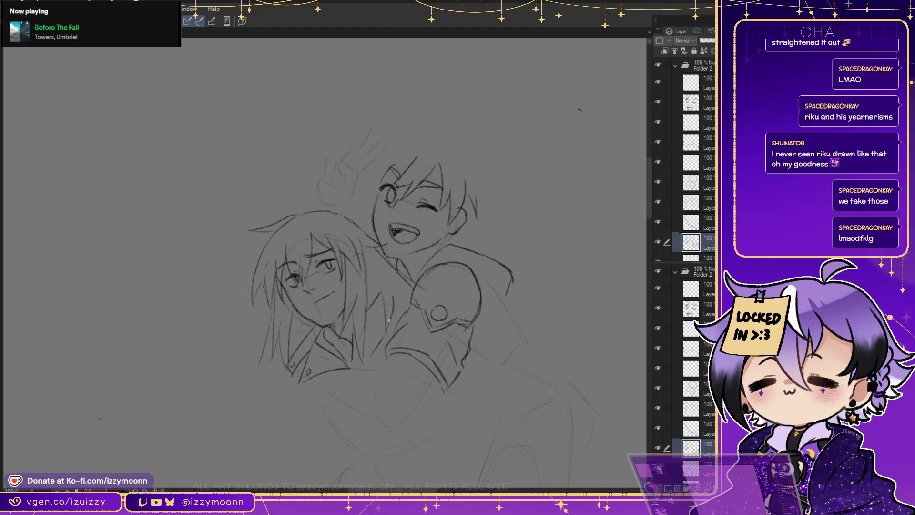
{"action": "mouse_move", "coordinate": [467, 196]}
{"action": "left_mouse_down"}
{"action": "mouse_move", "coordinate": [474, 210]}
{"action": "mouse_move", "coordinate": [472, 200]}
{"action": "mouse_move", "coordinate": [453, 210]}
{"action": "mouse_move", "coordinate": [450, 186]}
{"action": "mouse_move", "coordinate": [438, 230]}
{"action": "mouse_move", "coordinate": [469, 221]}
{"action": "mouse_move", "coordinate": [443, 236]}
{"action": "mouse_move", "coordinate": [455, 197]}
{"action": "mouse_move", "coordinate": [476, 215]}
{"action": "left_mouse_up"}
{"action": "key", "text": "ctrl+z"}
{"action": "key", "text": "ctrl+z"}
{"action": "key", "text": "ctrl+z"}
{"action": "key", "text": "ctrl+z"}
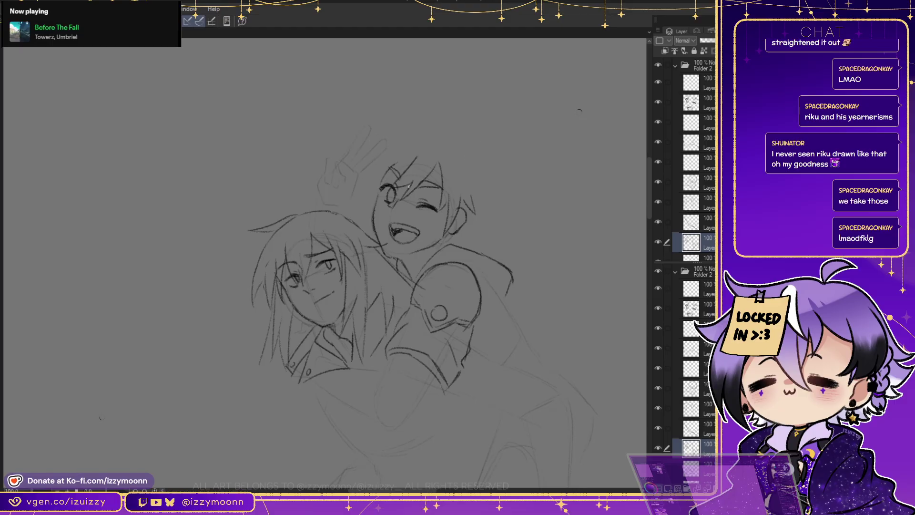
Draw the upswept strands above the rear figure's open eye and the hair beside that side of the face
{"action": "mouse_move", "coordinate": [415, 162]}
{"action": "left_mouse_down"}
{"action": "mouse_move", "coordinate": [378, 190]}
{"action": "mouse_move", "coordinate": [377, 172]}
{"action": "mouse_move", "coordinate": [402, 158]}
{"action": "mouse_move", "coordinate": [370, 194]}
{"action": "left_mouse_up"}
{"action": "key", "text": "ctrl+z"}
{"action": "key", "text": "ctrl+z"}
{"action": "mouse_move", "coordinate": [378, 160]}
{"action": "left_mouse_down"}
{"action": "mouse_move", "coordinate": [371, 195]}
{"action": "mouse_move", "coordinate": [384, 156]}
{"action": "left_mouse_up"}
{"action": "key", "text": "ctrl+z"}
{"action": "key", "text": "ctrl+z"}
{"action": "key", "text": "ctrl+z"}
{"action": "key", "text": "ctrl+z"}
{"action": "key", "text": "ctrl+z"}
{"action": "left_click_drag", "start_coordinate": [384, 175], "coordinate": [365, 226]}
{"action": "key", "text": "ctrl+z"}
{"action": "key", "text": "ctrl+z"}
{"action": "mouse_move", "coordinate": [383, 175]}
{"action": "left_mouse_down"}
{"action": "mouse_move", "coordinate": [370, 191]}
{"action": "mouse_move", "coordinate": [387, 154]}
{"action": "left_mouse_up"}
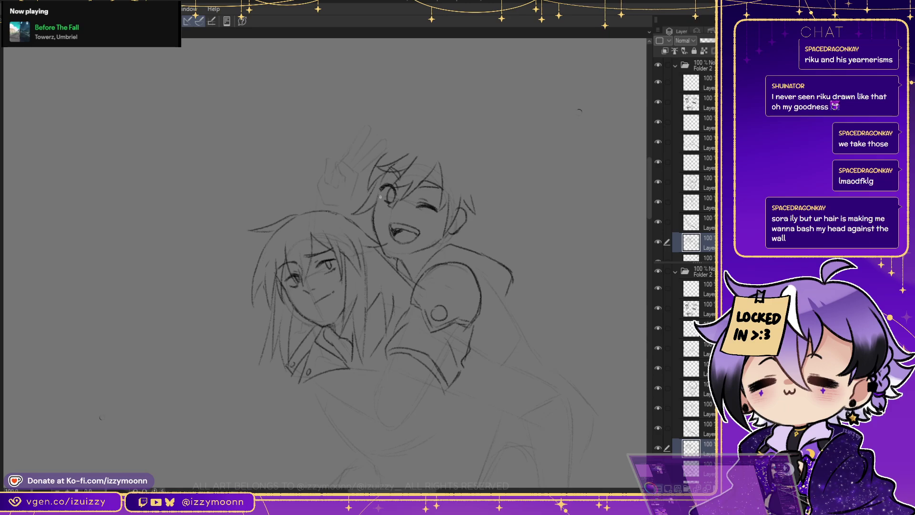
Rework the long side lock along the rear figure's cheek, beside the open eye
{"action": "left_click_drag", "start_coordinate": [375, 183], "coordinate": [359, 224]}
{"action": "key", "text": "ctrl+z"}
{"action": "key", "text": "ctrl+z"}
{"action": "key", "text": "ctrl+z"}
{"action": "key", "text": "ctrl+z"}
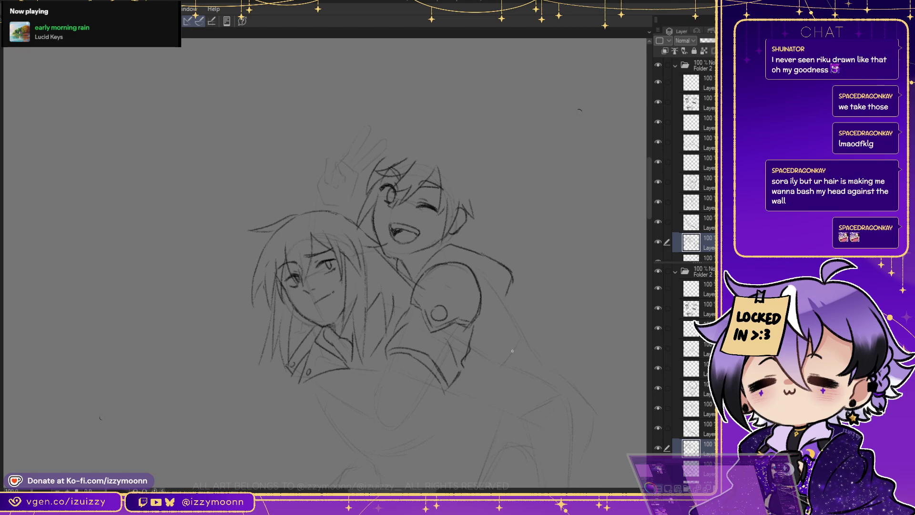
Lower the rear figure's hair layer to 28% opacity and rough in large hair spikes around the head
{"action": "left_click", "coordinate": [704, 40]}
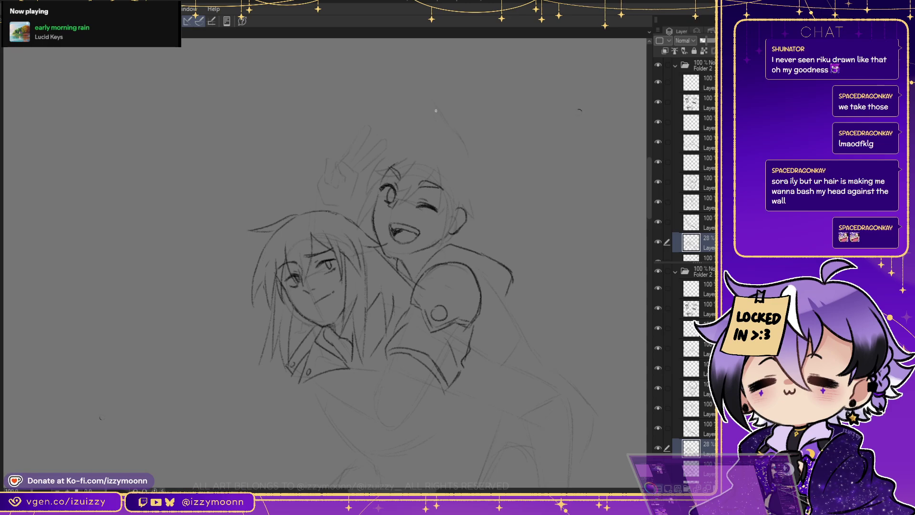
{"action": "left_click_drag", "start_coordinate": [467, 128], "coordinate": [476, 145]}
{"action": "mouse_move", "coordinate": [429, 101]}
{"action": "left_mouse_down"}
{"action": "mouse_move", "coordinate": [413, 136]}
{"action": "mouse_move", "coordinate": [415, 111]}
{"action": "mouse_move", "coordinate": [391, 97]}
{"action": "mouse_move", "coordinate": [374, 136]}
{"action": "left_mouse_up"}
{"action": "key", "text": "p"}
{"action": "left_click_drag", "start_coordinate": [474, 135], "coordinate": [506, 184]}
On a new layer above all folders, draw a small chibi head outline with a fringe in an empty canvas area
{"action": "left_click", "coordinate": [701, 66]}
{"action": "left_click", "coordinate": [675, 65]}
{"action": "key", "text": "ctrl+shift+n"}
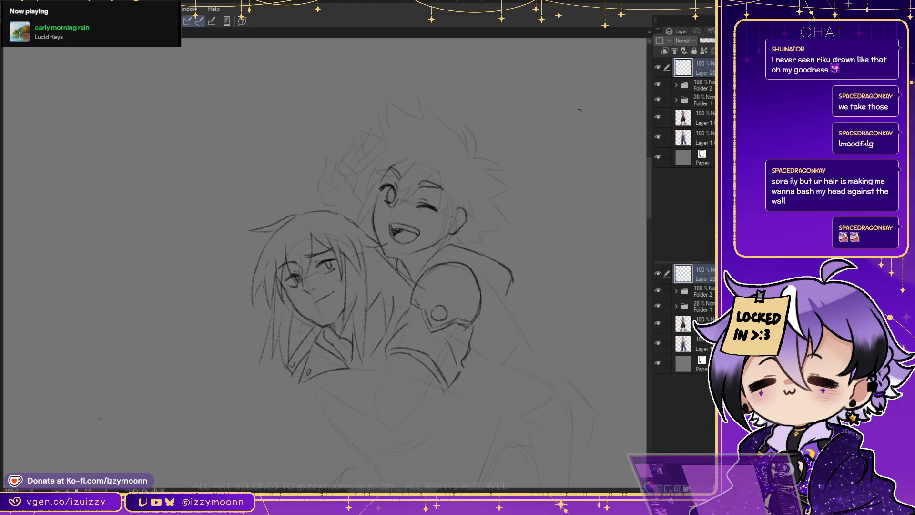
{"action": "left_click_drag", "start_coordinate": [596, 210], "coordinate": [71, 224]}
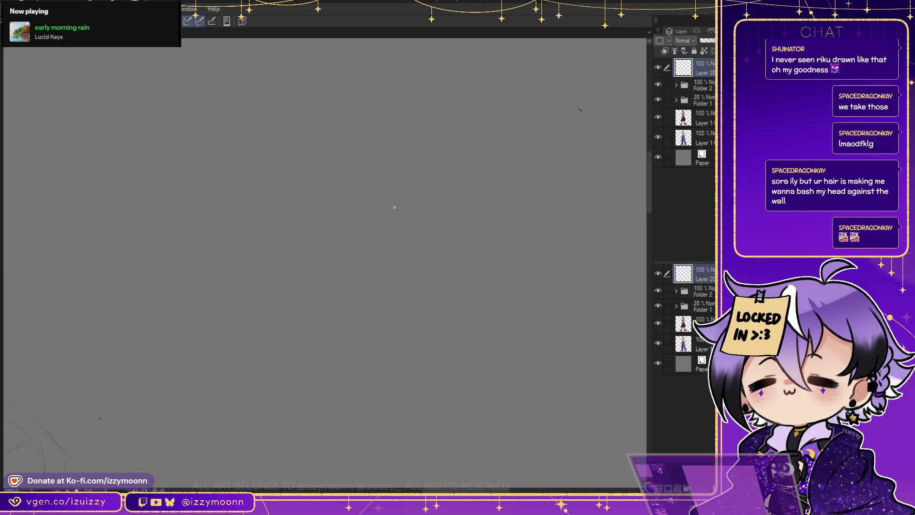
{"action": "mouse_move", "coordinate": [387, 193]}
{"action": "left_mouse_down"}
{"action": "mouse_move", "coordinate": [405, 227]}
{"action": "mouse_move", "coordinate": [403, 202]}
{"action": "mouse_move", "coordinate": [404, 210]}
{"action": "mouse_move", "coordinate": [419, 202]}
{"action": "mouse_move", "coordinate": [424, 215]}
{"action": "mouse_move", "coordinate": [441, 201]}
{"action": "mouse_move", "coordinate": [441, 230]}
{"action": "left_mouse_up"}
{"action": "mouse_move", "coordinate": [389, 194]}
{"action": "left_mouse_down"}
{"action": "mouse_move", "coordinate": [367, 229]}
{"action": "mouse_move", "coordinate": [352, 213]}
{"action": "mouse_move", "coordinate": [392, 247]}
{"action": "mouse_move", "coordinate": [411, 250]}
{"action": "mouse_move", "coordinate": [382, 247]}
{"action": "mouse_move", "coordinate": [417, 253]}
{"action": "mouse_move", "coordinate": [428, 228]}
{"action": "left_mouse_up"}
{"action": "key", "text": "ctrl+z"}
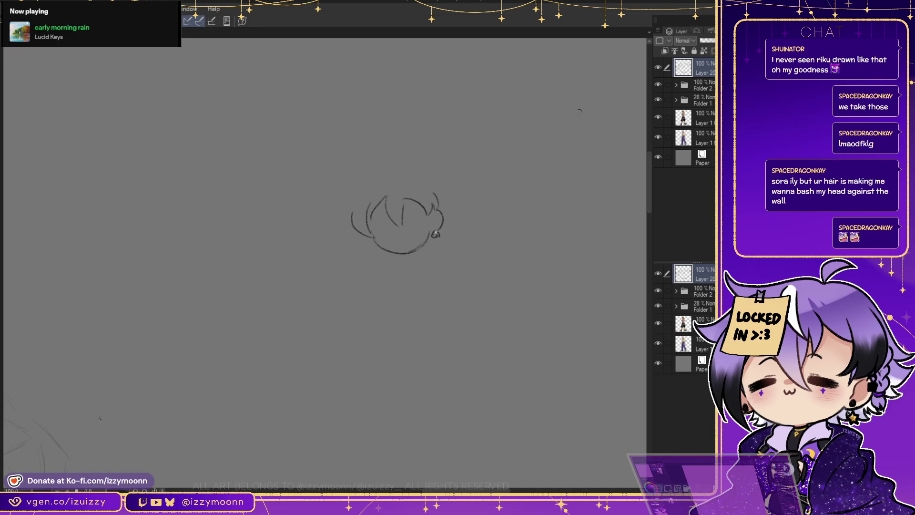
Add dot eyes, a cat-like mouth and an earring to the chibi, and draw a large outstretched hand below the head
{"action": "left_click_drag", "start_coordinate": [432, 232], "coordinate": [439, 212]}
{"action": "mouse_move", "coordinate": [381, 226]}
{"action": "left_mouse_down"}
{"action": "mouse_move", "coordinate": [417, 226]}
{"action": "mouse_move", "coordinate": [409, 235]}
{"action": "left_mouse_up"}
{"action": "mouse_move", "coordinate": [441, 258]}
{"action": "left_mouse_down"}
{"action": "mouse_move", "coordinate": [466, 271]}
{"action": "mouse_move", "coordinate": [448, 269]}
{"action": "mouse_move", "coordinate": [444, 306]}
{"action": "mouse_move", "coordinate": [437, 286]}
{"action": "mouse_move", "coordinate": [425, 309]}
{"action": "mouse_move", "coordinate": [423, 287]}
{"action": "mouse_move", "coordinate": [409, 304]}
{"action": "mouse_move", "coordinate": [409, 278]}
{"action": "mouse_move", "coordinate": [435, 260]}
{"action": "mouse_move", "coordinate": [409, 278]}
{"action": "left_mouse_up"}
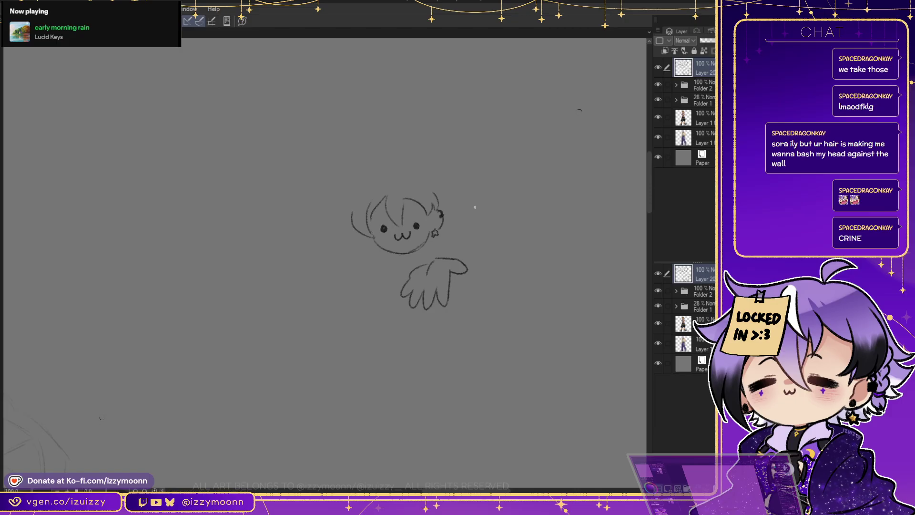
Draw the chibi's spiky hair with a curled strand on the crown and dark shaded patches at both sides
{"action": "mouse_move", "coordinate": [442, 210]}
{"action": "left_mouse_down"}
{"action": "mouse_move", "coordinate": [450, 225]}
{"action": "mouse_move", "coordinate": [437, 240]}
{"action": "left_mouse_up"}
{"action": "mouse_move", "coordinate": [406, 169]}
{"action": "left_mouse_down"}
{"action": "mouse_move", "coordinate": [365, 173]}
{"action": "mouse_move", "coordinate": [373, 181]}
{"action": "mouse_move", "coordinate": [341, 207]}
{"action": "mouse_move", "coordinate": [351, 215]}
{"action": "mouse_move", "coordinate": [340, 234]}
{"action": "mouse_move", "coordinate": [359, 230]}
{"action": "mouse_move", "coordinate": [349, 241]}
{"action": "mouse_move", "coordinate": [379, 253]}
{"action": "left_mouse_up"}
{"action": "mouse_move", "coordinate": [410, 172]}
{"action": "left_mouse_down"}
{"action": "mouse_move", "coordinate": [454, 177]}
{"action": "mouse_move", "coordinate": [438, 187]}
{"action": "mouse_move", "coordinate": [454, 210]}
{"action": "left_mouse_up"}
{"action": "mouse_move", "coordinate": [388, 179]}
{"action": "left_mouse_down"}
{"action": "mouse_move", "coordinate": [406, 215]}
{"action": "mouse_move", "coordinate": [363, 218]}
{"action": "mouse_move", "coordinate": [363, 236]}
{"action": "left_mouse_up"}
{"action": "left_click_drag", "start_coordinate": [356, 220], "coordinate": [361, 232]}
{"action": "mouse_move", "coordinate": [424, 202]}
{"action": "left_mouse_down"}
{"action": "mouse_move", "coordinate": [422, 215]}
{"action": "mouse_move", "coordinate": [439, 208]}
{"action": "left_mouse_up"}
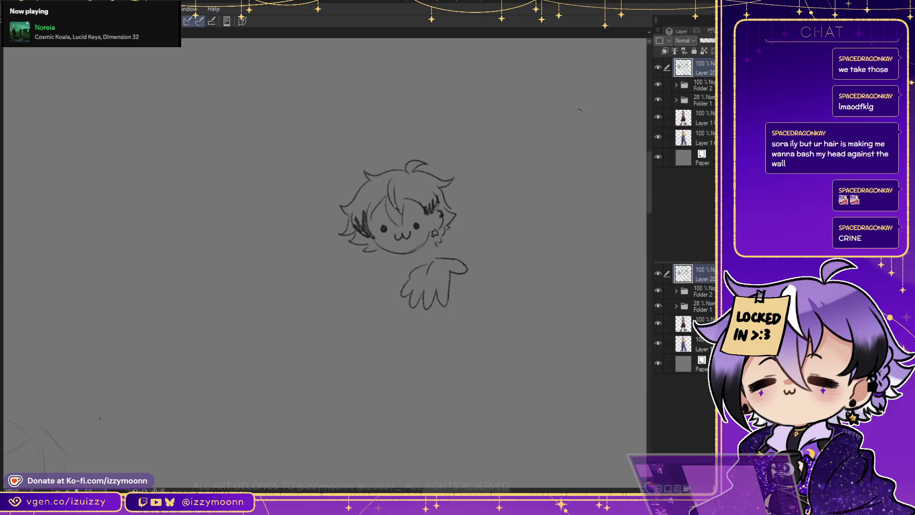
Draw the chibi's small body and other arm behind the outstretched hand, and clean up the overlapping lines
{"action": "left_click_drag", "start_coordinate": [396, 256], "coordinate": [383, 301]}
{"action": "key", "text": "ctrl+z"}
{"action": "mouse_move", "coordinate": [395, 257]}
{"action": "left_mouse_down"}
{"action": "mouse_move", "coordinate": [385, 303]}
{"action": "mouse_move", "coordinate": [383, 281]}
{"action": "mouse_move", "coordinate": [370, 302]}
{"action": "mouse_move", "coordinate": [404, 294]}
{"action": "mouse_move", "coordinate": [391, 322]}
{"action": "mouse_move", "coordinate": [398, 309]}
{"action": "mouse_move", "coordinate": [410, 314]}
{"action": "left_mouse_up"}
{"action": "key", "text": "ctrl+z"}
{"action": "mouse_move", "coordinate": [414, 253]}
{"action": "left_mouse_down"}
{"action": "mouse_move", "coordinate": [424, 263]}
{"action": "mouse_move", "coordinate": [380, 291]}
{"action": "left_mouse_up"}
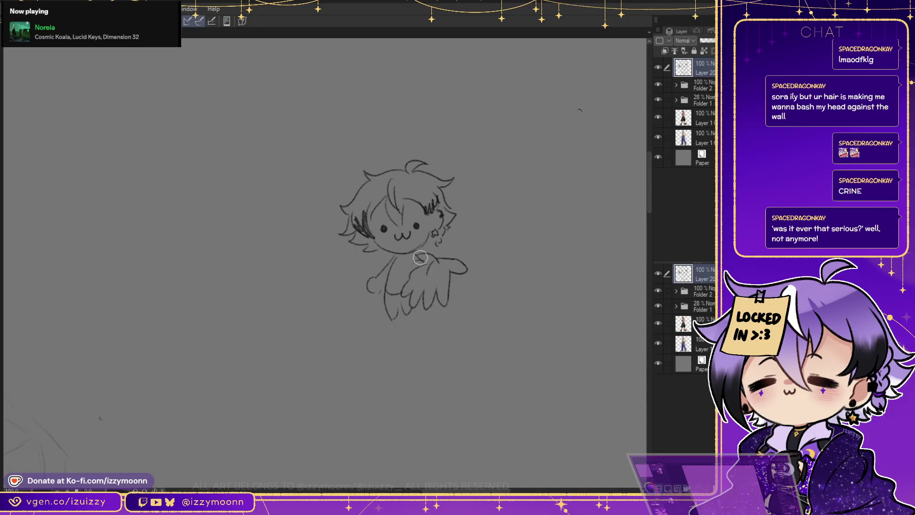
{"action": "left_click_drag", "start_coordinate": [436, 263], "coordinate": [407, 271]}
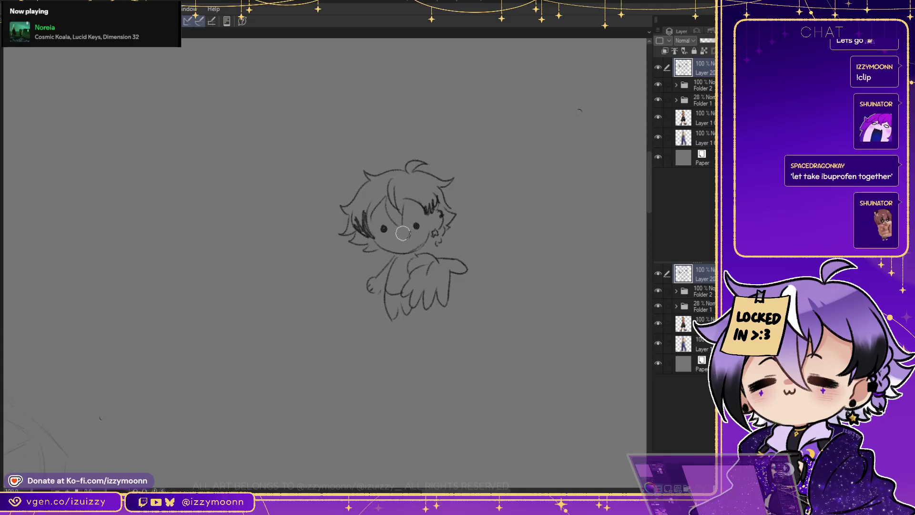
Replace the chibi's dot-eyed face with round shiny eyes, brows, a tiny nose and mouth, and blush marks
{"action": "left_click_drag", "start_coordinate": [413, 227], "coordinate": [386, 224]}
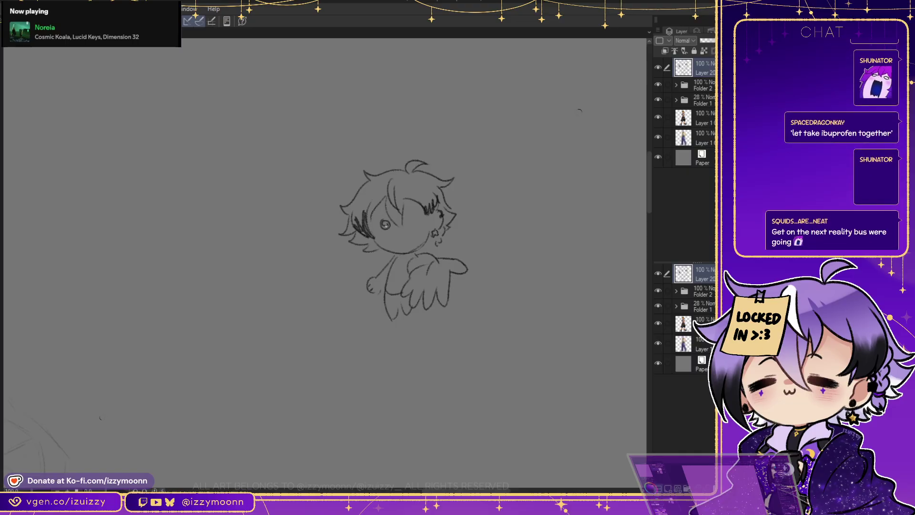
{"action": "key", "text": "ctrl+z"}
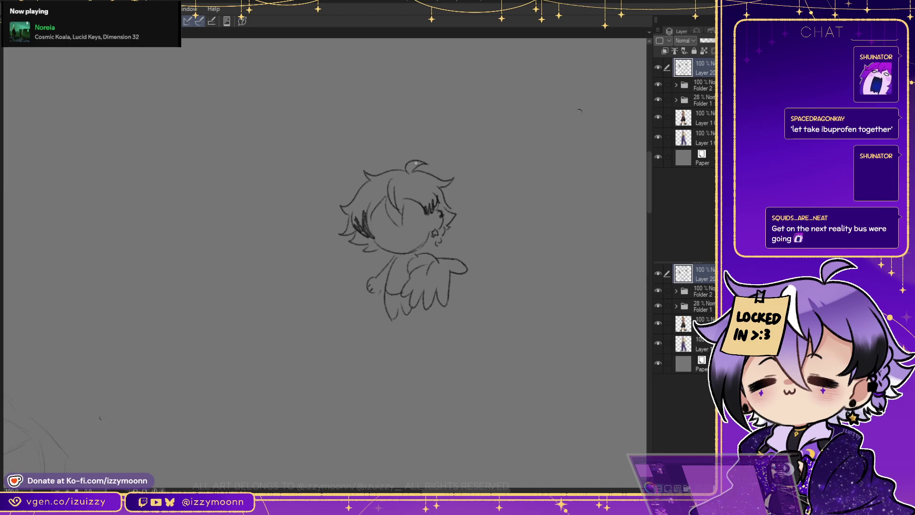
{"action": "left_click_drag", "start_coordinate": [384, 222], "coordinate": [415, 229]}
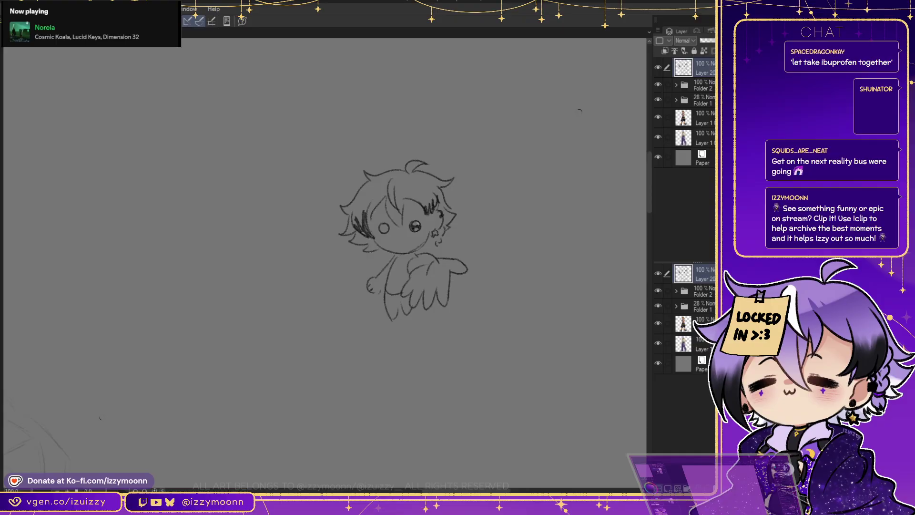
{"action": "left_click_drag", "start_coordinate": [382, 227], "coordinate": [385, 230]}
{"action": "left_click_drag", "start_coordinate": [399, 235], "coordinate": [405, 237]}
{"action": "left_click_drag", "start_coordinate": [416, 235], "coordinate": [418, 237]}
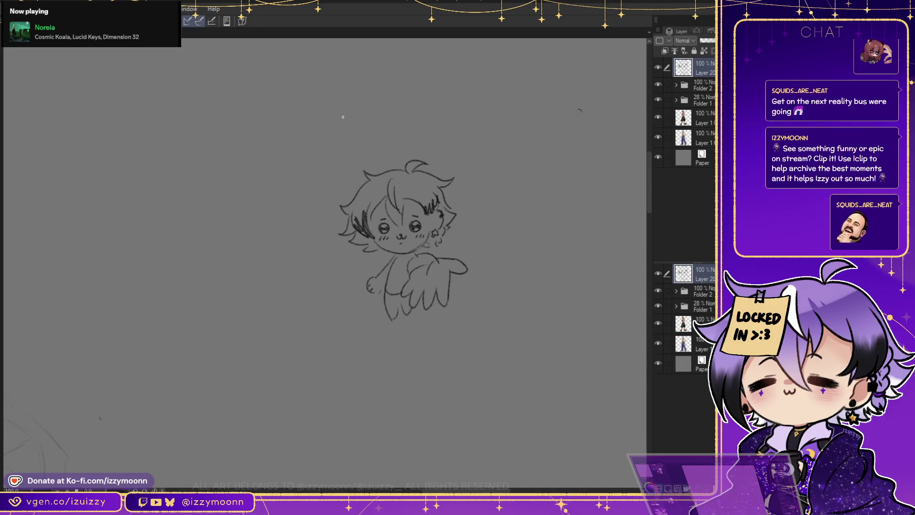
Hand-letter "COME, CHAT" above the chibi's head
{"action": "left_click_drag", "start_coordinate": [349, 116], "coordinate": [355, 118]}
{"action": "left_click_drag", "start_coordinate": [358, 123], "coordinate": [408, 121]}
{"action": "mouse_move", "coordinate": [408, 116]}
{"action": "left_mouse_down"}
{"action": "mouse_move", "coordinate": [415, 109]}
{"action": "mouse_move", "coordinate": [427, 122]}
{"action": "left_mouse_up"}
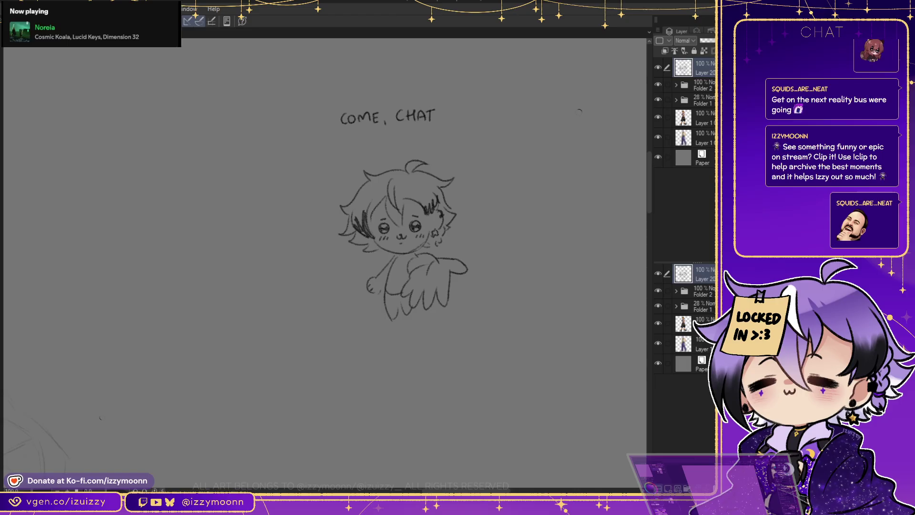
Move the lettering down closer to the chibi's head and add four white sparkles around the figure
{"action": "mouse_move", "coordinate": [334, 90]}
{"action": "left_mouse_down"}
{"action": "mouse_move", "coordinate": [469, 121]}
{"action": "mouse_move", "coordinate": [334, 90]}
{"action": "left_mouse_up"}
{"action": "key", "text": "ctrl+t"}
{"action": "left_click_drag", "start_coordinate": [395, 119], "coordinate": [408, 146]}
{"action": "left_click", "coordinate": [371, 198]}
{"action": "left_click", "coordinate": [343, 196]}
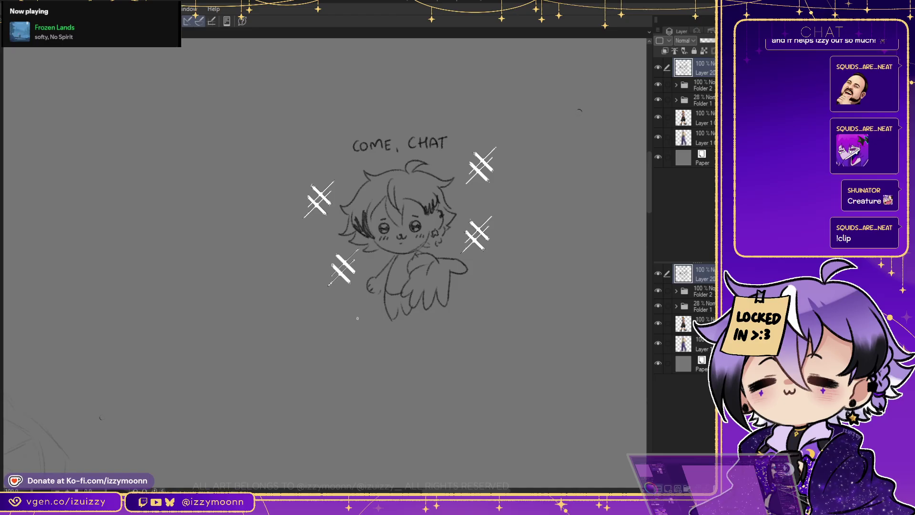
Hand-letter "LET US LEAVE THIS REALITY" in two lines below the chibi
{"action": "mouse_move", "coordinate": [349, 337]}
{"action": "left_mouse_down"}
{"action": "mouse_move", "coordinate": [366, 327]}
{"action": "mouse_move", "coordinate": [359, 340]}
{"action": "mouse_move", "coordinate": [388, 339]}
{"action": "left_mouse_up"}
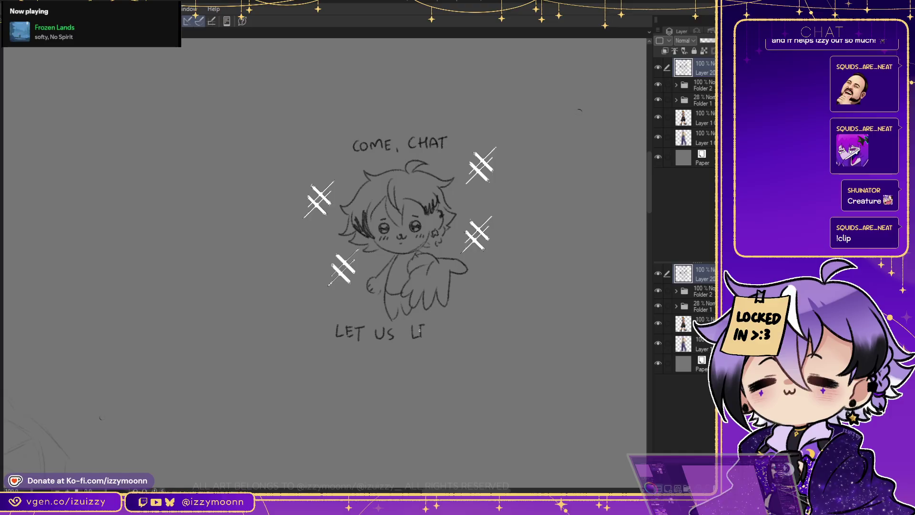
{"action": "left_click_drag", "start_coordinate": [447, 338], "coordinate": [465, 339]}
{"action": "mouse_move", "coordinate": [470, 324]}
{"action": "left_mouse_down"}
{"action": "mouse_move", "coordinate": [471, 335]}
{"action": "mouse_move", "coordinate": [477, 329]}
{"action": "left_mouse_up"}
{"action": "left_click_drag", "start_coordinate": [478, 323], "coordinate": [483, 336]}
{"action": "left_click_drag", "start_coordinate": [490, 326], "coordinate": [486, 333]}
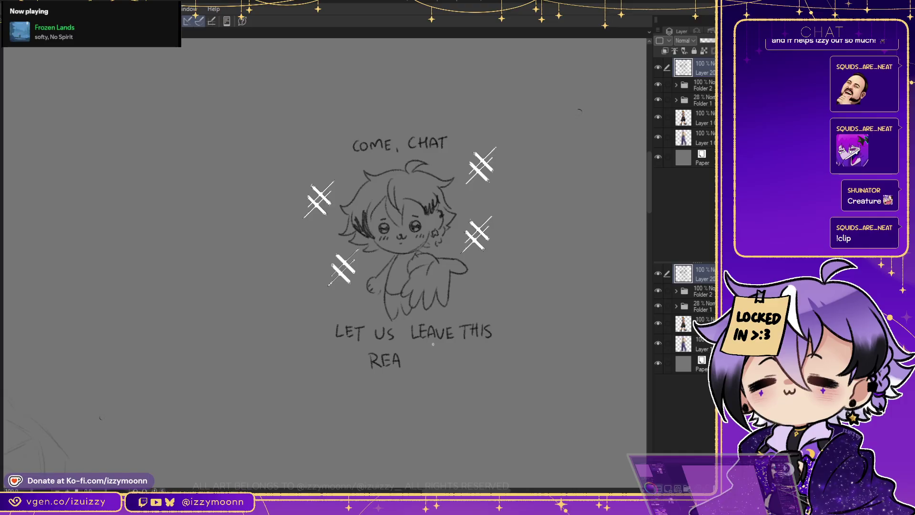
{"action": "left_click_drag", "start_coordinate": [433, 354], "coordinate": [435, 377]}
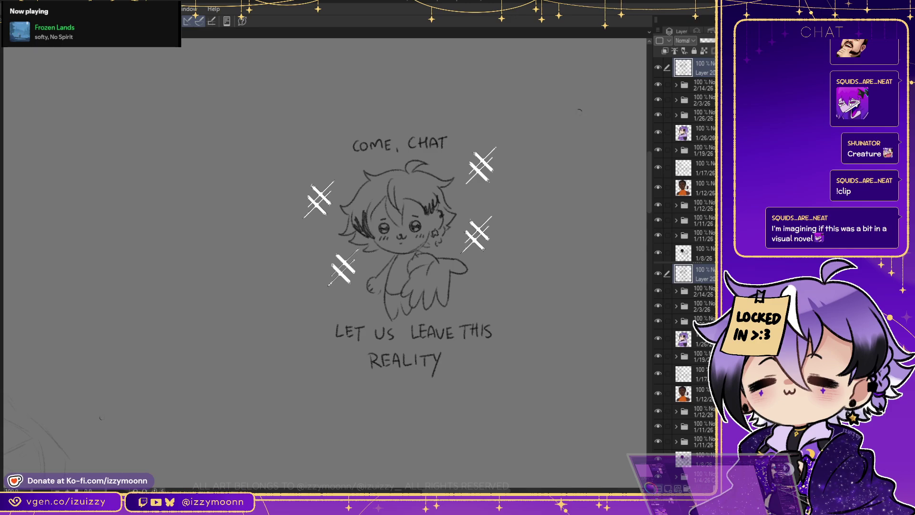
{"action": "key", "text": "alt+bracketleft"}
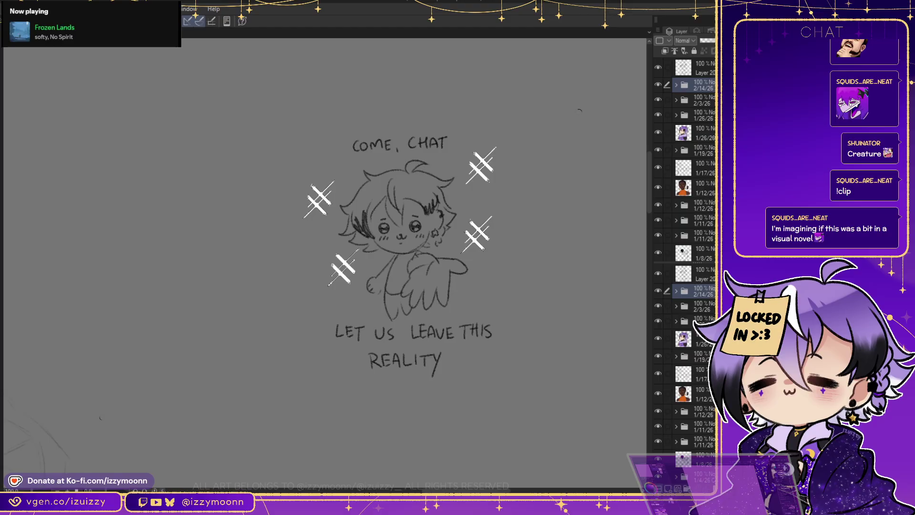
{"action": "key", "text": "alt+bracketright"}
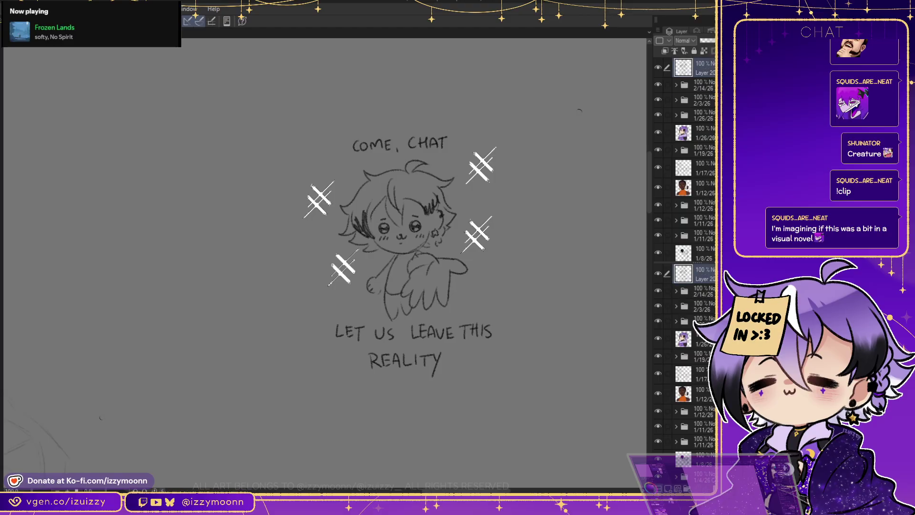
Return to the two-character sketch file, add a new layer, and move the captioned chibi doodle left to free up space
{"action": "key", "text": "ctrl+z"}
{"action": "key", "text": "ctrl+z"}
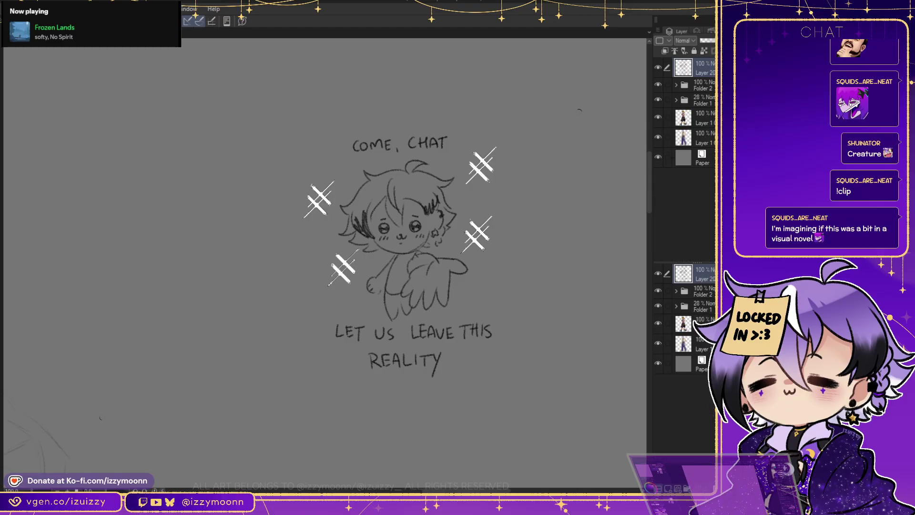
{"action": "key", "text": "ctrl+shift+n"}
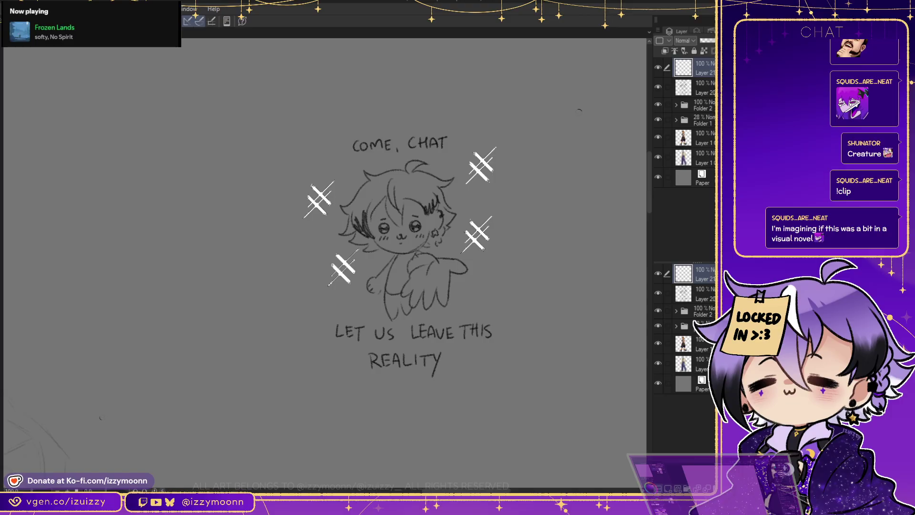
{"action": "left_click_drag", "start_coordinate": [570, 465], "coordinate": [509, 465]}
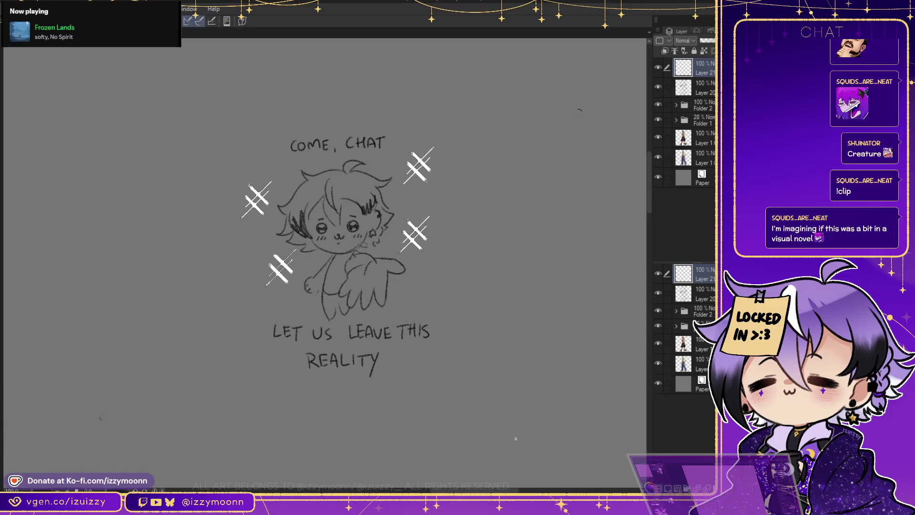
Draw a rounded creature head with two small ears and two round eyes beside the captioned chibi
{"action": "left_click_drag", "start_coordinate": [511, 249], "coordinate": [512, 304]}
{"action": "left_click_drag", "start_coordinate": [580, 249], "coordinate": [578, 301]}
{"action": "mouse_move", "coordinate": [512, 247]}
{"action": "left_mouse_down"}
{"action": "mouse_move", "coordinate": [574, 234]}
{"action": "mouse_move", "coordinate": [579, 246]}
{"action": "left_mouse_up"}
{"action": "left_click_drag", "start_coordinate": [528, 266], "coordinate": [562, 271]}
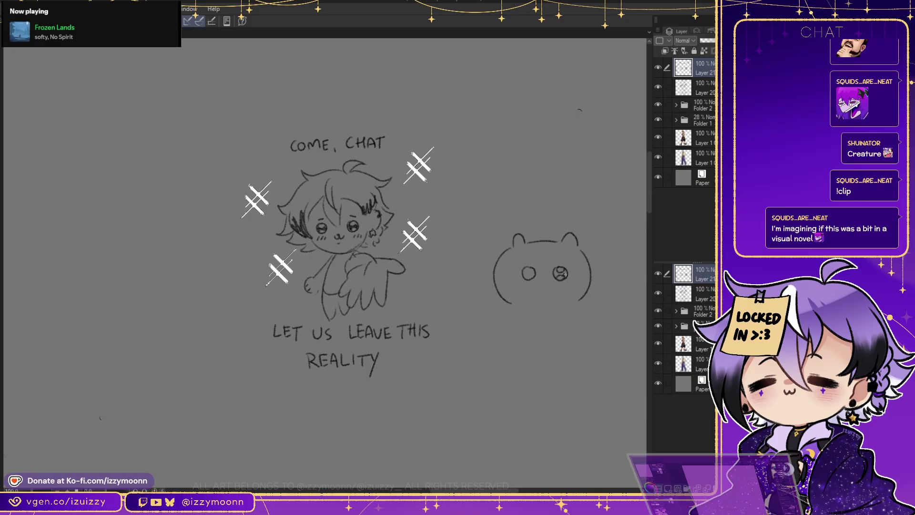
Complete the creature with shiny eyes, brows, a small muzzle, blush marks, and a stubby body with short arms and legs
{"action": "left_click_drag", "start_coordinate": [526, 268], "coordinate": [534, 278]}
{"action": "left_click_drag", "start_coordinate": [557, 263], "coordinate": [564, 262]}
{"action": "left_click_drag", "start_coordinate": [523, 282], "coordinate": [521, 287]}
{"action": "left_click_drag", "start_coordinate": [526, 282], "coordinate": [523, 288]}
{"action": "left_click_drag", "start_coordinate": [529, 282], "coordinate": [514, 310]}
{"action": "left_click_drag", "start_coordinate": [579, 305], "coordinate": [573, 313]}
{"action": "mouse_move", "coordinate": [513, 322]}
{"action": "left_mouse_down"}
{"action": "mouse_move", "coordinate": [517, 347]}
{"action": "mouse_move", "coordinate": [522, 336]}
{"action": "mouse_move", "coordinate": [572, 335]}
{"action": "left_mouse_up"}
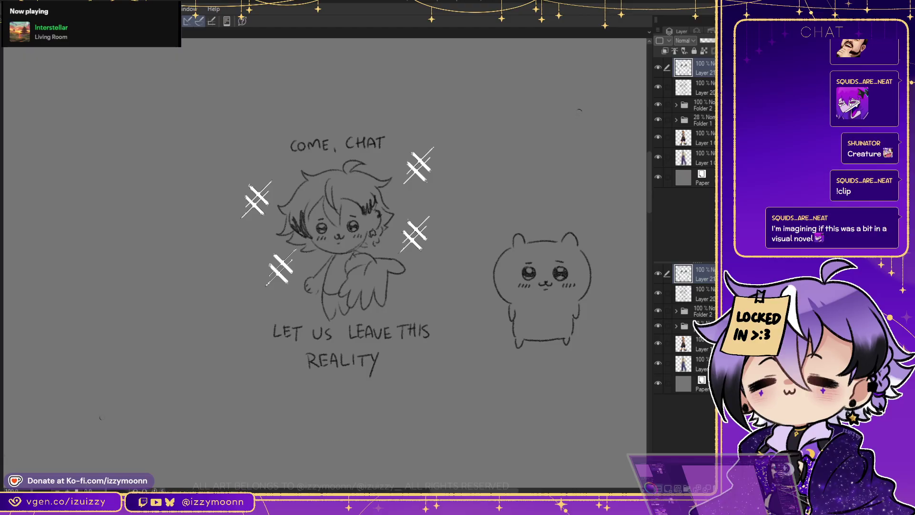
Lower the creature layer's opacity to 35% and draw a parted fringe and spiky, flicked-out hair around its head on a new layer
{"action": "left_click", "coordinate": [703, 41]}
{"action": "key", "text": "ctrl+shift+n"}
{"action": "mouse_move", "coordinate": [531, 242]}
{"action": "left_mouse_down"}
{"action": "mouse_move", "coordinate": [550, 271]}
{"action": "mouse_move", "coordinate": [537, 248]}
{"action": "mouse_move", "coordinate": [573, 277]}
{"action": "left_mouse_up"}
{"action": "key", "text": "ctrl+z"}
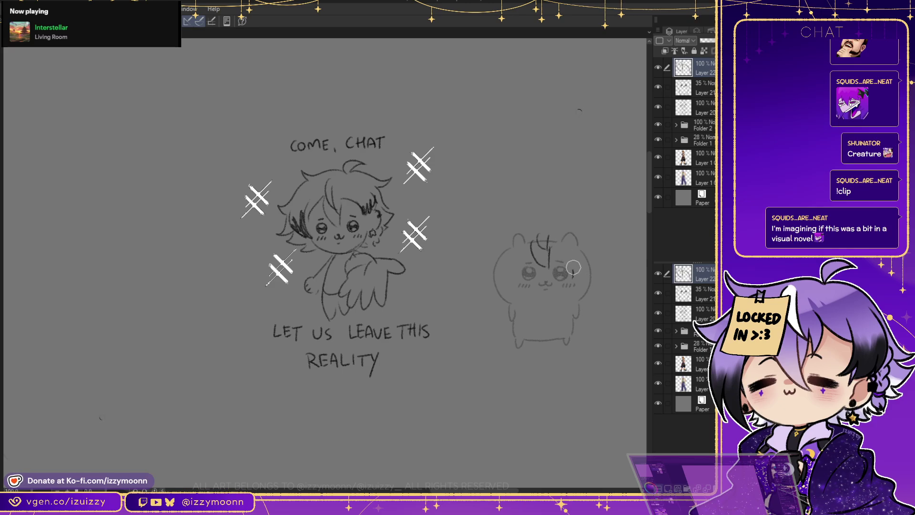
{"action": "left_click_drag", "start_coordinate": [549, 237], "coordinate": [594, 270]}
{"action": "mouse_move", "coordinate": [561, 229]}
{"action": "left_mouse_down"}
{"action": "mouse_move", "coordinate": [527, 217]}
{"action": "mouse_move", "coordinate": [487, 242]}
{"action": "mouse_move", "coordinate": [509, 277]}
{"action": "mouse_move", "coordinate": [502, 289]}
{"action": "mouse_move", "coordinate": [492, 263]}
{"action": "mouse_move", "coordinate": [475, 264]}
{"action": "mouse_move", "coordinate": [485, 275]}
{"action": "mouse_move", "coordinate": [485, 239]}
{"action": "mouse_move", "coordinate": [477, 282]}
{"action": "mouse_move", "coordinate": [490, 285]}
{"action": "mouse_move", "coordinate": [487, 296]}
{"action": "left_mouse_up"}
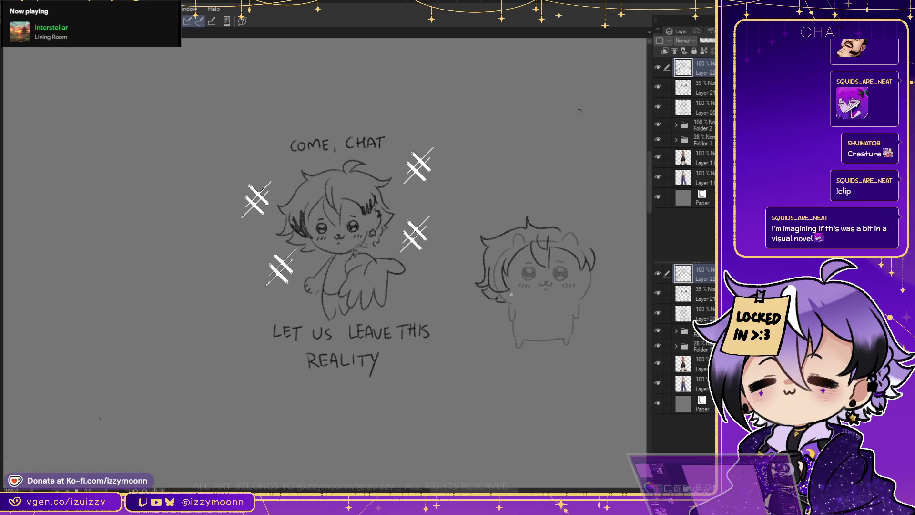
{"action": "mouse_move", "coordinate": [564, 230]}
{"action": "left_mouse_down"}
{"action": "mouse_move", "coordinate": [599, 239]}
{"action": "mouse_move", "coordinate": [592, 244]}
{"action": "mouse_move", "coordinate": [606, 279]}
{"action": "left_mouse_up"}
{"action": "left_click_drag", "start_coordinate": [604, 277], "coordinate": [593, 302]}
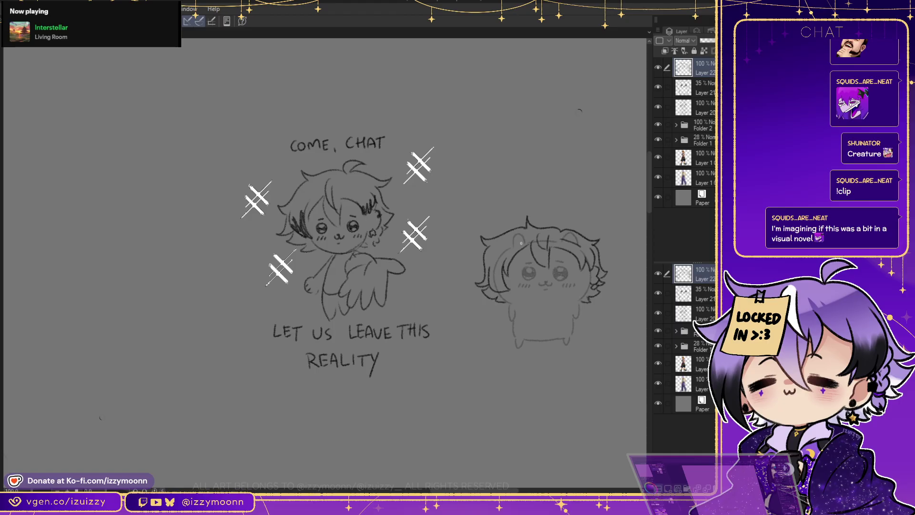
Duplicate the creature layer, hide the original, and clean up the copy under the hair at 100% opacity
{"action": "key", "text": "alt+["}
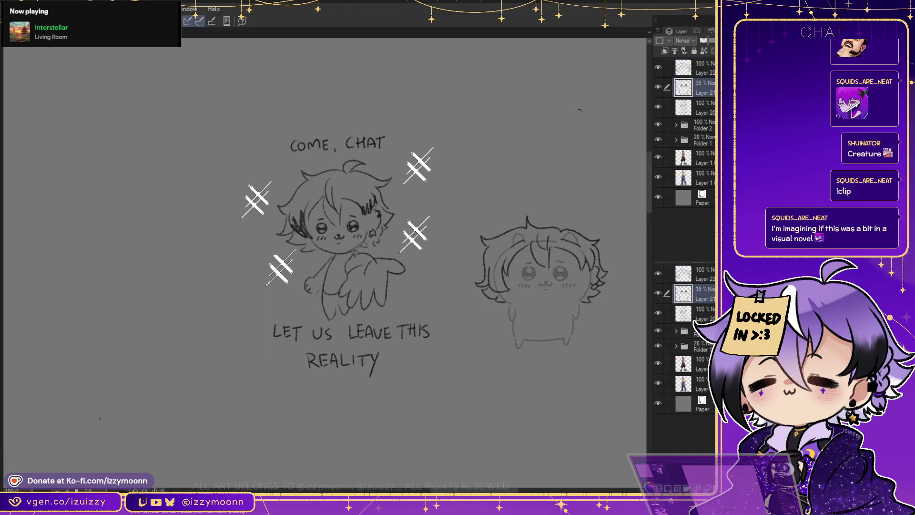
{"action": "key", "text": "ctrl+j"}
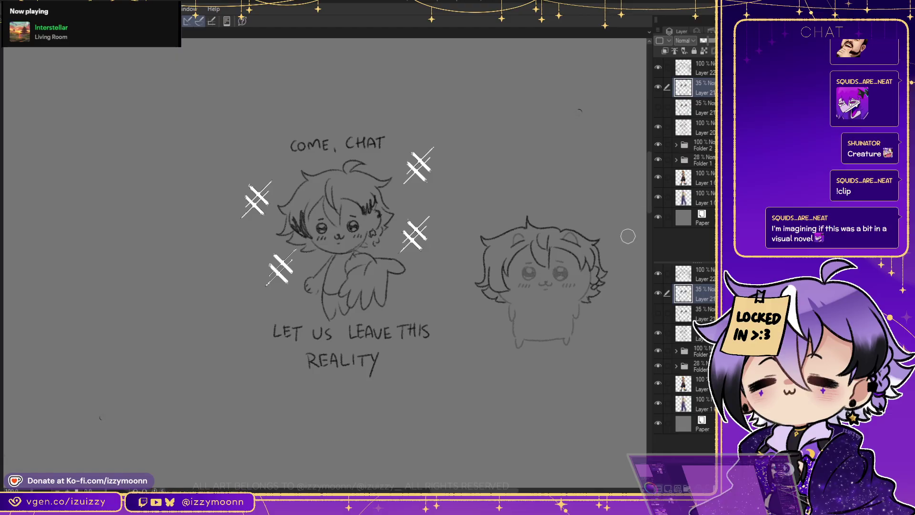
{"action": "key", "text": "ctrl+z"}
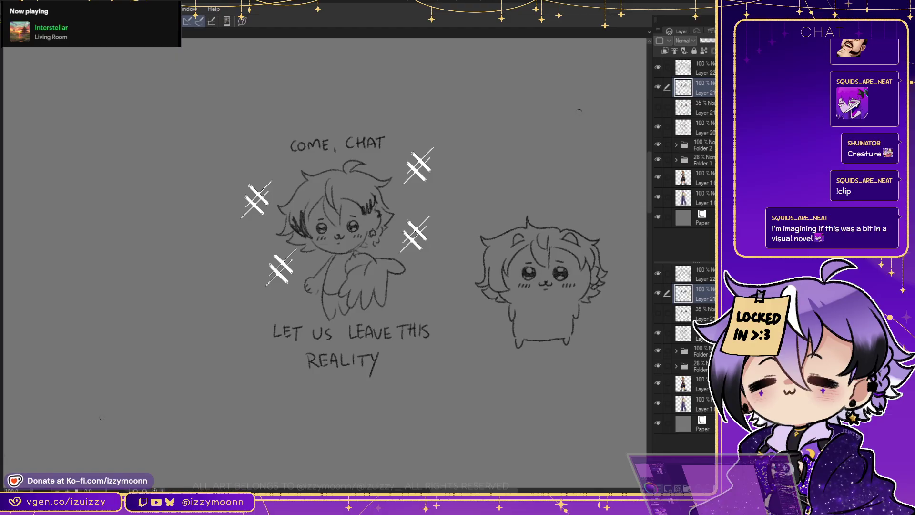
{"action": "key", "text": "alt+bracketright"}
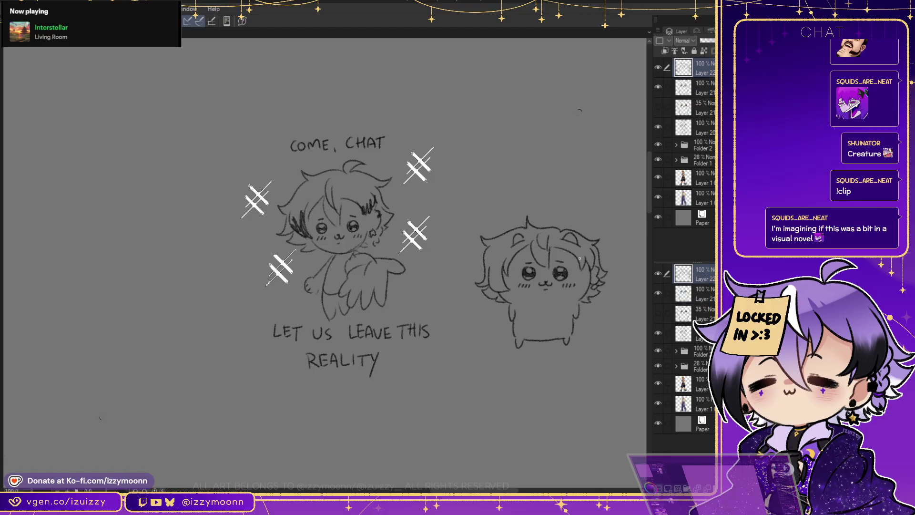
Scribble dark patches into the hair on both sides of the creature's face and merge the hair into the creature layer
{"action": "mouse_move", "coordinate": [579, 265]}
{"action": "left_mouse_down"}
{"action": "mouse_move", "coordinate": [578, 256]}
{"action": "mouse_move", "coordinate": [591, 260]}
{"action": "left_mouse_up"}
{"action": "mouse_move", "coordinate": [506, 273]}
{"action": "left_mouse_down"}
{"action": "mouse_move", "coordinate": [496, 289]}
{"action": "mouse_move", "coordinate": [494, 270]}
{"action": "mouse_move", "coordinate": [498, 281]}
{"action": "left_mouse_up"}
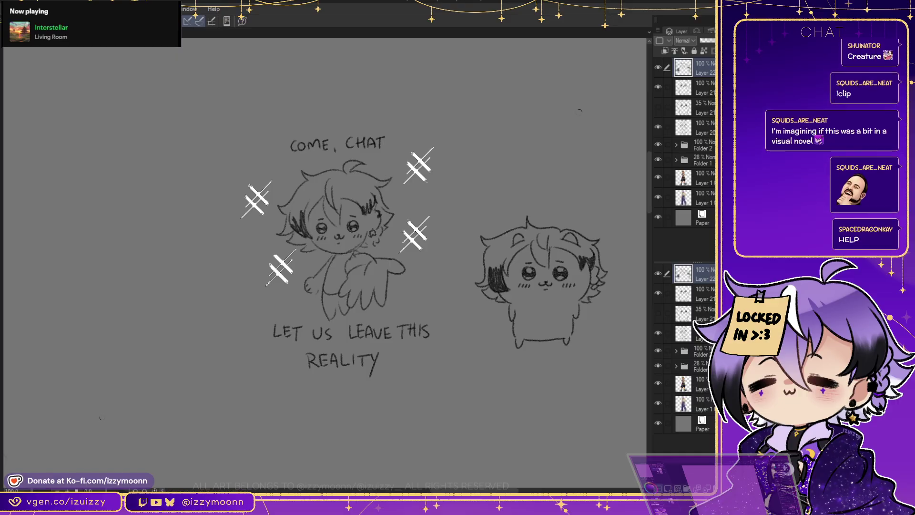
{"action": "key", "text": "ctrl+e"}
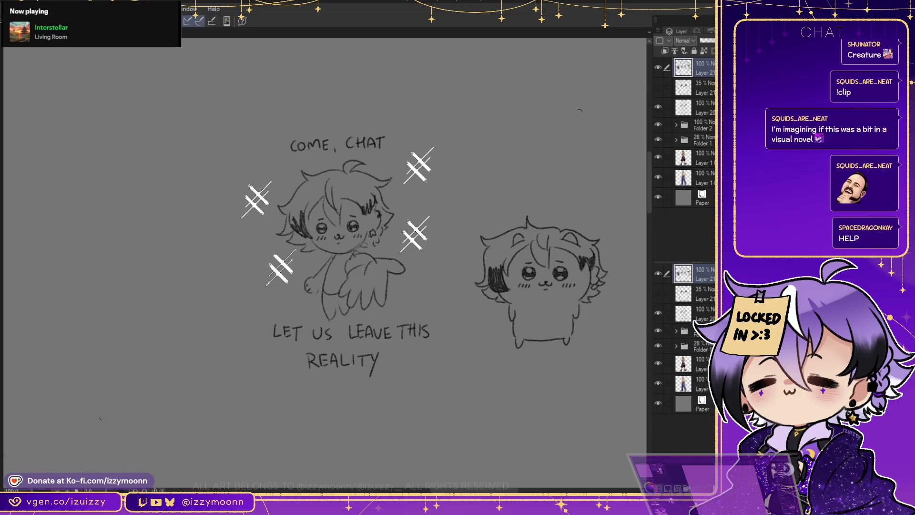
Give the creature angled brows, small rounded fists, and a round ornament in its hair
{"action": "key", "text": "ctrl+shift+n"}
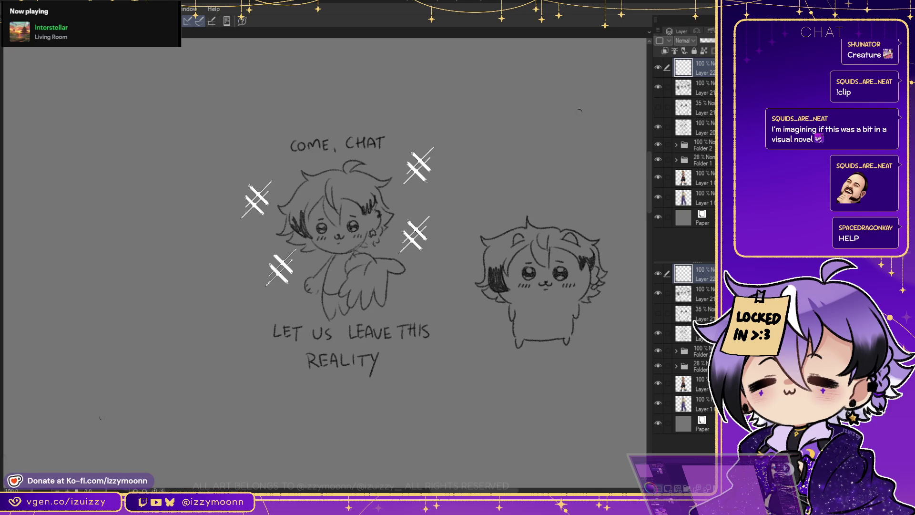
{"action": "key", "text": "alt+bracketleft"}
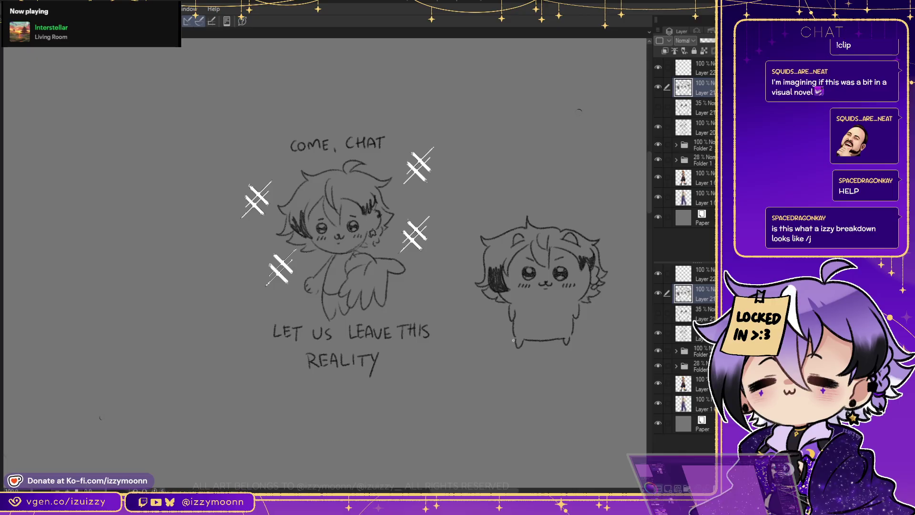
{"action": "mouse_move", "coordinate": [513, 334]}
{"action": "left_mouse_down"}
{"action": "mouse_move", "coordinate": [521, 347]}
{"action": "mouse_move", "coordinate": [510, 310]}
{"action": "mouse_move", "coordinate": [520, 315]}
{"action": "left_mouse_up"}
{"action": "mouse_move", "coordinate": [504, 247]}
{"action": "left_mouse_down"}
{"action": "mouse_move", "coordinate": [505, 265]}
{"action": "mouse_move", "coordinate": [502, 249]}
{"action": "left_mouse_up"}
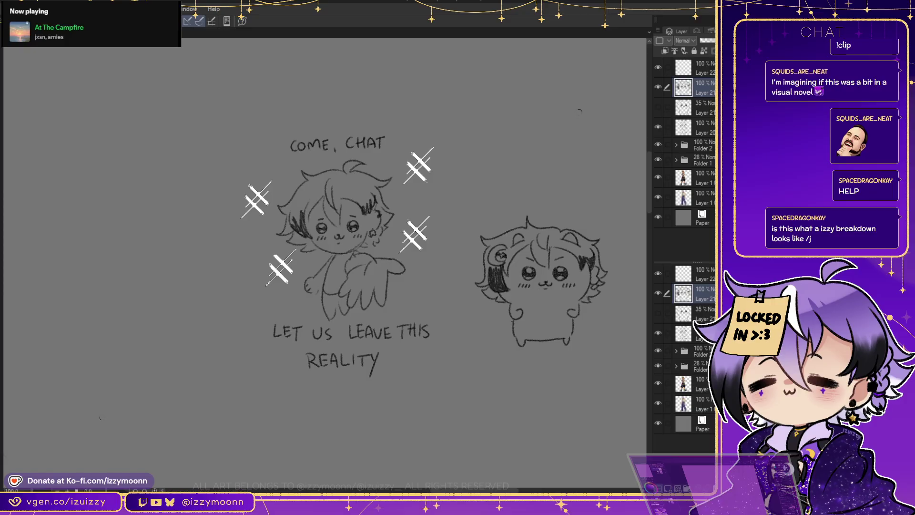
Draw an open jacket with sleeves on the creature on a separate layer, merge it down, and touch up the fringe
{"action": "key", "text": "alt+bracketright"}
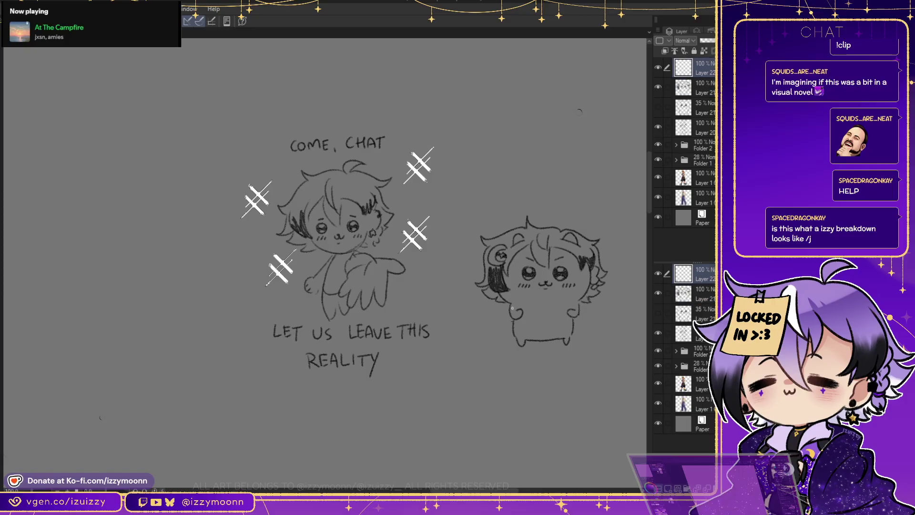
{"action": "left_click_drag", "start_coordinate": [506, 310], "coordinate": [576, 313]}
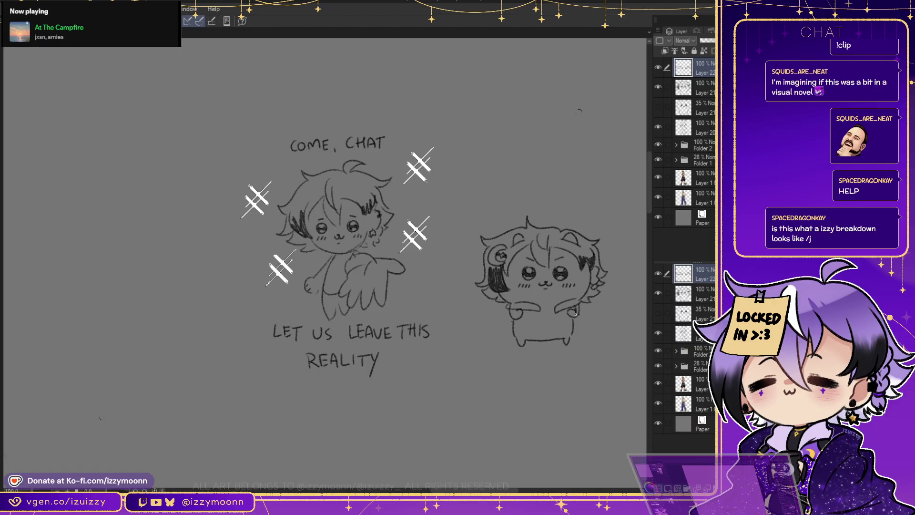
{"action": "mouse_move", "coordinate": [512, 319]}
{"action": "left_mouse_down"}
{"action": "mouse_move", "coordinate": [513, 309]}
{"action": "mouse_move", "coordinate": [527, 329]}
{"action": "mouse_move", "coordinate": [513, 328]}
{"action": "left_mouse_up"}
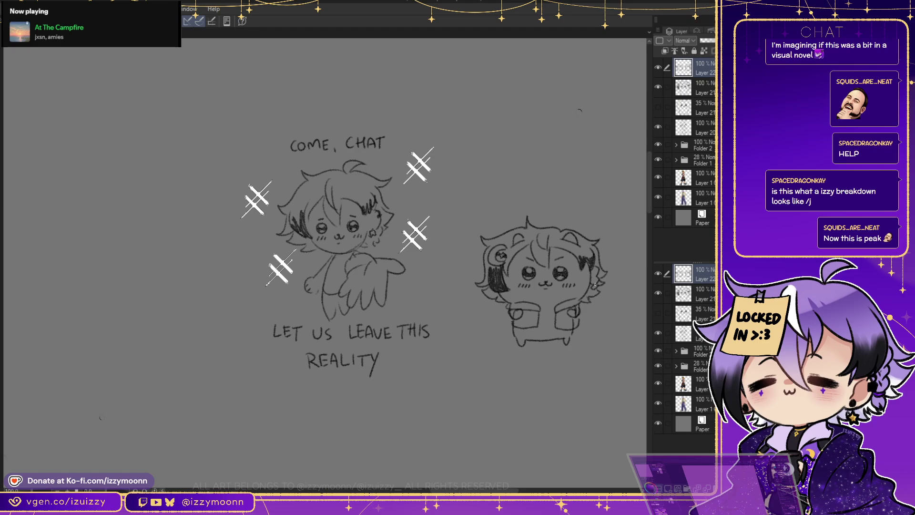
{"action": "left_click_drag", "start_coordinate": [567, 329], "coordinate": [576, 311]}
{"action": "key", "text": "alt+bracketleft"}
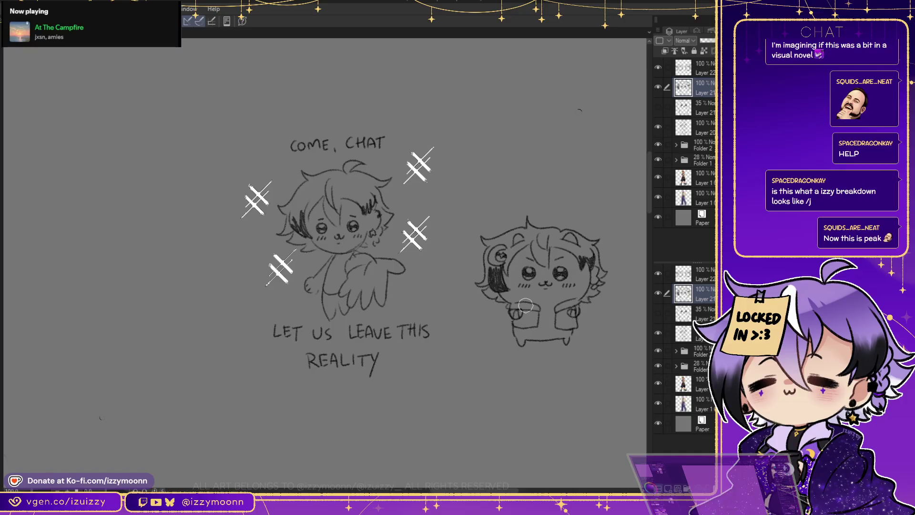
{"action": "key", "text": "alt+bracketright"}
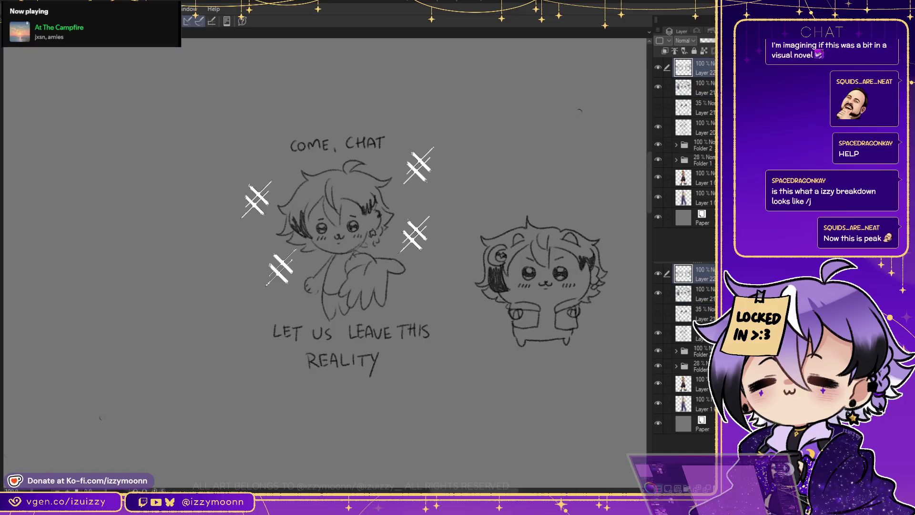
{"action": "key", "text": "ctrl+e"}
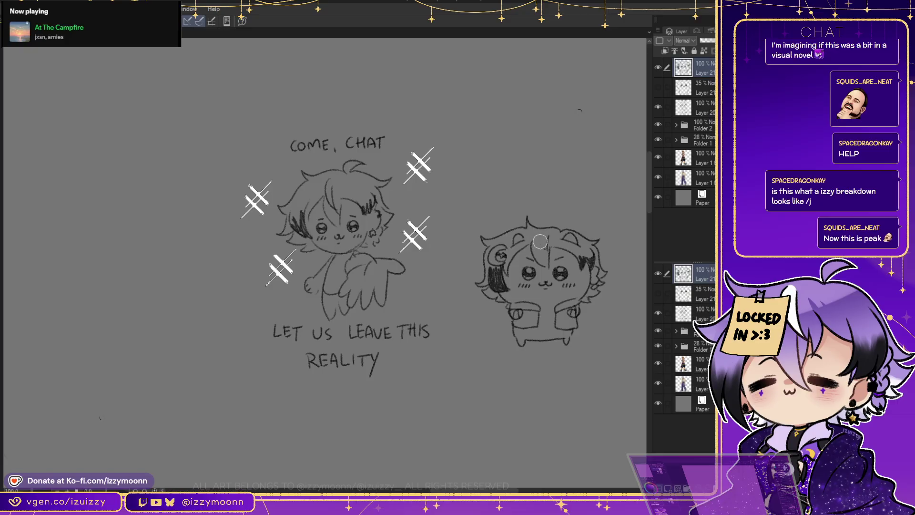
{"action": "mouse_move", "coordinate": [545, 245]}
{"action": "left_mouse_down"}
{"action": "mouse_move", "coordinate": [536, 255]}
{"action": "mouse_move", "coordinate": [548, 256]}
{"action": "left_mouse_up"}
Paste the creature doodle into the dated doodle file as layer 2/14/26 and return to the sketch with the doodles hidden
{"action": "key", "text": "ctrl+Tab"}
{"action": "key", "text": "ctrl+v"}
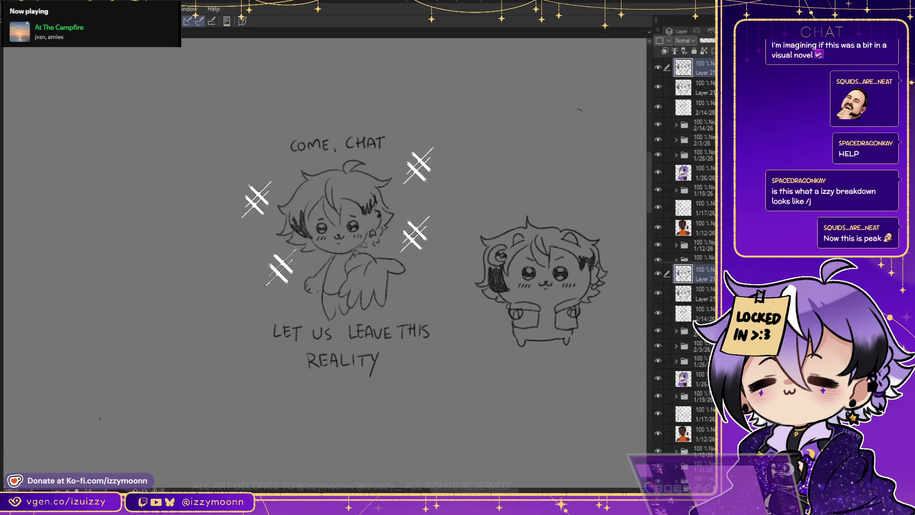
{"action": "key", "text": "ctrl+z"}
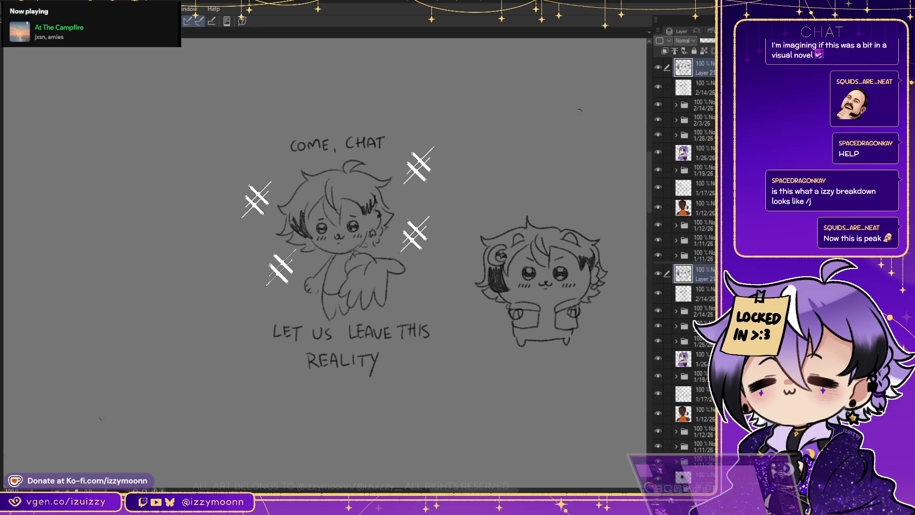
{"action": "left_click", "coordinate": [703, 87]}
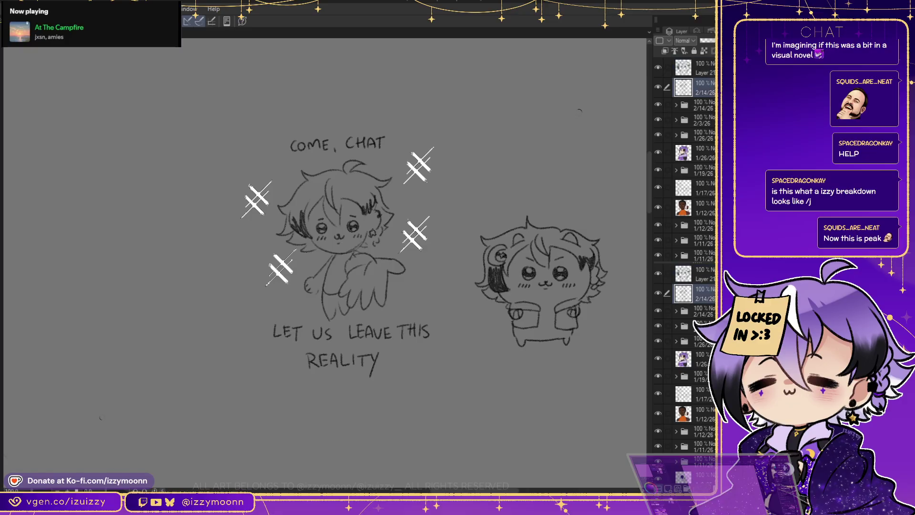
{"action": "left_click", "coordinate": [704, 68]}
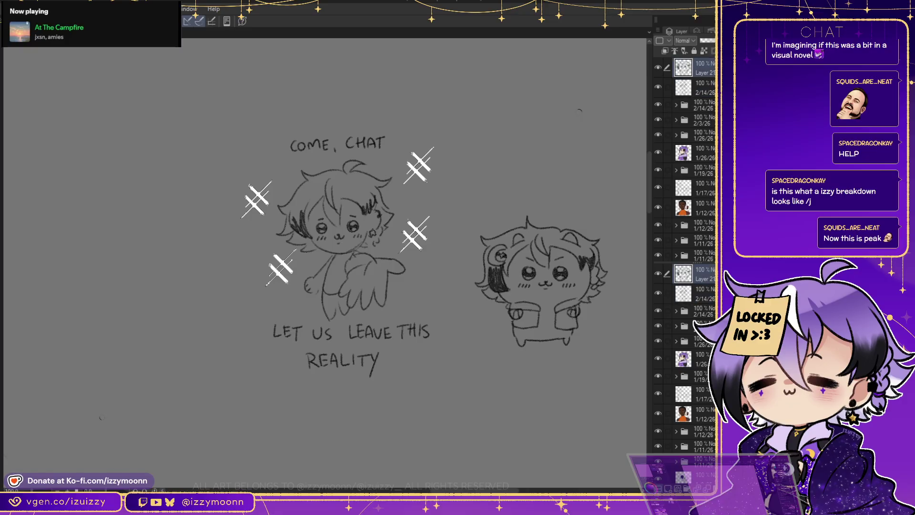
{"action": "key", "text": "ctrl+z"}
{"action": "key", "text": "ctrl+z"}
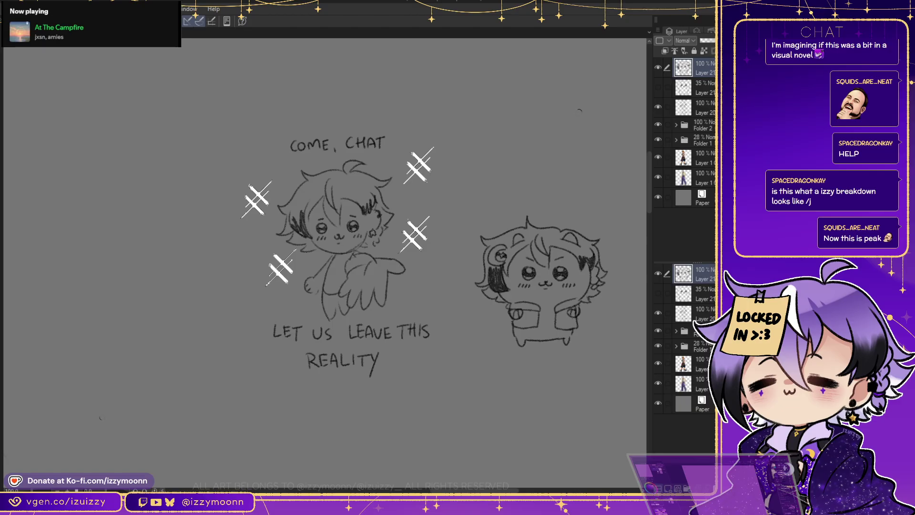
{"action": "key", "text": "ctrl+y"}
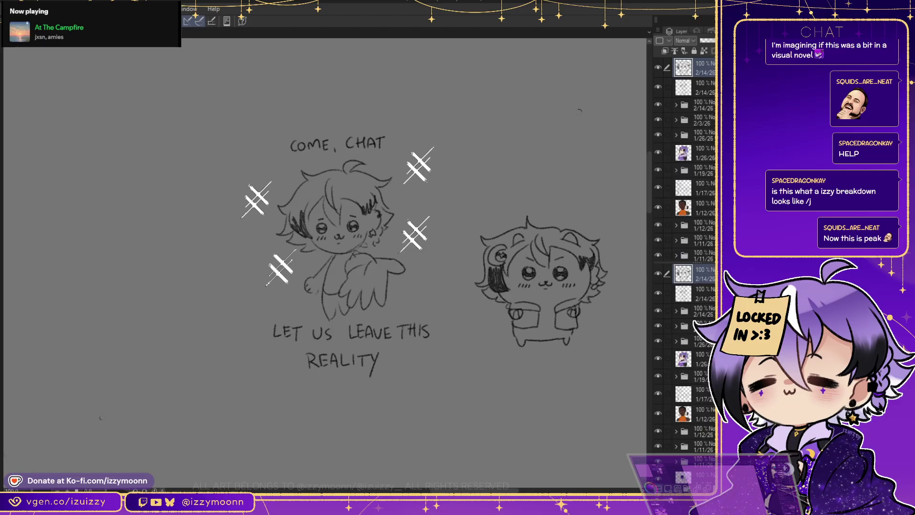
{"action": "key", "text": "ctrl+z"}
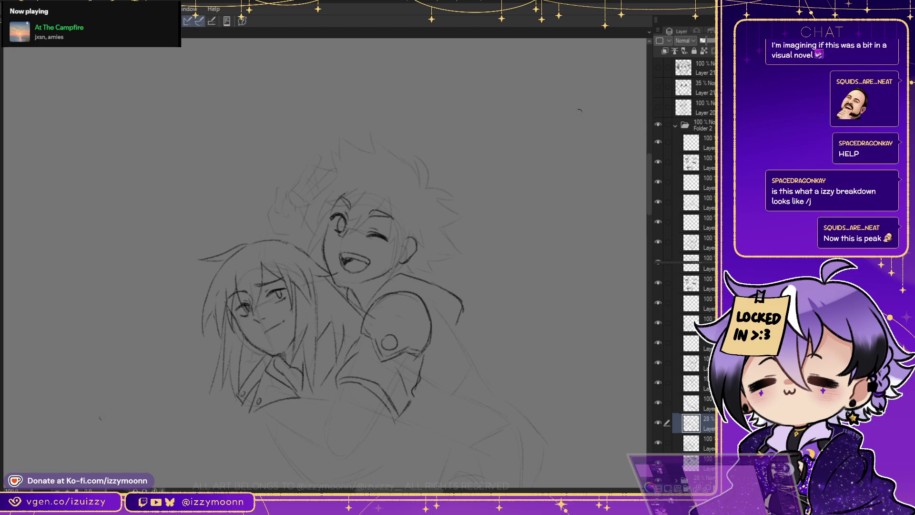
Select the rear figure's head and hair layers together and scale them down slightly, lowering the top of the head
{"action": "left_click", "coordinate": [698, 282]}
{"action": "left_click", "coordinate": [698, 162], "text": "ctrl"}
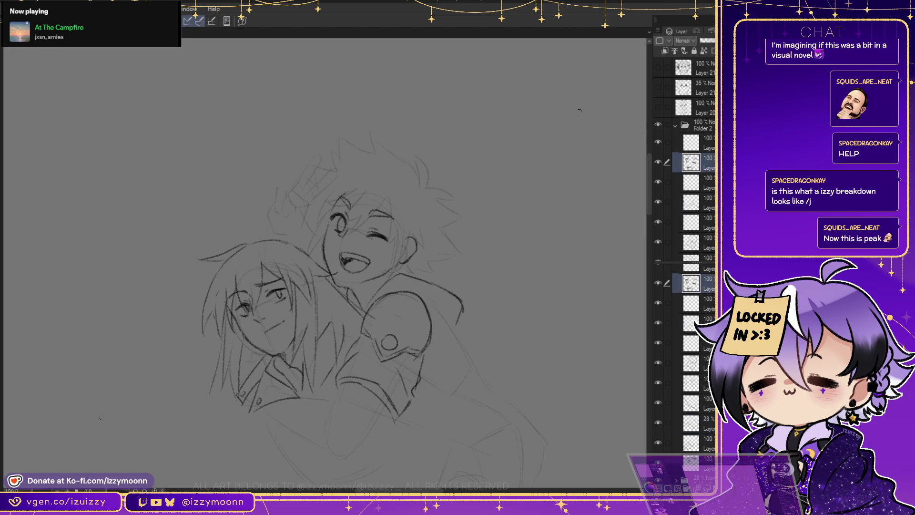
{"action": "left_click", "coordinate": [698, 423], "text": "ctrl"}
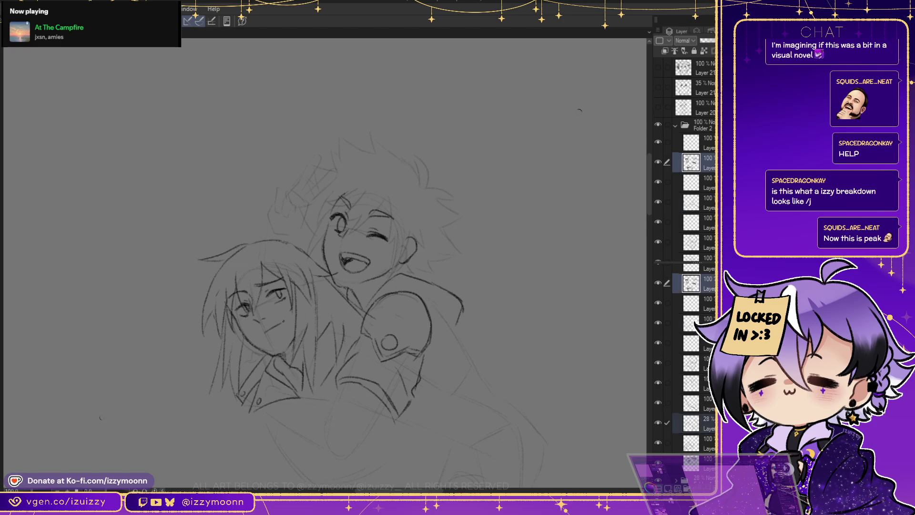
{"action": "left_click", "coordinate": [658, 182]}
{"action": "left_click", "coordinate": [658, 182]}
{"action": "left_click", "coordinate": [658, 202]}
{"action": "left_click", "coordinate": [658, 202]}
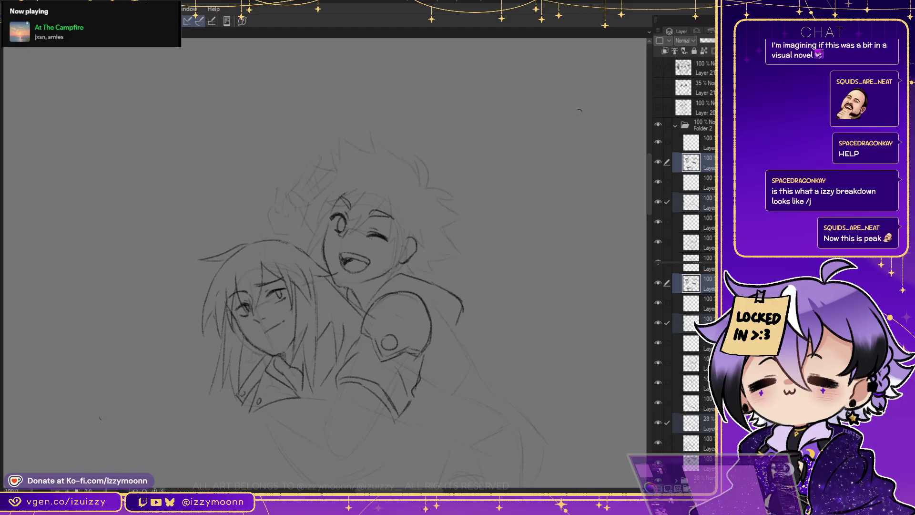
{"action": "key", "text": "ctrl+t"}
{"action": "left_click_drag", "start_coordinate": [378, 131], "coordinate": [378, 141]}
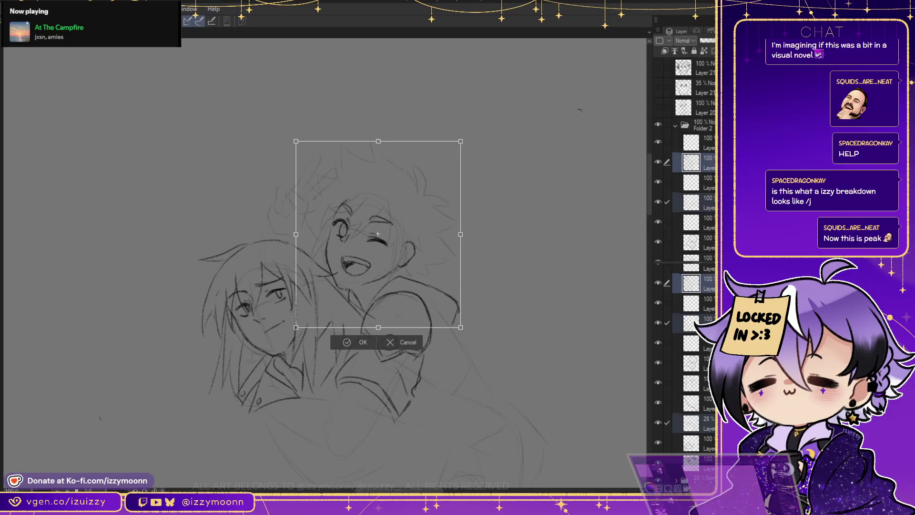
{"action": "left_click", "coordinate": [358, 342]}
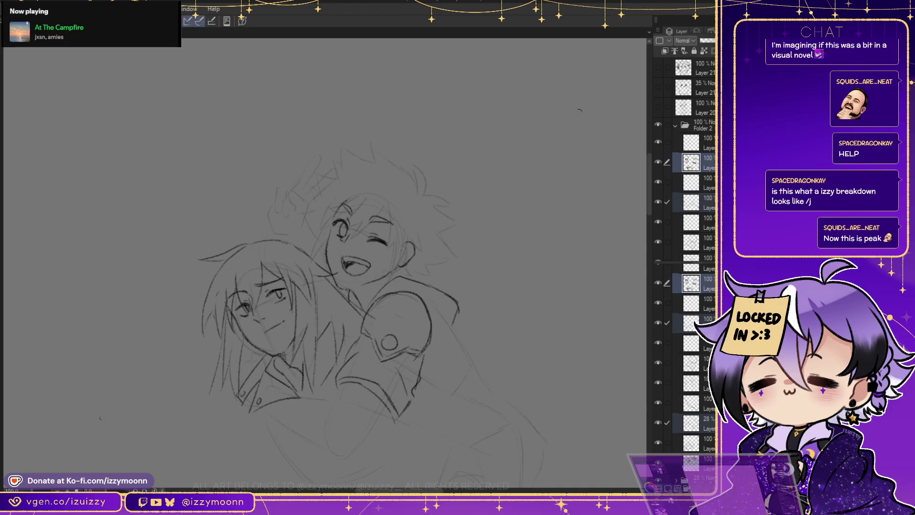
Sketch the tall spikes along the crown of the rear figure's hair on the topmost layer, redoing strokes as needed
{"action": "left_click", "coordinate": [706, 303]}
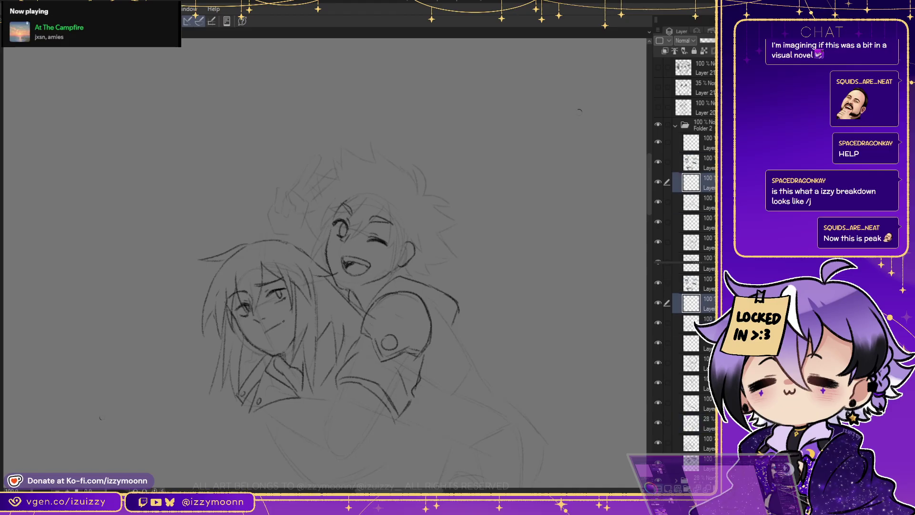
{"action": "left_click", "coordinate": [706, 142]}
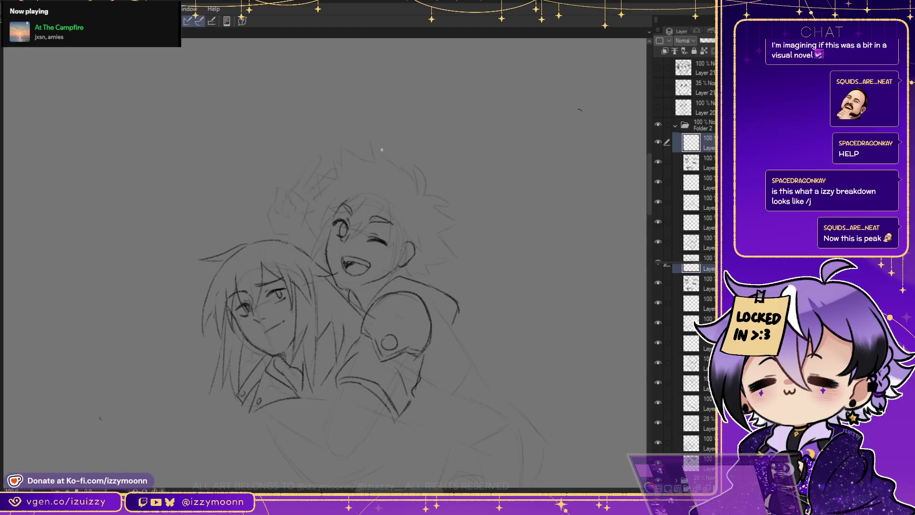
{"action": "mouse_move", "coordinate": [416, 193]}
{"action": "left_mouse_down"}
{"action": "mouse_move", "coordinate": [405, 168]}
{"action": "mouse_move", "coordinate": [379, 149]}
{"action": "left_mouse_up"}
{"action": "key", "text": "ctrl+z"}
{"action": "left_click_drag", "start_coordinate": [416, 192], "coordinate": [370, 143]}
{"action": "key", "text": "ctrl+z"}
{"action": "mouse_move", "coordinate": [416, 193]}
{"action": "left_mouse_down"}
{"action": "mouse_move", "coordinate": [366, 135]}
{"action": "mouse_move", "coordinate": [375, 158]}
{"action": "mouse_move", "coordinate": [343, 139]}
{"action": "mouse_move", "coordinate": [339, 167]}
{"action": "left_mouse_up"}
{"action": "key", "text": "ctrl+z"}
{"action": "key", "text": "ctrl+z"}
{"action": "key", "text": "ctrl+z"}
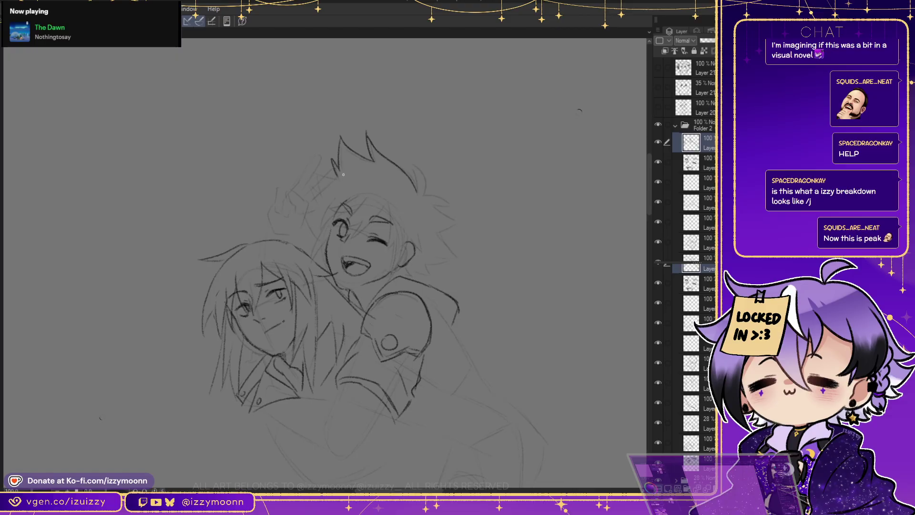
Draw the jagged spikes on the open-eye side of the rear figure's hair and the fringe and side lock framing the face
{"action": "mouse_move", "coordinate": [338, 171]}
{"action": "left_mouse_down"}
{"action": "mouse_move", "coordinate": [313, 169]}
{"action": "mouse_move", "coordinate": [324, 185]}
{"action": "mouse_move", "coordinate": [314, 184]}
{"action": "mouse_move", "coordinate": [312, 214]}
{"action": "mouse_move", "coordinate": [321, 207]}
{"action": "mouse_move", "coordinate": [299, 206]}
{"action": "mouse_move", "coordinate": [317, 235]}
{"action": "left_mouse_up"}
{"action": "mouse_move", "coordinate": [325, 228]}
{"action": "left_mouse_down"}
{"action": "mouse_move", "coordinate": [310, 264]}
{"action": "mouse_move", "coordinate": [324, 256]}
{"action": "left_mouse_up"}
{"action": "key", "text": "ctrl+z"}
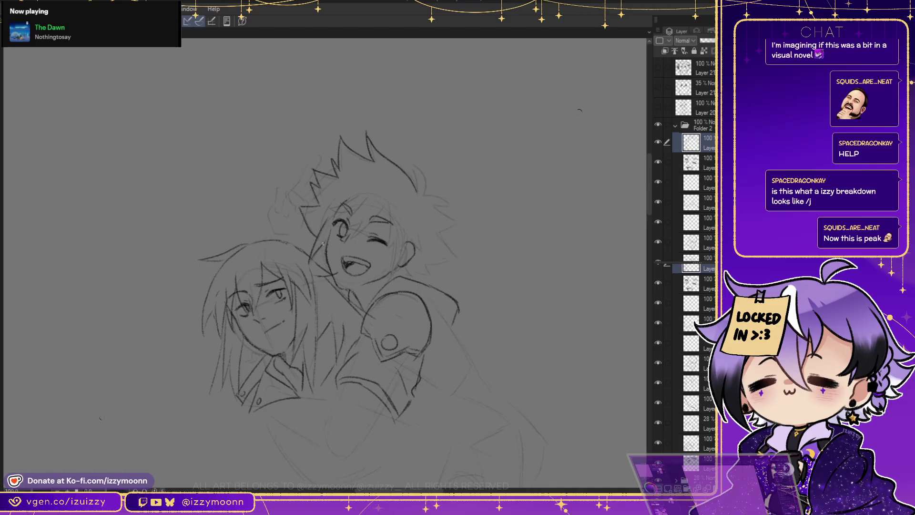
{"action": "mouse_move", "coordinate": [367, 195]}
{"action": "left_mouse_down"}
{"action": "mouse_move", "coordinate": [341, 231]}
{"action": "mouse_move", "coordinate": [371, 216]}
{"action": "mouse_move", "coordinate": [357, 232]}
{"action": "left_mouse_up"}
{"action": "key", "text": "ctrl+z"}
{"action": "mouse_move", "coordinate": [387, 203]}
{"action": "left_mouse_down"}
{"action": "mouse_move", "coordinate": [388, 246]}
{"action": "mouse_move", "coordinate": [397, 223]}
{"action": "mouse_move", "coordinate": [329, 207]}
{"action": "mouse_move", "coordinate": [327, 233]}
{"action": "mouse_move", "coordinate": [332, 199]}
{"action": "mouse_move", "coordinate": [327, 233]}
{"action": "mouse_move", "coordinate": [316, 225]}
{"action": "mouse_move", "coordinate": [339, 191]}
{"action": "left_mouse_up"}
{"action": "key", "text": "ctrl+z"}
{"action": "key", "text": "ctrl+z"}
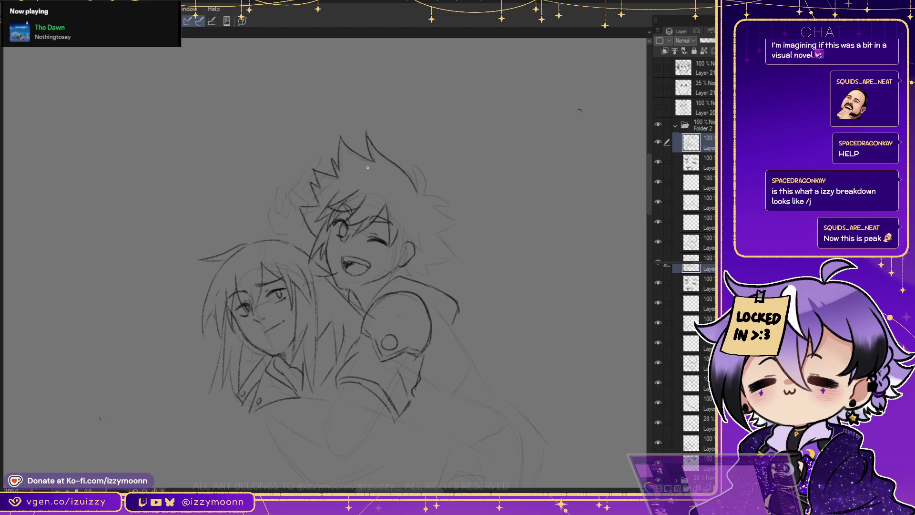
{"action": "mouse_move", "coordinate": [399, 221]}
{"action": "left_mouse_down"}
{"action": "mouse_move", "coordinate": [401, 256]}
{"action": "mouse_move", "coordinate": [404, 225]}
{"action": "mouse_move", "coordinate": [422, 249]}
{"action": "left_mouse_up"}
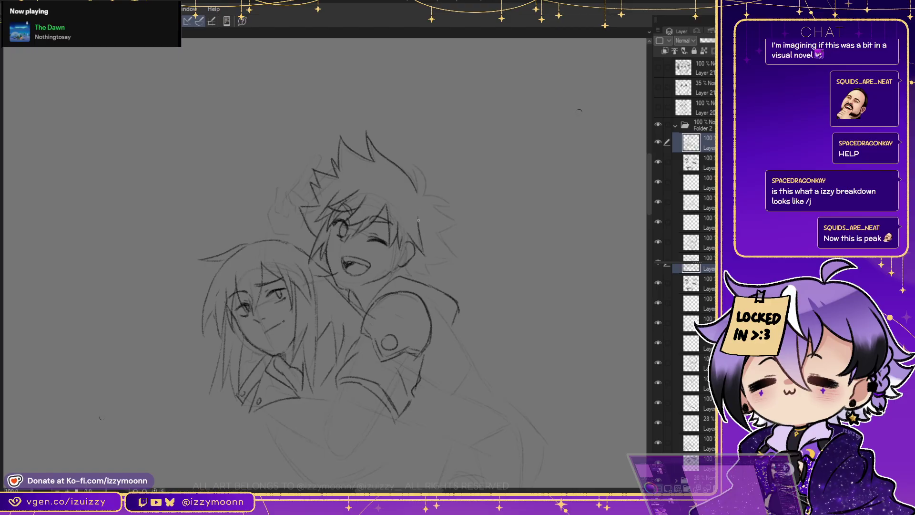
Draw the large spikes sweeping outward from the back of the rear figure's head behind the ear
{"action": "mouse_move", "coordinate": [387, 179]}
{"action": "left_mouse_down"}
{"action": "mouse_move", "coordinate": [346, 178]}
{"action": "mouse_move", "coordinate": [362, 196]}
{"action": "left_mouse_up"}
{"action": "key", "text": "ctrl+z"}
{"action": "key", "text": "ctrl+z"}
{"action": "mouse_move", "coordinate": [442, 262]}
{"action": "left_mouse_down"}
{"action": "mouse_move", "coordinate": [461, 258]}
{"action": "mouse_move", "coordinate": [451, 252]}
{"action": "mouse_move", "coordinate": [460, 225]}
{"action": "mouse_move", "coordinate": [438, 211]}
{"action": "left_mouse_up"}
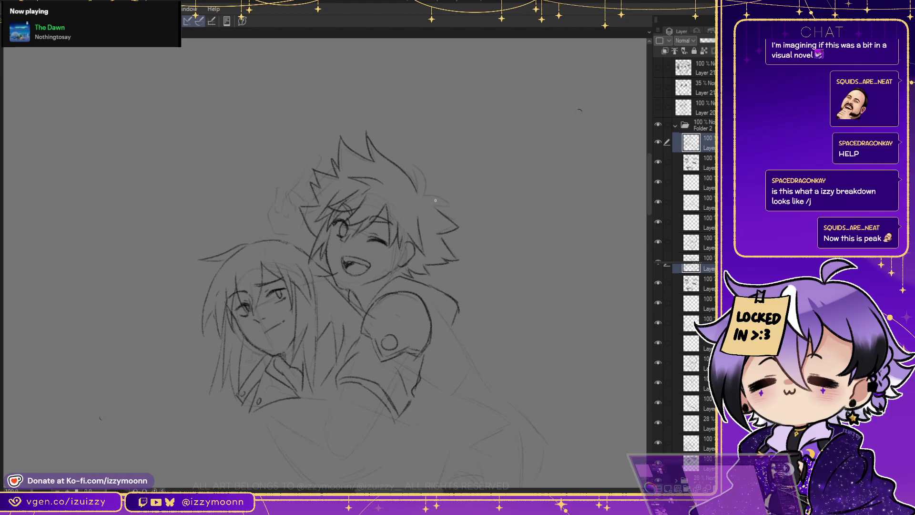
Add a curved tuft at the upper back of the rear figure's hair and redraw the adjoining crown spike
{"action": "left_click_drag", "start_coordinate": [412, 162], "coordinate": [426, 198]}
{"action": "key", "text": "ctrl+z"}
{"action": "key", "text": "ctrl+z"}
{"action": "key", "text": "ctrl+z"}
{"action": "key", "text": "ctrl+z"}
{"action": "left_click_drag", "start_coordinate": [409, 166], "coordinate": [425, 194]}
{"action": "key", "text": "ctrl+z"}
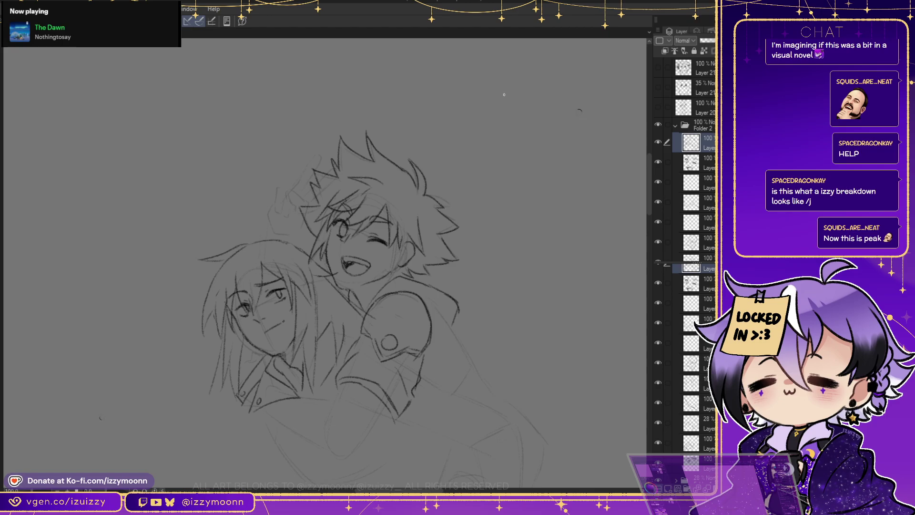
{"action": "key", "text": "ctrl+z"}
{"action": "mouse_move", "coordinate": [366, 135]}
{"action": "left_mouse_down"}
{"action": "mouse_move", "coordinate": [375, 161]}
{"action": "mouse_move", "coordinate": [408, 169]}
{"action": "left_mouse_up"}
On the face layer, lasso the rear figure's open eye and brow and shift them slightly down toward the nose
{"action": "left_click", "coordinate": [691, 422]}
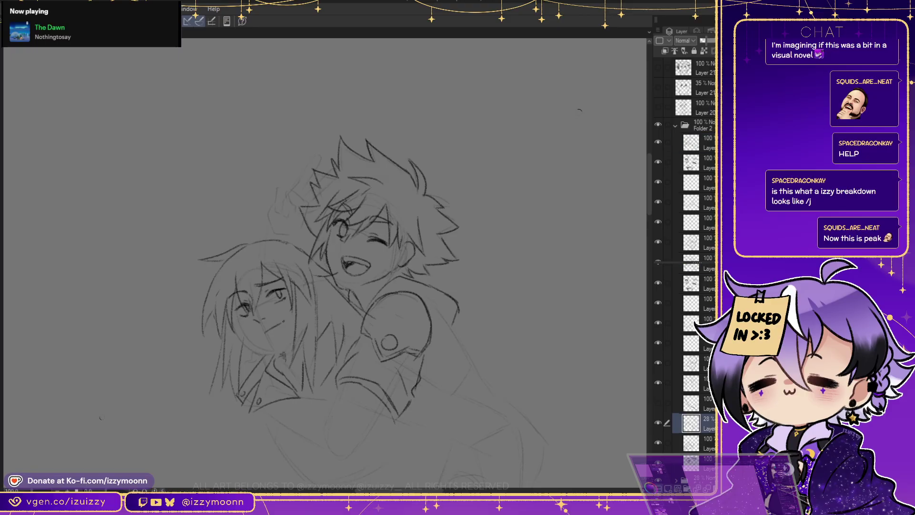
{"action": "left_click", "coordinate": [691, 403]}
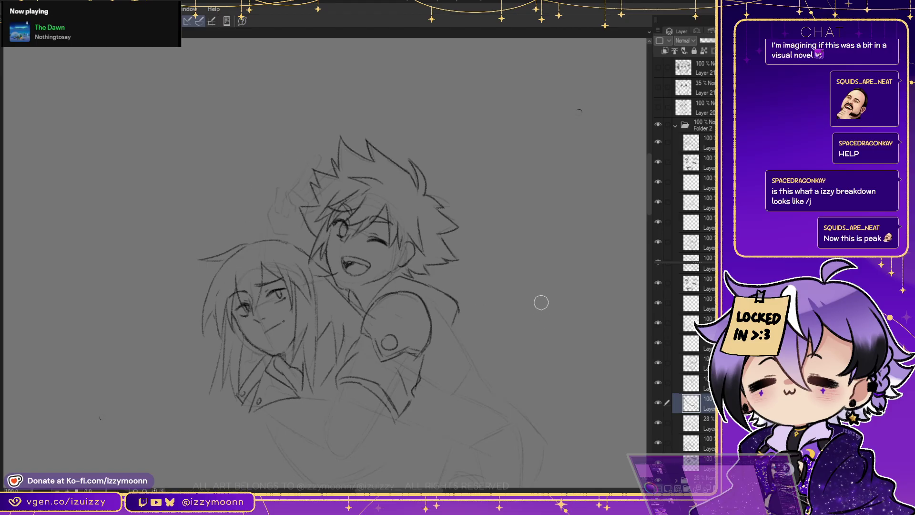
{"action": "key", "text": "alt+["}
{"action": "key", "text": "alt+["}
{"action": "key", "text": "alt+["}
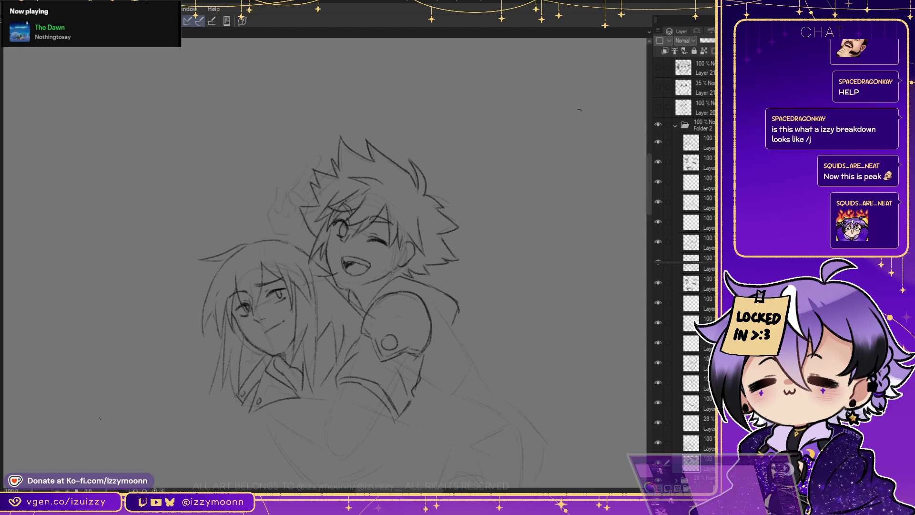
{"action": "key", "text": "ctrl+z"}
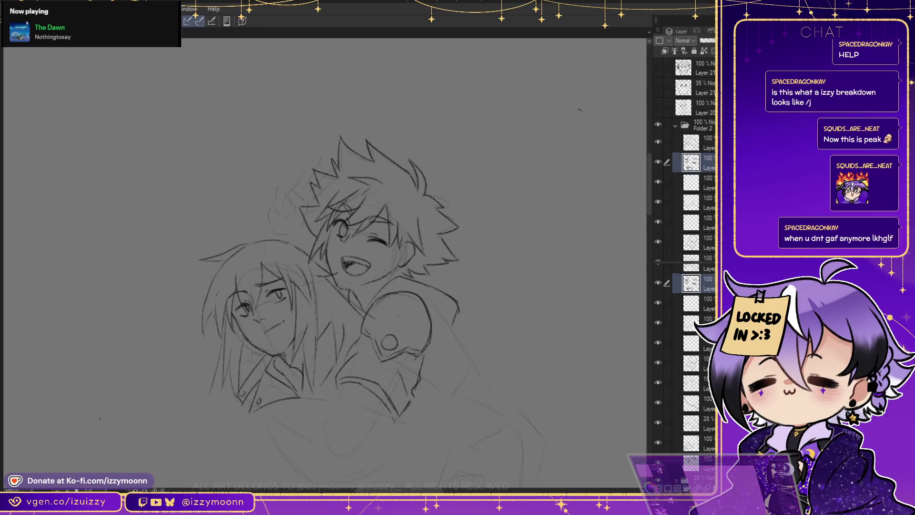
{"action": "mouse_move", "coordinate": [329, 208]}
{"action": "left_mouse_down"}
{"action": "mouse_move", "coordinate": [329, 229]}
{"action": "mouse_move", "coordinate": [346, 195]}
{"action": "left_mouse_up"}
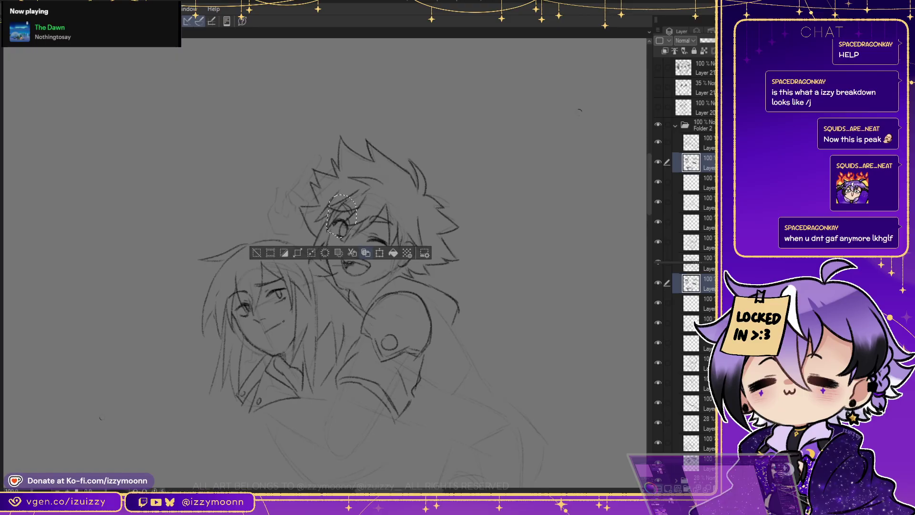
{"action": "left_click", "coordinate": [379, 253]}
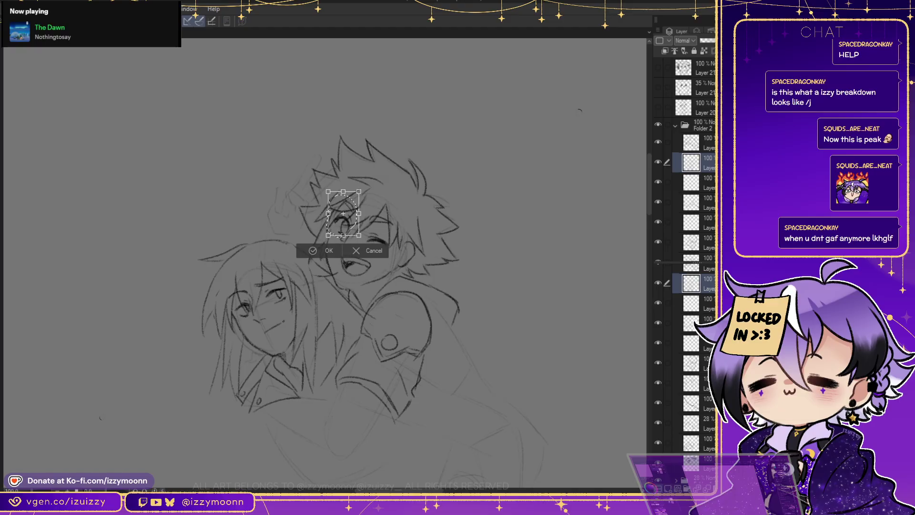
{"action": "left_click_drag", "start_coordinate": [342, 215], "coordinate": [345, 217]}
{"action": "key", "text": "Return"}
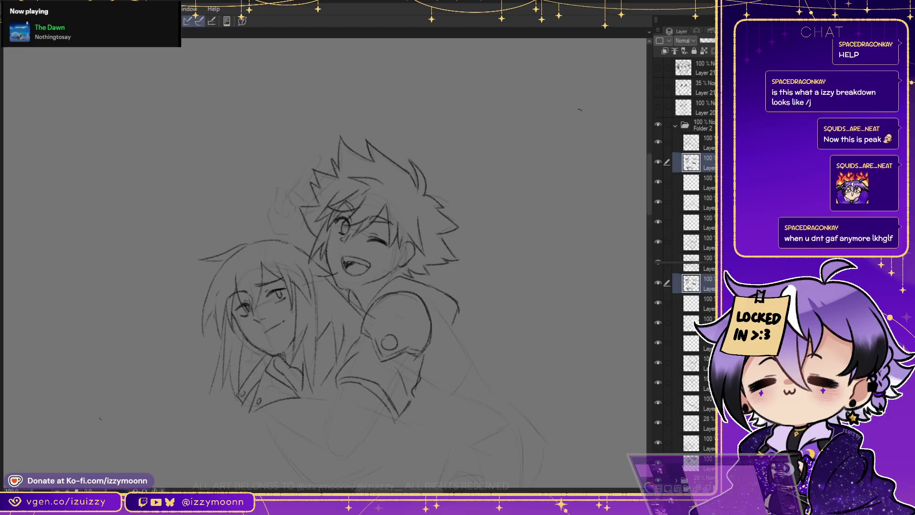
Create a new layer and place it directly beneath the rear figure's face layer
{"action": "key", "text": "alt+bracketleft"}
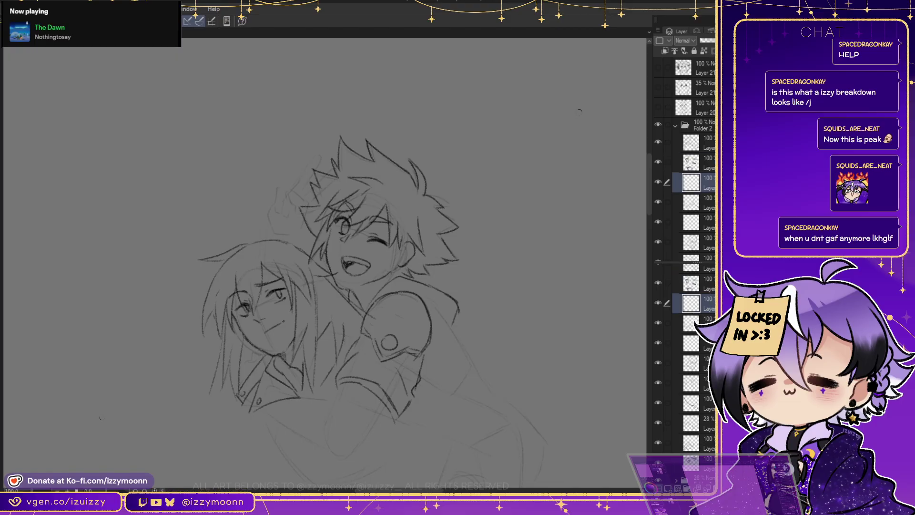
{"action": "key", "text": "alt+bracketright"}
{"action": "key", "text": "alt+bracketright"}
{"action": "key", "text": "ctrl+shift+n"}
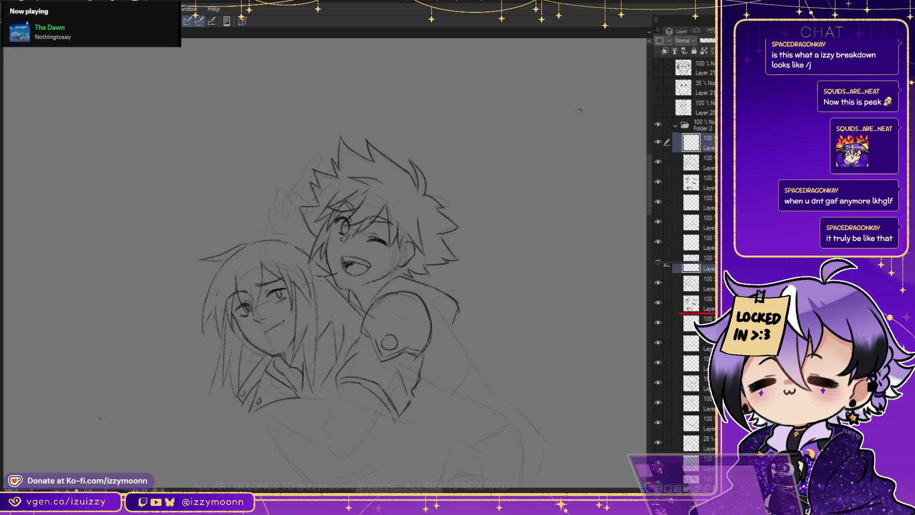
{"action": "key", "text": "ctrl+]"}
{"action": "key", "text": "ctrl+]"}
{"action": "key", "text": "ctrl+]"}
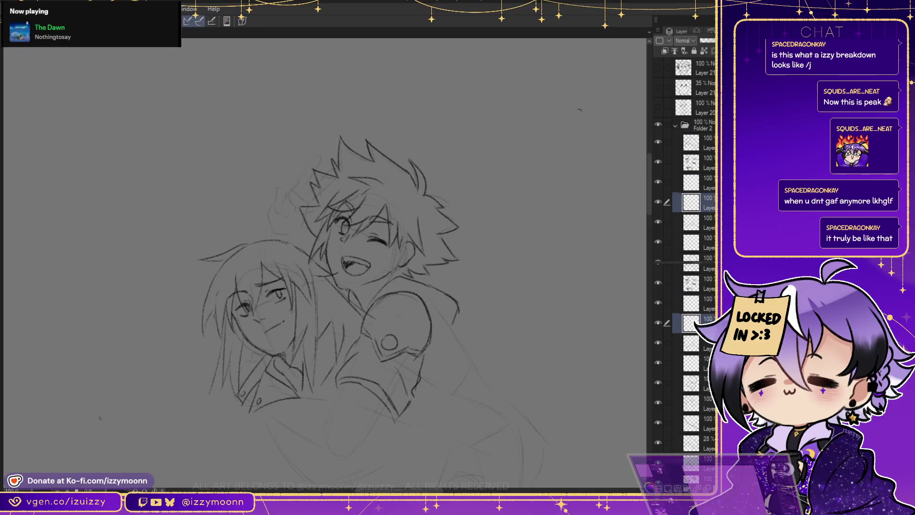
Erase the rear figure's old hood edge and redraw a larger draped hood with the back line below it
{"action": "key", "text": "ctrl+["}
{"action": "key", "text": "ctrl+]"}
{"action": "key", "text": "ctrl+]"}
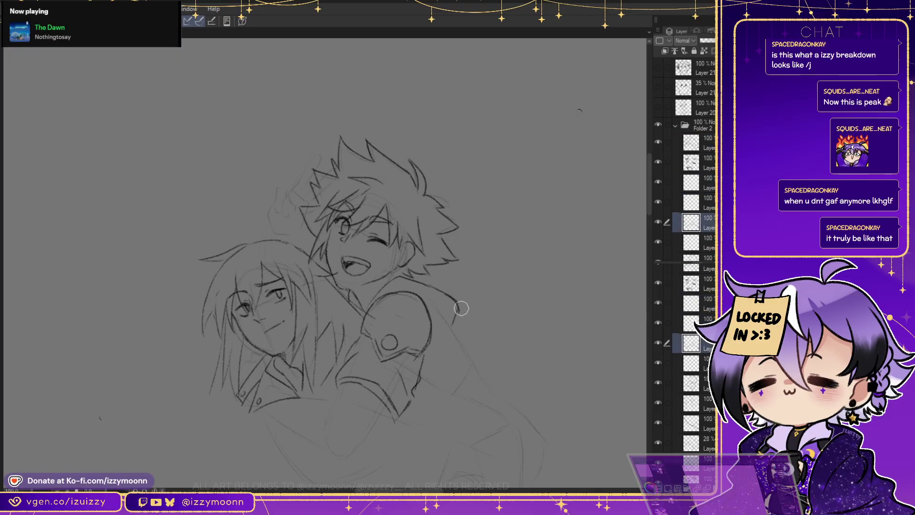
{"action": "key", "text": "ctrl+["}
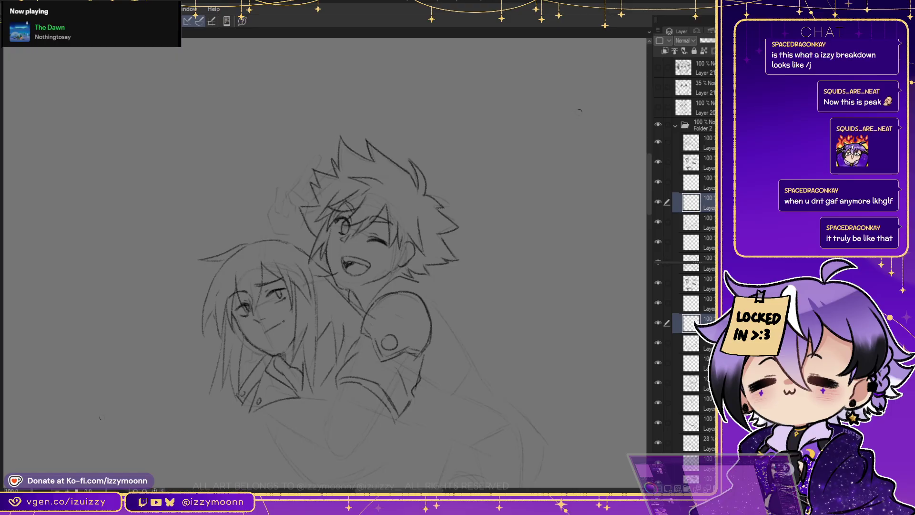
{"action": "mouse_move", "coordinate": [401, 277]}
{"action": "left_mouse_down"}
{"action": "mouse_move", "coordinate": [448, 283]}
{"action": "mouse_move", "coordinate": [483, 337]}
{"action": "left_mouse_up"}
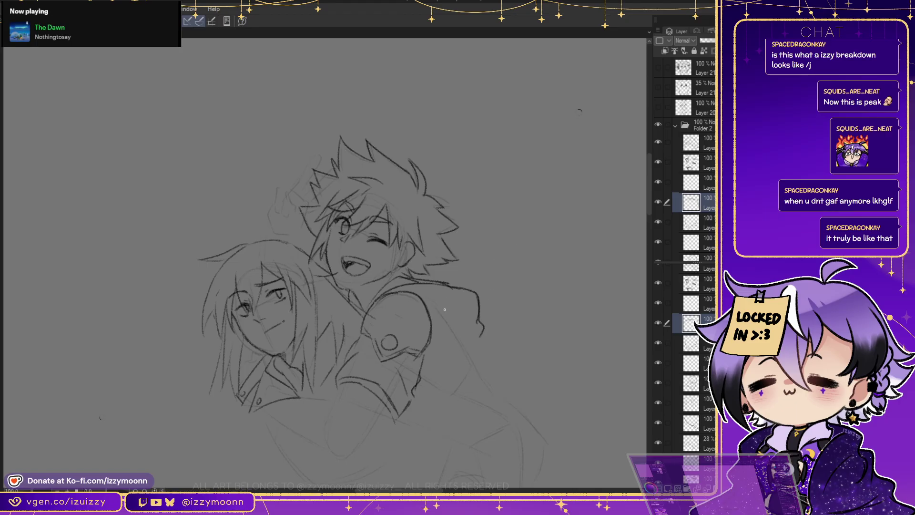
{"action": "left_click_drag", "start_coordinate": [451, 313], "coordinate": [483, 374]}
{"action": "left_click_drag", "start_coordinate": [475, 330], "coordinate": [479, 346]}
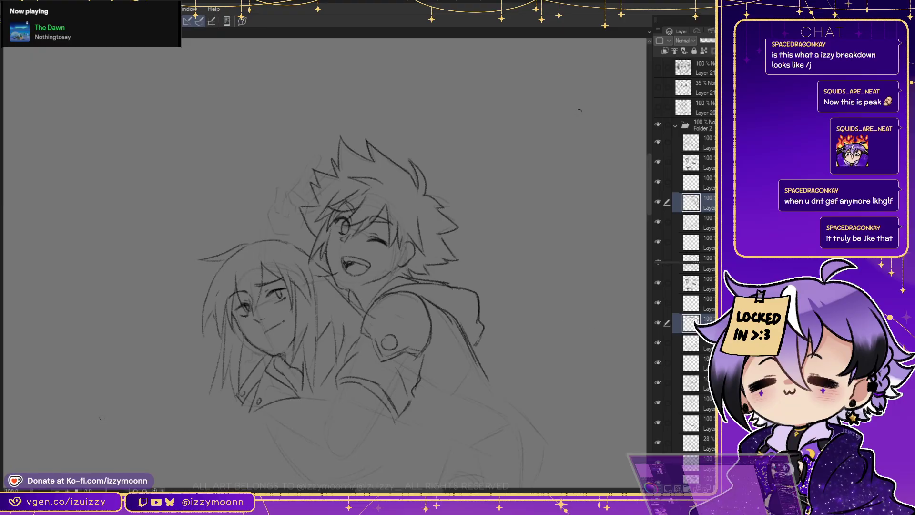
Add a new layer on top of the sketch folder and touch up the rear figure's ear under the side hair
{"action": "key", "text": "alt+bracketright"}
{"action": "key", "text": "alt+bracketleft"}
{"action": "key", "text": "alt+bracketleft"}
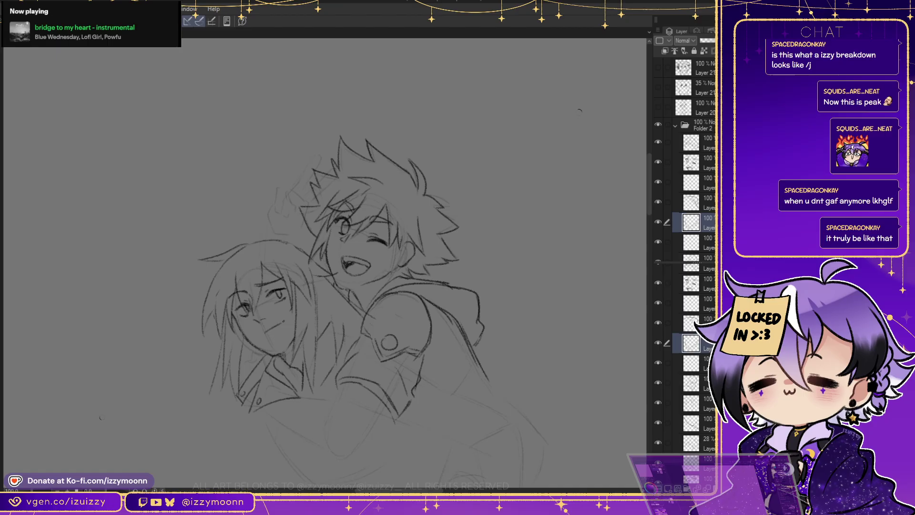
{"action": "key", "text": "alt+]"}
{"action": "key", "text": "alt+]"}
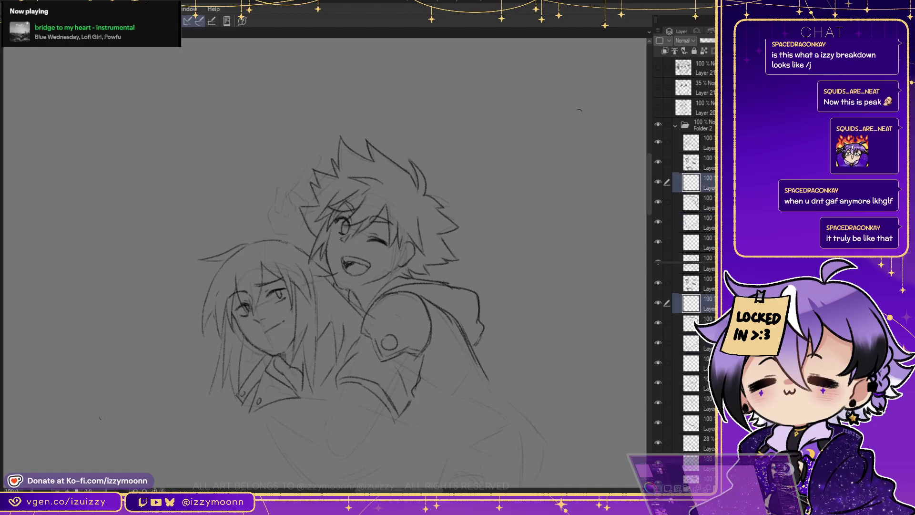
{"action": "key", "text": "alt+]"}
{"action": "key", "text": "alt+]"}
{"action": "mouse_move", "coordinate": [396, 236]}
{"action": "left_mouse_down"}
{"action": "mouse_move", "coordinate": [387, 281]}
{"action": "mouse_move", "coordinate": [406, 249]}
{"action": "left_mouse_up"}
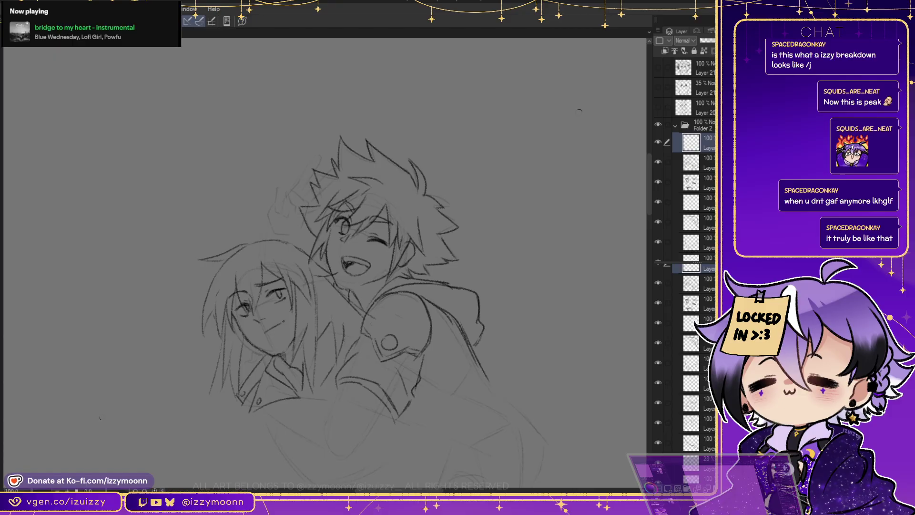
Draw a lower strand of the front figure's hair and the upper edge of the arm bending back from the shoulder
{"action": "scroll", "coordinate": [357, 296], "scroll_direction": "down", "scroll_amount": 3}
{"action": "scroll", "coordinate": [577, 112], "scroll_direction": "down", "scroll_amount": 1}
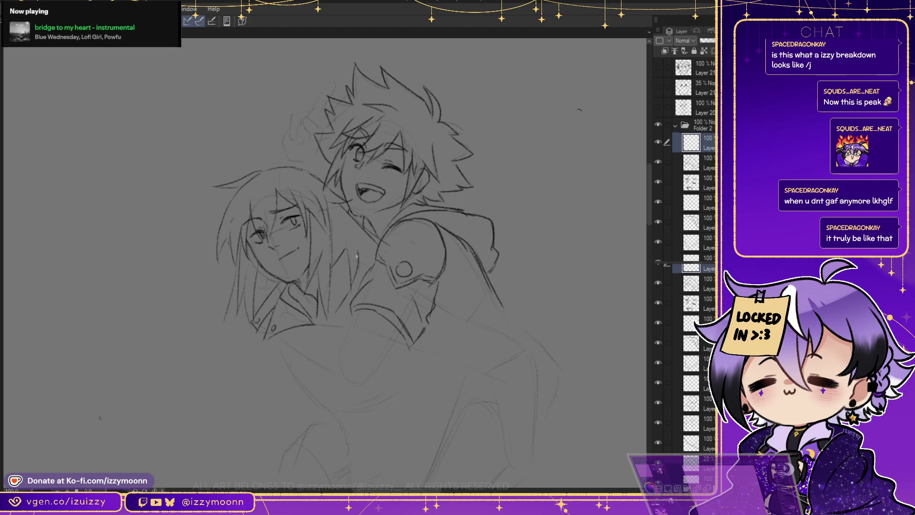
{"action": "left_click_drag", "start_coordinate": [351, 288], "coordinate": [334, 332]}
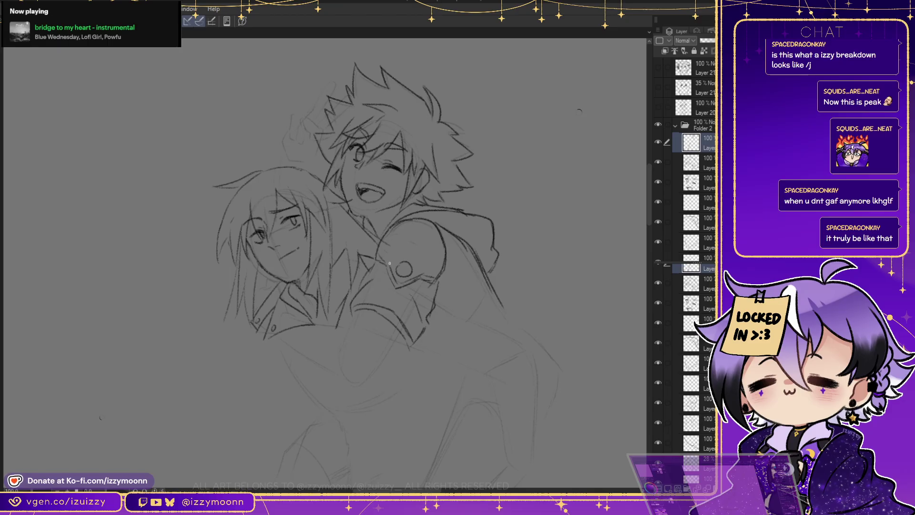
{"action": "mouse_move", "coordinate": [382, 260]}
{"action": "left_mouse_down"}
{"action": "mouse_move", "coordinate": [477, 323]}
{"action": "mouse_move", "coordinate": [456, 300]}
{"action": "mouse_move", "coordinate": [483, 326]}
{"action": "mouse_move", "coordinate": [517, 335]}
{"action": "mouse_move", "coordinate": [533, 377]}
{"action": "left_mouse_up"}
{"action": "mouse_move", "coordinate": [526, 344]}
{"action": "left_mouse_down"}
{"action": "mouse_move", "coordinate": [536, 384]}
{"action": "mouse_move", "coordinate": [530, 471]}
{"action": "left_mouse_up"}
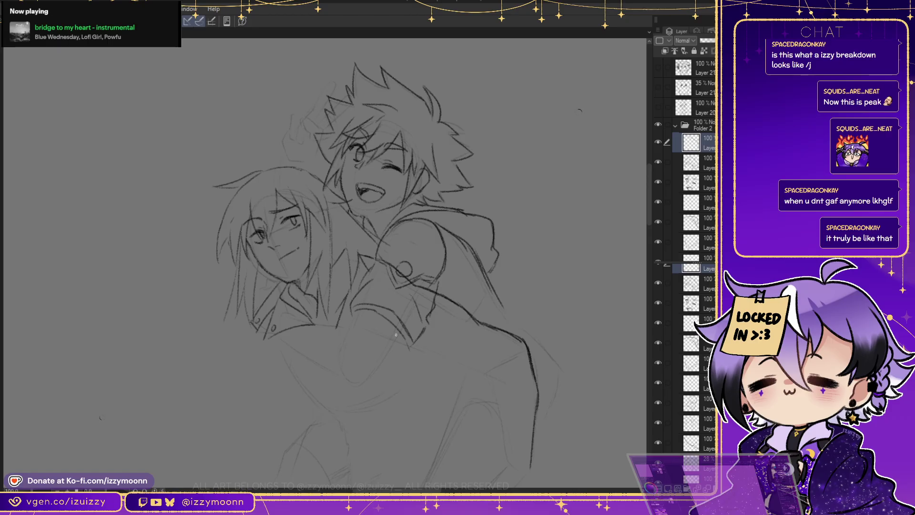
Draw the lower edge of the front figure's backward arm to the wrist and clear the line overlapping the rear figure's sleeve
{"action": "mouse_move", "coordinate": [360, 324]}
{"action": "left_mouse_down"}
{"action": "mouse_move", "coordinate": [466, 361]}
{"action": "mouse_move", "coordinate": [430, 322]}
{"action": "mouse_move", "coordinate": [498, 385]}
{"action": "mouse_move", "coordinate": [506, 448]}
{"action": "left_mouse_up"}
{"action": "key", "text": "ctrl+z"}
{"action": "key", "text": "ctrl+z"}
{"action": "key", "text": "ctrl+z"}
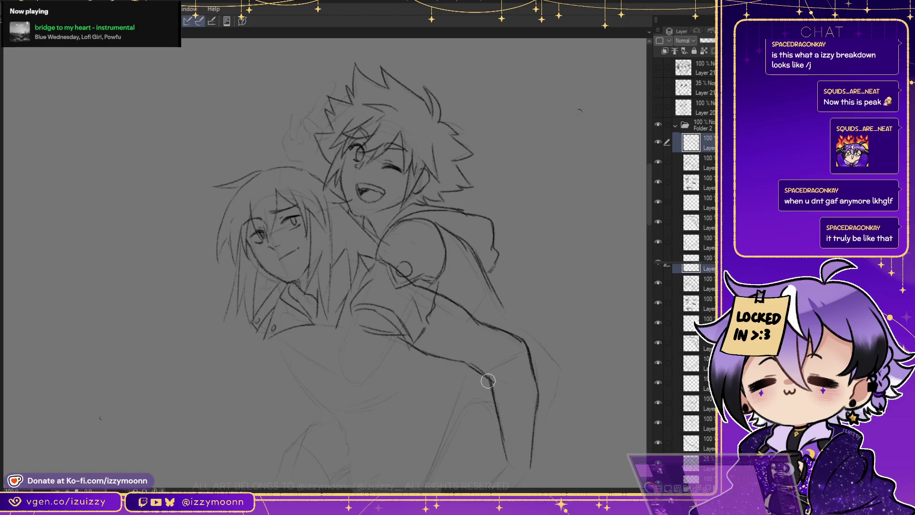
{"action": "left_click_drag", "start_coordinate": [486, 375], "coordinate": [508, 466]}
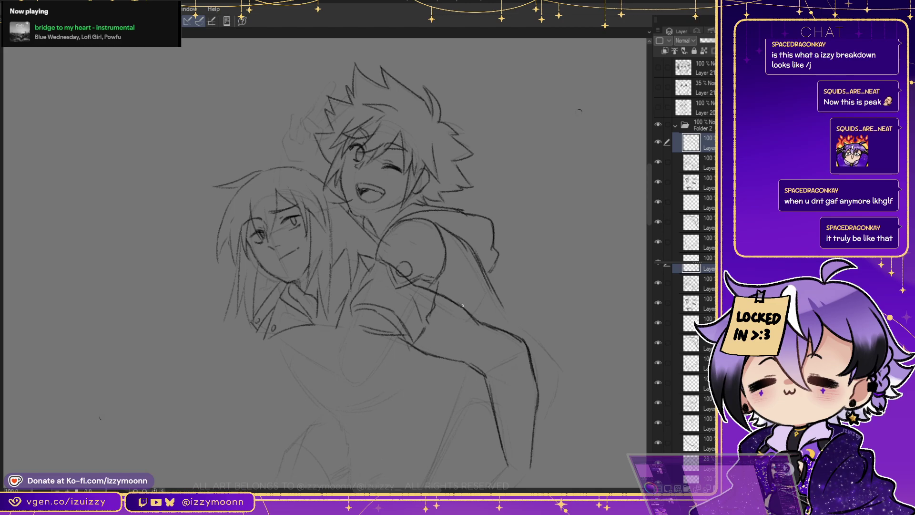
{"action": "key", "text": "ctrl+z"}
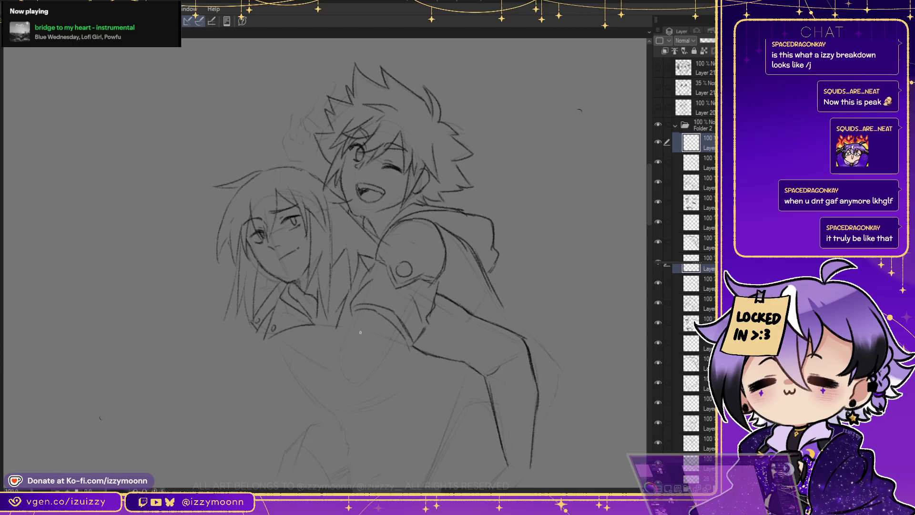
Draw the rear figure's bare arm from the sleeve cuff, bent at the elbow and wrapping across the front figure's chest
{"action": "mouse_move", "coordinate": [352, 324]}
{"action": "left_mouse_down"}
{"action": "mouse_move", "coordinate": [356, 314]}
{"action": "mouse_move", "coordinate": [340, 352]}
{"action": "left_mouse_up"}
{"action": "mouse_move", "coordinate": [399, 333]}
{"action": "left_mouse_down"}
{"action": "mouse_move", "coordinate": [369, 380]}
{"action": "mouse_move", "coordinate": [347, 390]}
{"action": "left_mouse_up"}
{"action": "left_click_drag", "start_coordinate": [342, 384], "coordinate": [281, 338]}
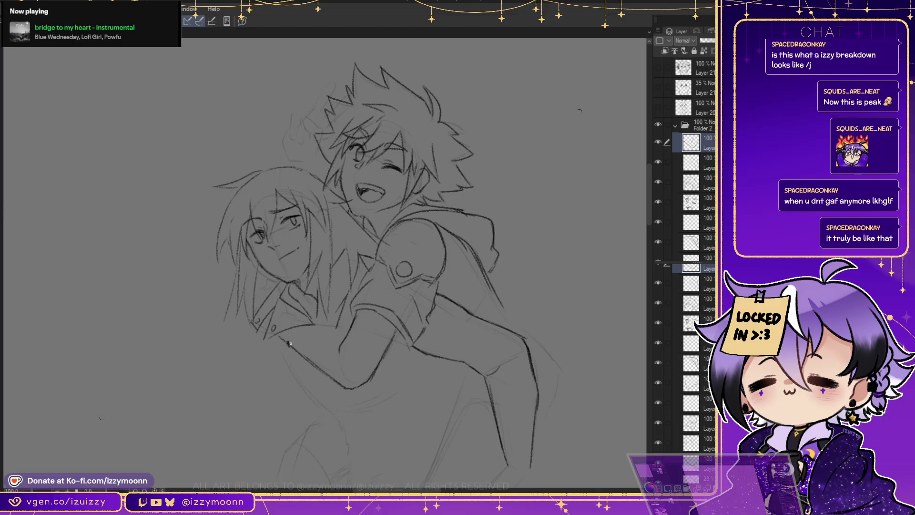
{"action": "left_click_drag", "start_coordinate": [295, 328], "coordinate": [279, 349]}
{"action": "mouse_move", "coordinate": [340, 329]}
{"action": "left_mouse_down"}
{"action": "mouse_move", "coordinate": [321, 327]}
{"action": "mouse_move", "coordinate": [348, 333]}
{"action": "left_mouse_up"}
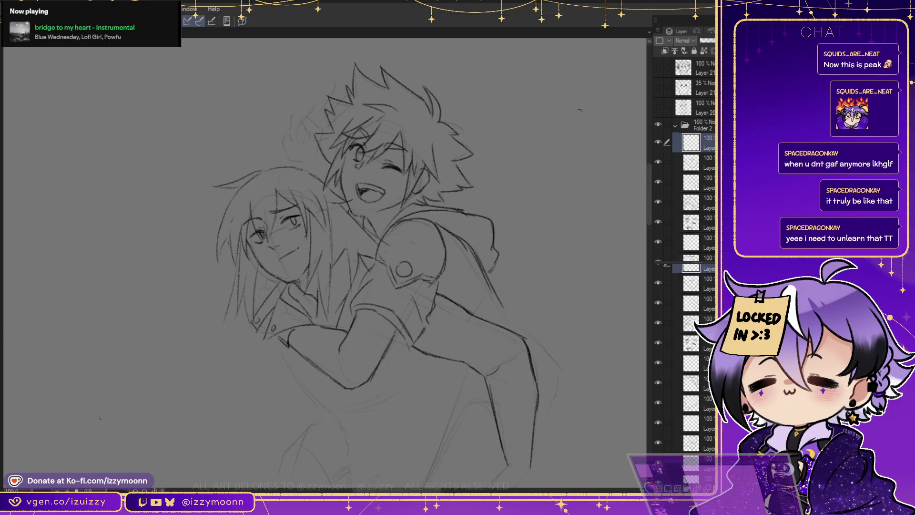
Draw the wrist band across the front figure's backward arm and outline the hand below it
{"action": "scroll", "coordinate": [579, 112], "scroll_direction": "down", "scroll_amount": 3}
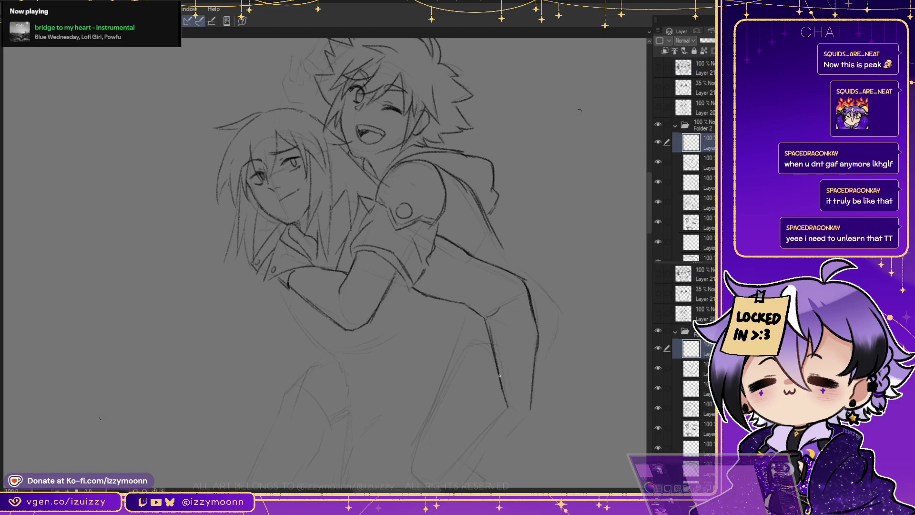
{"action": "mouse_move", "coordinate": [495, 361]}
{"action": "left_mouse_down"}
{"action": "mouse_move", "coordinate": [536, 359]}
{"action": "mouse_move", "coordinate": [528, 420]}
{"action": "mouse_move", "coordinate": [509, 437]}
{"action": "left_mouse_up"}
{"action": "left_click_drag", "start_coordinate": [506, 401], "coordinate": [511, 419]}
{"action": "mouse_move", "coordinate": [497, 361]}
{"action": "left_mouse_down"}
{"action": "mouse_move", "coordinate": [502, 391]}
{"action": "mouse_move", "coordinate": [516, 401]}
{"action": "left_mouse_up"}
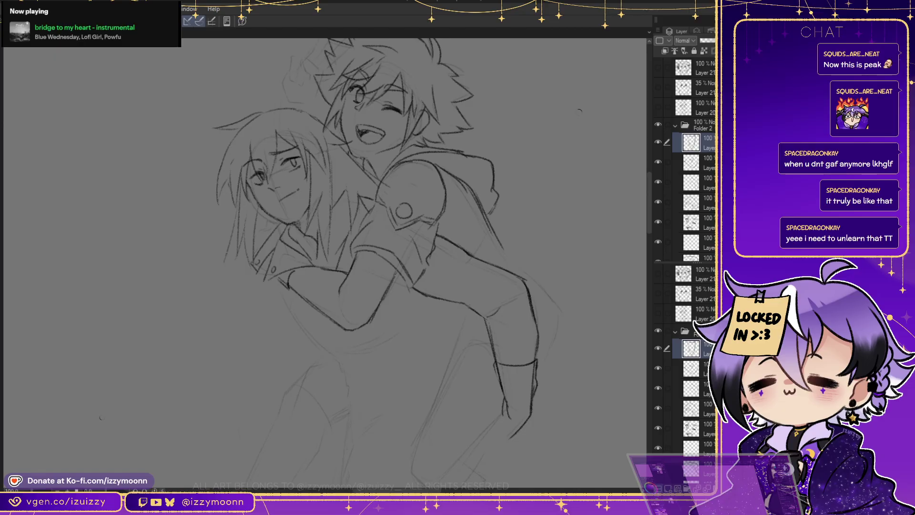
{"action": "key", "text": "alt+bracketleft"}
{"action": "key", "text": "alt+bracketleft"}
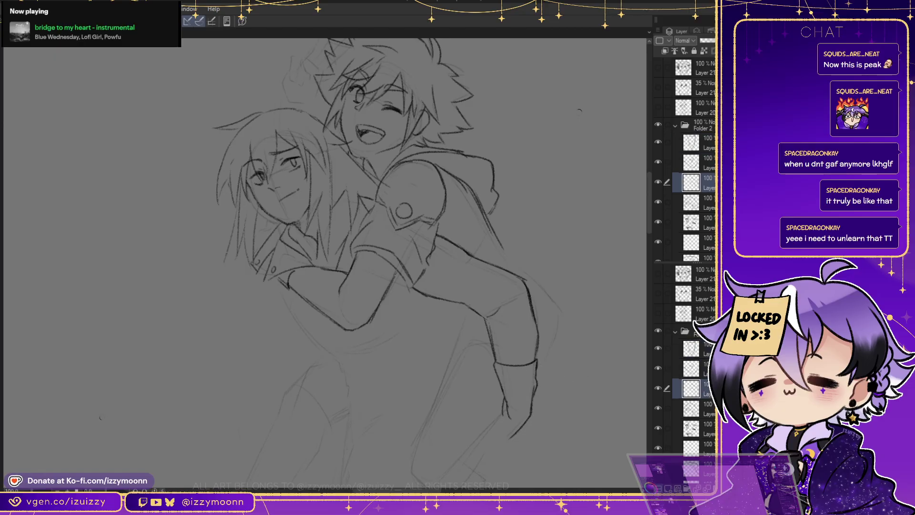
{"action": "key", "text": "alt+bracketright"}
{"action": "key", "text": "alt+bracketright"}
{"action": "mouse_move", "coordinate": [497, 365]}
{"action": "left_mouse_down"}
{"action": "mouse_move", "coordinate": [509, 415]}
{"action": "mouse_move", "coordinate": [511, 393]}
{"action": "mouse_move", "coordinate": [501, 389]}
{"action": "mouse_move", "coordinate": [504, 422]}
{"action": "left_mouse_up"}
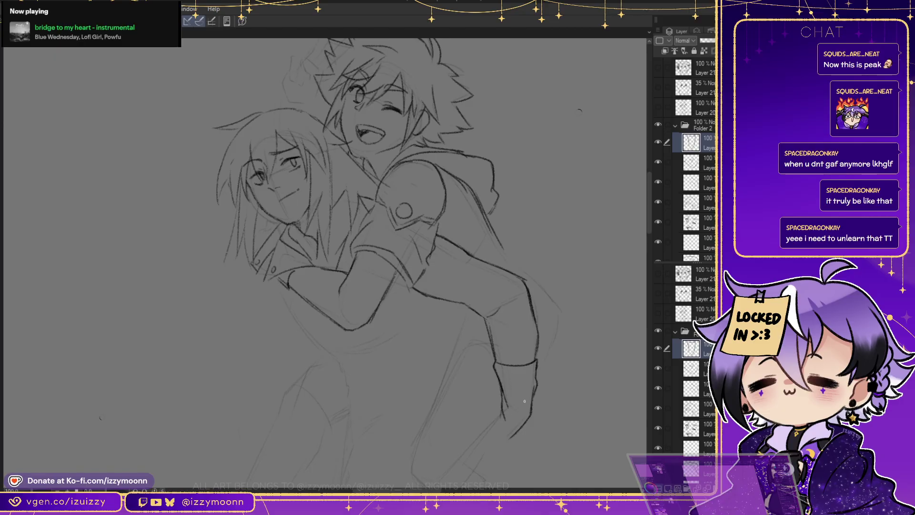
{"action": "left_click_drag", "start_coordinate": [496, 437], "coordinate": [492, 438]}
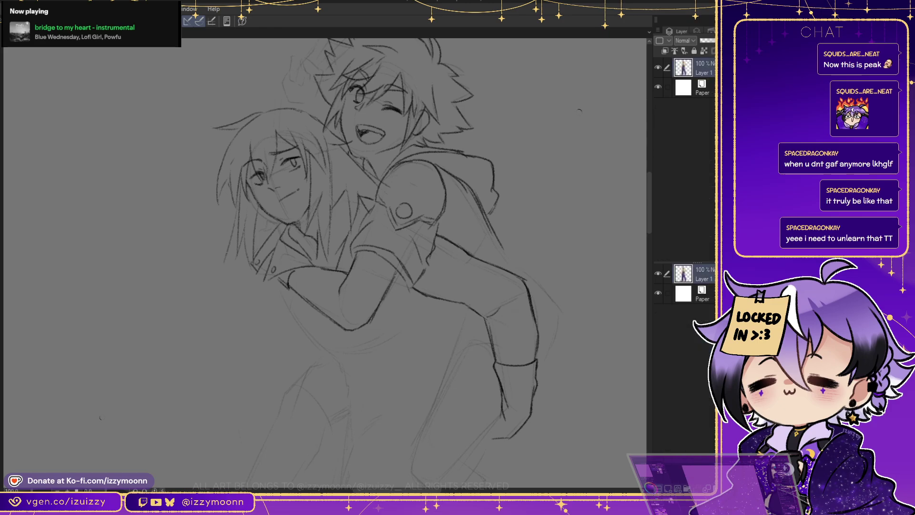
Extend the rear figure's back line down to the waist and add short jacket edge strokes along it
{"action": "left_click_drag", "start_coordinate": [495, 240], "coordinate": [523, 264]}
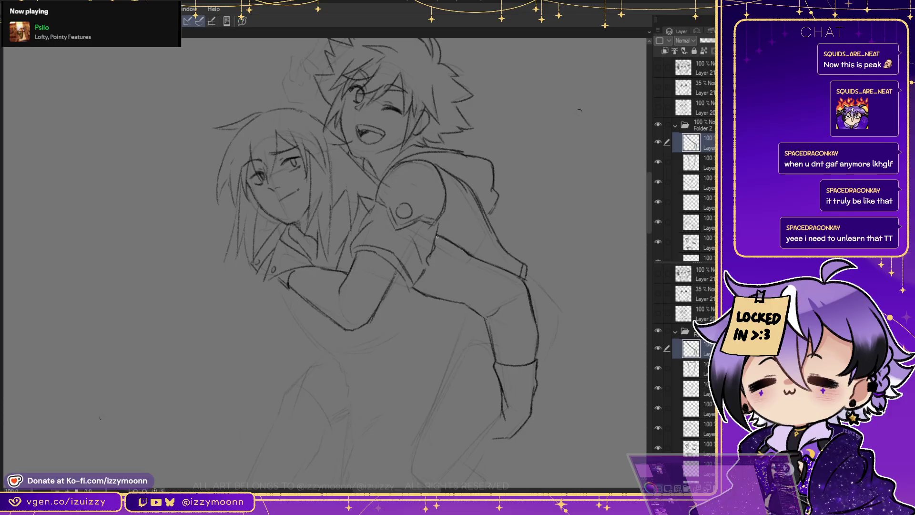
{"action": "key", "text": "ctrl+z"}
{"action": "mouse_move", "coordinate": [393, 281]}
{"action": "left_mouse_down"}
{"action": "mouse_move", "coordinate": [406, 289]}
{"action": "mouse_move", "coordinate": [397, 284]}
{"action": "left_mouse_up"}
{"action": "left_click_drag", "start_coordinate": [500, 237], "coordinate": [499, 249]}
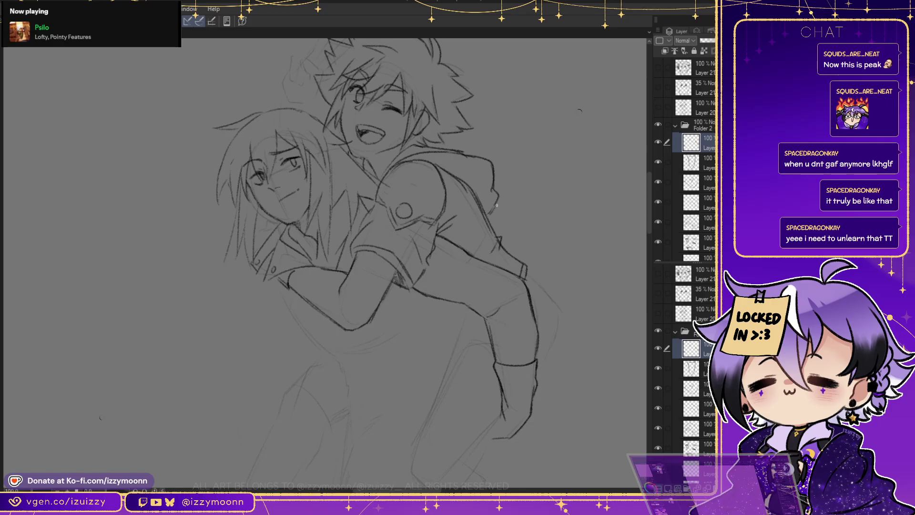
Sketch the rear figure's raised hand making a peace sign beside the spiky hair, with folded fingers and palm lines
{"action": "mouse_move", "coordinate": [372, 215]}
{"action": "left_mouse_down"}
{"action": "mouse_move", "coordinate": [445, 273]}
{"action": "mouse_move", "coordinate": [401, 272]}
{"action": "left_mouse_up"}
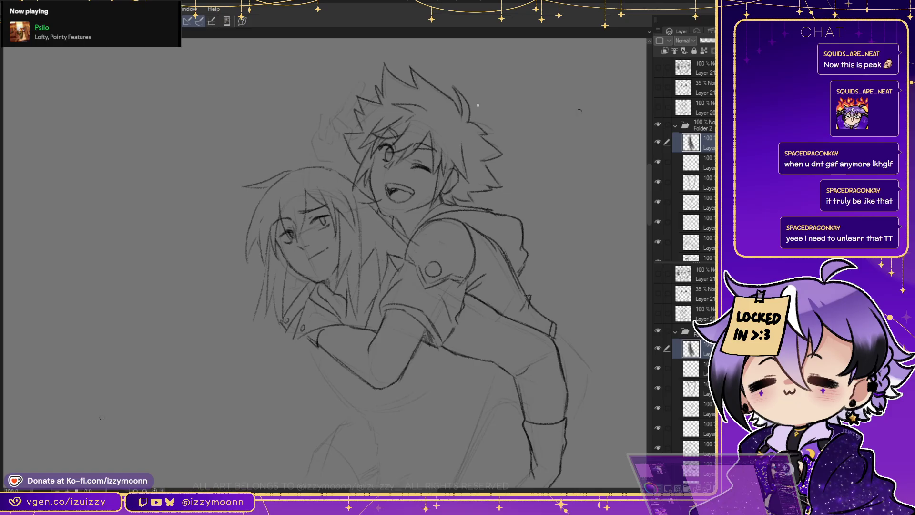
{"action": "key", "text": "ctrl+shift+n"}
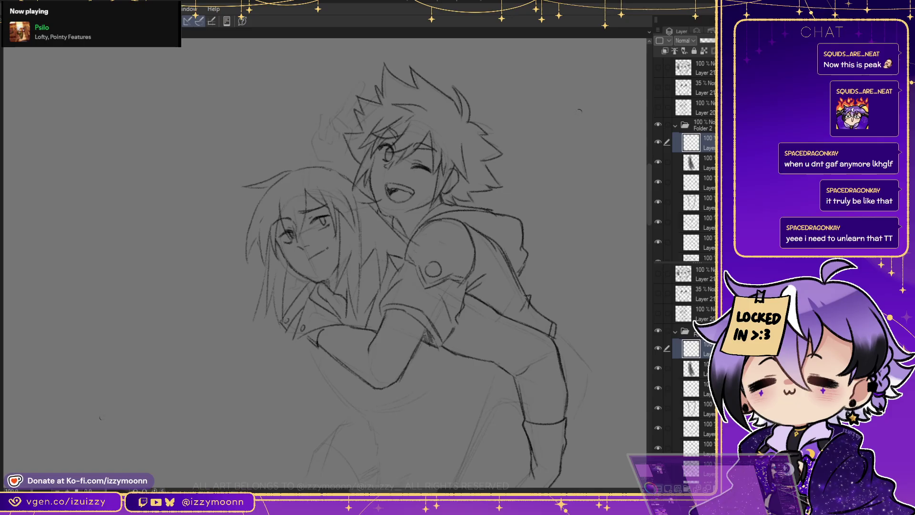
{"action": "key", "text": "ctrl+z"}
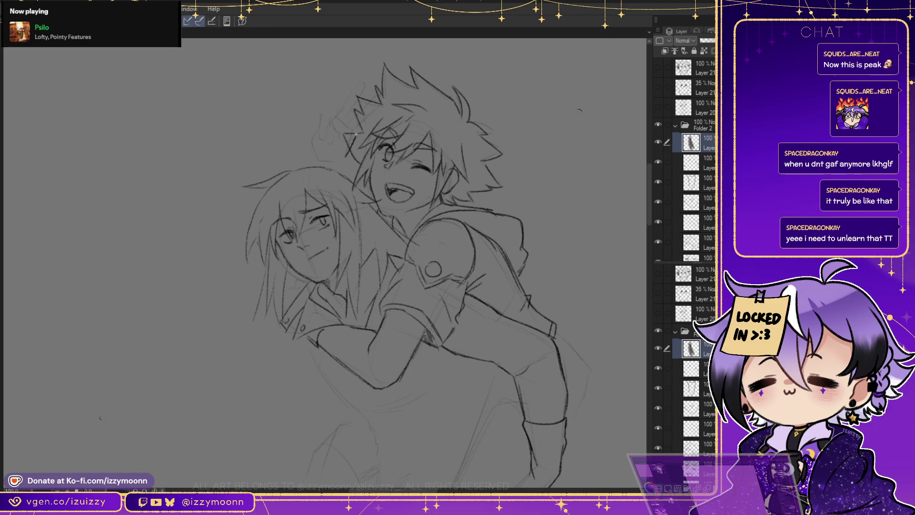
{"action": "mouse_move", "coordinate": [334, 118]}
{"action": "left_mouse_down"}
{"action": "mouse_move", "coordinate": [339, 142]}
{"action": "mouse_move", "coordinate": [342, 125]}
{"action": "mouse_move", "coordinate": [328, 143]}
{"action": "mouse_move", "coordinate": [336, 117]}
{"action": "mouse_move", "coordinate": [323, 117]}
{"action": "mouse_move", "coordinate": [323, 142]}
{"action": "mouse_move", "coordinate": [331, 116]}
{"action": "mouse_move", "coordinate": [317, 139]}
{"action": "mouse_move", "coordinate": [322, 117]}
{"action": "mouse_move", "coordinate": [326, 134]}
{"action": "mouse_move", "coordinate": [320, 128]}
{"action": "mouse_move", "coordinate": [312, 161]}
{"action": "left_mouse_up"}
{"action": "key", "text": "ctrl+z"}
{"action": "key", "text": "ctrl+z"}
{"action": "key", "text": "ctrl+z"}
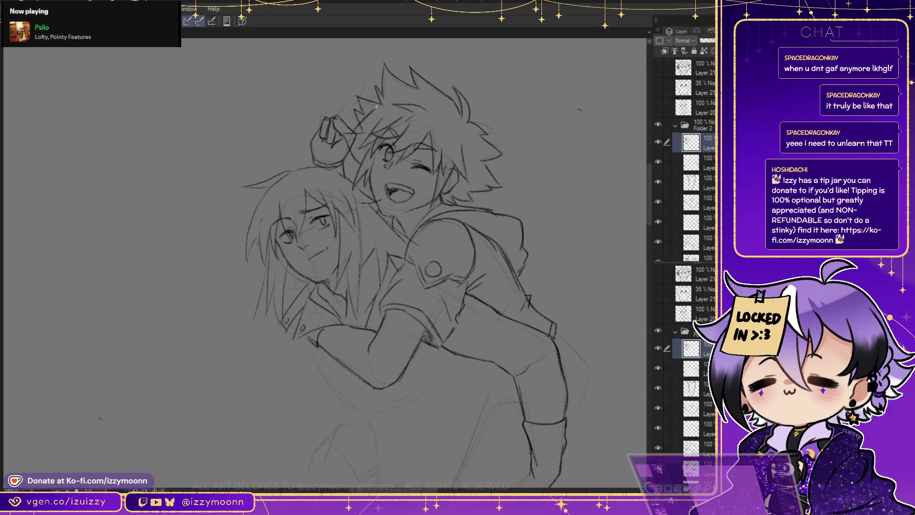
{"action": "mouse_move", "coordinate": [381, 95]}
{"action": "left_mouse_down"}
{"action": "mouse_move", "coordinate": [349, 120]}
{"action": "mouse_move", "coordinate": [364, 84]}
{"action": "mouse_move", "coordinate": [345, 106]}
{"action": "left_mouse_up"}
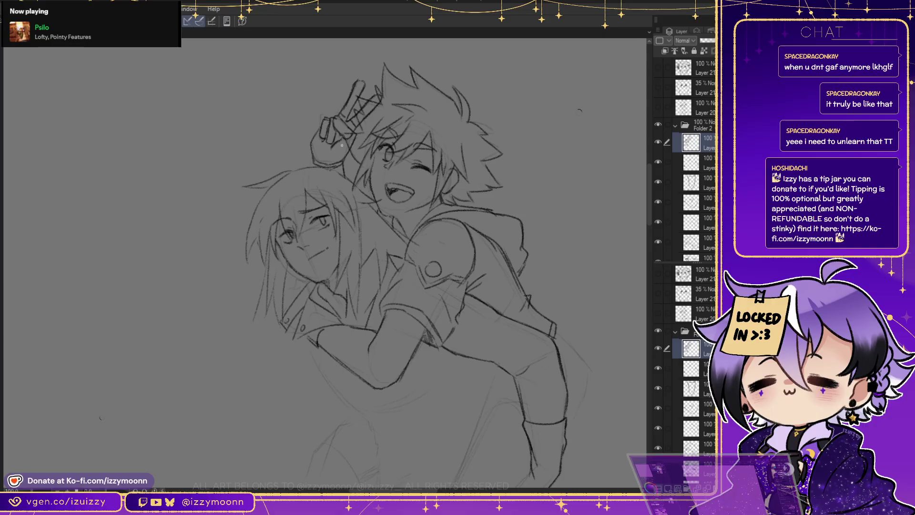
{"action": "left_click_drag", "start_coordinate": [344, 139], "coordinate": [354, 137]}
{"action": "left_click_drag", "start_coordinate": [309, 143], "coordinate": [325, 140]}
Select the rough peace-sign hand with a lasso and transform it, shifting it slightly upward and tilting it to the left
{"action": "left_click", "coordinate": [657, 348]}
{"action": "left_click", "coordinate": [658, 348]}
{"action": "mouse_move", "coordinate": [309, 103]}
{"action": "left_mouse_down"}
{"action": "mouse_move", "coordinate": [334, 200]}
{"action": "mouse_move", "coordinate": [353, 68]}
{"action": "left_mouse_up"}
{"action": "key", "text": "ctrl+t"}
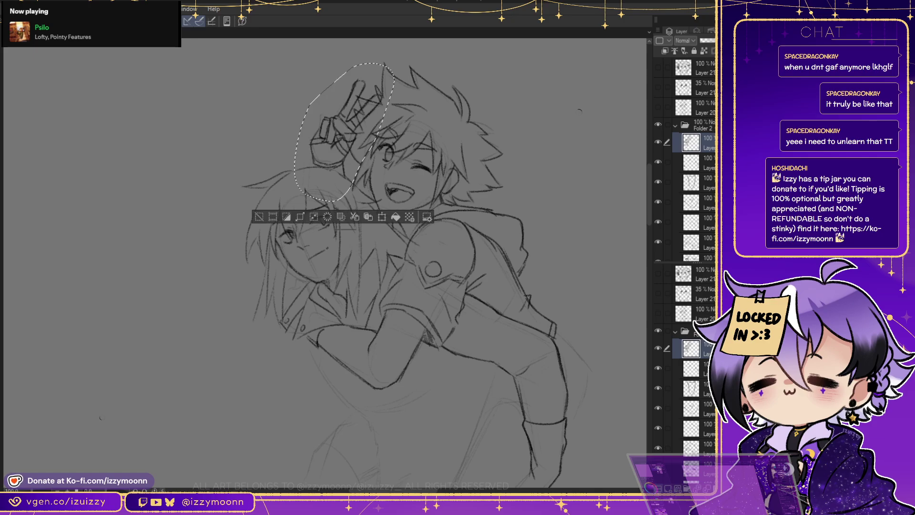
{"action": "left_click_drag", "start_coordinate": [344, 133], "coordinate": [334, 130]}
{"action": "mouse_move", "coordinate": [400, 53]}
{"action": "left_mouse_down"}
{"action": "mouse_move", "coordinate": [385, 51]}
{"action": "mouse_move", "coordinate": [391, 42]}
{"action": "left_mouse_up"}
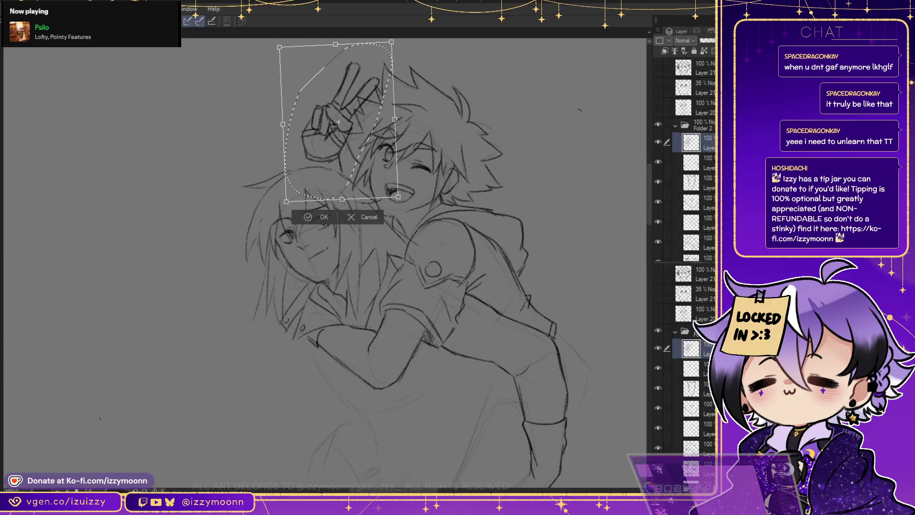
{"action": "left_click_drag", "start_coordinate": [339, 122], "coordinate": [345, 117]}
{"action": "mouse_move", "coordinate": [405, 192]}
{"action": "left_mouse_down"}
{"action": "mouse_move", "coordinate": [414, 201]}
{"action": "mouse_move", "coordinate": [406, 195]}
{"action": "left_mouse_up"}
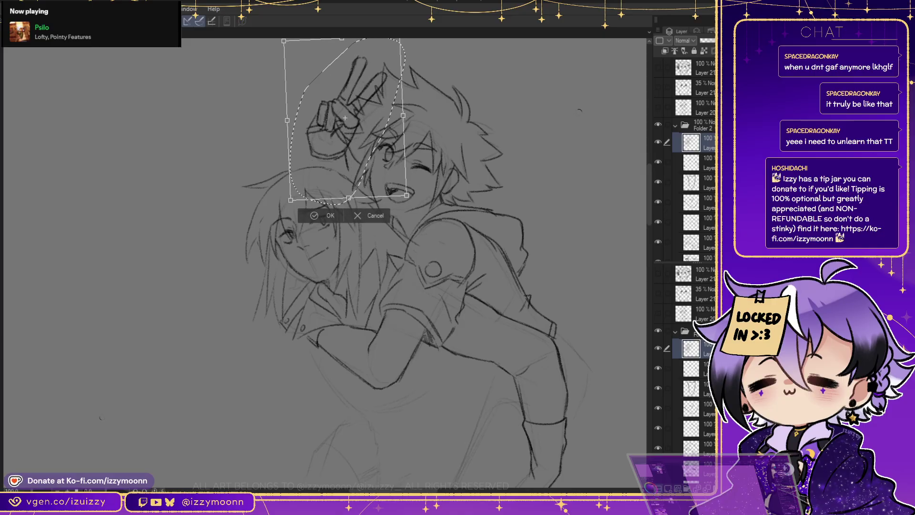
{"action": "key", "text": "Return"}
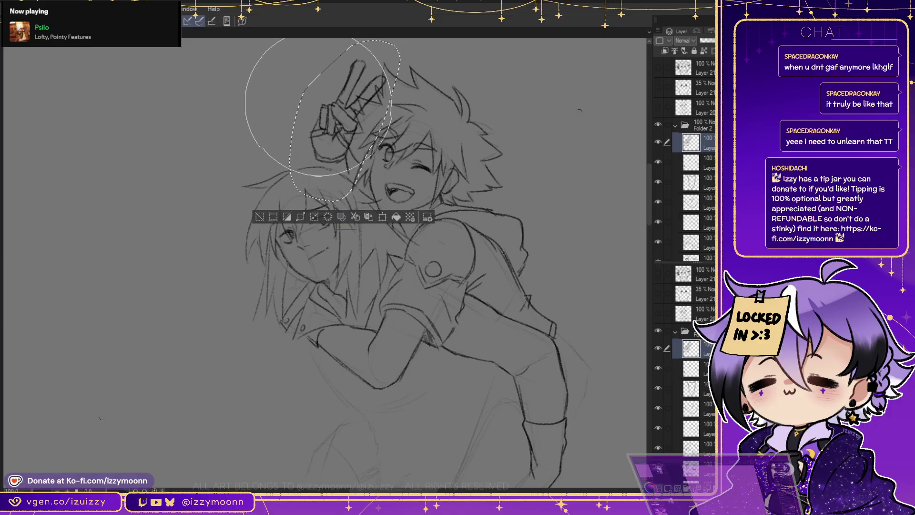
Lower the rough hand layer's opacity to 41%, clear the selection and add a new layer above it
{"action": "left_click", "coordinate": [709, 40]}
{"action": "left_click", "coordinate": [707, 41]}
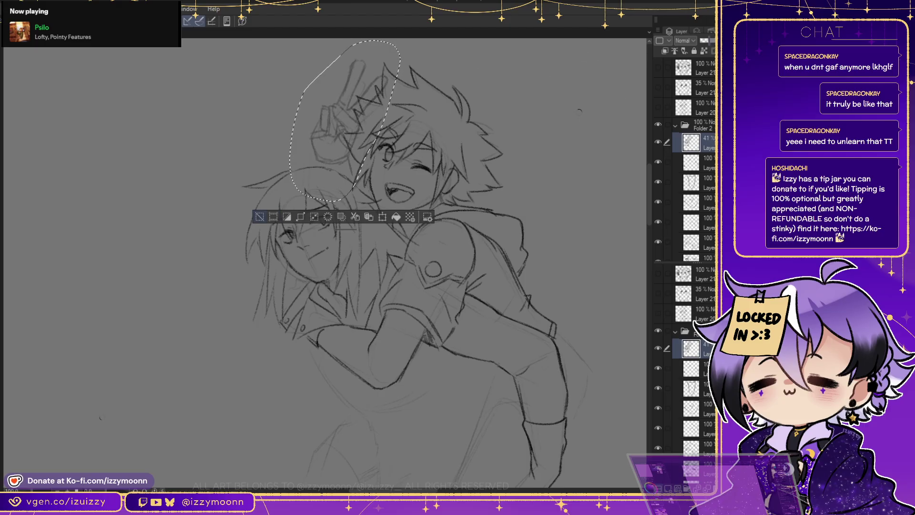
{"action": "key", "text": "ctrl+d"}
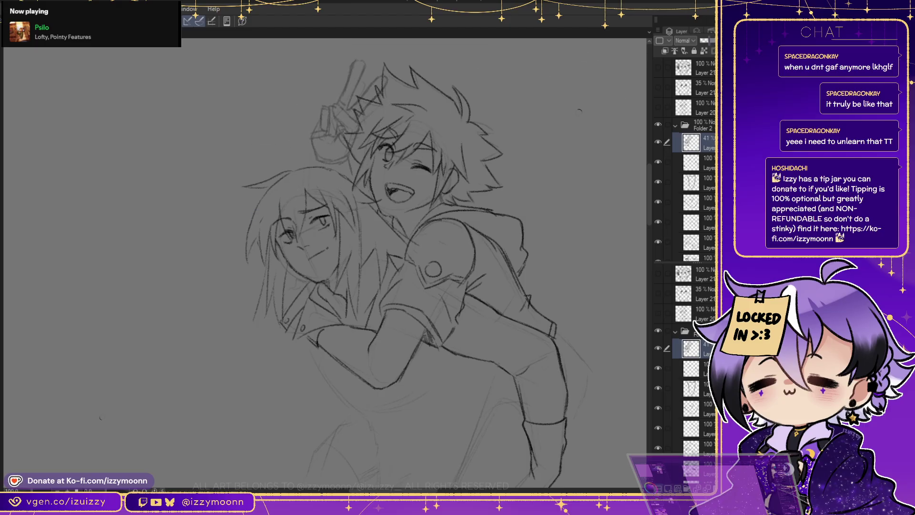
{"action": "key", "text": "alt+["}
{"action": "key", "text": "alt+["}
{"action": "key", "text": "alt+["}
{"action": "key", "text": "alt+["}
{"action": "key", "text": "alt+["}
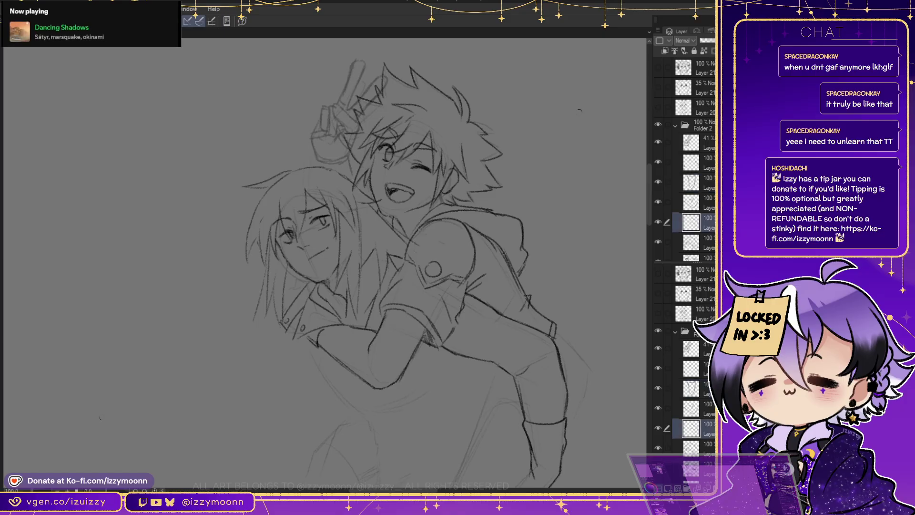
{"action": "key", "text": "alt+["}
{"action": "key", "text": "alt+["}
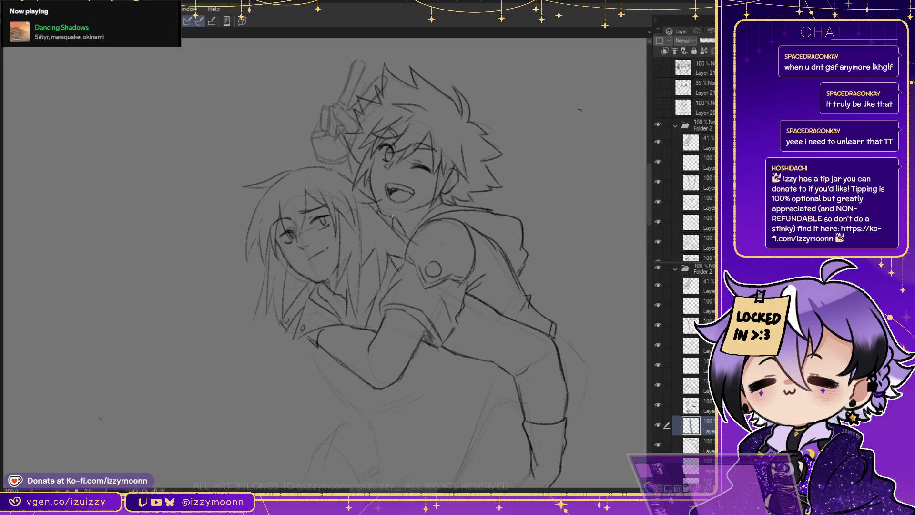
{"action": "key", "text": "ctrl+shift+n"}
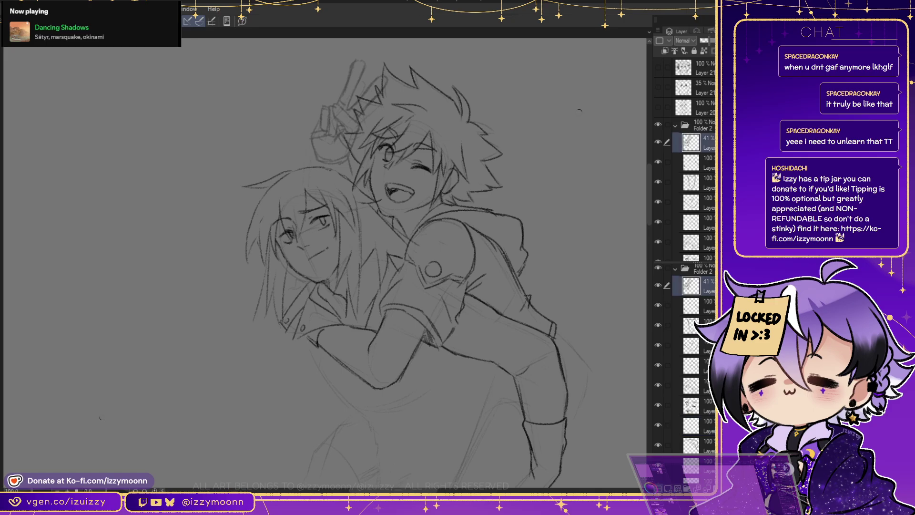
Redraw the peace-sign hand over the faded rough with thumb, palm, wrist, folded and raised fingers, and a glove edge across the palm
{"action": "mouse_move", "coordinate": [359, 134]}
{"action": "left_mouse_down"}
{"action": "mouse_move", "coordinate": [348, 153]}
{"action": "mouse_move", "coordinate": [355, 131]}
{"action": "mouse_move", "coordinate": [331, 110]}
{"action": "mouse_move", "coordinate": [361, 103]}
{"action": "mouse_move", "coordinate": [332, 112]}
{"action": "mouse_move", "coordinate": [340, 118]}
{"action": "left_mouse_up"}
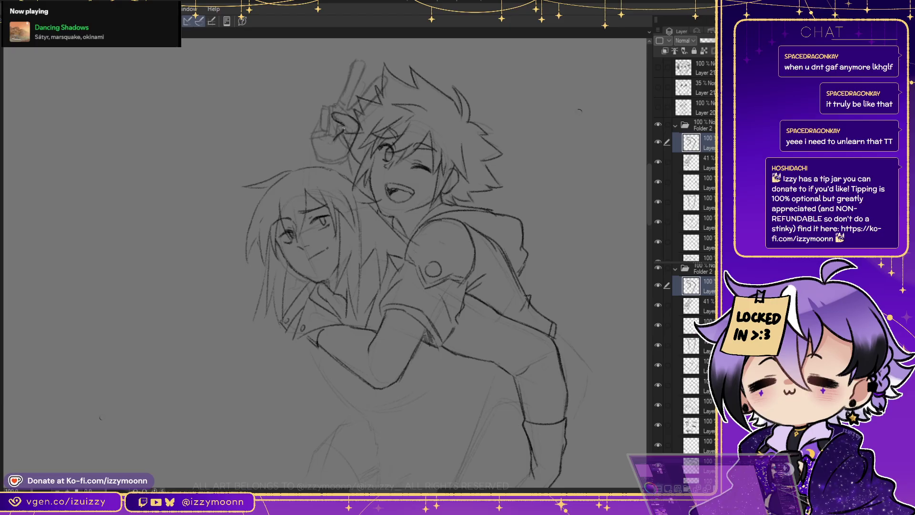
{"action": "mouse_move", "coordinate": [319, 122]}
{"action": "left_mouse_down"}
{"action": "mouse_move", "coordinate": [313, 153]}
{"action": "mouse_move", "coordinate": [332, 159]}
{"action": "left_mouse_up"}
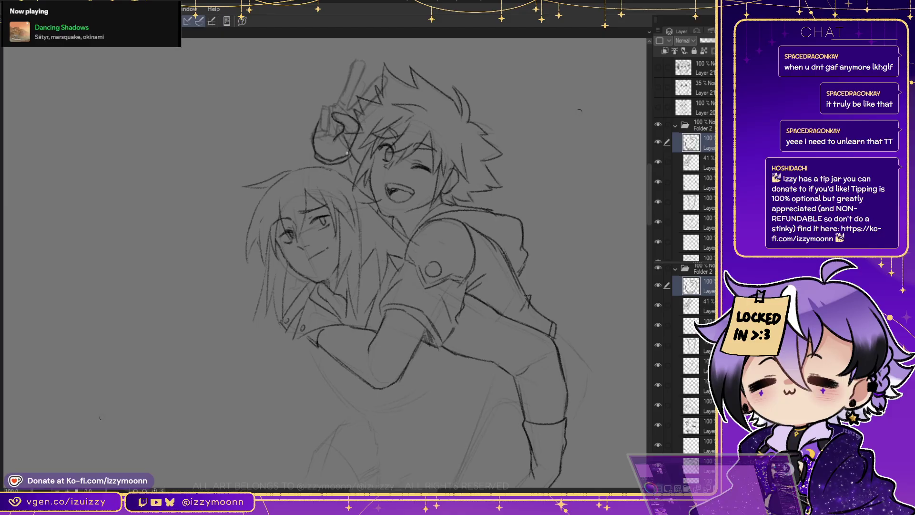
{"action": "left_click_drag", "start_coordinate": [351, 159], "coordinate": [354, 176]}
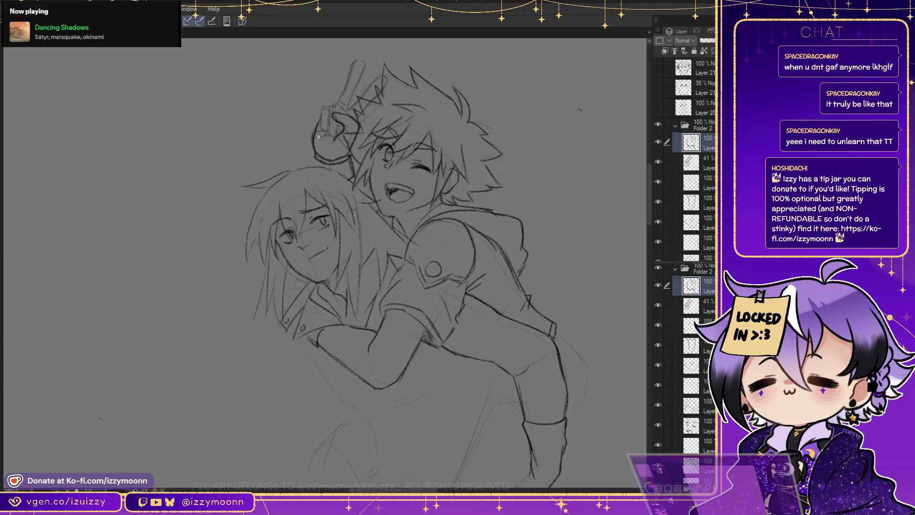
{"action": "left_click_drag", "start_coordinate": [350, 169], "coordinate": [354, 176]}
{"action": "left_click_drag", "start_coordinate": [329, 105], "coordinate": [327, 127]}
{"action": "mouse_move", "coordinate": [328, 106]}
{"action": "left_mouse_down"}
{"action": "mouse_move", "coordinate": [351, 60]}
{"action": "mouse_move", "coordinate": [346, 76]}
{"action": "mouse_move", "coordinate": [353, 61]}
{"action": "mouse_move", "coordinate": [356, 78]}
{"action": "mouse_move", "coordinate": [359, 69]}
{"action": "mouse_move", "coordinate": [351, 108]}
{"action": "mouse_move", "coordinate": [370, 91]}
{"action": "left_mouse_up"}
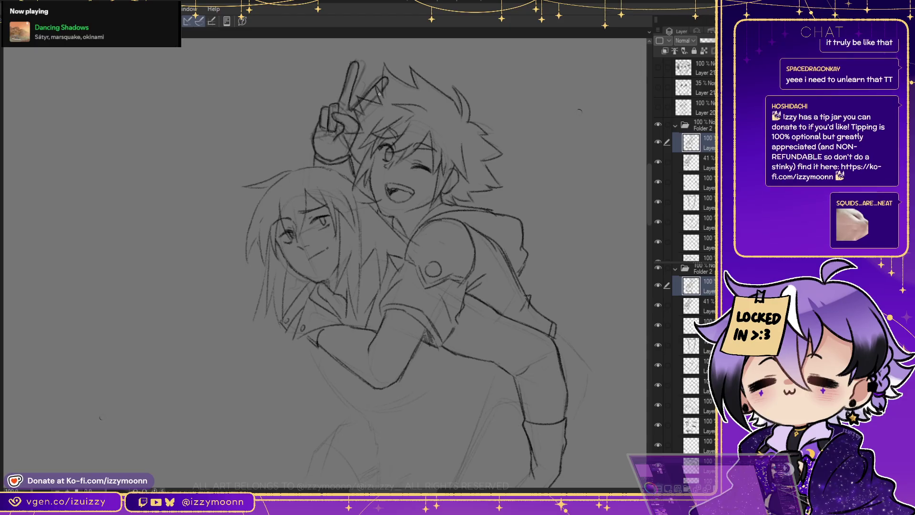
{"action": "left_click_drag", "start_coordinate": [371, 102], "coordinate": [357, 122]}
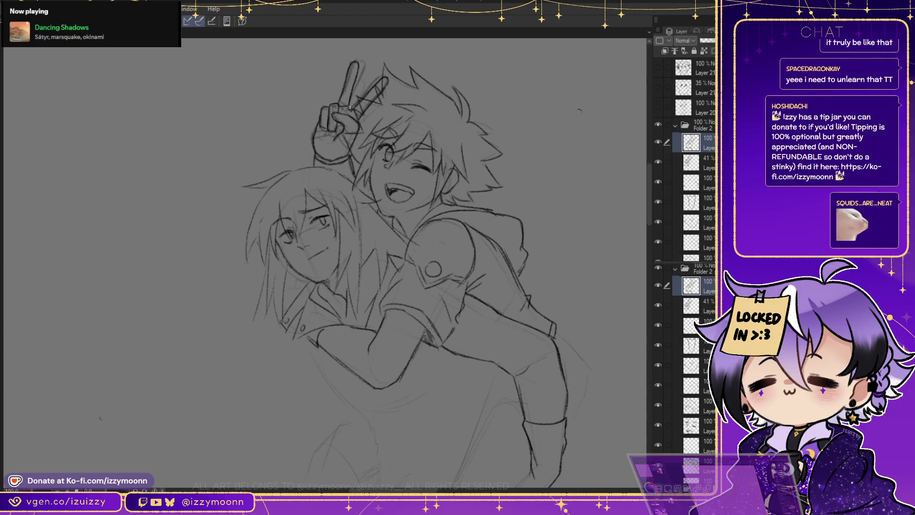
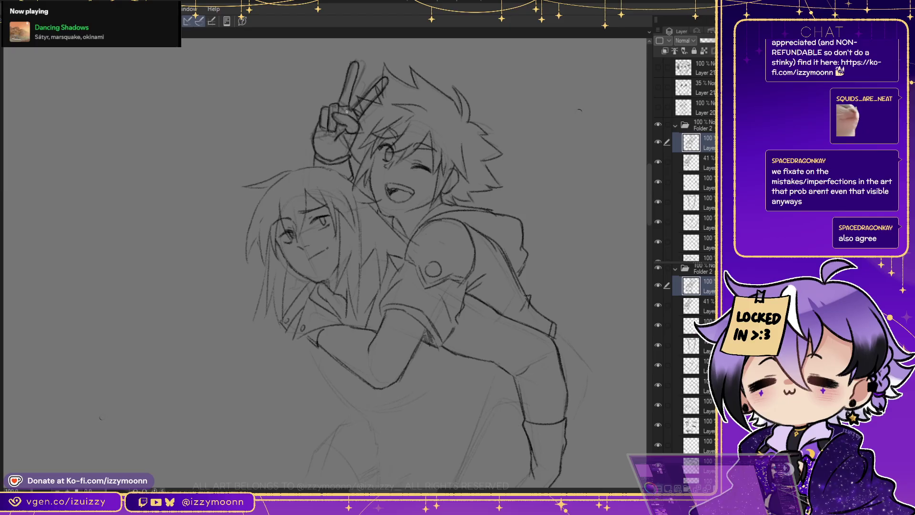
{"action": "mouse_move", "coordinate": [330, 132]}
{"action": "left_mouse_down"}
{"action": "mouse_move", "coordinate": [337, 133]}
{"action": "mouse_move", "coordinate": [328, 133]}
{"action": "left_mouse_up"}
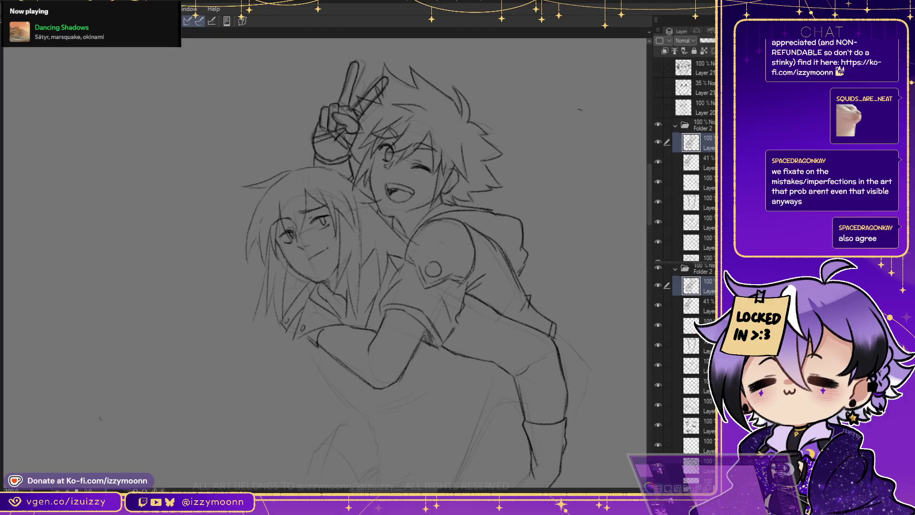
Move the redrawn peace-sign hand slightly left, away from the spiky hair, and delete the faded rough hand layer
{"action": "left_click_drag", "start_coordinate": [352, 119], "coordinate": [344, 121]}
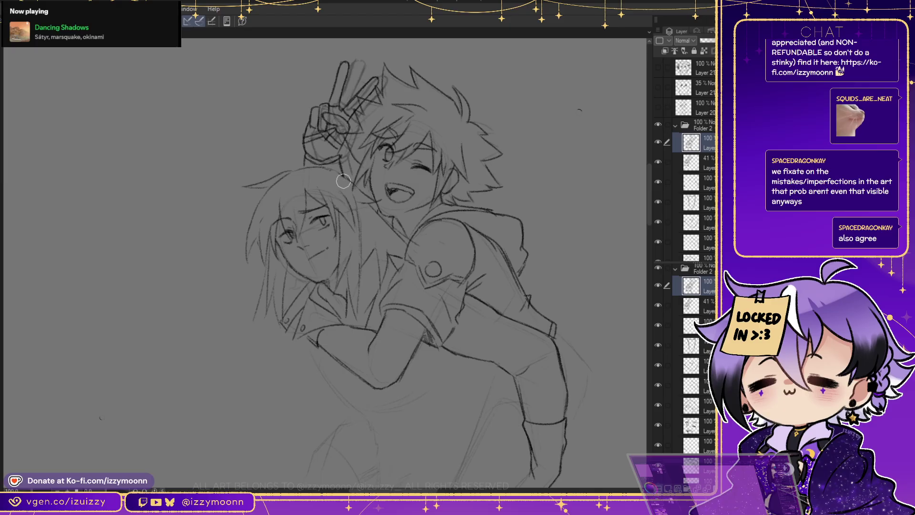
{"action": "key", "text": "alt+bracketleft"}
{"action": "key", "text": "Delete"}
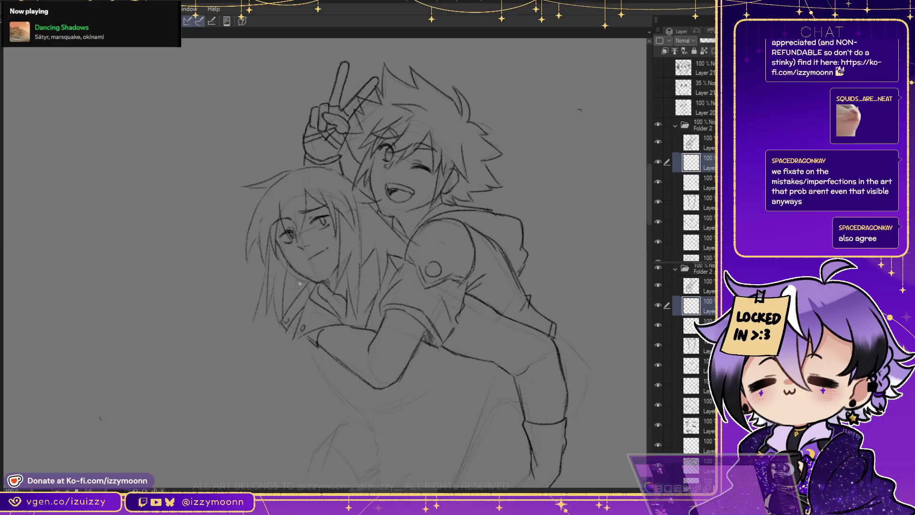
Draw the rear figure's wrapped hand gripping the front figure's far shoulder, with the fingers at the collar
{"action": "left_click_drag", "start_coordinate": [283, 298], "coordinate": [281, 310]}
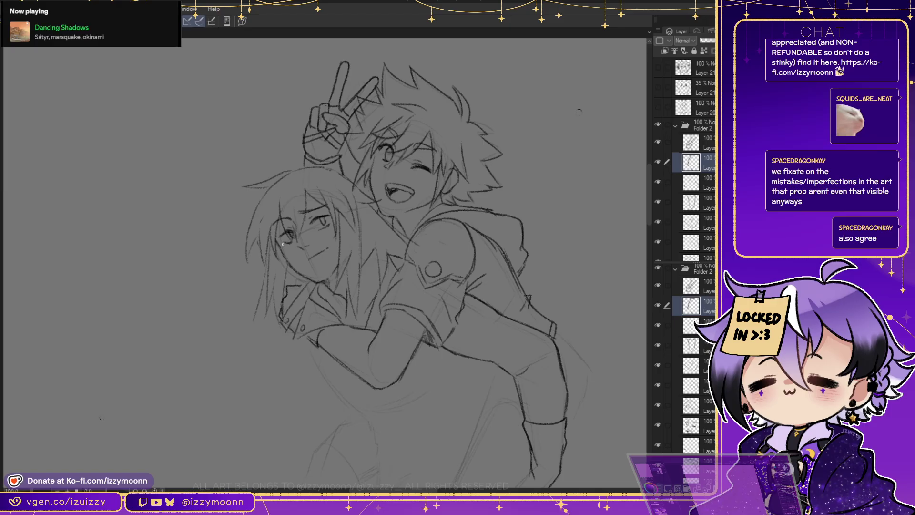
{"action": "left_click_drag", "start_coordinate": [304, 338], "coordinate": [315, 348]}
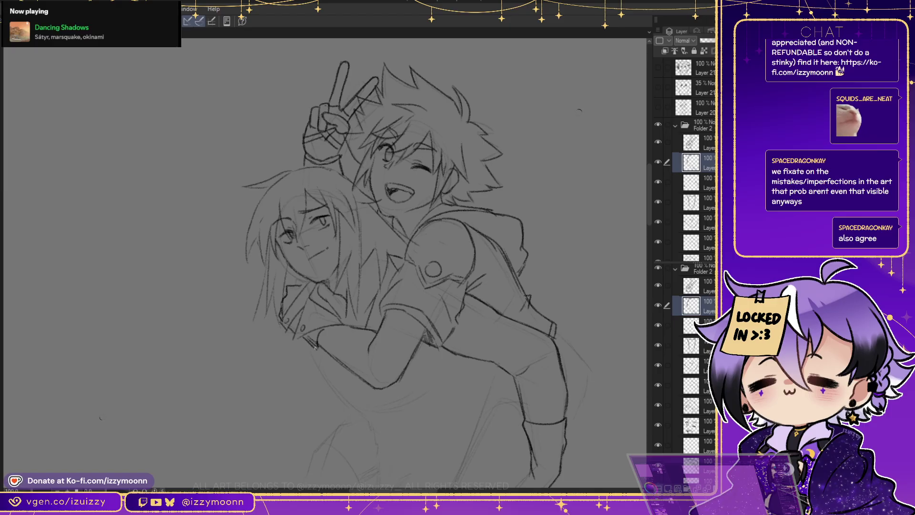
{"action": "mouse_move", "coordinate": [283, 317]}
{"action": "left_mouse_down"}
{"action": "mouse_move", "coordinate": [301, 294]}
{"action": "mouse_move", "coordinate": [295, 289]}
{"action": "mouse_move", "coordinate": [283, 305]}
{"action": "left_mouse_up"}
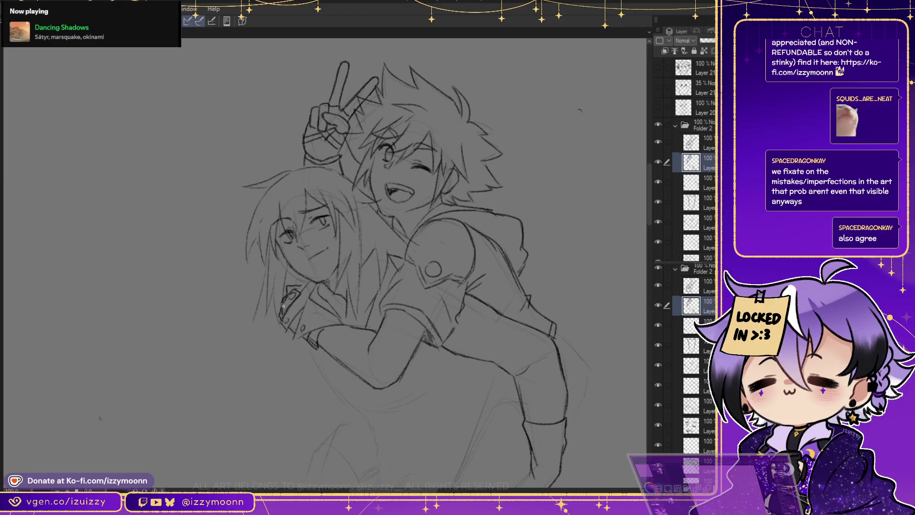
{"action": "mouse_move", "coordinate": [296, 310]}
{"action": "left_mouse_down"}
{"action": "mouse_move", "coordinate": [295, 332]}
{"action": "mouse_move", "coordinate": [294, 320]}
{"action": "left_mouse_up"}
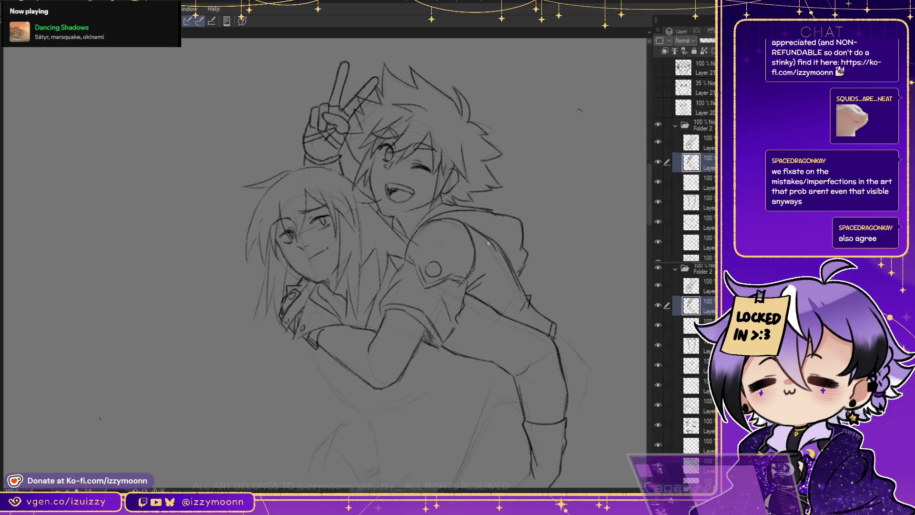
Look through the layer stack for the layer holding the front figure's rough face
{"action": "key", "text": "alt+bracketleft"}
{"action": "key", "text": "alt+bracketleft"}
{"action": "key", "text": "alt+bracketleft"}
{"action": "key", "text": "alt+bracketleft"}
{"action": "key", "text": "alt+bracketleft"}
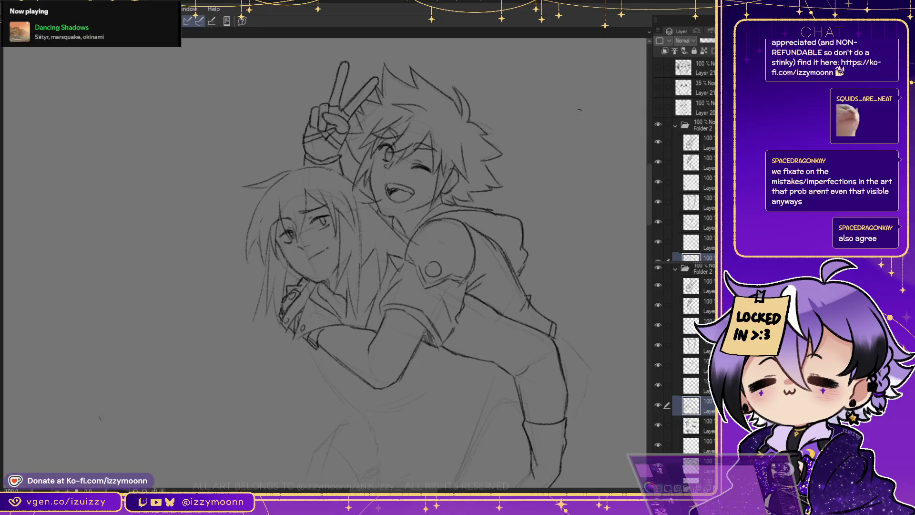
{"action": "key", "text": "ctrl+z"}
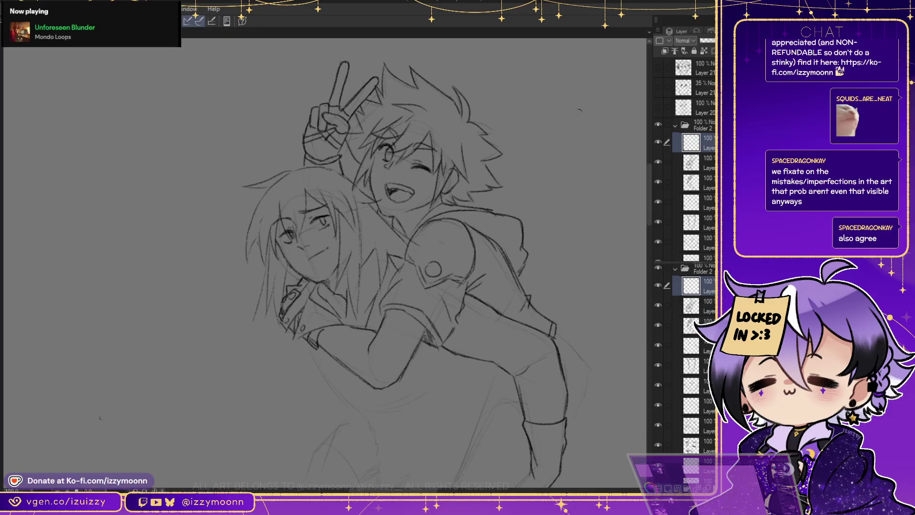
{"action": "key", "text": "ctrl+minus"}
{"action": "key", "text": "ctrl+minus"}
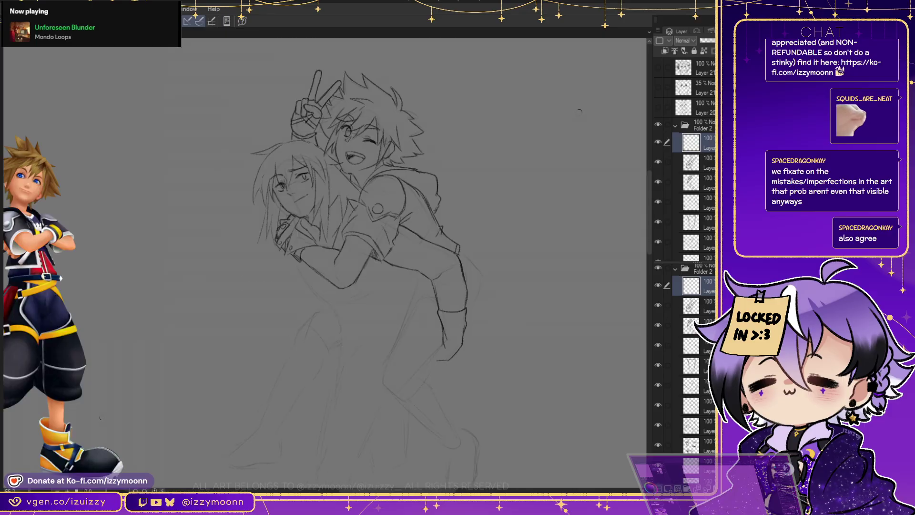
{"action": "key", "text": "alt+bracketleft"}
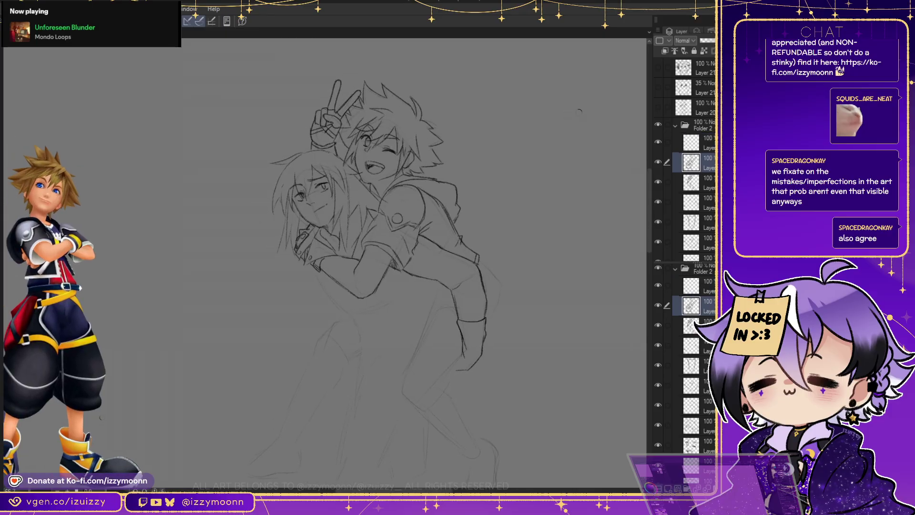
{"action": "scroll", "coordinate": [694, 372], "scroll_direction": "down", "scroll_amount": 5}
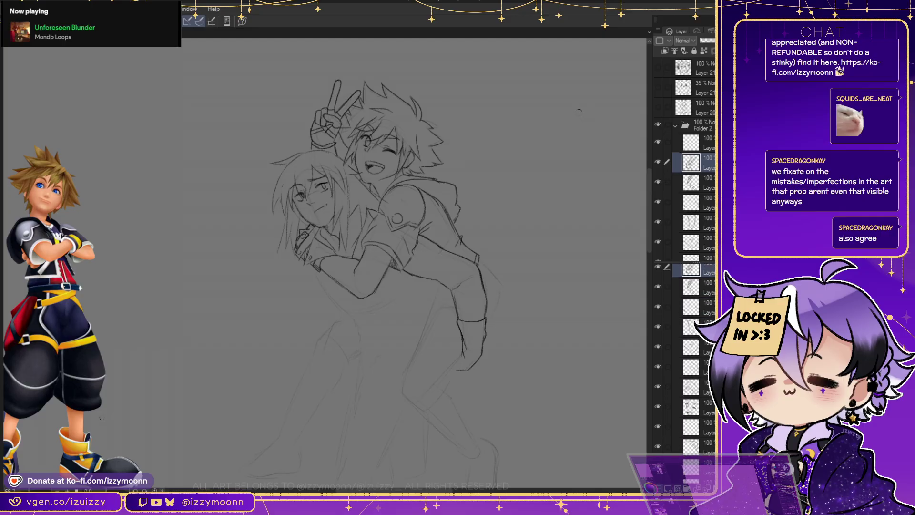
{"action": "key", "text": "alt+bracketleft"}
{"action": "key", "text": "alt+bracketleft"}
{"action": "key", "text": "alt+bracketleft"}
{"action": "key", "text": "alt+bracketleft"}
{"action": "key", "text": "alt+bracketleft"}
{"action": "key", "text": "alt+bracketleft"}
{"action": "key", "text": "alt+bracketleft"}
{"action": "key", "text": "alt+bracketleft"}
{"action": "key", "text": "alt+bracketleft"}
{"action": "key", "text": "alt+bracketleft"}
{"action": "key", "text": "alt+bracketleft"}
{"action": "key", "text": "alt+bracketleft"}
{"action": "key", "text": "alt+bracketleft"}
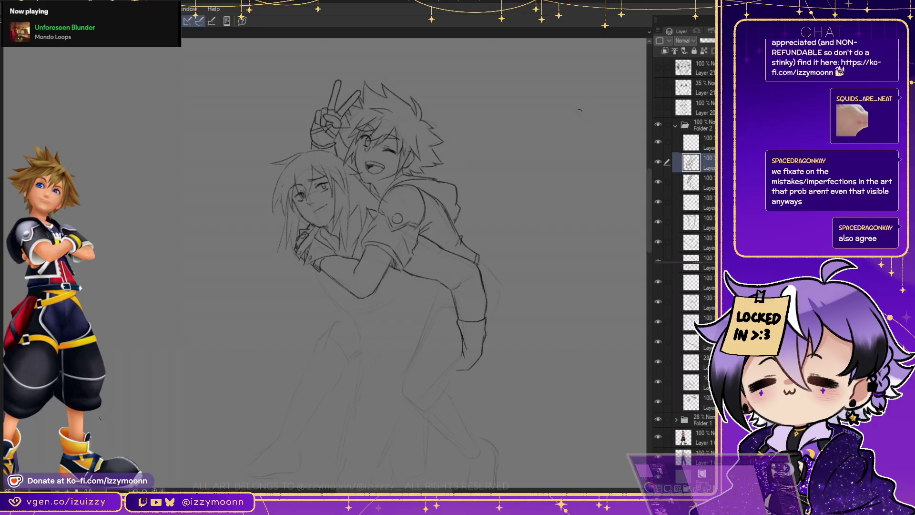
Fade the front figure's rough face layer to 54% opacity and add a new layer above it
{"action": "key", "text": "ctrl+plus"}
{"action": "key", "text": "ctrl+plus"}
{"action": "left_click_drag", "start_coordinate": [324, 214], "coordinate": [377, 337]}
{"action": "left_click", "coordinate": [709, 41]}
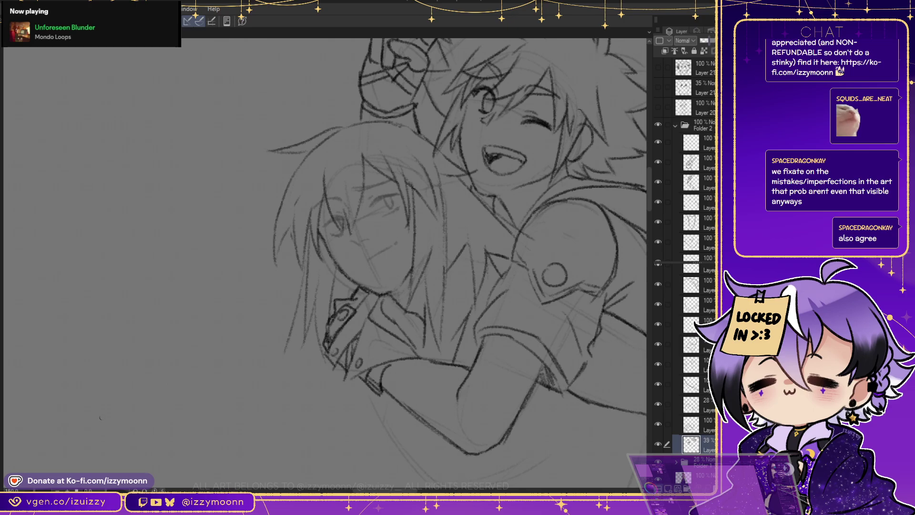
{"action": "key", "text": "ctrl+shift+n"}
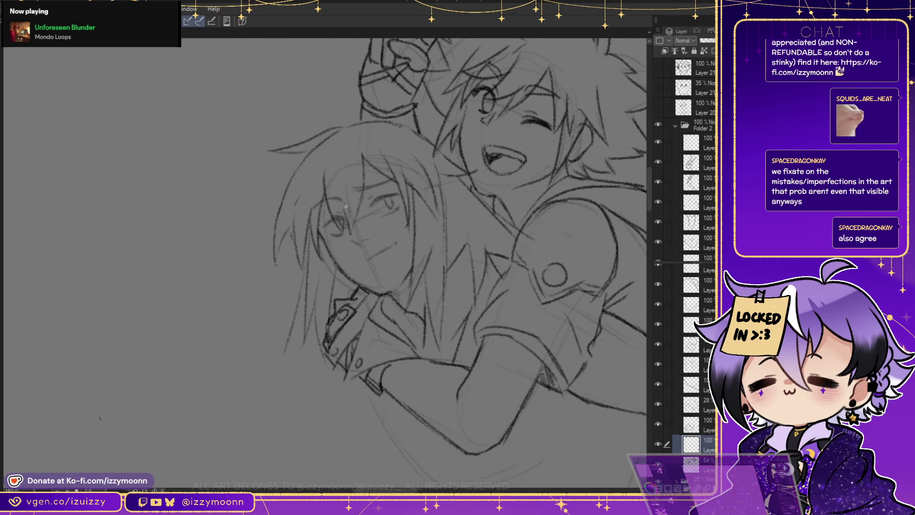
Redraw the front figure's eyes, nose and slightly smiling mouth over the faded rough face
{"action": "mouse_move", "coordinate": [320, 225]}
{"action": "left_mouse_down"}
{"action": "mouse_move", "coordinate": [338, 216]}
{"action": "mouse_move", "coordinate": [345, 226]}
{"action": "mouse_move", "coordinate": [342, 218]}
{"action": "mouse_move", "coordinate": [328, 234]}
{"action": "mouse_move", "coordinate": [346, 229]}
{"action": "left_mouse_up"}
{"action": "mouse_move", "coordinate": [385, 199]}
{"action": "left_mouse_down"}
{"action": "mouse_move", "coordinate": [377, 203]}
{"action": "mouse_move", "coordinate": [403, 190]}
{"action": "mouse_move", "coordinate": [390, 206]}
{"action": "left_mouse_up"}
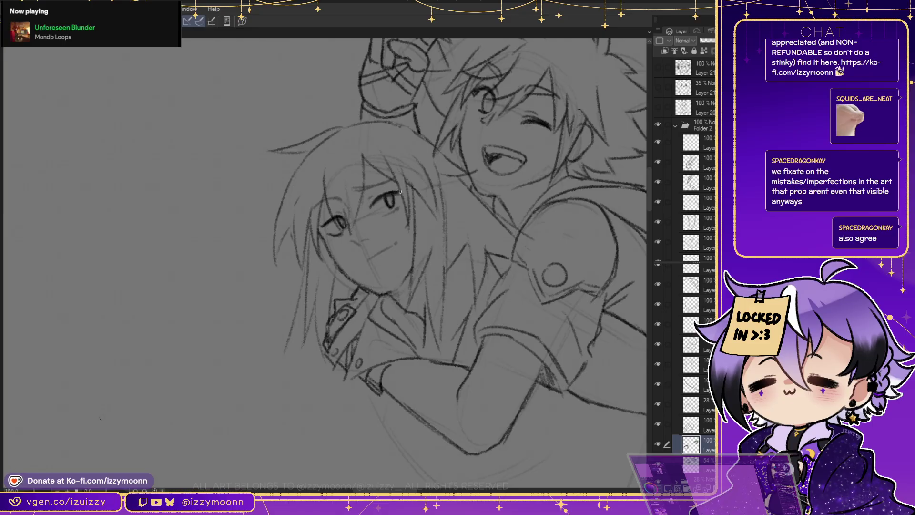
{"action": "mouse_move", "coordinate": [389, 211]}
{"action": "left_mouse_down"}
{"action": "mouse_move", "coordinate": [398, 214]}
{"action": "mouse_move", "coordinate": [353, 232]}
{"action": "mouse_move", "coordinate": [355, 244]}
{"action": "left_mouse_up"}
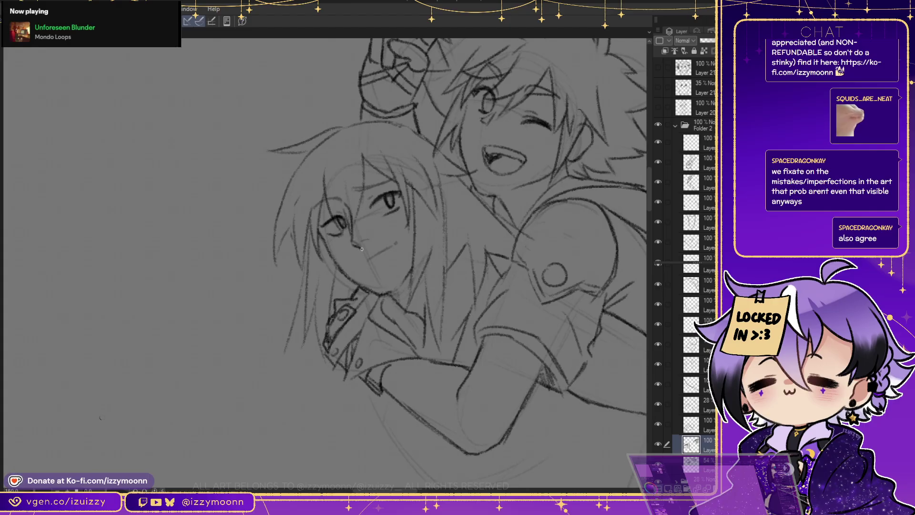
{"action": "left_click_drag", "start_coordinate": [369, 242], "coordinate": [369, 244]}
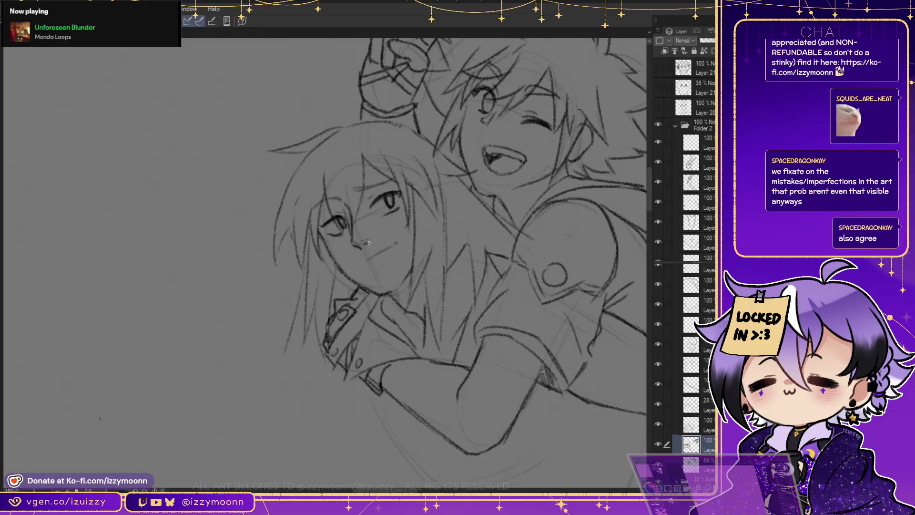
{"action": "key", "text": "e"}
{"action": "key", "text": "p"}
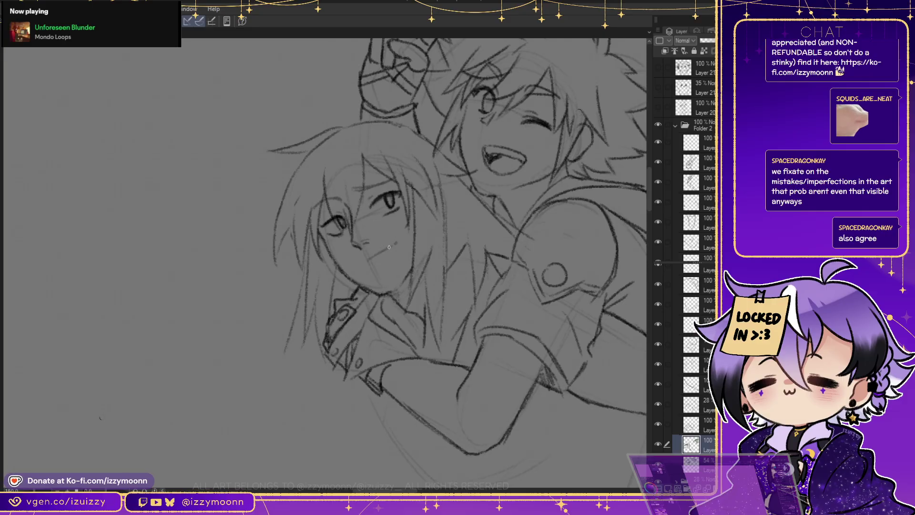
{"action": "left_click_drag", "start_coordinate": [370, 256], "coordinate": [394, 246]}
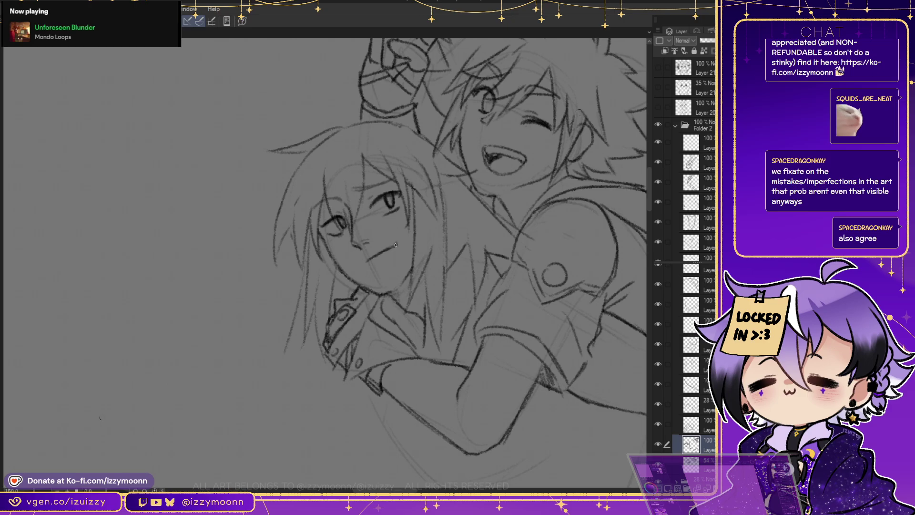
Draw both of the front figure's eyebrows and clean up the eyebrow and eyelid lines with the eraser
{"action": "mouse_move", "coordinate": [382, 181]}
{"action": "left_mouse_down"}
{"action": "mouse_move", "coordinate": [308, 204]}
{"action": "mouse_move", "coordinate": [326, 199]}
{"action": "left_mouse_up"}
{"action": "key", "text": "e"}
{"action": "key", "text": "p"}
{"action": "key", "text": "e"}
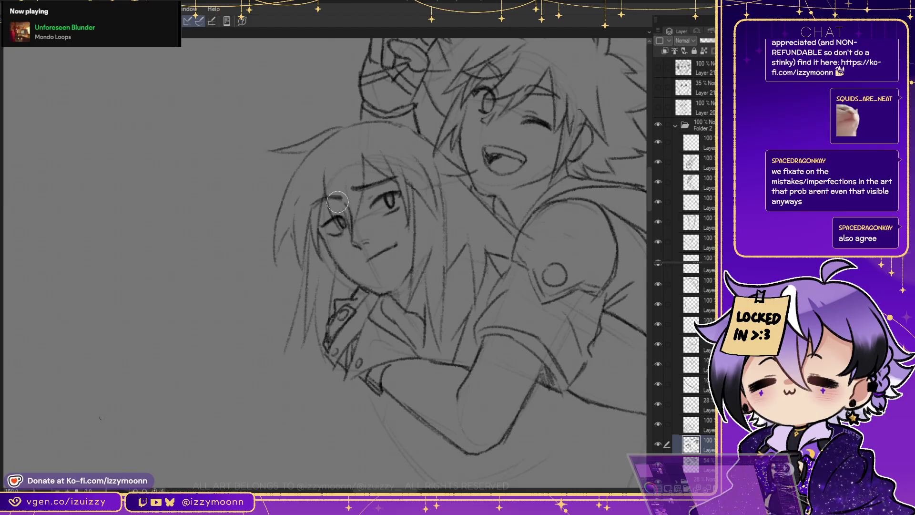
{"action": "left_click_drag", "start_coordinate": [358, 185], "coordinate": [394, 204]}
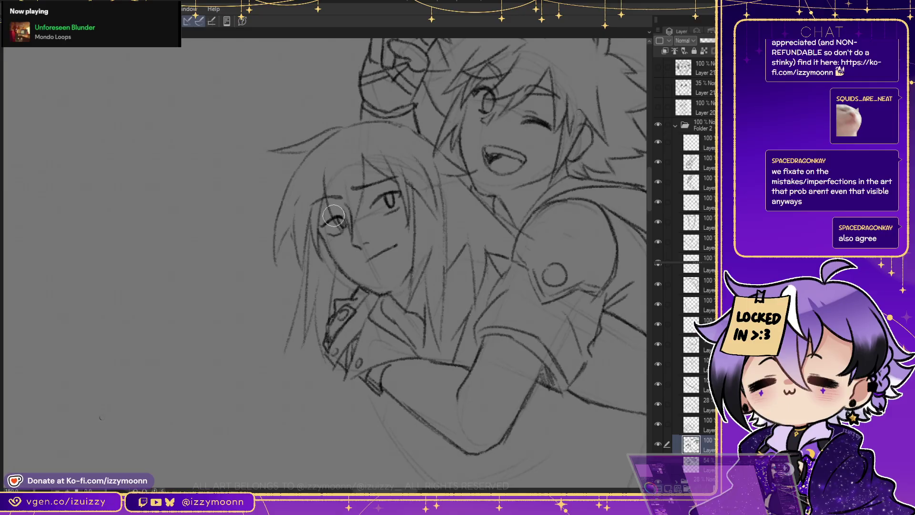
{"action": "left_click_drag", "start_coordinate": [346, 221], "coordinate": [331, 219]}
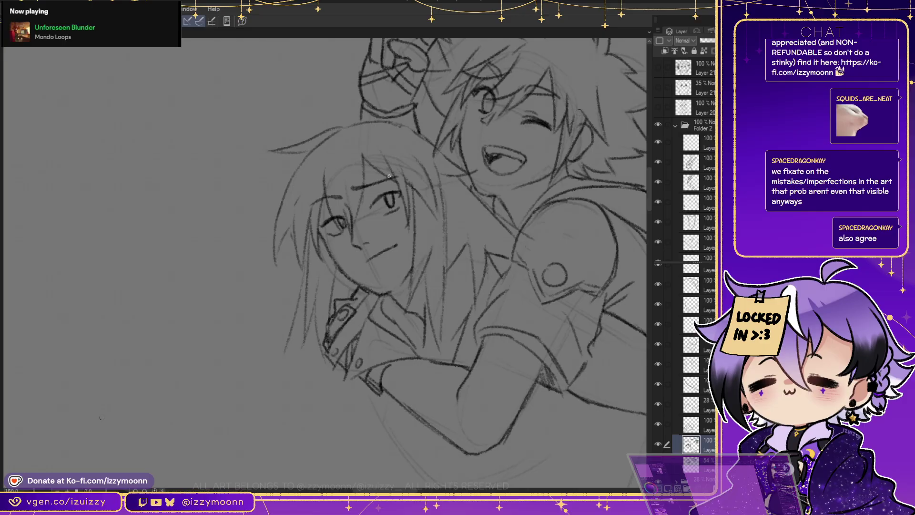
Select the front figure's eye nearest the rear figure, shift it slightly toward the nose and clear the selection
{"action": "mouse_move", "coordinate": [370, 190]}
{"action": "left_mouse_down"}
{"action": "mouse_move", "coordinate": [412, 208]}
{"action": "mouse_move", "coordinate": [398, 182]}
{"action": "left_mouse_up"}
{"action": "key", "text": "ctrl+t"}
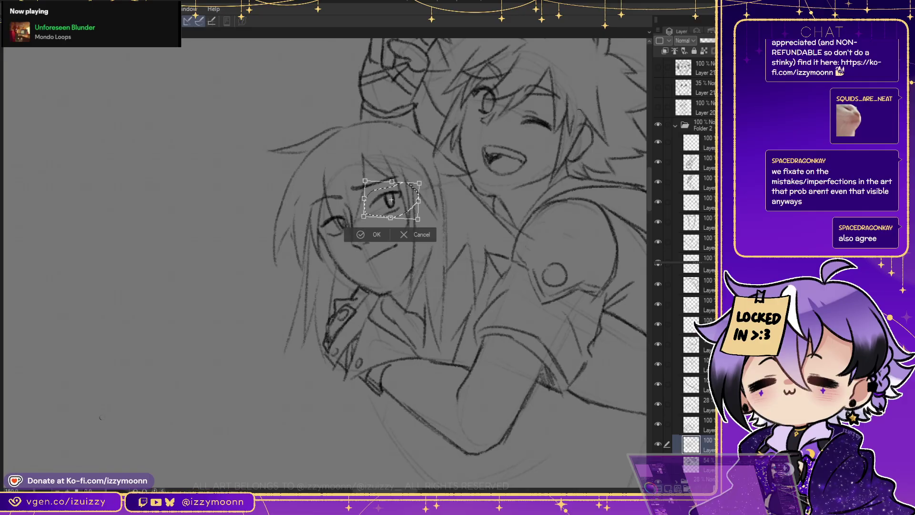
{"action": "key", "text": "Return"}
{"action": "key", "text": "ctrl+d"}
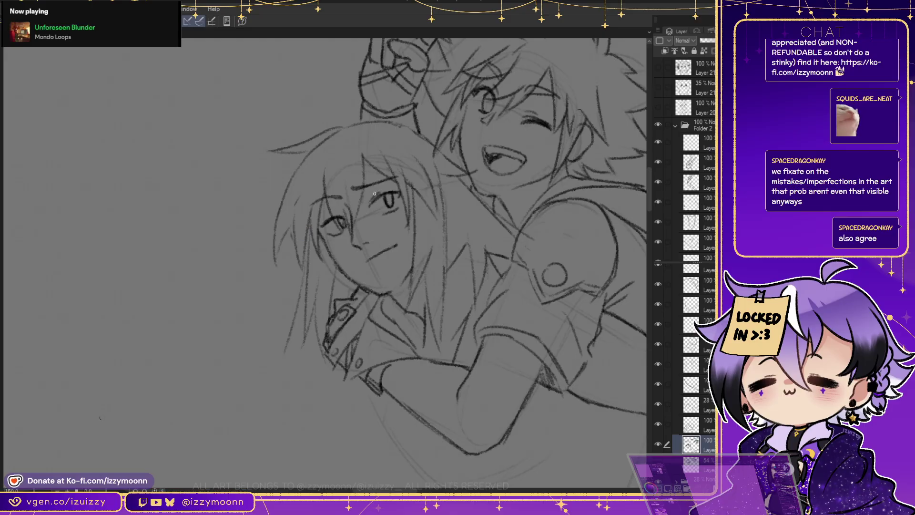
Erase and redraw the front figure's smile, and draw a jagged edge along the collar below the chin
{"action": "key", "text": "e"}
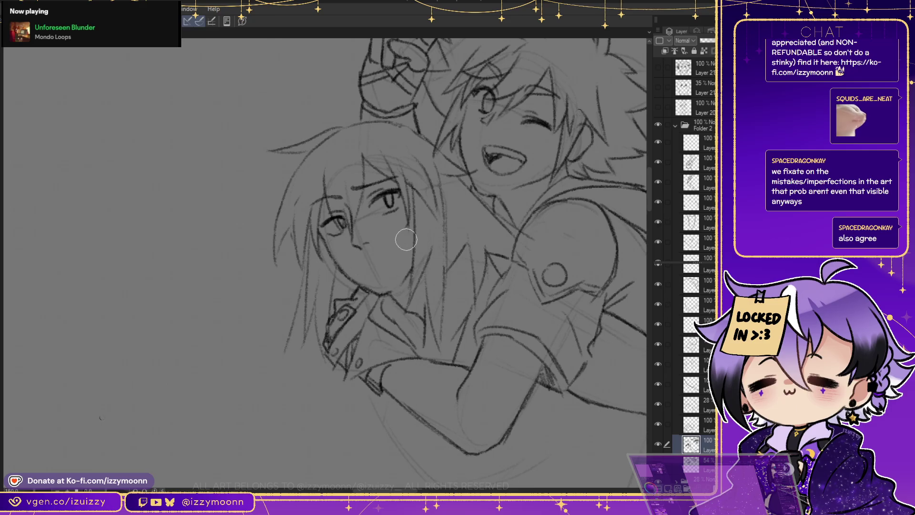
{"action": "mouse_move", "coordinate": [393, 253]}
{"action": "left_mouse_down"}
{"action": "mouse_move", "coordinate": [379, 255]}
{"action": "mouse_move", "coordinate": [397, 244]}
{"action": "mouse_move", "coordinate": [376, 257]}
{"action": "mouse_move", "coordinate": [390, 252]}
{"action": "left_mouse_up"}
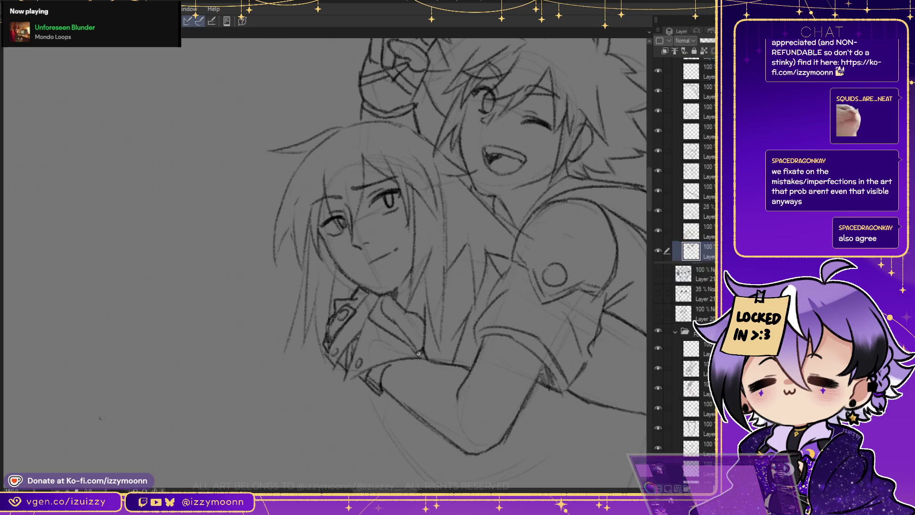
{"action": "left_click_drag", "start_coordinate": [427, 305], "coordinate": [421, 351]}
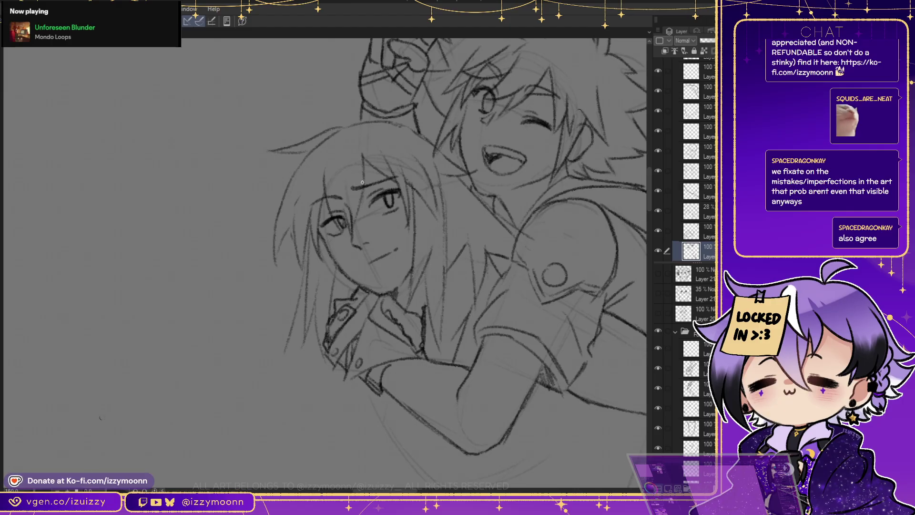
Erase and redraw the front figure's eyebrows, with the far one arched higher and the near one thicker
{"action": "left_click_drag", "start_coordinate": [355, 181], "coordinate": [387, 176]}
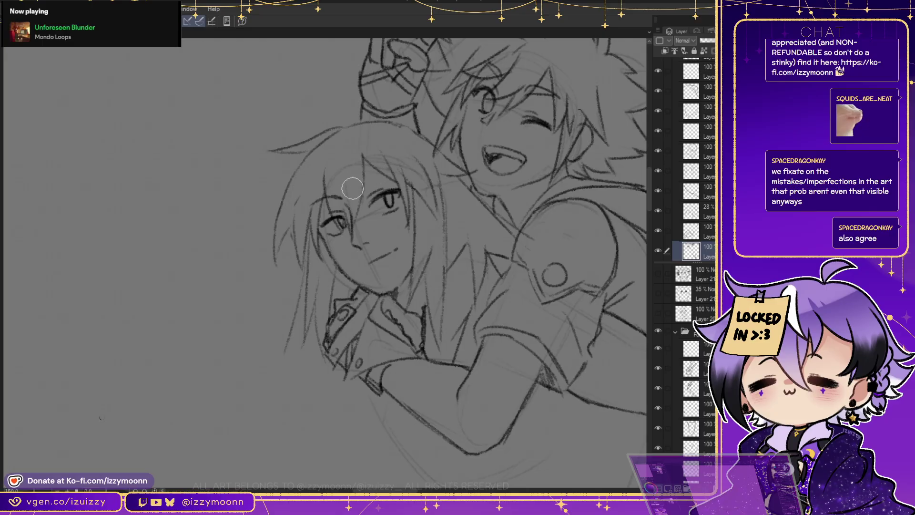
{"action": "left_click_drag", "start_coordinate": [368, 183], "coordinate": [368, 179]}
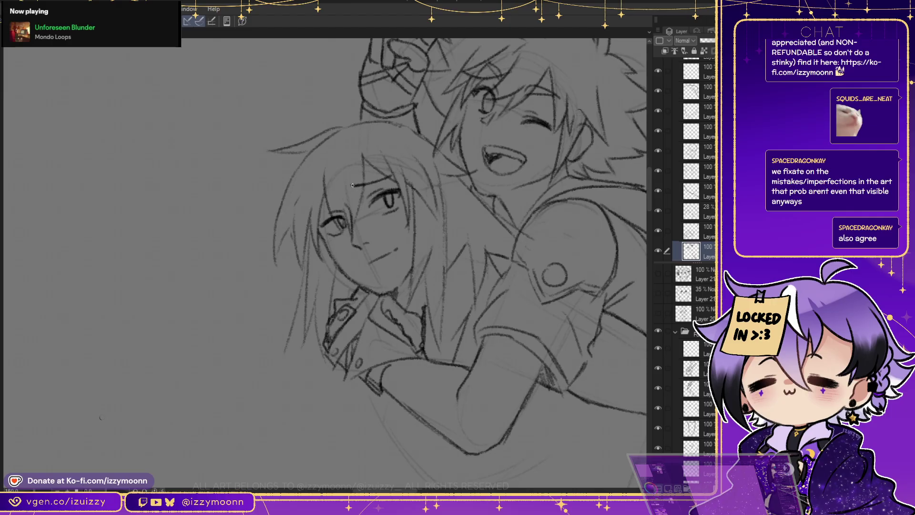
{"action": "left_click_drag", "start_coordinate": [394, 212], "coordinate": [397, 219]}
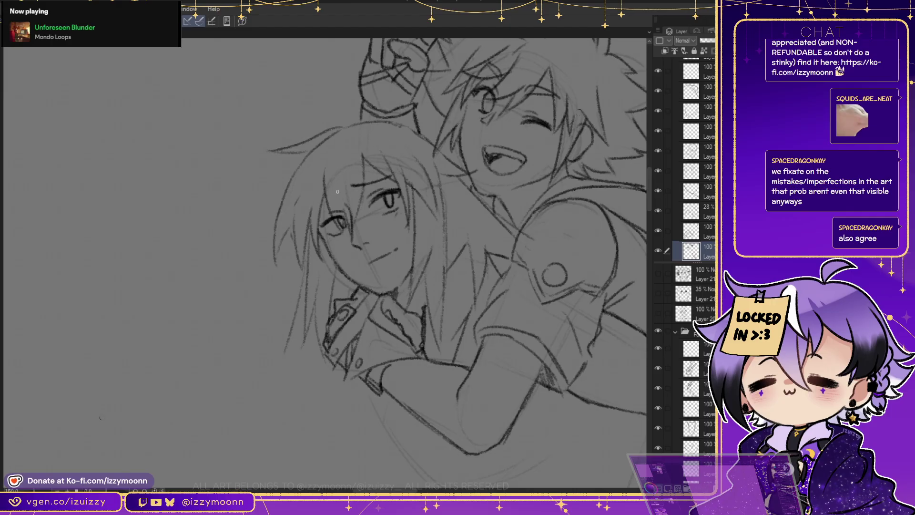
{"action": "left_click_drag", "start_coordinate": [313, 202], "coordinate": [329, 195]}
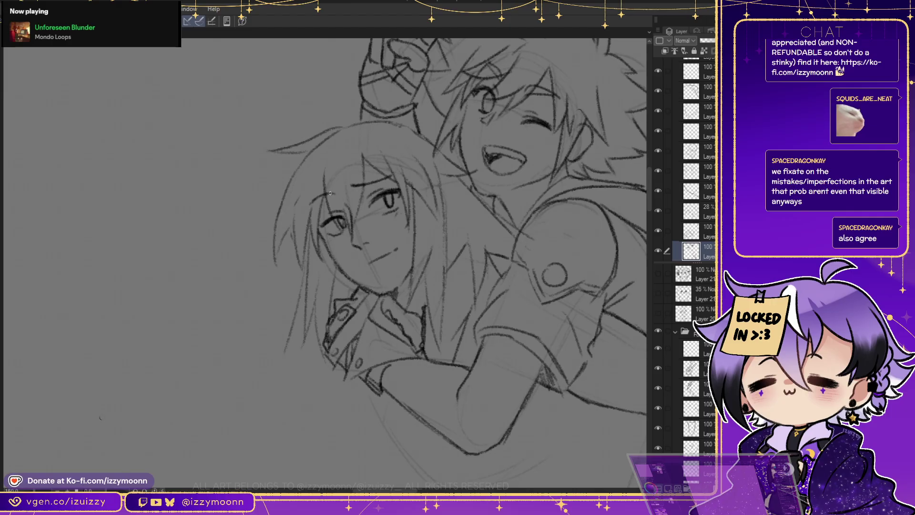
{"action": "left_click_drag", "start_coordinate": [351, 186], "coordinate": [383, 176]}
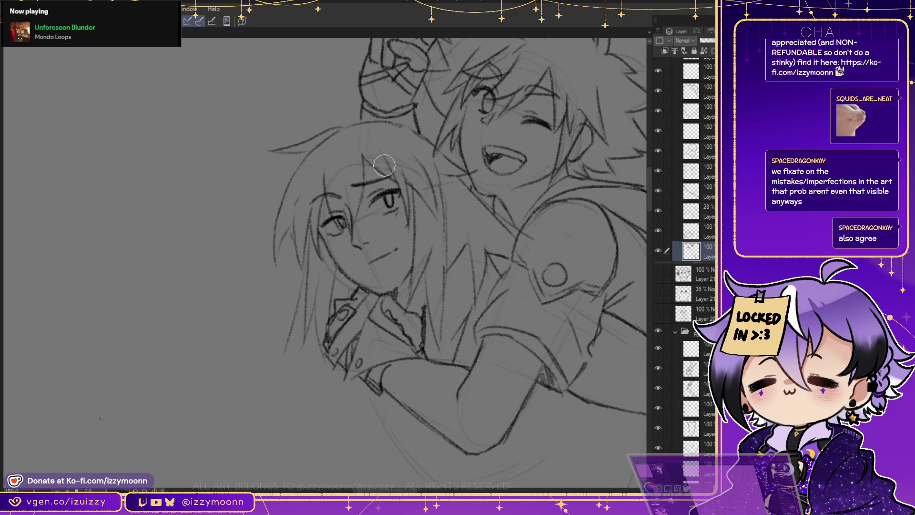
Rework the front figure's mouth line into a cleaner slanted smile with an upturned corner
{"action": "left_click_drag", "start_coordinate": [376, 258], "coordinate": [395, 255]}
{"action": "key", "text": "ctrl+z"}
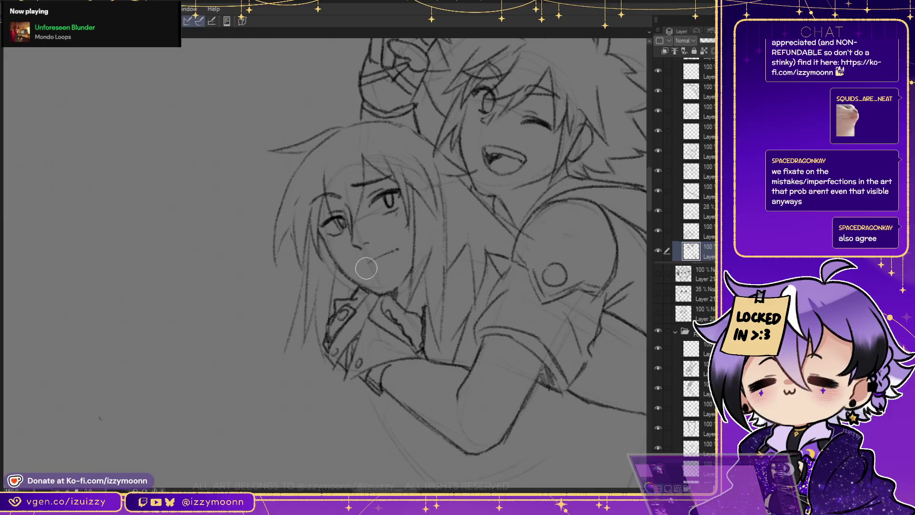
{"action": "left_click_drag", "start_coordinate": [385, 253], "coordinate": [399, 250]}
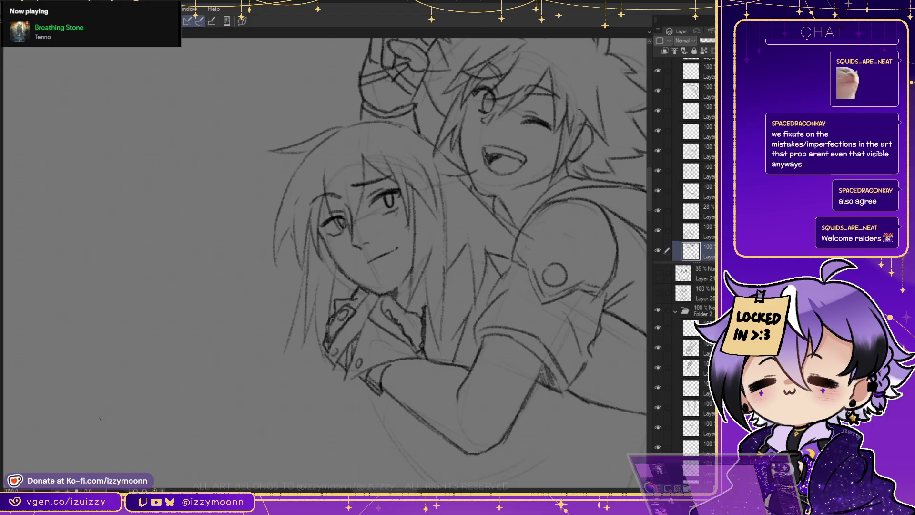
Merge the 28% opacity sketch layer in Folder 2 with the layer directly below it
{"action": "left_click", "coordinate": [691, 428]}
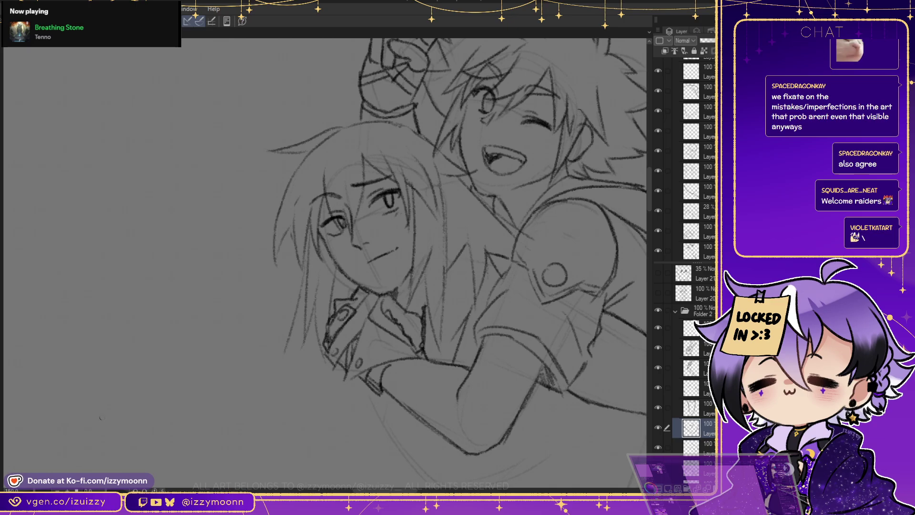
{"action": "key", "text": "alt+bracketright"}
{"action": "key", "text": "alt+bracketright"}
{"action": "key", "text": "alt+bracketright"}
{"action": "key", "text": "alt+bracketright"}
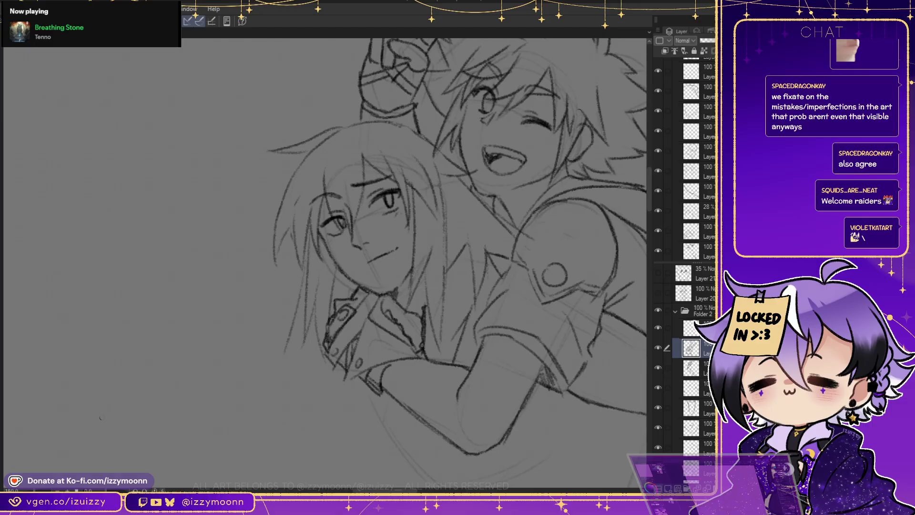
{"action": "key", "text": "ctrl+minus"}
{"action": "key", "text": "ctrl+minus"}
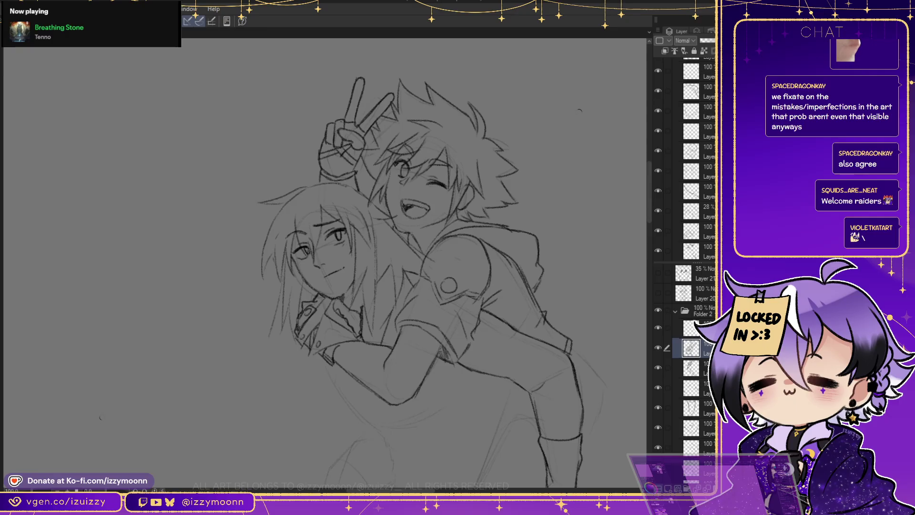
{"action": "scroll", "coordinate": [694, 362], "scroll_direction": "down", "scroll_amount": 10}
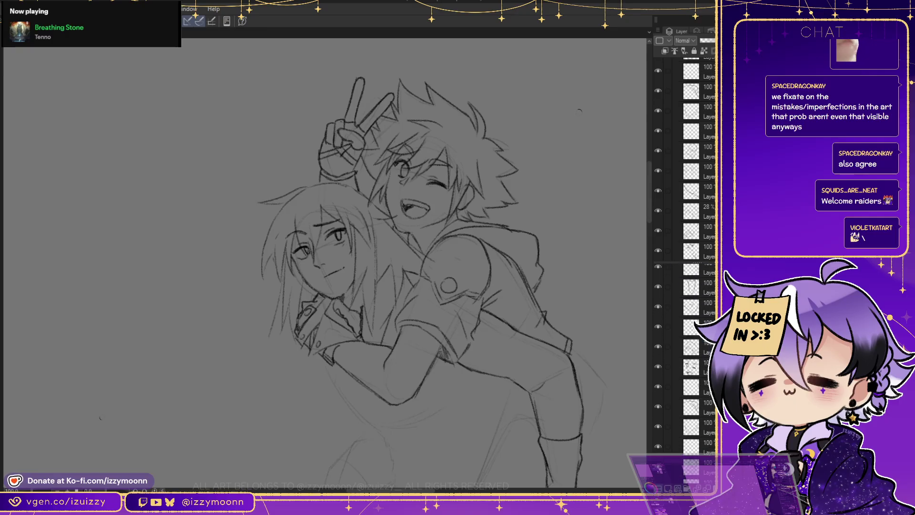
{"action": "scroll", "coordinate": [694, 362], "scroll_direction": "down", "scroll_amount": 1}
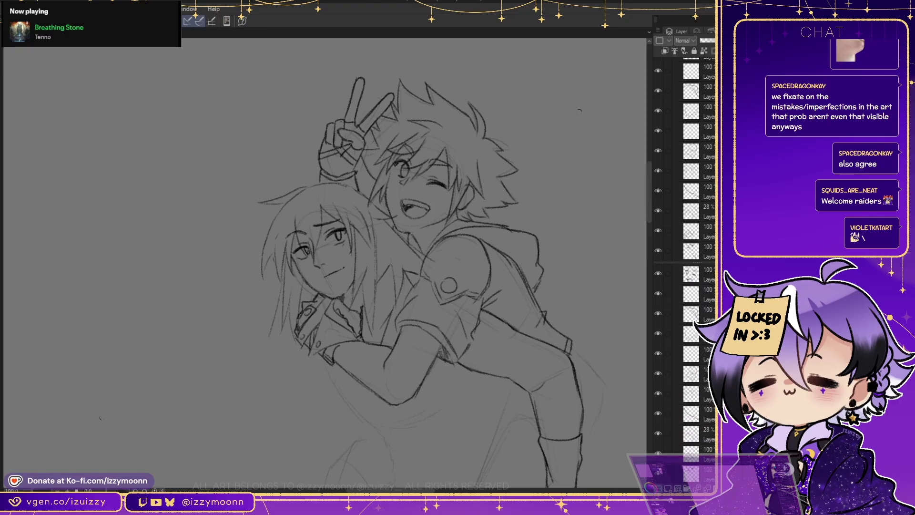
{"action": "left_click", "coordinate": [694, 433]}
{"action": "left_click", "coordinate": [694, 353]}
{"action": "scroll", "coordinate": [694, 353], "scroll_direction": "down", "scroll_amount": 2}
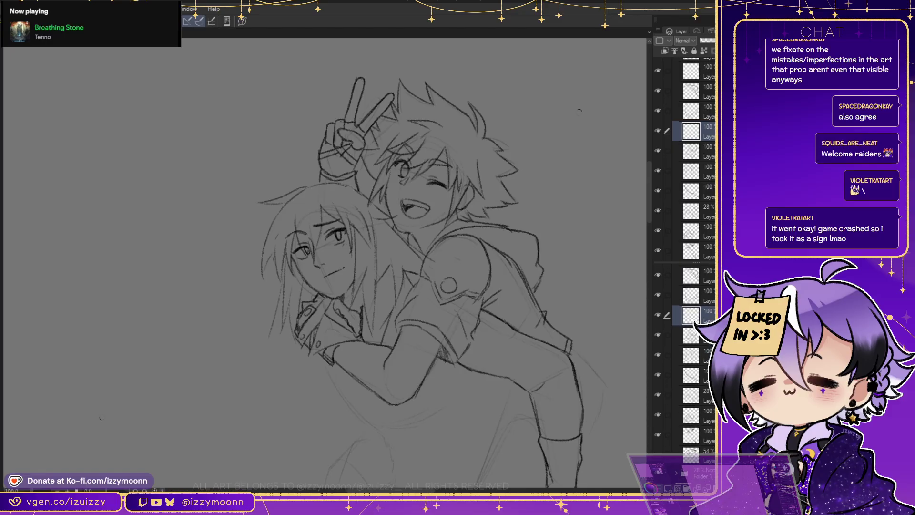
{"action": "left_click", "coordinate": [694, 396]}
{"action": "left_click", "coordinate": [694, 355]}
{"action": "left_click", "coordinate": [694, 395]}
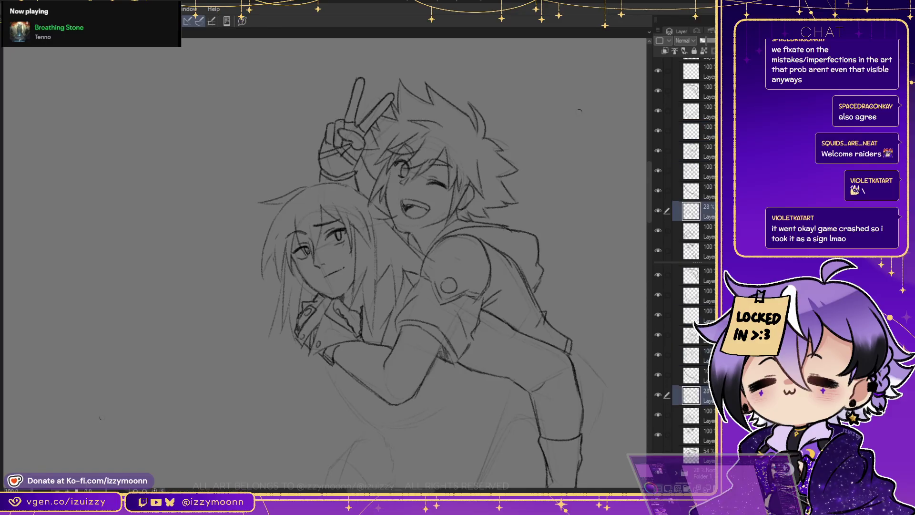
{"action": "key", "text": "ctrl+e"}
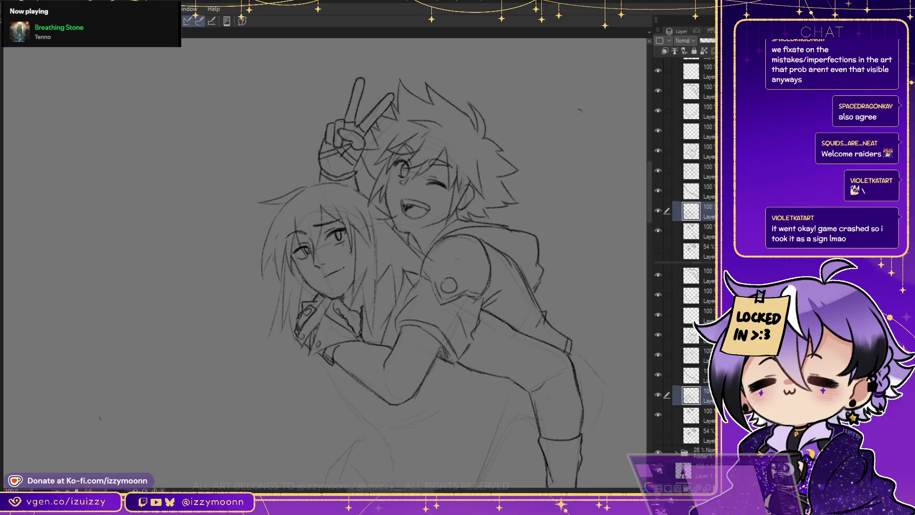
Redraw the outer hair strands on the far side of the front figure's face with darker, pointed ends and erase stray rough lines
{"action": "left_click", "coordinate": [313, 184], "text": "ctrl+shift"}
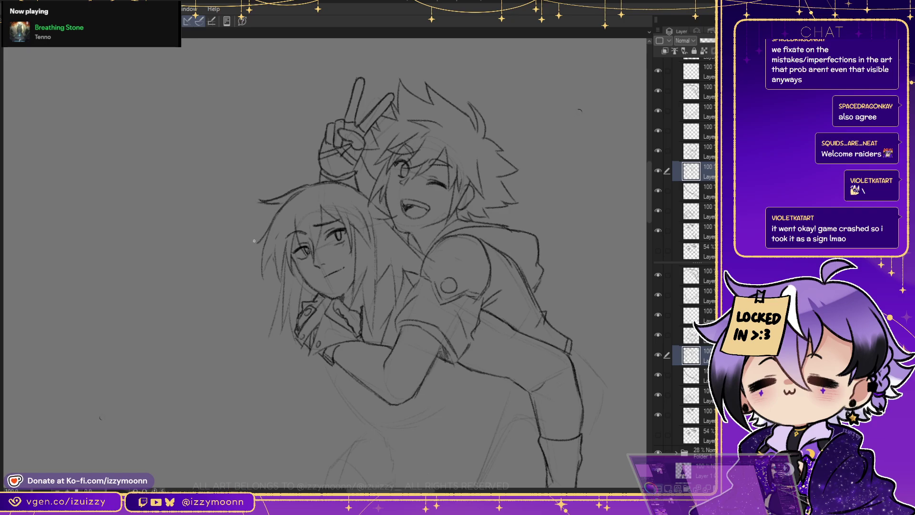
{"action": "left_click_drag", "start_coordinate": [262, 242], "coordinate": [265, 284]}
{"action": "key", "text": "e"}
{"action": "left_click_drag", "start_coordinate": [277, 238], "coordinate": [269, 279]}
{"action": "key", "text": "p"}
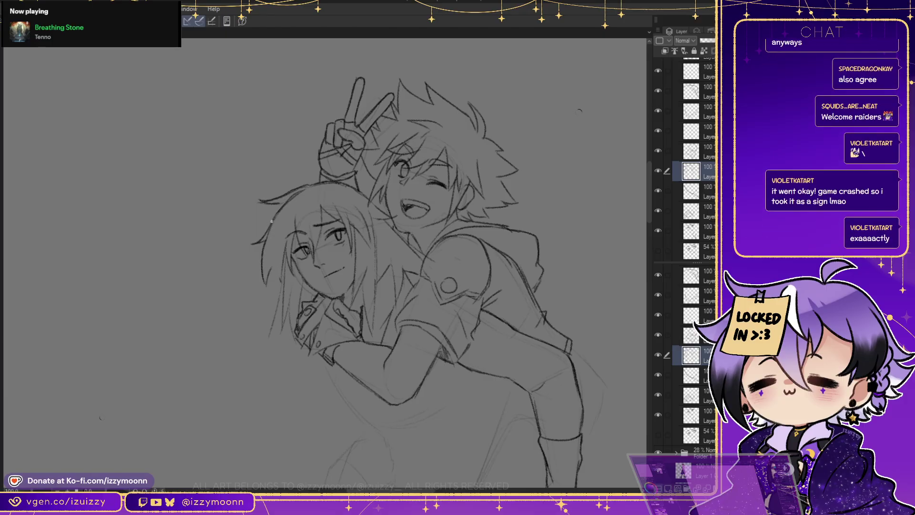
{"action": "key", "text": "e"}
{"action": "mouse_move", "coordinate": [272, 280]}
{"action": "left_mouse_down"}
{"action": "mouse_move", "coordinate": [269, 266]}
{"action": "mouse_move", "coordinate": [283, 287]}
{"action": "mouse_move", "coordinate": [284, 249]}
{"action": "left_mouse_up"}
Draw pointed hair strands beside the front figure's jaw and neck on the side nearest the rear figure
{"action": "key", "text": "p"}
{"action": "left_click_drag", "start_coordinate": [364, 270], "coordinate": [350, 305]}
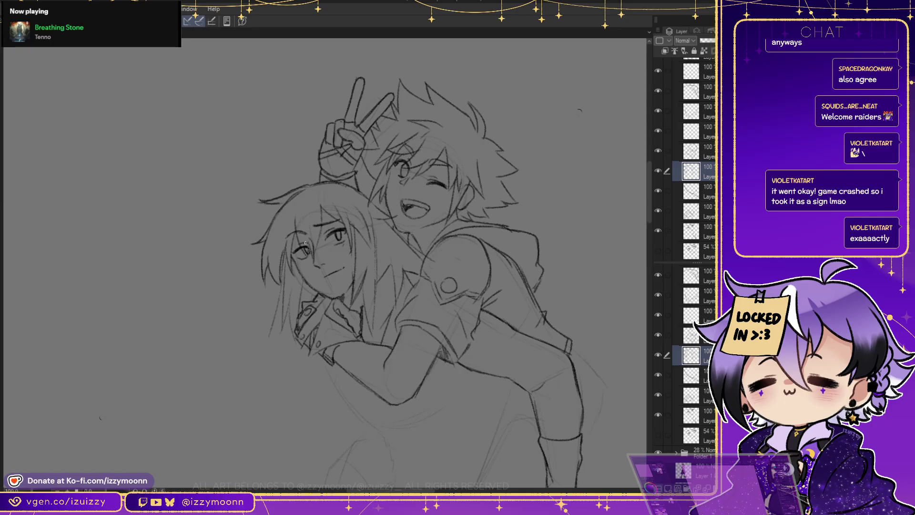
{"action": "left_click_drag", "start_coordinate": [365, 285], "coordinate": [374, 317]}
{"action": "left_click_drag", "start_coordinate": [378, 247], "coordinate": [381, 274]}
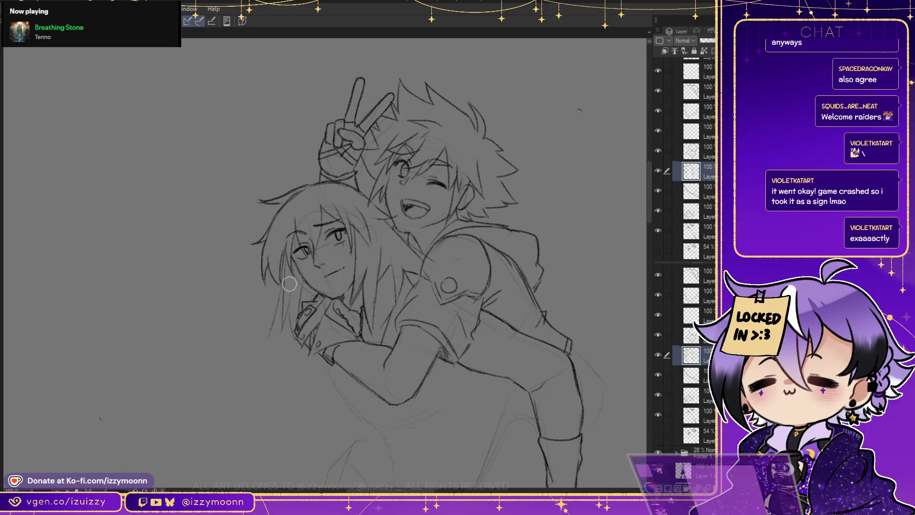
Draw long pointed hair strands hanging past the front figure's collar, and thicken the strands beside the rear figure's sleeve
{"action": "mouse_move", "coordinate": [280, 314]}
{"action": "left_mouse_down"}
{"action": "mouse_move", "coordinate": [282, 286]}
{"action": "mouse_move", "coordinate": [278, 337]}
{"action": "left_mouse_up"}
{"action": "mouse_move", "coordinate": [291, 290]}
{"action": "left_mouse_down"}
{"action": "mouse_move", "coordinate": [290, 344]}
{"action": "mouse_move", "coordinate": [299, 316]}
{"action": "left_mouse_up"}
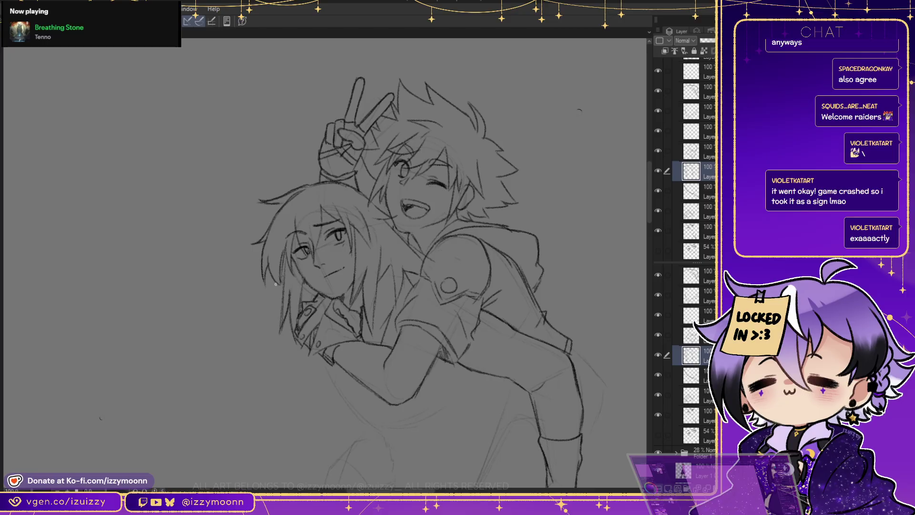
{"action": "mouse_move", "coordinate": [277, 280]}
{"action": "left_mouse_down"}
{"action": "mouse_move", "coordinate": [263, 357]}
{"action": "mouse_move", "coordinate": [271, 360]}
{"action": "mouse_move", "coordinate": [282, 338]}
{"action": "mouse_move", "coordinate": [296, 388]}
{"action": "left_mouse_up"}
{"action": "mouse_move", "coordinate": [291, 336]}
{"action": "left_mouse_down"}
{"action": "mouse_move", "coordinate": [303, 390]}
{"action": "mouse_move", "coordinate": [307, 381]}
{"action": "left_mouse_up"}
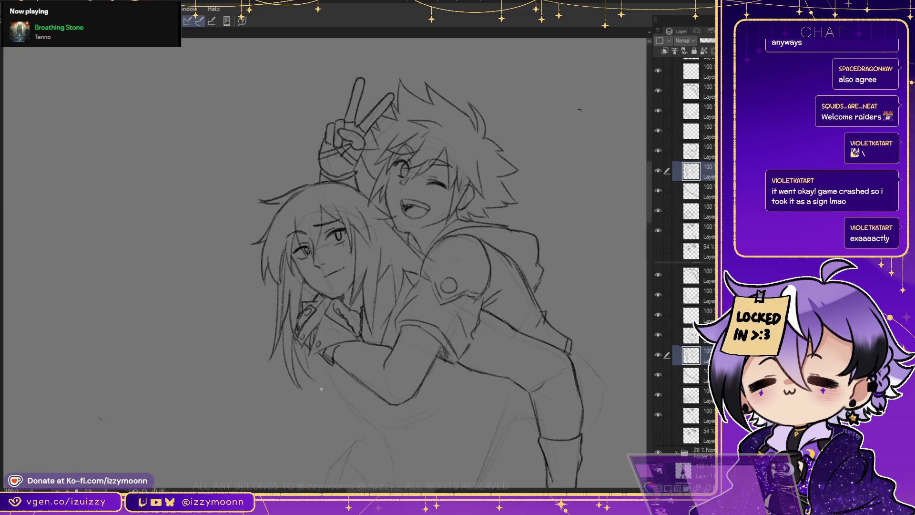
{"action": "left_click_drag", "start_coordinate": [395, 238], "coordinate": [390, 303]}
{"action": "left_click_drag", "start_coordinate": [403, 257], "coordinate": [394, 303]}
{"action": "left_click_drag", "start_coordinate": [403, 260], "coordinate": [394, 303]}
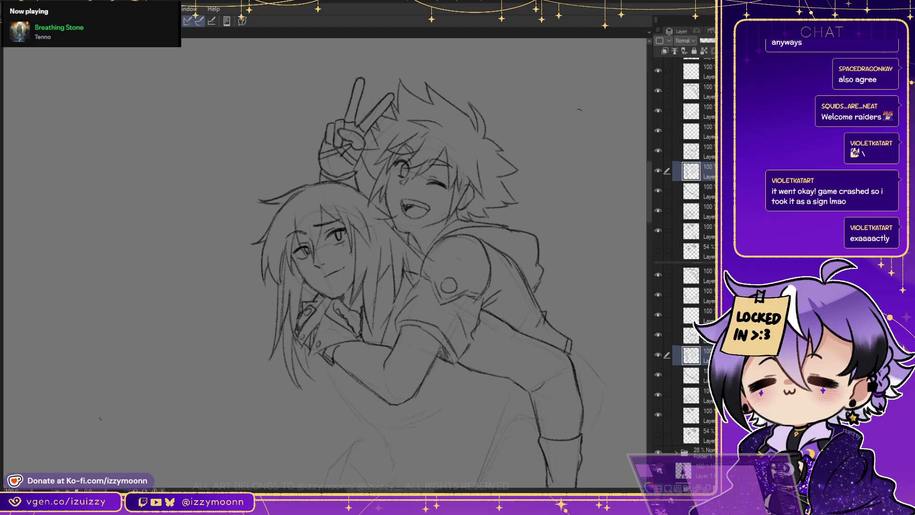
Delete the hidden 54% opacity layer and lower Folder 1's opacity to 17%
{"action": "left_click", "coordinate": [412, 186], "text": "ctrl+shift"}
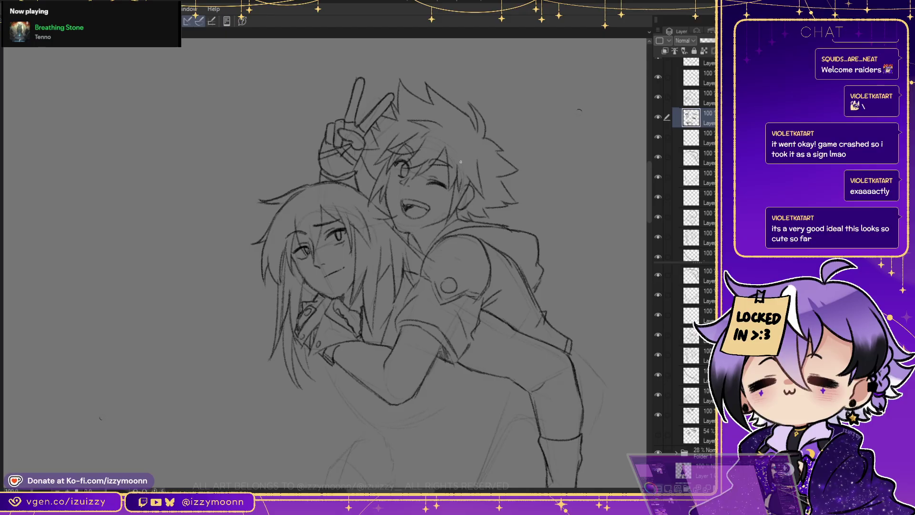
{"action": "left_click", "coordinate": [708, 137]}
{"action": "left_click", "coordinate": [707, 178]}
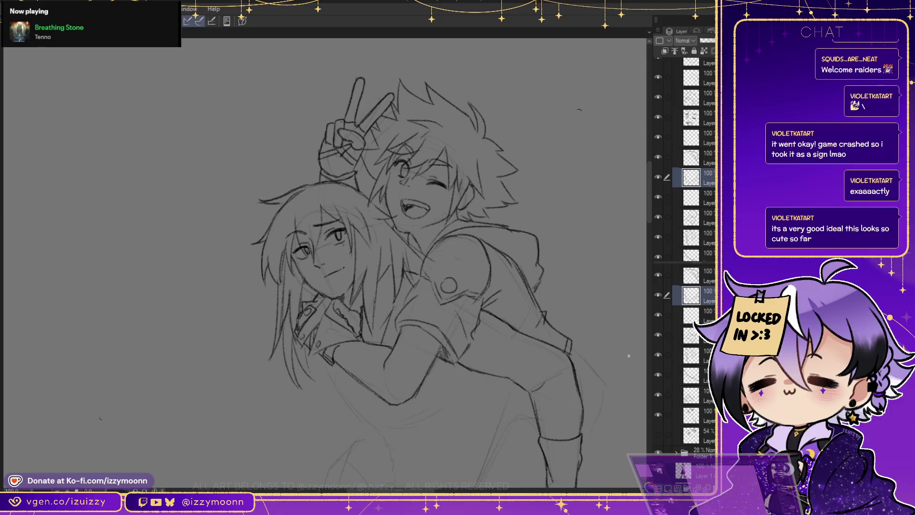
{"action": "left_click_drag", "start_coordinate": [405, 287], "coordinate": [367, 258]}
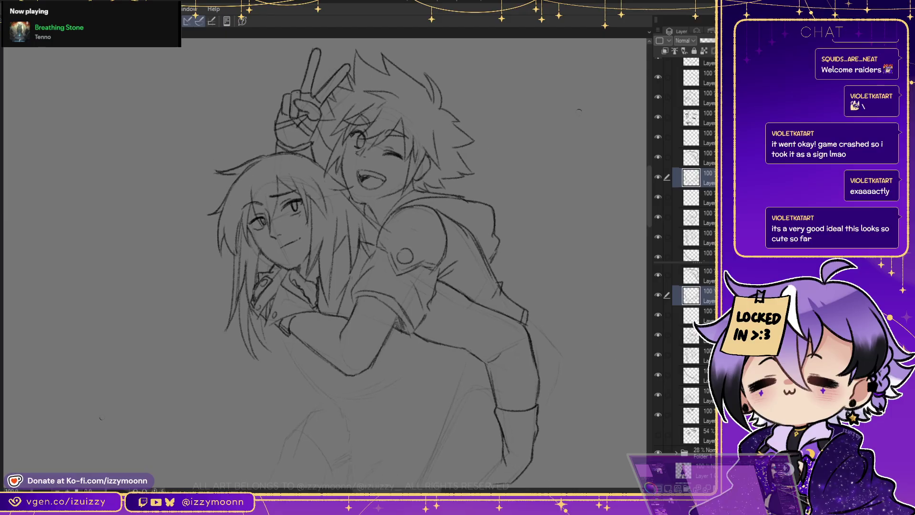
{"action": "left_click", "coordinate": [698, 435]}
{"action": "key", "text": "Delete"}
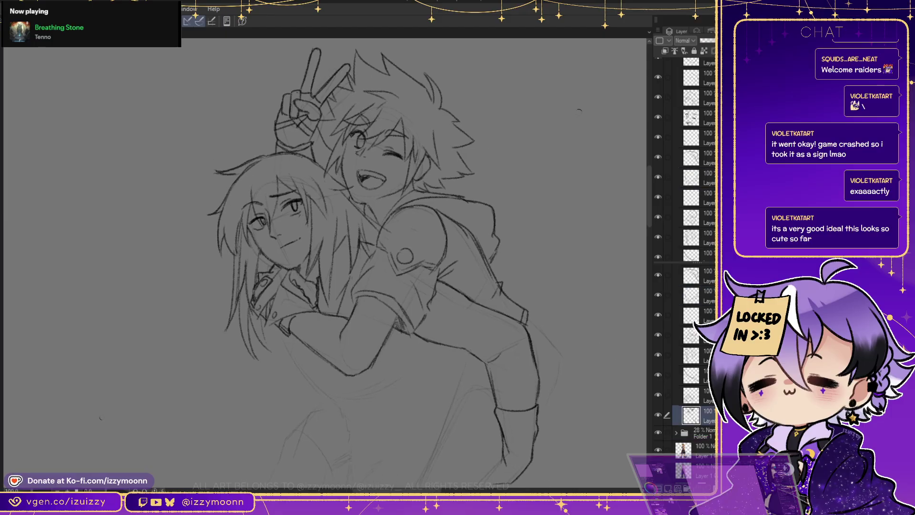
{"action": "left_click_drag", "start_coordinate": [708, 41], "coordinate": [702, 40]}
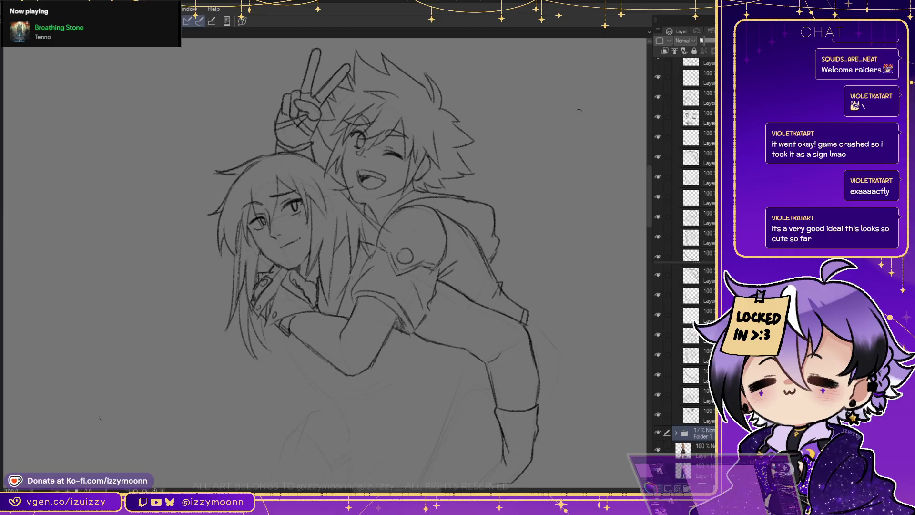
Merge Folder 2's sketch layers into one layer and add a new blank layer above it
{"action": "left_click", "coordinate": [694, 157]}
{"action": "left_click", "coordinate": [694, 276], "text": "ctrl"}
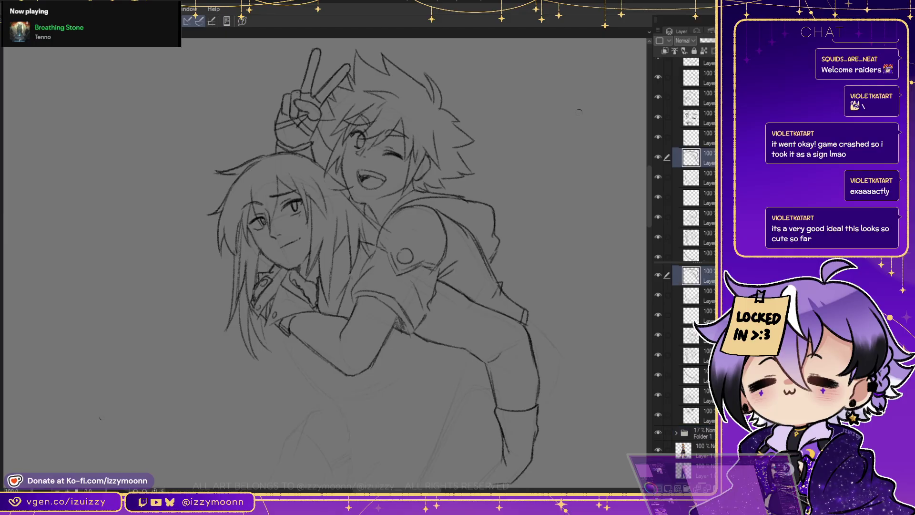
{"action": "scroll", "coordinate": [694, 371], "scroll_direction": "up", "scroll_amount": 5}
{"action": "scroll", "coordinate": [694, 372], "scroll_direction": "up", "scroll_amount": 5}
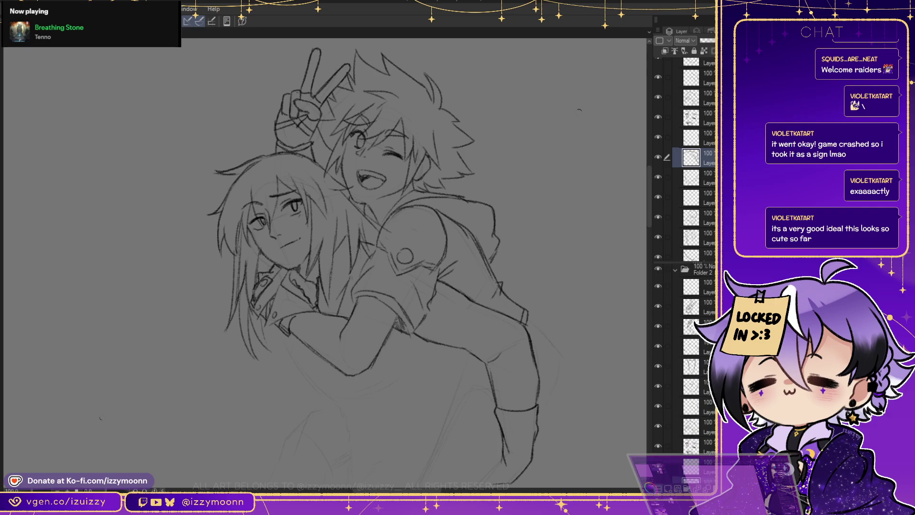
{"action": "scroll", "coordinate": [694, 333], "scroll_direction": "down", "scroll_amount": 5}
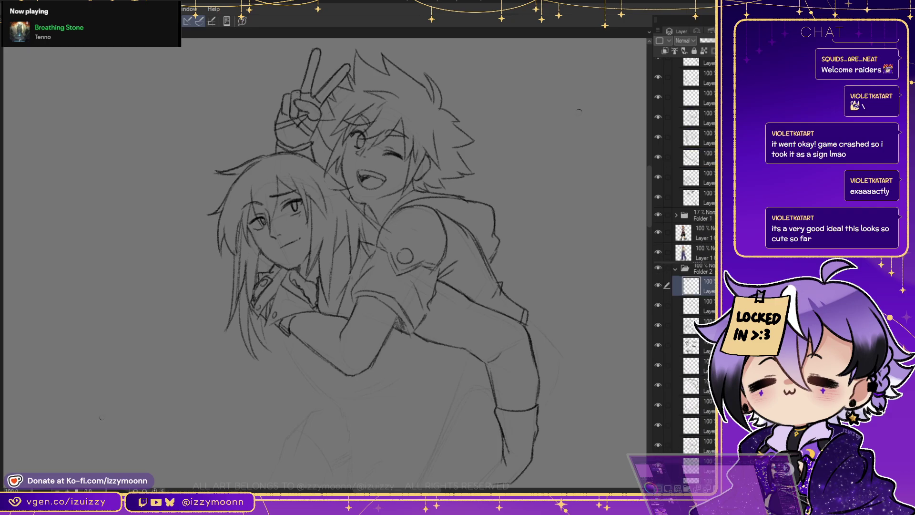
{"action": "scroll", "coordinate": [694, 286], "scroll_direction": "down", "scroll_amount": 5}
{"action": "scroll", "coordinate": [694, 238], "scroll_direction": "up", "scroll_amount": 3}
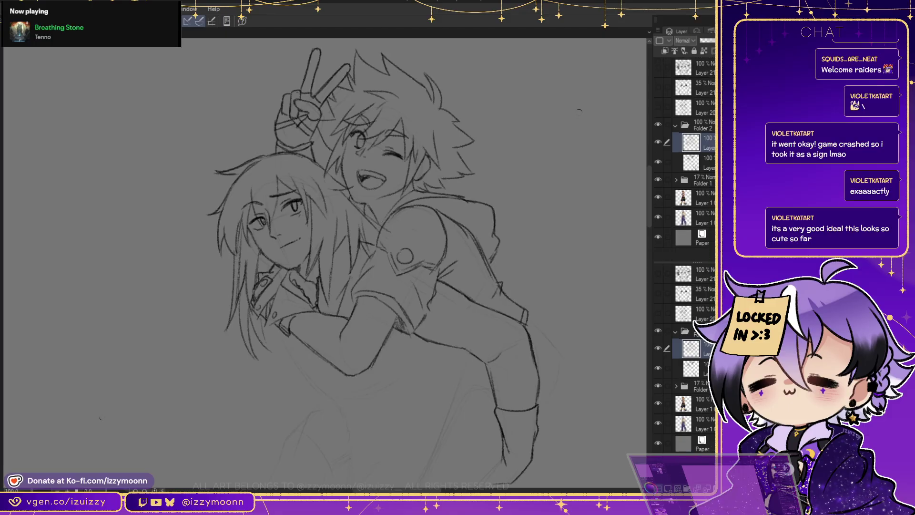
{"action": "key", "text": "ctrl+z"}
{"action": "key", "text": "ctrl+y"}
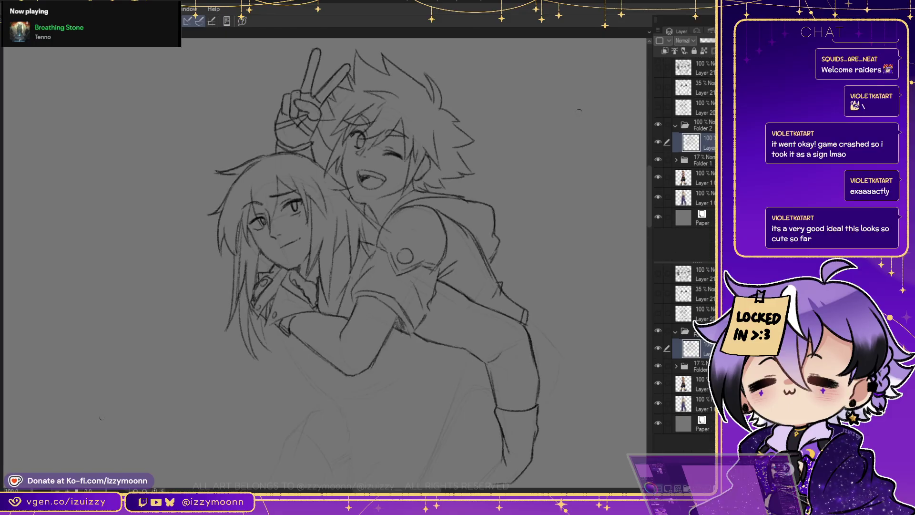
{"action": "key", "text": "ctrl+y"}
Draw the front figure's chest contour below the hugging arm and the near-vertical front edge of the open jacket beneath it
{"action": "left_click_drag", "start_coordinate": [362, 267], "coordinate": [394, 181]}
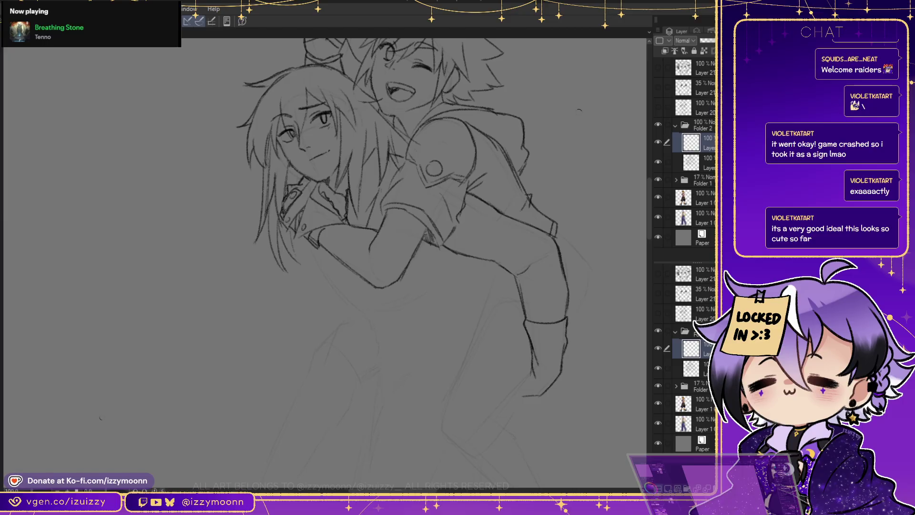
{"action": "left_click_drag", "start_coordinate": [291, 230], "coordinate": [343, 295]}
{"action": "mouse_move", "coordinate": [307, 248]}
{"action": "left_mouse_down"}
{"action": "mouse_move", "coordinate": [370, 320]}
{"action": "mouse_move", "coordinate": [363, 406]}
{"action": "left_mouse_up"}
{"action": "mouse_move", "coordinate": [366, 362]}
{"action": "left_mouse_down"}
{"action": "mouse_move", "coordinate": [374, 416]}
{"action": "mouse_move", "coordinate": [378, 404]}
{"action": "left_mouse_up"}
{"action": "key", "text": "ctrl+z"}
{"action": "left_click_drag", "start_coordinate": [371, 320], "coordinate": [376, 377]}
{"action": "left_click_drag", "start_coordinate": [371, 348], "coordinate": [379, 407]}
{"action": "mouse_move", "coordinate": [373, 293]}
{"action": "left_mouse_down"}
{"action": "mouse_move", "coordinate": [374, 328]}
{"action": "mouse_move", "coordinate": [365, 294]}
{"action": "mouse_move", "coordinate": [336, 259]}
{"action": "mouse_move", "coordinate": [355, 303]}
{"action": "mouse_move", "coordinate": [373, 292]}
{"action": "mouse_move", "coordinate": [376, 330]}
{"action": "mouse_move", "coordinate": [367, 315]}
{"action": "left_mouse_up"}
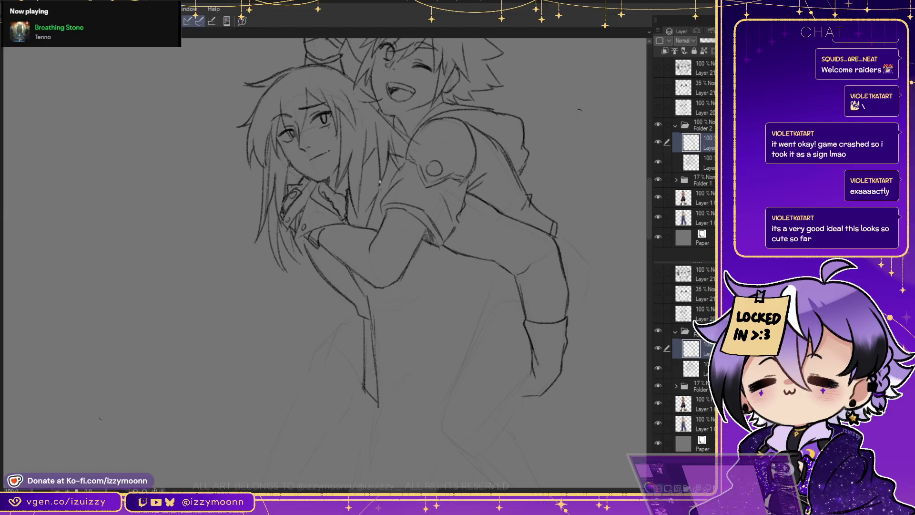
Draw the opposite edge of the front figure's open jacket, its slanted bottom hem and a diagonal fold line
{"action": "mouse_move", "coordinate": [399, 283]}
{"action": "left_mouse_down"}
{"action": "mouse_move", "coordinate": [430, 366]}
{"action": "mouse_move", "coordinate": [428, 403]}
{"action": "mouse_move", "coordinate": [426, 367]}
{"action": "left_mouse_up"}
{"action": "key", "text": "ctrl+z"}
{"action": "left_click_drag", "start_coordinate": [415, 403], "coordinate": [420, 348]}
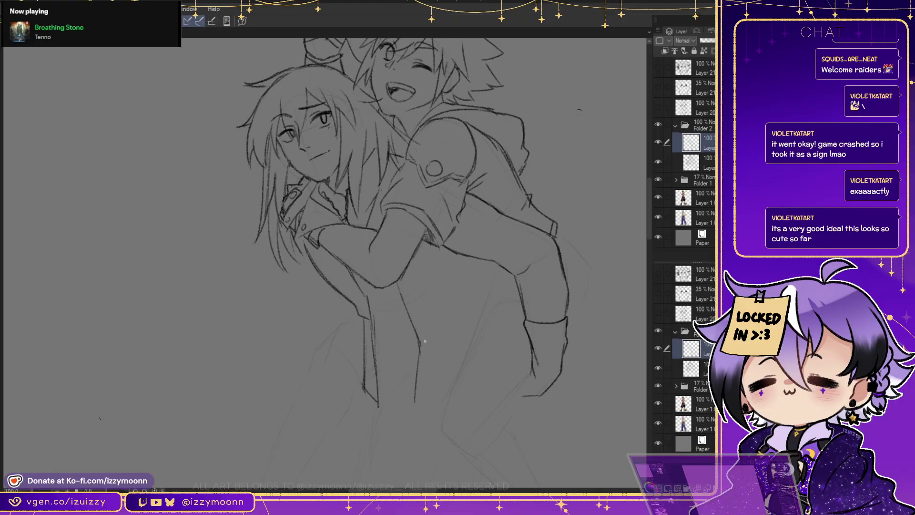
{"action": "left_click_drag", "start_coordinate": [411, 405], "coordinate": [449, 389]}
{"action": "left_click_drag", "start_coordinate": [420, 301], "coordinate": [451, 268]}
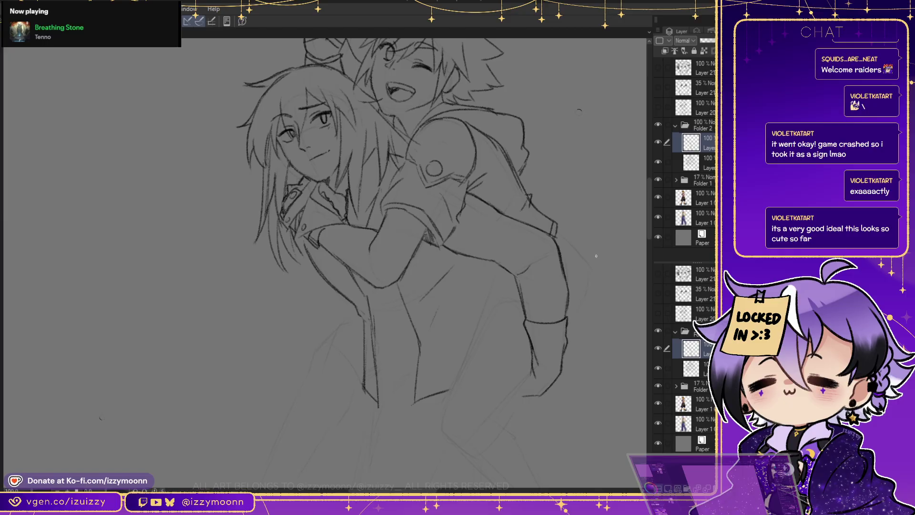
On a new layer, draw a V-shaped flap with a jagged zipper edge on the side of the front figure's jacket
{"action": "key", "text": "ctrl+shift+n"}
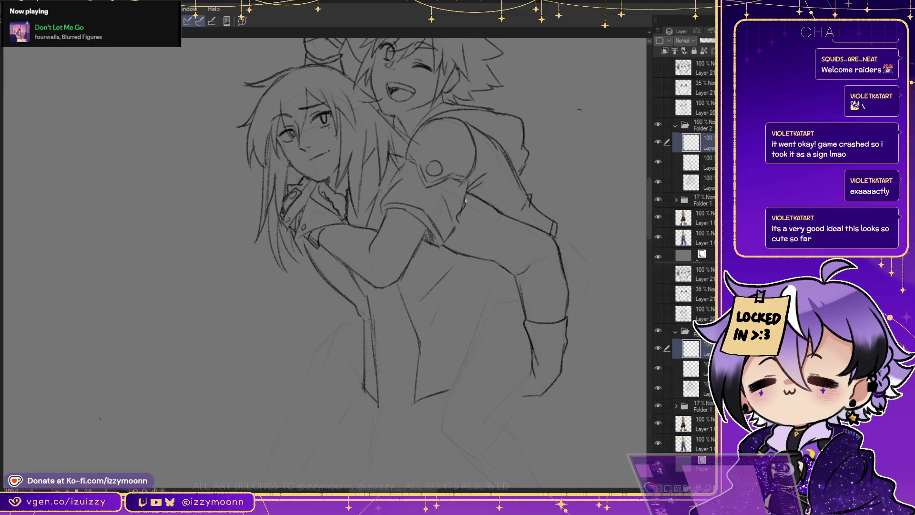
{"action": "key", "text": "ctrl+shift+e"}
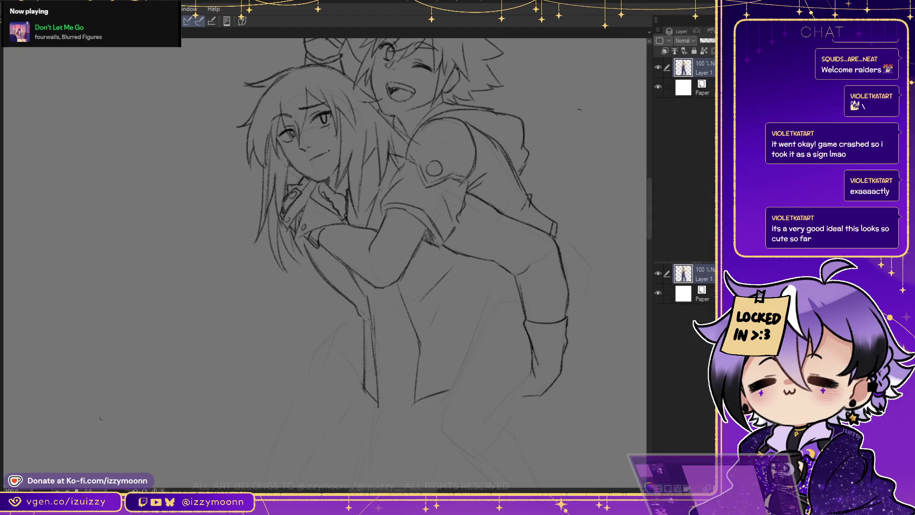
{"action": "key", "text": "ctrl+z"}
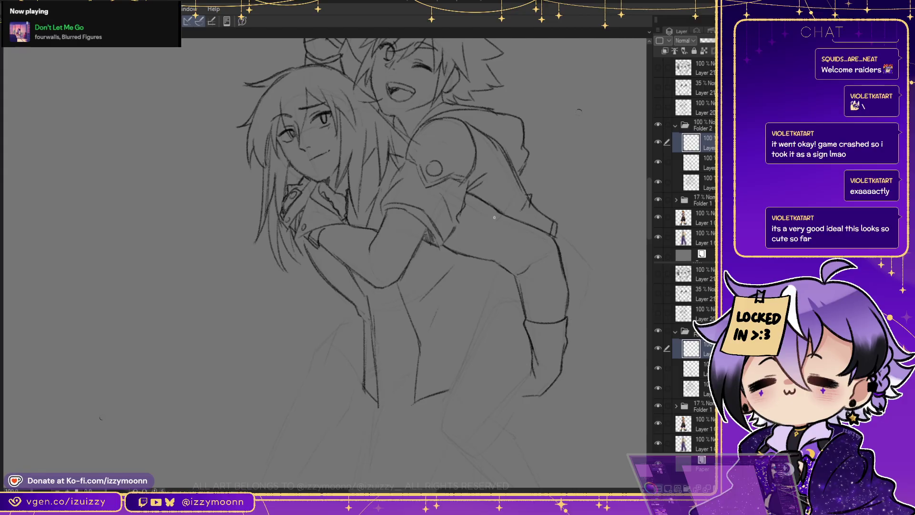
{"action": "left_click_drag", "start_coordinate": [472, 278], "coordinate": [468, 263]}
{"action": "mouse_move", "coordinate": [468, 260]}
{"action": "left_mouse_down"}
{"action": "mouse_move", "coordinate": [482, 306]}
{"action": "mouse_move", "coordinate": [515, 282]}
{"action": "mouse_move", "coordinate": [516, 268]}
{"action": "mouse_move", "coordinate": [487, 297]}
{"action": "mouse_move", "coordinate": [479, 267]}
{"action": "mouse_move", "coordinate": [486, 292]}
{"action": "left_mouse_up"}
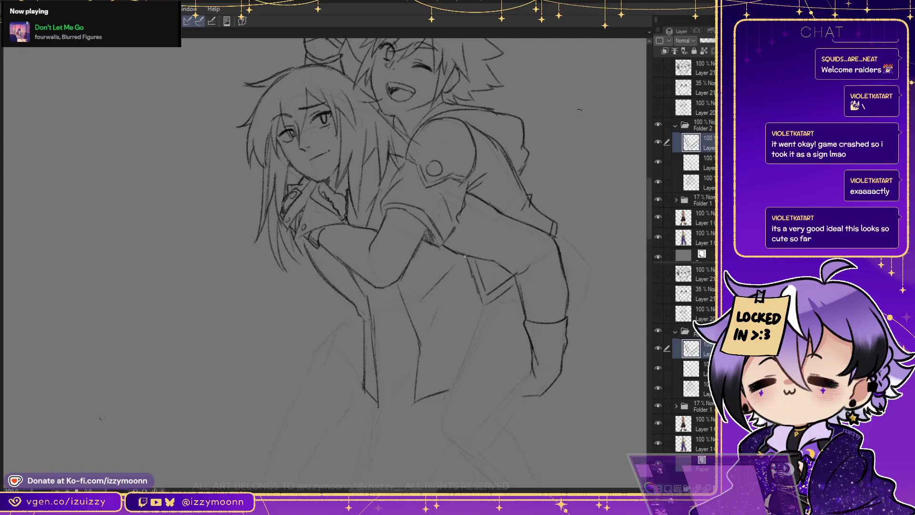
{"action": "left_click_drag", "start_coordinate": [467, 259], "coordinate": [479, 295]}
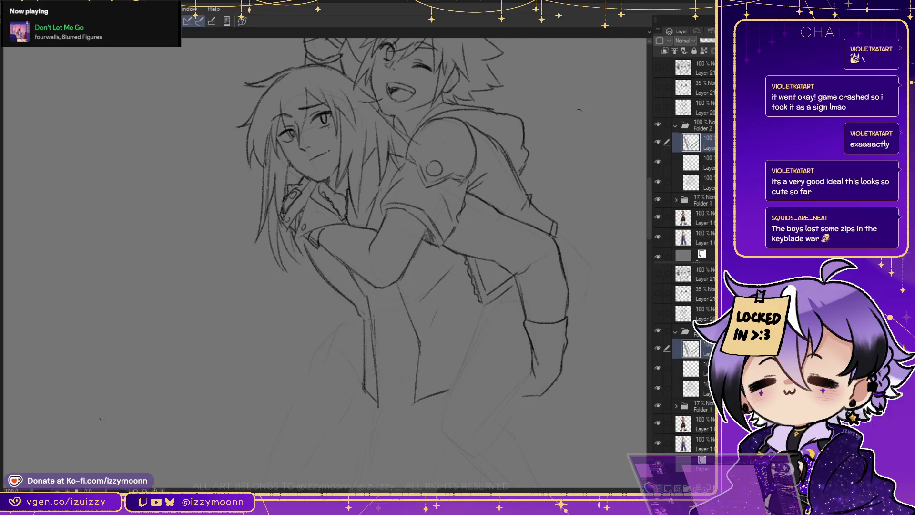
Lasso the V-shaped zipper flap on the front figure's jacket and shift it slightly up beneath the arm
{"action": "mouse_move", "coordinate": [463, 263]}
{"action": "left_mouse_down"}
{"action": "mouse_move", "coordinate": [487, 314]}
{"action": "mouse_move", "coordinate": [519, 298]}
{"action": "mouse_move", "coordinate": [513, 263]}
{"action": "mouse_move", "coordinate": [469, 241]}
{"action": "left_mouse_up"}
{"action": "key", "text": "ctrl+t"}
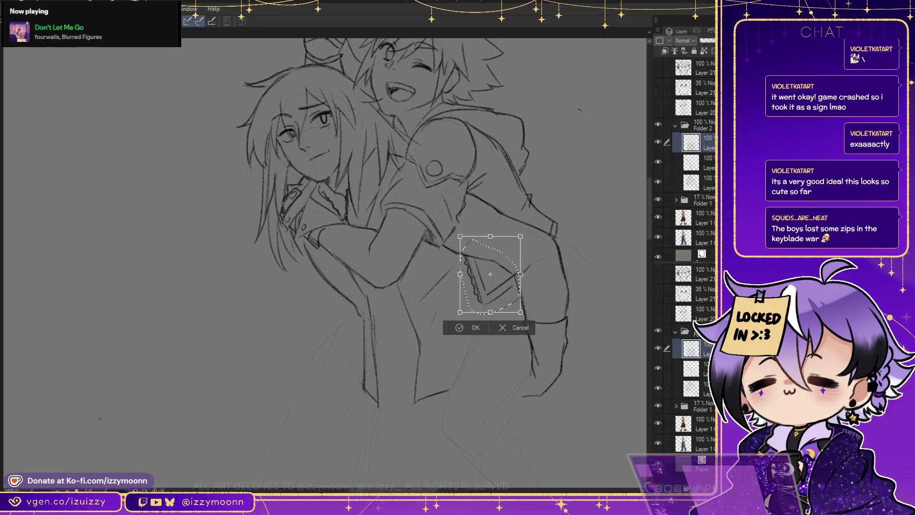
{"action": "left_click", "coordinate": [472, 323]}
{"action": "key", "text": "ctrl+d"}
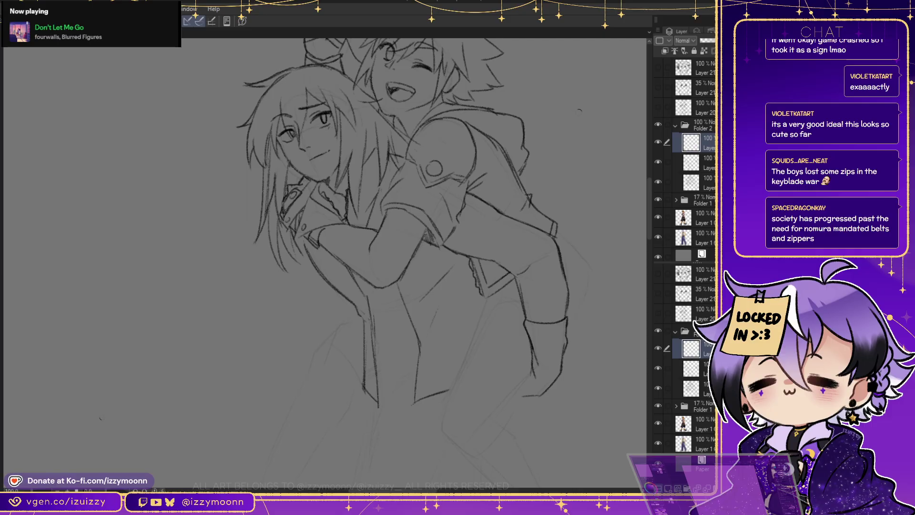
Draw the back figure's near leg, with a rounded puffy shorts outline and a thigh line rising to the jacket flap
{"action": "key", "text": "ctrl+minus"}
{"action": "scroll", "coordinate": [363, 238], "scroll_direction": "down", "scroll_amount": 3}
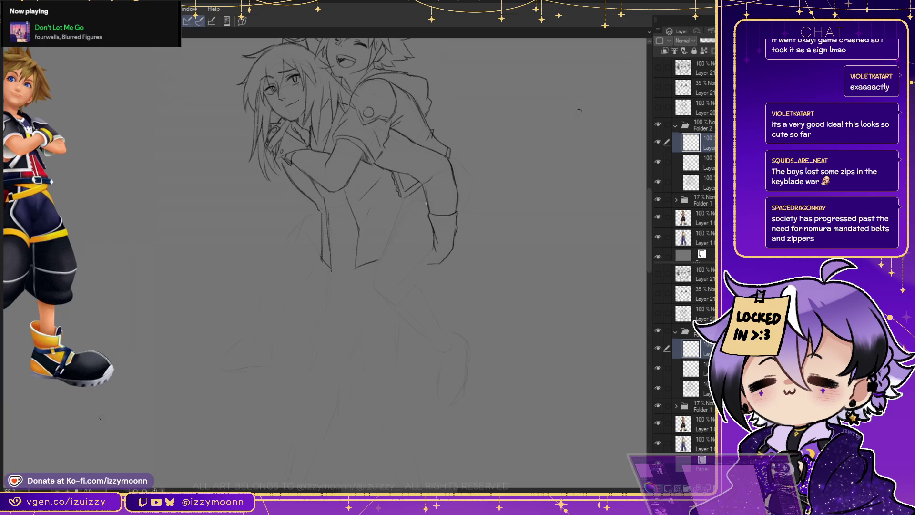
{"action": "left_click_drag", "start_coordinate": [407, 194], "coordinate": [383, 251]}
{"action": "left_click_drag", "start_coordinate": [399, 209], "coordinate": [384, 240]}
{"action": "key", "text": "ctrl+z"}
{"action": "mouse_move", "coordinate": [411, 331]}
{"action": "left_mouse_down"}
{"action": "mouse_move", "coordinate": [434, 322]}
{"action": "mouse_move", "coordinate": [449, 279]}
{"action": "mouse_move", "coordinate": [439, 263]}
{"action": "mouse_move", "coordinate": [388, 331]}
{"action": "mouse_move", "coordinate": [400, 333]}
{"action": "left_mouse_up"}
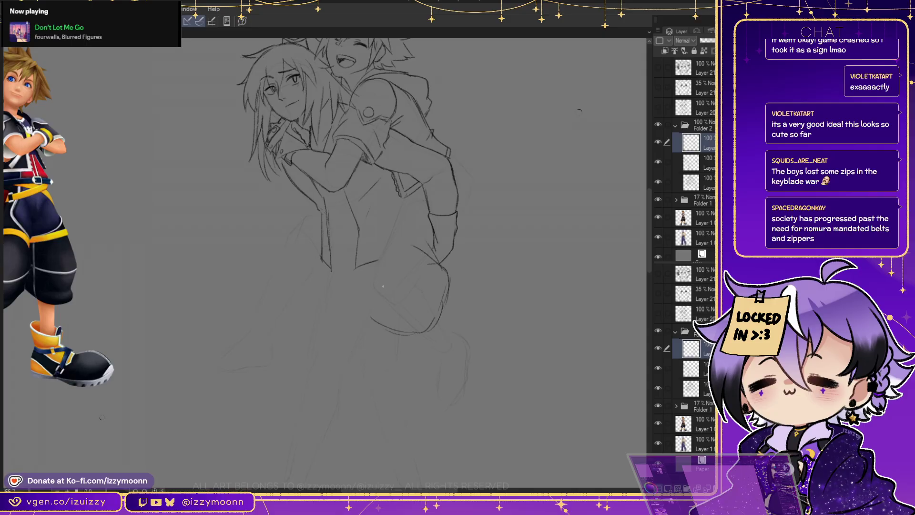
{"action": "left_click_drag", "start_coordinate": [369, 279], "coordinate": [367, 306]}
{"action": "mouse_move", "coordinate": [391, 220]}
{"action": "left_mouse_down"}
{"action": "mouse_move", "coordinate": [373, 262]}
{"action": "mouse_move", "coordinate": [378, 254]}
{"action": "left_mouse_up"}
{"action": "mouse_move", "coordinate": [402, 202]}
{"action": "left_mouse_down"}
{"action": "mouse_move", "coordinate": [387, 232]}
{"action": "mouse_move", "coordinate": [395, 215]}
{"action": "left_mouse_up"}
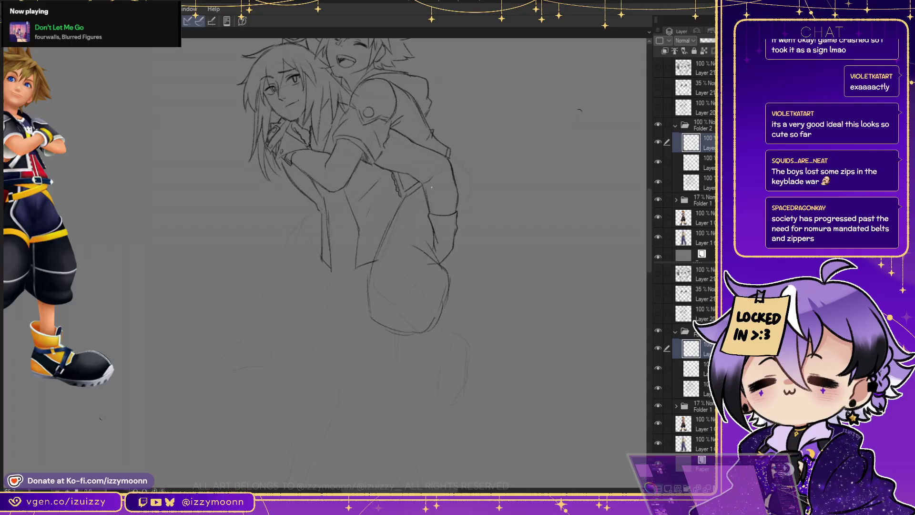
Draw the curve outside the bent carrying arm and the rounded lower outline of the opposite puffy shorts leg
{"action": "left_click_drag", "start_coordinate": [463, 170], "coordinate": [457, 212]}
{"action": "mouse_move", "coordinate": [264, 293]}
{"action": "left_mouse_down"}
{"action": "mouse_move", "coordinate": [286, 308]}
{"action": "mouse_move", "coordinate": [321, 290]}
{"action": "left_mouse_up"}
{"action": "left_click_drag", "start_coordinate": [258, 252], "coordinate": [259, 290]}
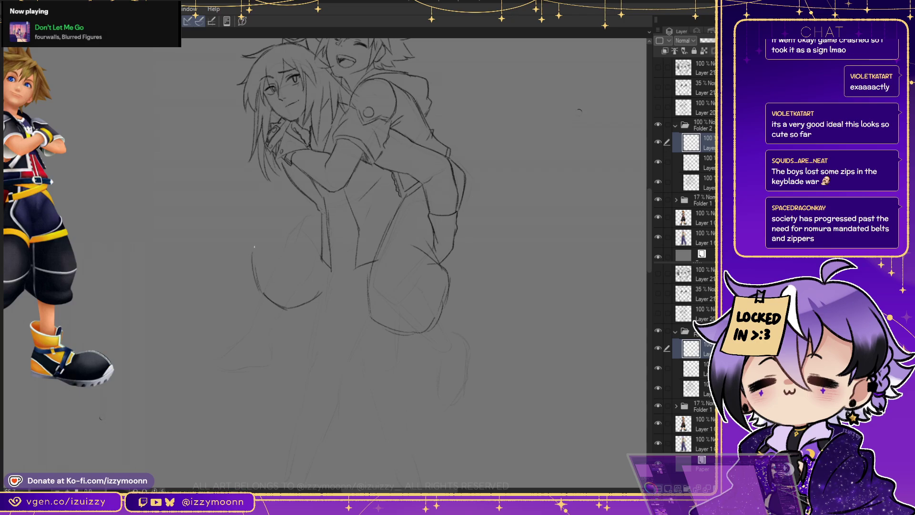
{"action": "left_click_drag", "start_coordinate": [578, 113], "coordinate": [762, 113]}
{"action": "left_click_drag", "start_coordinate": [578, 113], "coordinate": [469, 114]}
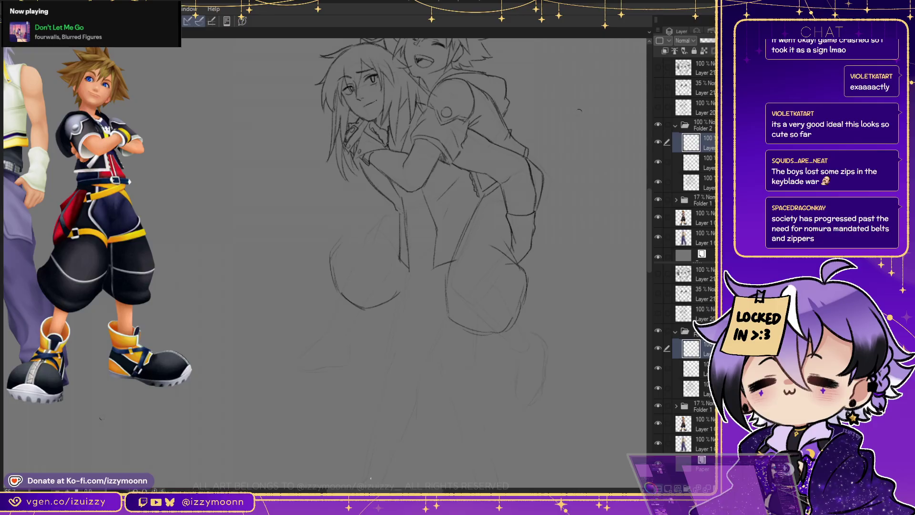
Select the opposite shorts leg's rounded outline and move it slightly outward and down
{"action": "mouse_move", "coordinate": [324, 226]}
{"action": "left_mouse_down"}
{"action": "mouse_move", "coordinate": [415, 248]}
{"action": "mouse_move", "coordinate": [362, 221]}
{"action": "left_mouse_up"}
{"action": "key", "text": "ctrl+t"}
{"action": "left_click_drag", "start_coordinate": [367, 281], "coordinate": [357, 293]}
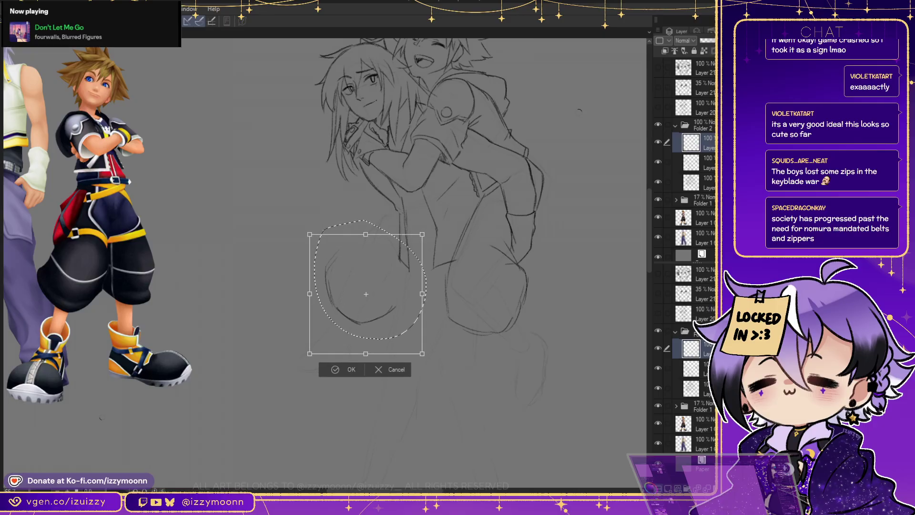
{"action": "left_click", "coordinate": [334, 367]}
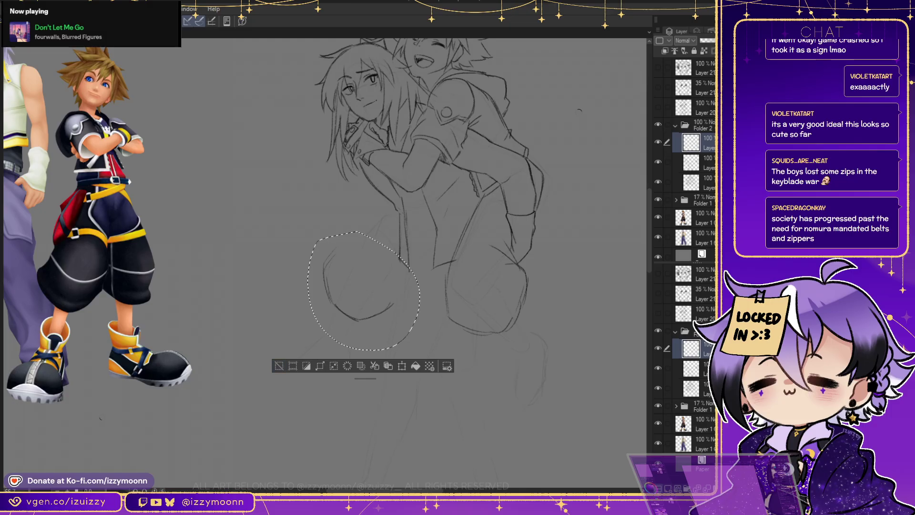
{"action": "key", "text": "ctrl+d"}
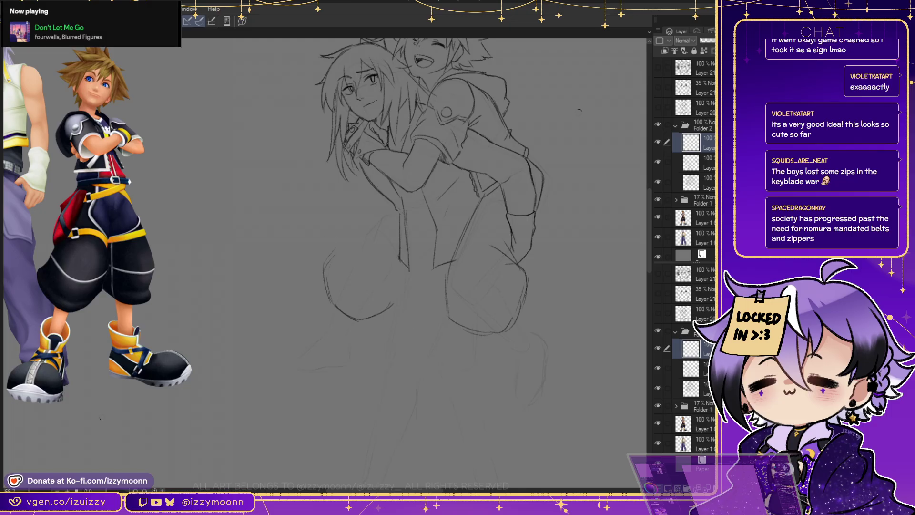
Complete the opposite thigh outline and add curved seams and strap bands across both shorts legs
{"action": "left_click_drag", "start_coordinate": [335, 250], "coordinate": [374, 217]}
{"action": "left_click_drag", "start_coordinate": [394, 299], "coordinate": [405, 270]}
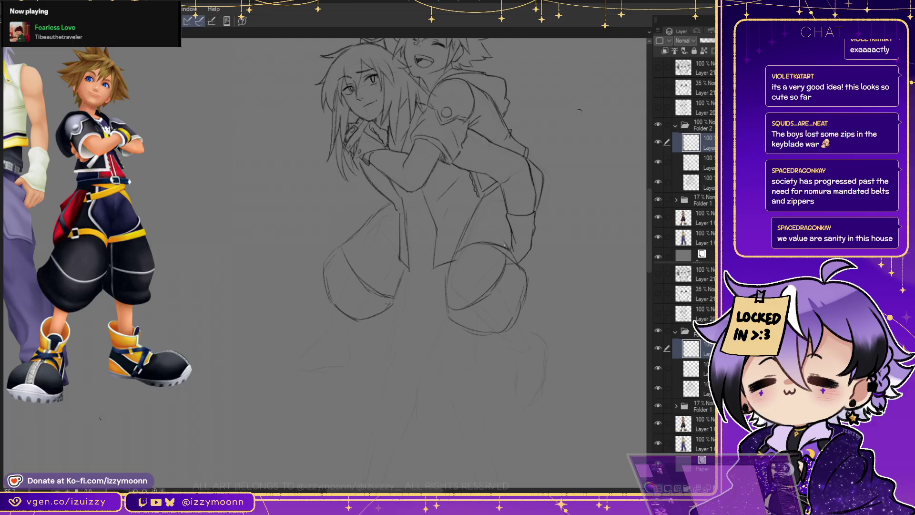
{"action": "left_click_drag", "start_coordinate": [488, 236], "coordinate": [505, 242]}
{"action": "mouse_move", "coordinate": [369, 220]}
{"action": "left_mouse_down"}
{"action": "mouse_move", "coordinate": [391, 238]}
{"action": "mouse_move", "coordinate": [371, 214]}
{"action": "mouse_move", "coordinate": [396, 245]}
{"action": "mouse_move", "coordinate": [385, 226]}
{"action": "left_mouse_up"}
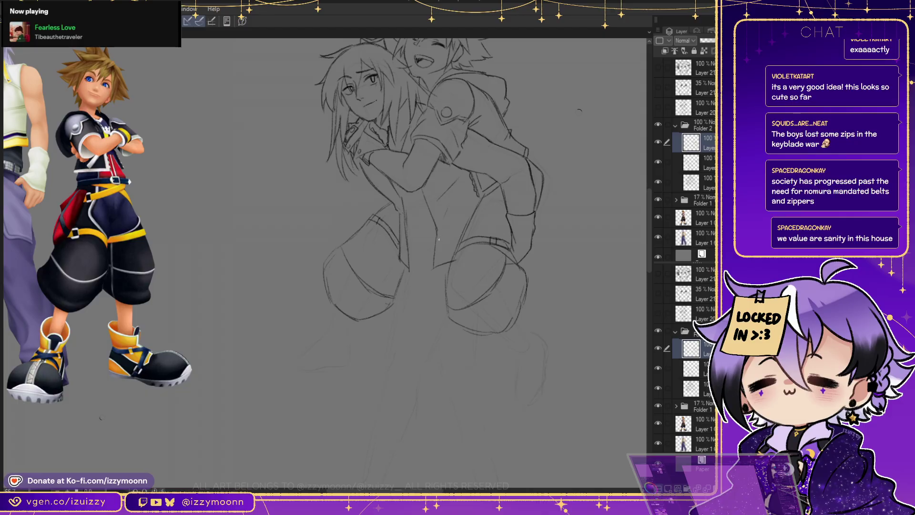
Add the short clothing edge lines between the jacket and the upper thighs on both sides
{"action": "left_click_drag", "start_coordinate": [490, 194], "coordinate": [486, 212]}
{"action": "mouse_move", "coordinate": [485, 211]}
{"action": "left_mouse_down"}
{"action": "mouse_move", "coordinate": [468, 222]}
{"action": "mouse_move", "coordinate": [486, 209]}
{"action": "left_mouse_up"}
{"action": "left_click_drag", "start_coordinate": [392, 206], "coordinate": [398, 233]}
{"action": "left_click_drag", "start_coordinate": [579, 110], "coordinate": [558, 140]}
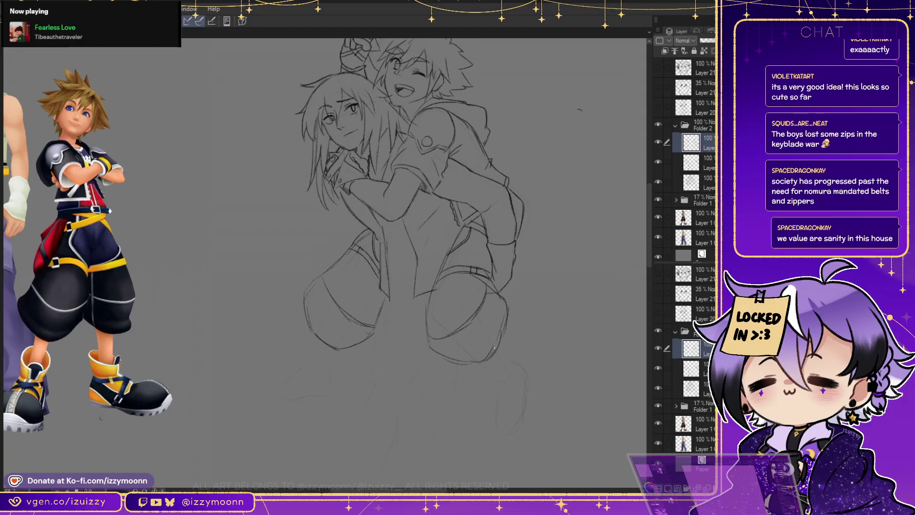
On a new layer, draw the back figure's lower legs below the shorts and a pointed boot cuff around one ankle
{"action": "key", "text": "ctrl+shift+n"}
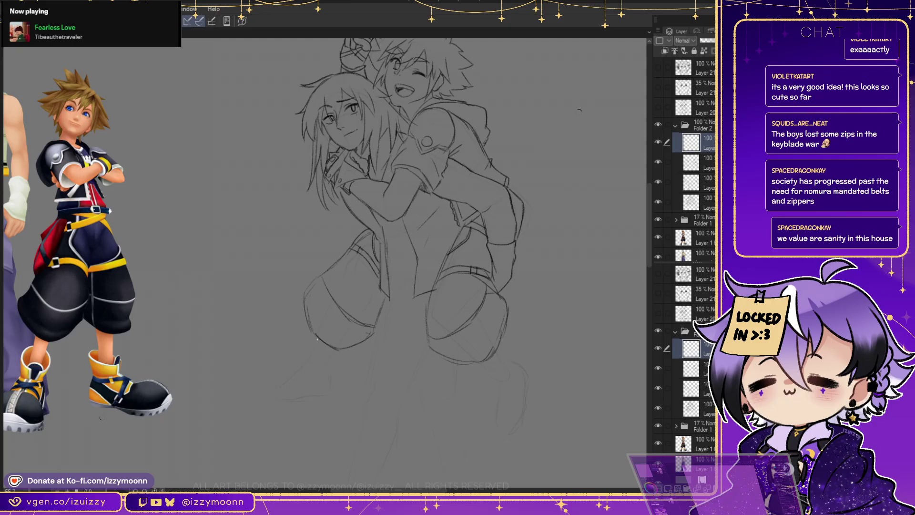
{"action": "mouse_move", "coordinate": [313, 347]}
{"action": "left_mouse_down"}
{"action": "mouse_move", "coordinate": [301, 373]}
{"action": "mouse_move", "coordinate": [319, 377]}
{"action": "left_mouse_up"}
{"action": "key", "text": "ctrl+z"}
{"action": "left_click_drag", "start_coordinate": [477, 363], "coordinate": [499, 384]}
{"action": "left_click_drag", "start_coordinate": [499, 348], "coordinate": [512, 371]}
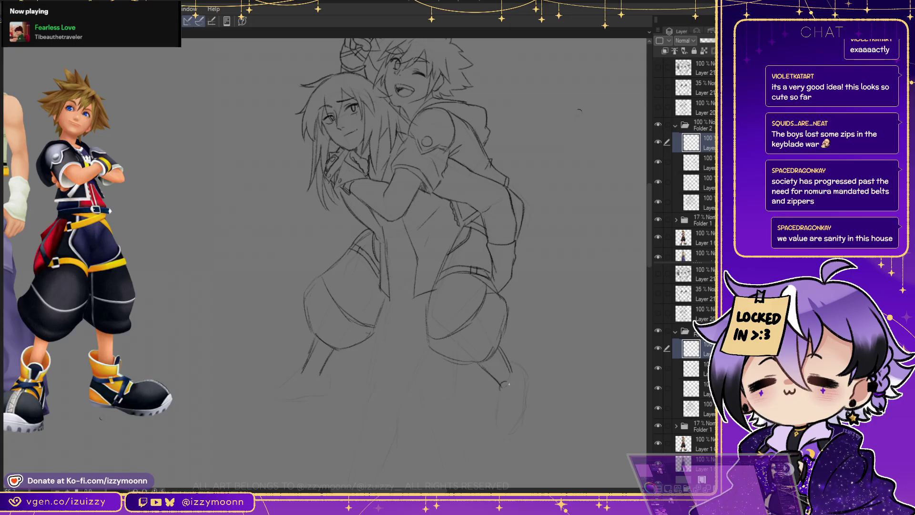
{"action": "mouse_move", "coordinate": [511, 360]}
{"action": "left_mouse_down"}
{"action": "mouse_move", "coordinate": [513, 380]}
{"action": "mouse_move", "coordinate": [526, 375]}
{"action": "mouse_move", "coordinate": [489, 381]}
{"action": "mouse_move", "coordinate": [495, 392]}
{"action": "left_mouse_up"}
{"action": "scroll", "coordinate": [579, 111], "scroll_direction": "down", "scroll_amount": 3}
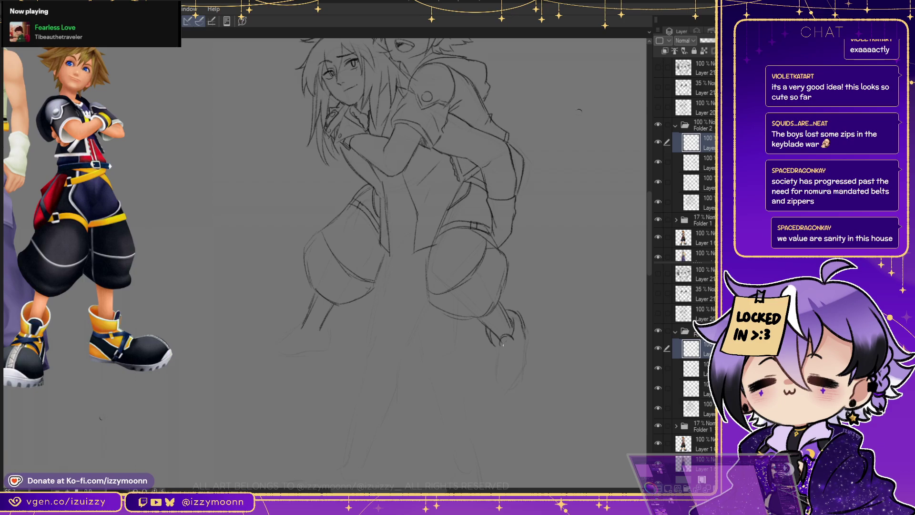
On another new layer, draw the shaft and rounded toe of the boot below the pointed cuff
{"action": "key", "text": "ctrl+shift+n"}
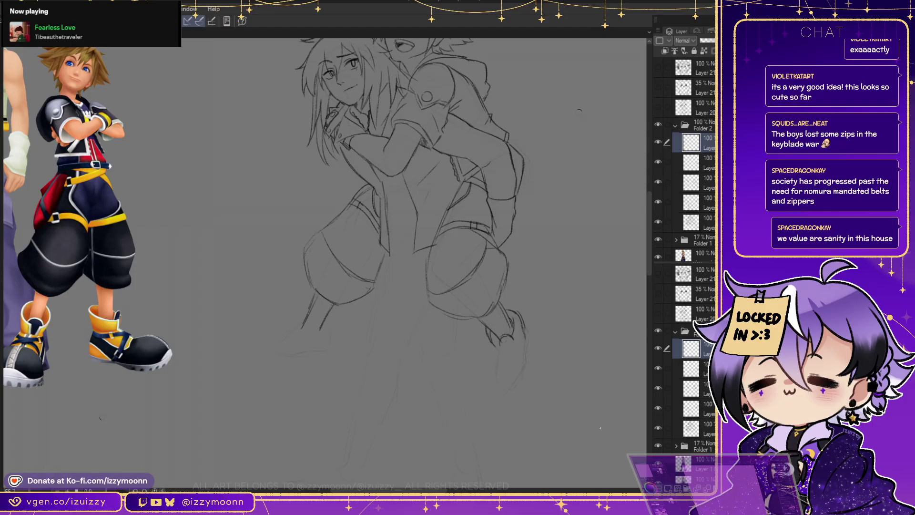
{"action": "mouse_move", "coordinate": [499, 348]}
{"action": "left_mouse_down"}
{"action": "mouse_move", "coordinate": [497, 395]}
{"action": "mouse_move", "coordinate": [529, 369]}
{"action": "mouse_move", "coordinate": [497, 391]}
{"action": "mouse_move", "coordinate": [514, 368]}
{"action": "left_mouse_up"}
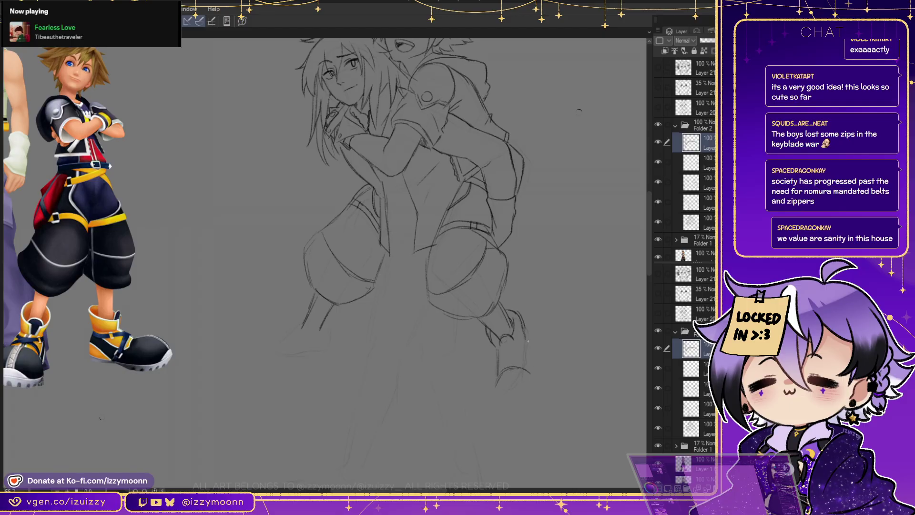
{"action": "mouse_move", "coordinate": [524, 333]}
{"action": "left_mouse_down"}
{"action": "mouse_move", "coordinate": [539, 386]}
{"action": "mouse_move", "coordinate": [493, 396]}
{"action": "mouse_move", "coordinate": [528, 408]}
{"action": "mouse_move", "coordinate": [536, 384]}
{"action": "left_mouse_up"}
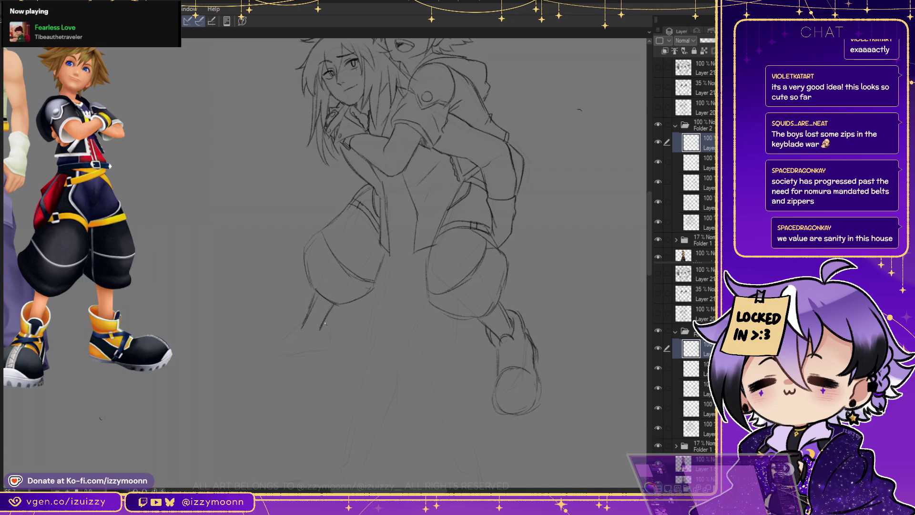
Draw the opposite boot with an open ankle cuff, a front tongue and a long rounded toe pointing outward
{"action": "left_click_drag", "start_coordinate": [300, 331], "coordinate": [328, 326]}
{"action": "mouse_move", "coordinate": [325, 319]}
{"action": "left_mouse_down"}
{"action": "mouse_move", "coordinate": [334, 331]}
{"action": "mouse_move", "coordinate": [329, 343]}
{"action": "left_mouse_up"}
{"action": "mouse_move", "coordinate": [244, 362]}
{"action": "left_mouse_down"}
{"action": "mouse_move", "coordinate": [266, 344]}
{"action": "mouse_move", "coordinate": [256, 339]}
{"action": "mouse_move", "coordinate": [279, 339]}
{"action": "left_mouse_up"}
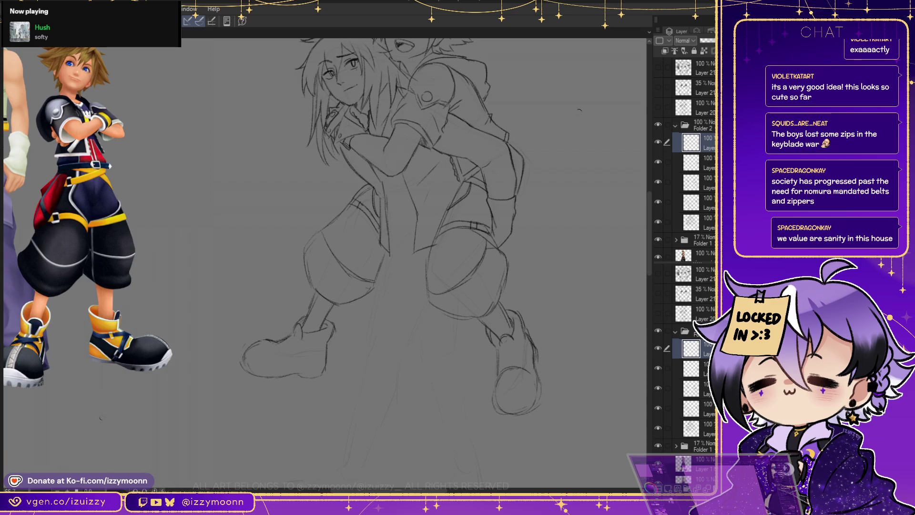
{"action": "mouse_move", "coordinate": [298, 310]}
{"action": "left_mouse_down"}
{"action": "mouse_move", "coordinate": [317, 312]}
{"action": "mouse_move", "coordinate": [224, 329]}
{"action": "mouse_move", "coordinate": [267, 308]}
{"action": "left_mouse_up"}
{"action": "key", "text": "ctrl+t"}
{"action": "mouse_move", "coordinate": [288, 362]}
{"action": "left_mouse_down"}
{"action": "mouse_move", "coordinate": [480, 392]}
{"action": "mouse_move", "coordinate": [500, 388]}
{"action": "mouse_move", "coordinate": [488, 379]}
{"action": "mouse_move", "coordinate": [496, 379]}
{"action": "left_mouse_up"}
{"action": "key", "text": "Escape"}
{"action": "key", "text": "ctrl+d"}
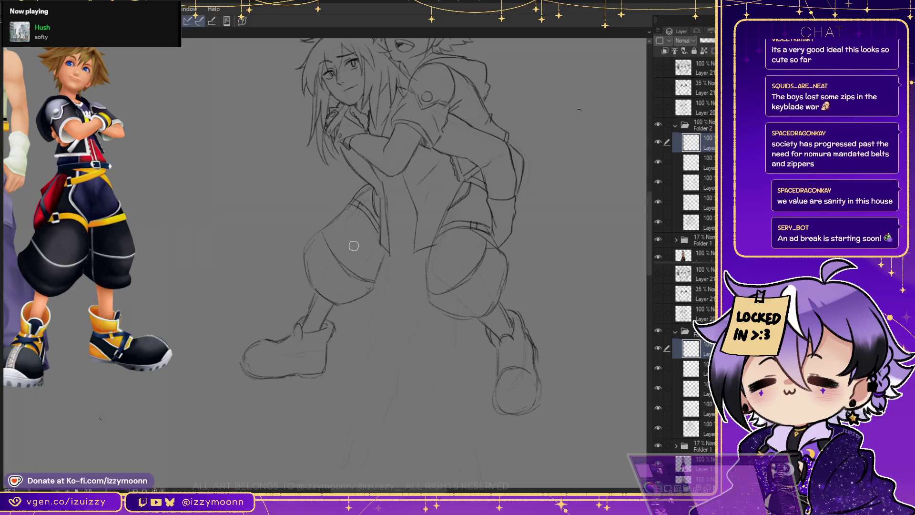
Lower the main figure sketch layer's opacity to 33% and add a new layer directly above it
{"action": "left_click_drag", "start_coordinate": [535, 360], "coordinate": [516, 429]}
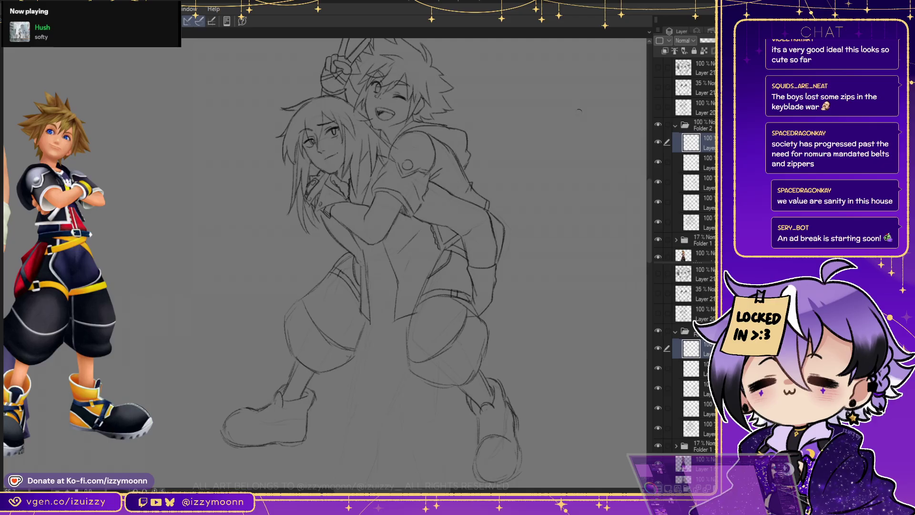
{"action": "left_click_drag", "start_coordinate": [626, 342], "coordinate": [636, 352]}
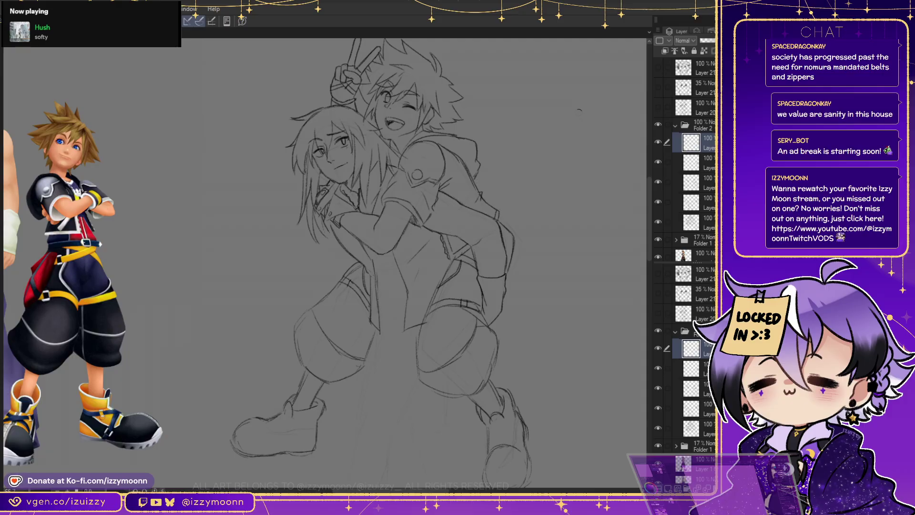
{"action": "key", "text": "alt+bracketleft"}
{"action": "key", "text": "alt+bracketleft"}
{"action": "key", "text": "alt+bracketleft"}
{"action": "key", "text": "alt+bracketleft"}
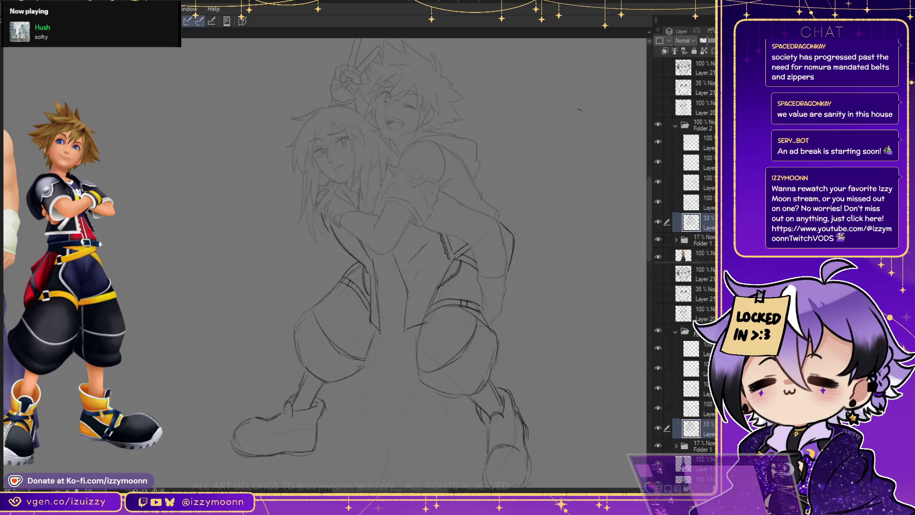
{"action": "key", "text": "ctrl+shift+n"}
Try to redraw the crown contour and swept side tuft of the front figure's hair over the faded sketch
{"action": "key", "text": "ctrl+plus"}
{"action": "key", "text": "ctrl+plus"}
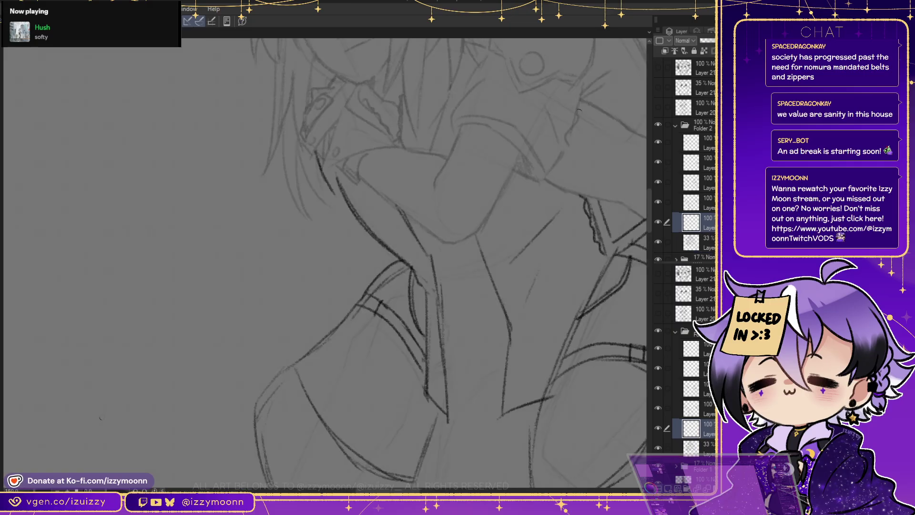
{"action": "scroll", "coordinate": [325, 262], "scroll_direction": "up", "scroll_amount": 5}
{"action": "mouse_move", "coordinate": [280, 276]}
{"action": "left_mouse_down"}
{"action": "mouse_move", "coordinate": [331, 218]}
{"action": "mouse_move", "coordinate": [291, 256]}
{"action": "mouse_move", "coordinate": [317, 220]}
{"action": "mouse_move", "coordinate": [264, 213]}
{"action": "mouse_move", "coordinate": [398, 197]}
{"action": "mouse_move", "coordinate": [454, 236]}
{"action": "left_mouse_up"}
{"action": "key", "text": "ctrl+z"}
{"action": "key", "text": "ctrl+z"}
{"action": "key", "text": "ctrl+z"}
{"action": "left_click_drag", "start_coordinate": [396, 197], "coordinate": [458, 247]}
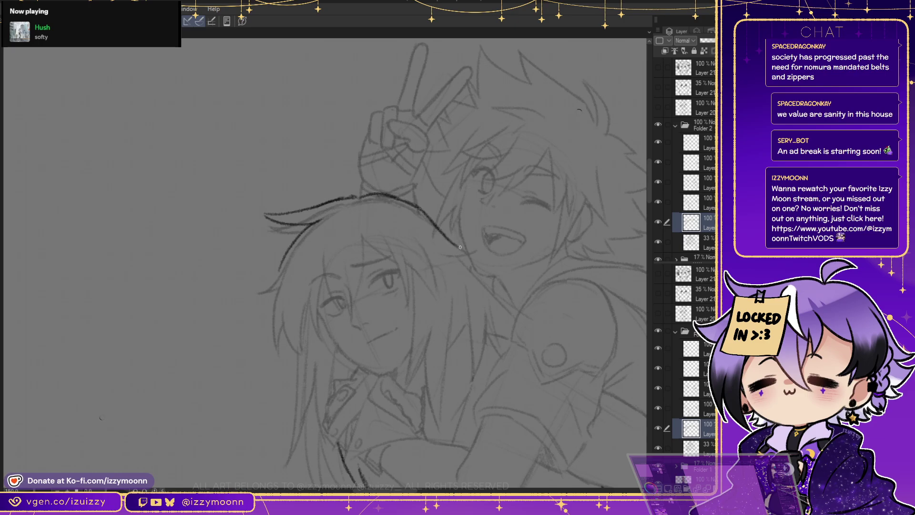
Undo the new hair contour strokes and restore the main figure sketch layer to 100% opacity
{"action": "key", "text": "alt+bracketleft"}
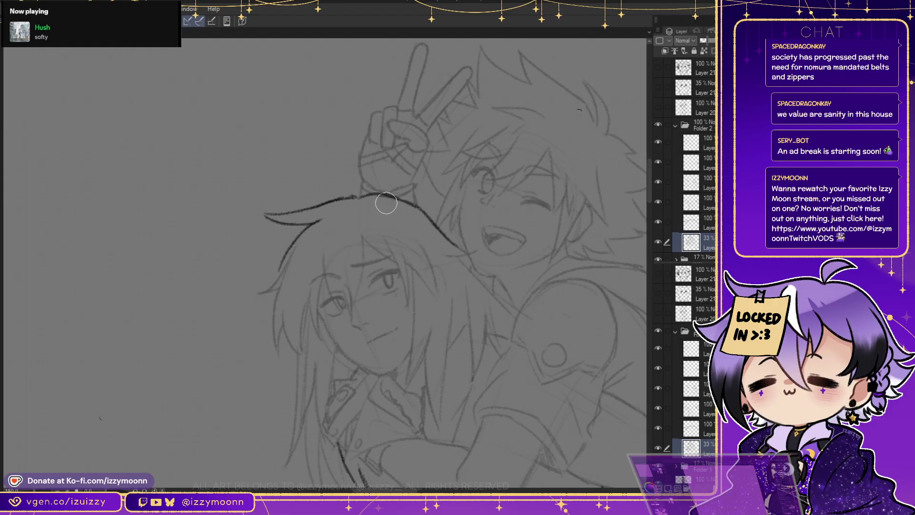
{"action": "key", "text": "ctrl+z"}
{"action": "key", "text": "ctrl+z"}
{"action": "key", "text": "ctrl+z"}
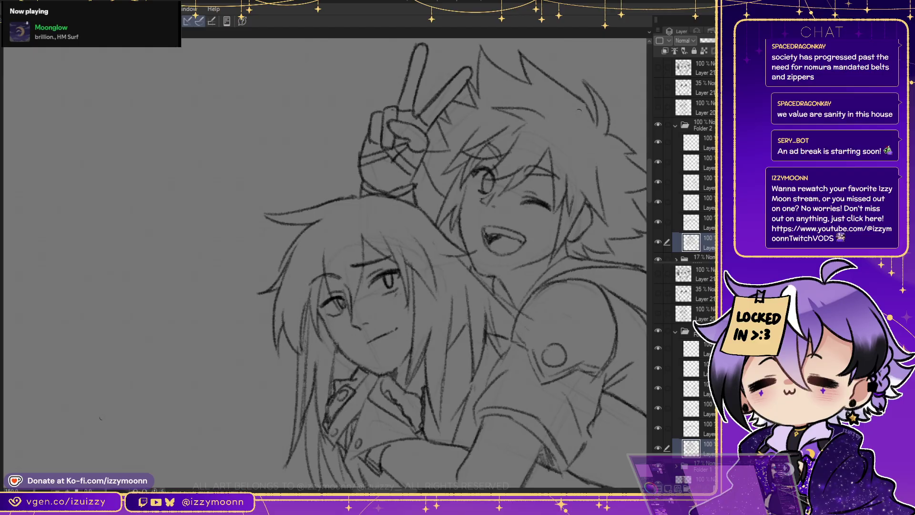
Mirror the canvas to check the figures' faces and pose, and flip it back to normal
{"action": "key", "text": "ctrl+minus"}
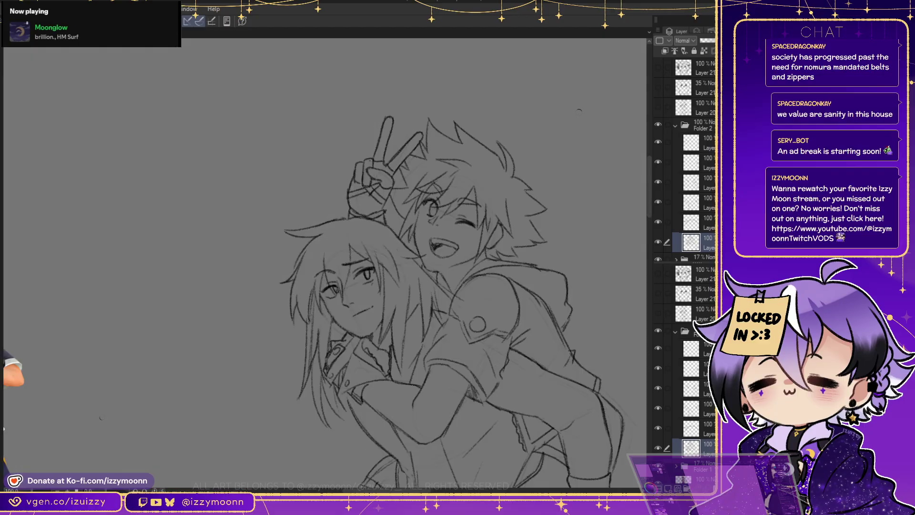
{"action": "key", "text": "h"}
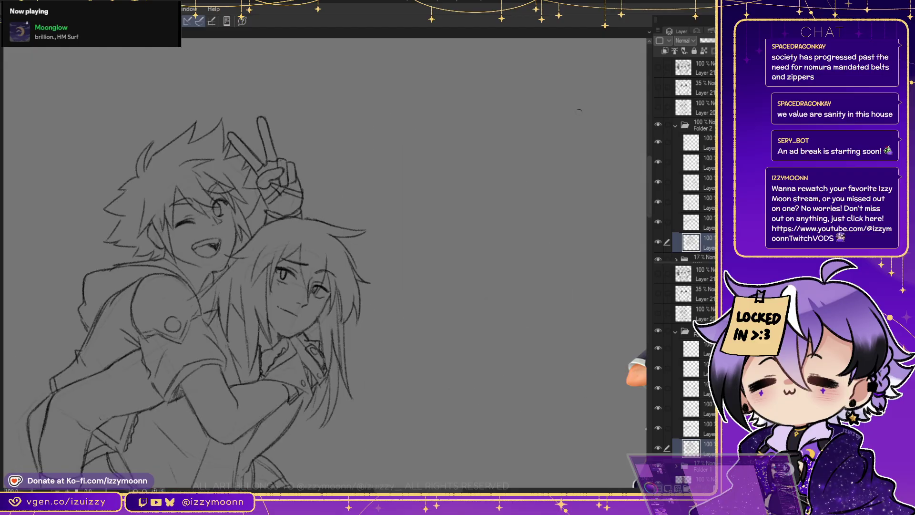
{"action": "left_click_drag", "start_coordinate": [471, 447], "coordinate": [630, 447]}
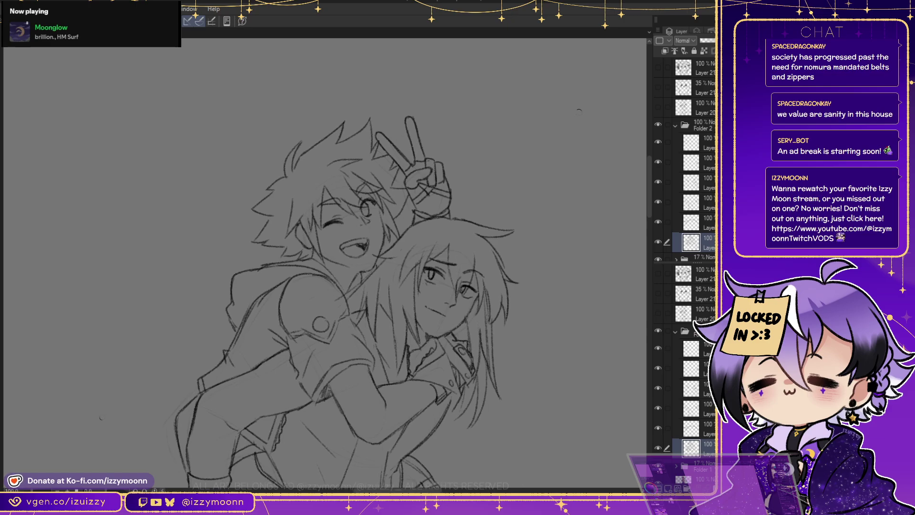
{"action": "key", "text": "h"}
{"action": "left_click_drag", "start_coordinate": [334, 286], "coordinate": [420, 114]}
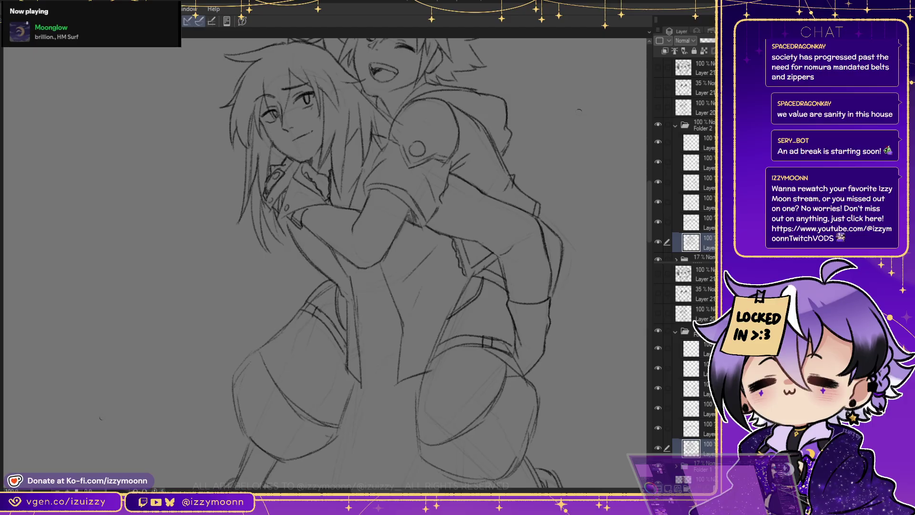
Select the layer holding the shorts sketch and darken the narrow area outside the bent carrying arm
{"action": "left_click", "coordinate": [578, 113], "text": "ctrl"}
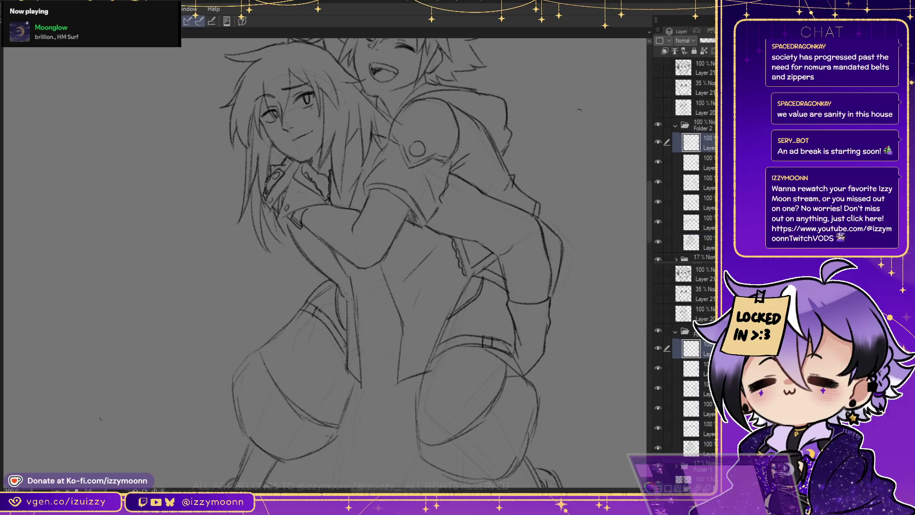
{"action": "left_click", "coordinate": [554, 246], "text": "ctrl"}
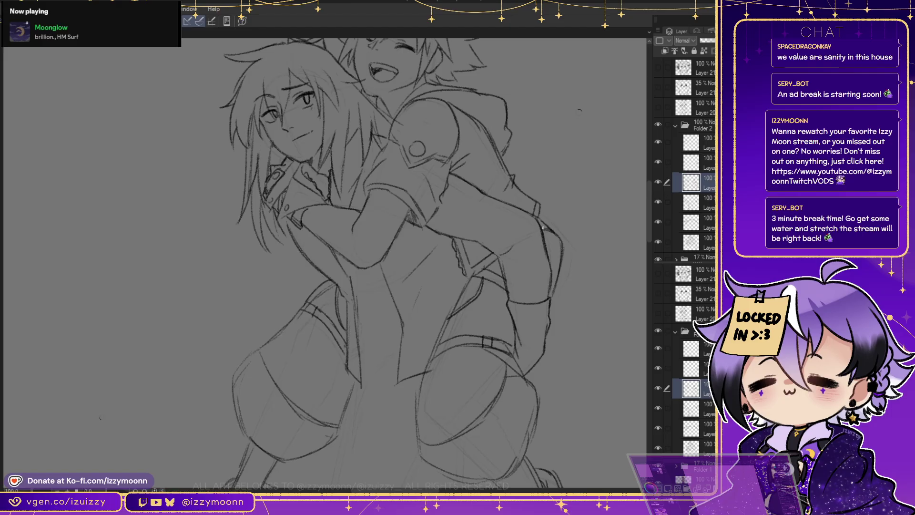
{"action": "left_click_drag", "start_coordinate": [558, 251], "coordinate": [552, 275]}
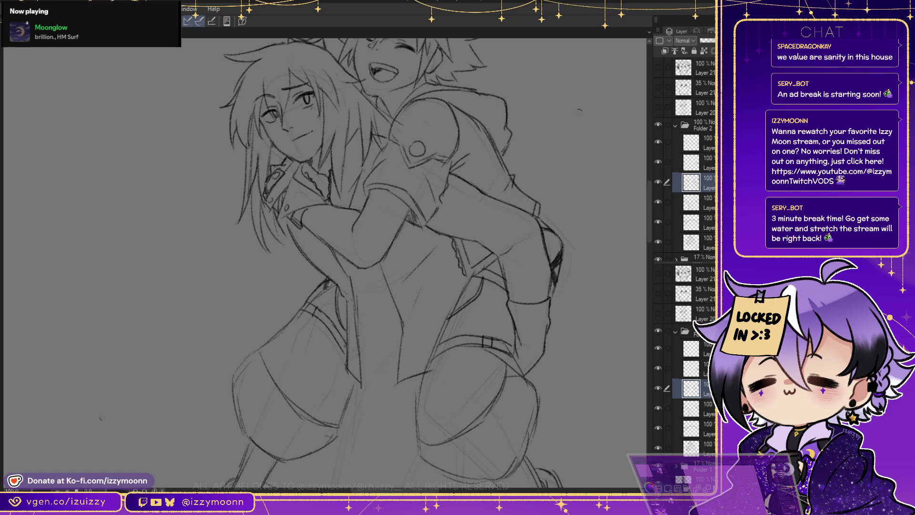
Remove the surplus layer from the open sketch folder and make the folder's topmost layer active
{"action": "scroll", "coordinate": [326, 256], "scroll_direction": "down", "scroll_amount": 2}
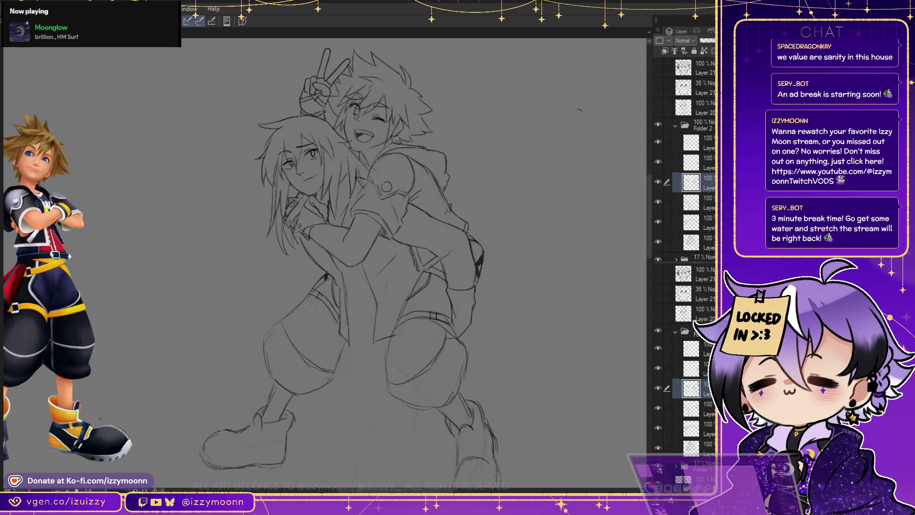
{"action": "mouse_move", "coordinate": [326, 353]}
{"action": "left_mouse_down"}
{"action": "mouse_move", "coordinate": [334, 78]}
{"action": "mouse_move", "coordinate": [412, 270]}
{"action": "left_mouse_up"}
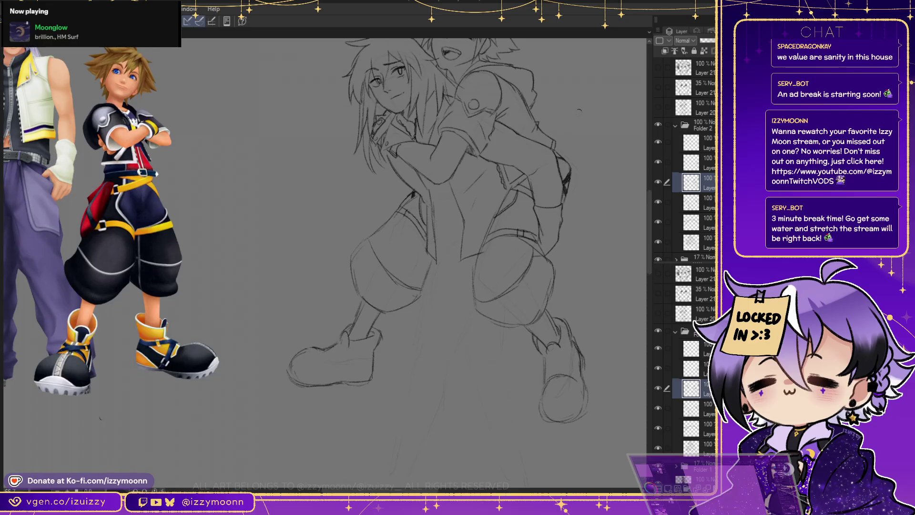
{"action": "key", "text": "Delete"}
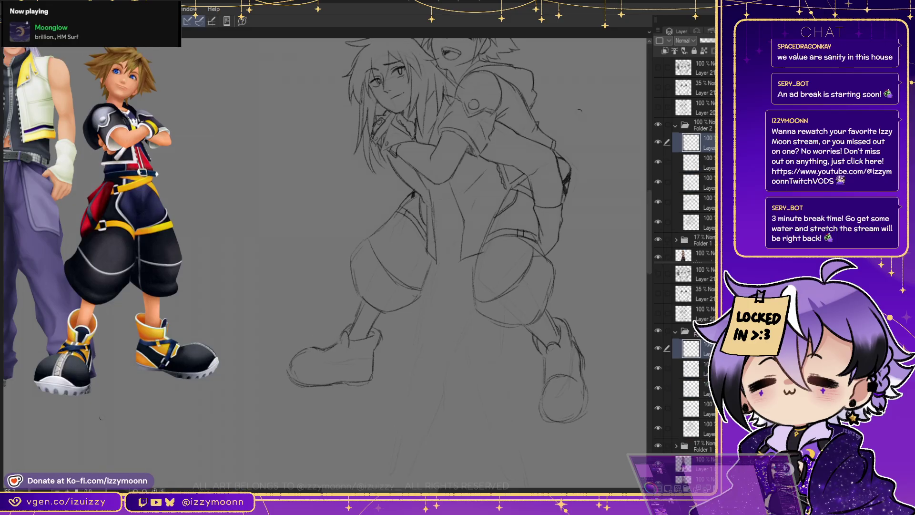
{"action": "key", "text": "ctrl+z"}
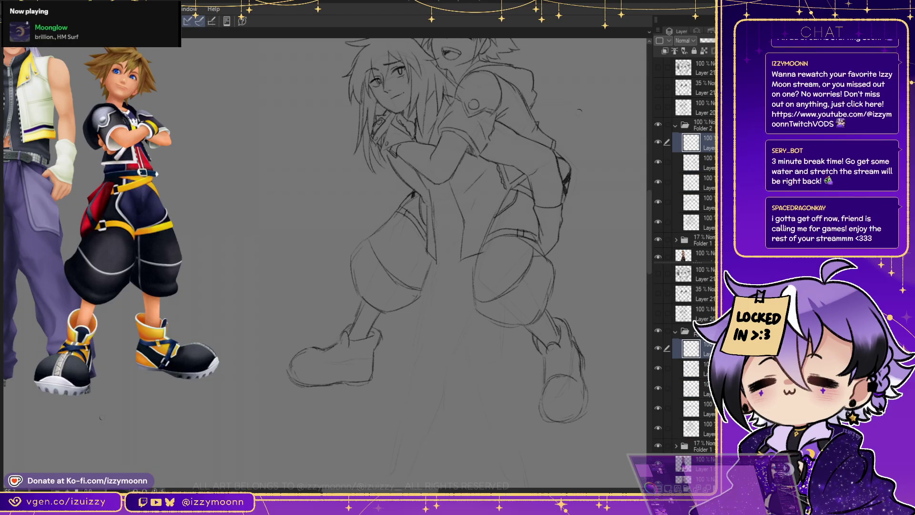
Sketch the toe cap and sole edge of the back figure's boot beneath the bent leg on the left of the drawing
{"action": "left_click_drag", "start_coordinate": [334, 258], "coordinate": [401, 257]}
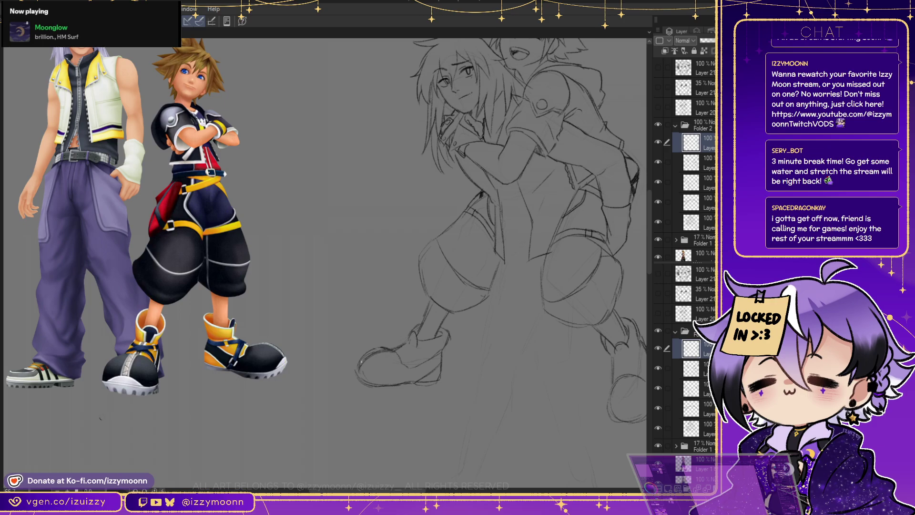
{"action": "mouse_move", "coordinate": [379, 353]}
{"action": "left_mouse_down"}
{"action": "mouse_move", "coordinate": [358, 372]}
{"action": "mouse_move", "coordinate": [384, 352]}
{"action": "left_mouse_up"}
{"action": "mouse_move", "coordinate": [361, 375]}
{"action": "left_mouse_down"}
{"action": "mouse_move", "coordinate": [363, 384]}
{"action": "mouse_move", "coordinate": [412, 385]}
{"action": "left_mouse_up"}
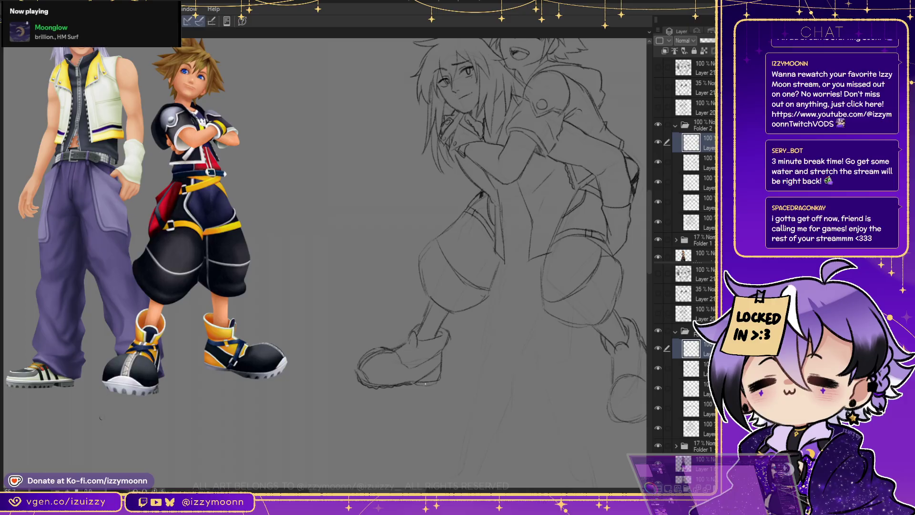
{"action": "key", "text": "ctrl+z"}
{"action": "left_click_drag", "start_coordinate": [357, 381], "coordinate": [406, 384]}
Add crossed straps and a buckle over the ankle of that same boot and tidy its toe contour
{"action": "left_click_drag", "start_coordinate": [416, 348], "coordinate": [394, 352]}
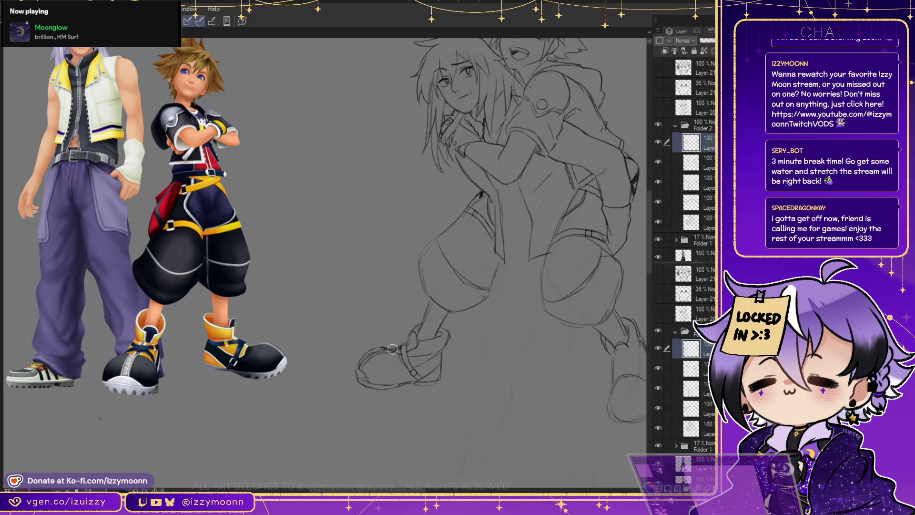
{"action": "left_click_drag", "start_coordinate": [406, 352], "coordinate": [431, 350]}
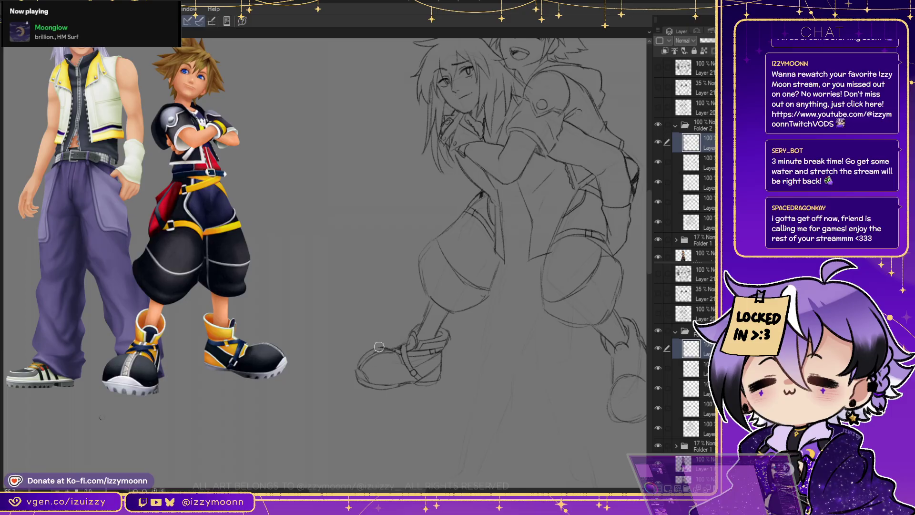
{"action": "left_click_drag", "start_coordinate": [378, 353], "coordinate": [364, 361]}
{"action": "left_click_drag", "start_coordinate": [372, 358], "coordinate": [348, 358]}
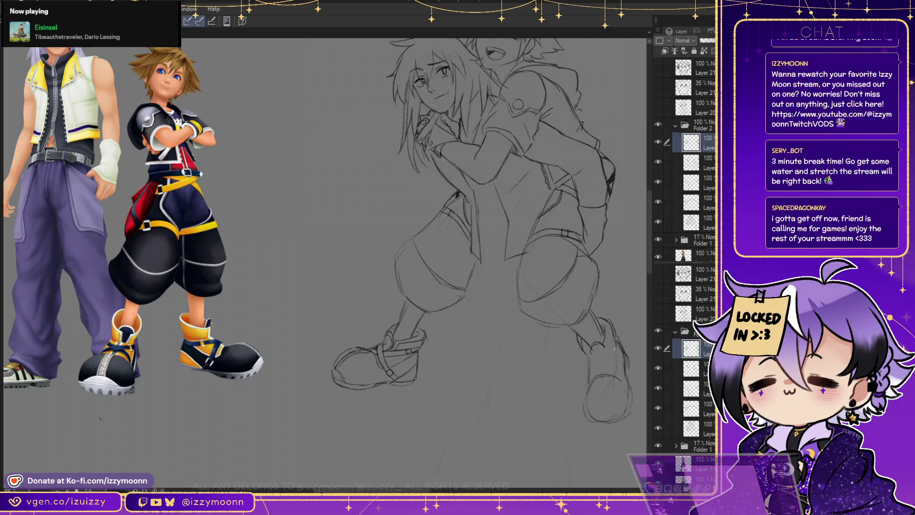
Sketch crossed straps and a round instep detail on the back figure's other boot, following the reference
{"action": "left_click_drag", "start_coordinate": [619, 352], "coordinate": [619, 371]}
{"action": "left_click_drag", "start_coordinate": [612, 339], "coordinate": [601, 358]}
{"action": "left_click_drag", "start_coordinate": [604, 366], "coordinate": [618, 355]}
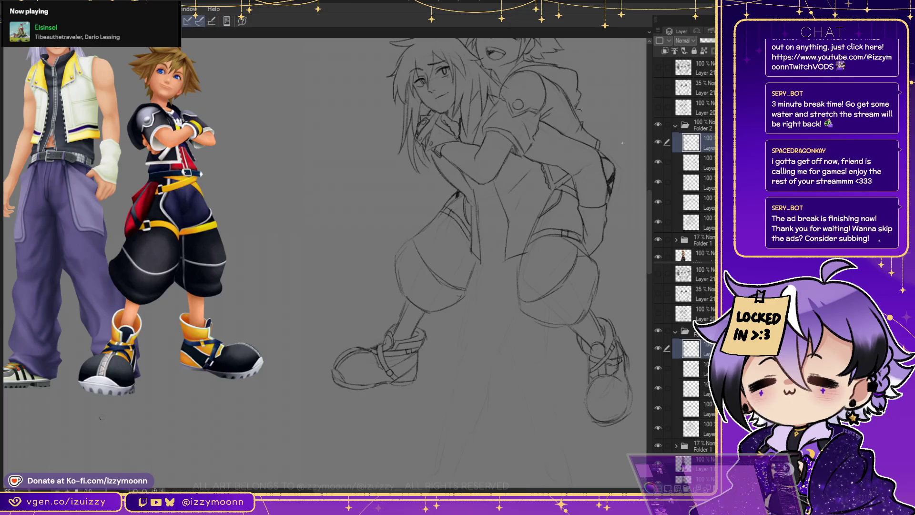
{"action": "scroll", "coordinate": [322, 262], "scroll_direction": "left", "scroll_amount": 3}
{"action": "scroll", "coordinate": [322, 263], "scroll_direction": "up", "scroll_amount": 2}
{"action": "scroll", "coordinate": [322, 263], "scroll_direction": "right", "scroll_amount": 3}
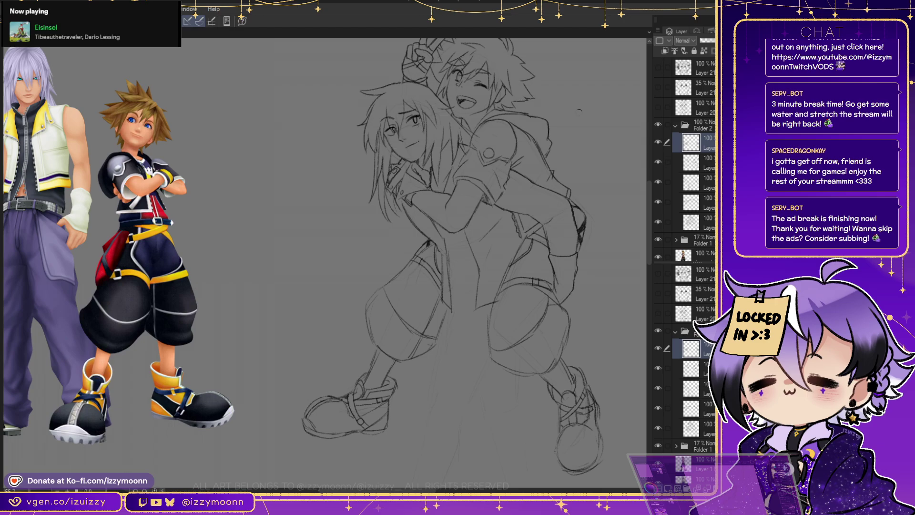
{"action": "scroll", "coordinate": [579, 111], "scroll_direction": "right", "scroll_amount": 3}
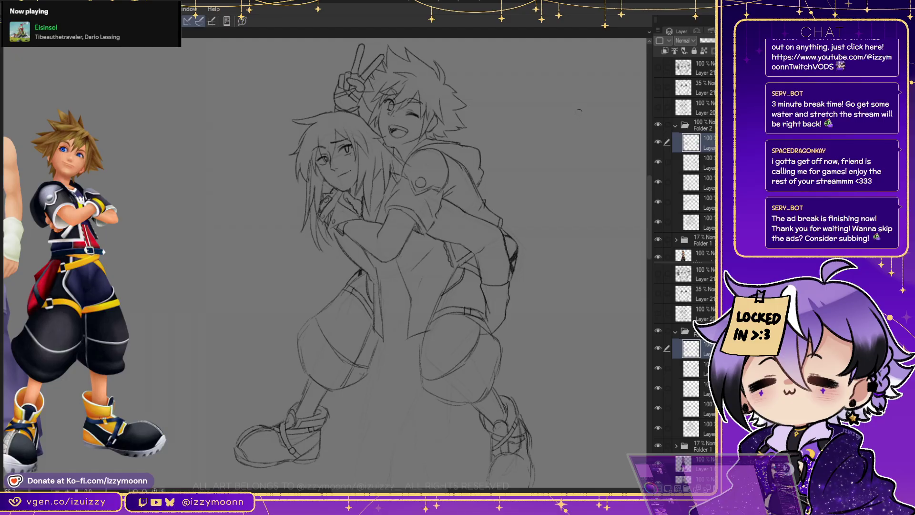
Doodle a small frowning face beside the boots and delete it
{"action": "scroll", "coordinate": [579, 111], "scroll_direction": "down", "scroll_amount": 4}
{"action": "scroll", "coordinate": [579, 111], "scroll_direction": "right", "scroll_amount": 2}
{"action": "mouse_move", "coordinate": [514, 338]}
{"action": "left_mouse_down"}
{"action": "mouse_move", "coordinate": [504, 346]}
{"action": "mouse_move", "coordinate": [541, 337]}
{"action": "mouse_move", "coordinate": [519, 335]}
{"action": "mouse_move", "coordinate": [527, 353]}
{"action": "mouse_move", "coordinate": [539, 352]}
{"action": "left_mouse_up"}
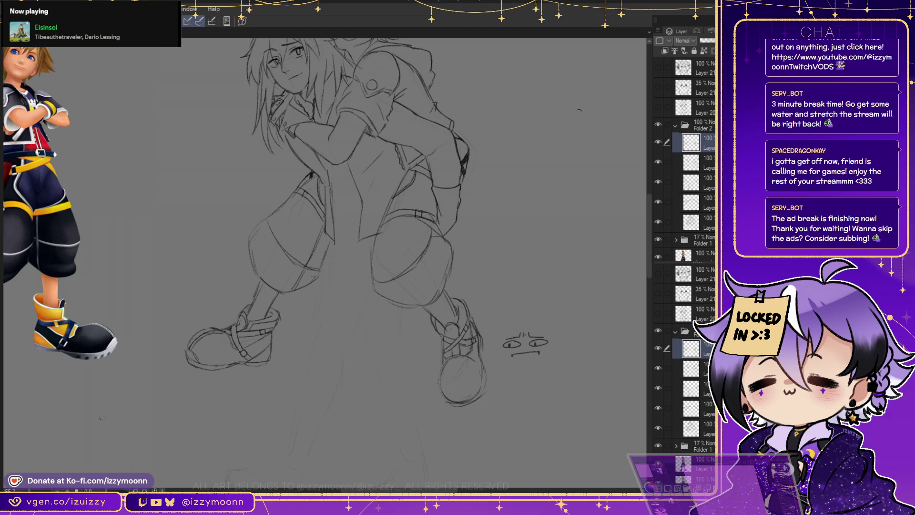
{"action": "key", "text": "Delete"}
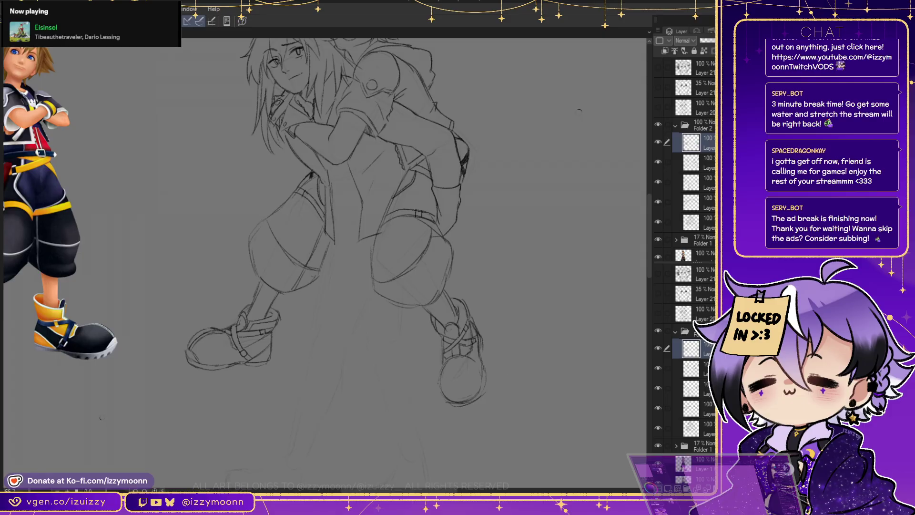
On a new layer in the sketch folder, outline the front figure's first sneaker and its sole over the faded rough
{"action": "left_click", "coordinate": [102, 418]}
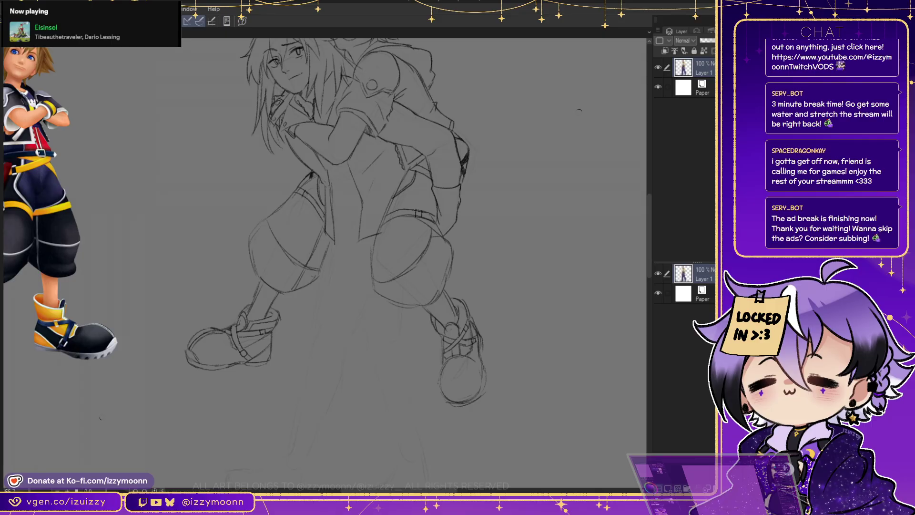
{"action": "scroll", "coordinate": [102, 417], "scroll_direction": "up", "scroll_amount": 3}
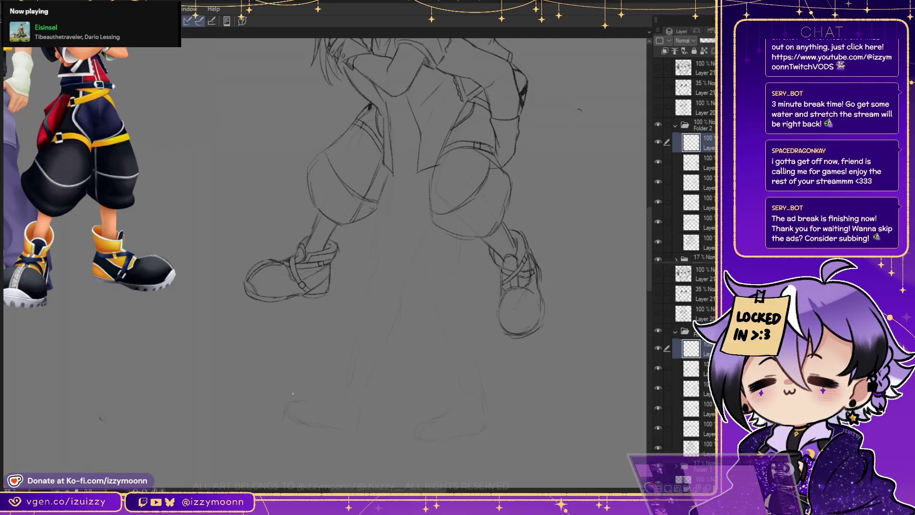
{"action": "mouse_move", "coordinate": [293, 401]}
{"action": "left_mouse_down"}
{"action": "mouse_move", "coordinate": [284, 418]}
{"action": "mouse_move", "coordinate": [332, 428]}
{"action": "left_mouse_up"}
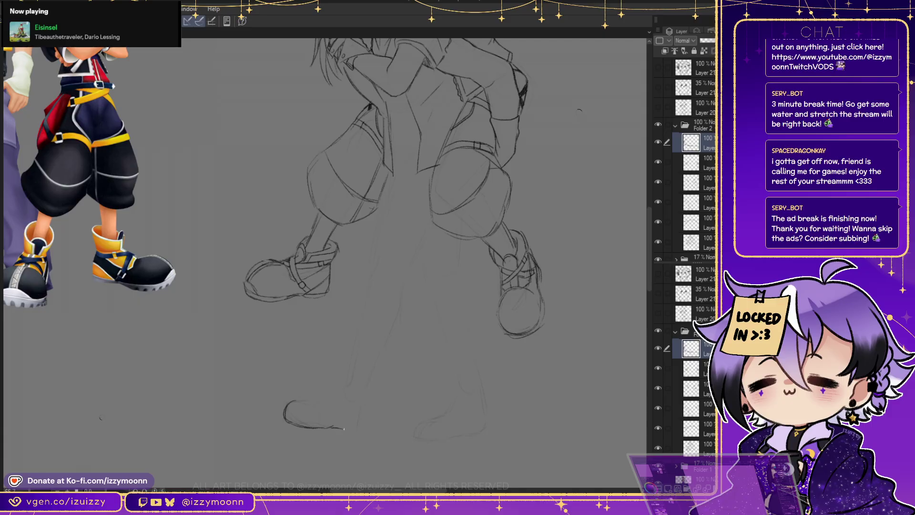
{"action": "left_click_drag", "start_coordinate": [345, 429], "coordinate": [363, 420]}
{"action": "mouse_move", "coordinate": [363, 416]}
{"action": "left_mouse_down"}
{"action": "mouse_move", "coordinate": [327, 393]}
{"action": "mouse_move", "coordinate": [301, 400]}
{"action": "mouse_move", "coordinate": [327, 390]}
{"action": "left_mouse_up"}
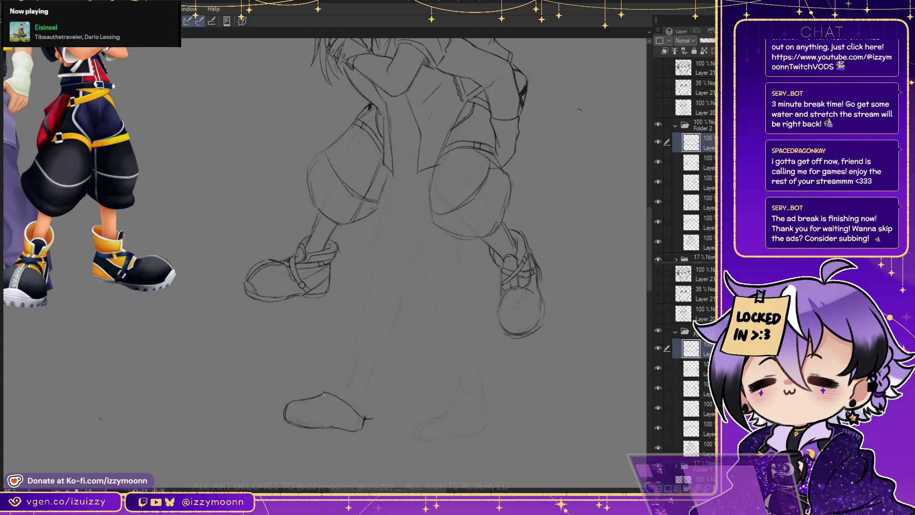
{"action": "left_click_drag", "start_coordinate": [286, 424], "coordinate": [318, 431]}
{"action": "left_click_drag", "start_coordinate": [335, 430], "coordinate": [361, 431]}
Add the toe seam, dark side stripes and shaded toe detail to the front figure's first sneaker
{"action": "left_click_drag", "start_coordinate": [314, 405], "coordinate": [336, 395]}
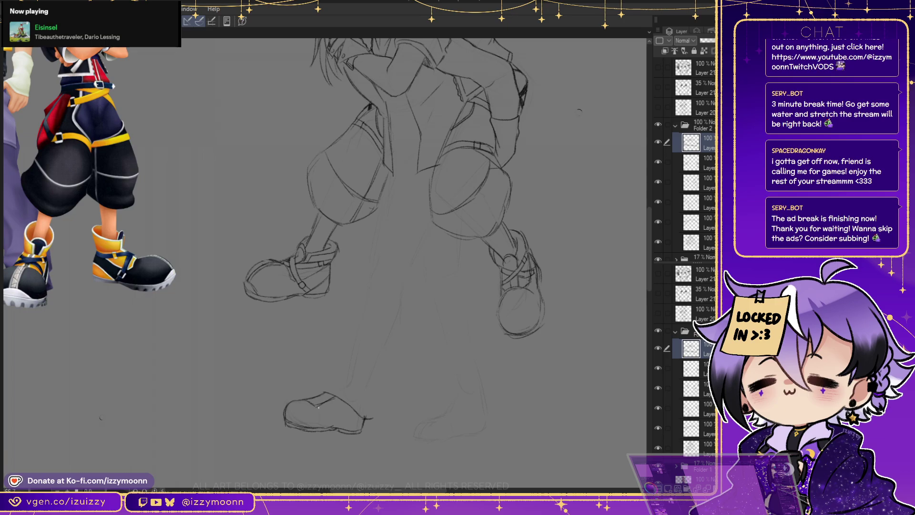
{"action": "mouse_move", "coordinate": [316, 404]}
{"action": "left_mouse_down"}
{"action": "mouse_move", "coordinate": [325, 424]}
{"action": "mouse_move", "coordinate": [337, 418]}
{"action": "left_mouse_up"}
{"action": "mouse_move", "coordinate": [336, 410]}
{"action": "left_mouse_down"}
{"action": "mouse_move", "coordinate": [340, 426]}
{"action": "mouse_move", "coordinate": [340, 419]}
{"action": "mouse_move", "coordinate": [364, 433]}
{"action": "left_mouse_up"}
{"action": "key", "text": "ctrl+z"}
{"action": "mouse_move", "coordinate": [336, 403]}
{"action": "left_mouse_down"}
{"action": "mouse_move", "coordinate": [337, 424]}
{"action": "mouse_move", "coordinate": [352, 423]}
{"action": "left_mouse_up"}
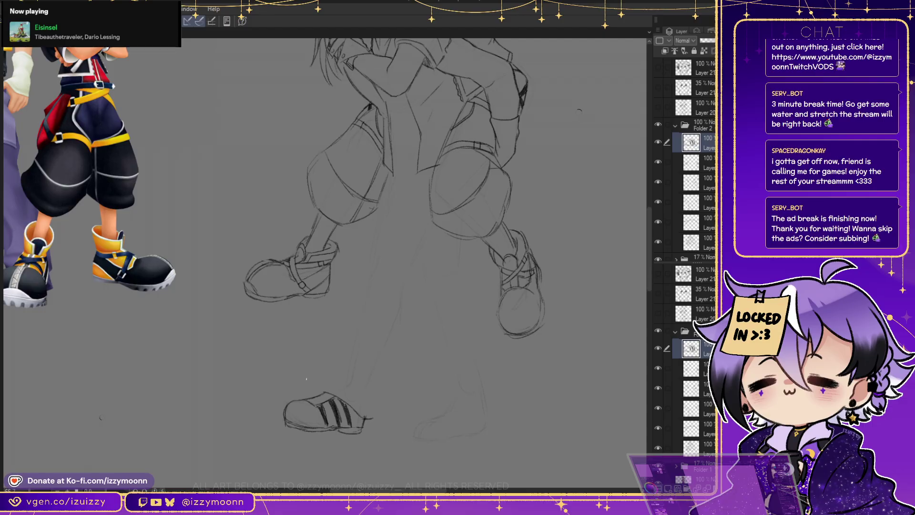
{"action": "mouse_move", "coordinate": [289, 405]}
{"action": "left_mouse_down"}
{"action": "mouse_move", "coordinate": [318, 411]}
{"action": "mouse_move", "coordinate": [313, 401]}
{"action": "left_mouse_up"}
{"action": "left_click_drag", "start_coordinate": [308, 401], "coordinate": [293, 406]}
Sketch the front figure's first baggy trouser leg from the folded cuff over the sneaker up to the vest
{"action": "left_click_drag", "start_coordinate": [323, 383], "coordinate": [351, 396]}
{"action": "left_click_drag", "start_coordinate": [332, 347], "coordinate": [316, 383]}
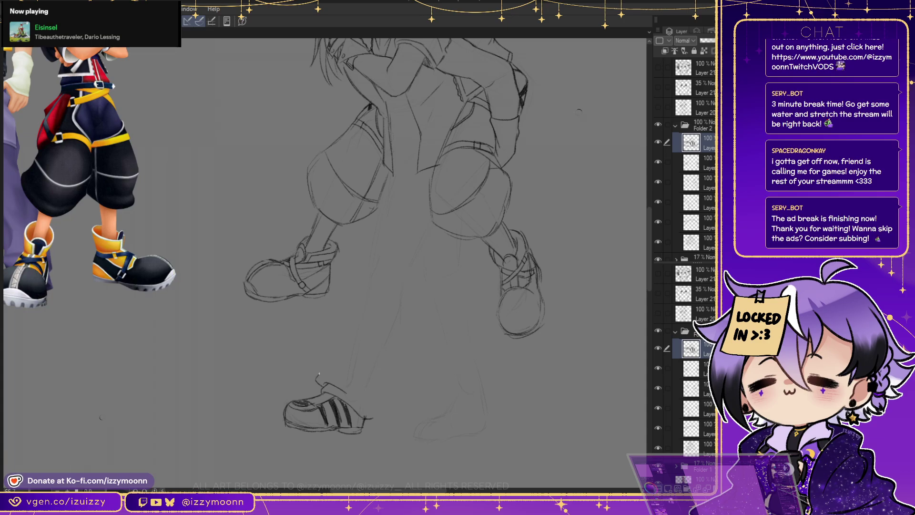
{"action": "left_click_drag", "start_coordinate": [333, 347], "coordinate": [345, 308]}
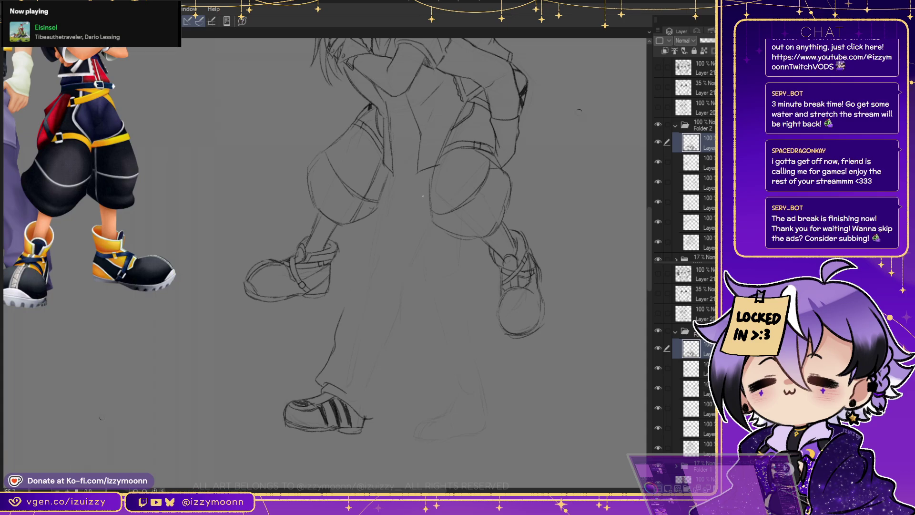
{"action": "mouse_move", "coordinate": [368, 419]}
{"action": "left_mouse_down"}
{"action": "mouse_move", "coordinate": [384, 397]}
{"action": "mouse_move", "coordinate": [390, 341]}
{"action": "mouse_move", "coordinate": [390, 367]}
{"action": "mouse_move", "coordinate": [377, 353]}
{"action": "mouse_move", "coordinate": [398, 352]}
{"action": "mouse_move", "coordinate": [405, 312]}
{"action": "left_mouse_up"}
{"action": "mouse_move", "coordinate": [386, 267]}
{"action": "left_mouse_down"}
{"action": "mouse_move", "coordinate": [387, 256]}
{"action": "mouse_move", "coordinate": [406, 315]}
{"action": "mouse_move", "coordinate": [523, 433]}
{"action": "mouse_move", "coordinate": [485, 414]}
{"action": "left_mouse_up"}
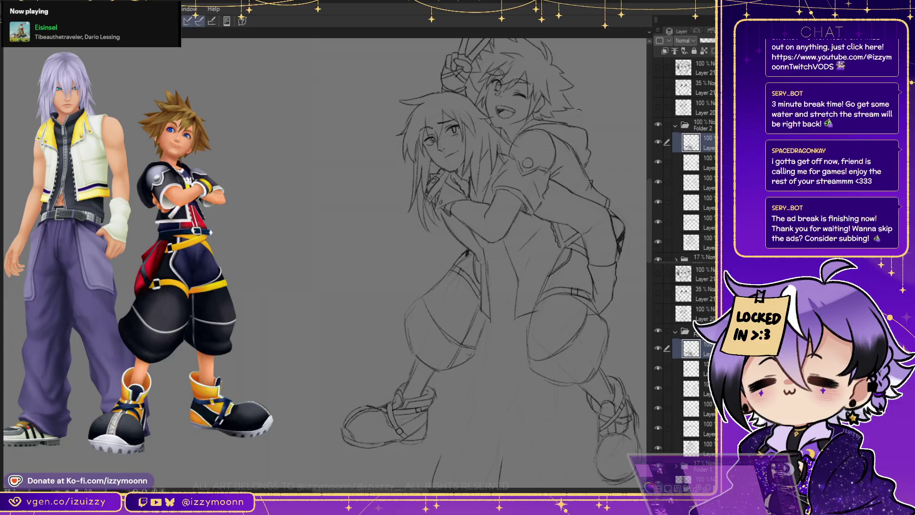
{"action": "mouse_move", "coordinate": [472, 366]}
{"action": "left_mouse_down"}
{"action": "mouse_move", "coordinate": [414, 309]}
{"action": "mouse_move", "coordinate": [374, 297]}
{"action": "mouse_move", "coordinate": [387, 245]}
{"action": "mouse_move", "coordinate": [377, 279]}
{"action": "left_mouse_up"}
{"action": "mouse_move", "coordinate": [389, 241]}
{"action": "left_mouse_down"}
{"action": "mouse_move", "coordinate": [374, 291]}
{"action": "mouse_move", "coordinate": [390, 244]}
{"action": "mouse_move", "coordinate": [373, 263]}
{"action": "mouse_move", "coordinate": [370, 275]}
{"action": "left_mouse_up"}
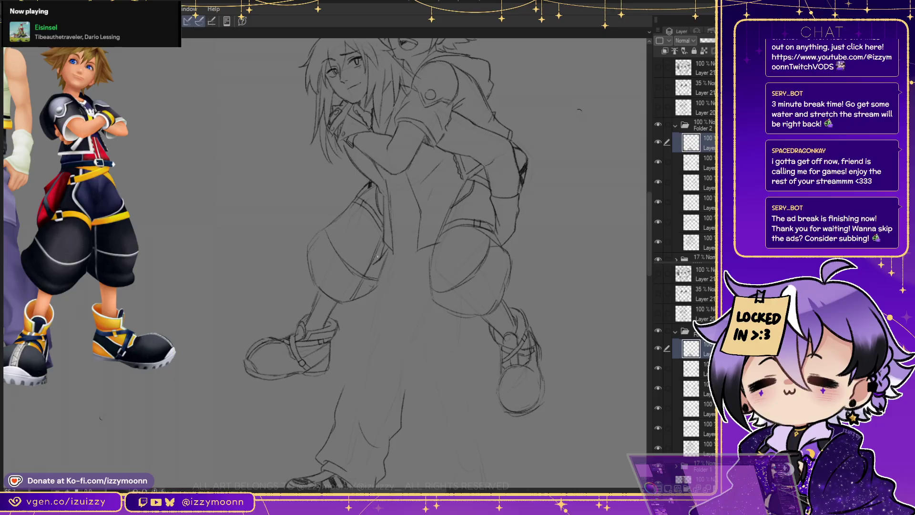
{"action": "left_click_drag", "start_coordinate": [373, 262], "coordinate": [369, 280]}
{"action": "left_click_drag", "start_coordinate": [360, 318], "coordinate": [341, 393]}
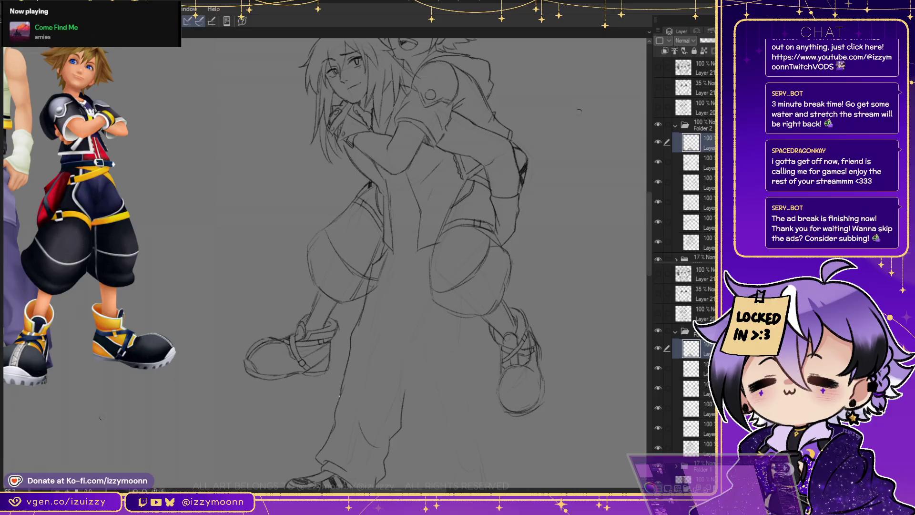
Draw the side pocket edge on the front figure's trousers and a belt with a square buckle below the vest
{"action": "left_click_drag", "start_coordinate": [361, 354], "coordinate": [390, 249]}
{"action": "left_click_drag", "start_coordinate": [395, 232], "coordinate": [414, 232]}
{"action": "left_click_drag", "start_coordinate": [412, 235], "coordinate": [402, 237]}
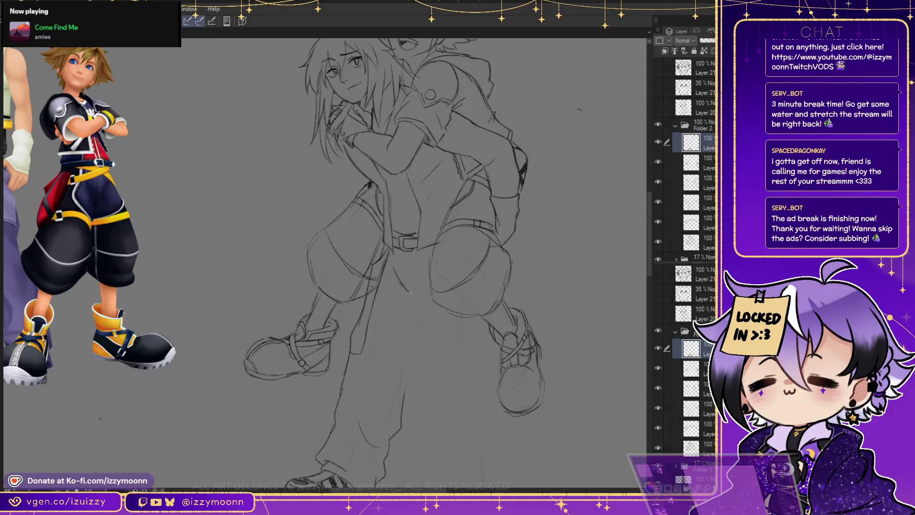
Sketch the fly and pointed crotch lines of the front figure's trousers beneath the belt buckle
{"action": "mouse_move", "coordinate": [414, 290]}
{"action": "left_mouse_down"}
{"action": "mouse_move", "coordinate": [423, 279]}
{"action": "mouse_move", "coordinate": [405, 262]}
{"action": "mouse_move", "coordinate": [410, 253]}
{"action": "left_mouse_up"}
{"action": "left_click_drag", "start_coordinate": [410, 292], "coordinate": [416, 327]}
{"action": "key", "text": "ctrl+z"}
{"action": "scroll", "coordinate": [419, 275], "scroll_direction": "down", "scroll_amount": 3}
{"action": "scroll", "coordinate": [578, 113], "scroll_direction": "up", "scroll_amount": 3}
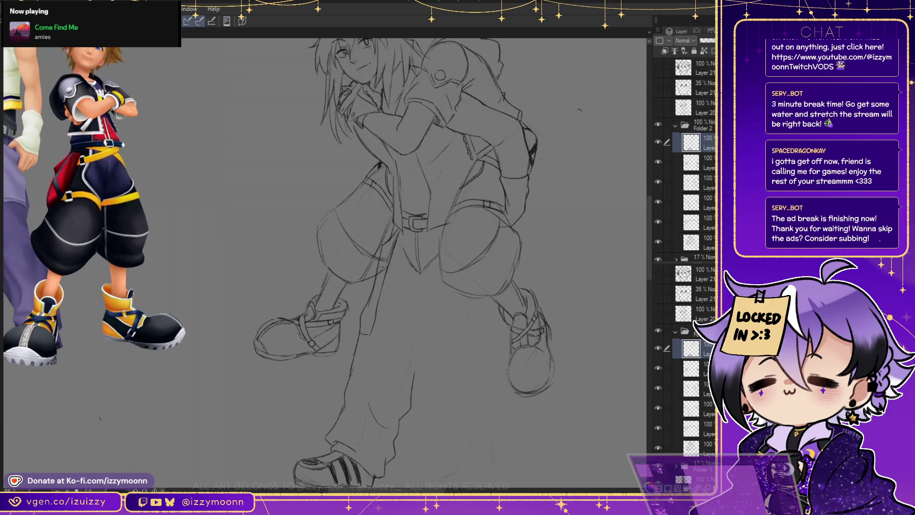
Hide the new trouser sketch layer to compare it with the faded rough, and show it again
{"action": "left_click", "coordinate": [658, 142]}
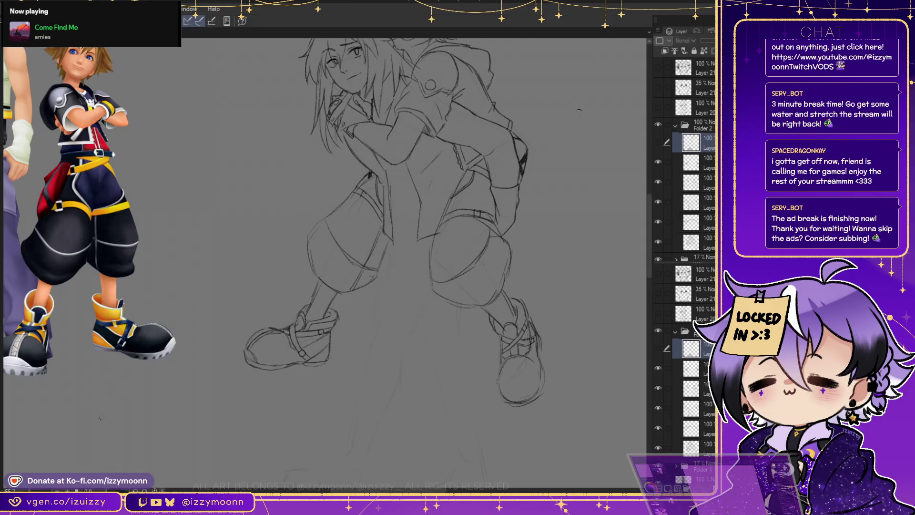
{"action": "scroll", "coordinate": [579, 111], "scroll_direction": "down", "scroll_amount": 4}
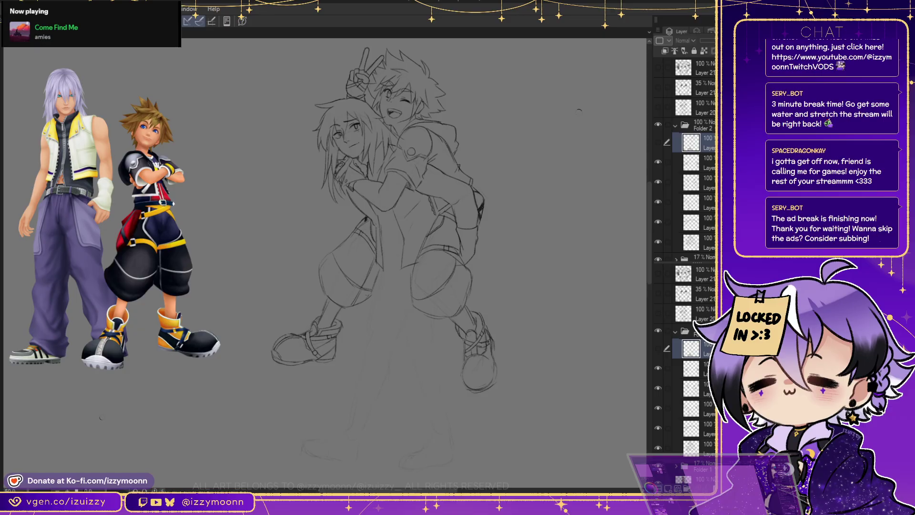
{"action": "key", "text": "ctrl+comma"}
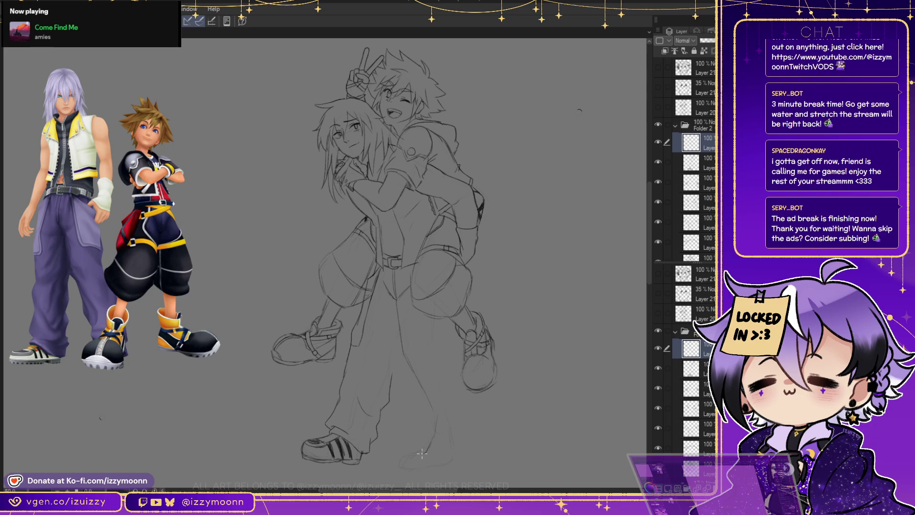
Sketch the front figure's second sneaker with its sole, toe detail and side stripes over the faded foot
{"action": "mouse_move", "coordinate": [416, 475]}
{"action": "left_mouse_down"}
{"action": "mouse_move", "coordinate": [451, 472]}
{"action": "mouse_move", "coordinate": [463, 461]}
{"action": "mouse_move", "coordinate": [465, 439]}
{"action": "mouse_move", "coordinate": [465, 460]}
{"action": "left_mouse_up"}
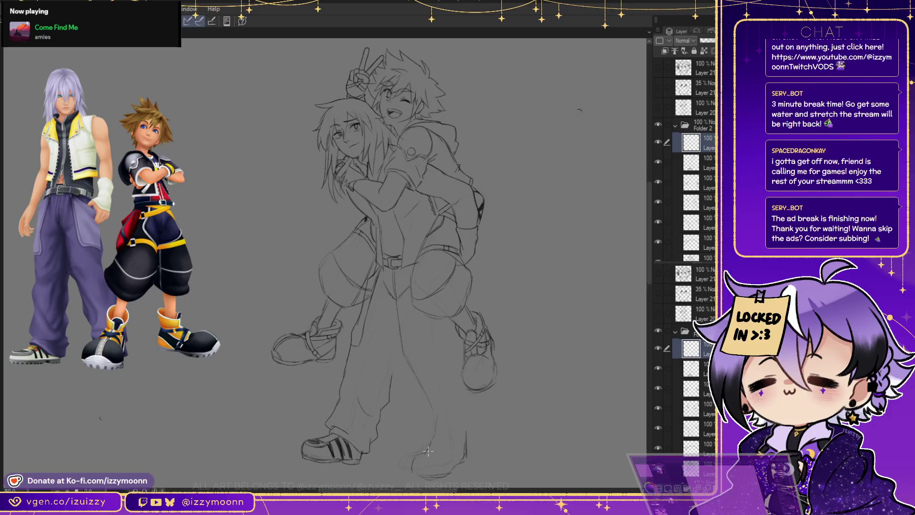
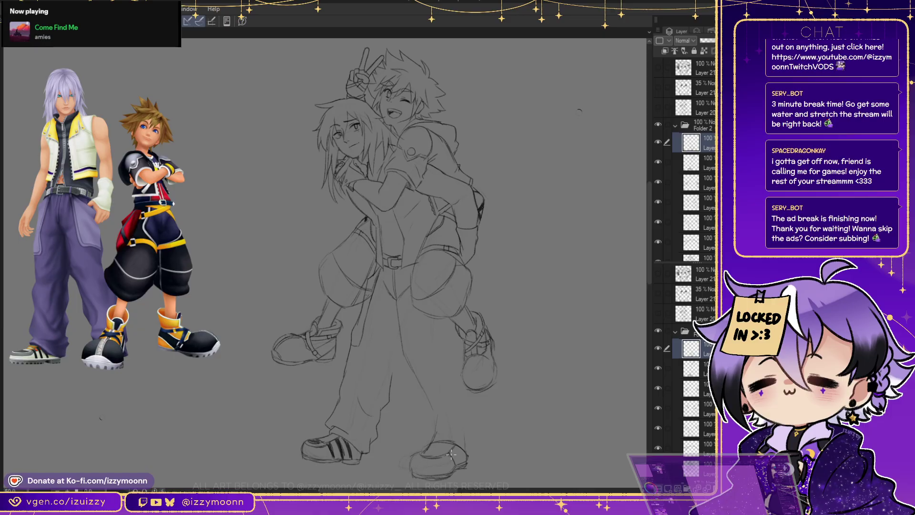
{"action": "left_click_drag", "start_coordinate": [455, 451], "coordinate": [463, 461]}
{"action": "mouse_move", "coordinate": [422, 452]}
{"action": "left_mouse_down"}
{"action": "mouse_move", "coordinate": [442, 453]}
{"action": "mouse_move", "coordinate": [424, 461]}
{"action": "mouse_move", "coordinate": [433, 457]}
{"action": "left_mouse_up"}
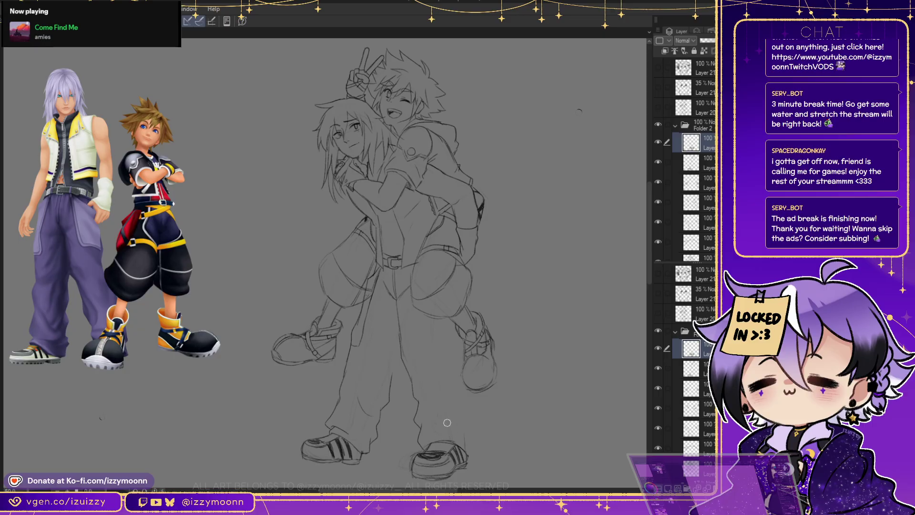
Draw the outer contour of the front figure's second trouser leg down to the cuff and add its thigh pocket
{"action": "left_click_drag", "start_coordinate": [472, 452], "coordinate": [477, 431]}
{"action": "left_click_drag", "start_coordinate": [448, 314], "coordinate": [460, 375]}
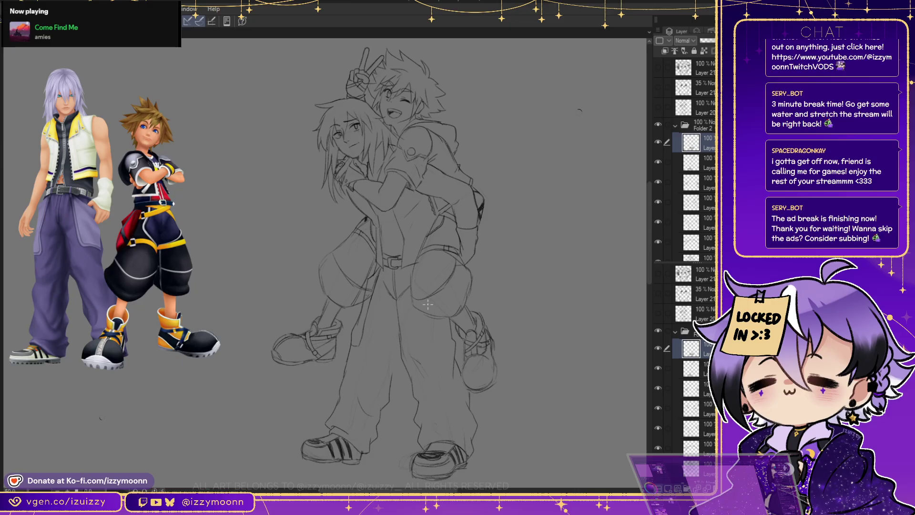
{"action": "left_click_drag", "start_coordinate": [434, 318], "coordinate": [439, 335]}
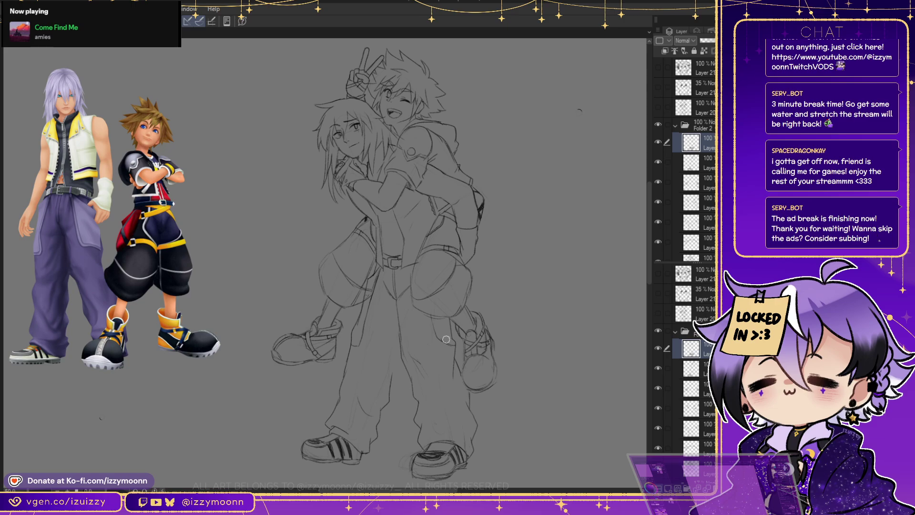
Lasso the front figure's second trouser leg with its sneaker and shift it slightly upward with a slight outward rotation
{"action": "left_click_drag", "start_coordinate": [400, 375], "coordinate": [392, 344]}
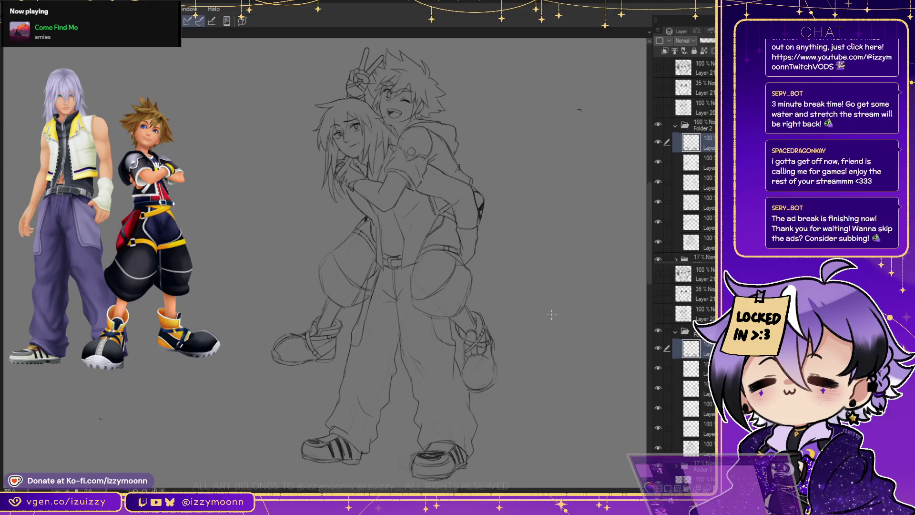
{"action": "mouse_move", "coordinate": [396, 288]}
{"action": "left_mouse_down"}
{"action": "mouse_move", "coordinate": [403, 404]}
{"action": "mouse_move", "coordinate": [452, 474]}
{"action": "mouse_move", "coordinate": [486, 413]}
{"action": "mouse_move", "coordinate": [446, 300]}
{"action": "left_mouse_up"}
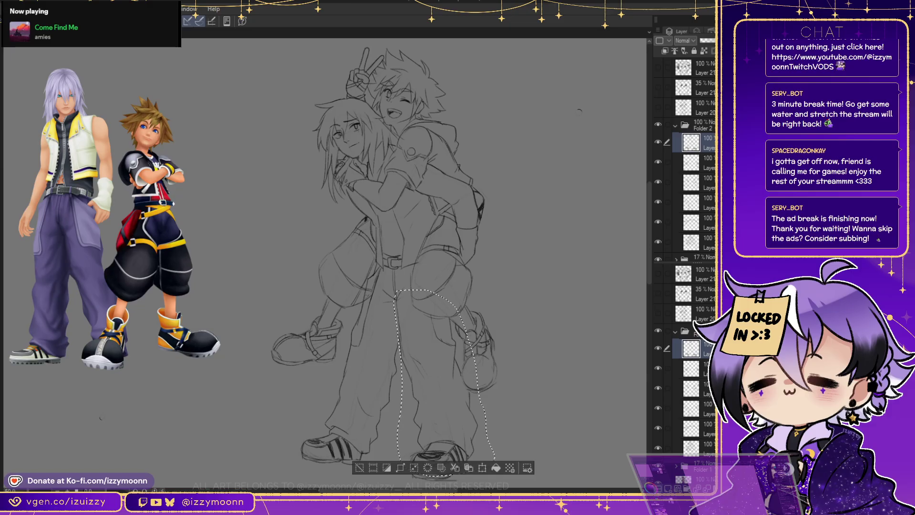
{"action": "scroll", "coordinate": [325, 263], "scroll_direction": "down", "scroll_amount": 1}
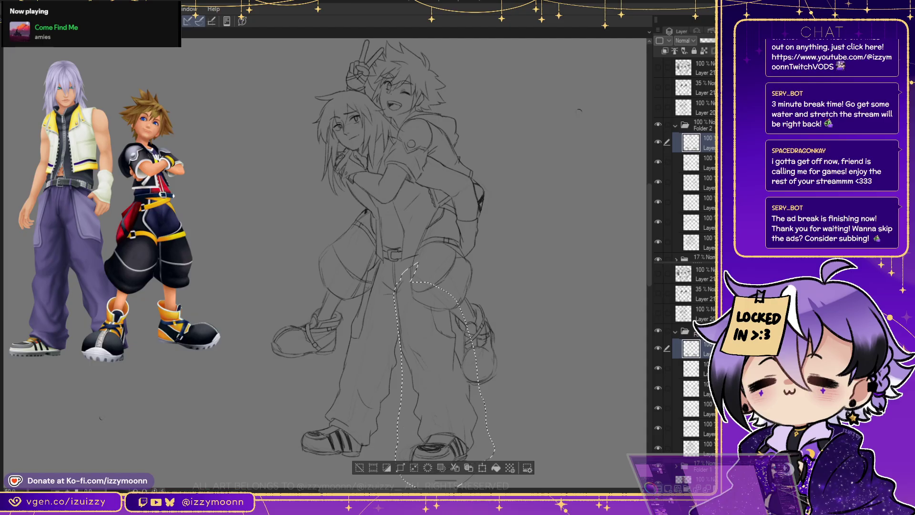
{"action": "key", "text": "ctrl+t"}
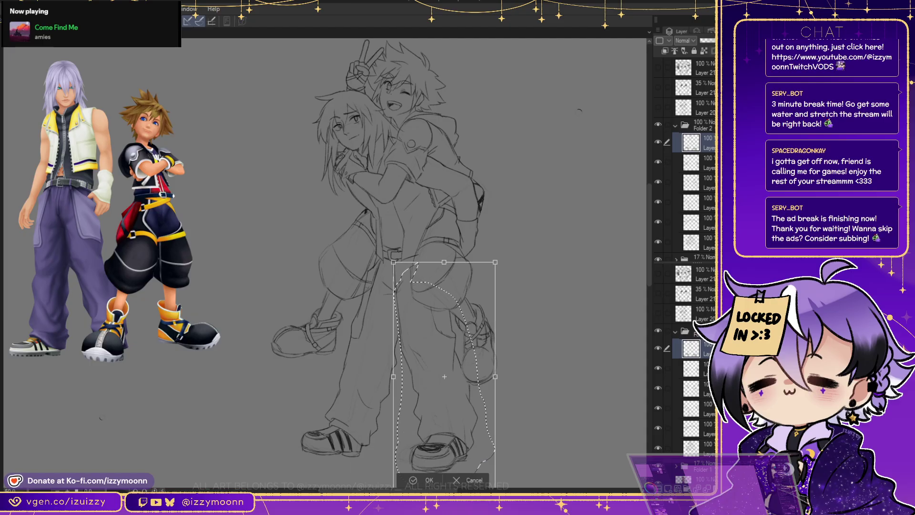
{"action": "left_click_drag", "start_coordinate": [520, 315], "coordinate": [519, 313]}
{"action": "left_click_drag", "start_coordinate": [443, 363], "coordinate": [445, 362]}
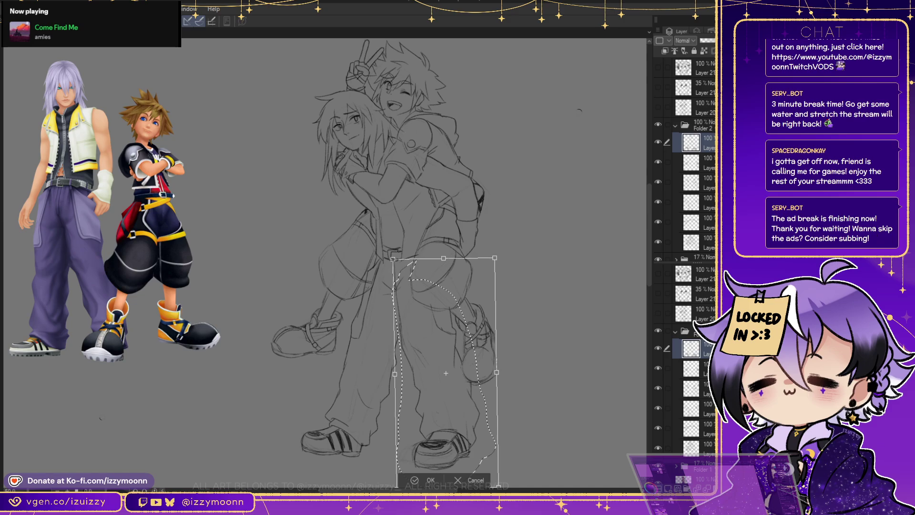
{"action": "key", "text": "Return"}
{"action": "key", "text": "ctrl+d"}
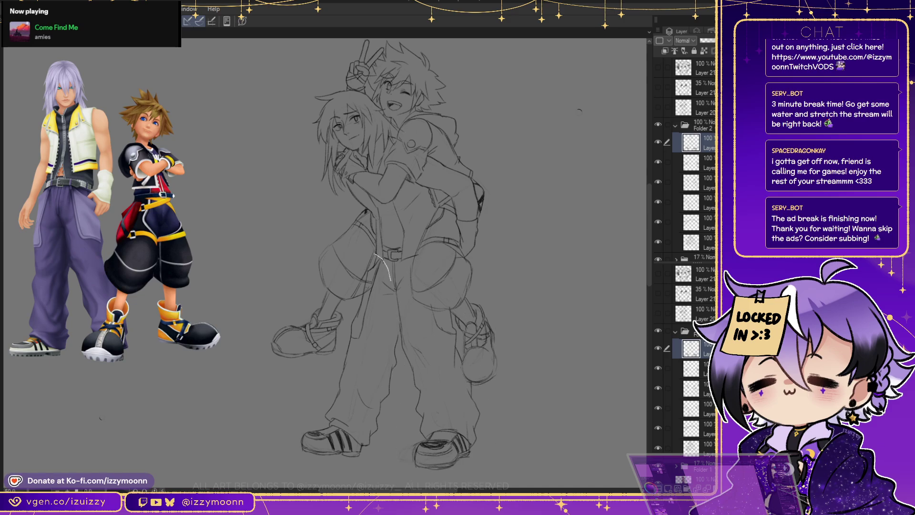
Lasso the front figure's first trouser leg with its sneaker and move it slightly outward to widen the stance
{"action": "left_click_drag", "start_coordinate": [402, 429], "coordinate": [309, 322]}
{"action": "key", "text": "ctrl+t"}
{"action": "left_click_drag", "start_coordinate": [334, 369], "coordinate": [329, 370]}
{"action": "key", "text": "Return"}
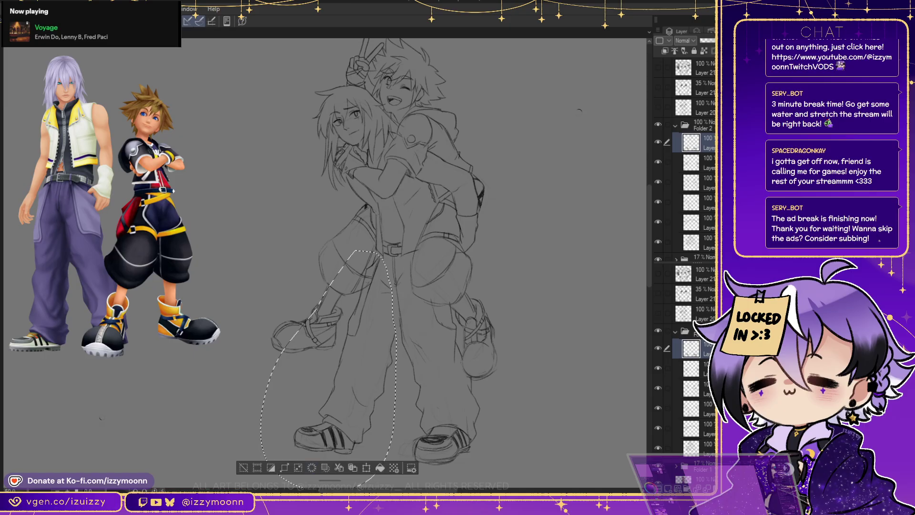
{"action": "key", "text": "ctrl+d"}
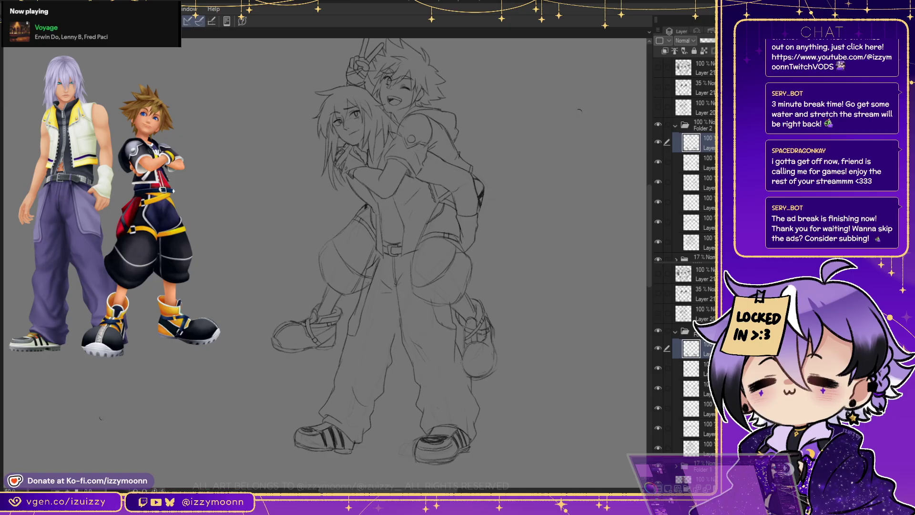
Select the lower part of the first trouser leg with its sneaker and transform it to swing the foot further outward
{"action": "mouse_move", "coordinate": [368, 405]}
{"action": "left_mouse_down"}
{"action": "mouse_move", "coordinate": [382, 446]}
{"action": "mouse_move", "coordinate": [296, 465]}
{"action": "mouse_move", "coordinate": [286, 354]}
{"action": "mouse_move", "coordinate": [261, 346]}
{"action": "mouse_move", "coordinate": [254, 331]}
{"action": "left_mouse_up"}
{"action": "key", "text": "ctrl+t"}
{"action": "left_click_drag", "start_coordinate": [320, 416], "coordinate": [323, 417]}
{"action": "key", "text": "Return"}
{"action": "key", "text": "ctrl+d"}
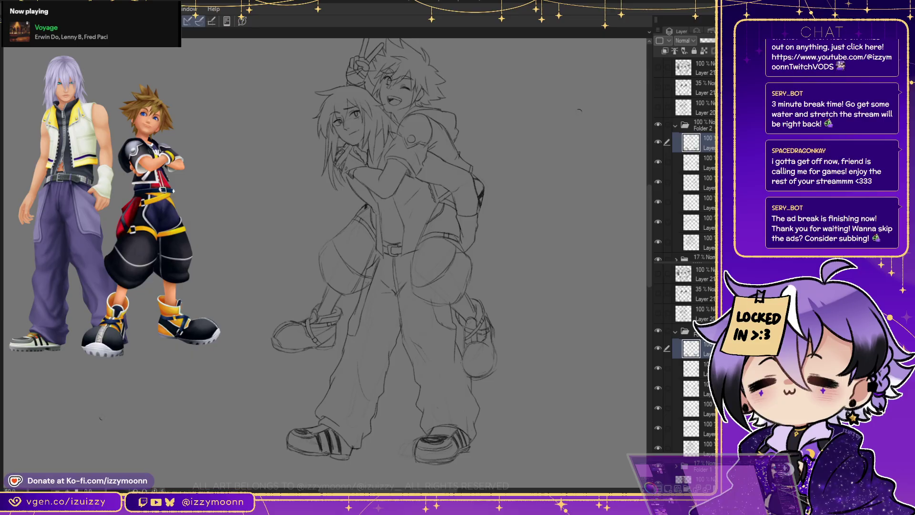
Lasso the first leg from the knee down and nudge the cuff and sneaker slightly up and back inward
{"action": "mouse_move", "coordinate": [360, 302]}
{"action": "left_mouse_down"}
{"action": "mouse_move", "coordinate": [395, 343]}
{"action": "mouse_move", "coordinate": [362, 477]}
{"action": "mouse_move", "coordinate": [300, 381]}
{"action": "mouse_move", "coordinate": [326, 360]}
{"action": "left_mouse_up"}
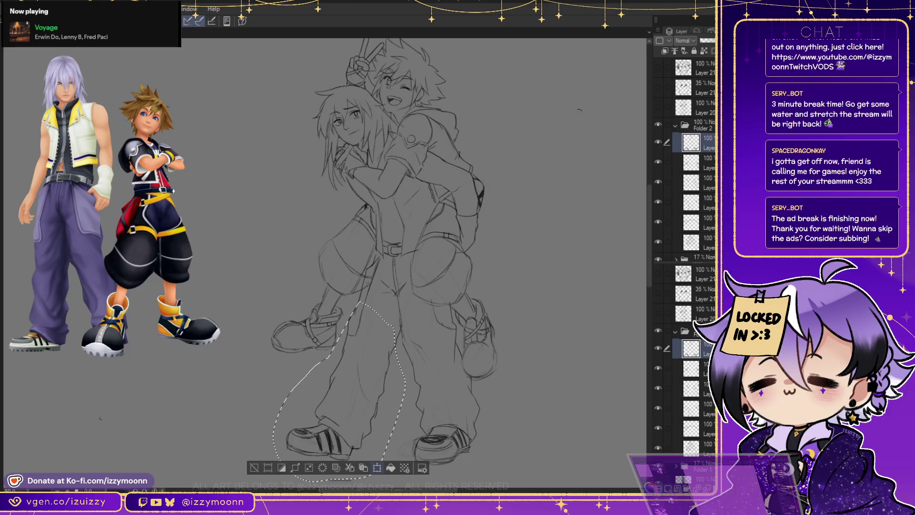
{"action": "left_click", "coordinate": [377, 467]}
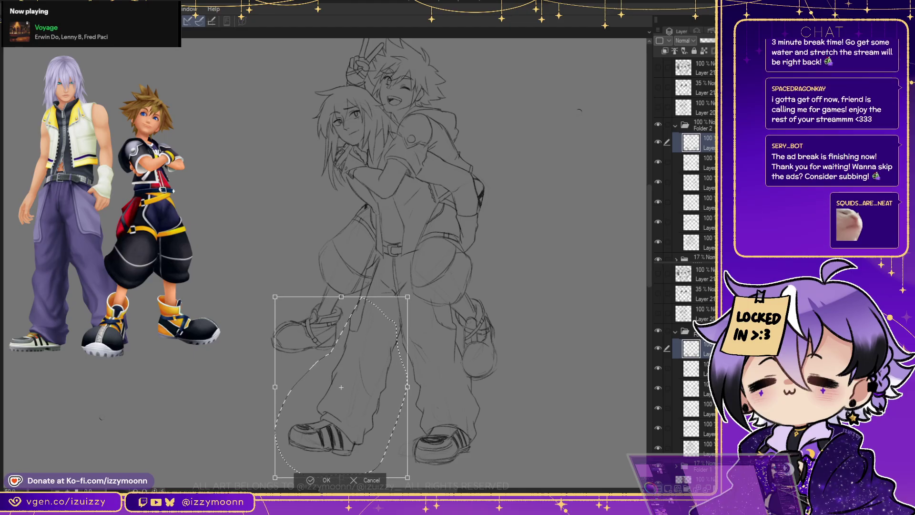
{"action": "left_click", "coordinate": [310, 480]}
{"action": "key", "text": "ctrl+d"}
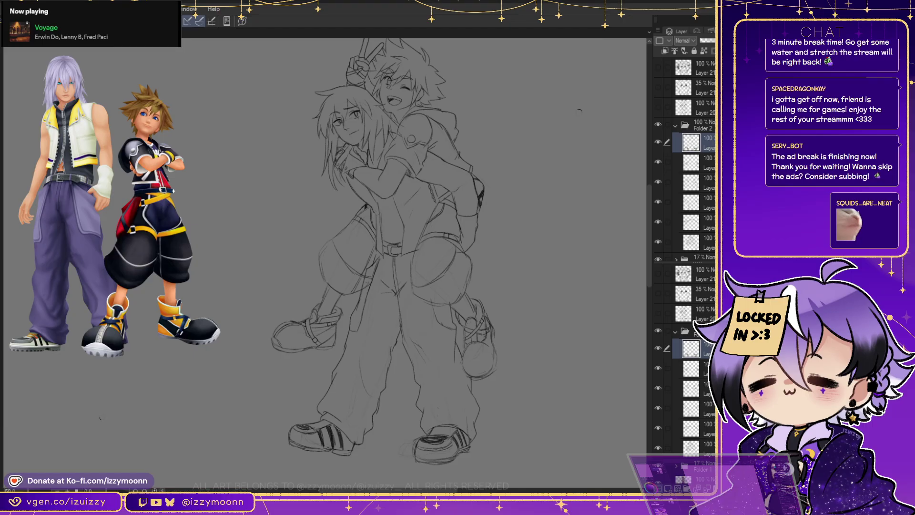
Touch up the lines at the hand below the front figure's chin and shade the belt strap on both sides of the buckle
{"action": "scroll", "coordinate": [454, 253], "scroll_direction": "up", "scroll_amount": 5}
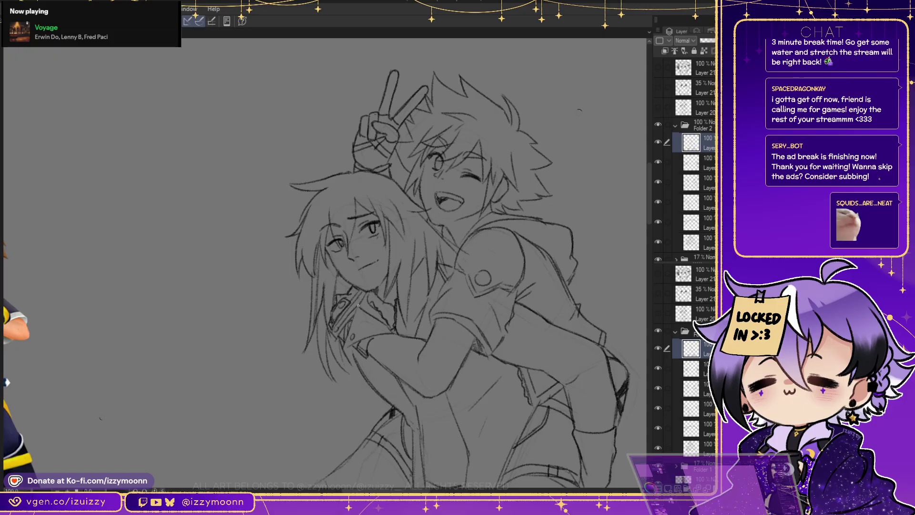
{"action": "mouse_move", "coordinate": [357, 316]}
{"action": "left_mouse_down"}
{"action": "mouse_move", "coordinate": [347, 344]}
{"action": "mouse_move", "coordinate": [393, 329]}
{"action": "left_mouse_up"}
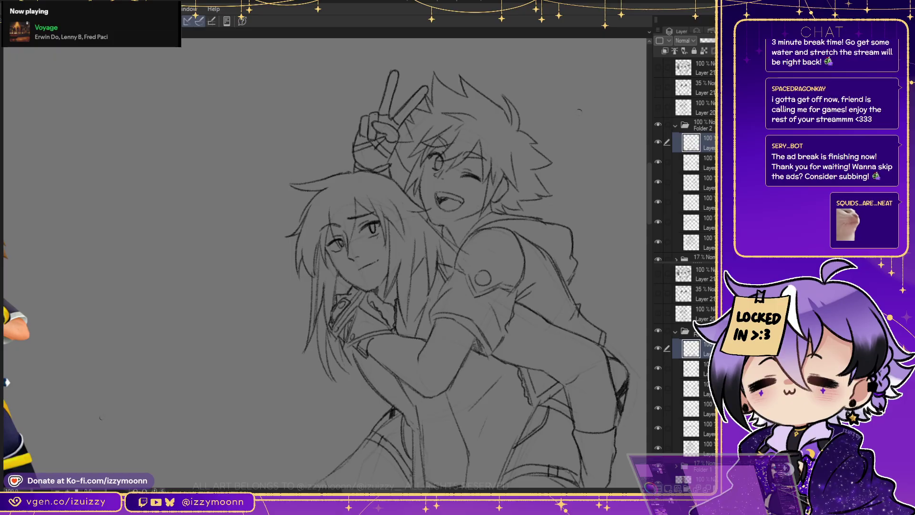
{"action": "scroll", "coordinate": [579, 113], "scroll_direction": "down", "scroll_amount": 3}
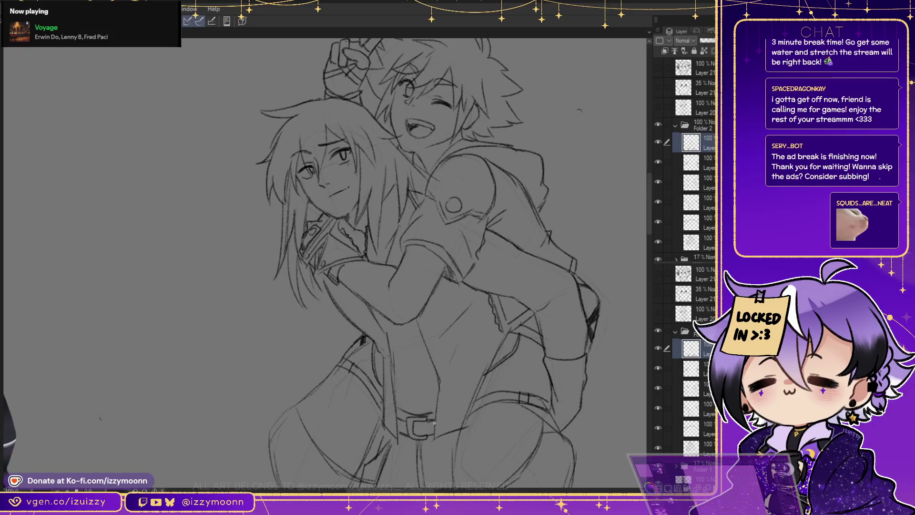
{"action": "left_click_drag", "start_coordinate": [435, 417], "coordinate": [467, 408]}
{"action": "left_click_drag", "start_coordinate": [384, 403], "coordinate": [390, 414]}
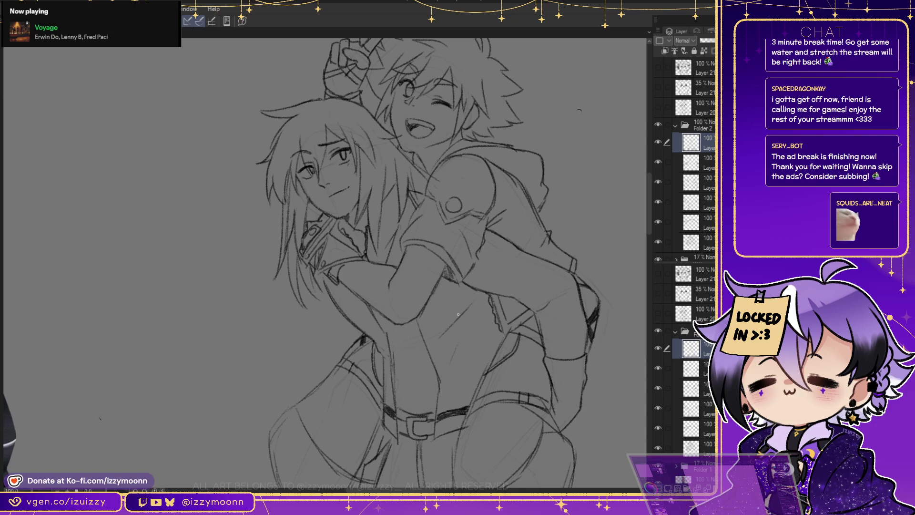
Sketch the front figure's open vest edges and shirt seams from the chest down to the belt, with a fold line at the side
{"action": "left_click_drag", "start_coordinate": [451, 342], "coordinate": [454, 405]}
{"action": "left_click_drag", "start_coordinate": [432, 290], "coordinate": [457, 354]}
{"action": "left_click_drag", "start_coordinate": [374, 293], "coordinate": [351, 339]}
{"action": "left_click_drag", "start_coordinate": [391, 367], "coordinate": [387, 405]}
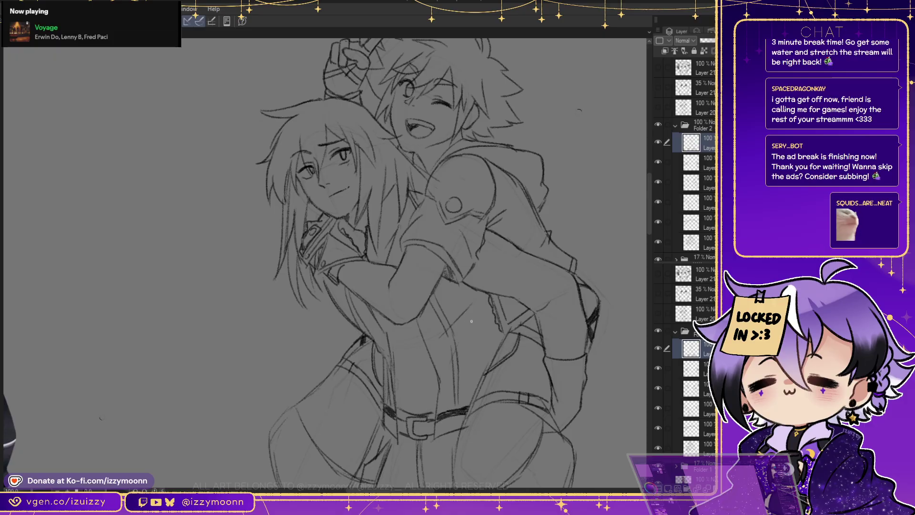
{"action": "left_click_drag", "start_coordinate": [460, 333], "coordinate": [483, 306]}
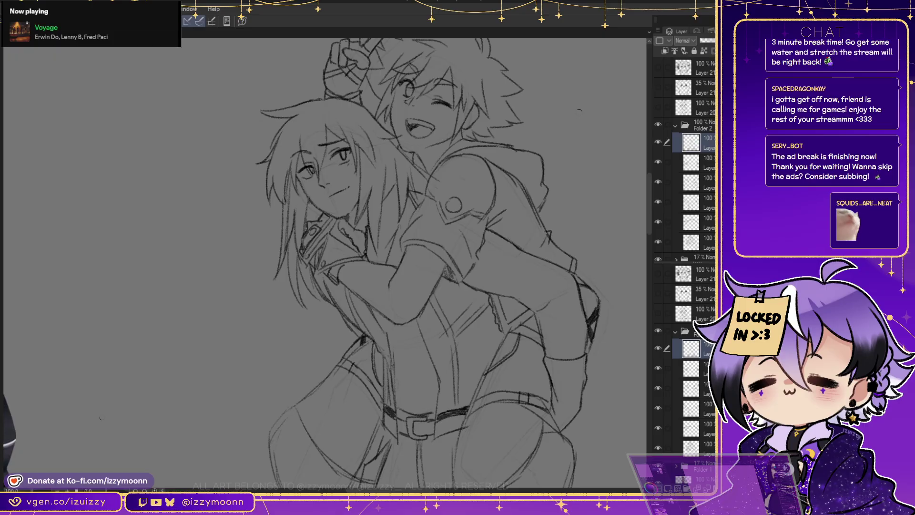
Merge the folder's second sketch layer with the layer below and rework the front figure's outer trouser line at the upper thigh
{"action": "key", "text": "ctrl+minus"}
{"action": "scroll", "coordinate": [578, 113], "scroll_direction": "down", "scroll_amount": 3}
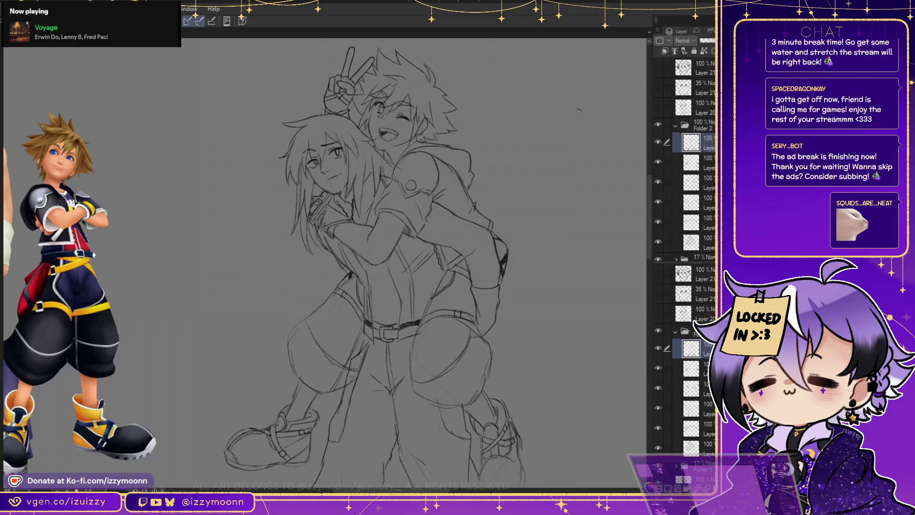
{"action": "scroll", "coordinate": [578, 113], "scroll_direction": "up", "scroll_amount": 2}
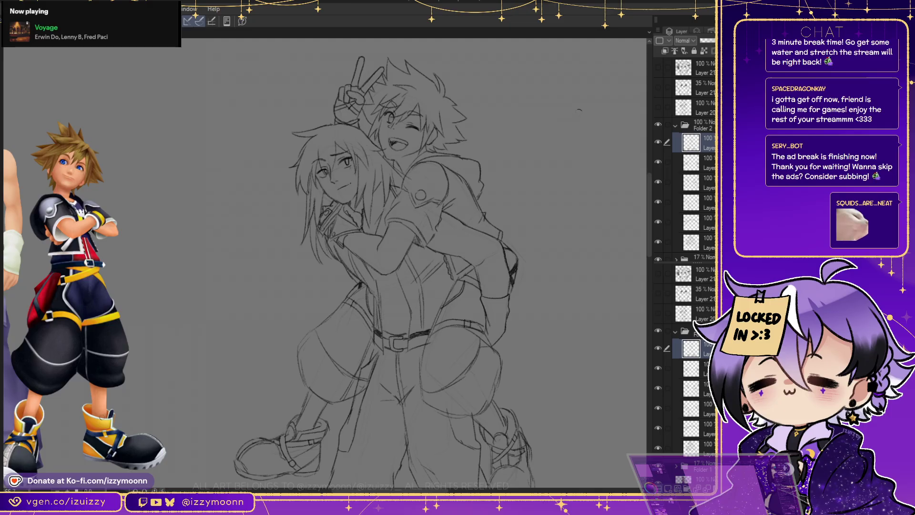
{"action": "left_click", "coordinate": [694, 448]}
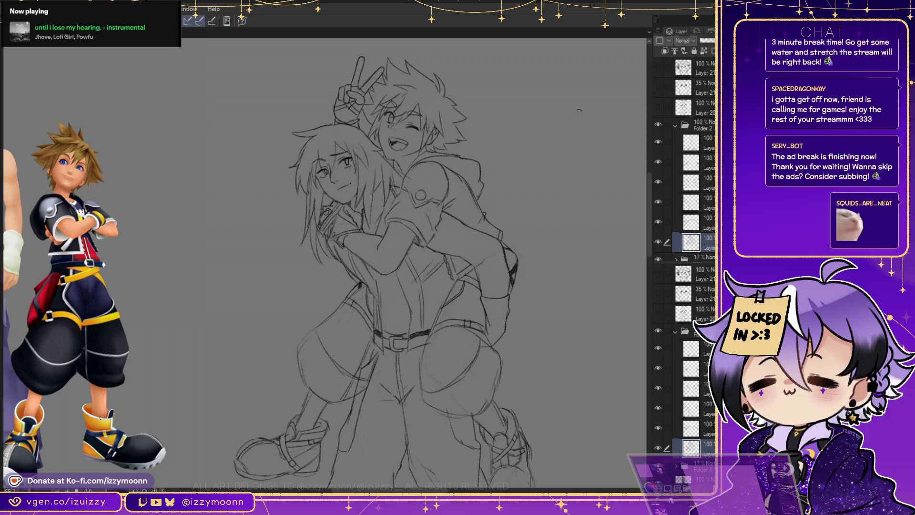
{"action": "scroll", "coordinate": [579, 111], "scroll_direction": "down", "scroll_amount": 5}
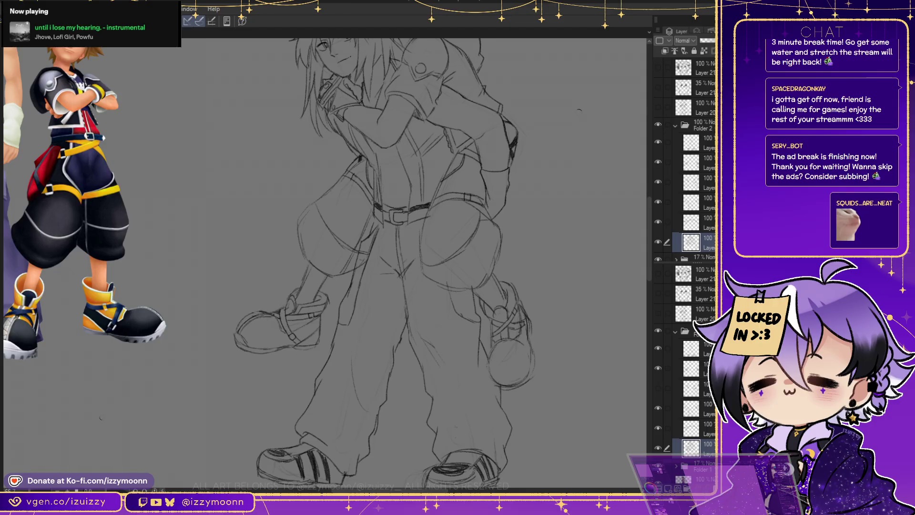
{"action": "left_click", "coordinate": [694, 162]}
{"action": "key", "text": "ctrl+e"}
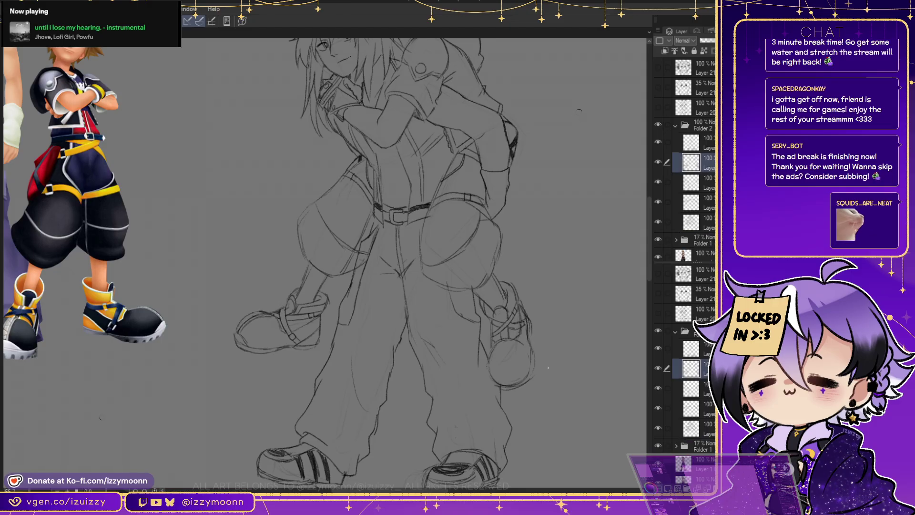
{"action": "left_click_drag", "start_coordinate": [379, 233], "coordinate": [356, 278]}
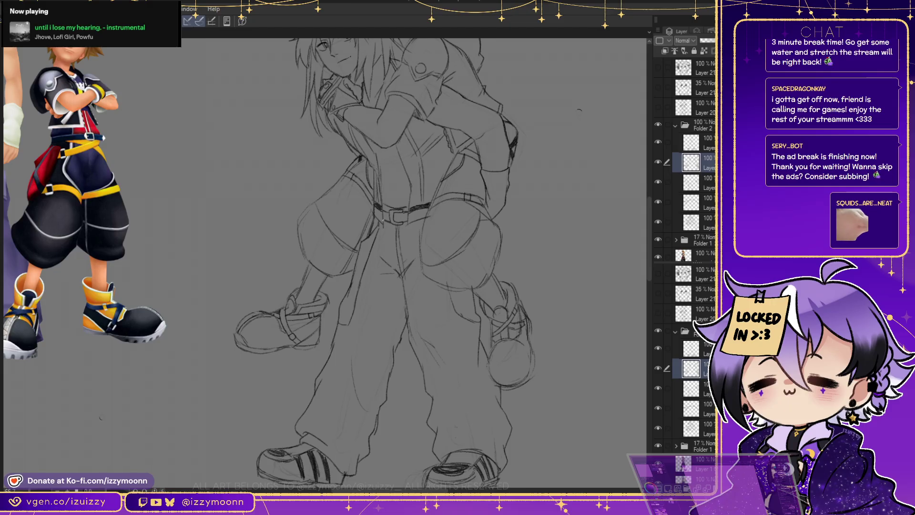
Add a new layer at the top of Folder 2 and shade the carried character's shoes dark grey
{"action": "scroll", "coordinate": [578, 113], "scroll_direction": "down", "scroll_amount": 5}
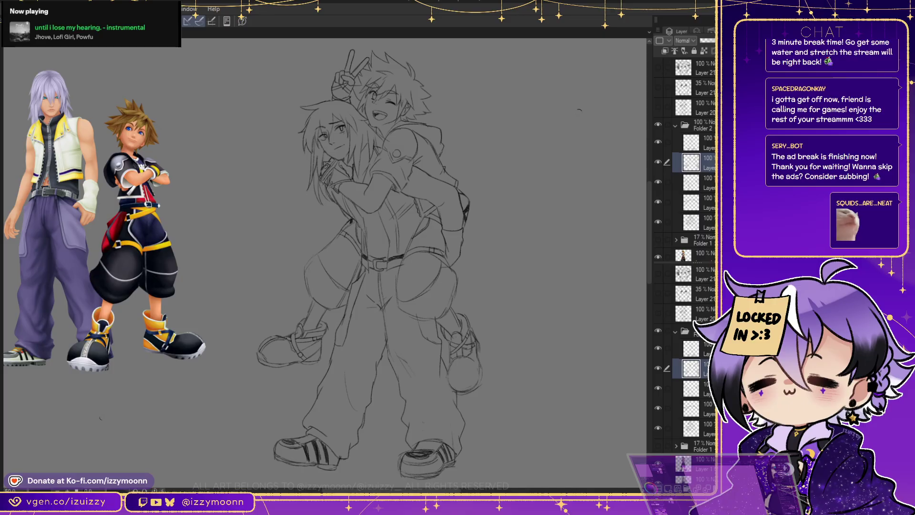
{"action": "key", "text": "alt+bracketright"}
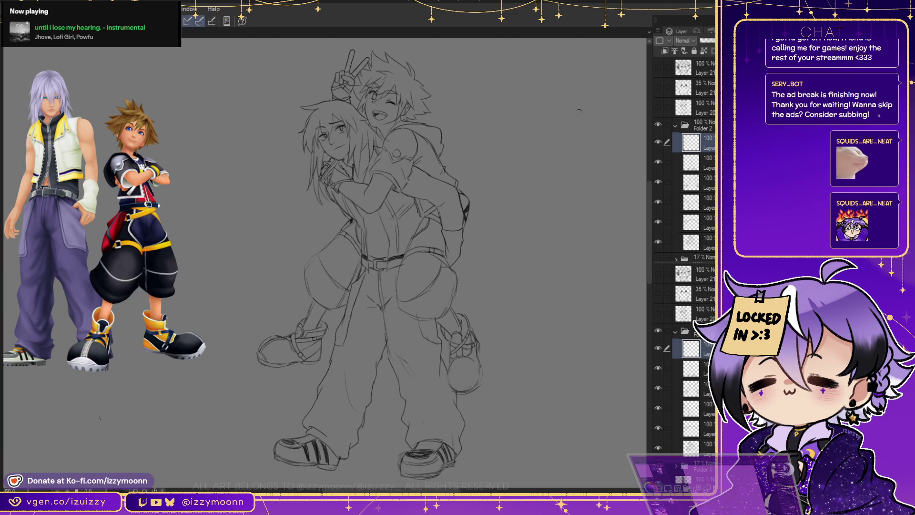
{"action": "key", "text": "ctrl+plus"}
{"action": "key", "text": "ctrl+plus"}
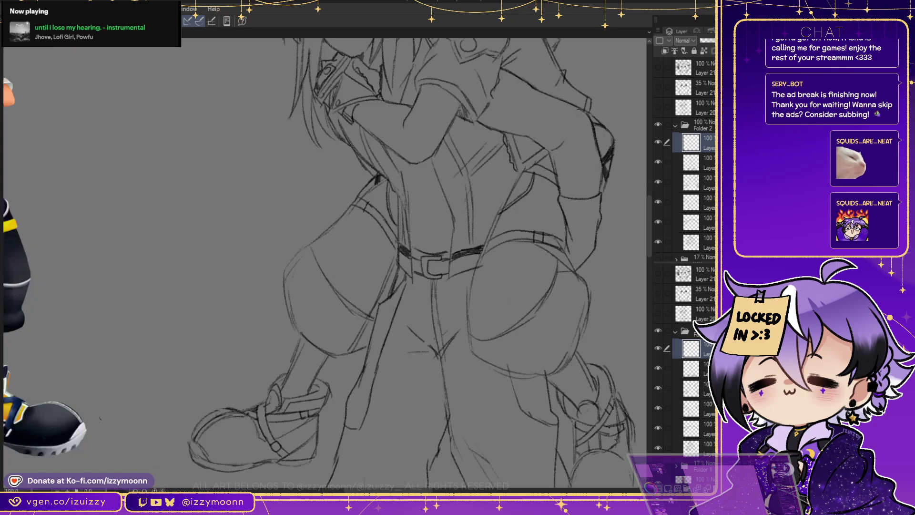
{"action": "scroll", "coordinate": [412, 262], "scroll_direction": "up", "scroll_amount": 3}
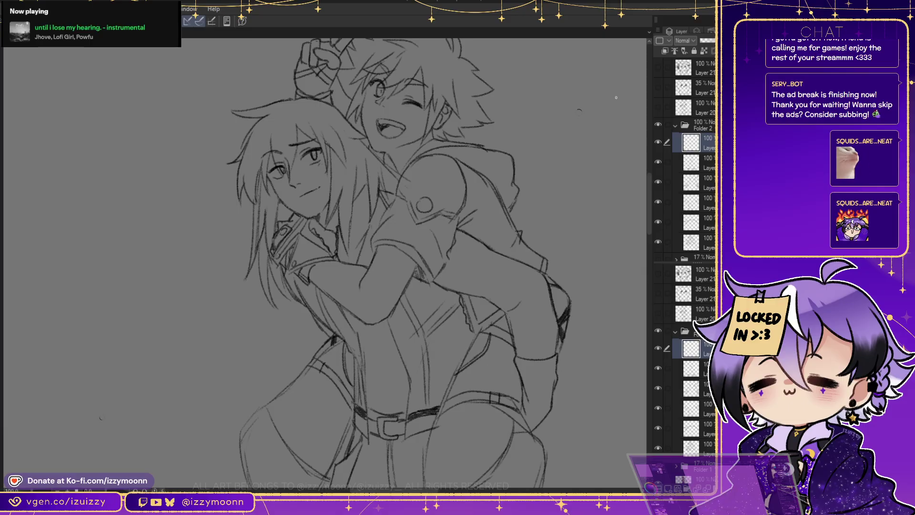
{"action": "key", "text": "ctrl+minus"}
{"action": "key", "text": "ctrl+plus"}
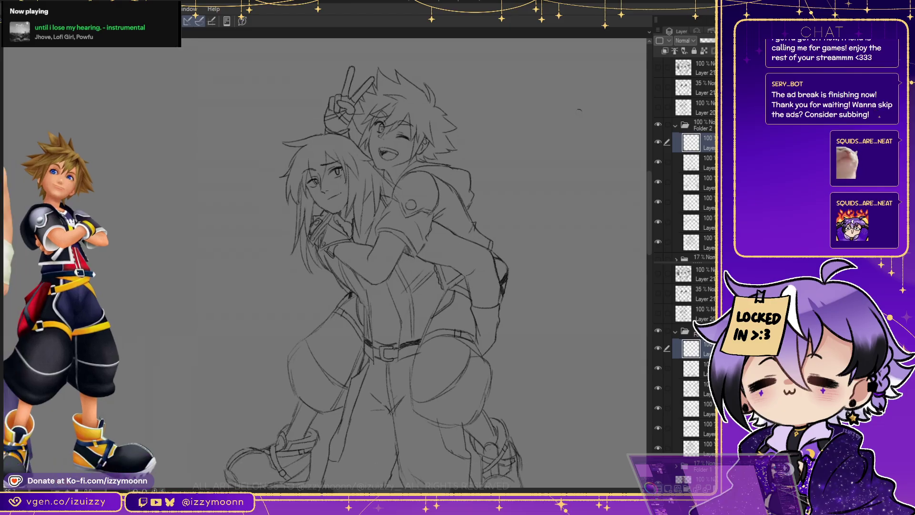
{"action": "key", "text": "ctrl+plus"}
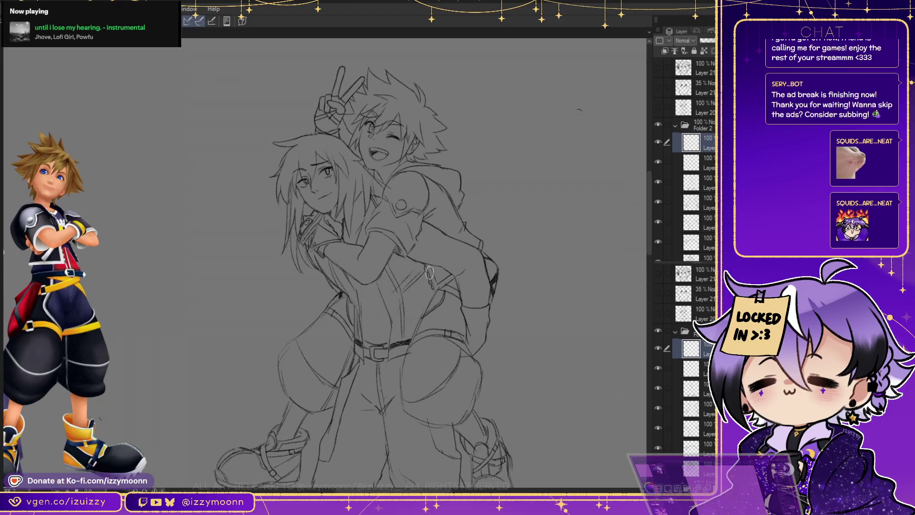
{"action": "left_click_drag", "start_coordinate": [468, 153], "coordinate": [624, 123]}
{"action": "mouse_move", "coordinate": [400, 433]}
{"action": "left_mouse_down"}
{"action": "mouse_move", "coordinate": [391, 441]}
{"action": "mouse_move", "coordinate": [418, 449]}
{"action": "mouse_move", "coordinate": [398, 448]}
{"action": "mouse_move", "coordinate": [441, 441]}
{"action": "left_mouse_up"}
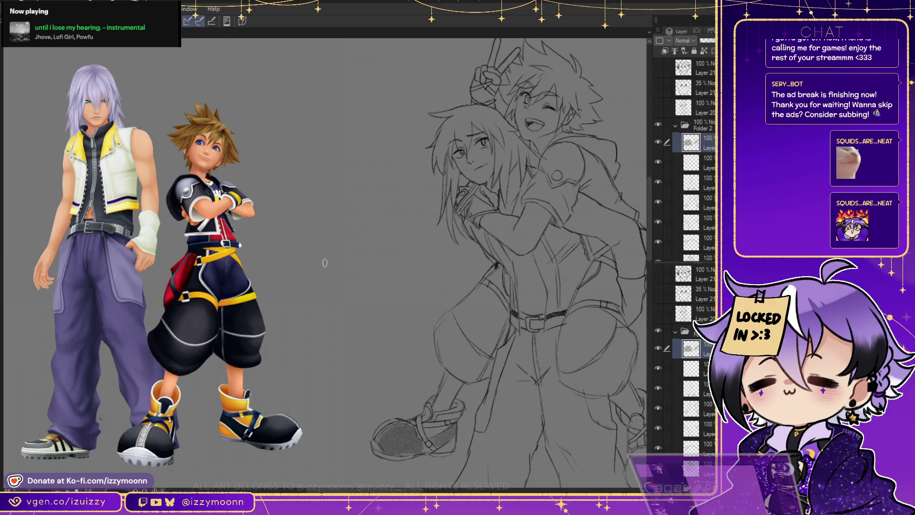
{"action": "mouse_move", "coordinate": [374, 433]}
{"action": "left_mouse_down"}
{"action": "mouse_move", "coordinate": [399, 414]}
{"action": "mouse_move", "coordinate": [427, 414]}
{"action": "mouse_move", "coordinate": [386, 413]}
{"action": "left_mouse_up"}
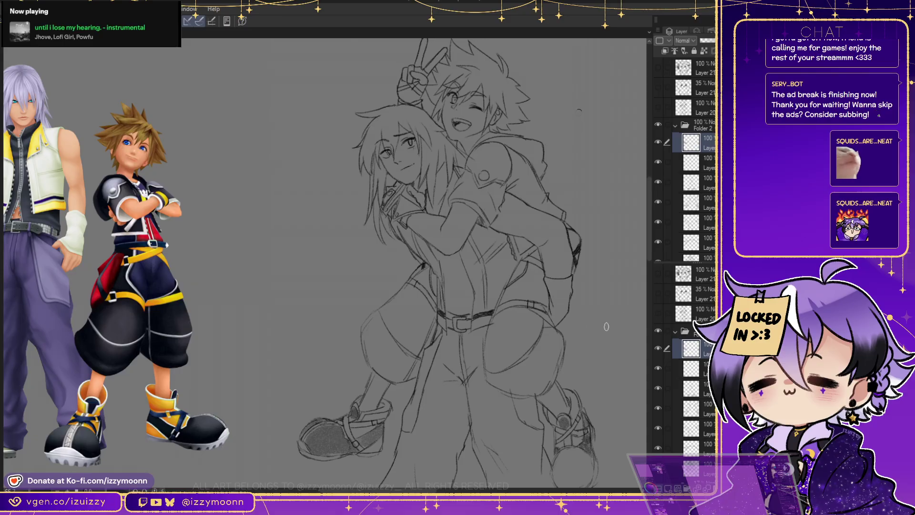
Shade the carried character's puffy shorts, raised hand's glove, hooded jacket and sleeve dark grey
{"action": "mouse_move", "coordinate": [499, 380]}
{"action": "left_mouse_down"}
{"action": "mouse_move", "coordinate": [525, 367]}
{"action": "mouse_move", "coordinate": [534, 376]}
{"action": "mouse_move", "coordinate": [517, 380]}
{"action": "mouse_move", "coordinate": [543, 362]}
{"action": "mouse_move", "coordinate": [553, 377]}
{"action": "mouse_move", "coordinate": [553, 332]}
{"action": "mouse_move", "coordinate": [520, 367]}
{"action": "mouse_move", "coordinate": [537, 327]}
{"action": "mouse_move", "coordinate": [494, 368]}
{"action": "mouse_move", "coordinate": [487, 351]}
{"action": "mouse_move", "coordinate": [498, 320]}
{"action": "mouse_move", "coordinate": [544, 315]}
{"action": "mouse_move", "coordinate": [542, 275]}
{"action": "mouse_move", "coordinate": [534, 271]}
{"action": "mouse_move", "coordinate": [527, 293]}
{"action": "mouse_move", "coordinate": [515, 286]}
{"action": "mouse_move", "coordinate": [503, 296]}
{"action": "mouse_move", "coordinate": [532, 296]}
{"action": "mouse_move", "coordinate": [536, 286]}
{"action": "left_mouse_up"}
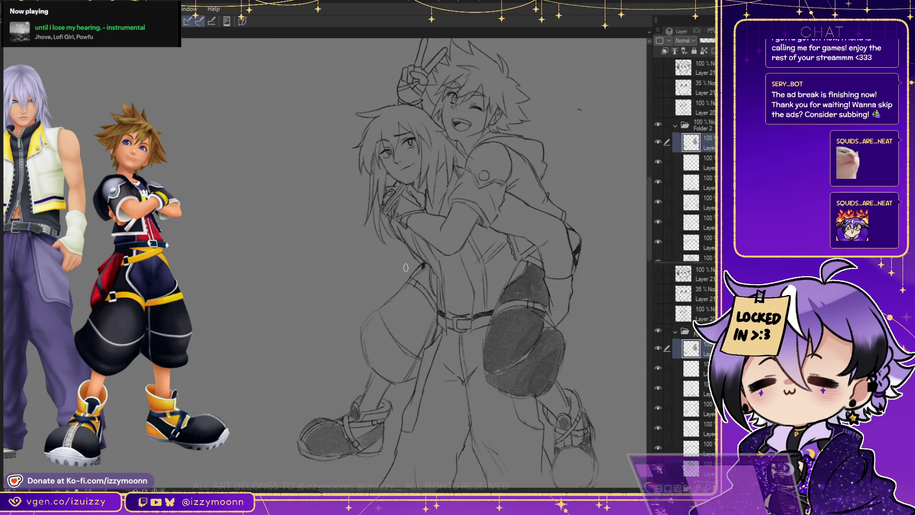
{"action": "mouse_move", "coordinate": [425, 273]}
{"action": "left_mouse_down"}
{"action": "mouse_move", "coordinate": [405, 288]}
{"action": "mouse_move", "coordinate": [413, 288]}
{"action": "mouse_move", "coordinate": [403, 284]}
{"action": "mouse_move", "coordinate": [414, 351]}
{"action": "mouse_move", "coordinate": [428, 318]}
{"action": "mouse_move", "coordinate": [381, 328]}
{"action": "mouse_move", "coordinate": [402, 356]}
{"action": "mouse_move", "coordinate": [369, 328]}
{"action": "mouse_move", "coordinate": [388, 366]}
{"action": "mouse_move", "coordinate": [422, 370]}
{"action": "left_mouse_up"}
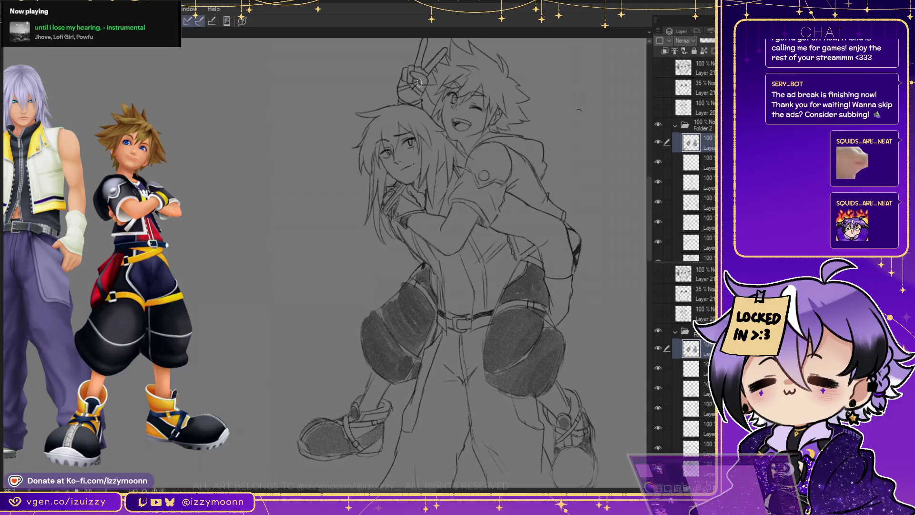
{"action": "mouse_move", "coordinate": [413, 96]}
{"action": "left_mouse_down"}
{"action": "mouse_move", "coordinate": [405, 98]}
{"action": "mouse_move", "coordinate": [418, 102]}
{"action": "left_mouse_up"}
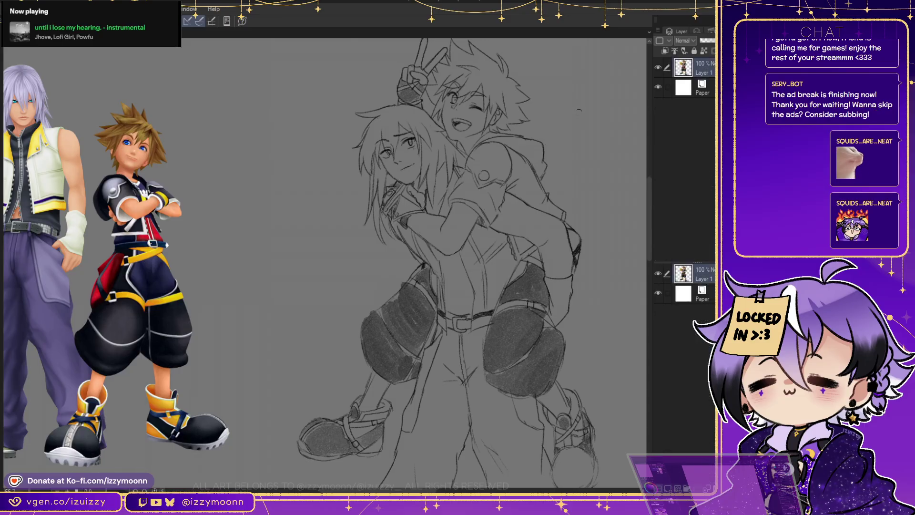
{"action": "mouse_move", "coordinate": [500, 181]}
{"action": "left_mouse_down"}
{"action": "mouse_move", "coordinate": [489, 214]}
{"action": "mouse_move", "coordinate": [492, 188]}
{"action": "mouse_move", "coordinate": [469, 179]}
{"action": "mouse_move", "coordinate": [467, 196]}
{"action": "mouse_move", "coordinate": [465, 177]}
{"action": "mouse_move", "coordinate": [456, 190]}
{"action": "mouse_move", "coordinate": [523, 178]}
{"action": "mouse_move", "coordinate": [510, 187]}
{"action": "mouse_move", "coordinate": [539, 206]}
{"action": "mouse_move", "coordinate": [511, 153]}
{"action": "mouse_move", "coordinate": [530, 175]}
{"action": "mouse_move", "coordinate": [535, 205]}
{"action": "mouse_move", "coordinate": [558, 211]}
{"action": "mouse_move", "coordinate": [531, 218]}
{"action": "mouse_move", "coordinate": [518, 239]}
{"action": "mouse_move", "coordinate": [544, 254]}
{"action": "left_mouse_up"}
{"action": "mouse_move", "coordinate": [527, 157]}
{"action": "left_mouse_down"}
{"action": "mouse_move", "coordinate": [540, 177]}
{"action": "mouse_move", "coordinate": [535, 152]}
{"action": "mouse_move", "coordinate": [503, 137]}
{"action": "left_mouse_up"}
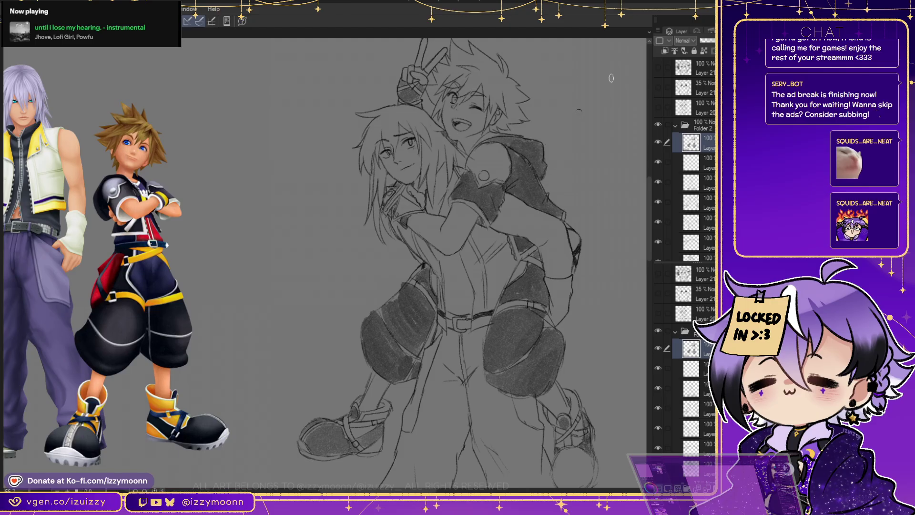
Refine the undershirt lines inside the long-haired character's open vest on the line layer and shade the undershirt dark grey
{"action": "scroll", "coordinate": [578, 115], "scroll_direction": "right", "scroll_amount": 3}
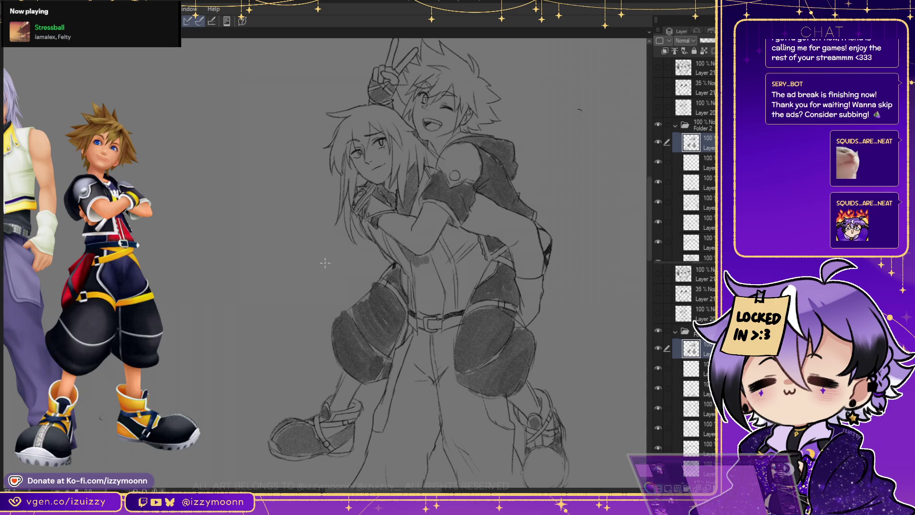
{"action": "left_click", "coordinate": [432, 300], "text": "ctrl+shift"}
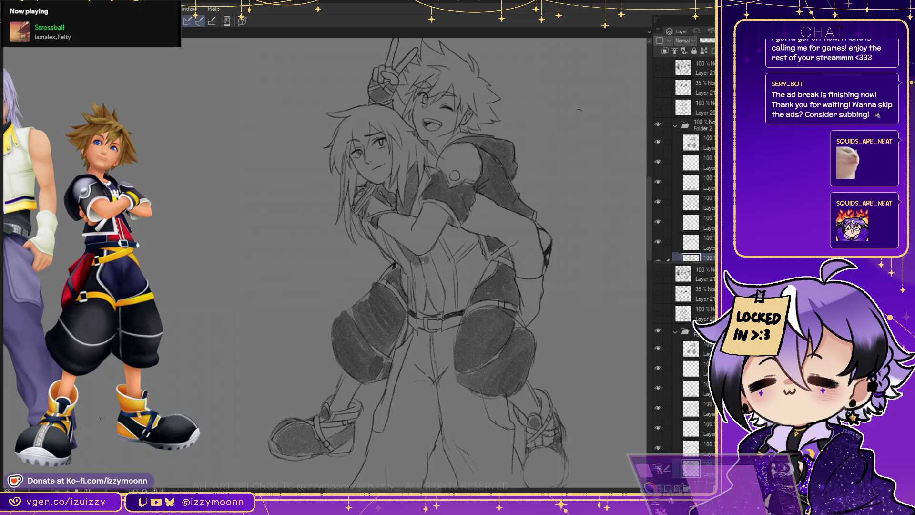
{"action": "left_click_drag", "start_coordinate": [424, 261], "coordinate": [419, 259]}
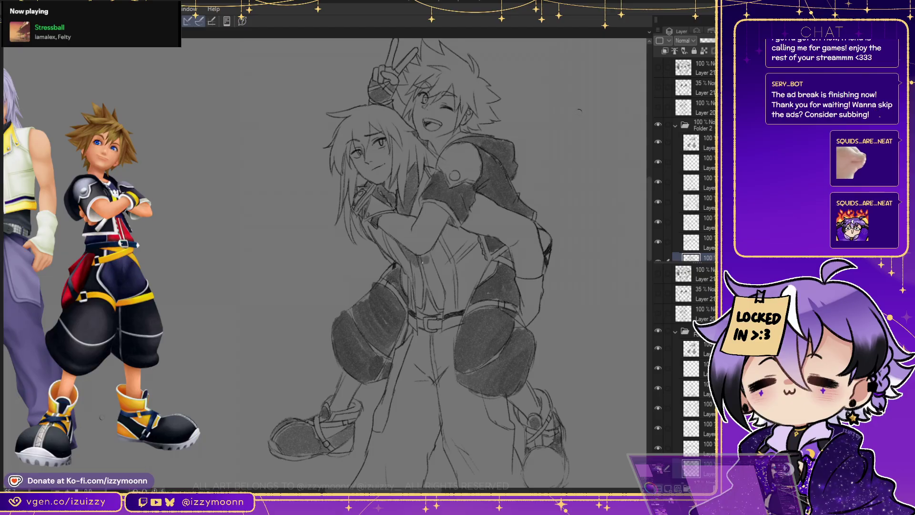
{"action": "left_click", "coordinate": [422, 261], "text": "ctrl+shift"}
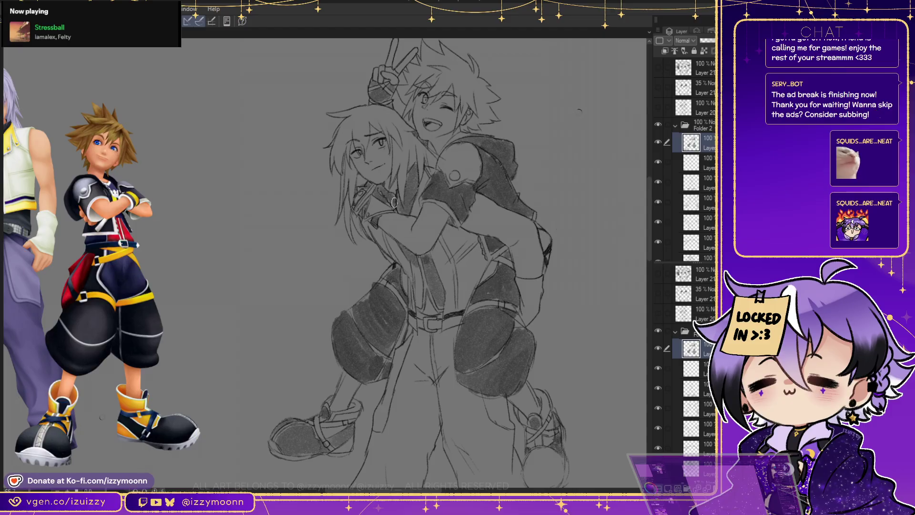
{"action": "left_click_drag", "start_coordinate": [422, 255], "coordinate": [420, 306]}
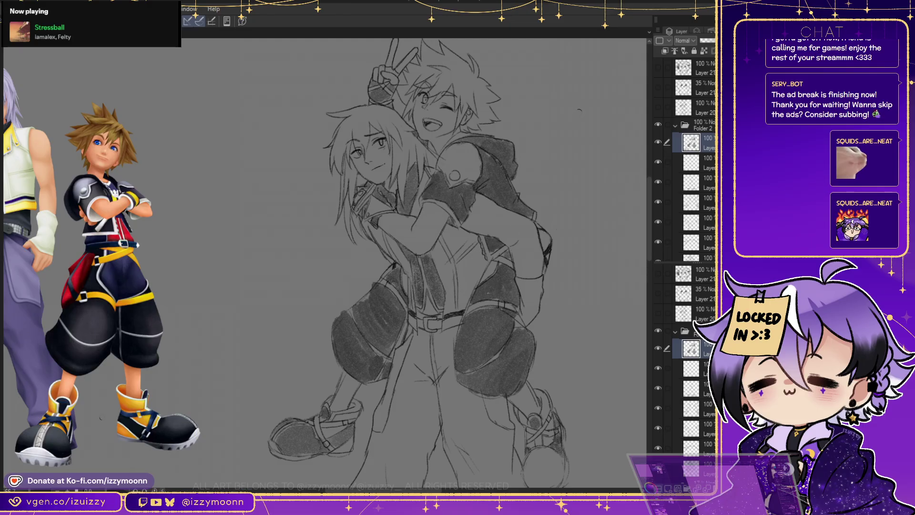
Add another new layer and shade the long-haired character's trousers in a lighter grey
{"action": "scroll", "coordinate": [579, 110], "scroll_direction": "down", "scroll_amount": 5}
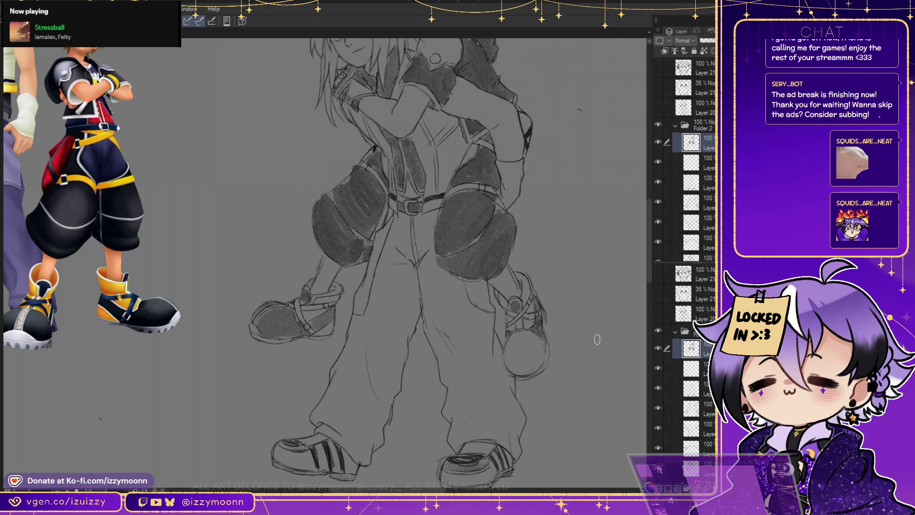
{"action": "key", "text": "ctrl+shift+n"}
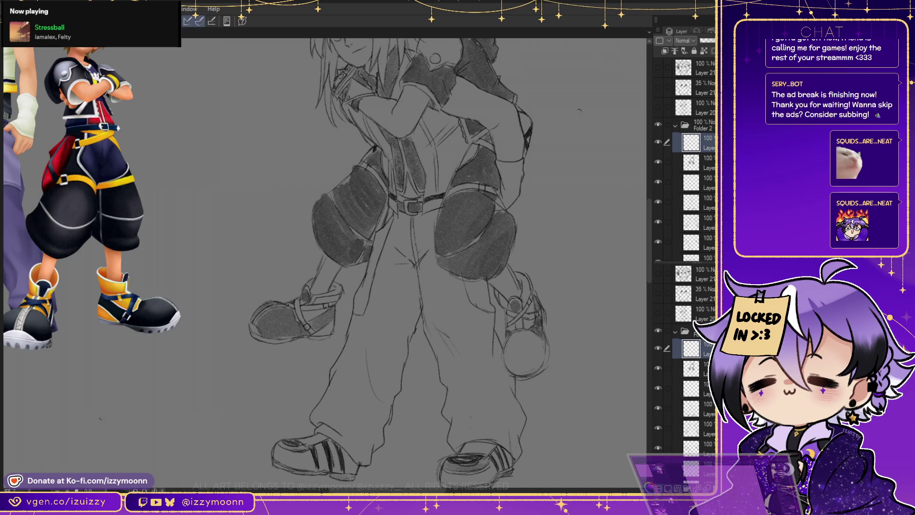
{"action": "mouse_move", "coordinate": [410, 214]}
{"action": "left_mouse_down"}
{"action": "mouse_move", "coordinate": [381, 318]}
{"action": "mouse_move", "coordinate": [383, 290]}
{"action": "mouse_move", "coordinate": [410, 266]}
{"action": "mouse_move", "coordinate": [399, 345]}
{"action": "mouse_move", "coordinate": [383, 376]}
{"action": "mouse_move", "coordinate": [383, 293]}
{"action": "mouse_move", "coordinate": [356, 392]}
{"action": "mouse_move", "coordinate": [354, 352]}
{"action": "mouse_move", "coordinate": [337, 400]}
{"action": "mouse_move", "coordinate": [357, 402]}
{"action": "mouse_move", "coordinate": [381, 388]}
{"action": "mouse_move", "coordinate": [379, 406]}
{"action": "mouse_move", "coordinate": [388, 381]}
{"action": "left_mouse_up"}
{"action": "mouse_move", "coordinate": [458, 382]}
{"action": "left_mouse_down"}
{"action": "mouse_move", "coordinate": [465, 409]}
{"action": "mouse_move", "coordinate": [457, 401]}
{"action": "mouse_move", "coordinate": [497, 387]}
{"action": "mouse_move", "coordinate": [497, 373]}
{"action": "mouse_move", "coordinate": [466, 308]}
{"action": "mouse_move", "coordinate": [480, 360]}
{"action": "mouse_move", "coordinate": [460, 358]}
{"action": "mouse_move", "coordinate": [449, 287]}
{"action": "mouse_move", "coordinate": [454, 374]}
{"action": "mouse_move", "coordinate": [414, 229]}
{"action": "left_mouse_up"}
Shade the carried character's spiky hair in mid grey, from the back of the head to the fringe
{"action": "scroll", "coordinate": [398, 262], "scroll_direction": "up", "scroll_amount": 5}
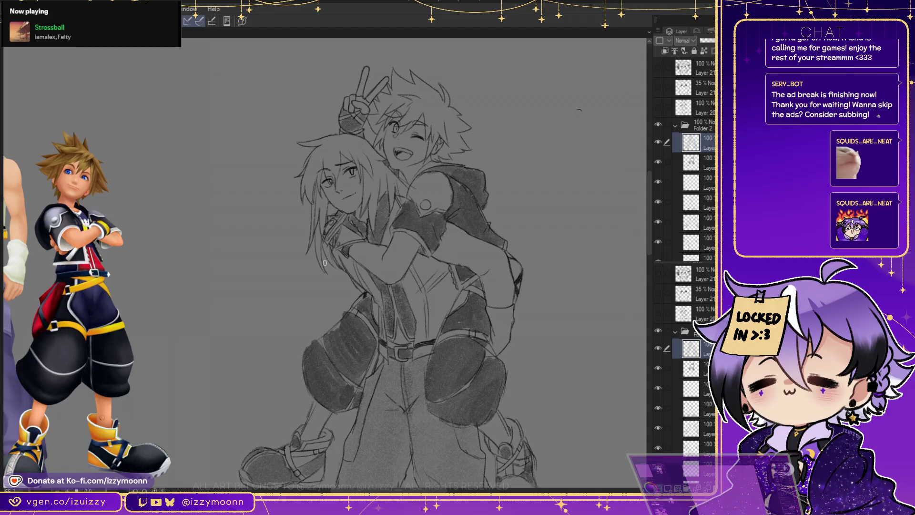
{"action": "mouse_move", "coordinate": [439, 153]}
{"action": "left_mouse_down"}
{"action": "mouse_move", "coordinate": [460, 145]}
{"action": "mouse_move", "coordinate": [458, 137]}
{"action": "mouse_move", "coordinate": [467, 149]}
{"action": "mouse_move", "coordinate": [454, 115]}
{"action": "left_mouse_up"}
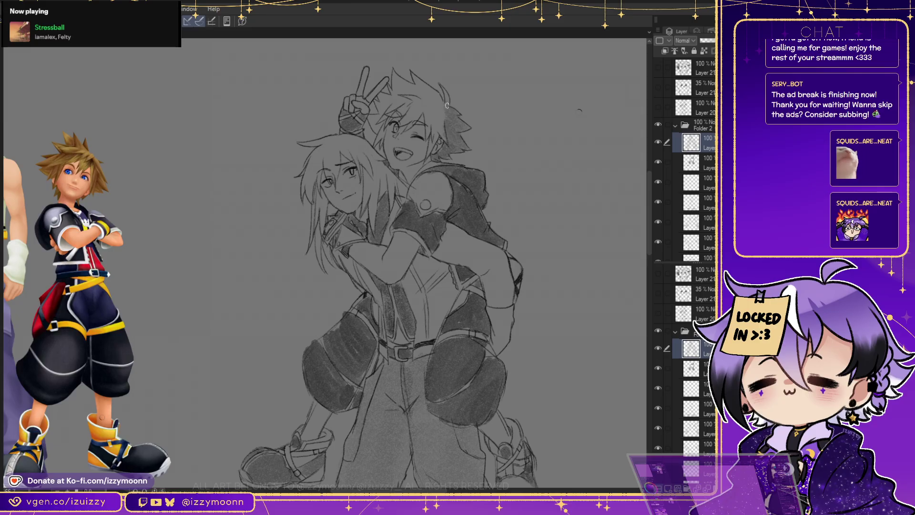
{"action": "mouse_move", "coordinate": [441, 133]}
{"action": "left_mouse_down"}
{"action": "mouse_move", "coordinate": [435, 115]}
{"action": "mouse_move", "coordinate": [429, 156]}
{"action": "mouse_move", "coordinate": [427, 119]}
{"action": "left_mouse_up"}
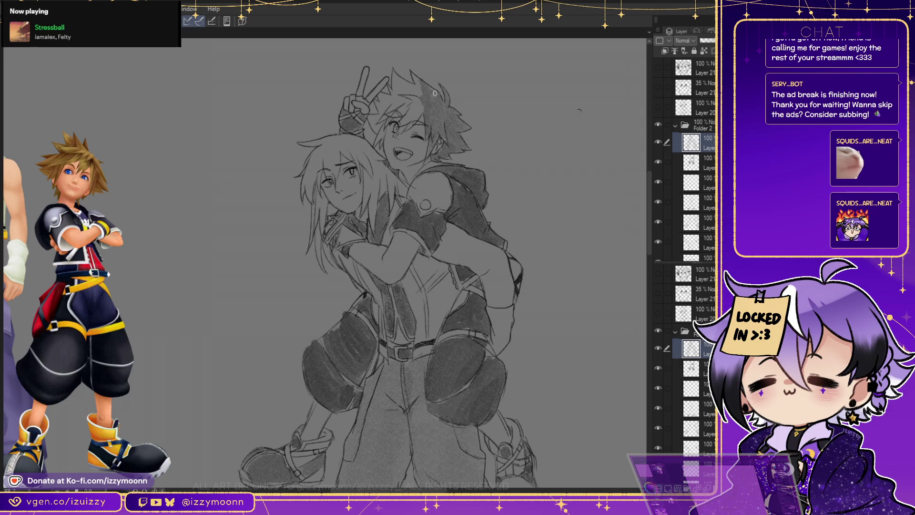
{"action": "mouse_move", "coordinate": [425, 107]}
{"action": "left_mouse_down"}
{"action": "mouse_move", "coordinate": [420, 96]}
{"action": "mouse_move", "coordinate": [423, 106]}
{"action": "left_mouse_up"}
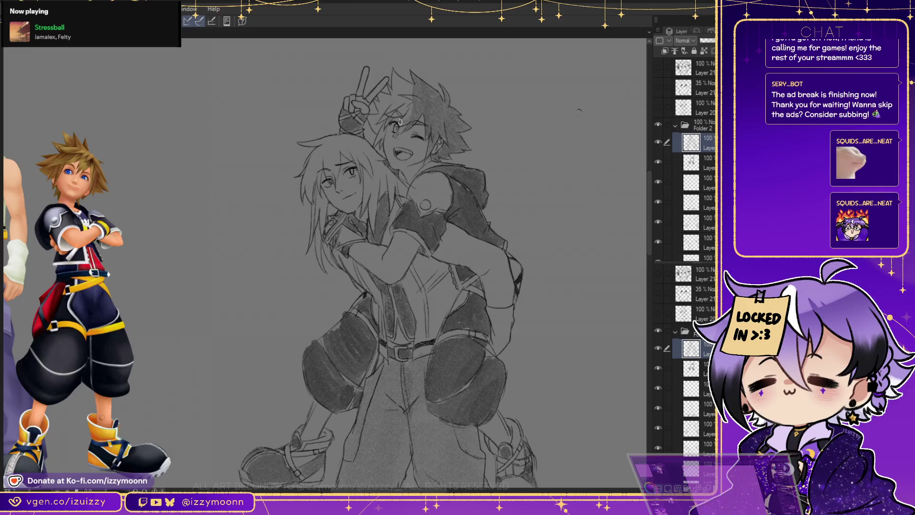
{"action": "mouse_move", "coordinate": [395, 107]}
{"action": "left_mouse_down"}
{"action": "mouse_move", "coordinate": [406, 91]}
{"action": "mouse_move", "coordinate": [398, 76]}
{"action": "mouse_move", "coordinate": [395, 85]}
{"action": "left_mouse_up"}
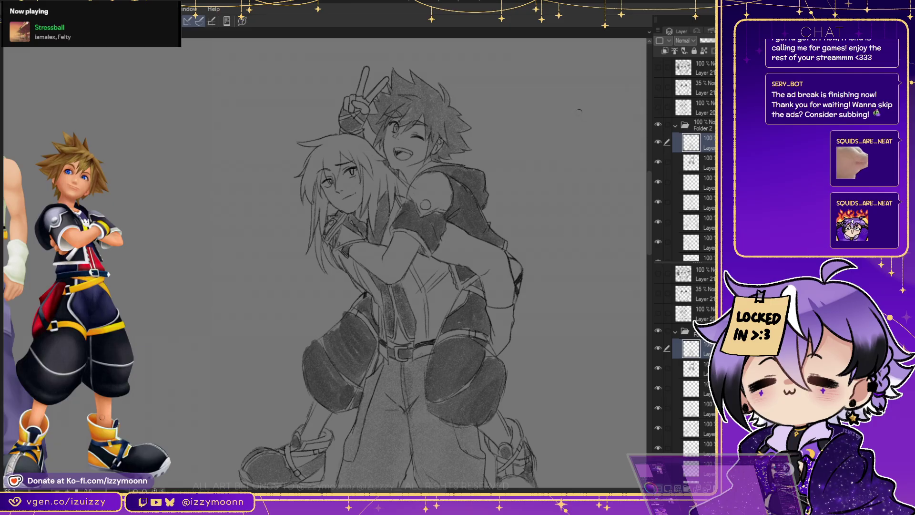
Shade the carried character's round shoulder armour in light grey on the same layer as the hair
{"action": "key", "text": "alt+bracketright"}
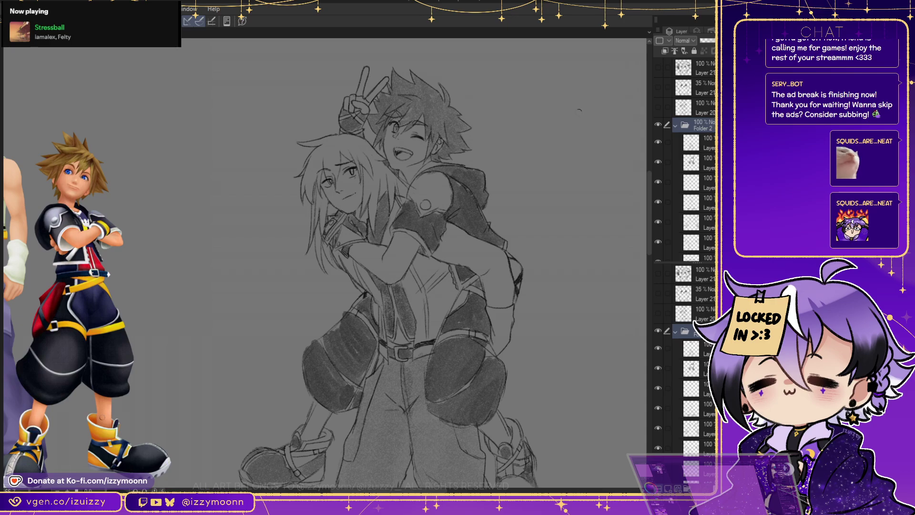
{"action": "key", "text": "alt+bracketleft"}
{"action": "mouse_move", "coordinate": [420, 188]}
{"action": "left_mouse_down"}
{"action": "mouse_move", "coordinate": [416, 200]}
{"action": "mouse_move", "coordinate": [436, 200]}
{"action": "left_mouse_up"}
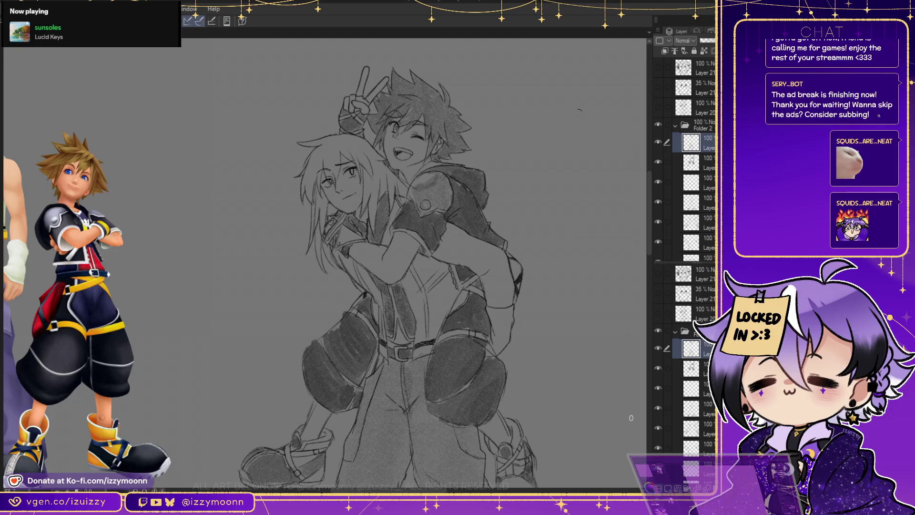
Detail and shade the toe of the carried character's shoe beside the trouser leg, and darken the straps on both shoes
{"action": "key", "text": "alt+bracketright"}
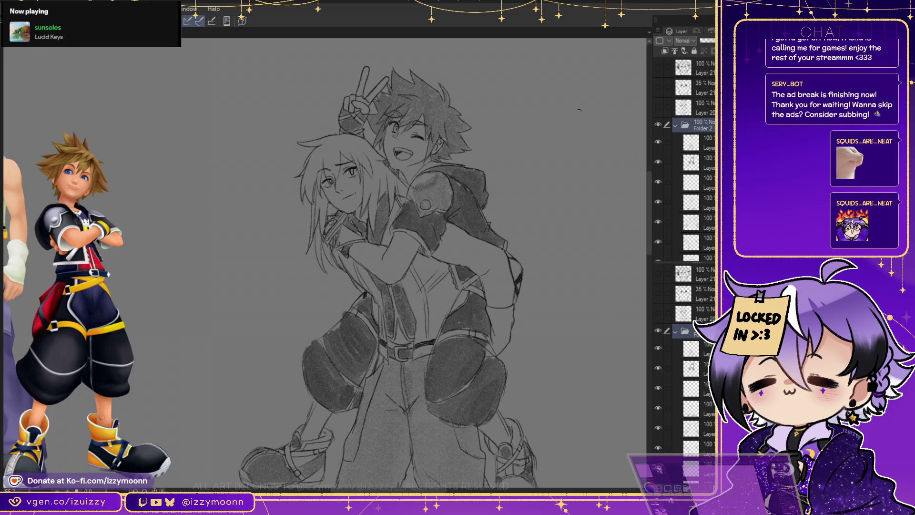
{"action": "left_click", "coordinate": [675, 126]}
{"action": "left_click_drag", "start_coordinate": [410, 305], "coordinate": [420, 227]}
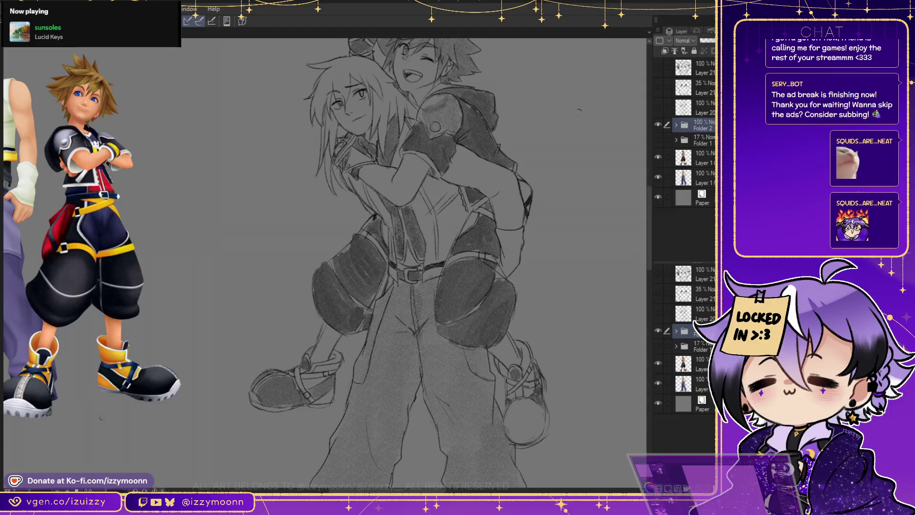
{"action": "key", "text": "ctrl+0"}
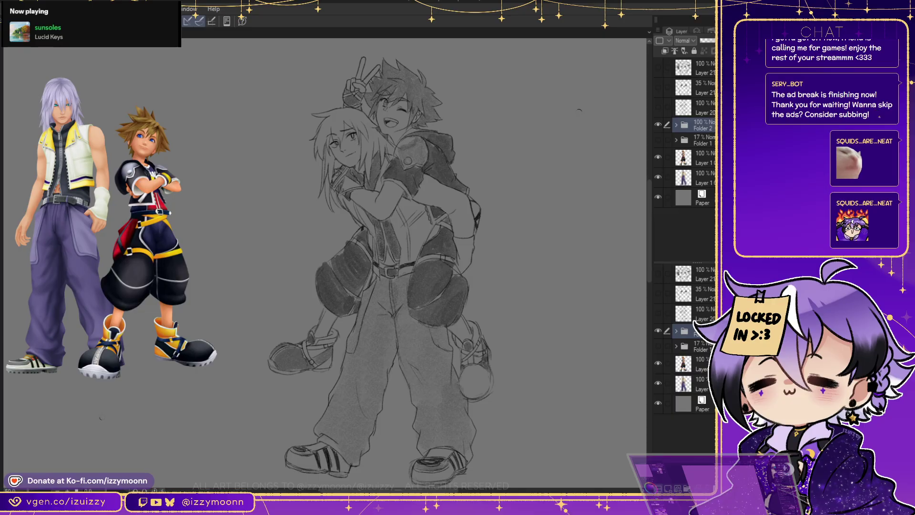
{"action": "left_click", "coordinate": [675, 125]}
{"action": "left_click", "coordinate": [698, 143]}
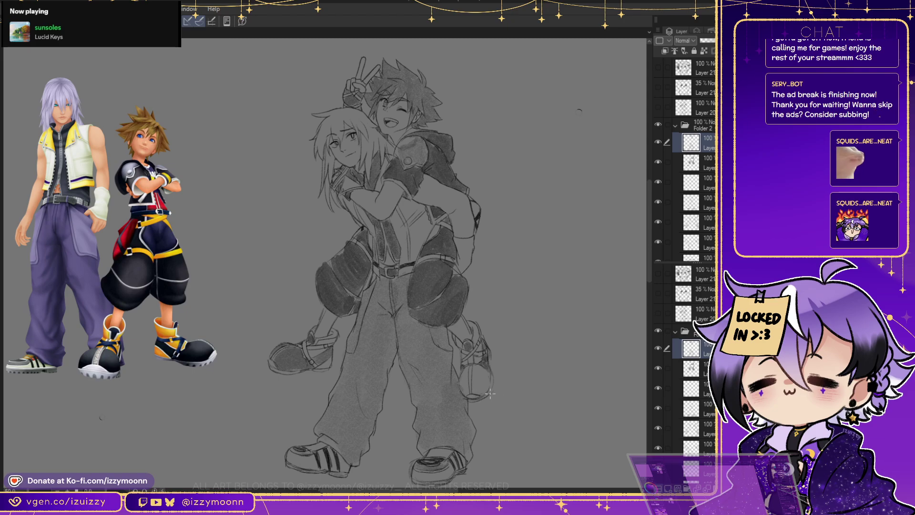
{"action": "key", "text": "alt+bracketleft"}
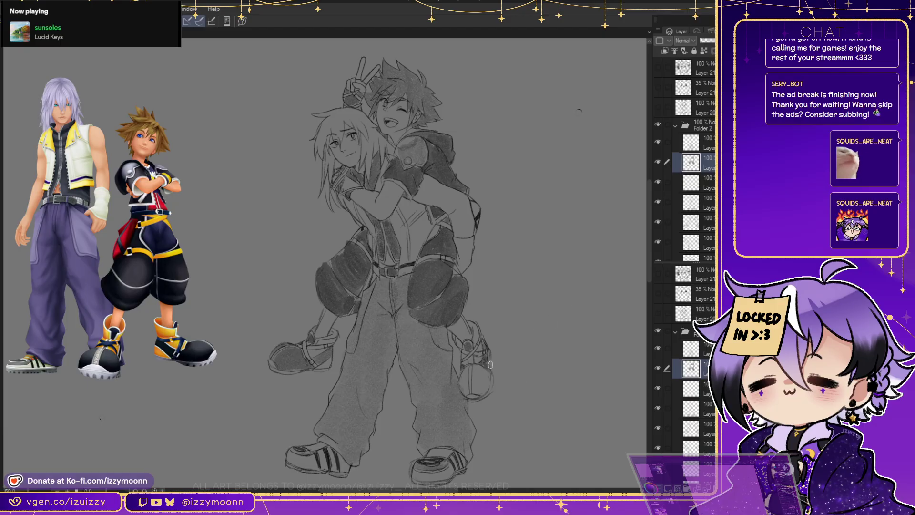
{"action": "key", "text": "alt+bracketright"}
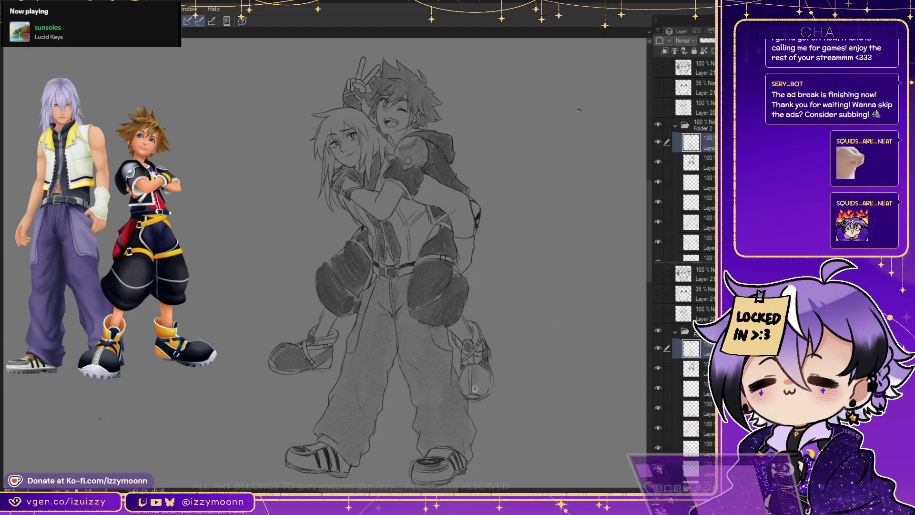
{"action": "mouse_move", "coordinate": [478, 373]}
{"action": "left_mouse_down"}
{"action": "mouse_move", "coordinate": [464, 393]}
{"action": "mouse_move", "coordinate": [462, 378]}
{"action": "mouse_move", "coordinate": [463, 392]}
{"action": "left_mouse_up"}
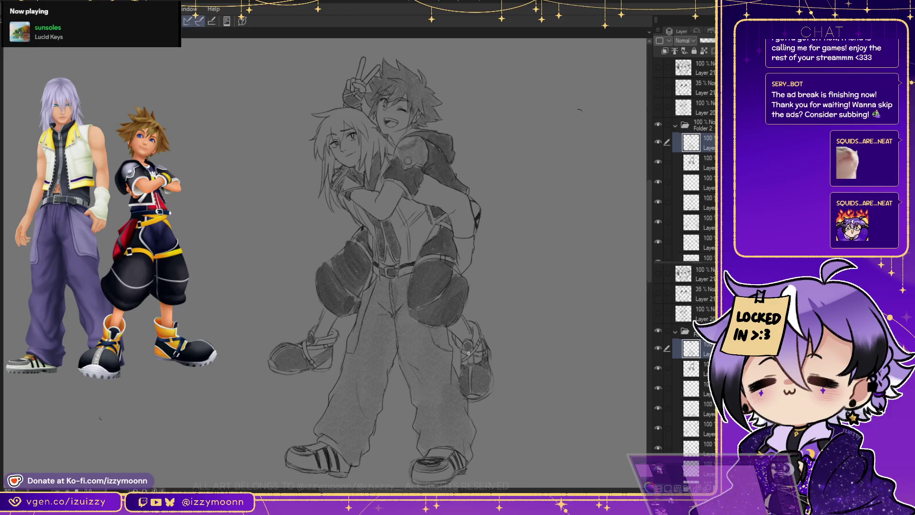
{"action": "mouse_move", "coordinate": [464, 360]}
{"action": "left_mouse_down"}
{"action": "mouse_move", "coordinate": [478, 345]}
{"action": "mouse_move", "coordinate": [486, 351]}
{"action": "left_mouse_up"}
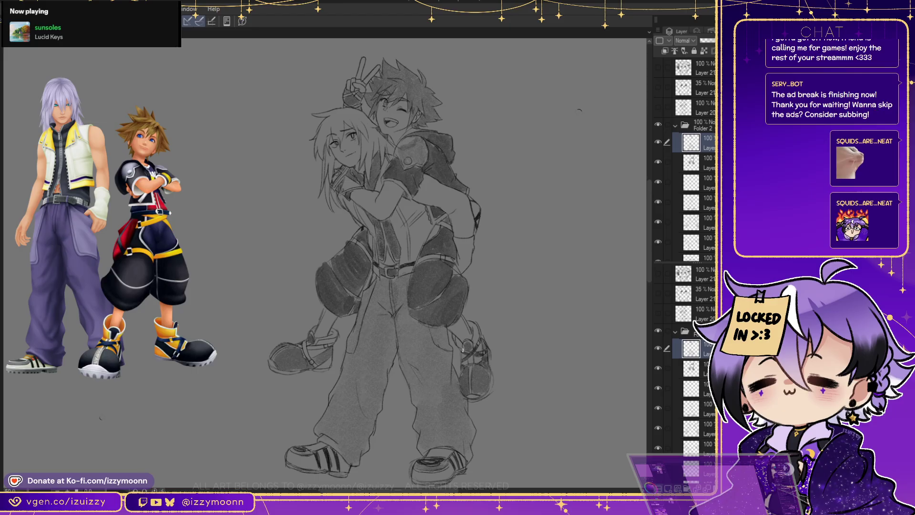
{"action": "mouse_move", "coordinate": [305, 349]}
{"action": "left_mouse_down"}
{"action": "mouse_move", "coordinate": [332, 344]}
{"action": "mouse_move", "coordinate": [297, 343]}
{"action": "left_mouse_up"}
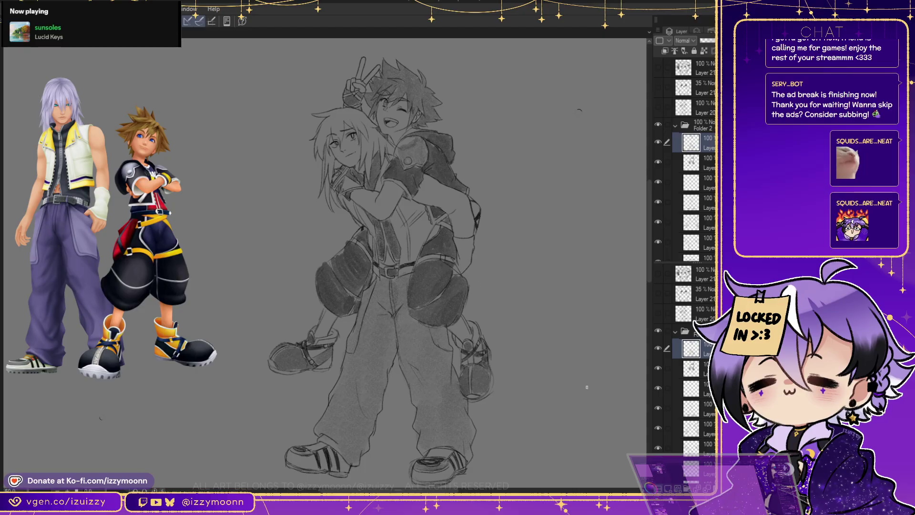
Raise the rough pose in Folder 1 to 100% opacity, compare it with the shaded sketch in Folder 2, and hide it again
{"action": "left_click", "coordinate": [676, 125]}
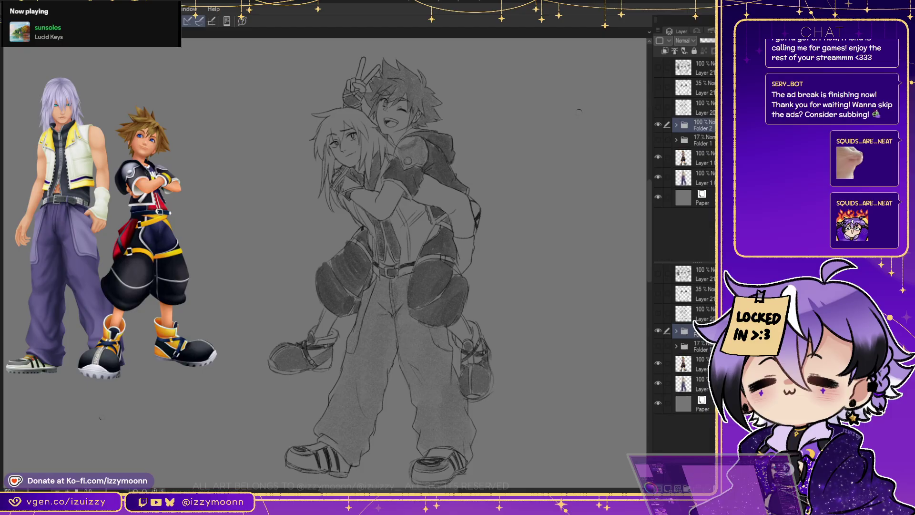
{"action": "left_click", "coordinate": [658, 140]}
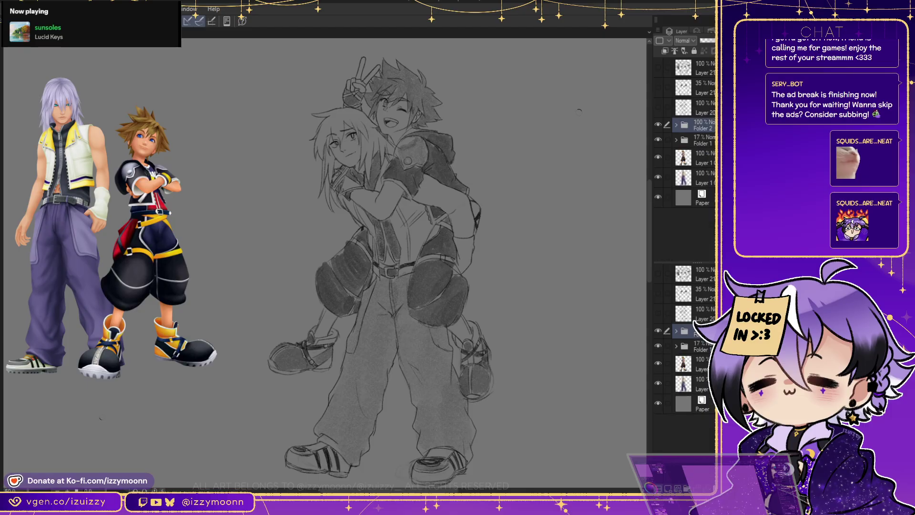
{"action": "left_click", "coordinate": [696, 140]}
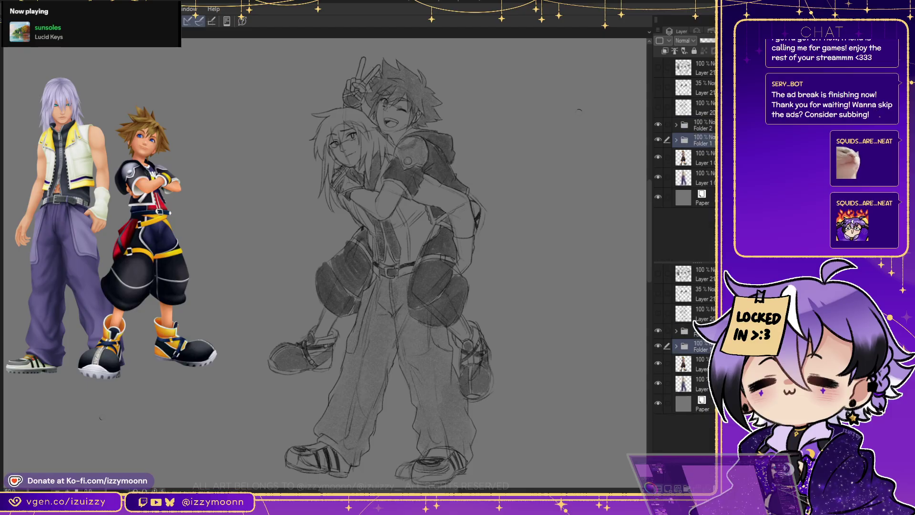
{"action": "left_click", "coordinate": [658, 125]}
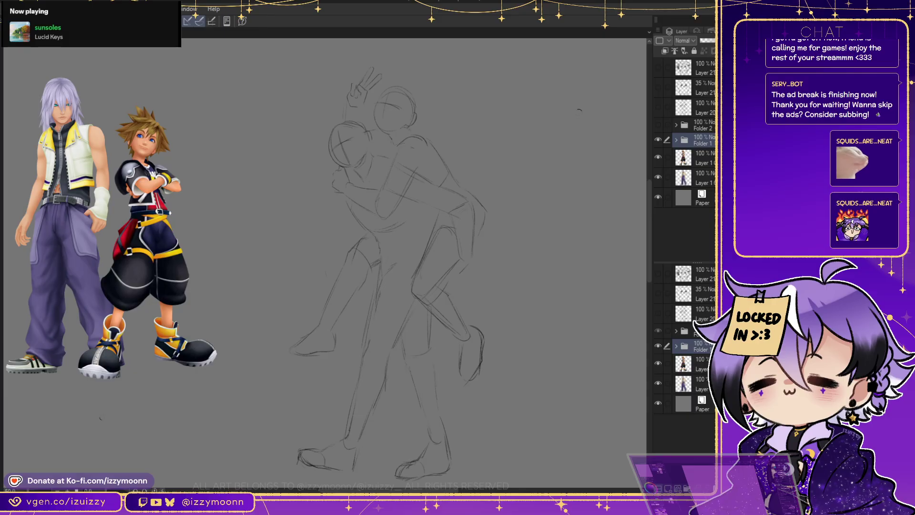
{"action": "left_click", "coordinate": [658, 124]}
{"action": "left_click", "coordinate": [658, 140]}
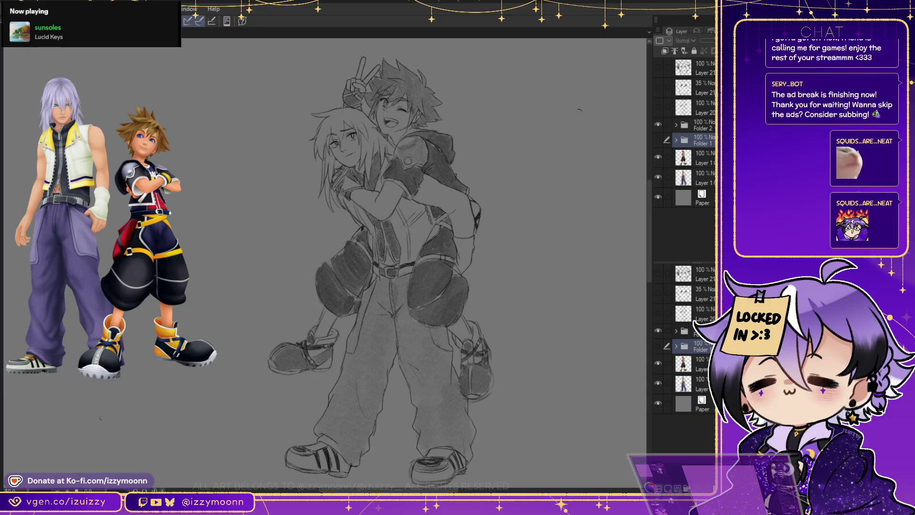
Duplicate Folder 2, merge the copy into a single layer, and hide the original folder
{"action": "left_click", "coordinate": [701, 124]}
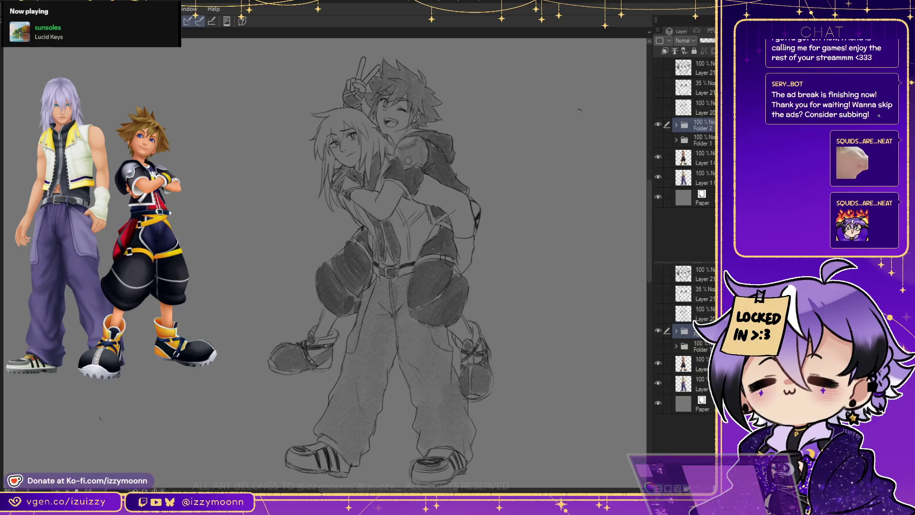
{"action": "key", "text": "ctrl+j"}
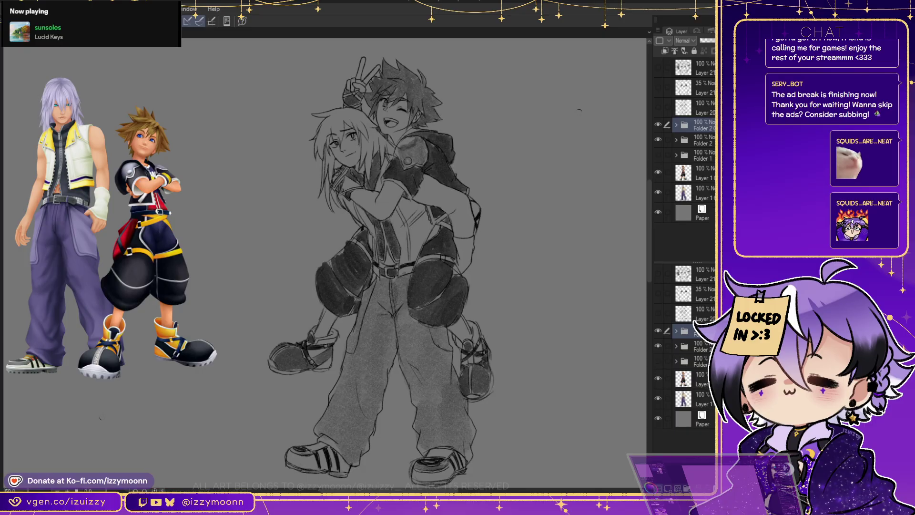
{"action": "key", "text": "ctrl+e"}
{"action": "left_click", "coordinate": [659, 144]}
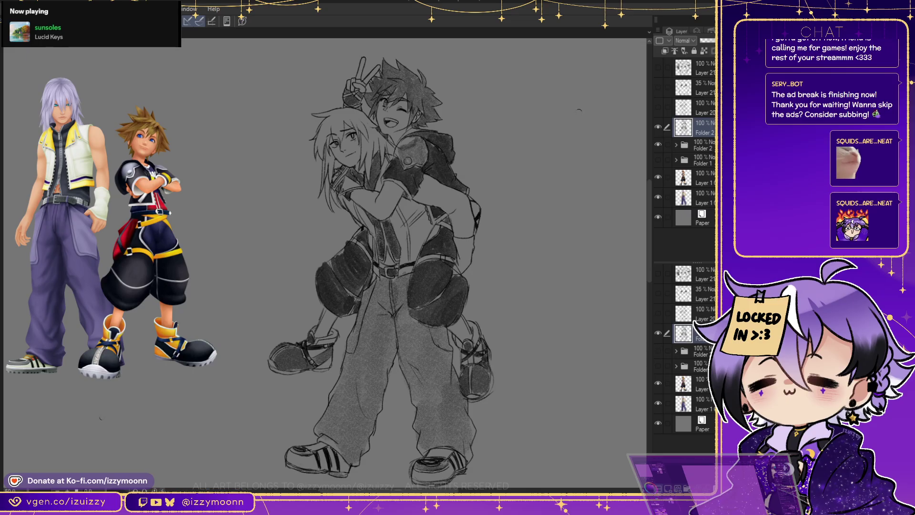
Darken the merged sketch by duplicating it, setting the copy to 33% opacity and merging it down
{"action": "key", "text": "ctrl+j"}
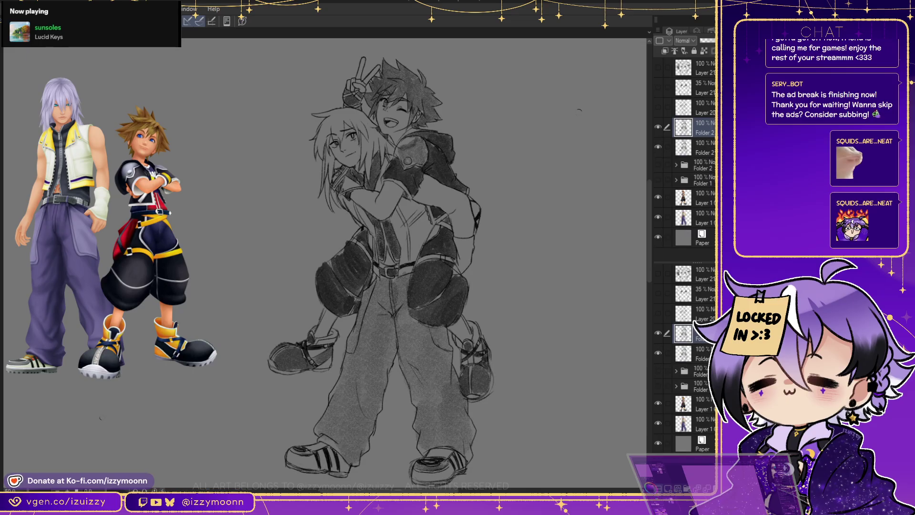
{"action": "left_click", "coordinate": [703, 40]}
{"action": "left_click", "coordinate": [708, 41]}
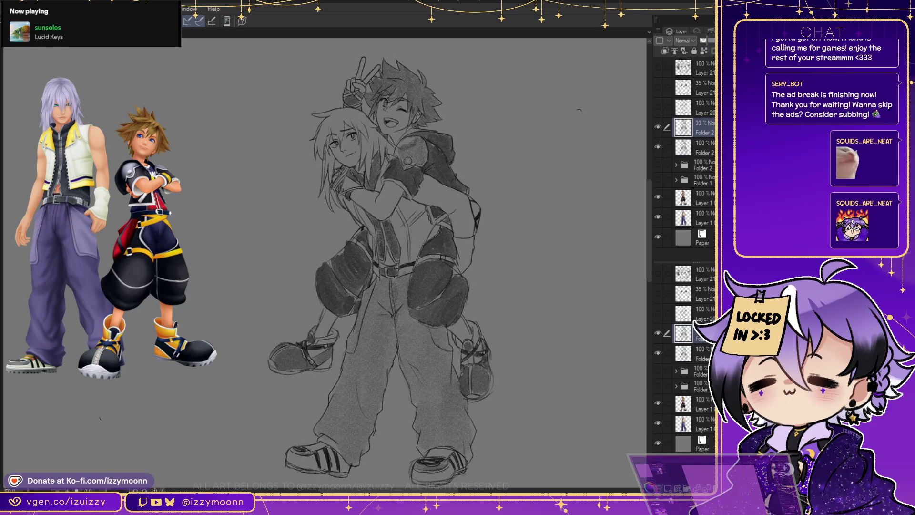
{"action": "key", "text": "ctrl+e"}
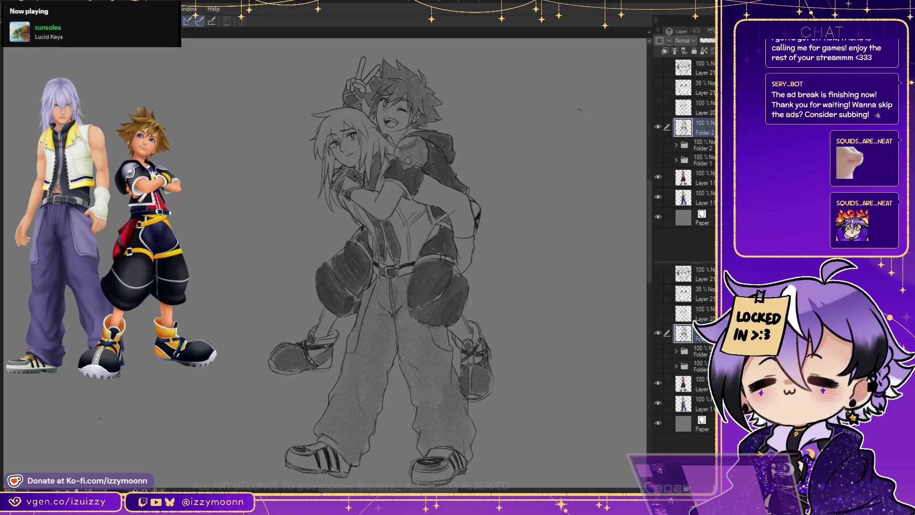
Recolour the merged grey sketch with a hue/saturation correction, trying purple and settling on a dark pinkish red
{"action": "key", "text": "ctrl+u"}
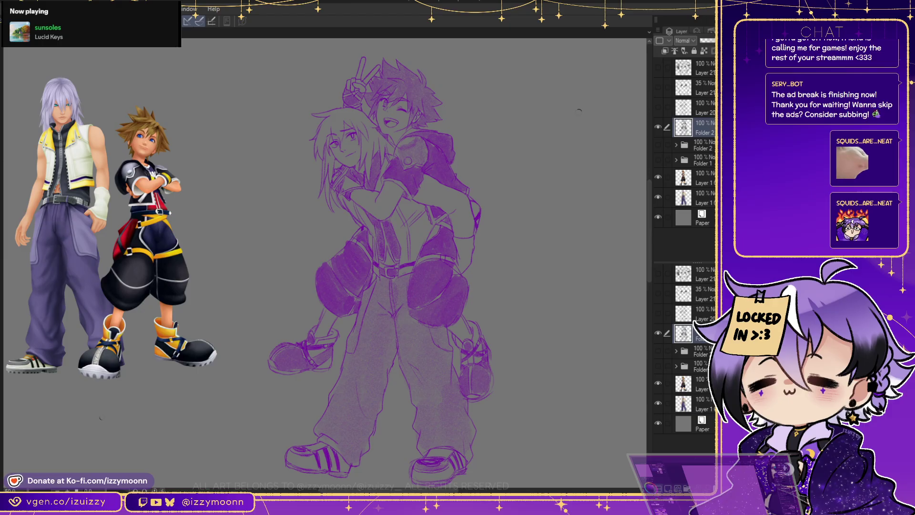
{"action": "key", "text": "ctrl+u"}
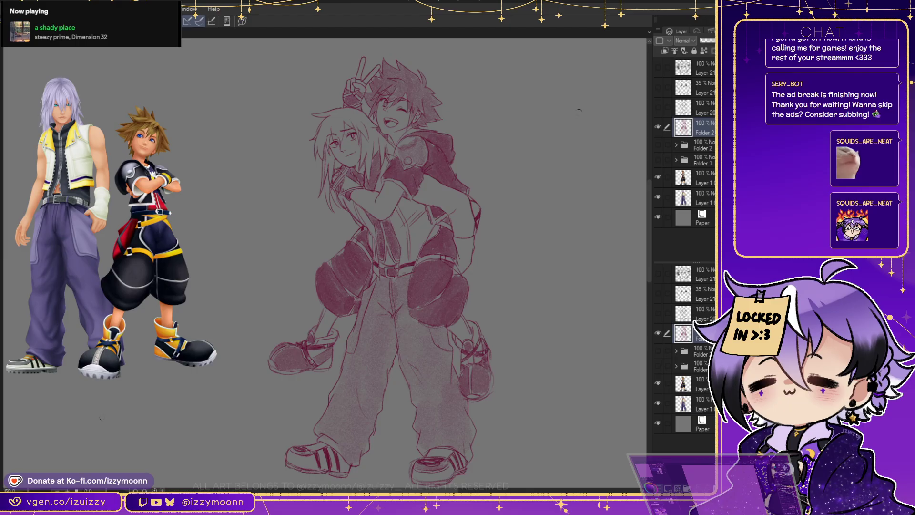
Strengthen the red sketch by duplicating its layer, setting the copy to 61% opacity and merging it down
{"action": "scroll", "coordinate": [578, 111], "scroll_direction": "up", "scroll_amount": 4}
{"action": "scroll", "coordinate": [578, 111], "scroll_direction": "up", "scroll_amount": 4}
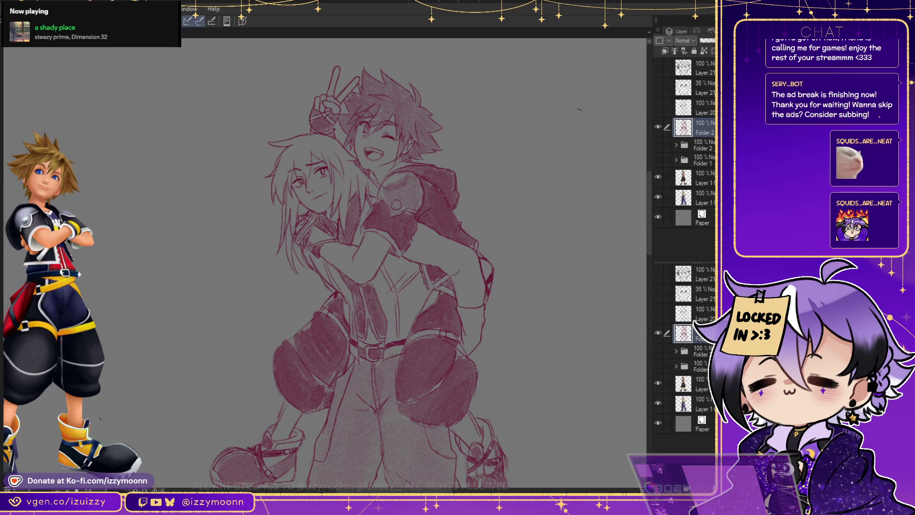
{"action": "key", "text": "ctrl+j"}
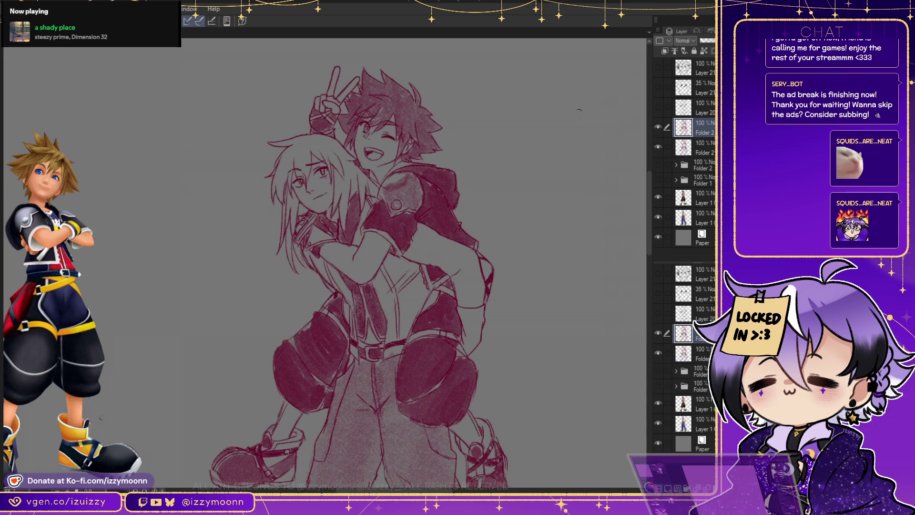
{"action": "key", "text": "6"}
{"action": "key", "text": "5"}
{"action": "key", "text": "6"}
{"action": "key", "text": "1"}
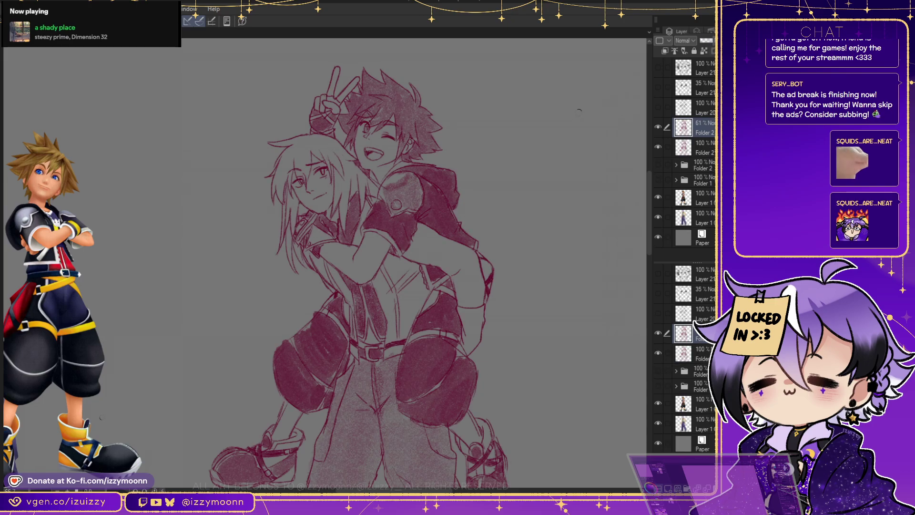
{"action": "key", "text": "ctrl+e"}
Examine the tinted lines and shading on both characters, up close and as a whole figure
{"action": "key", "text": "ctrl+plus"}
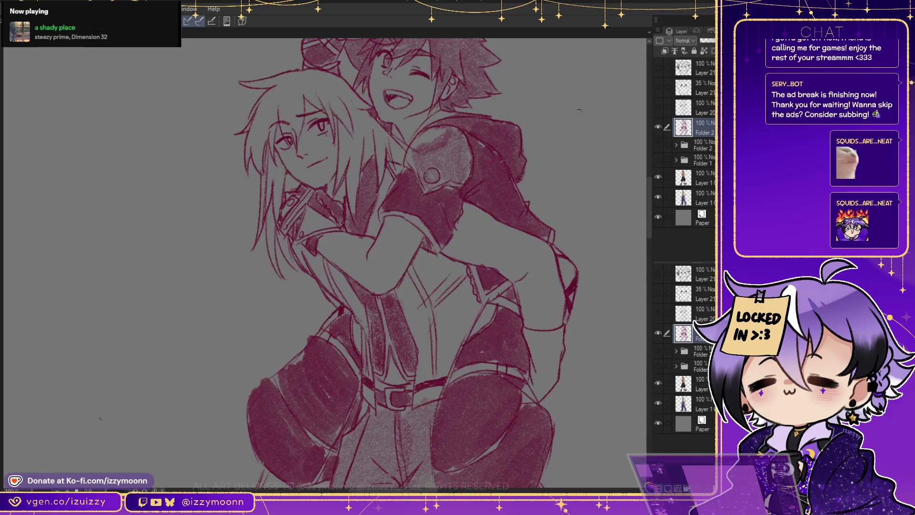
{"action": "scroll", "coordinate": [579, 112], "scroll_direction": "up", "scroll_amount": 1}
{"action": "scroll", "coordinate": [578, 113], "scroll_direction": "up", "scroll_amount": 2}
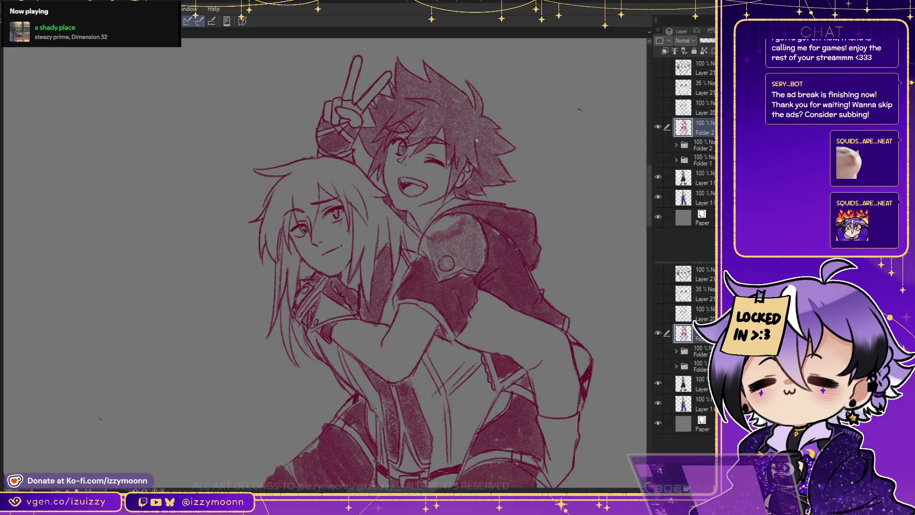
{"action": "key", "text": "ctrl+minus"}
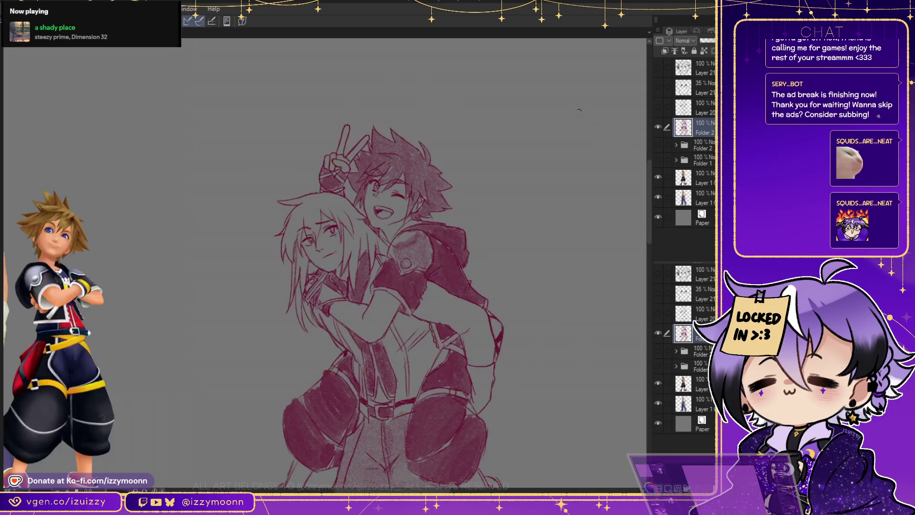
{"action": "scroll", "coordinate": [324, 262], "scroll_direction": "down", "scroll_amount": 3}
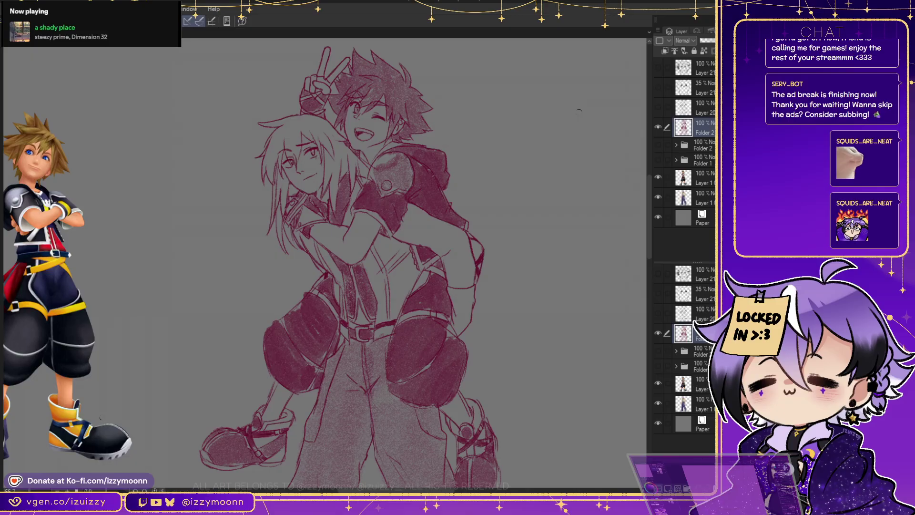
{"action": "key", "text": "ctrl+minus"}
{"action": "scroll", "coordinate": [343, 286], "scroll_direction": "down", "scroll_amount": 3}
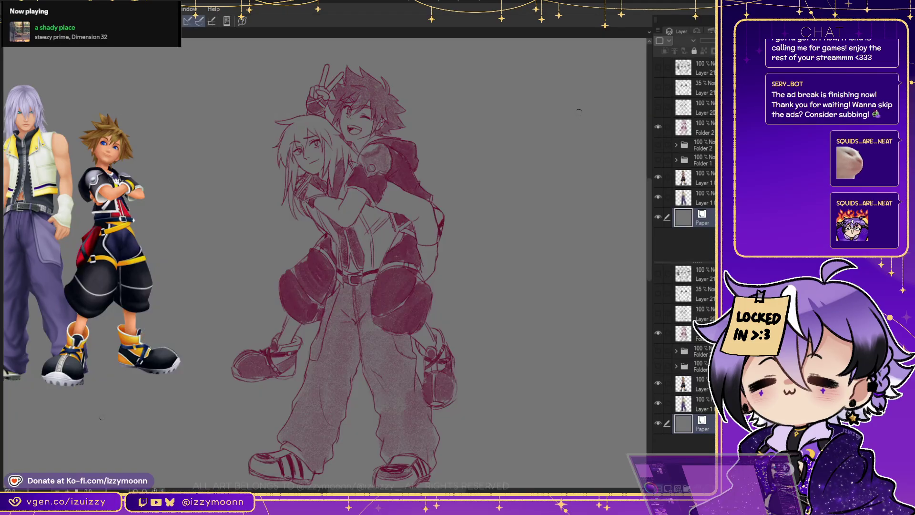
Select the merged sketch layer and write the artist's small signature just beneath the edge of the carried character's dark jacket
{"action": "left_click", "coordinate": [692, 127]}
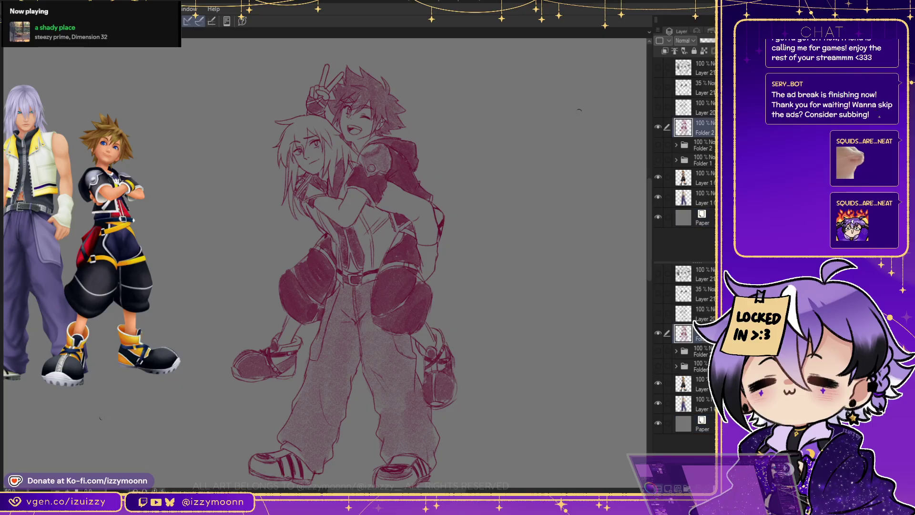
{"action": "key", "text": "ctrl+plus"}
{"action": "left_click_drag", "start_coordinate": [382, 138], "coordinate": [455, 402]}
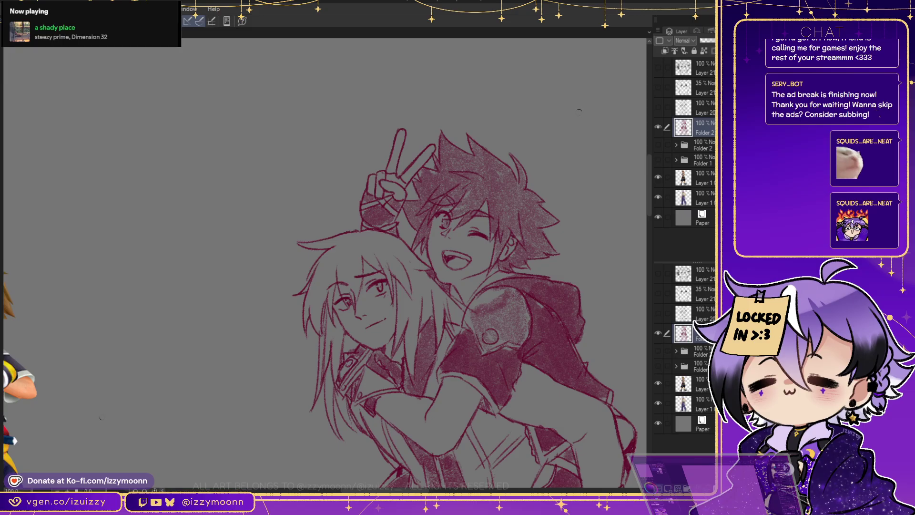
{"action": "key", "text": "ctrl+minus"}
{"action": "key", "text": "ctrl+minus"}
{"action": "key", "text": "ctrl+minus"}
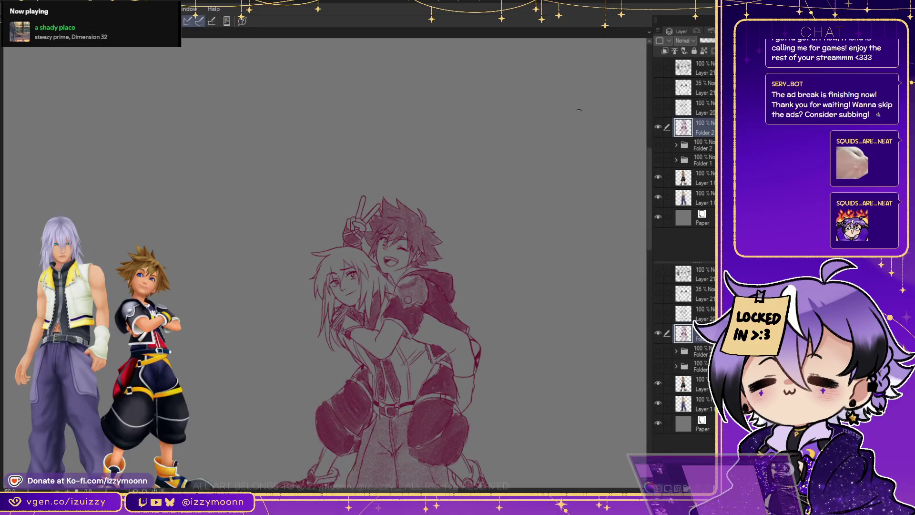
{"action": "scroll", "coordinate": [325, 262], "scroll_direction": "right", "scroll_amount": 1}
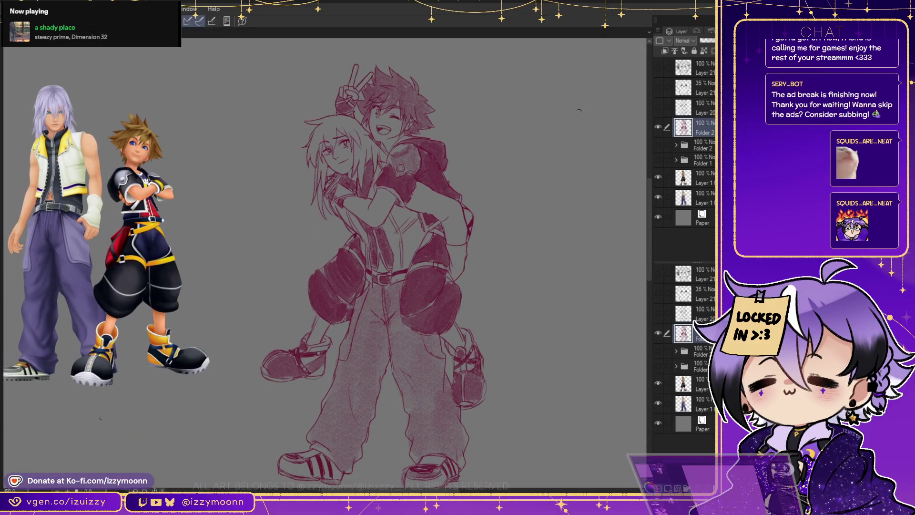
{"action": "key", "text": "ctrl+plus"}
{"action": "key", "text": "ctrl+plus"}
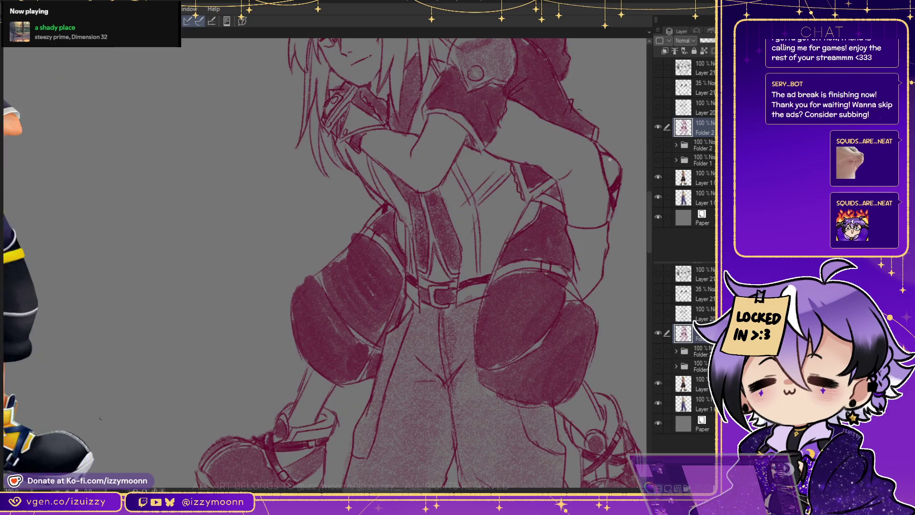
{"action": "left_click_drag", "start_coordinate": [354, 197], "coordinate": [295, 328]}
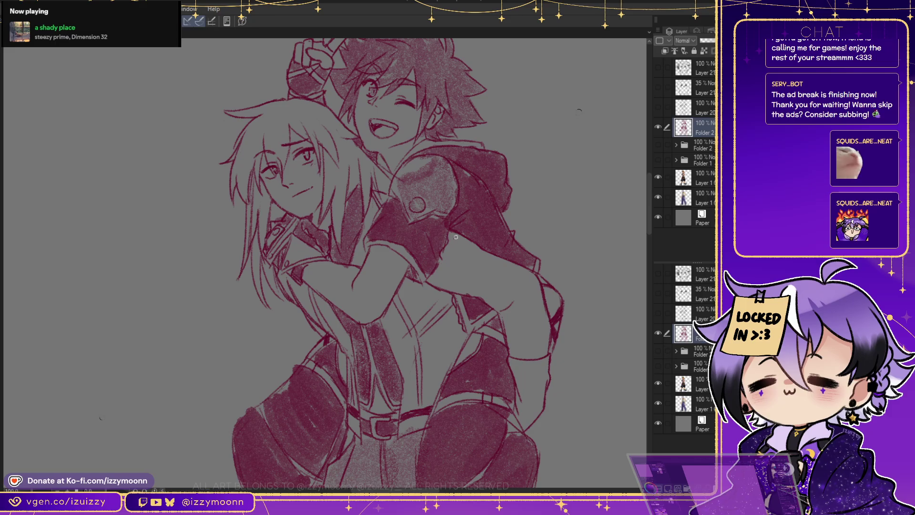
{"action": "left_click_drag", "start_coordinate": [465, 241], "coordinate": [476, 247]}
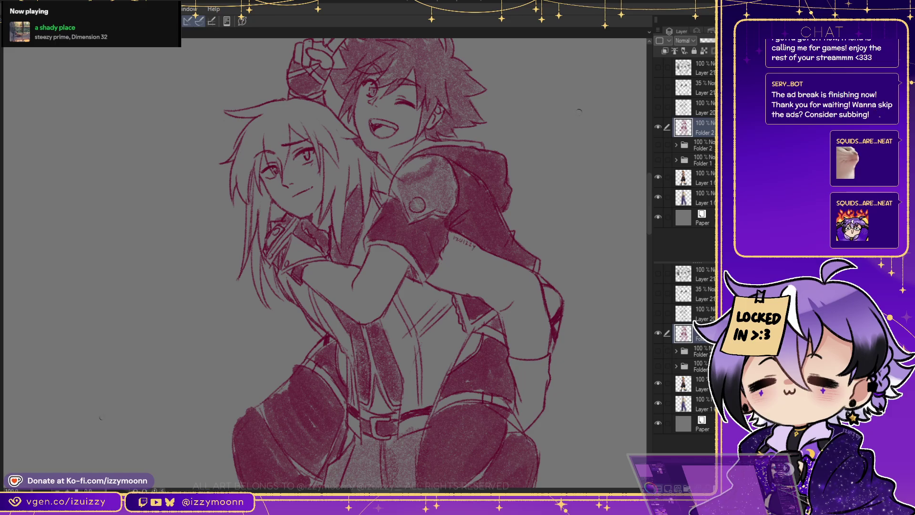
Draw two small outlined hearts beside the carried character's spiky hair, on the side away from the raised hand
{"action": "key", "text": "ctrl+minus"}
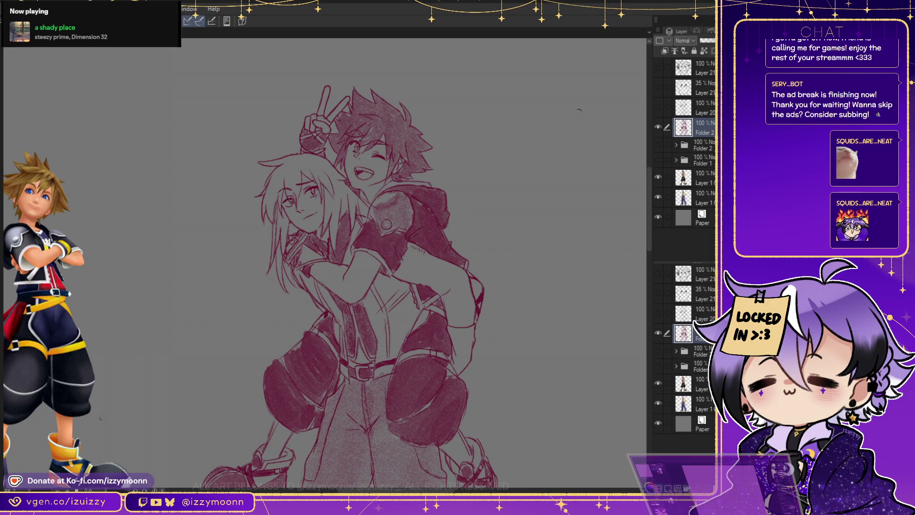
{"action": "key", "text": "ctrl+minus"}
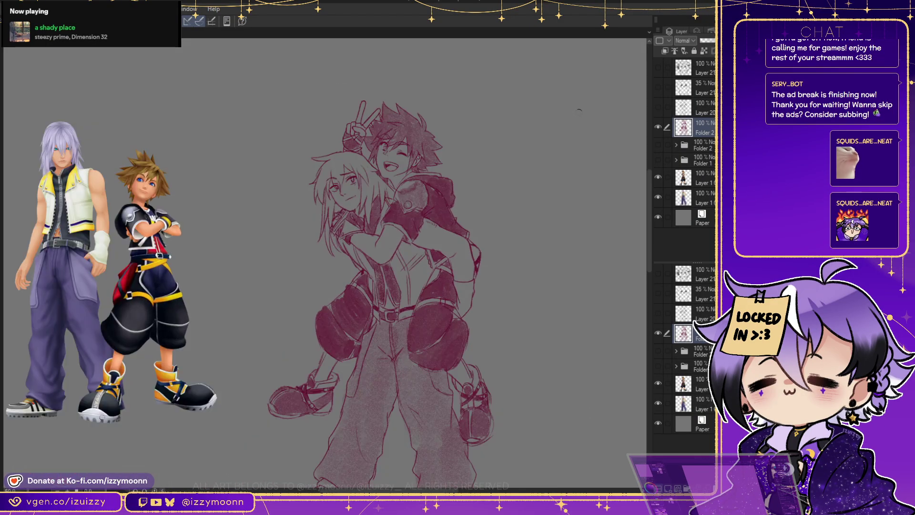
{"action": "scroll", "coordinate": [329, 281], "scroll_direction": "down", "scroll_amount": 3}
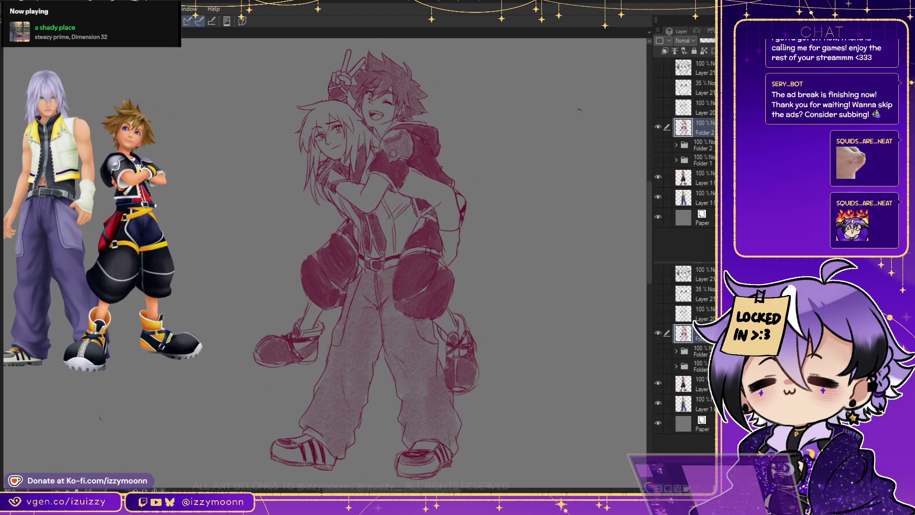
{"action": "scroll", "coordinate": [489, 291], "scroll_direction": "left", "scroll_amount": 2}
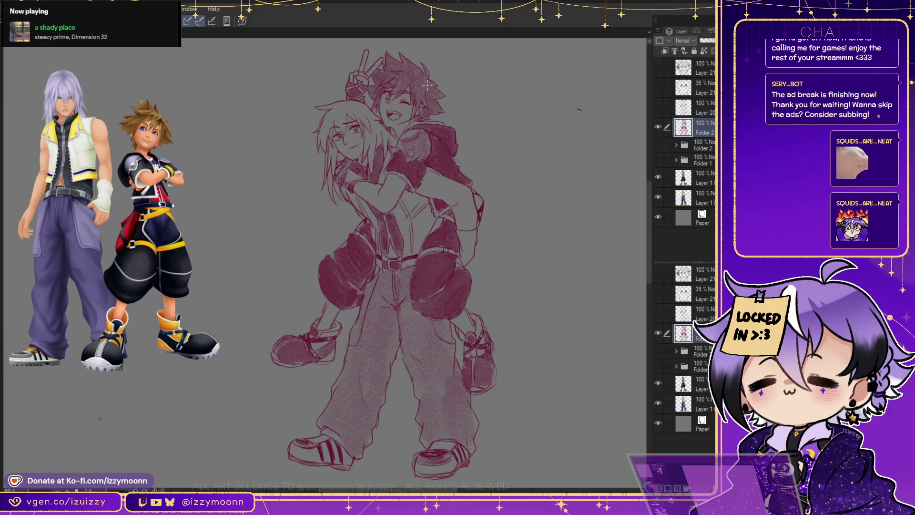
{"action": "left_click_drag", "start_coordinate": [453, 101], "coordinate": [457, 116]}
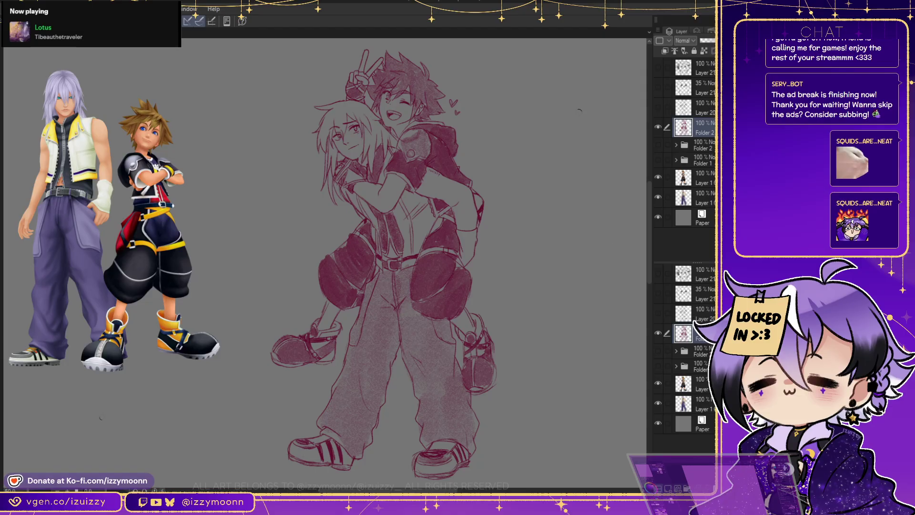
Switch through the open documents to the one holding the merged red sketch over white paper
{"action": "key", "text": "ctrl+Tab"}
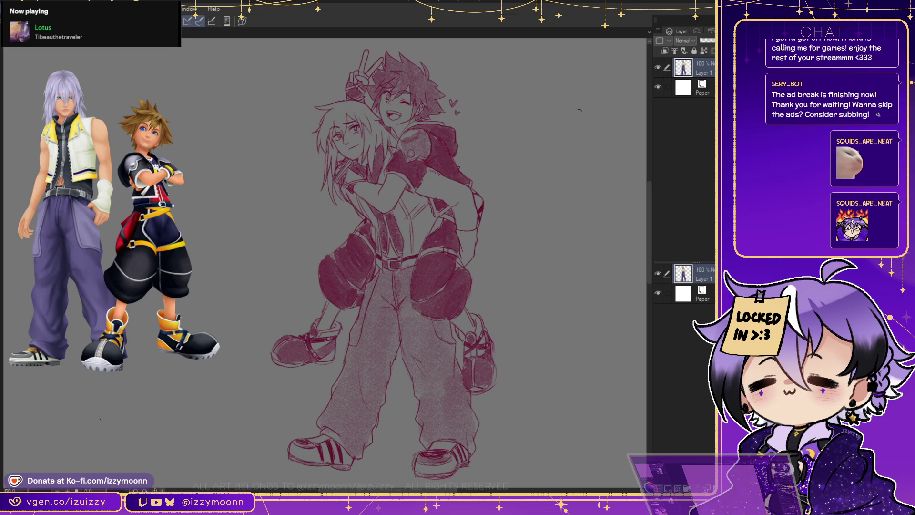
{"action": "key", "text": "ctrl+Tab"}
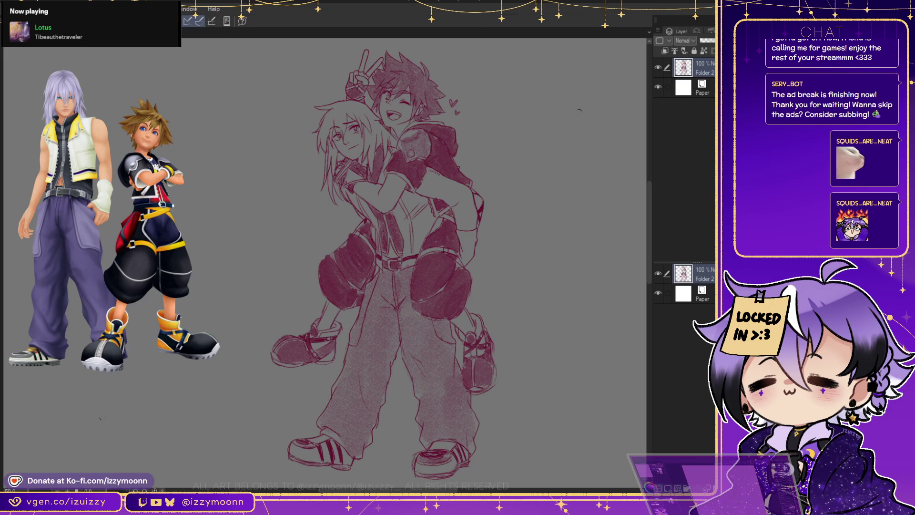
Add a pink-filled layer beneath the merged sketch and lower its opacity to 46%
{"action": "key", "text": "ctrl+s"}
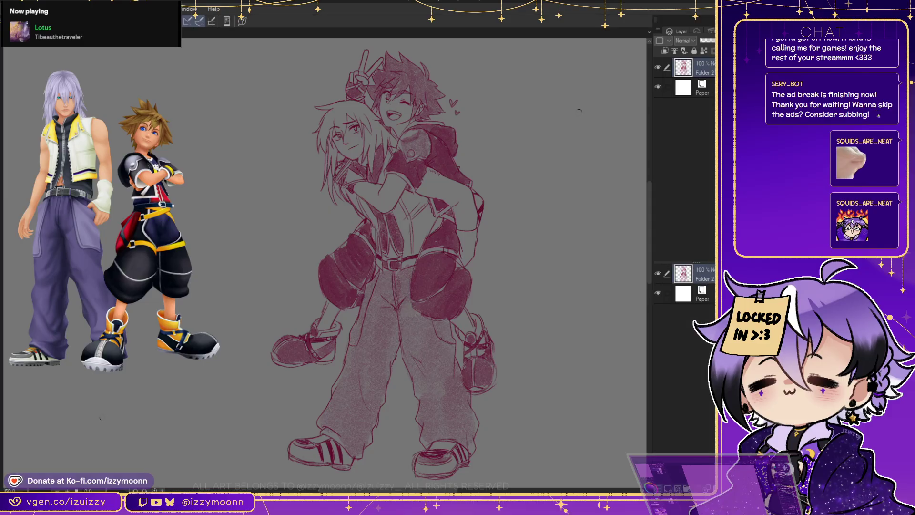
{"action": "key", "text": "ctrl+shift+n"}
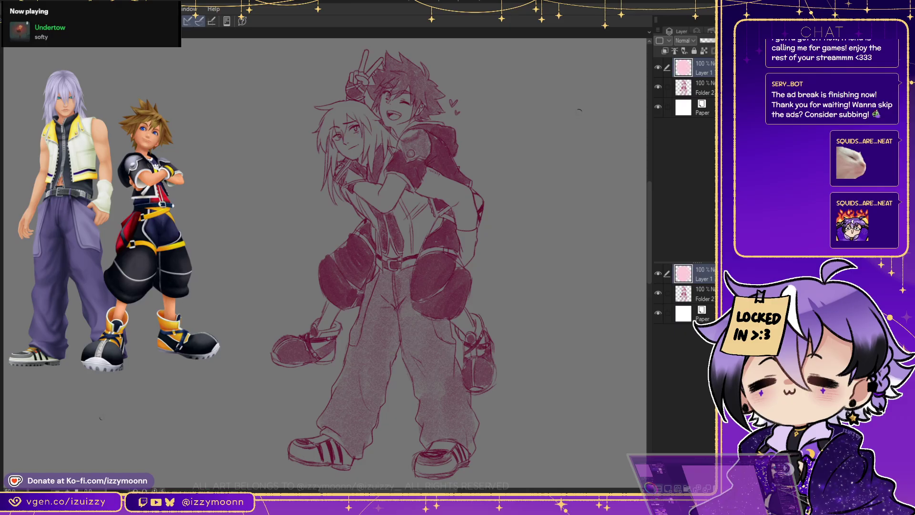
{"action": "key", "text": "ctrl+["}
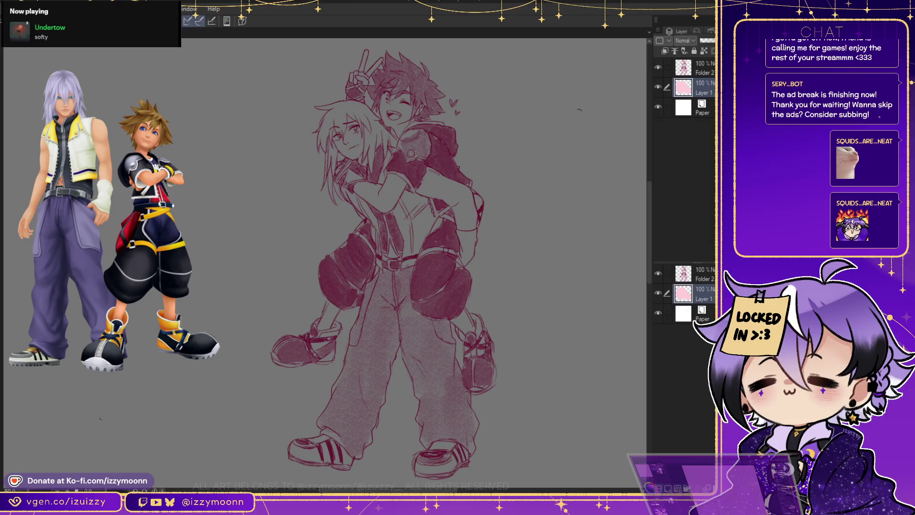
{"action": "left_click_drag", "start_coordinate": [715, 41], "coordinate": [706, 40]}
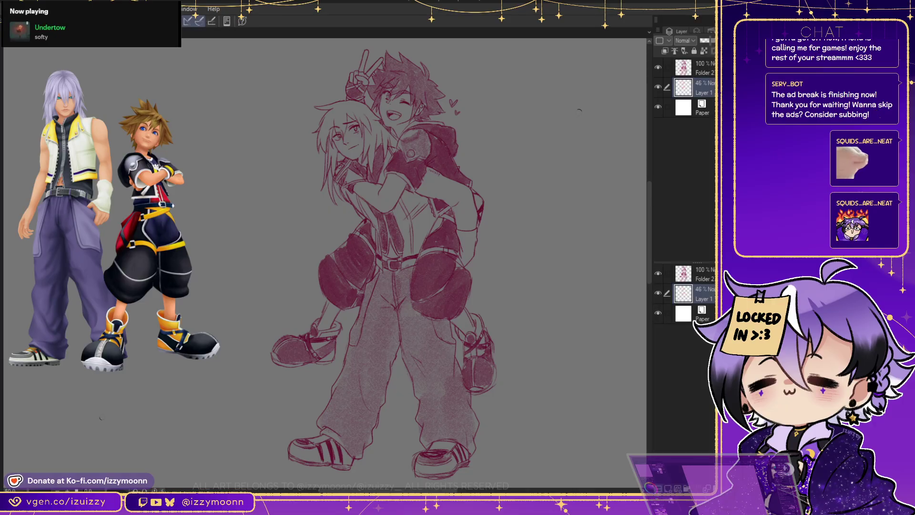
Duplicate the 46% pink colour layer twice and merge the copies back into a single layer
{"action": "key", "text": "ctrl+v"}
{"action": "key", "text": "ctrl+v"}
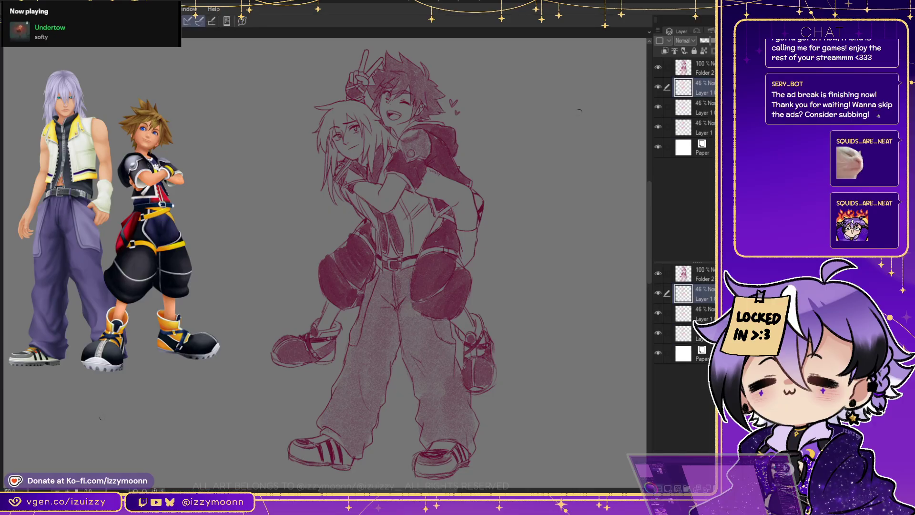
{"action": "key", "text": "ctrl+e"}
{"action": "key", "text": "ctrl+e"}
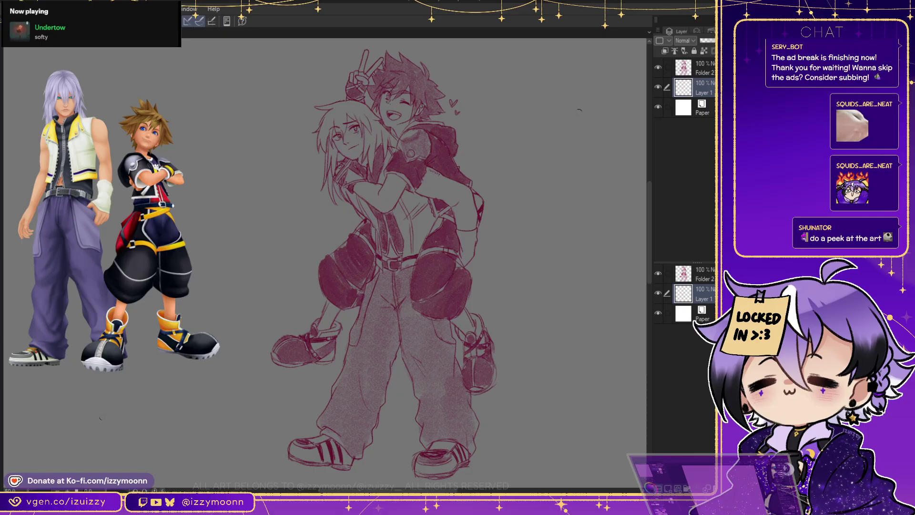
Add a second colour layer above the merged pink one, set its opacity to 80% and reselect the sketch layer
{"action": "key", "text": "alt+bracketright"}
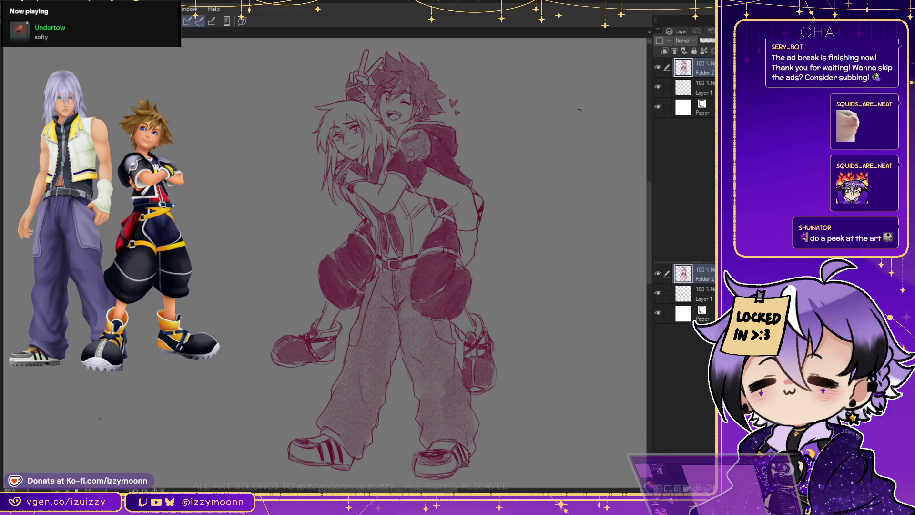
{"action": "key", "text": "alt+bracketleft"}
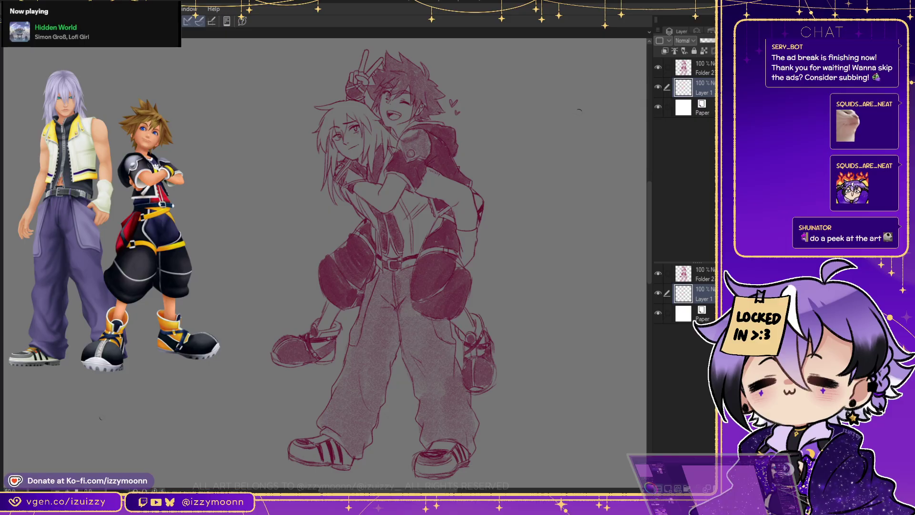
{"action": "key", "text": "ctrl+shift+n"}
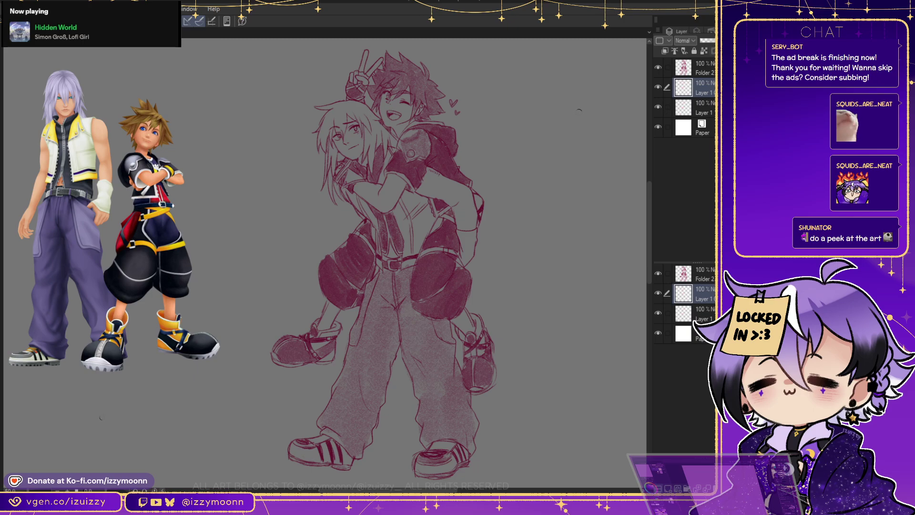
{"action": "key", "text": "8"}
{"action": "key", "text": "5"}
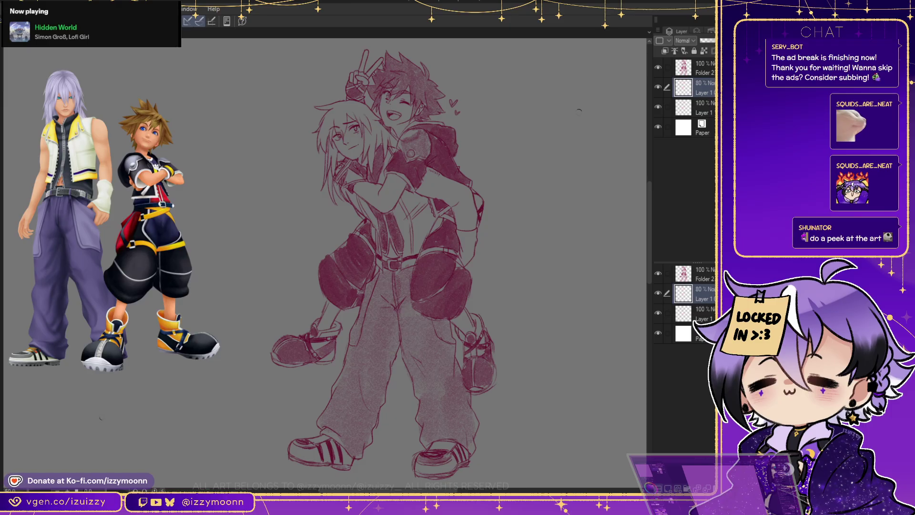
{"action": "key", "text": "alt+bracketright"}
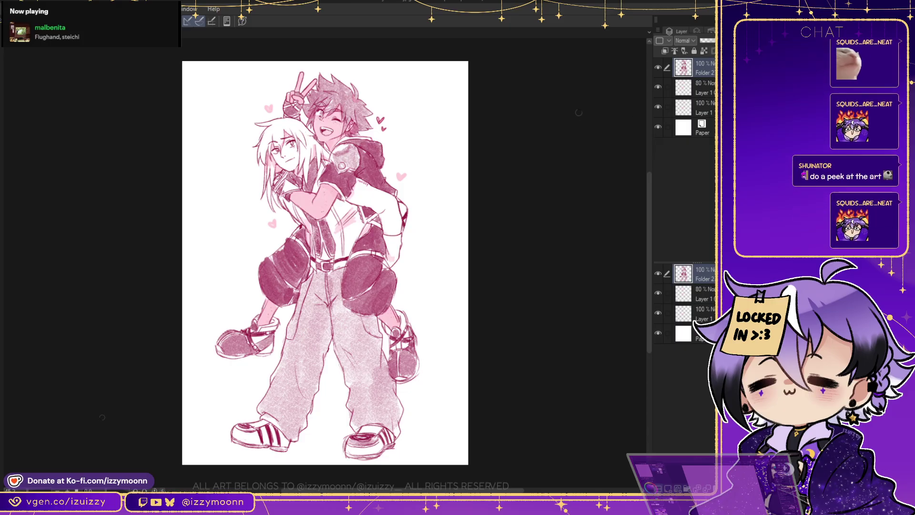
Compare the piggyback sketch with its two pink colour layers hidden and shown
{"action": "key", "text": "ctrl+plus"}
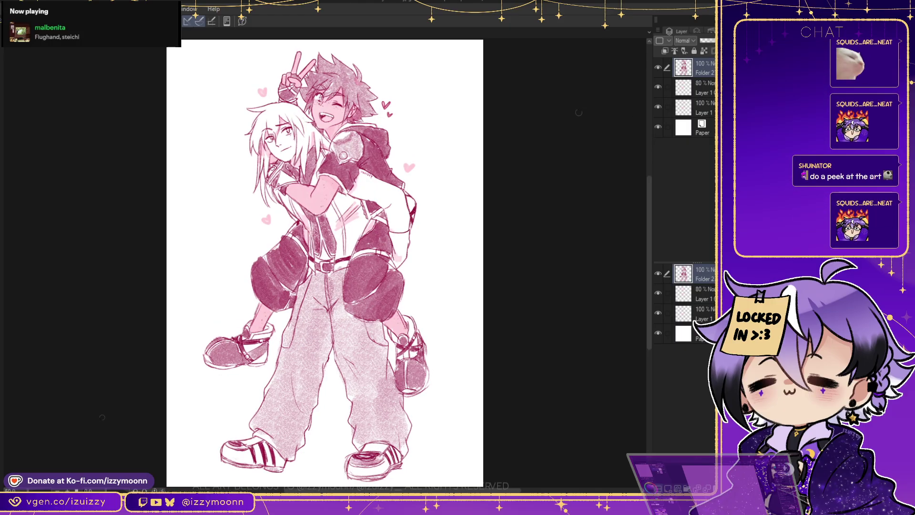
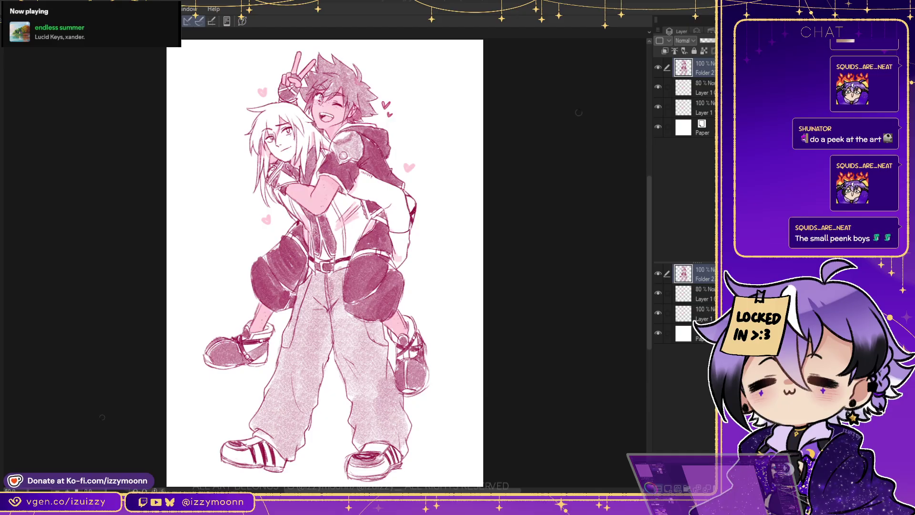
{"action": "left_click", "coordinate": [658, 86]}
{"action": "left_click", "coordinate": [658, 86]}
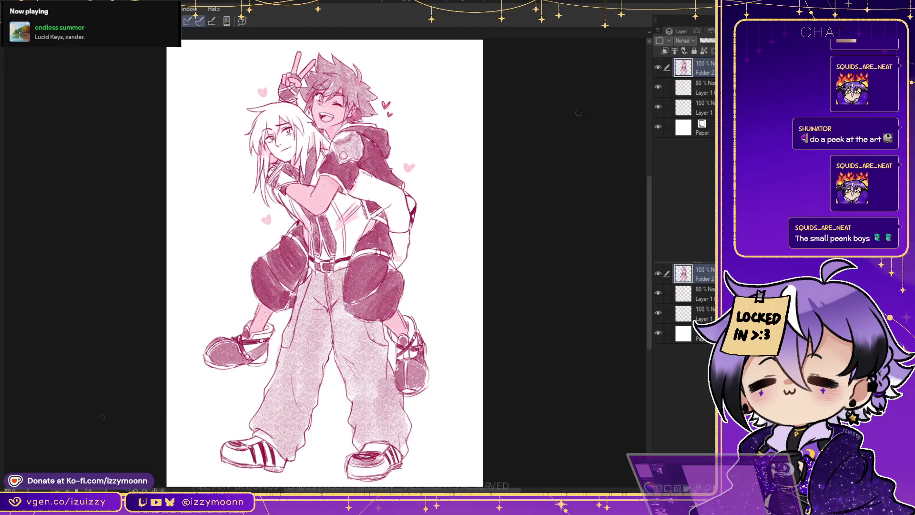
{"action": "left_click", "coordinate": [658, 86]}
{"action": "left_click", "coordinate": [658, 106]}
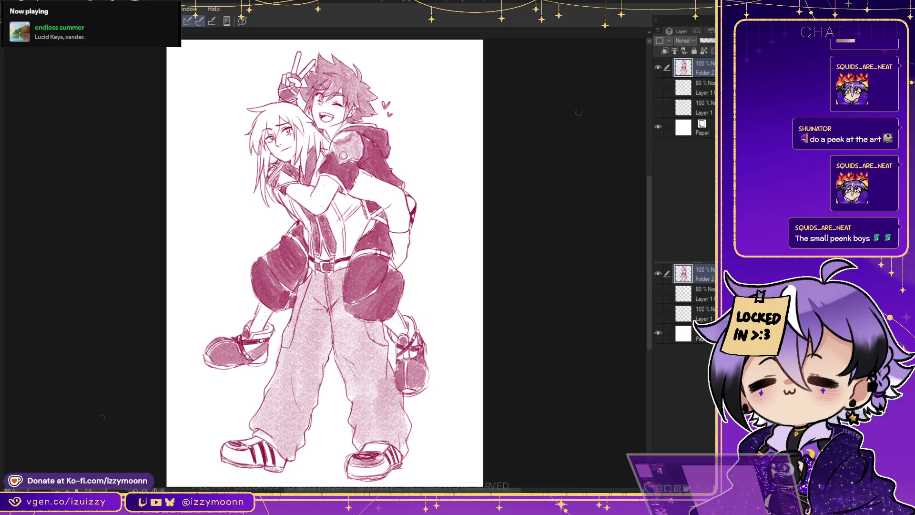
{"action": "left_click_drag", "start_coordinate": [658, 313], "coordinate": [657, 292]}
Group the sketch with its two colour layers in a folder and place a copy in the document of dated layers
{"action": "left_click", "coordinate": [703, 314], "text": "shift"}
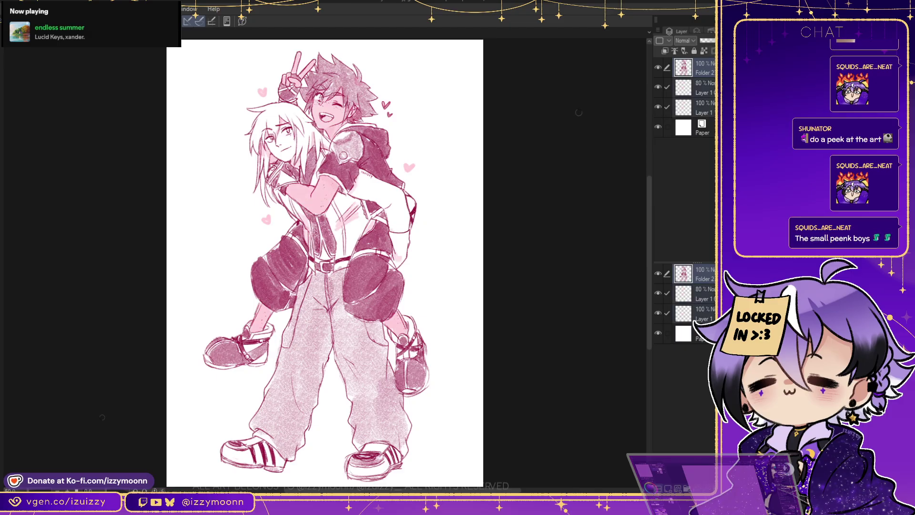
{"action": "key", "text": "ctrl+g"}
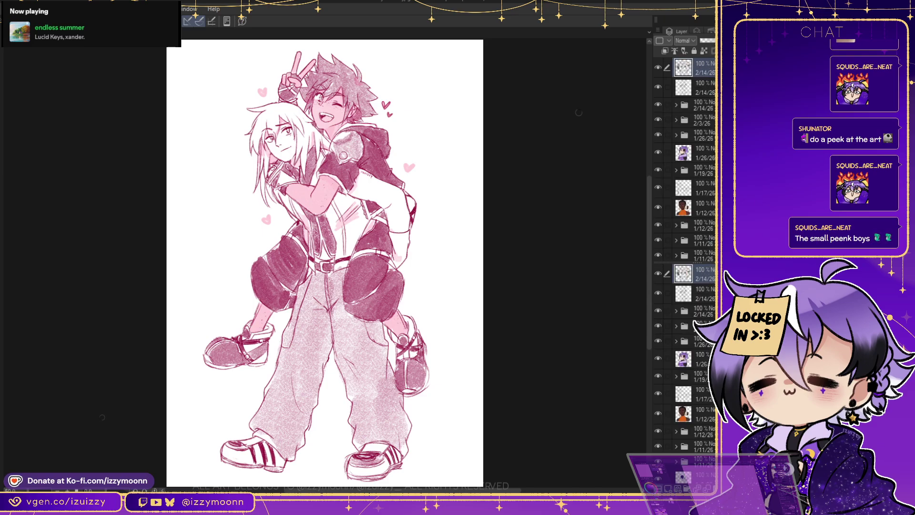
{"action": "key", "text": "ctrl+z"}
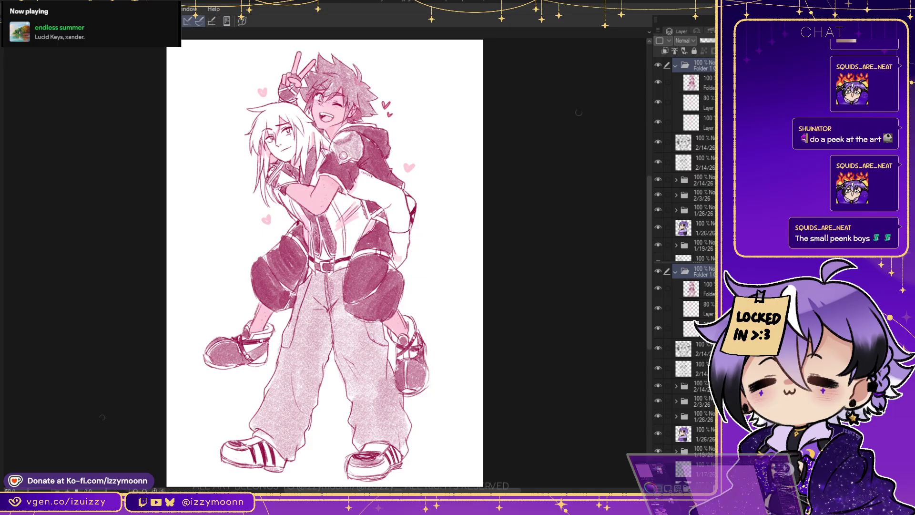
{"action": "key", "text": "ctrl+z"}
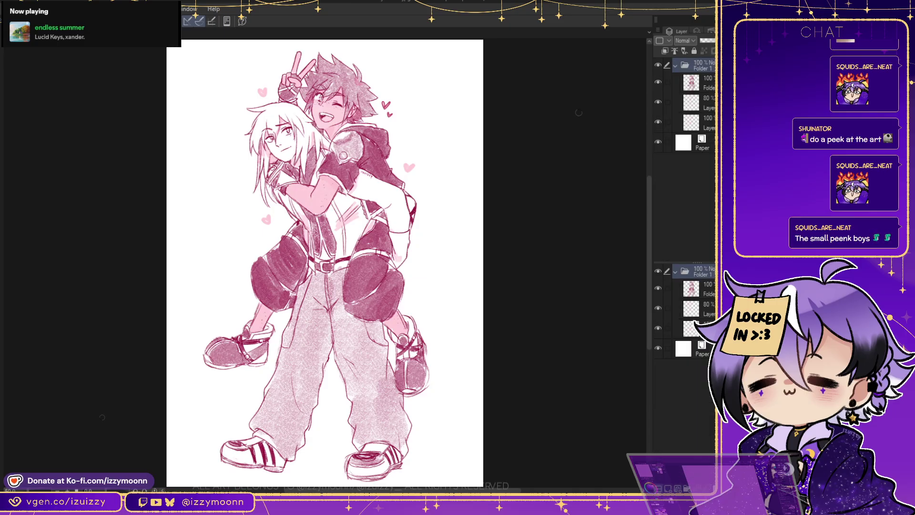
Add a white-filled backing layer beneath the colour layers inside the folder and select the whole folder
{"action": "left_click", "coordinate": [695, 122]}
{"action": "key", "text": "ctrl+shift+n"}
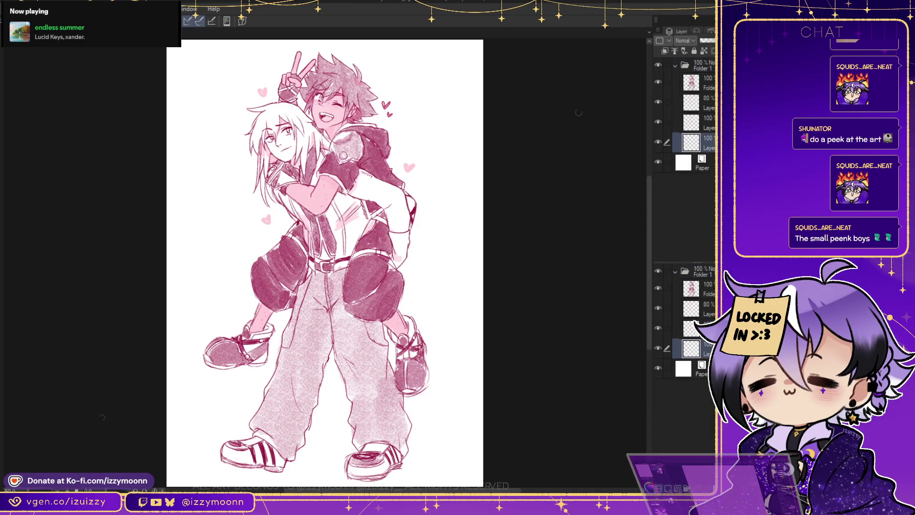
{"action": "key", "text": "alt+BackSpace"}
{"action": "left_click", "coordinate": [699, 65]}
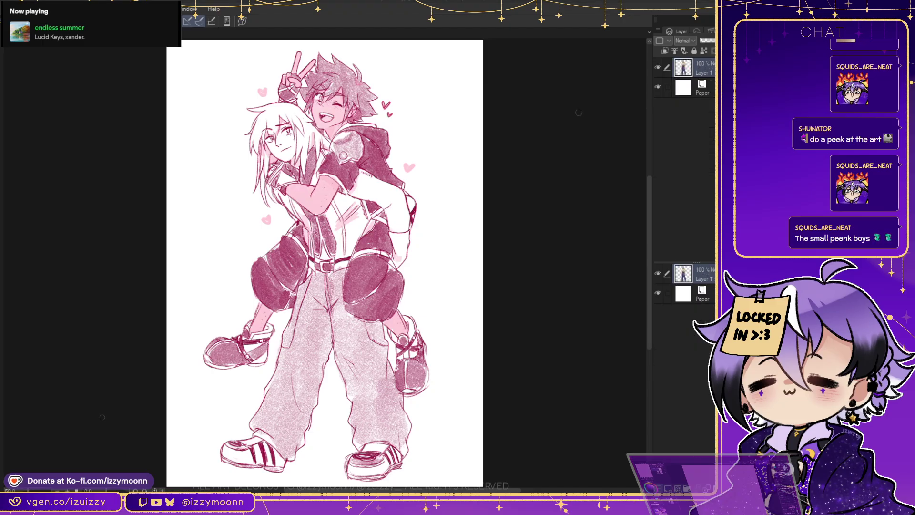
Switch through the open documents to the grey one holding the original sketch and the two character references
{"action": "key", "text": "ctrl+z"}
{"action": "key", "text": "ctrl+z"}
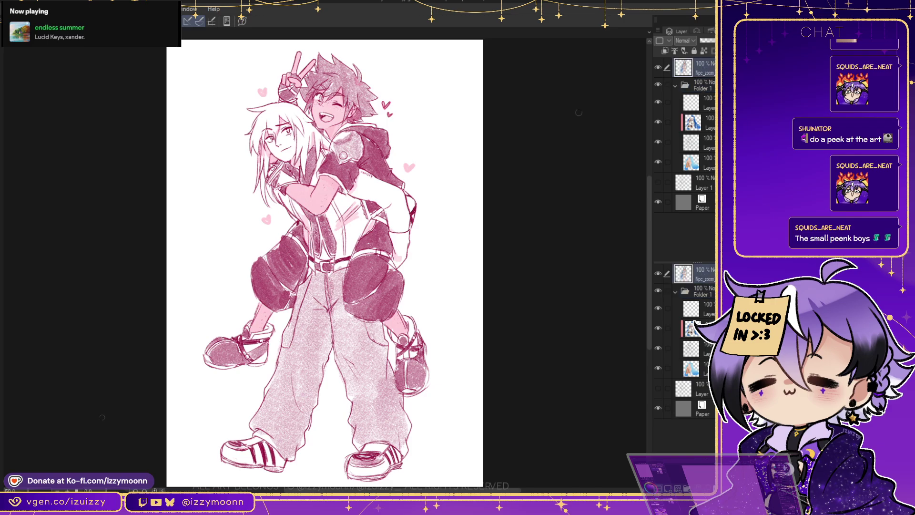
{"action": "key", "text": "ctrl+z"}
{"action": "key", "text": "ctrl+z"}
{"action": "key", "text": "ctrl+z"}
{"action": "key", "text": "ctrl+z"}
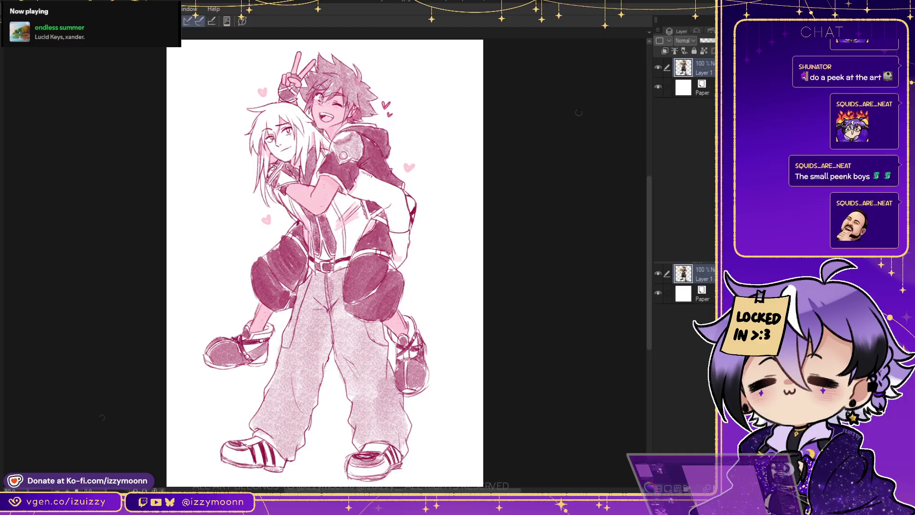
{"action": "key", "text": "ctrl+z"}
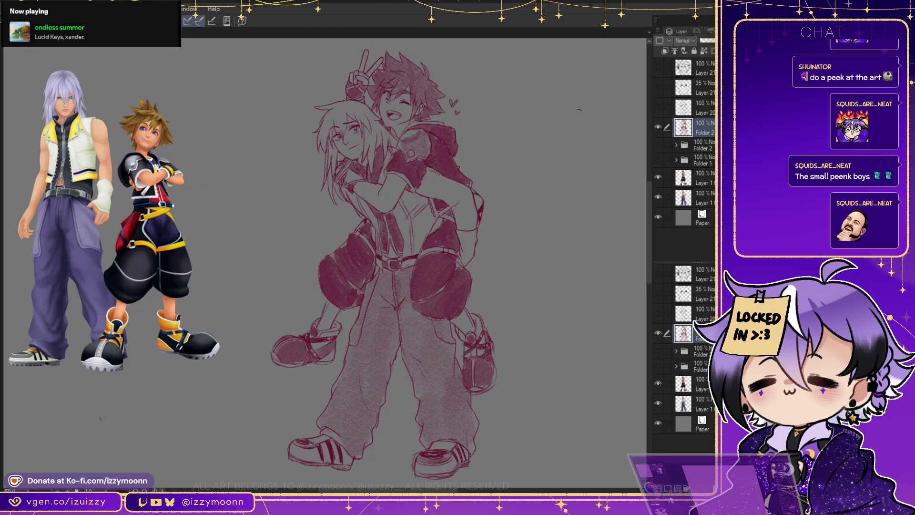
Delete every layer above the grey paper in the original sketch document and add a new blank layer
{"action": "key", "text": "alt+bracketright"}
{"action": "key", "text": "alt+bracketright"}
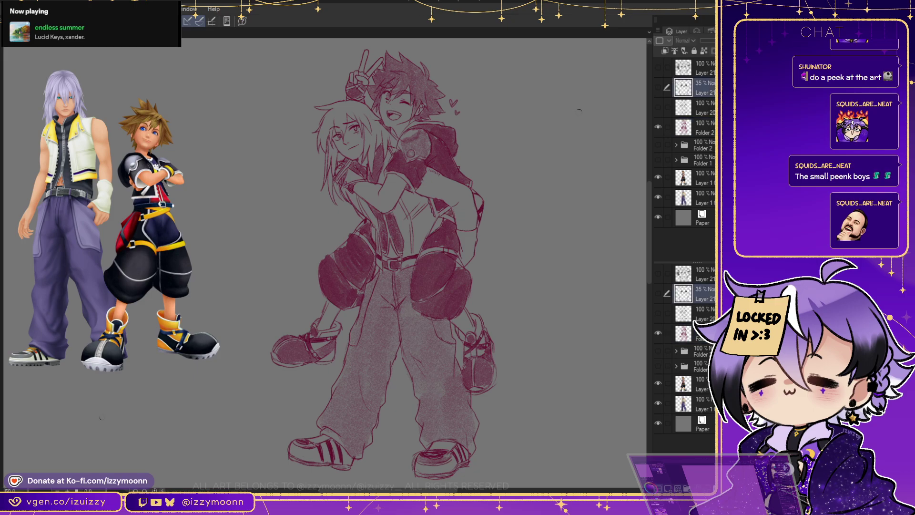
{"action": "key", "text": "alt+bracketright"}
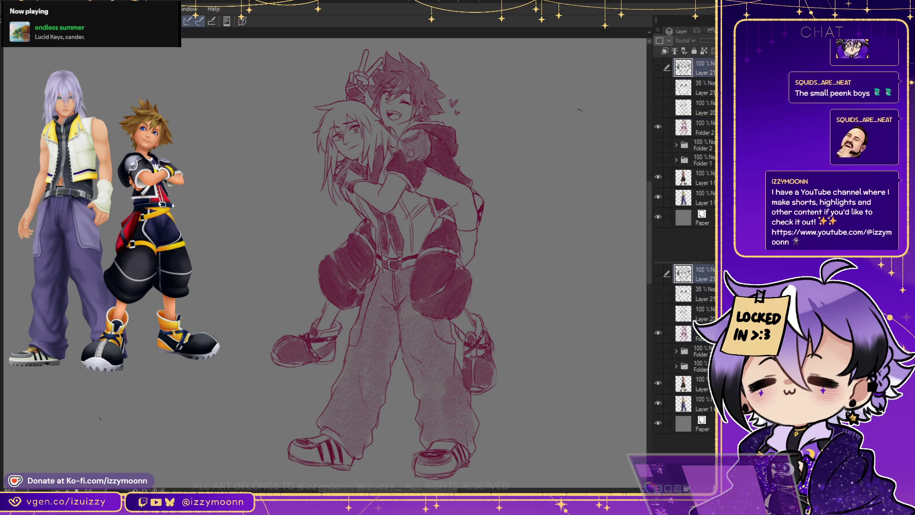
{"action": "key", "text": "ctrl+Delete"}
{"action": "key", "text": "ctrl+Delete"}
{"action": "key", "text": "ctrl+Delete"}
{"action": "key", "text": "ctrl+Delete"}
{"action": "key", "text": "ctrl+Delete"}
{"action": "key", "text": "ctrl+Delete"}
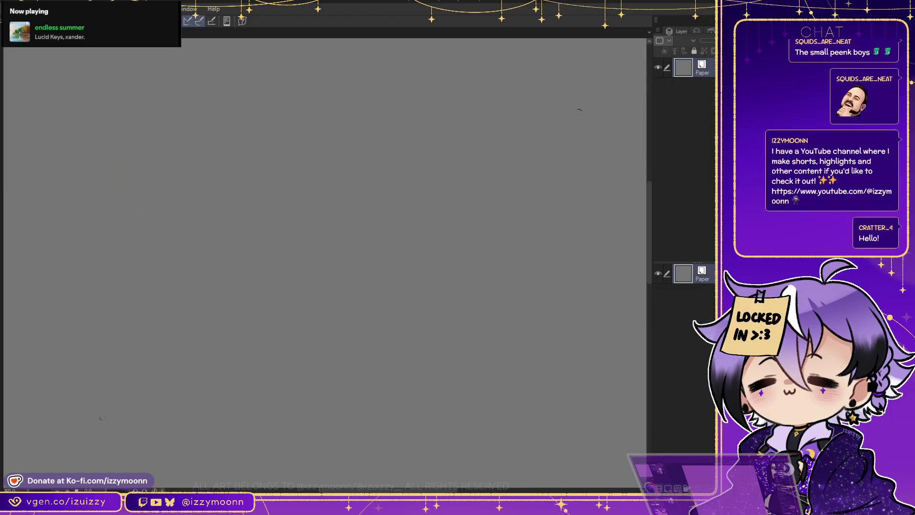
{"action": "key", "text": "ctrl+z"}
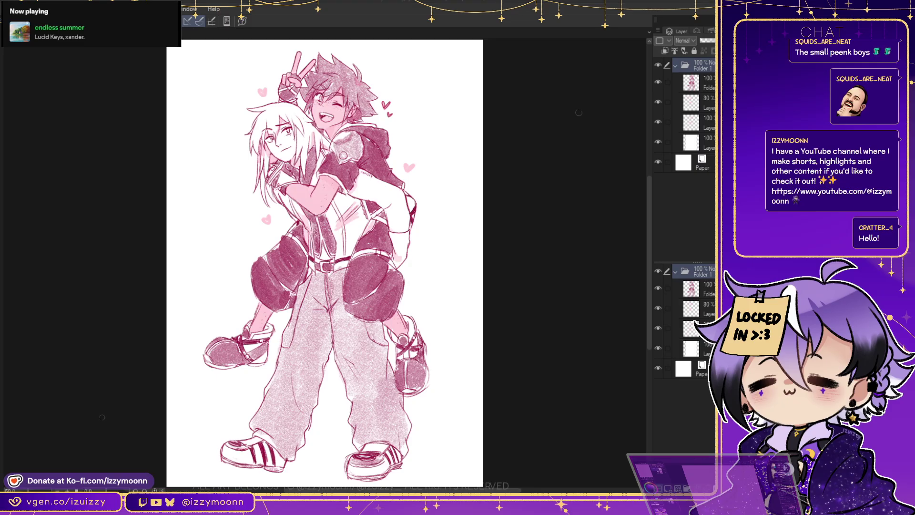
{"action": "key", "text": "ctrl+y"}
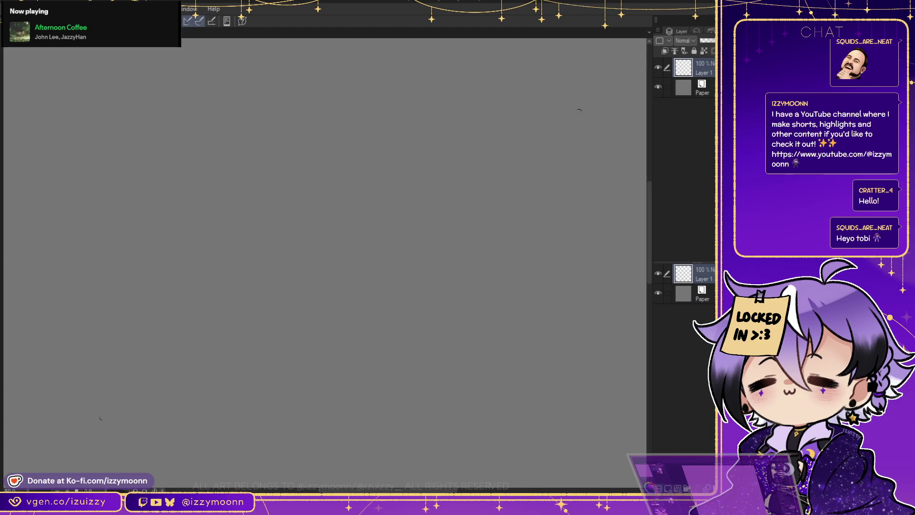
Try loose looping brush strokes on the blank layer and undo them
{"action": "left_click_drag", "start_coordinate": [486, 274], "coordinate": [522, 262]}
{"action": "left_click_drag", "start_coordinate": [495, 307], "coordinate": [585, 319]}
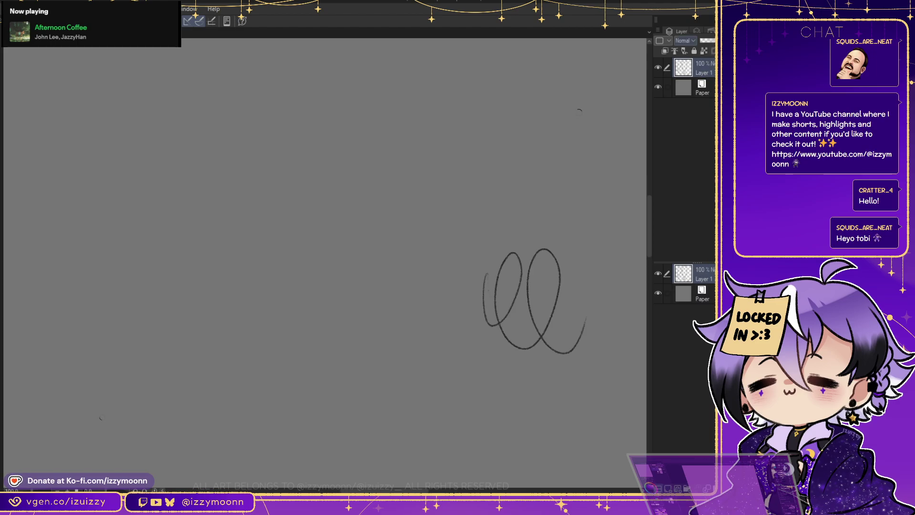
{"action": "key", "text": "shift+alt+b"}
{"action": "key", "text": "shift+alt+a"}
{"action": "mouse_move", "coordinate": [546, 274]}
{"action": "left_mouse_down"}
{"action": "mouse_move", "coordinate": [565, 298]}
{"action": "mouse_move", "coordinate": [592, 302]}
{"action": "mouse_move", "coordinate": [593, 217]}
{"action": "left_mouse_up"}
{"action": "mouse_move", "coordinate": [581, 277]}
{"action": "left_mouse_down"}
{"action": "mouse_move", "coordinate": [599, 248]}
{"action": "mouse_move", "coordinate": [591, 291]}
{"action": "left_mouse_up"}
{"action": "key", "text": "ctrl+z"}
{"action": "key", "text": "ctrl+z"}
{"action": "key", "text": "ctrl+z"}
{"action": "key", "text": "ctrl+z"}
{"action": "key", "text": "ctrl+z"}
Test red scribbles on the blank layer, undo them and switch the layer to a Linear blending mode
{"action": "mouse_move", "coordinate": [539, 217]}
{"action": "left_mouse_down"}
{"action": "mouse_move", "coordinate": [501, 320]}
{"action": "mouse_move", "coordinate": [564, 226]}
{"action": "mouse_move", "coordinate": [528, 365]}
{"action": "left_mouse_up"}
{"action": "key", "text": "ctrl+z"}
{"action": "key", "text": "ctrl+z"}
{"action": "mouse_move", "coordinate": [457, 343]}
{"action": "left_mouse_down"}
{"action": "mouse_move", "coordinate": [577, 315]}
{"action": "mouse_move", "coordinate": [444, 408]}
{"action": "mouse_move", "coordinate": [601, 284]}
{"action": "mouse_move", "coordinate": [442, 413]}
{"action": "left_mouse_up"}
{"action": "left_click_drag", "start_coordinate": [512, 359], "coordinate": [456, 404]}
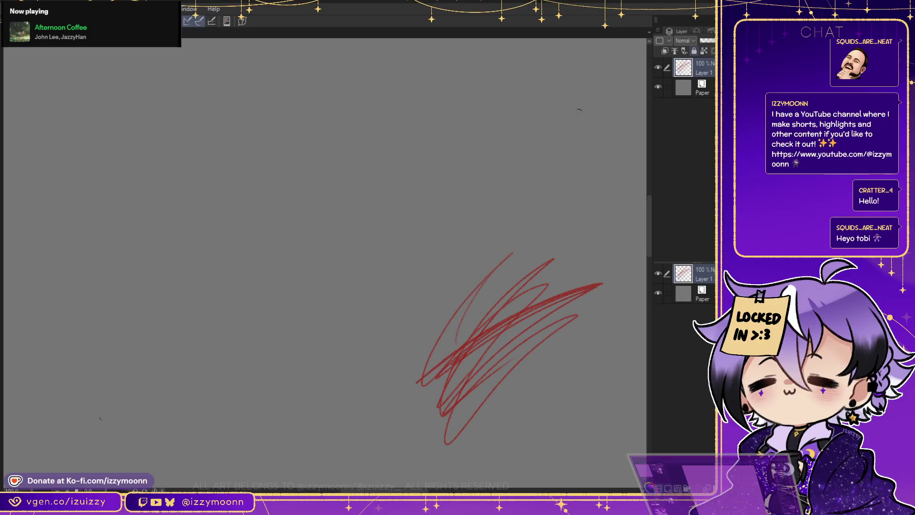
{"action": "key", "text": "ctrl+z"}
{"action": "key", "text": "ctrl+z"}
{"action": "key", "text": "ctrl+z"}
{"action": "key", "text": "ctrl+z"}
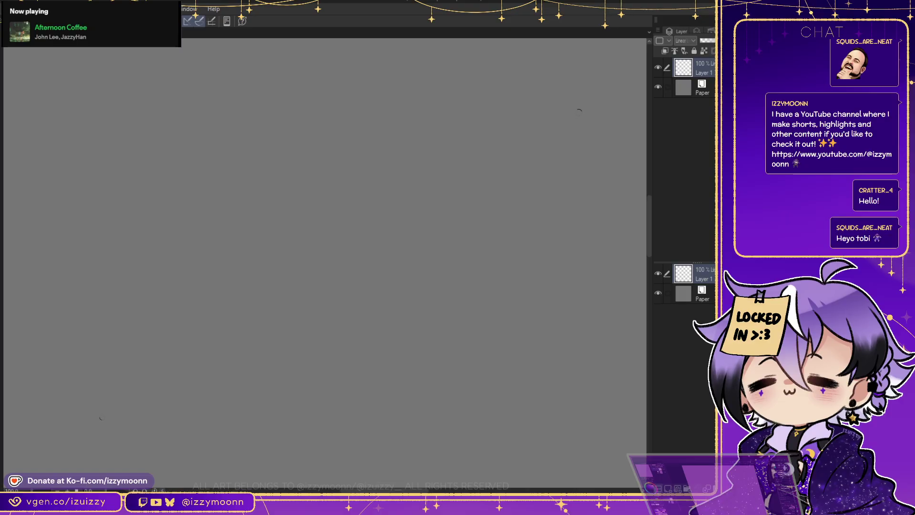
Try long diagonal strokes on the layer with the Linear blending mode and undo them
{"action": "mouse_move", "coordinate": [517, 269]}
{"action": "left_mouse_down"}
{"action": "mouse_move", "coordinate": [486, 317]}
{"action": "mouse_move", "coordinate": [518, 278]}
{"action": "mouse_move", "coordinate": [594, 236]}
{"action": "mouse_move", "coordinate": [613, 258]}
{"action": "mouse_move", "coordinate": [571, 258]}
{"action": "mouse_move", "coordinate": [470, 292]}
{"action": "mouse_move", "coordinate": [442, 339]}
{"action": "mouse_move", "coordinate": [444, 388]}
{"action": "left_mouse_up"}
{"action": "key", "text": "ctrl+z"}
{"action": "mouse_move", "coordinate": [501, 236]}
{"action": "left_mouse_down"}
{"action": "mouse_move", "coordinate": [409, 342]}
{"action": "mouse_move", "coordinate": [445, 368]}
{"action": "left_mouse_up"}
{"action": "key", "text": "ctrl+z"}
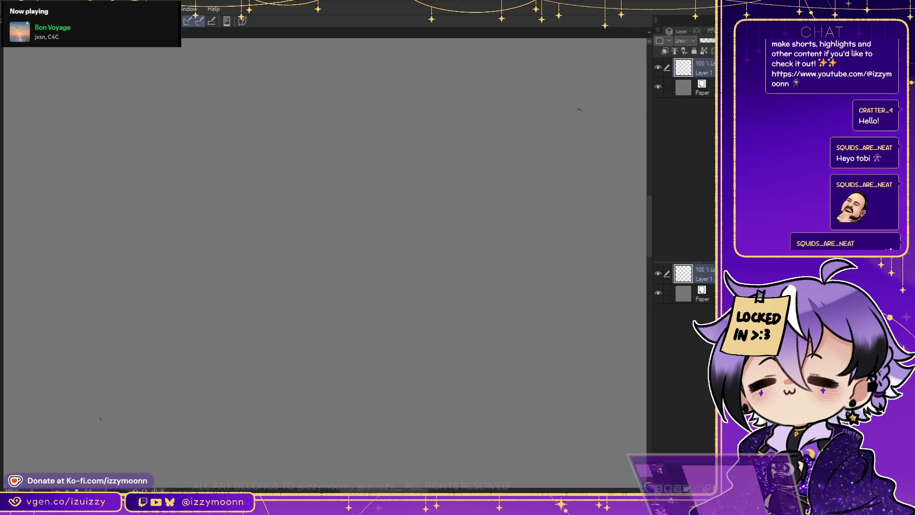
Sketch a dark red circle for a new head on the empty grey canvas, redoing strokes that miss
{"action": "left_click_drag", "start_coordinate": [462, 214], "coordinate": [476, 216]}
{"action": "key", "text": "ctrl+z"}
{"action": "mouse_move", "coordinate": [459, 185]}
{"action": "left_mouse_down"}
{"action": "mouse_move", "coordinate": [460, 288]}
{"action": "mouse_move", "coordinate": [451, 187]}
{"action": "mouse_move", "coordinate": [487, 319]}
{"action": "left_mouse_up"}
{"action": "key", "text": "ctrl+z"}
{"action": "key", "text": "ctrl+z"}
Draw a vertical centre line and a slightly curved horizontal eye line across the head circle, and set the layer opacity to 37%
{"action": "left_click_drag", "start_coordinate": [486, 207], "coordinate": [484, 312]}
{"action": "key", "text": "ctrl+z"}
{"action": "left_click_drag", "start_coordinate": [486, 186], "coordinate": [482, 346]}
{"action": "left_click_drag", "start_coordinate": [483, 247], "coordinate": [481, 343]}
{"action": "left_click_drag", "start_coordinate": [451, 255], "coordinate": [552, 252]}
{"action": "key", "text": "ctrl+z"}
{"action": "left_click_drag", "start_coordinate": [419, 259], "coordinate": [560, 261]}
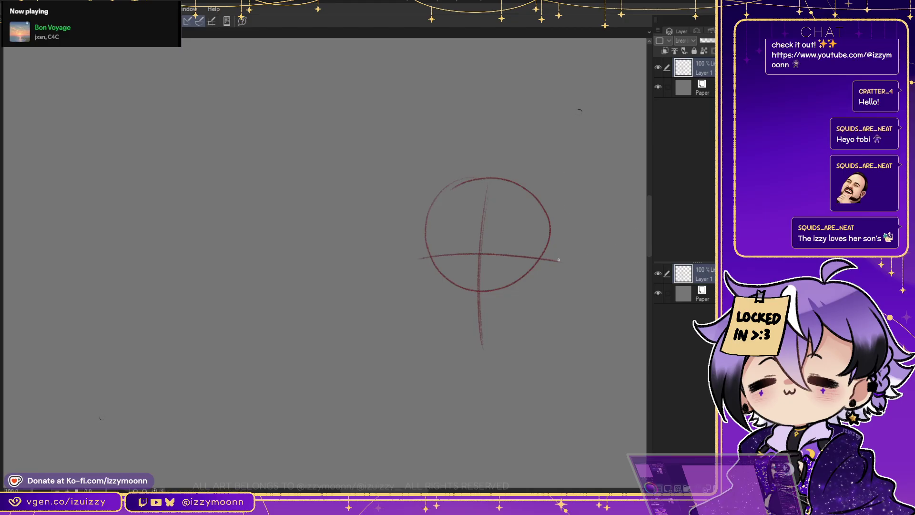
{"action": "key", "text": "3"}
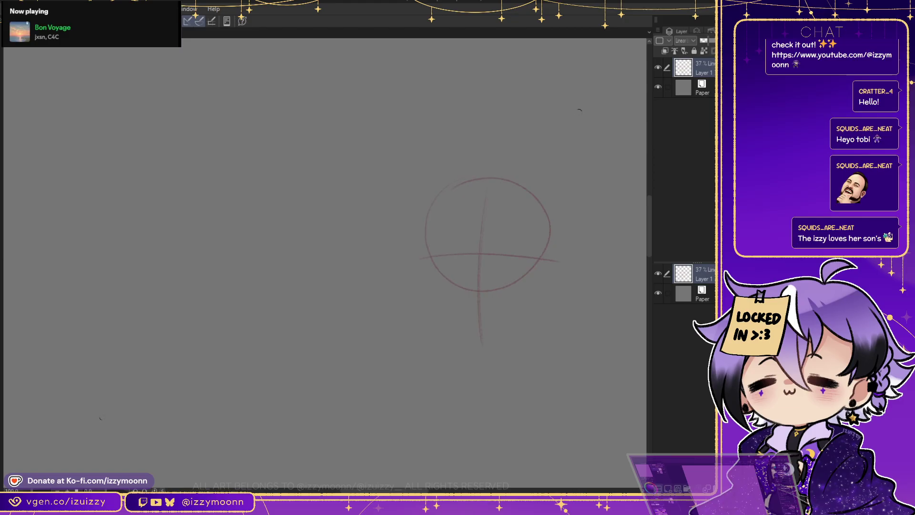
Sketch the two jaw lines from the sides of the head circle down to a pointed chin
{"action": "mouse_move", "coordinate": [430, 261]}
{"action": "left_mouse_down"}
{"action": "mouse_move", "coordinate": [430, 281]}
{"action": "mouse_move", "coordinate": [480, 333]}
{"action": "left_mouse_up"}
{"action": "left_click_drag", "start_coordinate": [526, 295], "coordinate": [542, 261]}
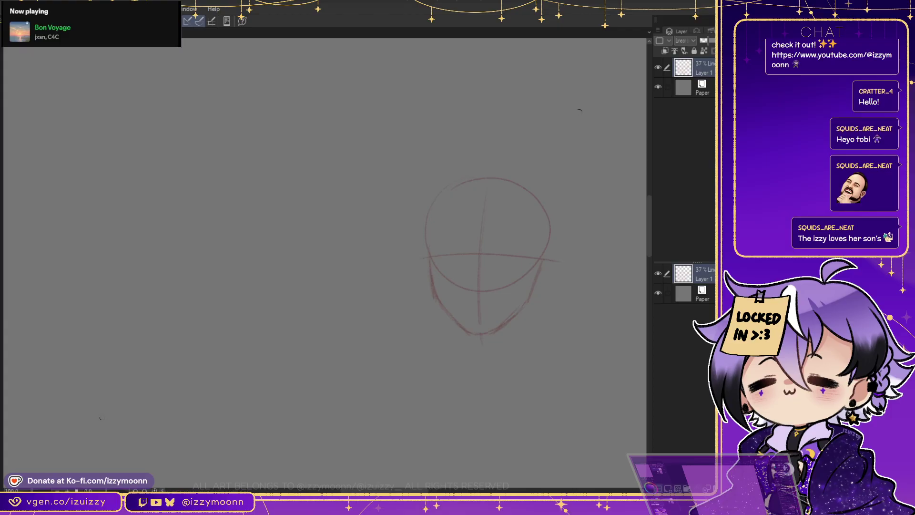
Add two reference screenshots of the spiky-haired character, shift both away from the head sketch, and make Layer 1 active again
{"action": "key", "text": "ctrl+g"}
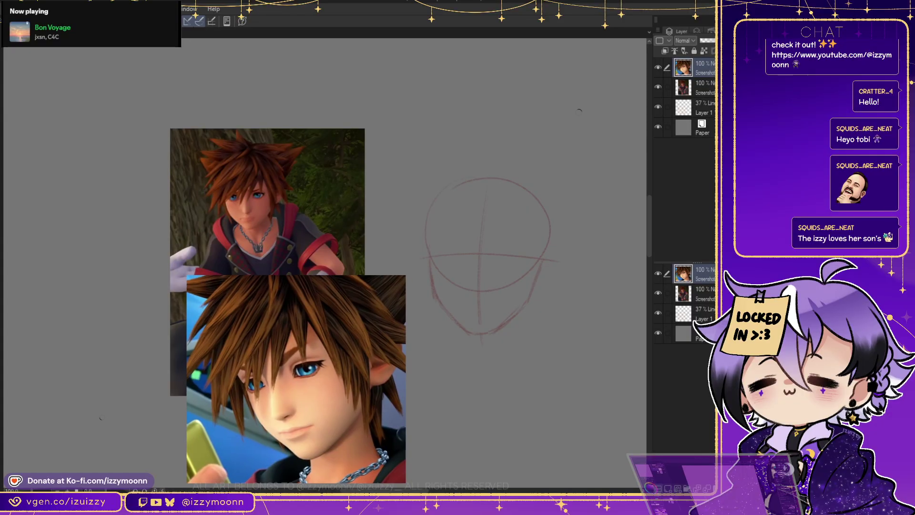
{"action": "left_click", "coordinate": [667, 87]}
{"action": "left_click_drag", "start_coordinate": [295, 310], "coordinate": [210, 263]}
{"action": "left_click_drag", "start_coordinate": [578, 110], "coordinate": [577, 114]}
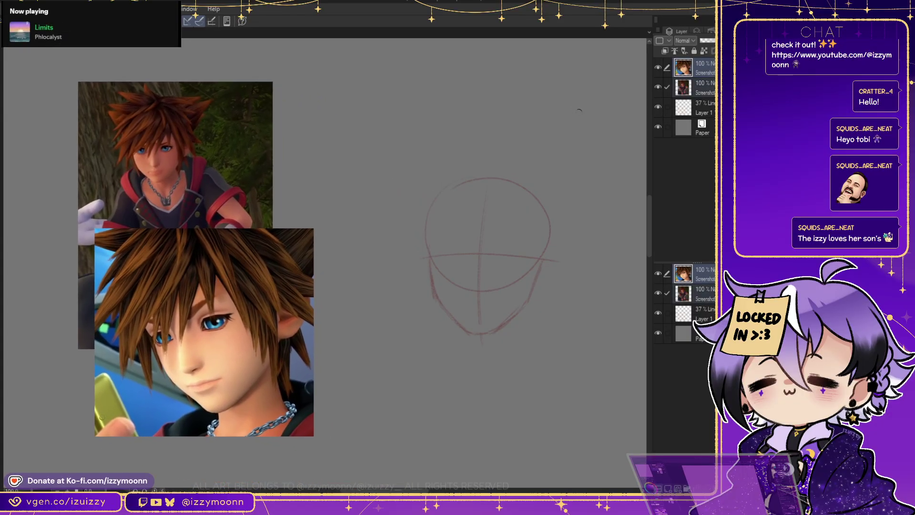
{"action": "left_click", "coordinate": [704, 108]}
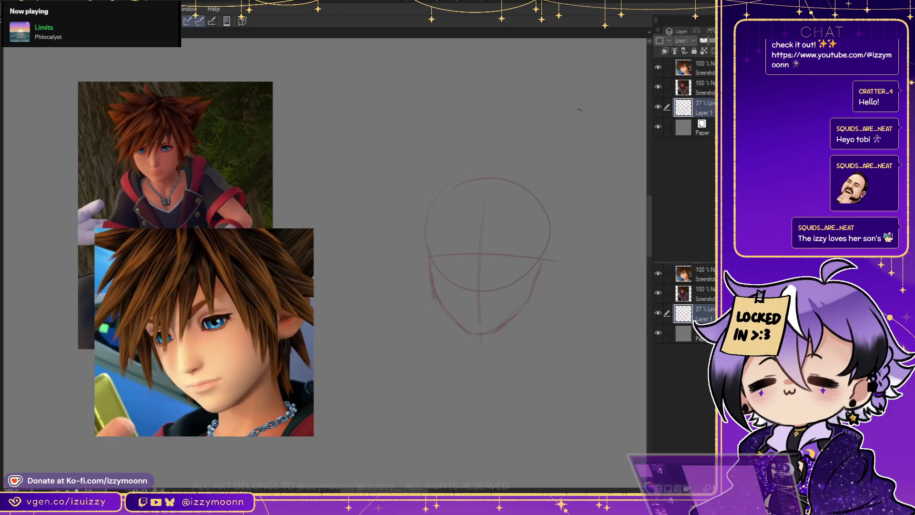
Nudge the head sketch slightly, draw the neck lines below the jaw, and hatch the shadow under the chin
{"action": "left_click_drag", "start_coordinate": [524, 272], "coordinate": [532, 266]}
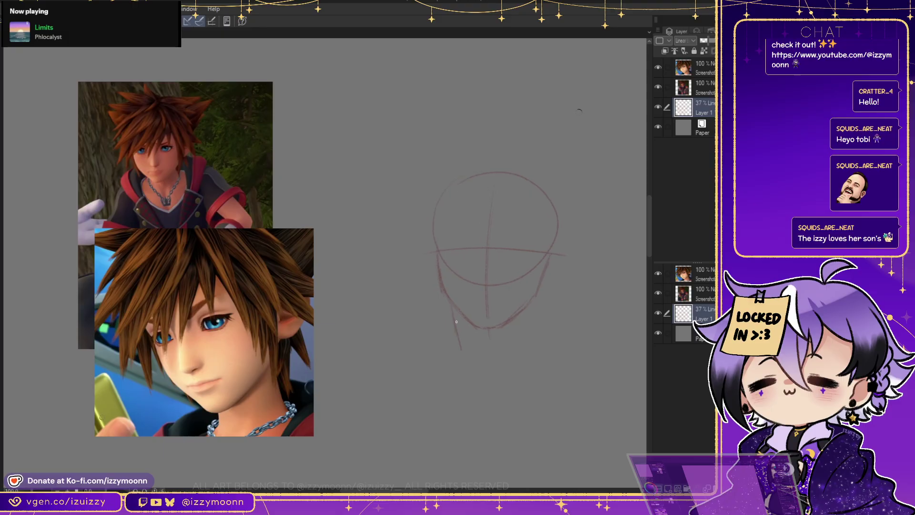
{"action": "left_click_drag", "start_coordinate": [464, 345], "coordinate": [466, 389]}
{"action": "mouse_move", "coordinate": [537, 299]}
{"action": "left_mouse_down"}
{"action": "mouse_move", "coordinate": [537, 342]}
{"action": "mouse_move", "coordinate": [556, 362]}
{"action": "left_mouse_up"}
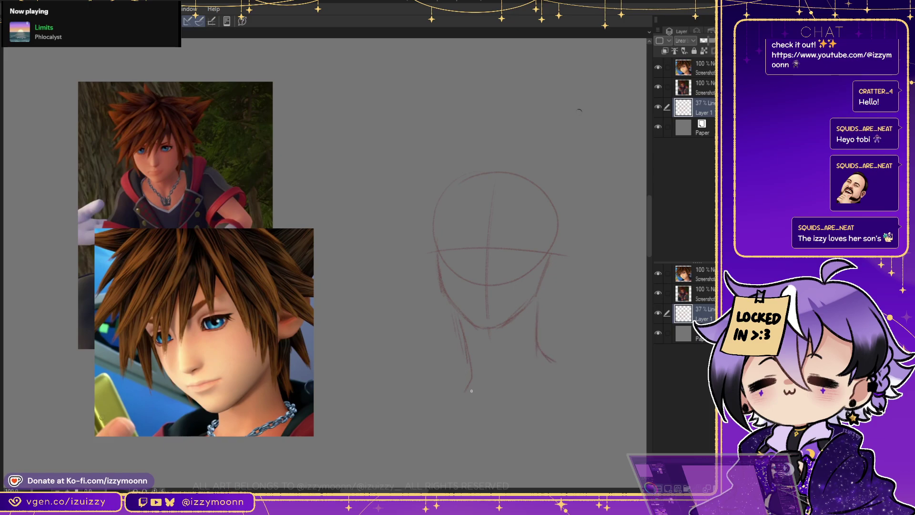
{"action": "key", "text": "ctrl+z"}
{"action": "left_click_drag", "start_coordinate": [470, 363], "coordinate": [465, 375]}
{"action": "mouse_move", "coordinate": [485, 331]}
{"action": "left_mouse_down"}
{"action": "mouse_move", "coordinate": [464, 336]}
{"action": "mouse_move", "coordinate": [469, 331]}
{"action": "left_mouse_up"}
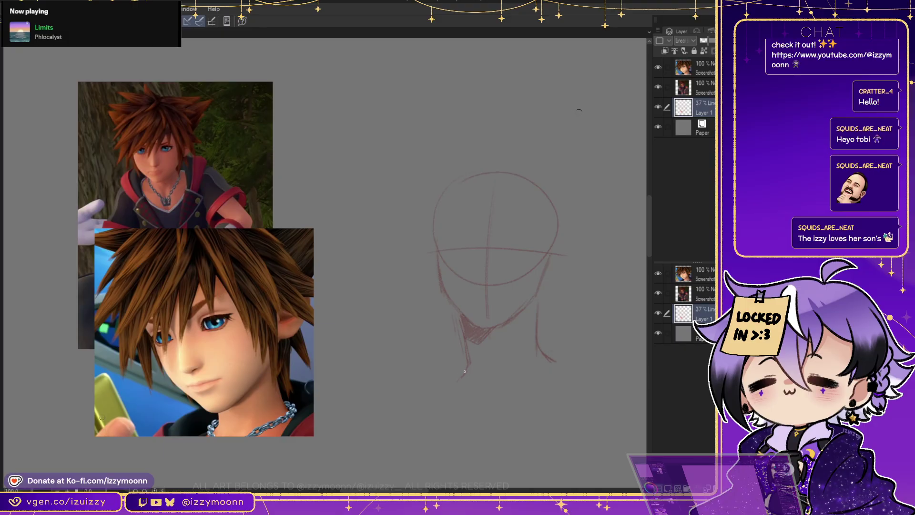
Draw a crown pendant below the neck with chain links running up to both sides of the neck
{"action": "mouse_move", "coordinate": [489, 414]}
{"action": "left_mouse_down"}
{"action": "mouse_move", "coordinate": [494, 405]}
{"action": "mouse_move", "coordinate": [501, 414]}
{"action": "left_mouse_up"}
{"action": "mouse_move", "coordinate": [503, 422]}
{"action": "left_mouse_down"}
{"action": "mouse_move", "coordinate": [515, 410]}
{"action": "mouse_move", "coordinate": [509, 431]}
{"action": "left_mouse_up"}
{"action": "mouse_move", "coordinate": [486, 418]}
{"action": "left_mouse_down"}
{"action": "mouse_move", "coordinate": [480, 407]}
{"action": "mouse_move", "coordinate": [481, 422]}
{"action": "mouse_move", "coordinate": [505, 429]}
{"action": "left_mouse_up"}
{"action": "left_click_drag", "start_coordinate": [531, 377], "coordinate": [523, 393]}
{"action": "left_click_drag", "start_coordinate": [544, 357], "coordinate": [538, 372]}
{"action": "left_click_drag", "start_coordinate": [519, 387], "coordinate": [510, 402]}
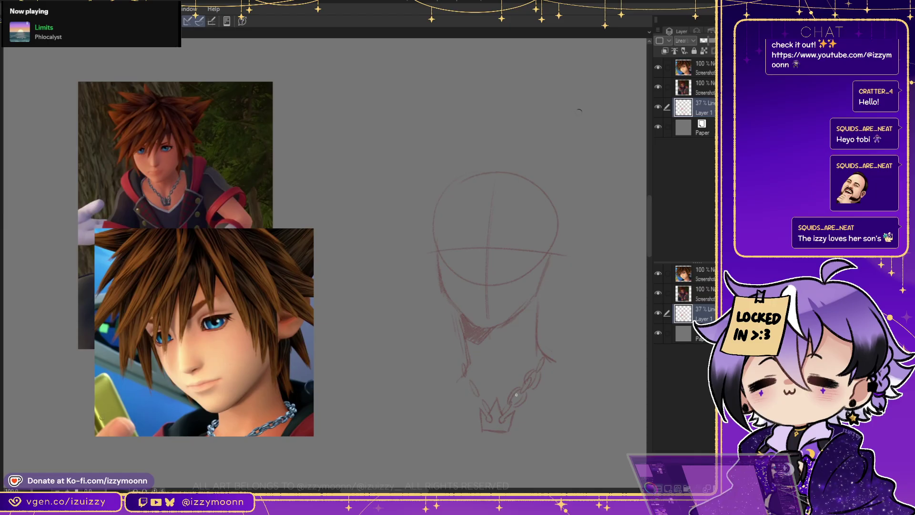
{"action": "left_click_drag", "start_coordinate": [549, 348], "coordinate": [539, 355]}
{"action": "left_click_drag", "start_coordinate": [546, 354], "coordinate": [544, 344]}
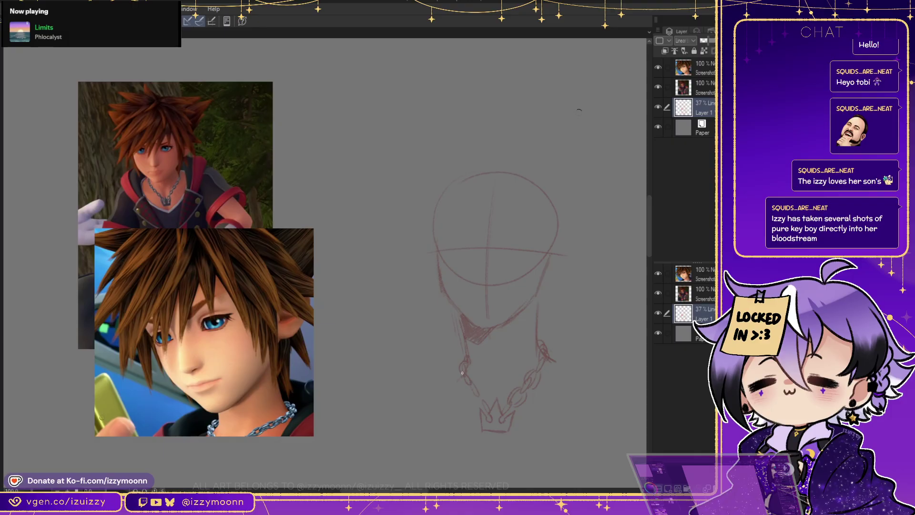
{"action": "mouse_move", "coordinate": [467, 370]}
{"action": "left_mouse_down"}
{"action": "mouse_move", "coordinate": [473, 406]}
{"action": "mouse_move", "coordinate": [486, 406]}
{"action": "left_mouse_up"}
Lasso the necklace and transform it slightly to sit better on the neck
{"action": "mouse_move", "coordinate": [474, 344]}
{"action": "left_mouse_down"}
{"action": "mouse_move", "coordinate": [547, 303]}
{"action": "mouse_move", "coordinate": [576, 388]}
{"action": "mouse_move", "coordinate": [477, 439]}
{"action": "mouse_move", "coordinate": [445, 350]}
{"action": "left_mouse_up"}
{"action": "left_click_drag", "start_coordinate": [530, 423], "coordinate": [475, 440]}
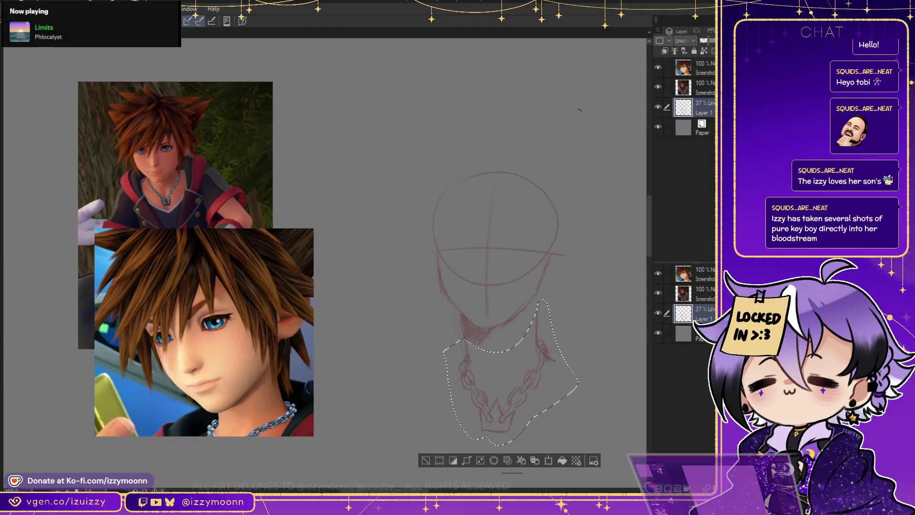
{"action": "key", "text": "ctrl+t"}
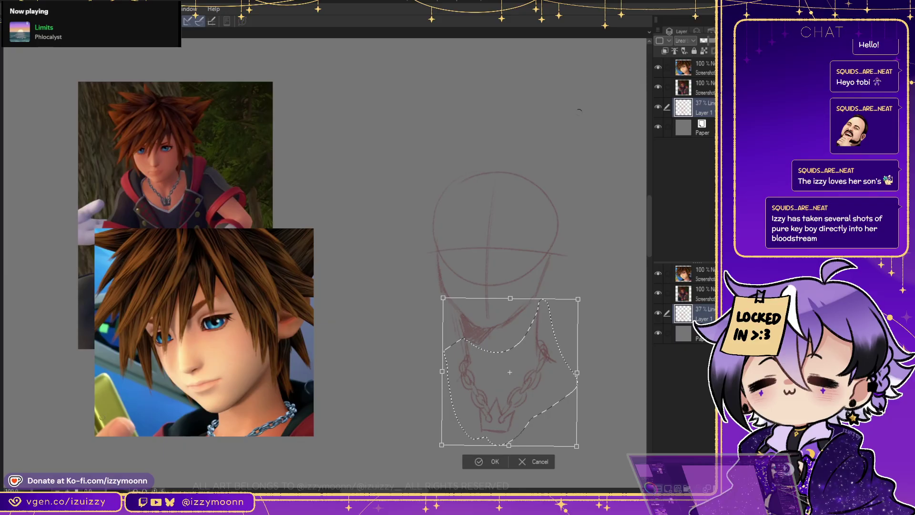
{"action": "key", "text": "Return"}
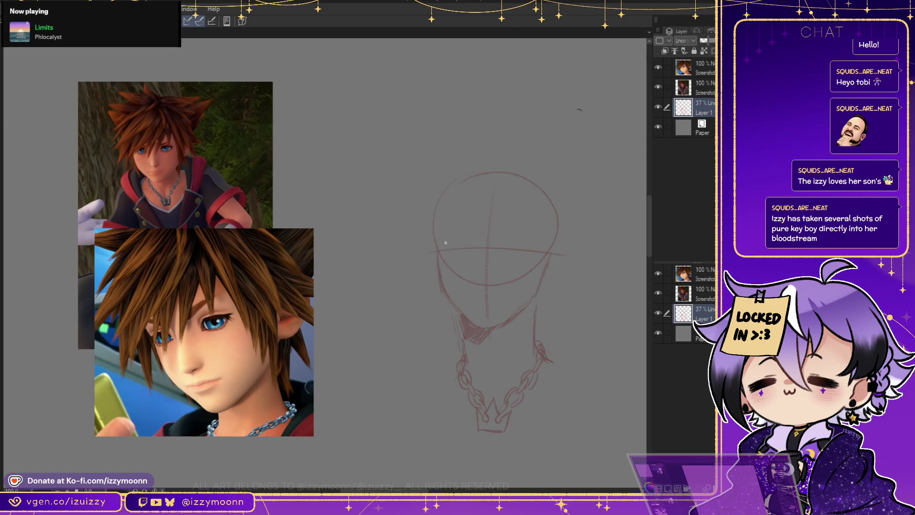
Sketch both eyes along the eye line, with upper lids, irises and lower lid lines
{"action": "left_click_drag", "start_coordinate": [446, 240], "coordinate": [471, 237]}
{"action": "left_click_drag", "start_coordinate": [468, 238], "coordinate": [471, 251]}
{"action": "left_click_drag", "start_coordinate": [501, 240], "coordinate": [532, 240]}
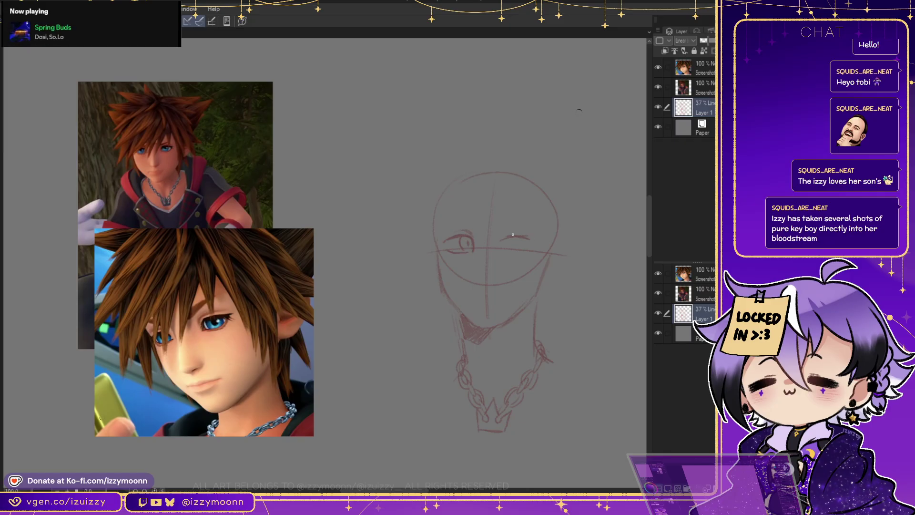
{"action": "left_click_drag", "start_coordinate": [524, 236], "coordinate": [533, 240]}
Draw the nose, small mouth and both eyebrows on the face, undoing strokes that miss
{"action": "left_click_drag", "start_coordinate": [483, 255], "coordinate": [482, 267]}
{"action": "key", "text": "ctrl+z"}
{"action": "left_click_drag", "start_coordinate": [483, 252], "coordinate": [483, 272]}
{"action": "mouse_move", "coordinate": [499, 215]}
{"action": "left_mouse_down"}
{"action": "mouse_move", "coordinate": [541, 216]}
{"action": "mouse_move", "coordinate": [442, 219]}
{"action": "left_mouse_up"}
{"action": "key", "text": "ctrl+z"}
{"action": "key", "text": "ctrl+z"}
{"action": "key", "text": "ctrl+z"}
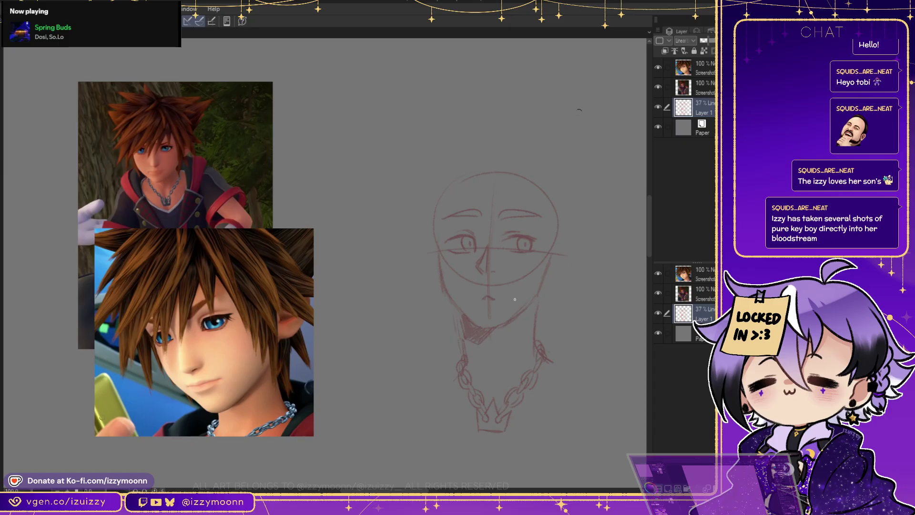
Try sketching the jacket collar and rounded shoulder outlines around the chain necklace
{"action": "left_click_drag", "start_coordinate": [433, 370], "coordinate": [449, 404]}
{"action": "left_click_drag", "start_coordinate": [544, 348], "coordinate": [567, 411]}
{"action": "mouse_move", "coordinate": [565, 334]}
{"action": "left_mouse_down"}
{"action": "mouse_move", "coordinate": [603, 338]}
{"action": "mouse_move", "coordinate": [612, 388]}
{"action": "left_mouse_up"}
{"action": "key", "text": "ctrl+z"}
{"action": "mouse_move", "coordinate": [568, 328]}
{"action": "left_mouse_down"}
{"action": "mouse_move", "coordinate": [596, 337]}
{"action": "mouse_move", "coordinate": [612, 391]}
{"action": "mouse_move", "coordinate": [555, 433]}
{"action": "left_mouse_up"}
{"action": "left_click_drag", "start_coordinate": [539, 334], "coordinate": [574, 346]}
{"action": "mouse_move", "coordinate": [428, 337]}
{"action": "left_mouse_down"}
{"action": "mouse_move", "coordinate": [408, 411]}
{"action": "mouse_move", "coordinate": [426, 424]}
{"action": "left_mouse_up"}
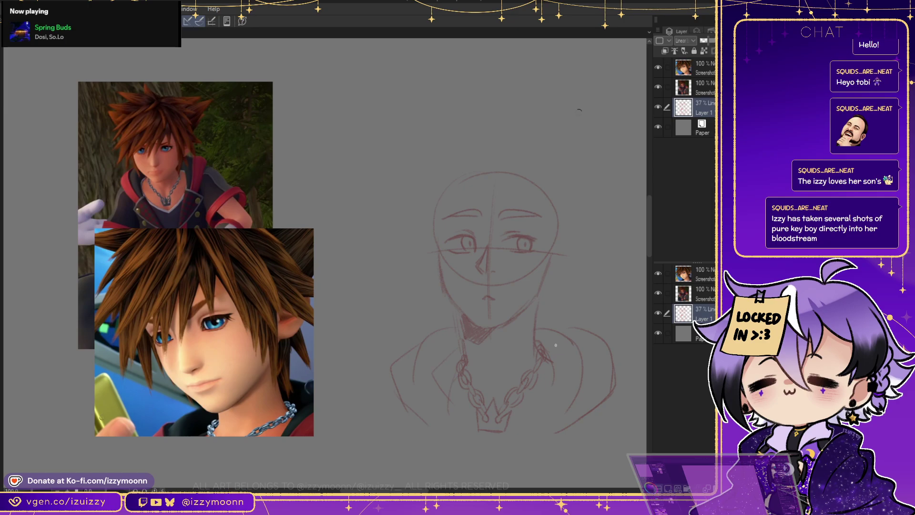
Undo the right shoulder strokes, then lasso and delete the left shoulder outline
{"action": "left_click_drag", "start_coordinate": [561, 402], "coordinate": [526, 435]}
{"action": "left_click_drag", "start_coordinate": [541, 318], "coordinate": [563, 368]}
{"action": "key", "text": "ctrl+z"}
{"action": "key", "text": "ctrl+z"}
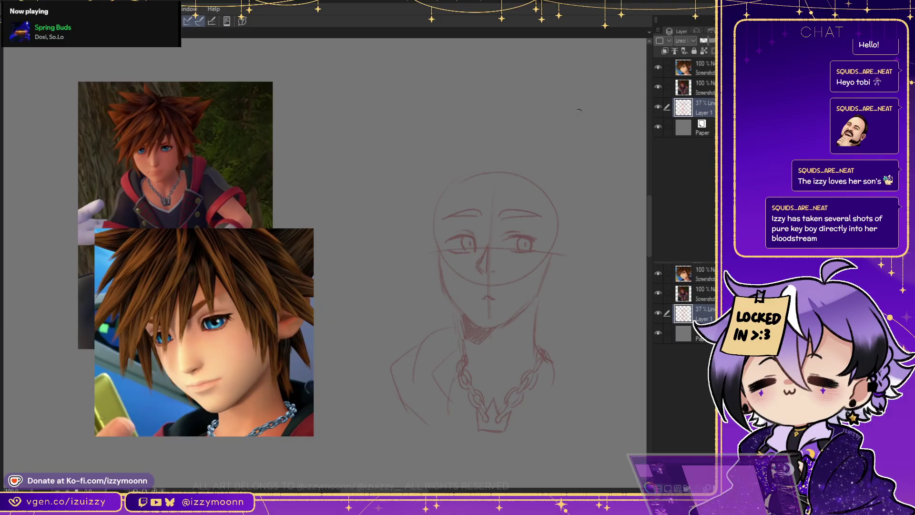
{"action": "left_click_drag", "start_coordinate": [454, 320], "coordinate": [440, 436]}
{"action": "key", "text": "Delete"}
Delete the two reference screenshot layers and move the head sketch towards the middle of the canvas
{"action": "key", "text": "alt+bracketright"}
{"action": "key", "text": "alt+bracketright"}
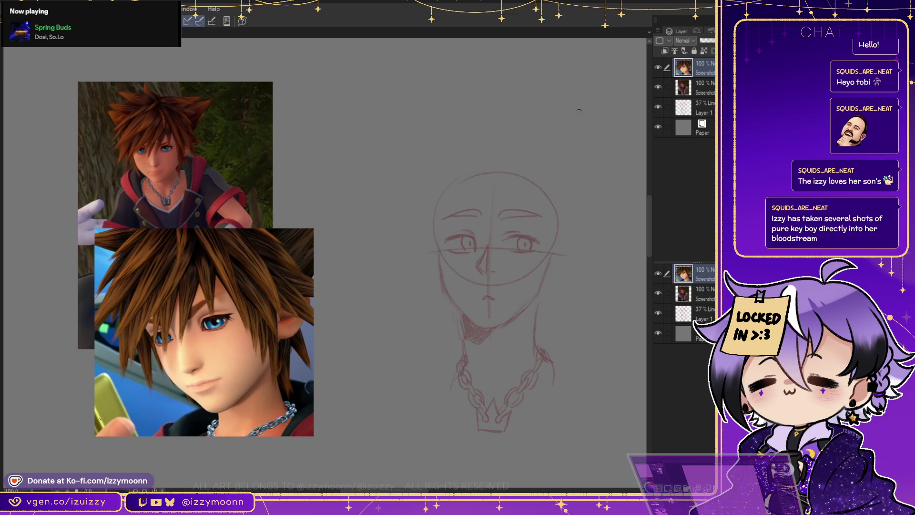
{"action": "key", "text": "Delete"}
{"action": "key", "text": "Delete"}
{"action": "mouse_move", "coordinate": [496, 286]}
{"action": "left_mouse_down"}
{"action": "mouse_move", "coordinate": [409, 186]}
{"action": "mouse_move", "coordinate": [393, 228]}
{"action": "left_mouse_up"}
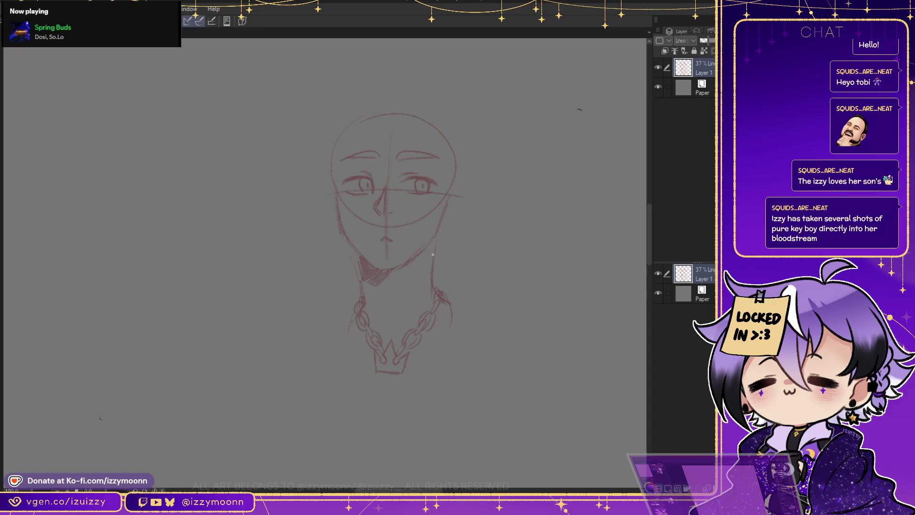
Draw an ear on each side of the head at eye level, redoing the right one
{"action": "left_click_drag", "start_coordinate": [459, 181], "coordinate": [465, 202]}
{"action": "key", "text": "ctrl+z"}
{"action": "left_click_drag", "start_coordinate": [326, 175], "coordinate": [331, 217]}
{"action": "scroll", "coordinate": [629, 265], "scroll_direction": "up", "scroll_amount": 3}
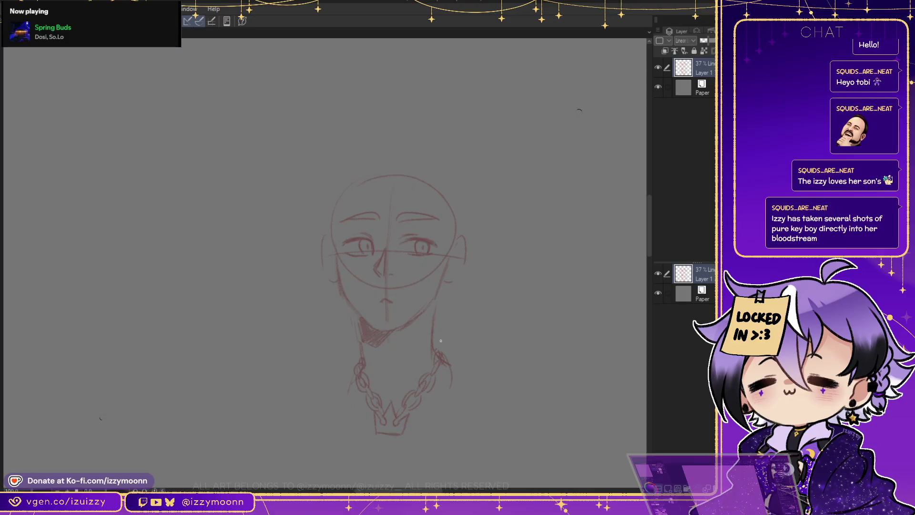
Sketch the jacket's hood folds beside the necklace and the left shoulder outline
{"action": "left_click_drag", "start_coordinate": [446, 341], "coordinate": [463, 379]}
{"action": "left_click_drag", "start_coordinate": [337, 358], "coordinate": [346, 420]}
{"action": "left_click_drag", "start_coordinate": [301, 402], "coordinate": [358, 448]}
{"action": "left_click_drag", "start_coordinate": [462, 339], "coordinate": [477, 351]}
Sketch fringe strands over the forehead and beside the cheeks, and complete the jacket's right shoulder outline
{"action": "left_click_drag", "start_coordinate": [440, 191], "coordinate": [447, 293]}
{"action": "left_click_drag", "start_coordinate": [446, 212], "coordinate": [434, 266]}
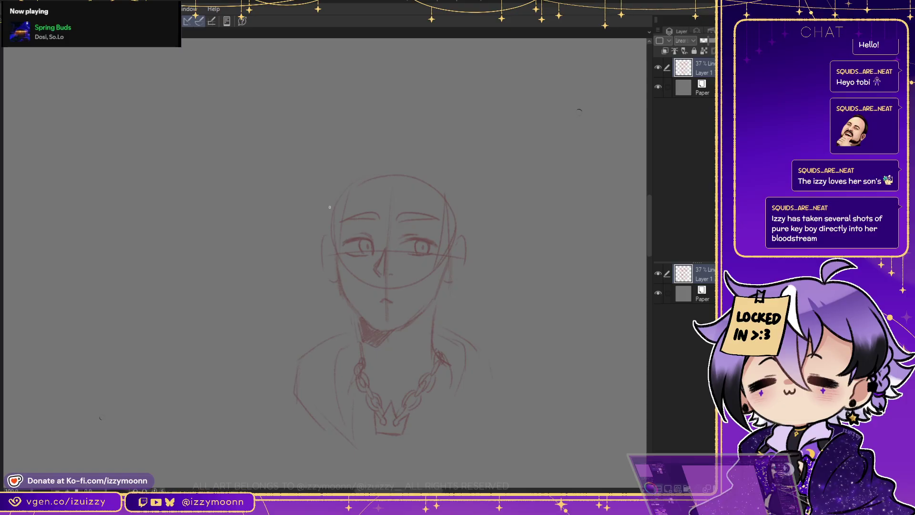
{"action": "left_click_drag", "start_coordinate": [335, 285], "coordinate": [334, 311]}
{"action": "left_click_drag", "start_coordinate": [383, 244], "coordinate": [412, 215]}
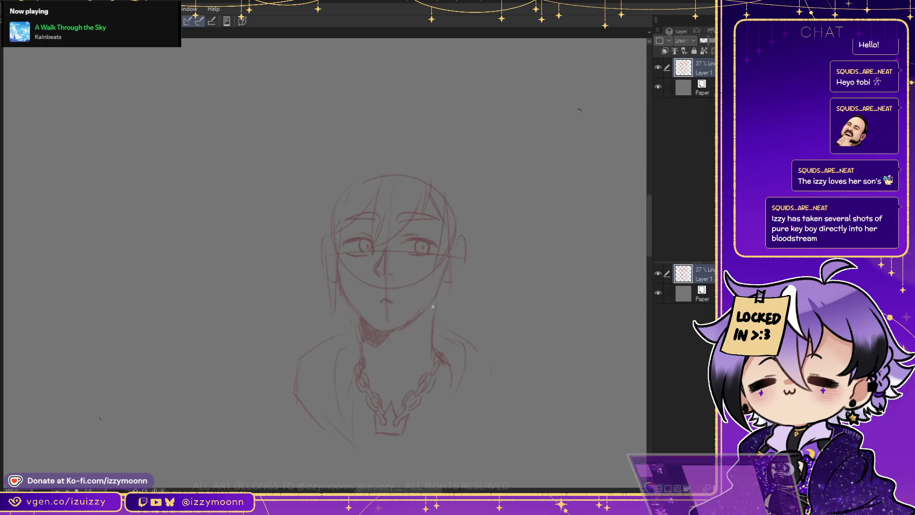
{"action": "left_click_drag", "start_coordinate": [443, 299], "coordinate": [475, 305]}
{"action": "left_click_drag", "start_coordinate": [486, 346], "coordinate": [455, 425]}
Sketch large hair spikes above and to the left of the head, undoing and redrawing the ones that miss
{"action": "mouse_move", "coordinate": [375, 102]}
{"action": "left_mouse_down"}
{"action": "mouse_move", "coordinate": [404, 135]}
{"action": "mouse_move", "coordinate": [319, 107]}
{"action": "mouse_move", "coordinate": [341, 136]}
{"action": "mouse_move", "coordinate": [283, 143]}
{"action": "left_mouse_up"}
{"action": "left_click_drag", "start_coordinate": [406, 111], "coordinate": [436, 140]}
{"action": "key", "text": "ctrl+z"}
{"action": "key", "text": "ctrl+z"}
{"action": "key", "text": "ctrl+z"}
{"action": "key", "text": "ctrl+z"}
{"action": "key", "text": "ctrl+z"}
{"action": "mouse_move", "coordinate": [368, 123]}
{"action": "left_mouse_down"}
{"action": "mouse_move", "coordinate": [271, 109]}
{"action": "mouse_move", "coordinate": [317, 145]}
{"action": "left_mouse_up"}
Lasso the top and left hair spikes, scale them down slightly towards the head, and deselect
{"action": "mouse_move", "coordinate": [317, 258]}
{"action": "left_mouse_down"}
{"action": "mouse_move", "coordinate": [324, 316]}
{"action": "mouse_move", "coordinate": [372, 59]}
{"action": "mouse_move", "coordinate": [402, 155]}
{"action": "mouse_move", "coordinate": [318, 205]}
{"action": "left_mouse_up"}
{"action": "key", "text": "ctrl+t"}
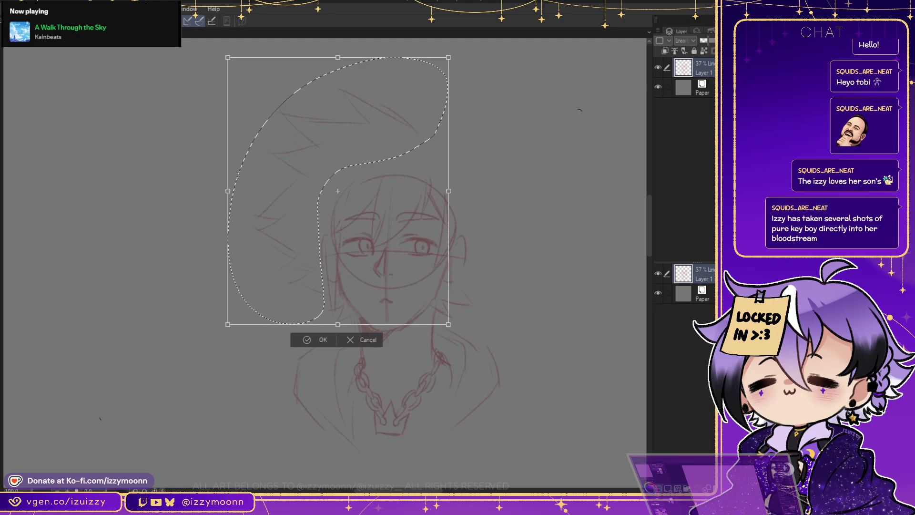
{"action": "left_click_drag", "start_coordinate": [228, 57], "coordinate": [240, 73]}
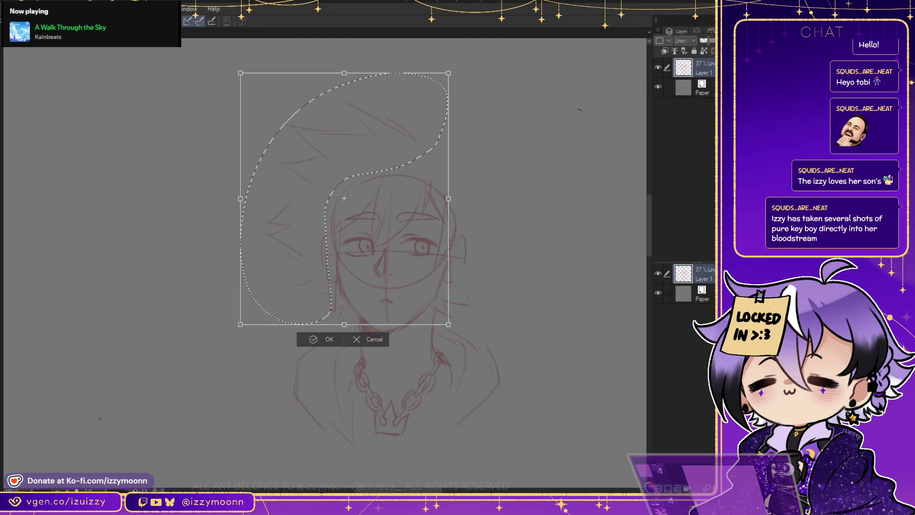
{"action": "key", "text": "Return"}
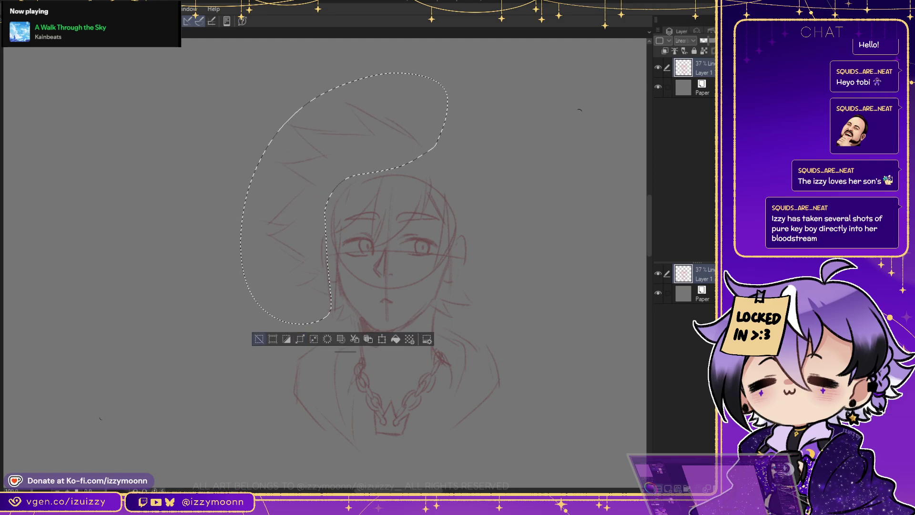
{"action": "key", "text": "ctrl+d"}
Draw the curved tuft on top of the head and the hair spikes down the right side
{"action": "left_click_drag", "start_coordinate": [394, 100], "coordinate": [438, 131]}
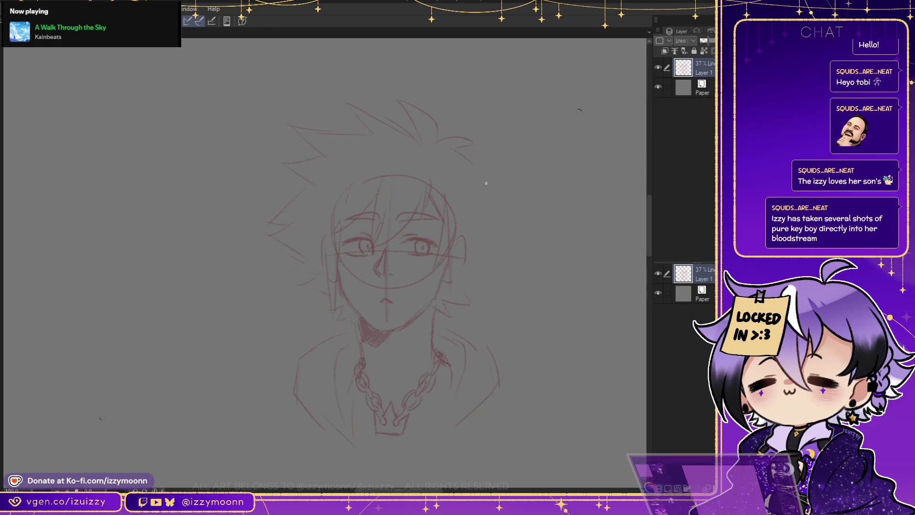
{"action": "left_click_drag", "start_coordinate": [476, 168], "coordinate": [525, 191]}
{"action": "left_click_drag", "start_coordinate": [469, 159], "coordinate": [515, 193]}
{"action": "mouse_move", "coordinate": [510, 194]}
{"action": "left_mouse_down"}
{"action": "mouse_move", "coordinate": [486, 195]}
{"action": "mouse_move", "coordinate": [522, 220]}
{"action": "mouse_move", "coordinate": [509, 227]}
{"action": "left_mouse_up"}
{"action": "left_click_drag", "start_coordinate": [489, 265], "coordinate": [508, 252]}
Erase the skull circle and face guide lines, and raise the sketch layer's opacity to 100%
{"action": "key", "text": "e"}
{"action": "left_click_drag", "start_coordinate": [452, 229], "coordinate": [456, 237]}
{"action": "mouse_move", "coordinate": [330, 240]}
{"action": "left_mouse_down"}
{"action": "mouse_move", "coordinate": [345, 190]}
{"action": "mouse_move", "coordinate": [378, 170]}
{"action": "mouse_move", "coordinate": [392, 177]}
{"action": "left_mouse_up"}
{"action": "mouse_move", "coordinate": [386, 288]}
{"action": "left_mouse_down"}
{"action": "mouse_move", "coordinate": [389, 305]}
{"action": "mouse_move", "coordinate": [389, 281]}
{"action": "mouse_move", "coordinate": [384, 307]}
{"action": "mouse_move", "coordinate": [387, 269]}
{"action": "left_mouse_up"}
{"action": "key", "text": "0"}
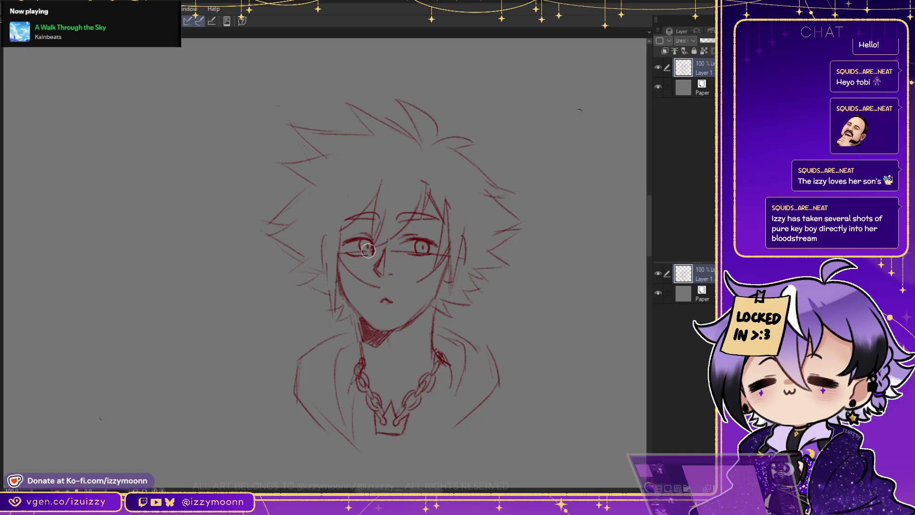
{"action": "left_click_drag", "start_coordinate": [353, 274], "coordinate": [384, 287]}
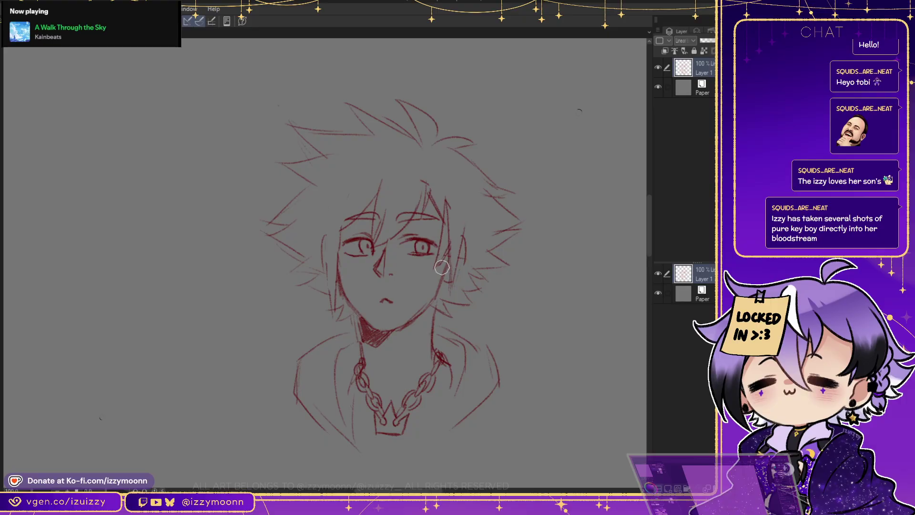
Draw hair strands in front of the left ear, linking the fringe to the left-hand spikes
{"action": "left_click_drag", "start_coordinate": [324, 235], "coordinate": [334, 309]}
{"action": "mouse_move", "coordinate": [327, 242]}
{"action": "left_mouse_down"}
{"action": "mouse_move", "coordinate": [316, 265]}
{"action": "mouse_move", "coordinate": [290, 244]}
{"action": "left_mouse_up"}
{"action": "mouse_move", "coordinate": [332, 197]}
{"action": "left_mouse_down"}
{"action": "mouse_move", "coordinate": [294, 237]}
{"action": "mouse_move", "coordinate": [329, 277]}
{"action": "left_mouse_up"}
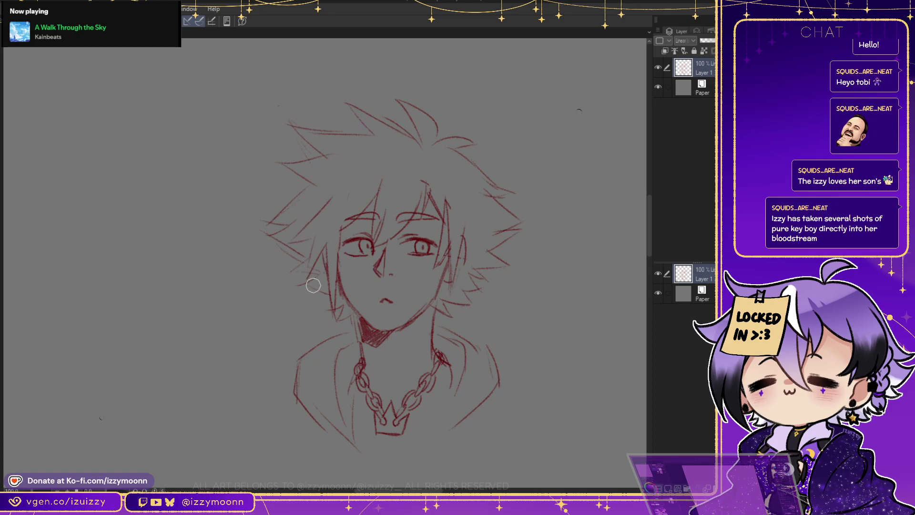
{"action": "left_click_drag", "start_coordinate": [328, 246], "coordinate": [326, 265]}
Redefine the right ear and strengthen the neck lines on both sides below the jaw
{"action": "mouse_move", "coordinate": [467, 233]}
{"action": "left_mouse_down"}
{"action": "mouse_move", "coordinate": [468, 252]}
{"action": "mouse_move", "coordinate": [440, 287]}
{"action": "left_mouse_up"}
{"action": "left_click_drag", "start_coordinate": [357, 317], "coordinate": [361, 347]}
{"action": "left_click_drag", "start_coordinate": [354, 311], "coordinate": [362, 362]}
{"action": "mouse_move", "coordinate": [437, 302]}
{"action": "left_mouse_down"}
{"action": "mouse_move", "coordinate": [442, 355]}
{"action": "mouse_move", "coordinate": [435, 344]}
{"action": "mouse_move", "coordinate": [432, 354]}
{"action": "mouse_move", "coordinate": [430, 312]}
{"action": "left_mouse_up"}
Rework the hair strands at the left temple with pen and eraser, and add inner strands beside the right ear
{"action": "key", "text": "e"}
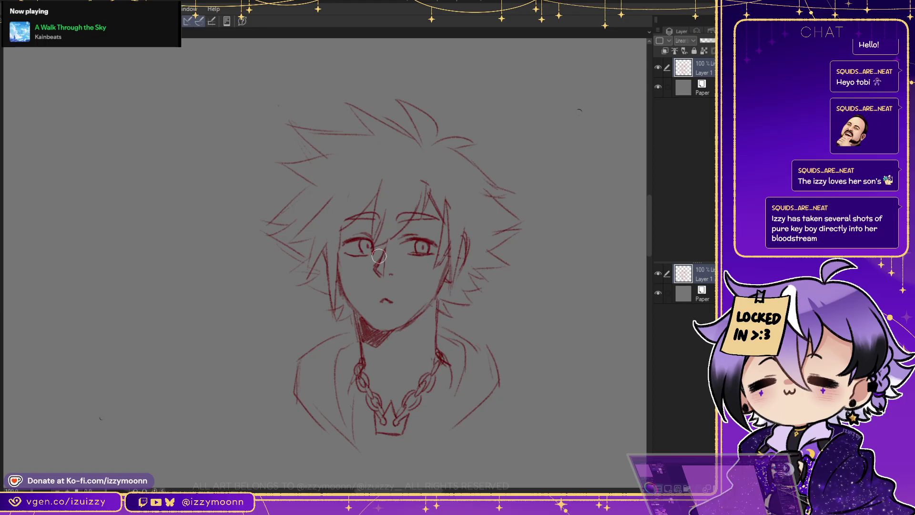
{"action": "key", "text": "p"}
{"action": "left_click_drag", "start_coordinate": [350, 202], "coordinate": [340, 229]}
{"action": "key", "text": "e"}
{"action": "key", "text": "p"}
{"action": "key", "text": "e"}
{"action": "left_click_drag", "start_coordinate": [349, 206], "coordinate": [326, 231]}
{"action": "key", "text": "p"}
{"action": "left_click_drag", "start_coordinate": [355, 186], "coordinate": [317, 234]}
{"action": "left_click_drag", "start_coordinate": [466, 231], "coordinate": [494, 253]}
{"action": "left_click_drag", "start_coordinate": [472, 200], "coordinate": [491, 253]}
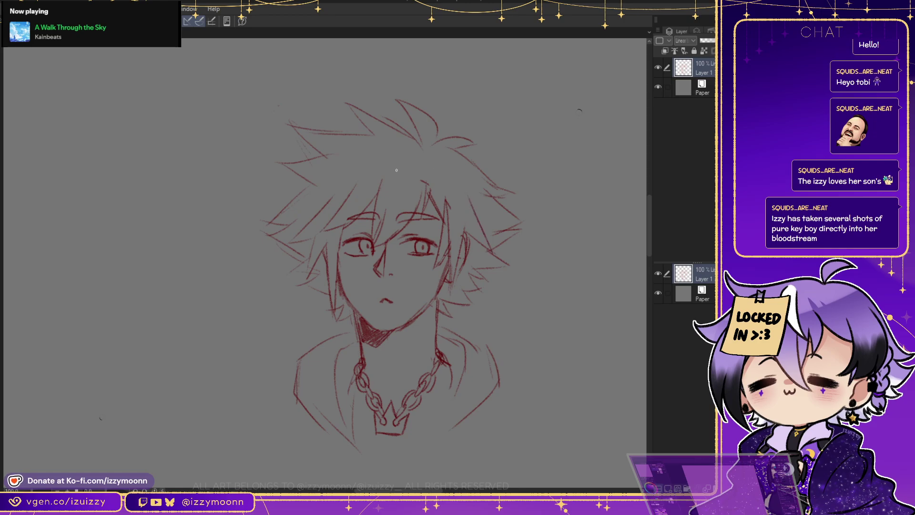
Draw a long sweeping strand across the upper left fringe, redoing it, and a matching one on the right
{"action": "left_click_drag", "start_coordinate": [402, 159], "coordinate": [346, 170]}
{"action": "key", "text": "ctrl+z"}
{"action": "key", "text": "ctrl+z"}
{"action": "left_click_drag", "start_coordinate": [395, 174], "coordinate": [341, 181]}
{"action": "key", "text": "ctrl+z"}
{"action": "left_click_drag", "start_coordinate": [449, 166], "coordinate": [489, 195]}
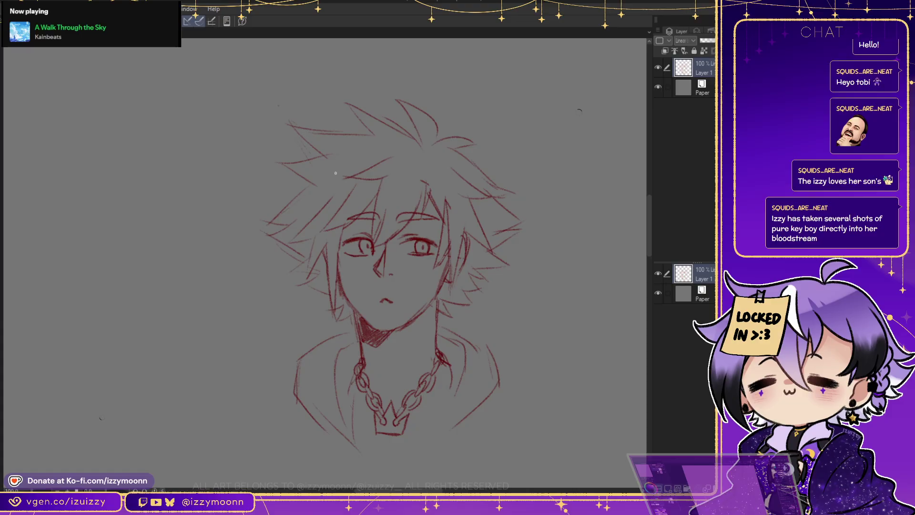
Redraw the tips of the right-hand hair spikes with firmer lines, undoing strokes that miss
{"action": "mouse_move", "coordinate": [491, 190]}
{"action": "left_mouse_down"}
{"action": "mouse_move", "coordinate": [533, 221]}
{"action": "mouse_move", "coordinate": [506, 228]}
{"action": "mouse_move", "coordinate": [526, 223]}
{"action": "left_mouse_up"}
{"action": "key", "text": "ctrl+z"}
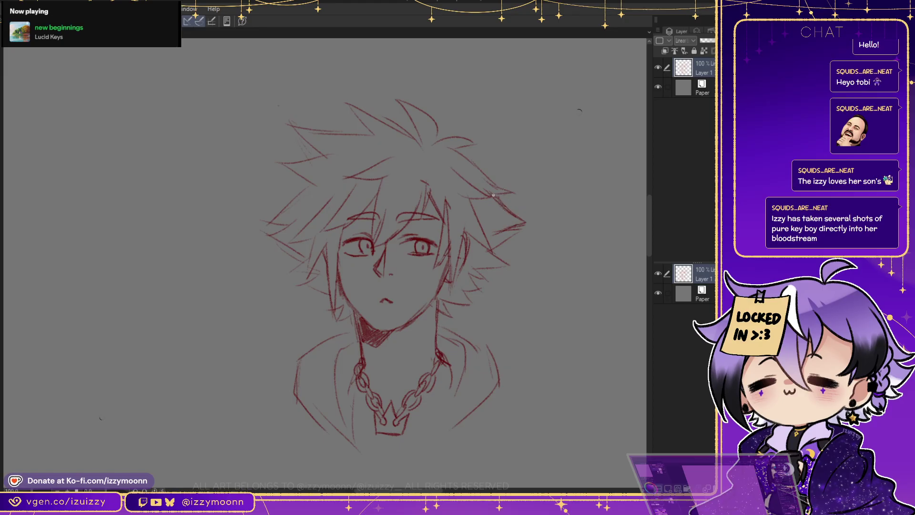
{"action": "key", "text": "ctrl+z"}
{"action": "left_click_drag", "start_coordinate": [493, 207], "coordinate": [522, 217]}
{"action": "key", "text": "ctrl+z"}
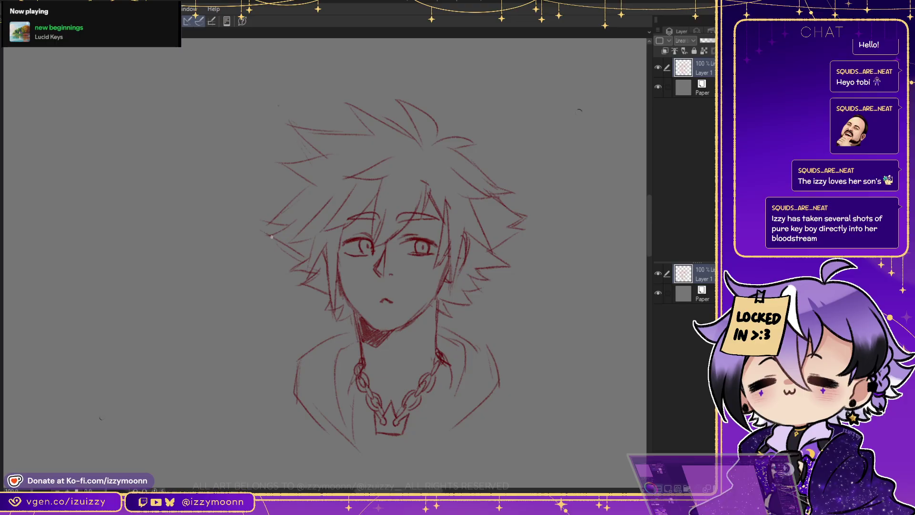
Darken and refine the outlines of the left-hand hair spikes, undoing one stray stroke
{"action": "left_click_drag", "start_coordinate": [269, 220], "coordinate": [303, 188]}
{"action": "mouse_move", "coordinate": [267, 221]}
{"action": "left_mouse_down"}
{"action": "mouse_move", "coordinate": [310, 184]}
{"action": "mouse_move", "coordinate": [282, 188]}
{"action": "mouse_move", "coordinate": [269, 223]}
{"action": "left_mouse_up"}
{"action": "key", "text": "ctrl+z"}
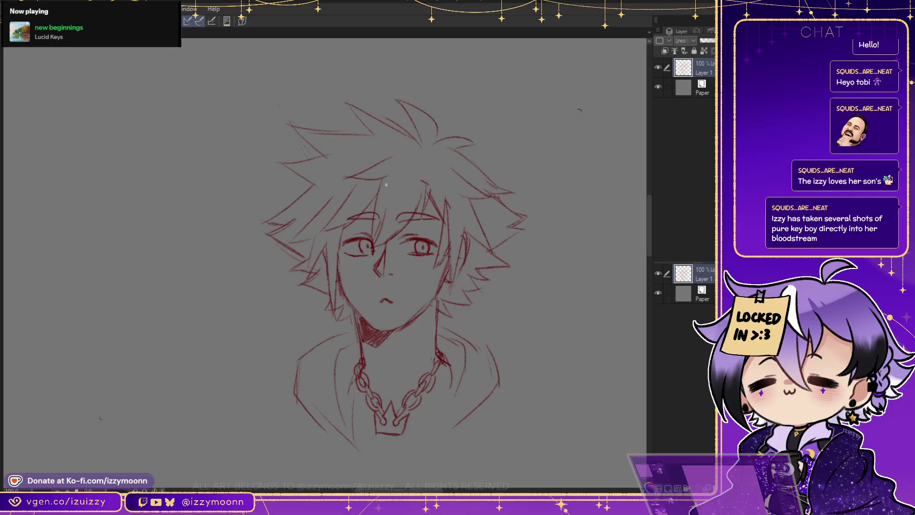
{"action": "mouse_move", "coordinate": [317, 185]}
{"action": "left_mouse_down"}
{"action": "mouse_move", "coordinate": [280, 160]}
{"action": "mouse_move", "coordinate": [324, 154]}
{"action": "mouse_move", "coordinate": [298, 131]}
{"action": "mouse_move", "coordinate": [347, 134]}
{"action": "left_mouse_up"}
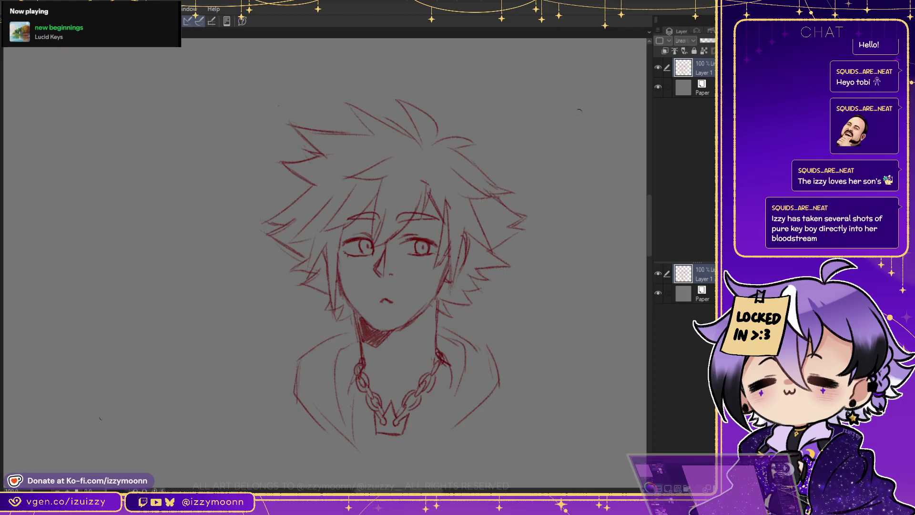
Refine the cheek and jaw outline and darken the shadow on the neck under the chin
{"action": "left_click_drag", "start_coordinate": [439, 321], "coordinate": [482, 336]}
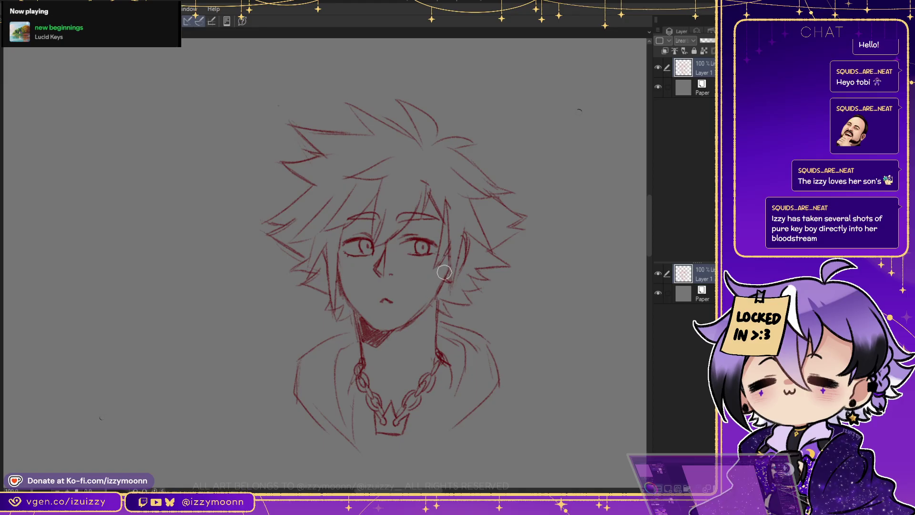
{"action": "left_click_drag", "start_coordinate": [337, 276], "coordinate": [362, 315]}
{"action": "left_click_drag", "start_coordinate": [412, 320], "coordinate": [426, 307]}
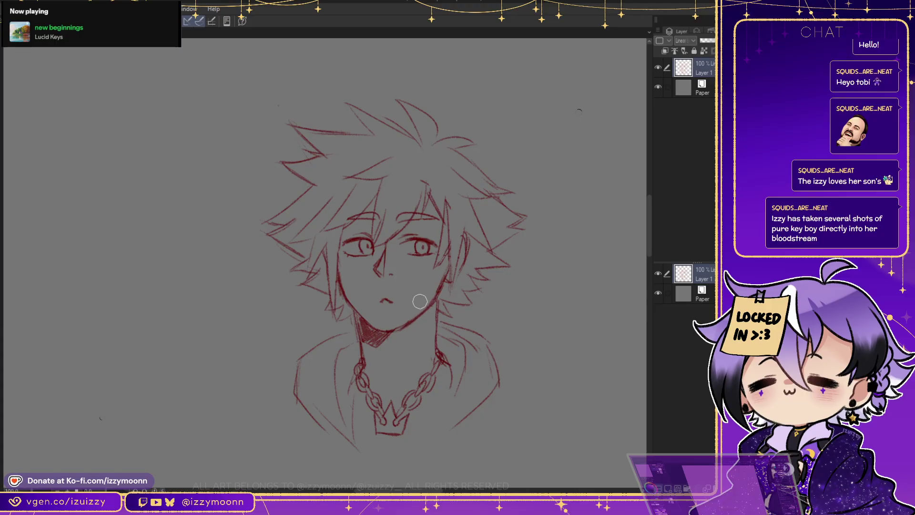
{"action": "mouse_move", "coordinate": [376, 345]}
{"action": "left_mouse_down"}
{"action": "mouse_move", "coordinate": [397, 332]}
{"action": "mouse_move", "coordinate": [361, 320]}
{"action": "mouse_move", "coordinate": [360, 328]}
{"action": "left_mouse_up"}
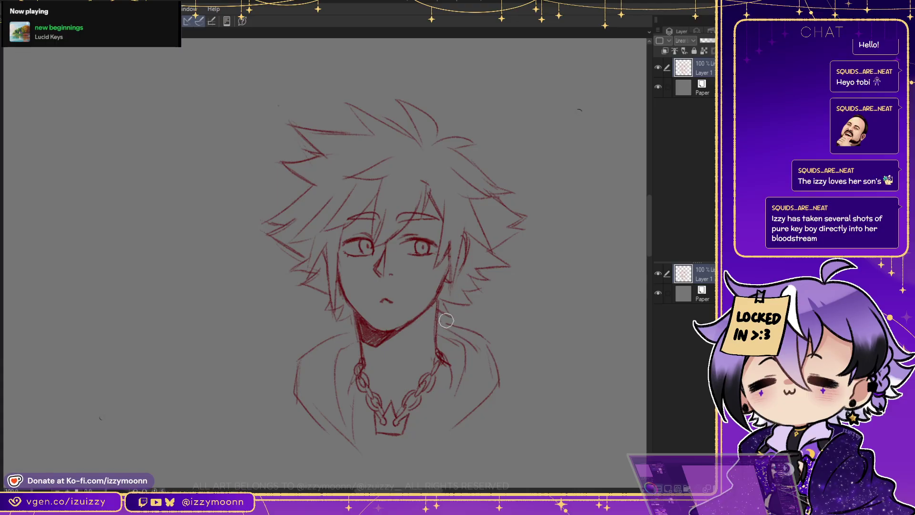
Redraw both jacket halves with wider, hatched shoulders and add the opening edges running down the chest
{"action": "mouse_move", "coordinate": [446, 320]}
{"action": "left_mouse_down"}
{"action": "mouse_move", "coordinate": [512, 362]}
{"action": "mouse_move", "coordinate": [519, 422]}
{"action": "mouse_move", "coordinate": [456, 461]}
{"action": "left_mouse_up"}
{"action": "mouse_move", "coordinate": [476, 406]}
{"action": "left_mouse_down"}
{"action": "mouse_move", "coordinate": [439, 466]}
{"action": "mouse_move", "coordinate": [504, 377]}
{"action": "mouse_move", "coordinate": [496, 423]}
{"action": "mouse_move", "coordinate": [521, 396]}
{"action": "mouse_move", "coordinate": [508, 396]}
{"action": "mouse_move", "coordinate": [512, 367]}
{"action": "mouse_move", "coordinate": [493, 339]}
{"action": "mouse_move", "coordinate": [489, 372]}
{"action": "left_mouse_up"}
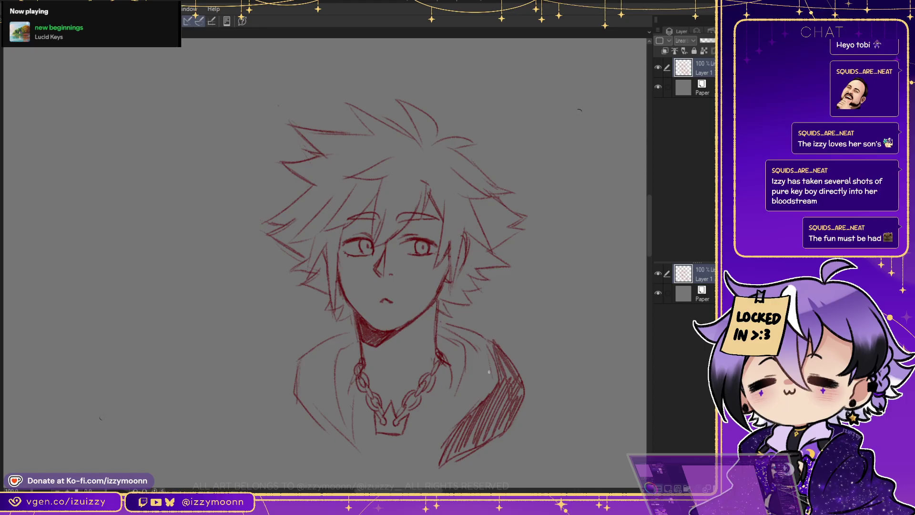
{"action": "mouse_move", "coordinate": [298, 360]}
{"action": "left_mouse_down"}
{"action": "mouse_move", "coordinate": [288, 400]}
{"action": "mouse_move", "coordinate": [363, 460]}
{"action": "left_mouse_up"}
{"action": "mouse_move", "coordinate": [338, 422]}
{"action": "left_mouse_down"}
{"action": "mouse_move", "coordinate": [331, 371]}
{"action": "mouse_move", "coordinate": [341, 337]}
{"action": "mouse_move", "coordinate": [330, 344]}
{"action": "mouse_move", "coordinate": [324, 391]}
{"action": "mouse_move", "coordinate": [337, 431]}
{"action": "mouse_move", "coordinate": [305, 405]}
{"action": "mouse_move", "coordinate": [298, 419]}
{"action": "mouse_move", "coordinate": [359, 456]}
{"action": "left_mouse_up"}
{"action": "left_click_drag", "start_coordinate": [354, 384], "coordinate": [363, 456]}
{"action": "left_click_drag", "start_coordinate": [449, 362], "coordinate": [441, 451]}
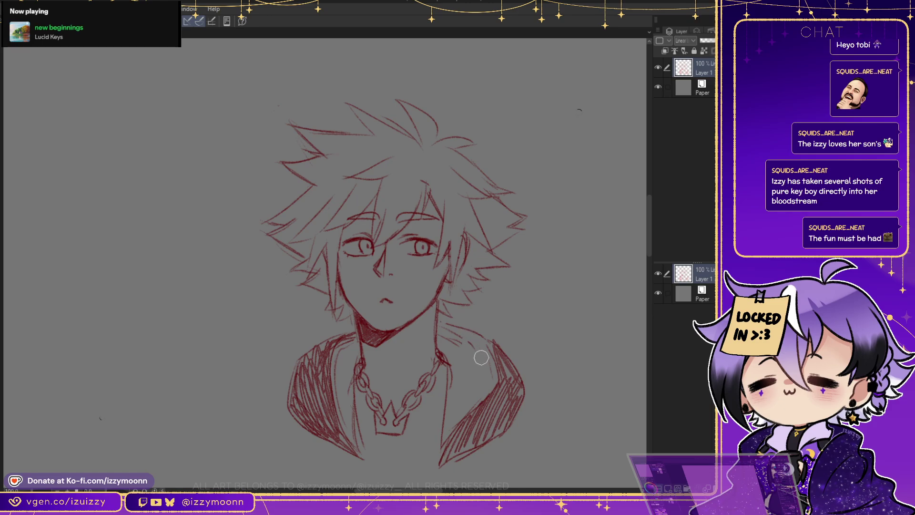
Refine the right-hand jacket half, curving its inner panel edge, trimming the lower outline and cleaning up the hood line at the neck
{"action": "mouse_move", "coordinate": [482, 334]}
{"action": "left_mouse_down"}
{"action": "mouse_move", "coordinate": [484, 388]}
{"action": "mouse_move", "coordinate": [484, 339]}
{"action": "mouse_move", "coordinate": [516, 376]}
{"action": "mouse_move", "coordinate": [503, 419]}
{"action": "mouse_move", "coordinate": [520, 377]}
{"action": "mouse_move", "coordinate": [498, 438]}
{"action": "left_mouse_up"}
{"action": "left_click_drag", "start_coordinate": [524, 396], "coordinate": [443, 453]}
{"action": "left_click_drag", "start_coordinate": [492, 432], "coordinate": [441, 465]}
{"action": "left_click_drag", "start_coordinate": [513, 419], "coordinate": [446, 451]}
{"action": "left_click_drag", "start_coordinate": [524, 381], "coordinate": [510, 423]}
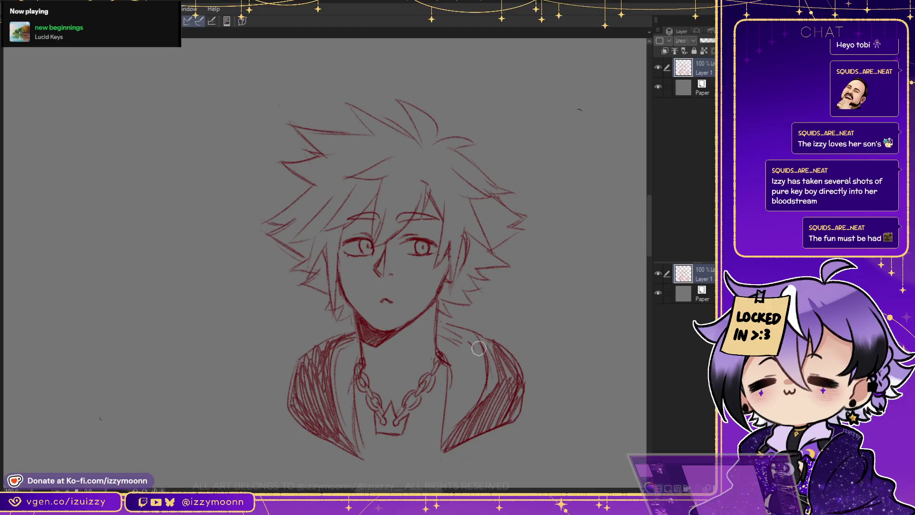
{"action": "mouse_move", "coordinate": [446, 338]}
{"action": "left_mouse_down"}
{"action": "mouse_move", "coordinate": [446, 413]}
{"action": "mouse_move", "coordinate": [445, 351]}
{"action": "left_mouse_up"}
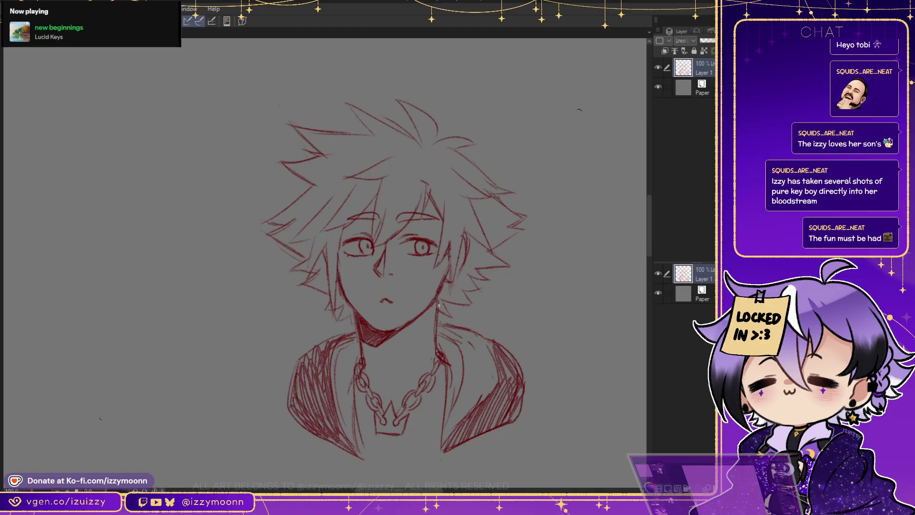
Rework the left-hand jacket half with eraser and pen, redrawing its hood fold, outer sleeve outline and front edge
{"action": "mouse_move", "coordinate": [356, 334]}
{"action": "left_mouse_down"}
{"action": "mouse_move", "coordinate": [332, 348]}
{"action": "mouse_move", "coordinate": [346, 329]}
{"action": "mouse_move", "coordinate": [335, 404]}
{"action": "left_mouse_up"}
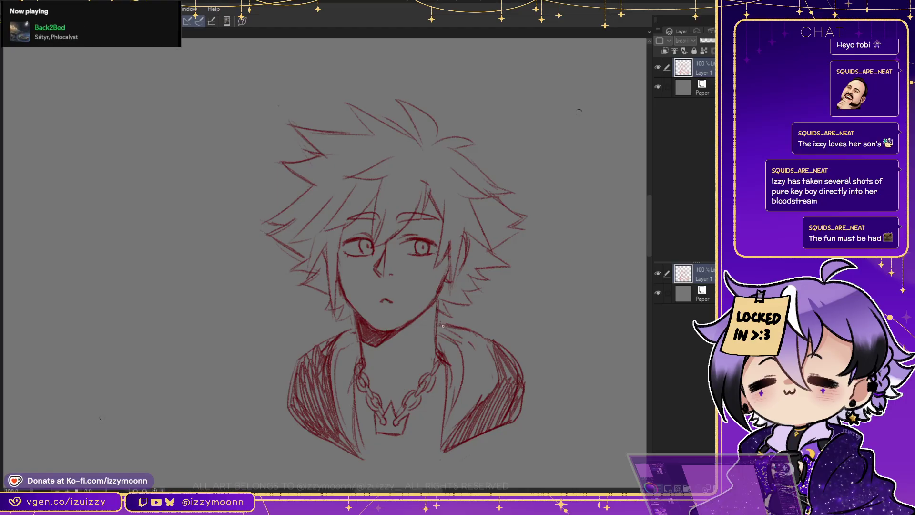
{"action": "key", "text": "e"}
{"action": "mouse_move", "coordinate": [348, 336]}
{"action": "left_mouse_down"}
{"action": "mouse_move", "coordinate": [343, 415]}
{"action": "mouse_move", "coordinate": [338, 340]}
{"action": "mouse_move", "coordinate": [341, 427]}
{"action": "left_mouse_up"}
{"action": "key", "text": "p"}
{"action": "left_click_drag", "start_coordinate": [300, 361], "coordinate": [287, 410]}
{"action": "left_click_drag", "start_coordinate": [314, 410], "coordinate": [289, 436]}
{"action": "mouse_move", "coordinate": [338, 360]}
{"action": "left_mouse_down"}
{"action": "mouse_move", "coordinate": [344, 415]}
{"action": "mouse_move", "coordinate": [364, 454]}
{"action": "left_mouse_up"}
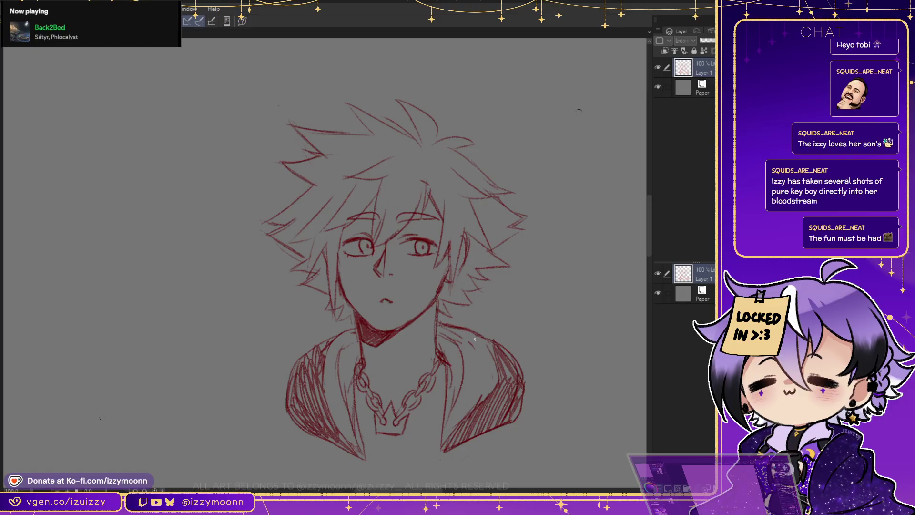
{"action": "left_click_drag", "start_coordinate": [360, 340], "coordinate": [362, 356]}
Lasso the left-hand jacket half, shift it slightly outward from the neck with a transform, and deselect
{"action": "mouse_move", "coordinate": [356, 392]}
{"action": "left_mouse_down"}
{"action": "mouse_move", "coordinate": [367, 481]}
{"action": "mouse_move", "coordinate": [263, 438]}
{"action": "mouse_move", "coordinate": [304, 338]}
{"action": "mouse_move", "coordinate": [354, 325]}
{"action": "left_mouse_up"}
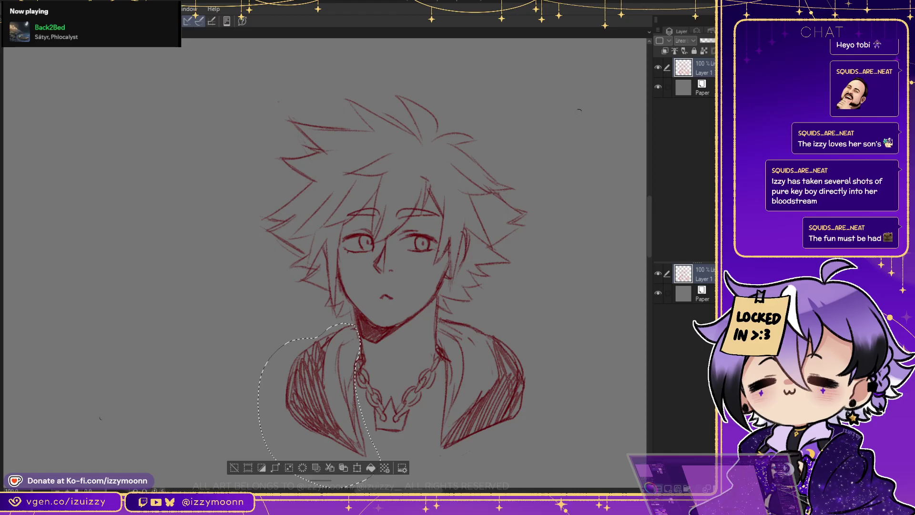
{"action": "left_click", "coordinate": [357, 468]}
{"action": "left_click_drag", "start_coordinate": [328, 409], "coordinate": [316, 414]}
{"action": "key", "text": "Return"}
{"action": "key", "text": "ctrl+d"}
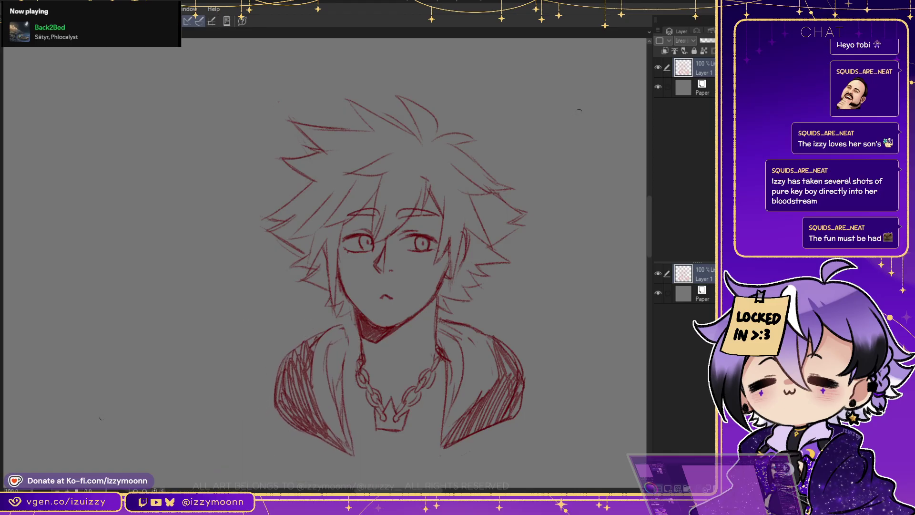
Reconnect the moved jacket half to the neck by redrawing its collar and inner hood lines
{"action": "left_click_drag", "start_coordinate": [355, 359], "coordinate": [345, 425]}
{"action": "mouse_move", "coordinate": [337, 363]}
{"action": "left_mouse_down"}
{"action": "mouse_move", "coordinate": [329, 388]}
{"action": "mouse_move", "coordinate": [340, 338]}
{"action": "left_mouse_up"}
{"action": "left_click_drag", "start_coordinate": [350, 344], "coordinate": [336, 388]}
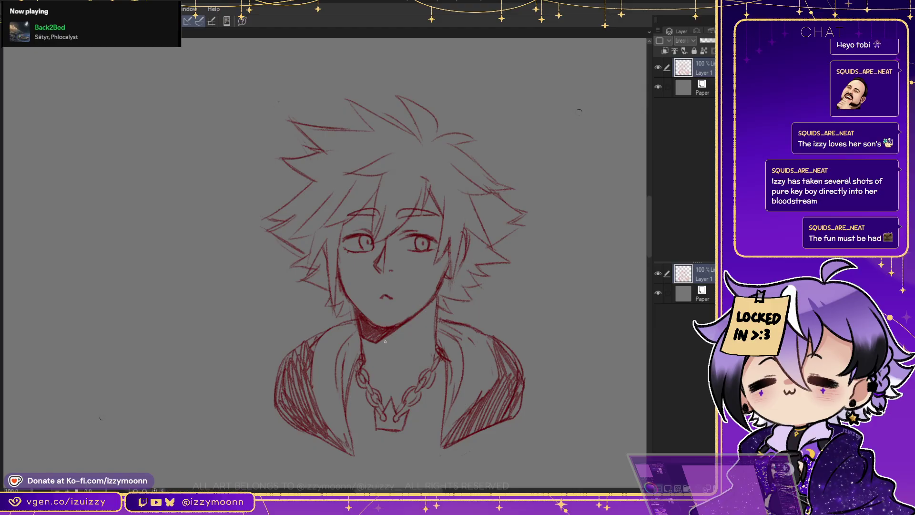
Hatch a softer shadow below the chin and draw pupils in both eyes
{"action": "mouse_move", "coordinate": [429, 311]}
{"action": "left_mouse_down"}
{"action": "mouse_move", "coordinate": [373, 353]}
{"action": "mouse_move", "coordinate": [378, 347]}
{"action": "left_mouse_up"}
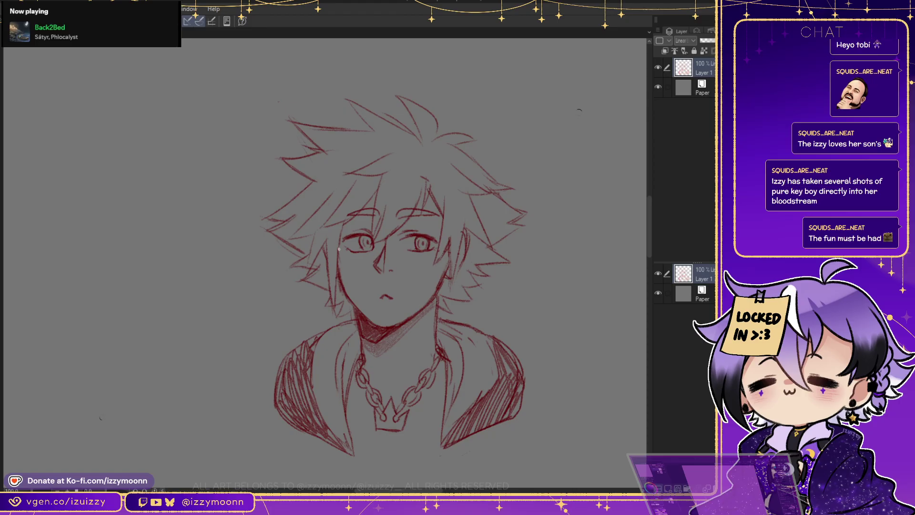
{"action": "left_click", "coordinate": [362, 244]}
{"action": "left_click", "coordinate": [418, 244]}
Add another spike to the upper left hair and strengthen the hair outlines along the right side
{"action": "left_click_drag", "start_coordinate": [381, 238], "coordinate": [262, 239]}
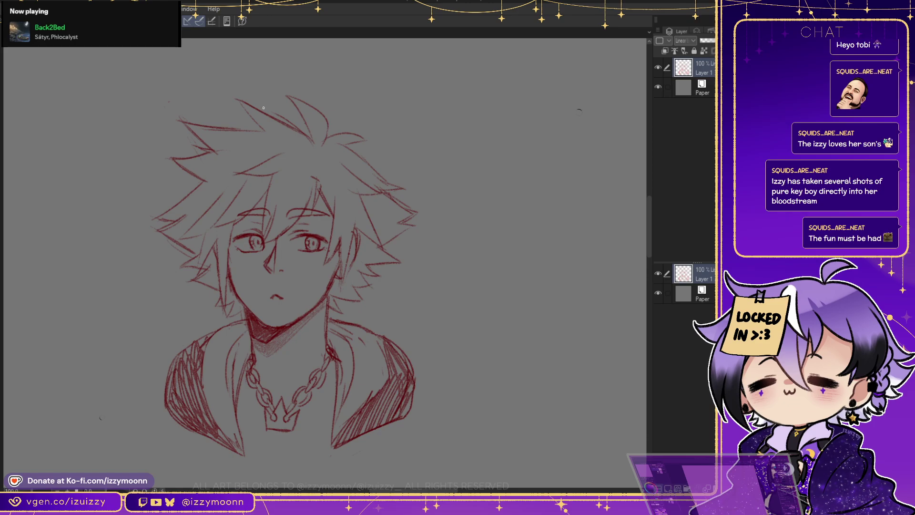
{"action": "mouse_move", "coordinate": [217, 110]}
{"action": "left_mouse_down"}
{"action": "mouse_move", "coordinate": [283, 143]}
{"action": "mouse_move", "coordinate": [256, 130]}
{"action": "left_mouse_up"}
{"action": "mouse_move", "coordinate": [344, 146]}
{"action": "left_mouse_down"}
{"action": "mouse_move", "coordinate": [404, 185]}
{"action": "mouse_move", "coordinate": [380, 173]}
{"action": "mouse_move", "coordinate": [380, 192]}
{"action": "left_mouse_up"}
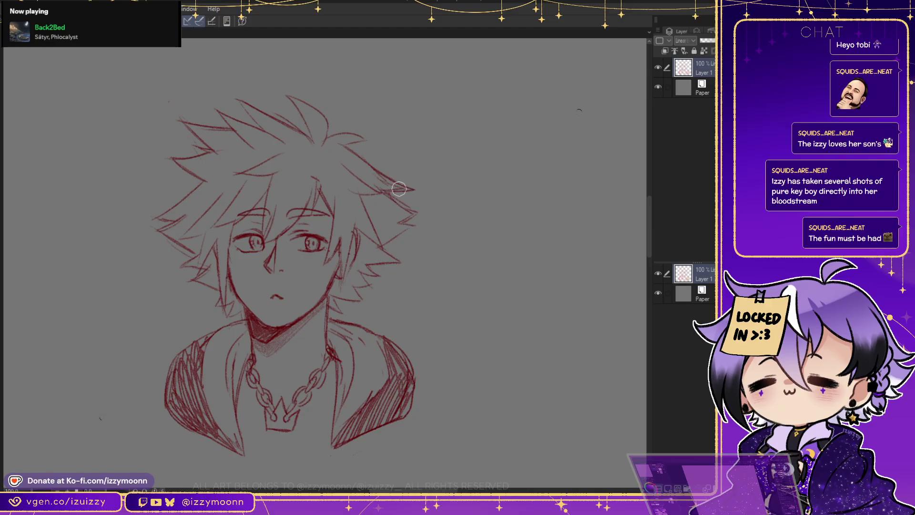
{"action": "left_click_drag", "start_coordinate": [332, 306], "coordinate": [389, 320]}
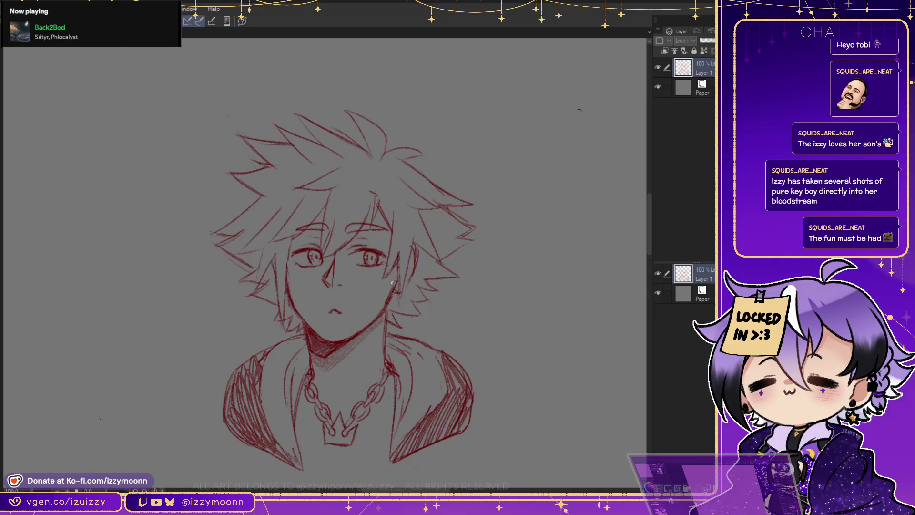
{"action": "left_click_drag", "start_coordinate": [432, 286], "coordinate": [420, 303]}
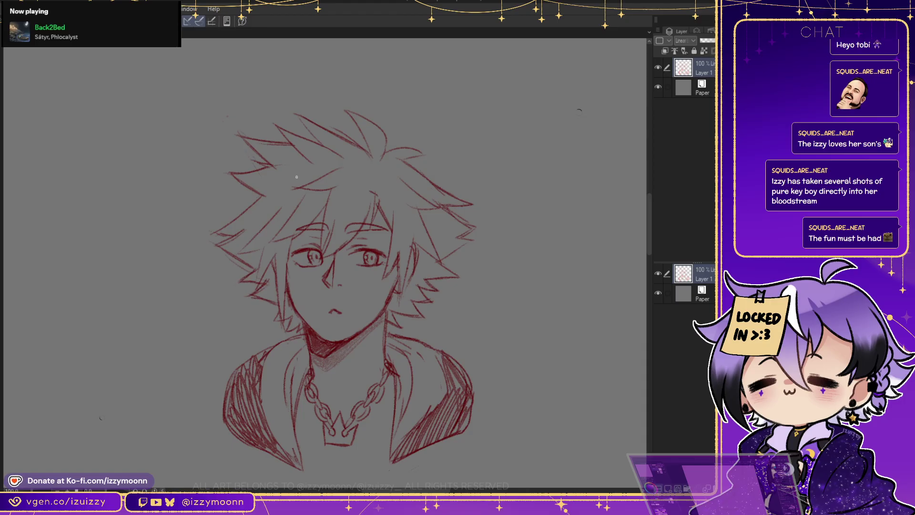
{"action": "mouse_move", "coordinate": [446, 255]}
{"action": "left_mouse_down"}
{"action": "mouse_move", "coordinate": [478, 239]}
{"action": "mouse_move", "coordinate": [466, 244]}
{"action": "mouse_move", "coordinate": [463, 236]}
{"action": "mouse_move", "coordinate": [482, 223]}
{"action": "left_mouse_up"}
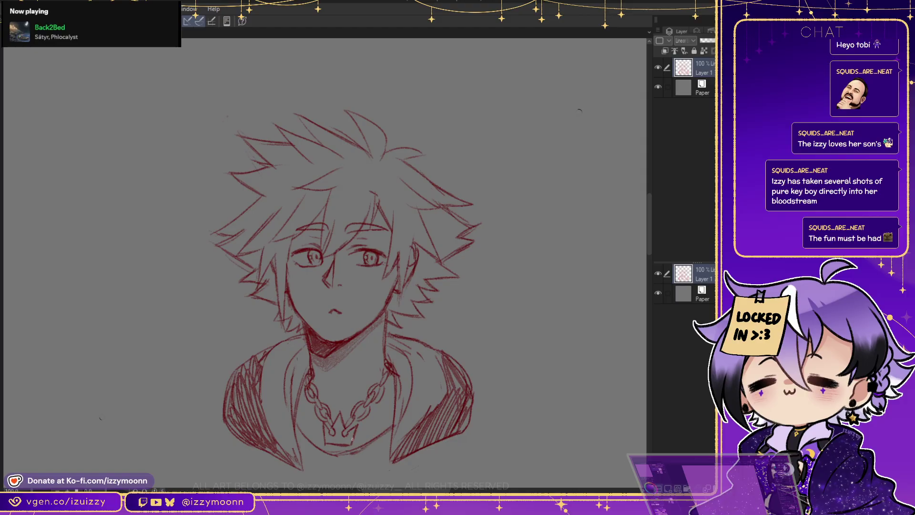
Draw the shirt below the crown pendant with a central zipper, hatch both sides, and add the collar line behind the chain
{"action": "mouse_move", "coordinate": [339, 454]}
{"action": "left_mouse_down"}
{"action": "mouse_move", "coordinate": [345, 480]}
{"action": "mouse_move", "coordinate": [336, 480]}
{"action": "left_mouse_up"}
{"action": "left_click_drag", "start_coordinate": [348, 453], "coordinate": [354, 478]}
{"action": "mouse_move", "coordinate": [384, 437]}
{"action": "left_mouse_down"}
{"action": "mouse_move", "coordinate": [384, 461]}
{"action": "mouse_move", "coordinate": [317, 468]}
{"action": "mouse_move", "coordinate": [334, 465]}
{"action": "mouse_move", "coordinate": [328, 476]}
{"action": "mouse_move", "coordinate": [322, 462]}
{"action": "mouse_move", "coordinate": [308, 474]}
{"action": "left_mouse_up"}
{"action": "left_click_drag", "start_coordinate": [307, 437], "coordinate": [298, 462]}
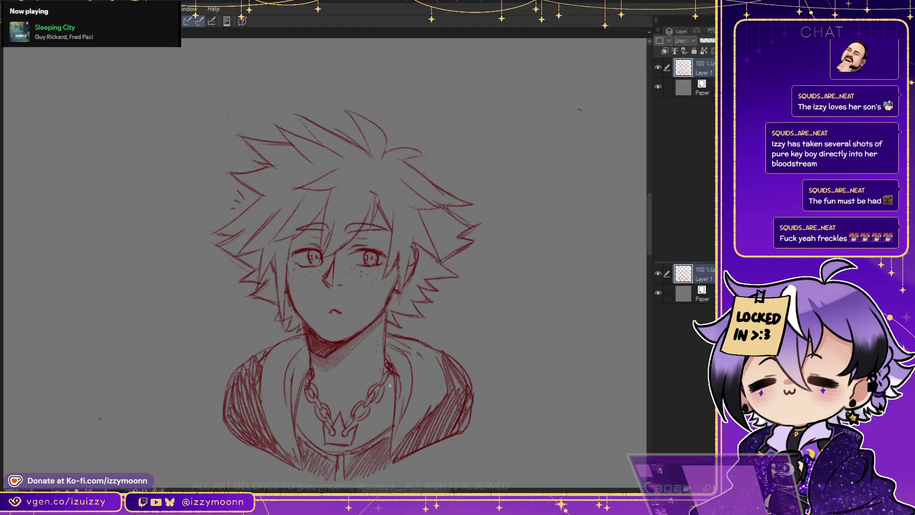
{"action": "left_click_drag", "start_coordinate": [363, 421], "coordinate": [395, 412]}
{"action": "left_click_drag", "start_coordinate": [424, 202], "coordinate": [485, 202]}
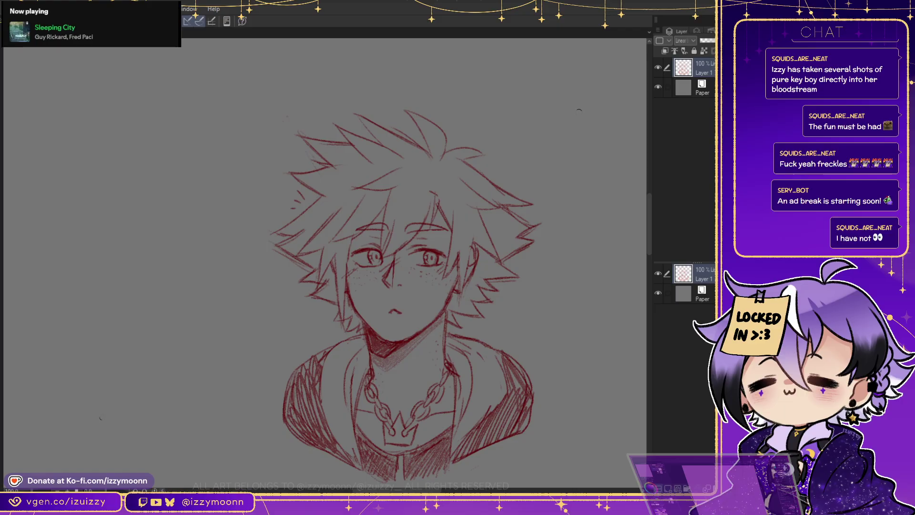
{"action": "key", "text": "Return"}
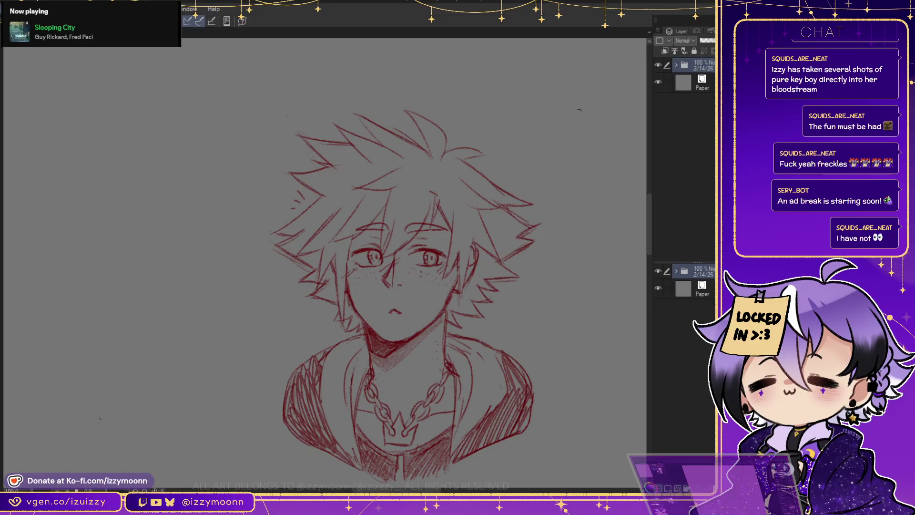
{"action": "key", "text": "ctrl+z"}
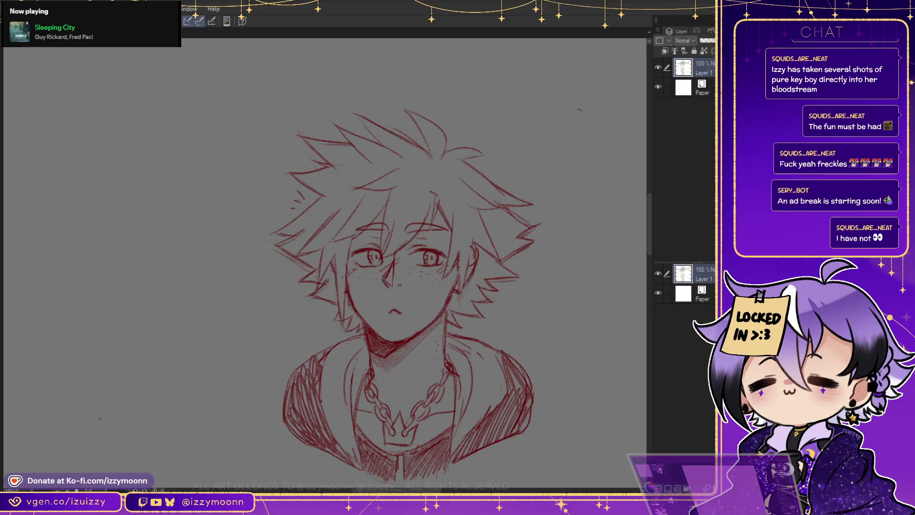
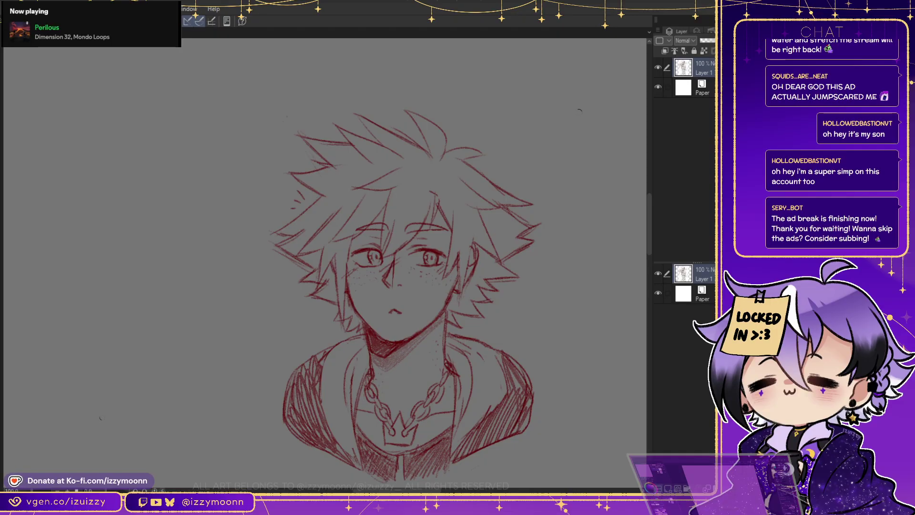
Add a new layer above the bust sketch, group both layers in a folder, and make the new layer active
{"action": "scroll", "coordinate": [483, 285], "scroll_direction": "down", "scroll_amount": 2}
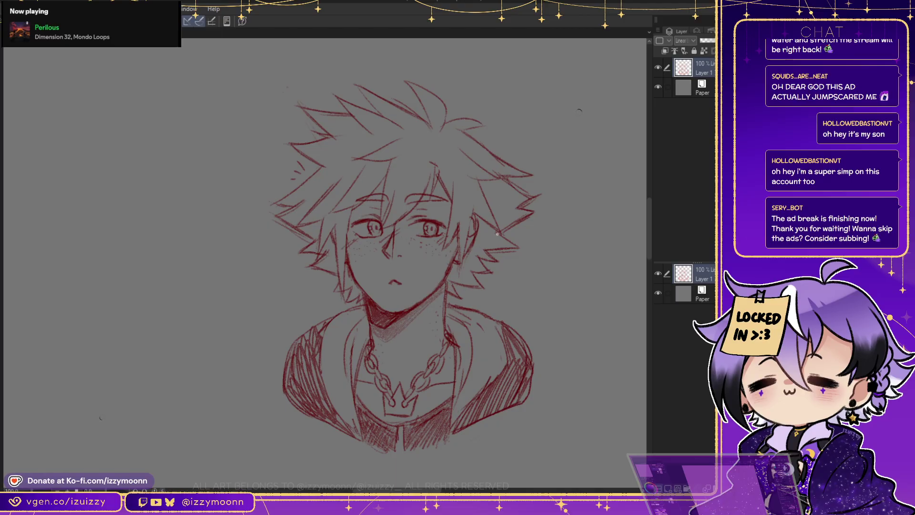
{"action": "scroll", "coordinate": [578, 114], "scroll_direction": "right", "scroll_amount": 4}
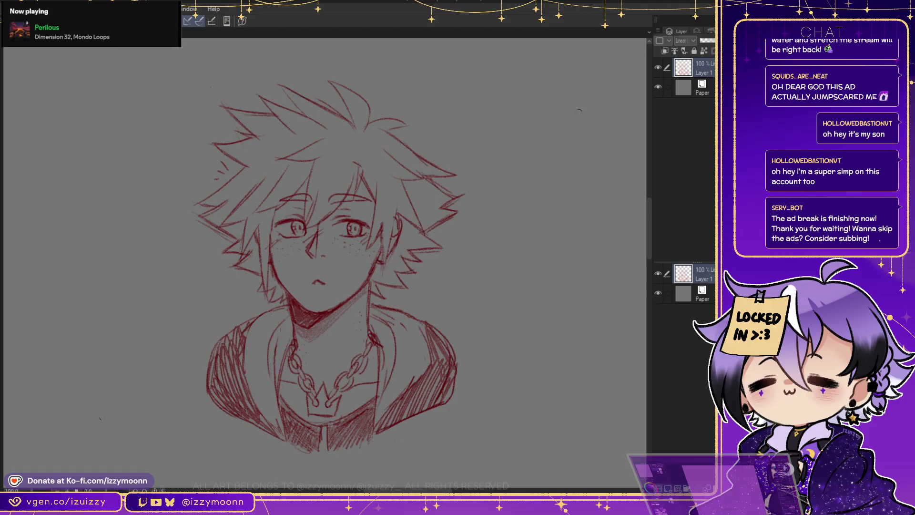
{"action": "key", "text": "ctrl+shift+n"}
{"action": "scroll", "coordinate": [519, 231], "scroll_direction": "right", "scroll_amount": 3}
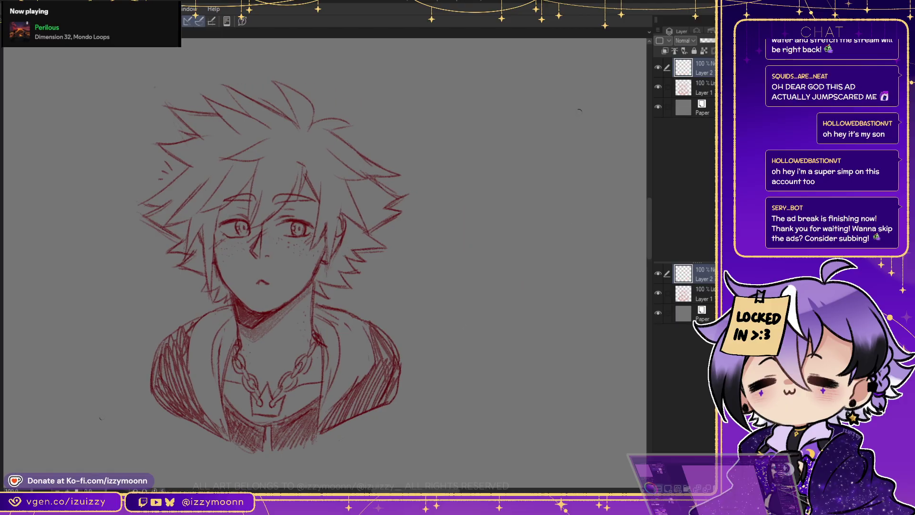
{"action": "key", "text": "ctrl+g"}
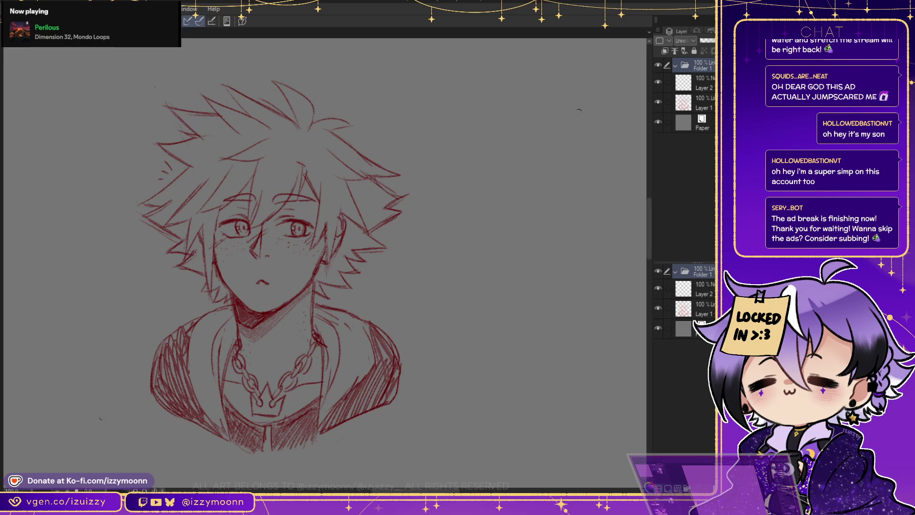
{"action": "left_click", "coordinate": [703, 83]}
{"action": "mouse_move", "coordinate": [548, 271]}
{"action": "left_mouse_down"}
{"action": "mouse_move", "coordinate": [568, 283]}
{"action": "mouse_move", "coordinate": [567, 378]}
{"action": "left_mouse_up"}
{"action": "key", "text": "alt+bracketleft"}
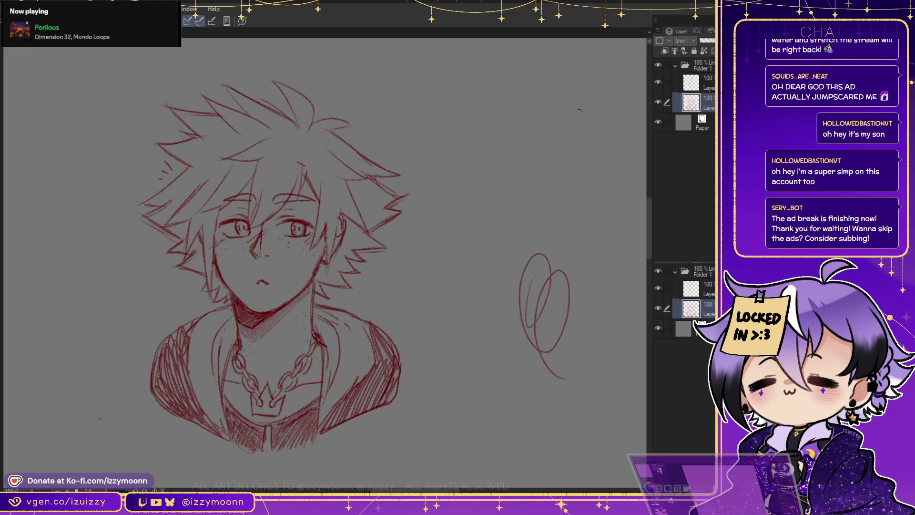
{"action": "key", "text": "alt+bracketright"}
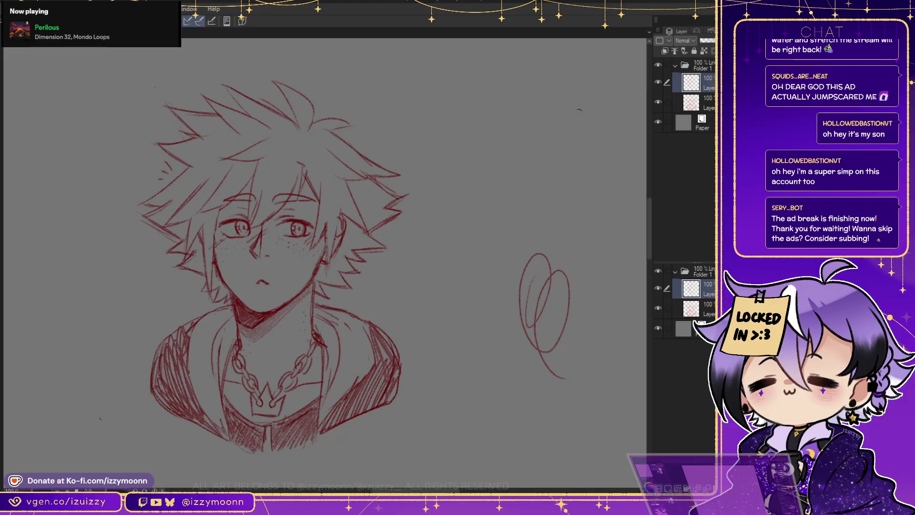
{"action": "key", "text": "Delete"}
{"action": "left_click_drag", "start_coordinate": [537, 250], "coordinate": [534, 367]}
{"action": "key", "text": "Delete"}
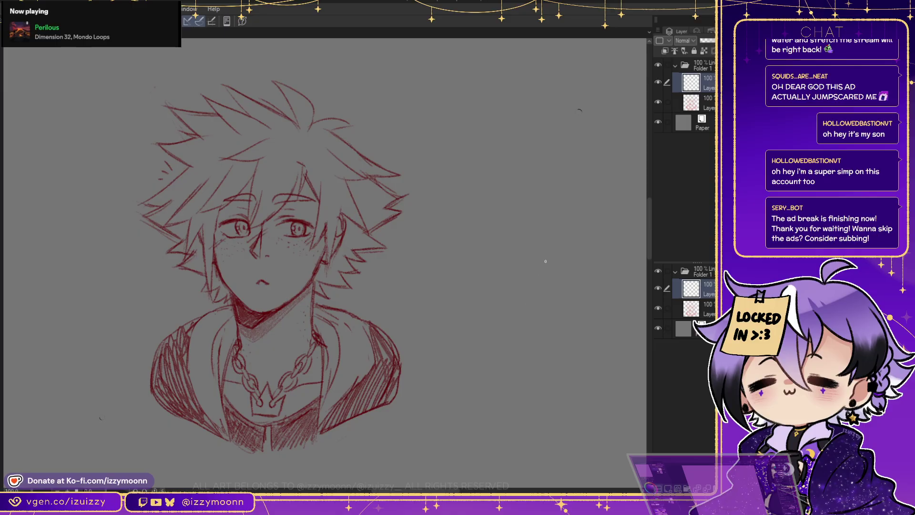
{"action": "mouse_move", "coordinate": [549, 319]}
{"action": "left_mouse_down"}
{"action": "mouse_move", "coordinate": [477, 257]}
{"action": "mouse_move", "coordinate": [532, 205]}
{"action": "left_mouse_up"}
{"action": "key", "text": "Delete"}
{"action": "mouse_move", "coordinate": [467, 234]}
{"action": "left_mouse_down"}
{"action": "mouse_move", "coordinate": [586, 216]}
{"action": "mouse_move", "coordinate": [507, 184]}
{"action": "left_mouse_up"}
{"action": "key", "text": "Delete"}
Draw a head circle with curved vertical and horizontal face guidelines in the empty space beside the bust, undoing a stray stroke
{"action": "left_click_drag", "start_coordinate": [444, 236], "coordinate": [460, 200]}
{"action": "left_click_drag", "start_coordinate": [498, 169], "coordinate": [491, 320]}
{"action": "left_click_drag", "start_coordinate": [451, 271], "coordinate": [559, 245]}
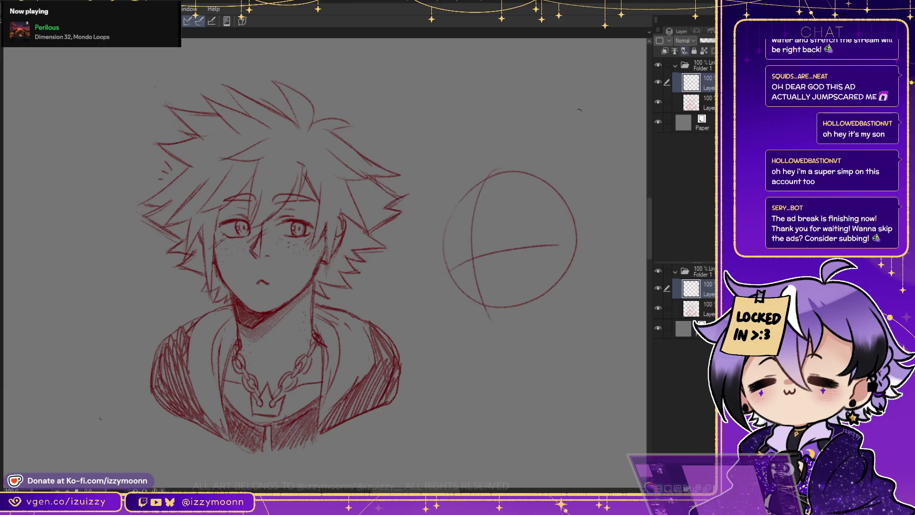
{"action": "left_click_drag", "start_coordinate": [456, 248], "coordinate": [445, 281]}
{"action": "key", "text": "ctrl+z"}
Rough in body curves below the new head, with arcs for both shoulders and overlapping arm shapes between them, undoing strokes that miss
{"action": "mouse_move", "coordinate": [545, 298]}
{"action": "left_mouse_down"}
{"action": "mouse_move", "coordinate": [528, 320]}
{"action": "mouse_move", "coordinate": [606, 357]}
{"action": "left_mouse_up"}
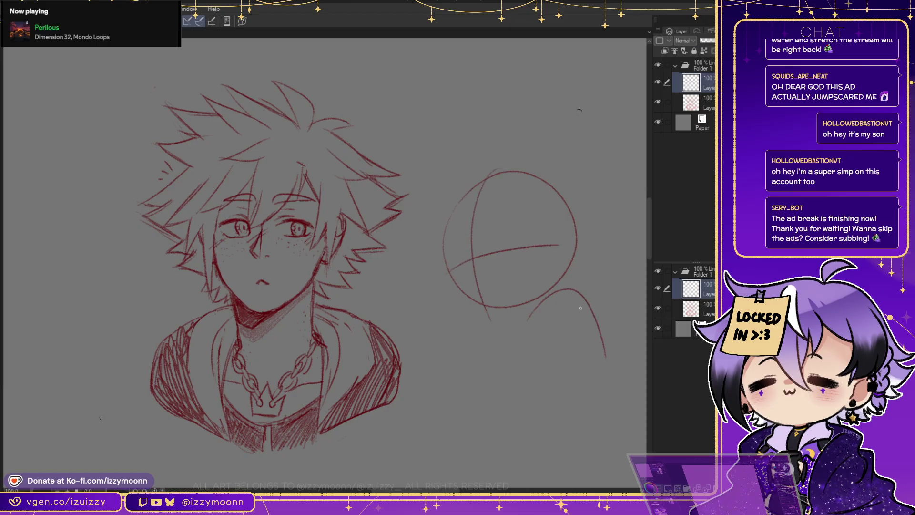
{"action": "key", "text": "ctrl+z"}
{"action": "left_click_drag", "start_coordinate": [536, 333], "coordinate": [601, 349]}
{"action": "key", "text": "ctrl+z"}
{"action": "mouse_move", "coordinate": [522, 344]}
{"action": "left_mouse_down"}
{"action": "mouse_move", "coordinate": [597, 391]}
{"action": "mouse_move", "coordinate": [605, 356]}
{"action": "mouse_move", "coordinate": [575, 417]}
{"action": "mouse_move", "coordinate": [501, 427]}
{"action": "left_mouse_up"}
{"action": "key", "text": "ctrl+z"}
{"action": "left_click_drag", "start_coordinate": [488, 382], "coordinate": [547, 401]}
{"action": "mouse_move", "coordinate": [490, 400]}
{"action": "left_mouse_down"}
{"action": "mouse_move", "coordinate": [515, 426]}
{"action": "mouse_move", "coordinate": [486, 443]}
{"action": "left_mouse_up"}
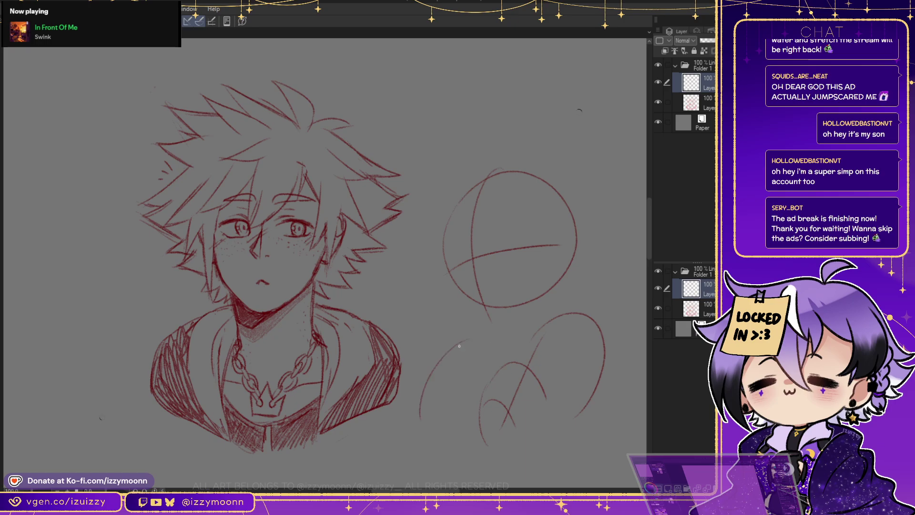
{"action": "left_click_drag", "start_coordinate": [445, 342], "coordinate": [408, 425]}
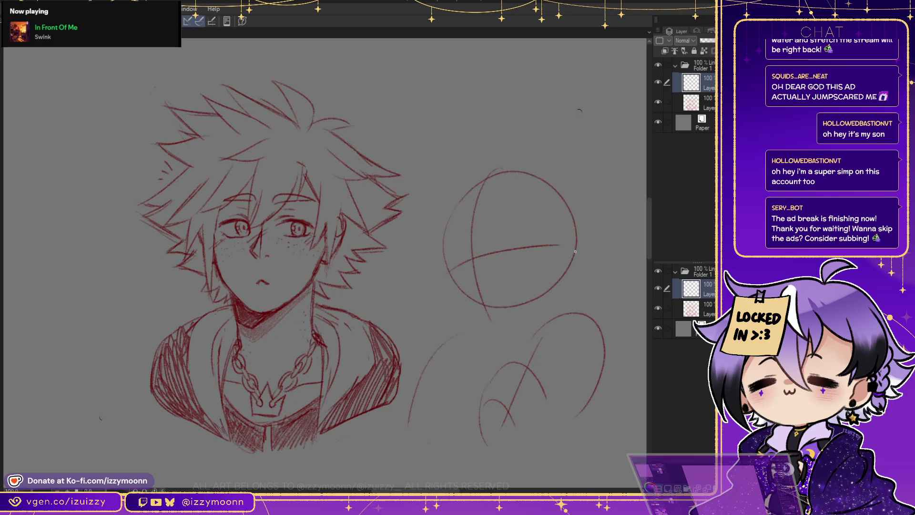
Draw the left cheek and jaw contour down to the chin of the new head, undoing earlier attempts
{"action": "left_click_drag", "start_coordinate": [447, 263], "coordinate": [455, 292]}
{"action": "key", "text": "ctrl+z"}
{"action": "left_click_drag", "start_coordinate": [441, 244], "coordinate": [477, 318]}
{"action": "key", "text": "ctrl+z"}
{"action": "key", "text": "ctrl+z"}
{"action": "mouse_move", "coordinate": [451, 269]}
{"action": "left_mouse_down"}
{"action": "mouse_move", "coordinate": [460, 314]}
{"action": "mouse_move", "coordinate": [480, 323]}
{"action": "mouse_move", "coordinate": [458, 301]}
{"action": "mouse_move", "coordinate": [490, 326]}
{"action": "left_mouse_up"}
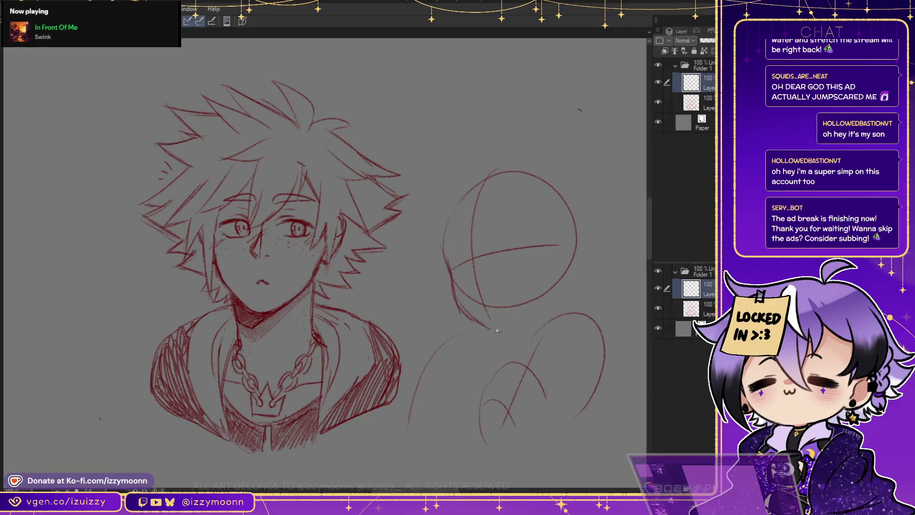
Sketch the far eye, nose and mouth marks, and both angled eyebrows with the near upper eyelid on the new face
{"action": "left_click_drag", "start_coordinate": [472, 285], "coordinate": [481, 299]}
{"action": "mouse_move", "coordinate": [453, 258]}
{"action": "left_mouse_down"}
{"action": "mouse_move", "coordinate": [448, 264]}
{"action": "mouse_move", "coordinate": [470, 259]}
{"action": "mouse_move", "coordinate": [464, 275]}
{"action": "left_mouse_up"}
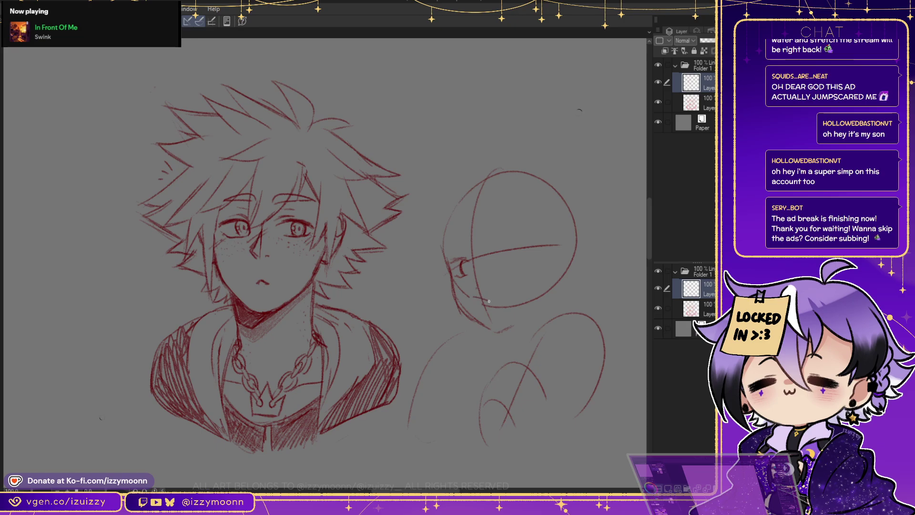
{"action": "mouse_move", "coordinate": [488, 300]}
{"action": "left_mouse_down"}
{"action": "mouse_move", "coordinate": [474, 298]}
{"action": "mouse_move", "coordinate": [486, 303]}
{"action": "left_mouse_up"}
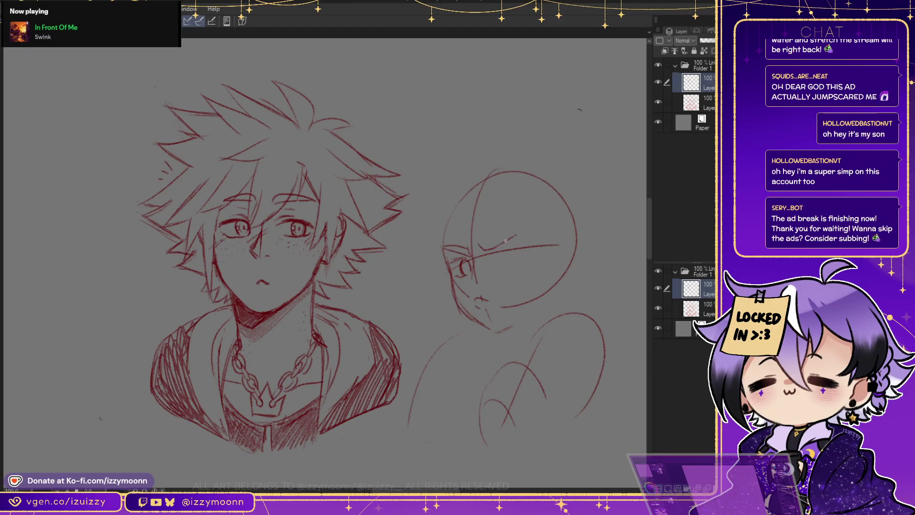
{"action": "mouse_move", "coordinate": [479, 245]}
{"action": "left_mouse_down"}
{"action": "mouse_move", "coordinate": [531, 225]}
{"action": "mouse_move", "coordinate": [495, 254]}
{"action": "mouse_move", "coordinate": [526, 240]}
{"action": "mouse_move", "coordinate": [535, 223]}
{"action": "mouse_move", "coordinate": [493, 254]}
{"action": "mouse_move", "coordinate": [537, 237]}
{"action": "mouse_move", "coordinate": [501, 256]}
{"action": "mouse_move", "coordinate": [528, 249]}
{"action": "mouse_move", "coordinate": [480, 259]}
{"action": "left_mouse_up"}
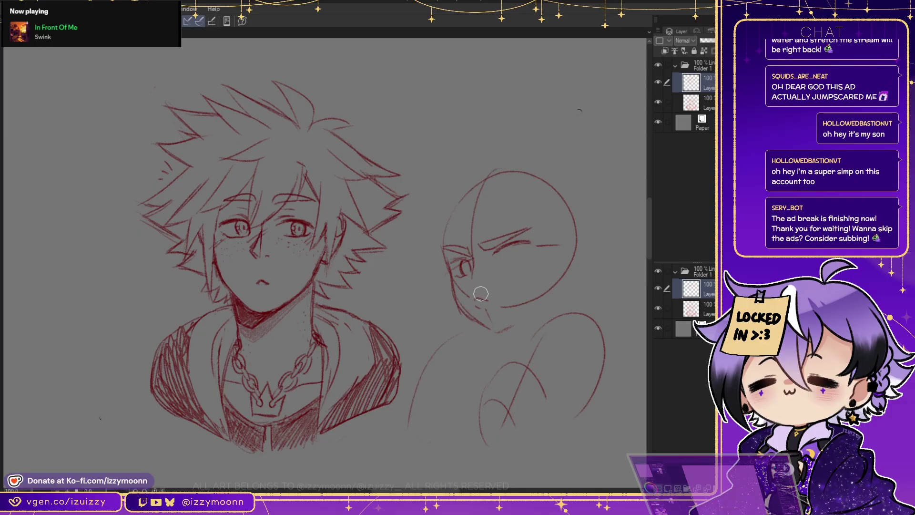
Erase the excess guideline and jaw construction strokes on the new face and redraw one clean cheek-to-chin contour
{"action": "key", "text": "p"}
{"action": "key", "text": "e"}
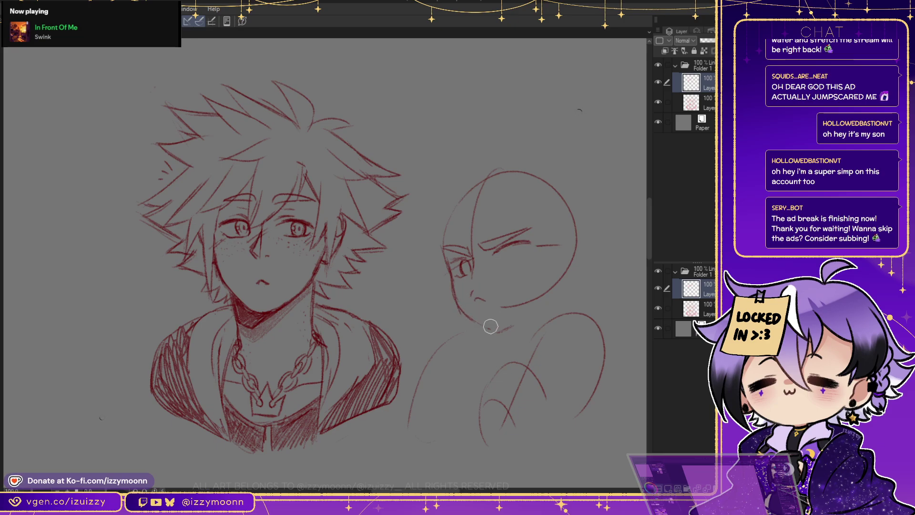
{"action": "mouse_move", "coordinate": [454, 286]}
{"action": "left_mouse_down"}
{"action": "mouse_move", "coordinate": [459, 312]}
{"action": "mouse_move", "coordinate": [480, 325]}
{"action": "left_mouse_up"}
{"action": "key", "text": "e"}
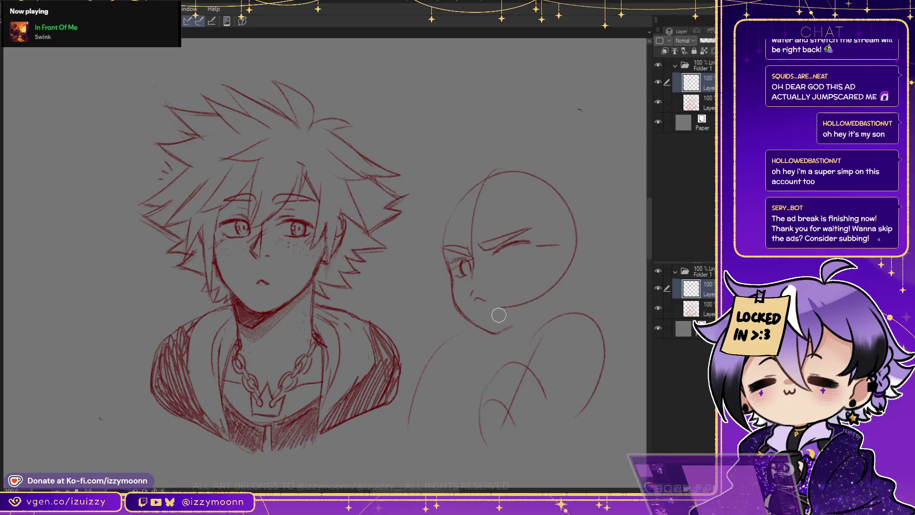
Complete both eyes with irises and add the pouting mouth and freckles, undoing a mouth stroke that misses
{"action": "key", "text": "p"}
{"action": "left_click_drag", "start_coordinate": [483, 257], "coordinate": [470, 276]}
{"action": "mouse_move", "coordinate": [510, 247]}
{"action": "left_mouse_down"}
{"action": "mouse_move", "coordinate": [507, 261]}
{"action": "mouse_move", "coordinate": [506, 252]}
{"action": "left_mouse_up"}
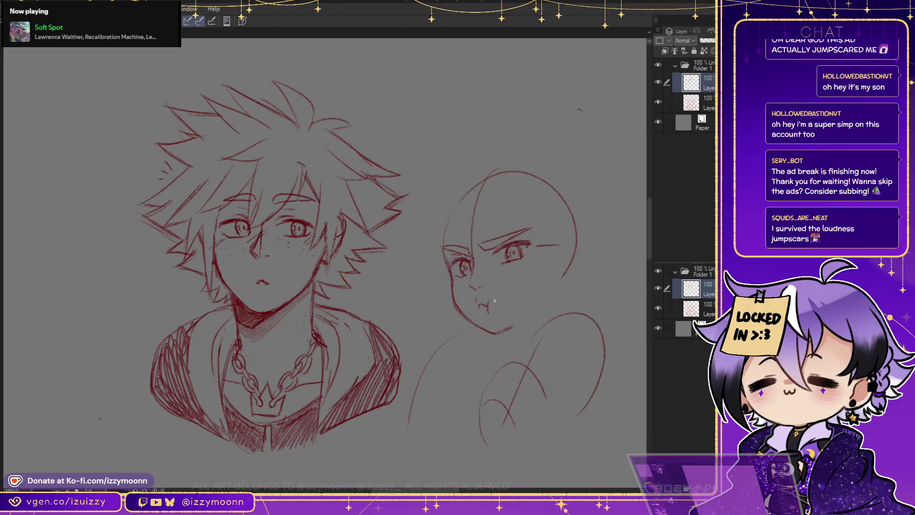
{"action": "key", "text": "ctrl+z"}
{"action": "left_click_drag", "start_coordinate": [487, 298], "coordinate": [492, 313]}
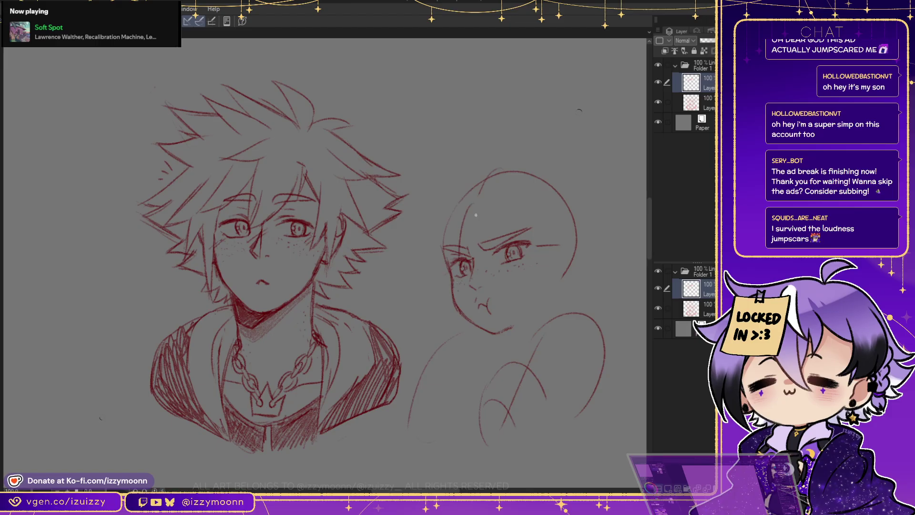
Draw pointed bangs falling from the hairline over the forehead and between the eyebrows of the new head
{"action": "left_click_drag", "start_coordinate": [472, 201], "coordinate": [464, 268]}
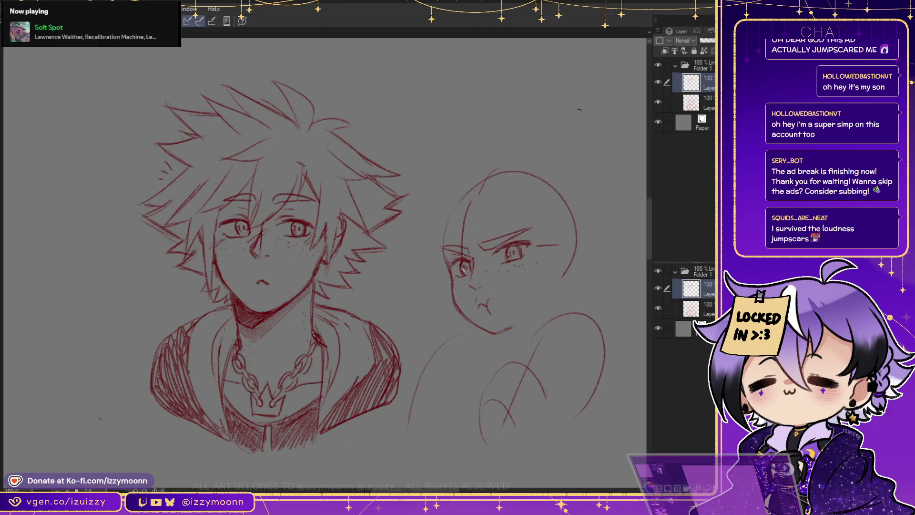
{"action": "mouse_move", "coordinate": [493, 225]}
{"action": "left_mouse_down"}
{"action": "mouse_move", "coordinate": [477, 261]}
{"action": "mouse_move", "coordinate": [496, 212]}
{"action": "mouse_move", "coordinate": [495, 245]}
{"action": "left_mouse_up"}
{"action": "left_click_drag", "start_coordinate": [513, 189], "coordinate": [496, 251]}
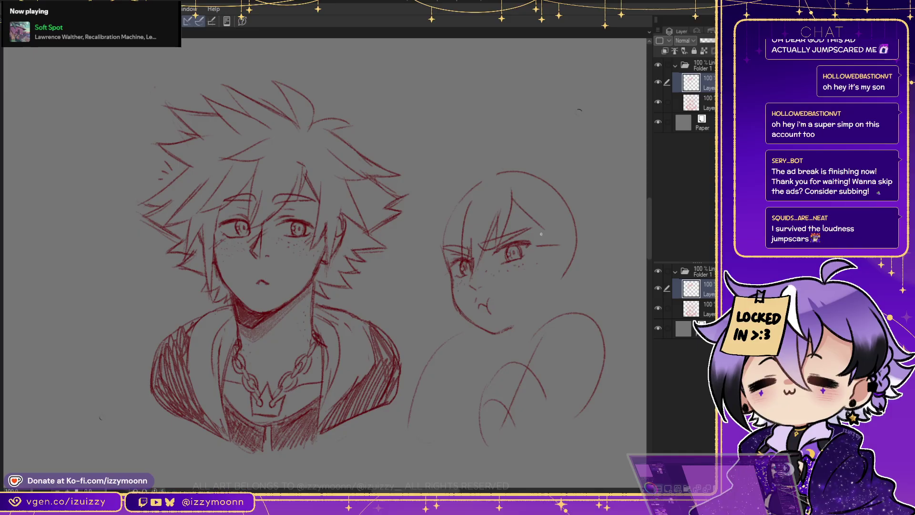
Draw the rounded ear on the back side of the head and long pointed hair strands in front of it, undoing misses
{"action": "mouse_move", "coordinate": [555, 248]}
{"action": "left_mouse_down"}
{"action": "mouse_move", "coordinate": [562, 253]}
{"action": "mouse_move", "coordinate": [567, 231]}
{"action": "mouse_move", "coordinate": [586, 262]}
{"action": "left_mouse_up"}
{"action": "key", "text": "ctrl+z"}
{"action": "left_click_drag", "start_coordinate": [571, 229], "coordinate": [585, 274]}
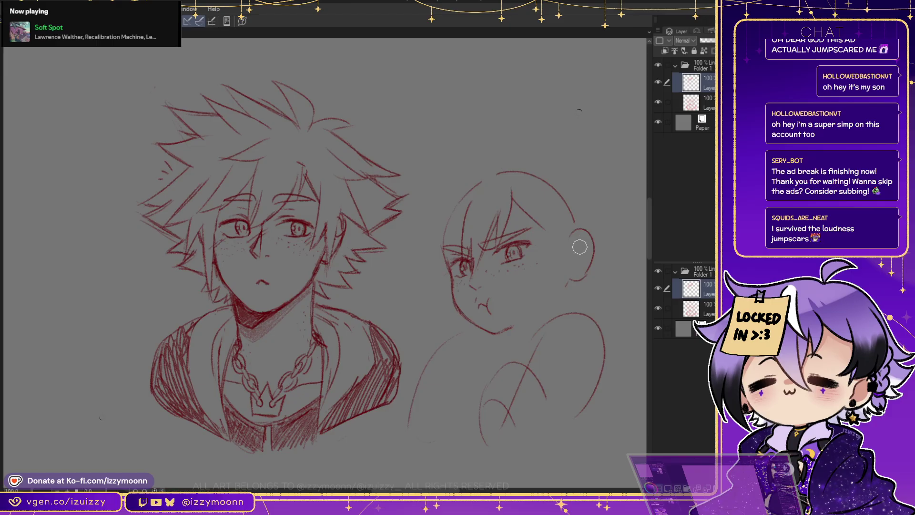
{"action": "mouse_move", "coordinate": [544, 192]}
{"action": "left_mouse_down"}
{"action": "mouse_move", "coordinate": [548, 296]}
{"action": "mouse_move", "coordinate": [548, 248]}
{"action": "mouse_move", "coordinate": [566, 290]}
{"action": "left_mouse_up"}
{"action": "key", "text": "ctrl+z"}
{"action": "left_click_drag", "start_coordinate": [558, 244], "coordinate": [569, 299]}
{"action": "mouse_move", "coordinate": [569, 224]}
{"action": "left_mouse_down"}
{"action": "mouse_move", "coordinate": [570, 287]}
{"action": "mouse_move", "coordinate": [572, 220]}
{"action": "left_mouse_up"}
{"action": "key", "text": "ctrl+z"}
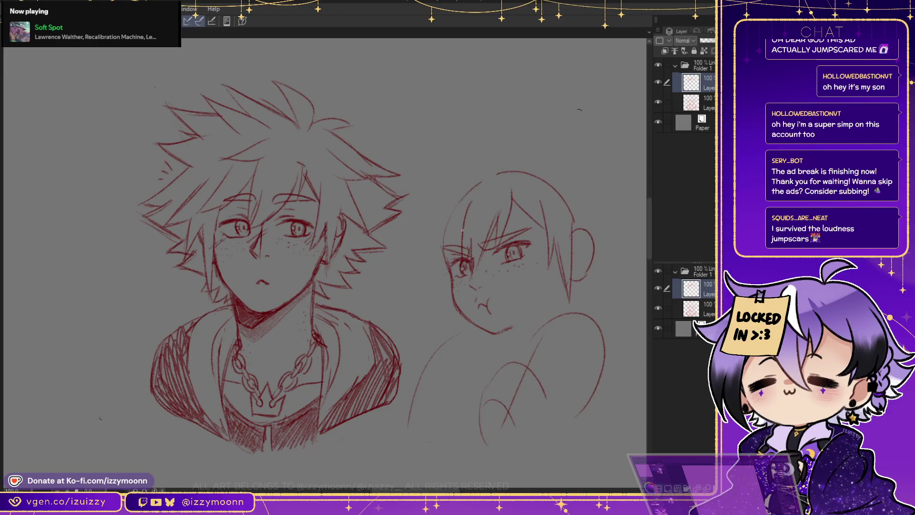
Draw the pointed hair strands framing the far side of the face from the temple down past the jaw
{"action": "left_click_drag", "start_coordinate": [461, 227], "coordinate": [433, 252]}
{"action": "key", "text": "ctrl+z"}
{"action": "mouse_move", "coordinate": [460, 204]}
{"action": "left_mouse_down"}
{"action": "mouse_move", "coordinate": [433, 254]}
{"action": "mouse_move", "coordinate": [445, 277]}
{"action": "left_mouse_up"}
{"action": "mouse_move", "coordinate": [444, 217]}
{"action": "left_mouse_down"}
{"action": "mouse_move", "coordinate": [435, 283]}
{"action": "mouse_move", "coordinate": [441, 333]}
{"action": "left_mouse_up"}
{"action": "left_click_drag", "start_coordinate": [453, 307], "coordinate": [445, 329]}
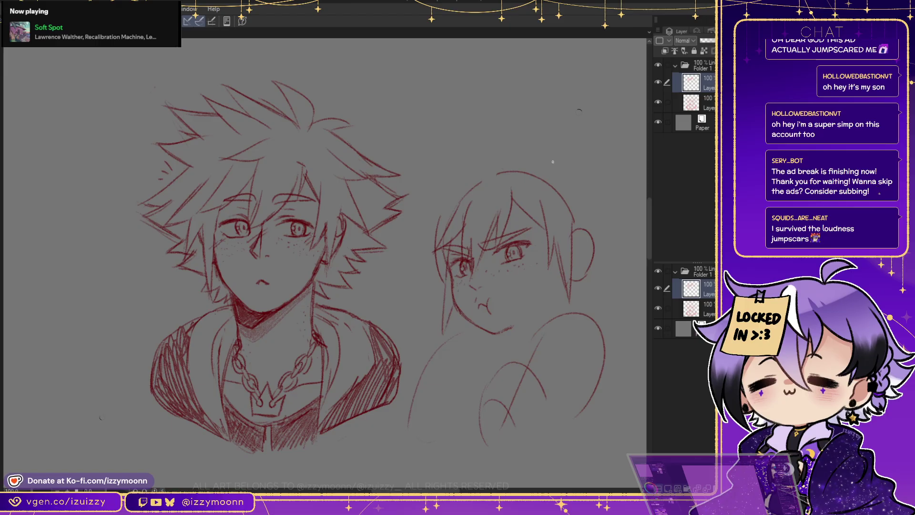
Outline the large hair spikes above the front of the new head, undoing and redrawing strokes that miss
{"action": "left_click_drag", "start_coordinate": [546, 144], "coordinate": [455, 100]}
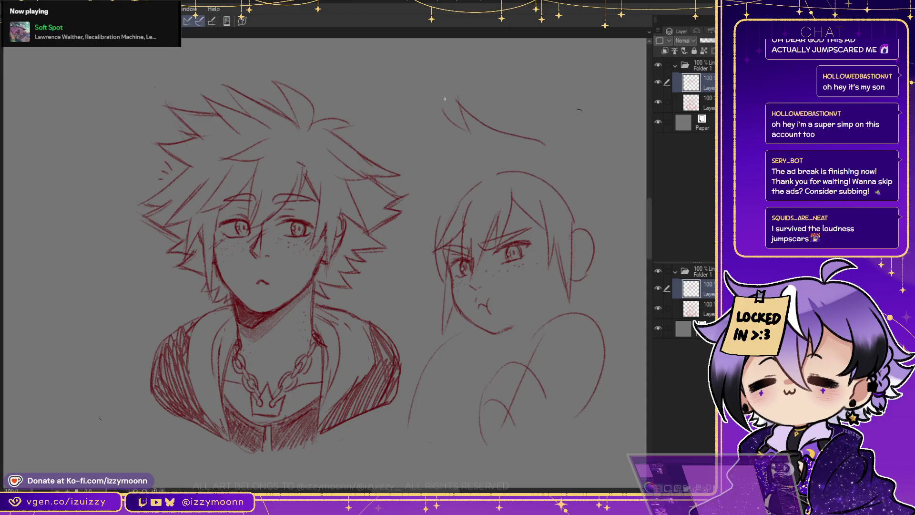
{"action": "mouse_move", "coordinate": [439, 109]}
{"action": "left_mouse_down"}
{"action": "mouse_move", "coordinate": [450, 155]}
{"action": "mouse_move", "coordinate": [401, 158]}
{"action": "left_mouse_up"}
{"action": "key", "text": "ctrl+z"}
{"action": "key", "text": "ctrl+z"}
{"action": "key", "text": "ctrl+z"}
{"action": "key", "text": "ctrl+z"}
{"action": "mouse_move", "coordinate": [545, 145]}
{"action": "left_mouse_down"}
{"action": "mouse_move", "coordinate": [534, 127]}
{"action": "mouse_move", "coordinate": [458, 100]}
{"action": "left_mouse_up"}
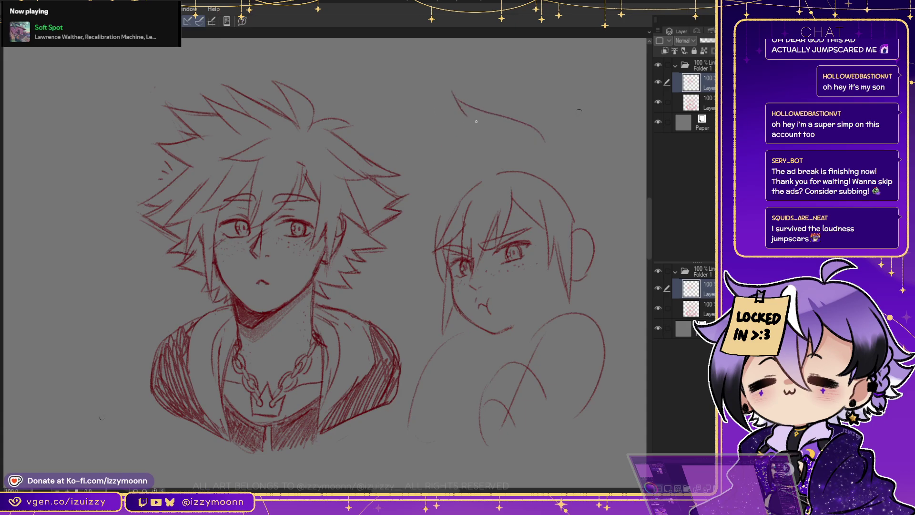
{"action": "key", "text": "ctrl+z"}
{"action": "mouse_move", "coordinate": [421, 117]}
{"action": "left_mouse_down"}
{"action": "mouse_move", "coordinate": [453, 154]}
{"action": "mouse_move", "coordinate": [405, 172]}
{"action": "left_mouse_up"}
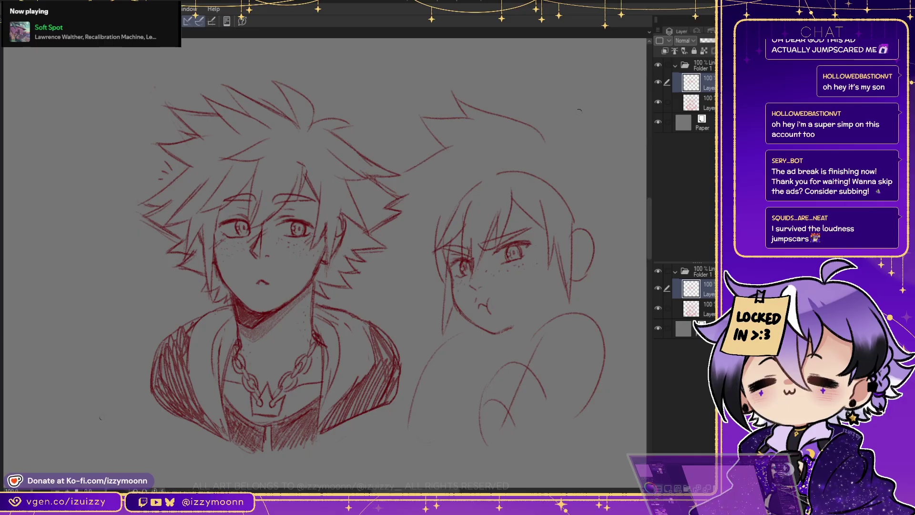
Move the new sketch up and away from the bust, reinforce the near shoulder arc, and erase the head circle
{"action": "left_click_drag", "start_coordinate": [525, 239], "coordinate": [543, 197]}
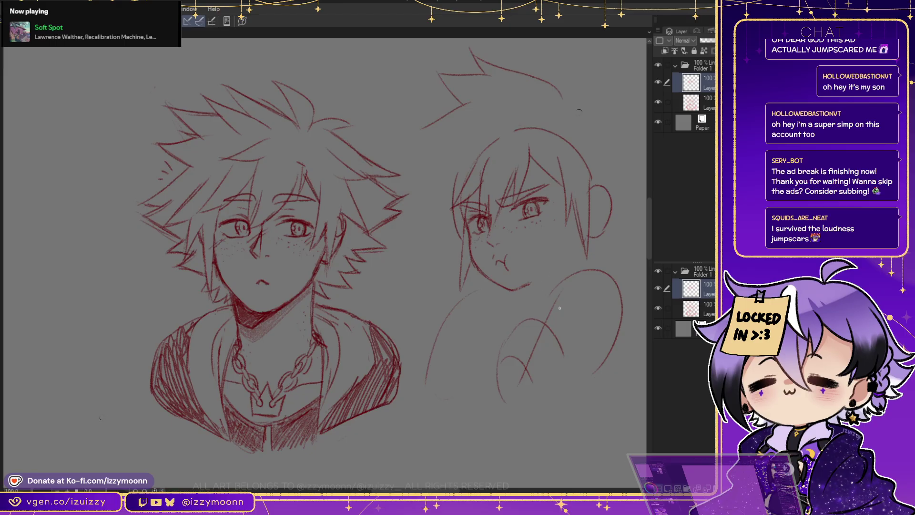
{"action": "key", "text": "ctrl+z"}
{"action": "mouse_move", "coordinate": [552, 307]}
{"action": "left_mouse_down"}
{"action": "mouse_move", "coordinate": [608, 285]}
{"action": "mouse_move", "coordinate": [591, 271]}
{"action": "mouse_move", "coordinate": [616, 290]}
{"action": "left_mouse_up"}
{"action": "mouse_move", "coordinate": [594, 178]}
{"action": "left_mouse_down"}
{"action": "mouse_move", "coordinate": [571, 144]}
{"action": "mouse_move", "coordinate": [507, 125]}
{"action": "mouse_move", "coordinate": [536, 131]}
{"action": "mouse_move", "coordinate": [477, 159]}
{"action": "mouse_move", "coordinate": [464, 192]}
{"action": "left_mouse_up"}
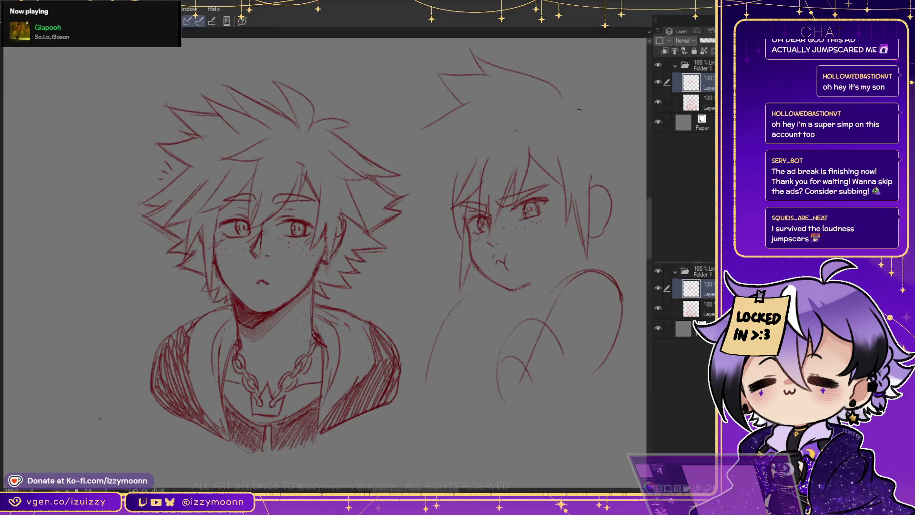
Paste two full-body reference drawings of the character side by side on the canvas to study them, and remove both
{"action": "key", "text": "ctrl+z"}
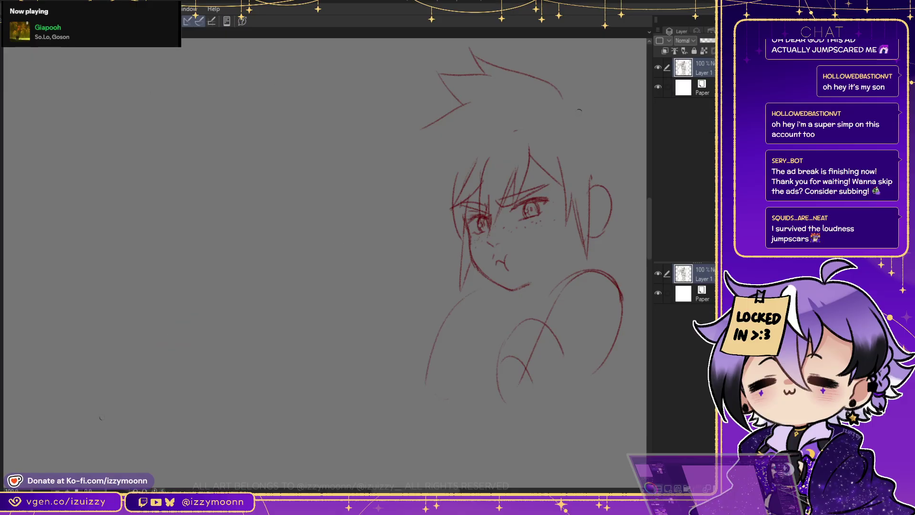
{"action": "key", "text": "ctrl+y"}
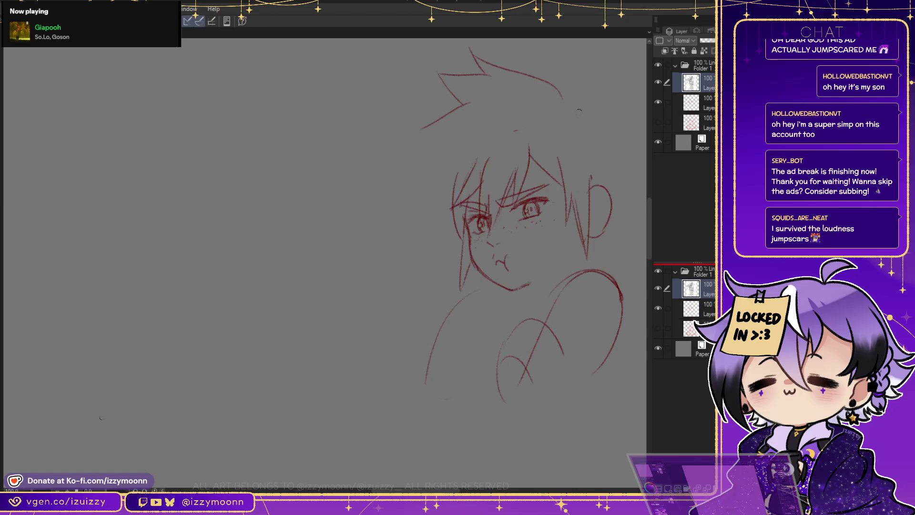
{"action": "key", "text": "ctrl+z"}
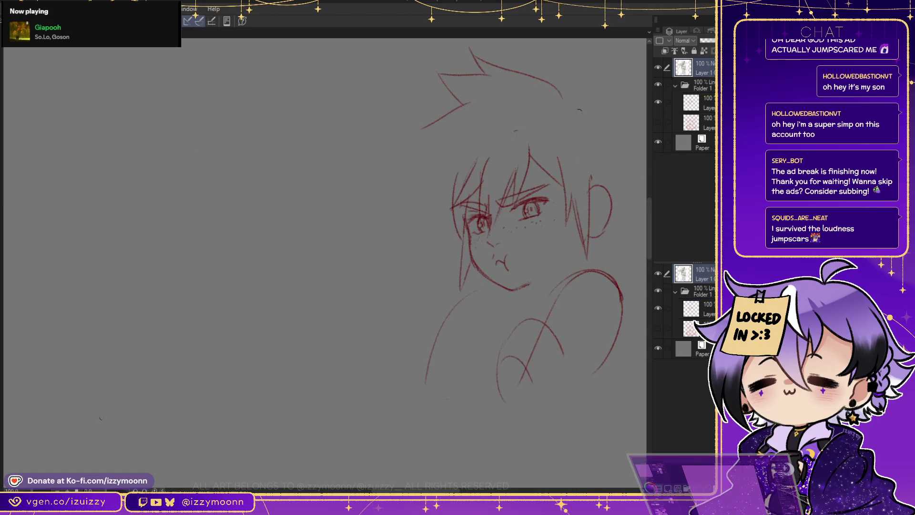
{"action": "key", "text": "ctrl+minus"}
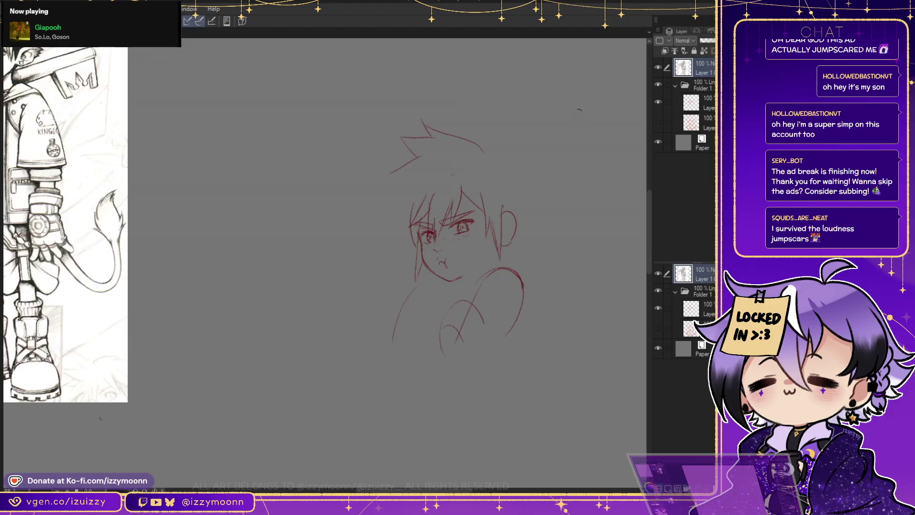
{"action": "mouse_move", "coordinate": [238, 215]}
{"action": "left_mouse_down"}
{"action": "mouse_move", "coordinate": [455, 284]}
{"action": "mouse_move", "coordinate": [483, 283]}
{"action": "left_mouse_up"}
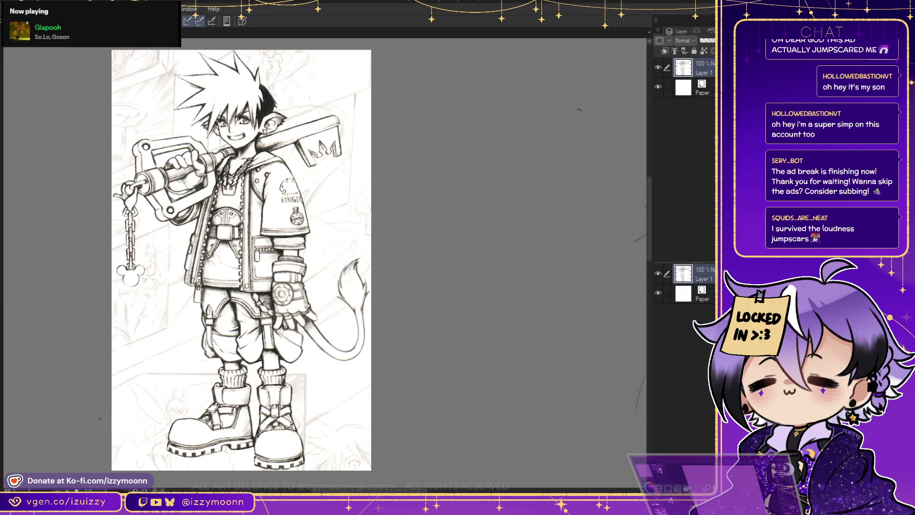
{"action": "key", "text": "ctrl+y"}
{"action": "key", "text": "ctrl+v"}
{"action": "left_click_drag", "start_coordinate": [535, 171], "coordinate": [579, 112]}
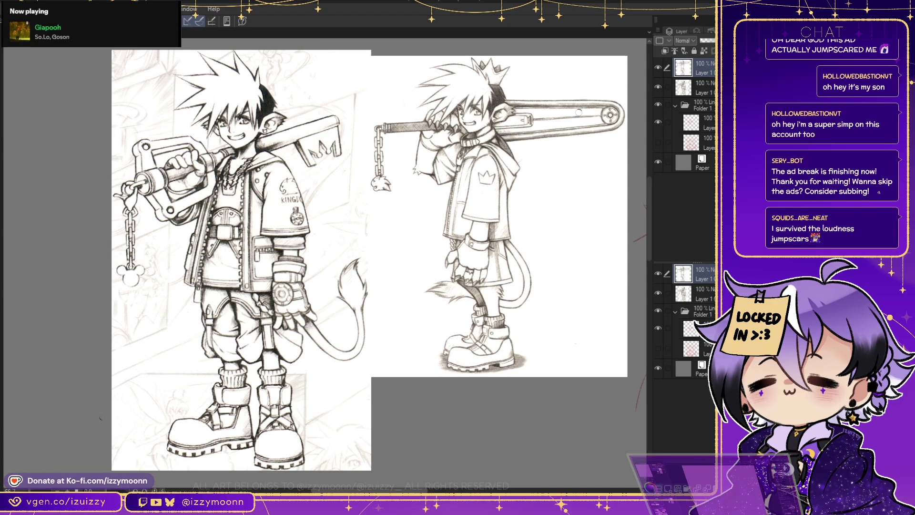
{"action": "scroll", "coordinate": [103, 416], "scroll_direction": "right", "scroll_amount": 3}
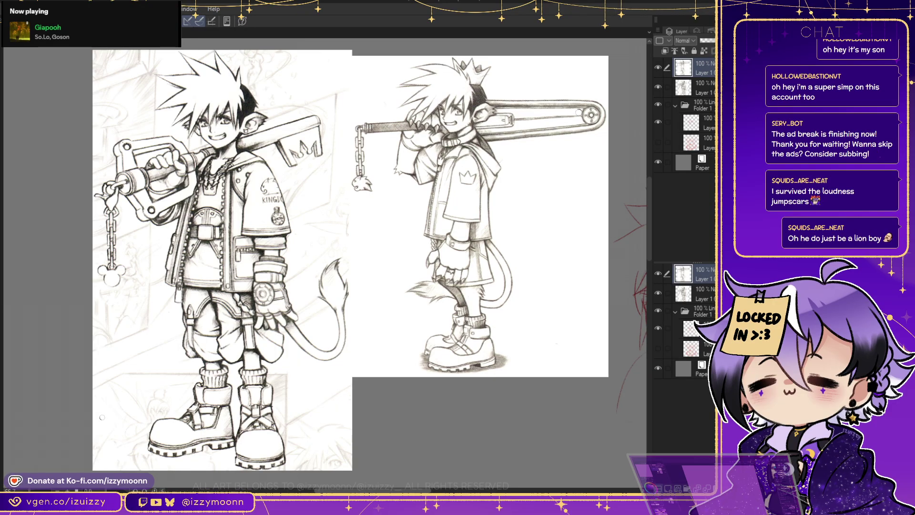
{"action": "key", "text": "ctrl+z"}
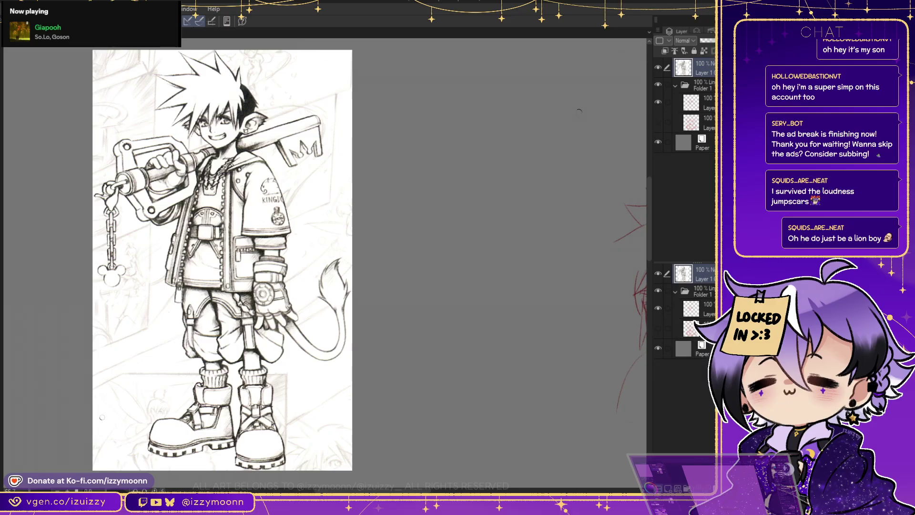
{"action": "key", "text": "ctrl+z"}
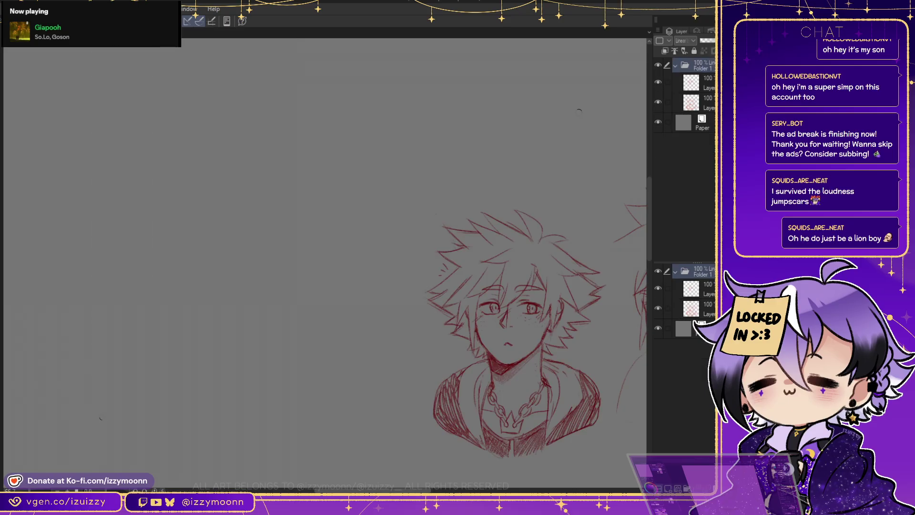
Lower the second sketch's layer opacity to 50% and add a new layer above it in the folder
{"action": "scroll", "coordinate": [367, 324], "scroll_direction": "right", "scroll_amount": 5}
{"action": "scroll", "coordinate": [324, 267], "scroll_direction": "up", "scroll_amount": 3}
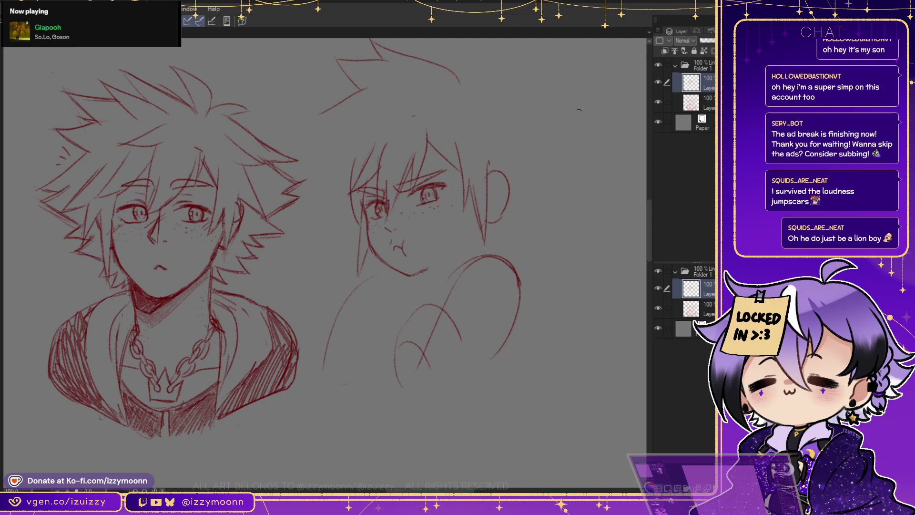
{"action": "key", "text": "5"}
{"action": "key", "text": "ctrl+shift+n"}
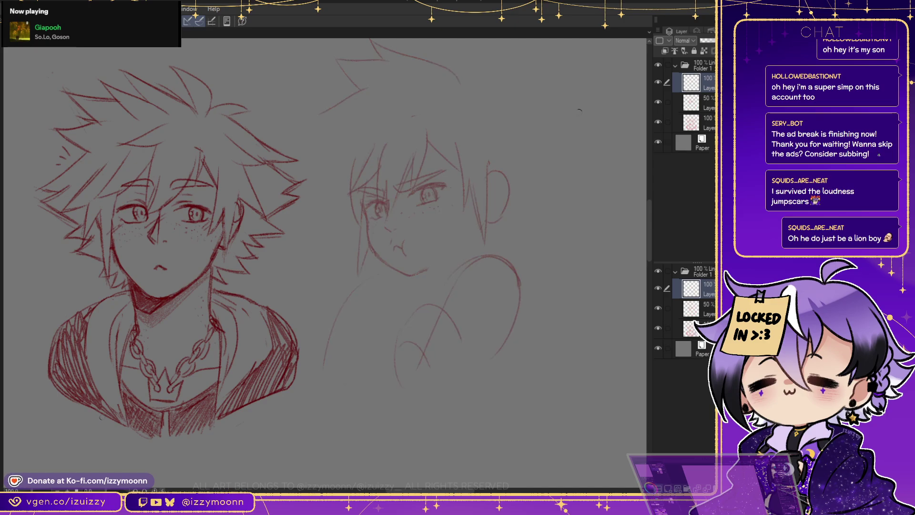
Draw hair spikes over the ear and the outward-pointing spikes along the far side of the head on the new layer
{"action": "left_click_drag", "start_coordinate": [487, 162], "coordinate": [525, 196]}
{"action": "left_click_drag", "start_coordinate": [494, 138], "coordinate": [525, 191]}
{"action": "mouse_move", "coordinate": [351, 164]}
{"action": "left_mouse_down"}
{"action": "mouse_move", "coordinate": [311, 212]}
{"action": "mouse_move", "coordinate": [344, 191]}
{"action": "mouse_move", "coordinate": [339, 235]}
{"action": "left_mouse_up"}
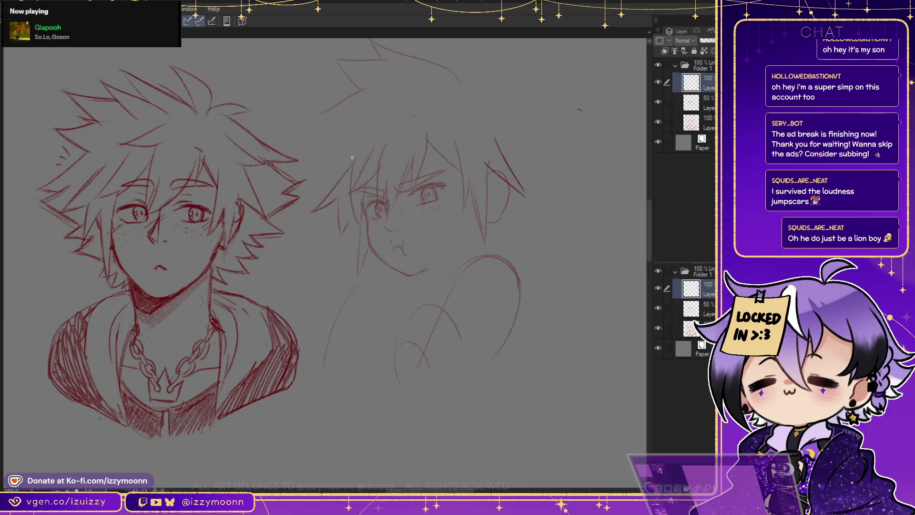
{"action": "mouse_move", "coordinate": [360, 141]}
{"action": "left_mouse_down"}
{"action": "mouse_move", "coordinate": [337, 172]}
{"action": "mouse_move", "coordinate": [386, 117]}
{"action": "mouse_move", "coordinate": [310, 160]}
{"action": "left_mouse_up"}
{"action": "mouse_move", "coordinate": [333, 107]}
{"action": "left_mouse_down"}
{"action": "mouse_move", "coordinate": [299, 124]}
{"action": "mouse_move", "coordinate": [310, 220]}
{"action": "mouse_move", "coordinate": [366, 231]}
{"action": "left_mouse_up"}
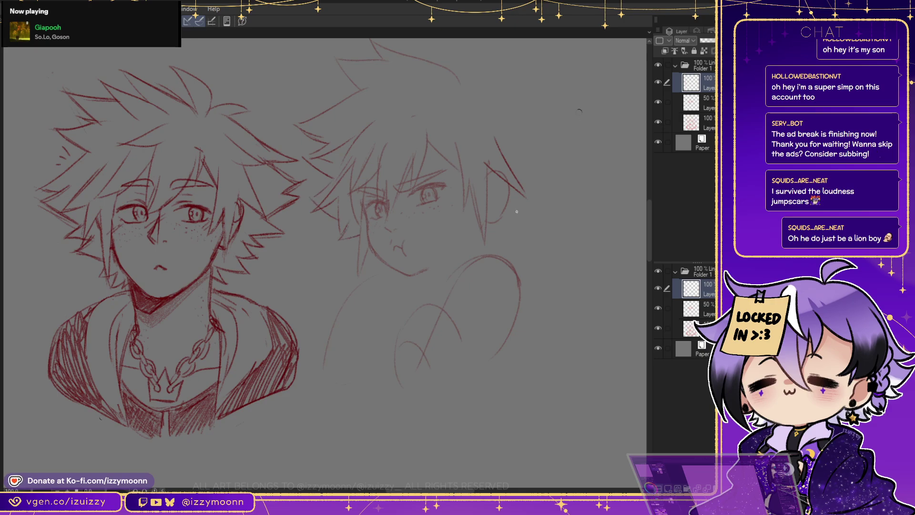
Draw the spiky outline at the back of the head, undo it, and redraw short spikes below the ear
{"action": "mouse_move", "coordinate": [504, 247]}
{"action": "left_mouse_down"}
{"action": "mouse_move", "coordinate": [533, 232]}
{"action": "mouse_move", "coordinate": [528, 219]}
{"action": "mouse_move", "coordinate": [565, 194]}
{"action": "mouse_move", "coordinate": [580, 170]}
{"action": "mouse_move", "coordinate": [545, 159]}
{"action": "mouse_move", "coordinate": [568, 144]}
{"action": "mouse_move", "coordinate": [526, 121]}
{"action": "left_mouse_up"}
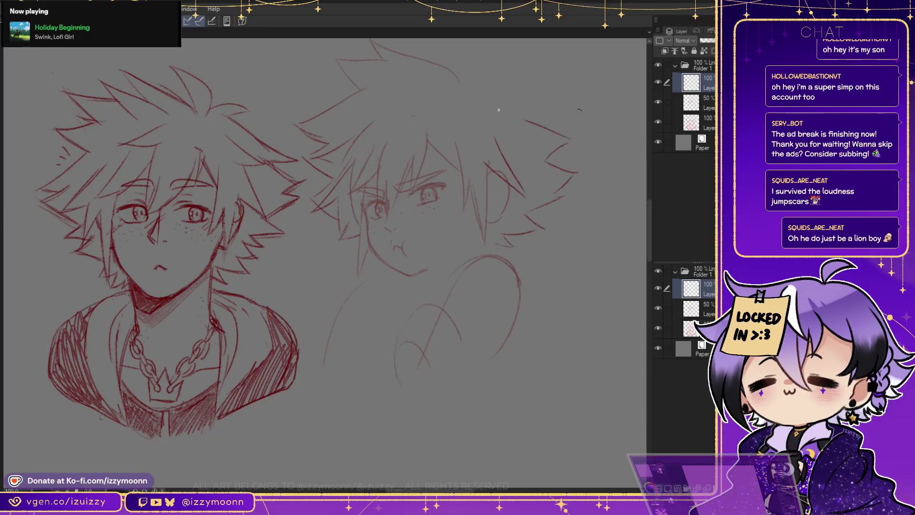
{"action": "key", "text": "ctrl+z"}
{"action": "key", "text": "ctrl+z"}
{"action": "key", "text": "ctrl+z"}
{"action": "key", "text": "ctrl+z"}
{"action": "key", "text": "ctrl+z"}
{"action": "key", "text": "ctrl+z"}
{"action": "left_click_drag", "start_coordinate": [504, 236], "coordinate": [520, 234]}
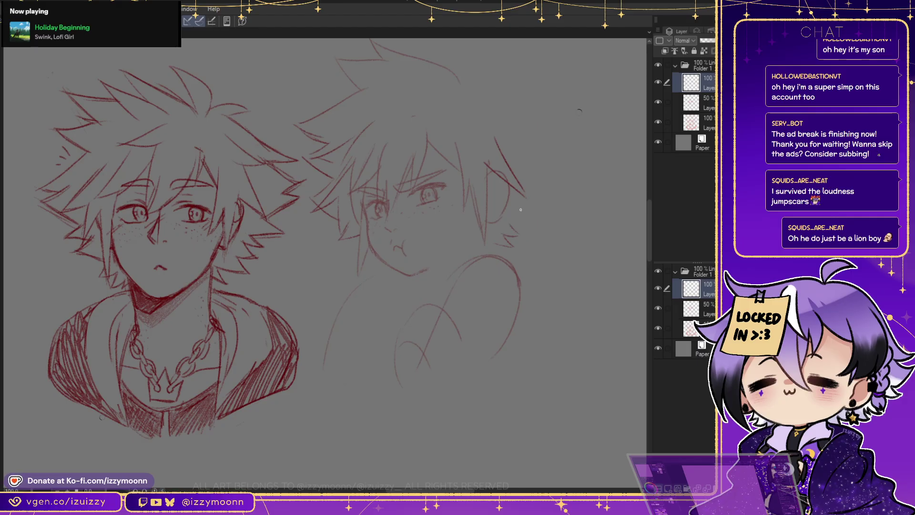
Draw a curved tuft on the crown and continue the spiky outline down the back of the head to the nape
{"action": "mouse_move", "coordinate": [463, 82]}
{"action": "left_mouse_down"}
{"action": "mouse_move", "coordinate": [454, 61]}
{"action": "mouse_move", "coordinate": [472, 55]}
{"action": "mouse_move", "coordinate": [478, 78]}
{"action": "left_mouse_up"}
{"action": "key", "text": "ctrl+z"}
{"action": "key", "text": "ctrl+z"}
{"action": "left_click_drag", "start_coordinate": [442, 47], "coordinate": [463, 77]}
{"action": "scroll", "coordinate": [578, 113], "scroll_direction": "up", "scroll_amount": 3}
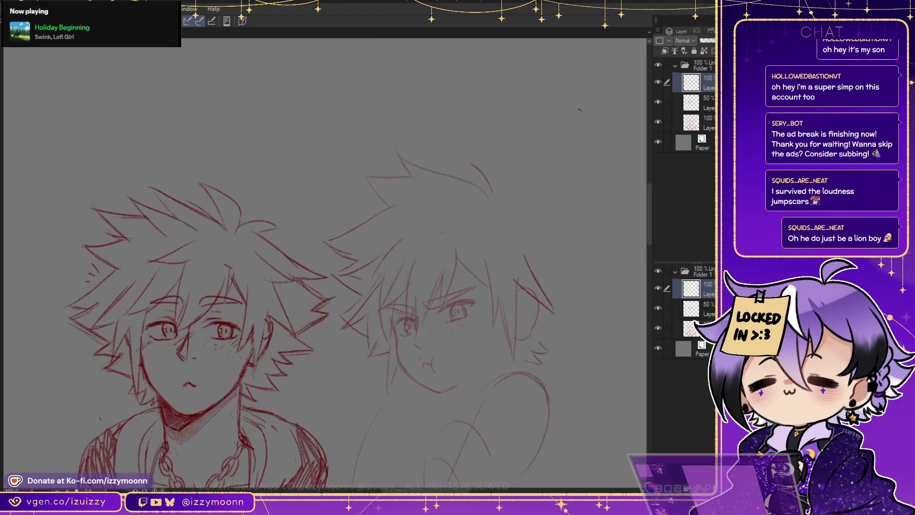
{"action": "mouse_move", "coordinate": [471, 162]}
{"action": "left_mouse_down"}
{"action": "mouse_move", "coordinate": [503, 193]}
{"action": "mouse_move", "coordinate": [544, 196]}
{"action": "mouse_move", "coordinate": [603, 257]}
{"action": "mouse_move", "coordinate": [558, 304]}
{"action": "mouse_move", "coordinate": [567, 321]}
{"action": "mouse_move", "coordinate": [551, 330]}
{"action": "mouse_move", "coordinate": [554, 340]}
{"action": "mouse_move", "coordinate": [537, 343]}
{"action": "left_mouse_up"}
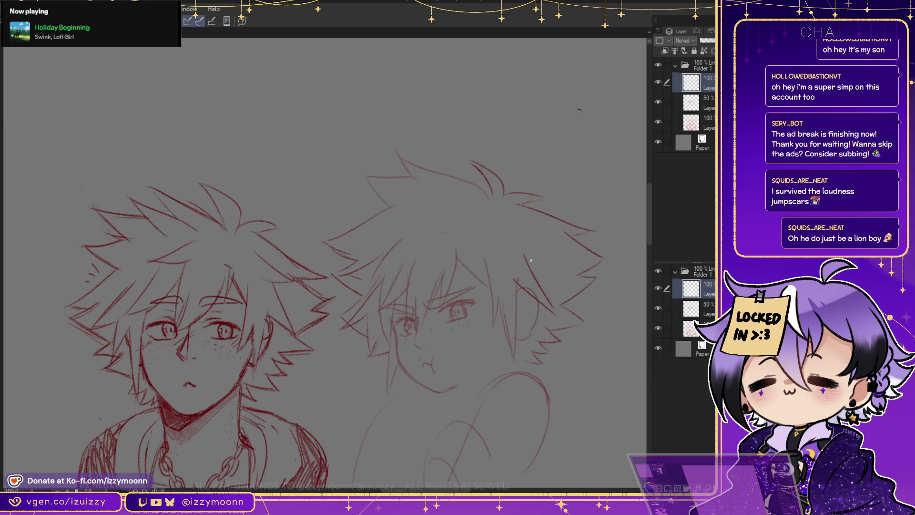
{"action": "left_click_drag", "start_coordinate": [441, 211], "coordinate": [365, 233]}
{"action": "key", "text": "ctrl+z"}
{"action": "key", "text": "ctrl+z"}
{"action": "key", "text": "ctrl+z"}
{"action": "mouse_move", "coordinate": [426, 214]}
{"action": "left_mouse_down"}
{"action": "mouse_move", "coordinate": [370, 230]}
{"action": "mouse_move", "coordinate": [410, 232]}
{"action": "left_mouse_up"}
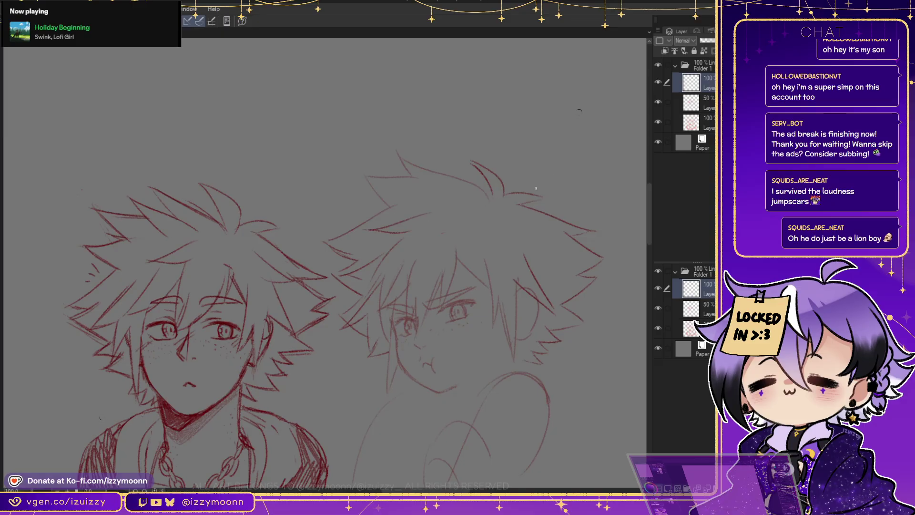
{"action": "left_click_drag", "start_coordinate": [515, 248], "coordinate": [559, 254]}
{"action": "left_click_drag", "start_coordinate": [478, 254], "coordinate": [516, 280]}
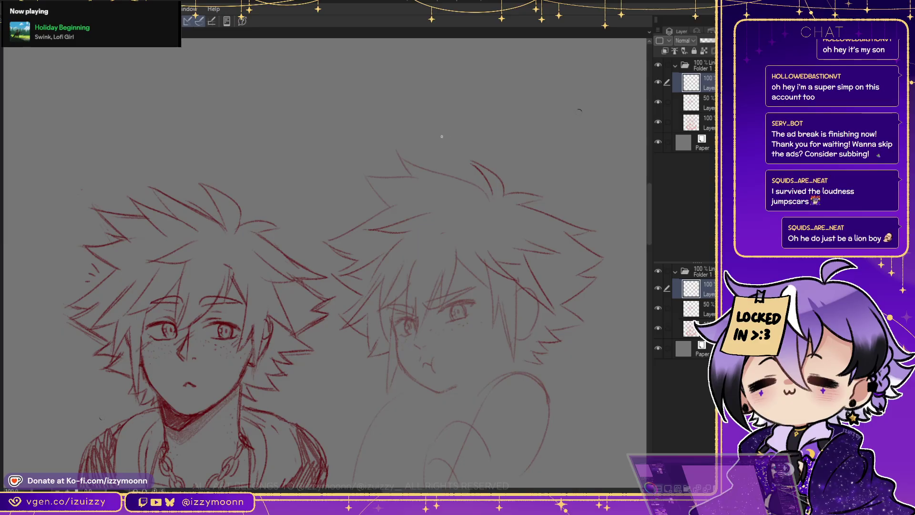
{"action": "key", "text": "ctrl+z"}
{"action": "key", "text": "ctrl+z"}
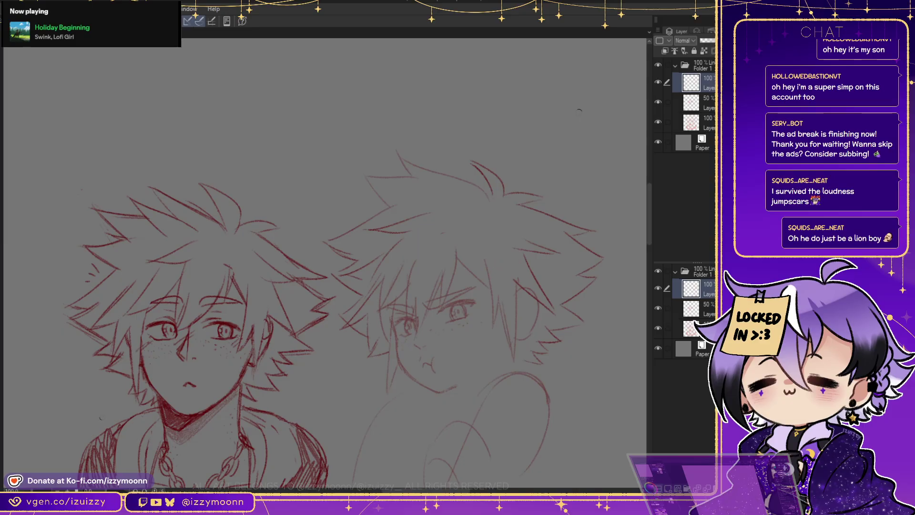
{"action": "scroll", "coordinate": [578, 111], "scroll_direction": "down", "scroll_amount": 3}
{"action": "key", "text": "ctrl+shift+n"}
{"action": "mouse_move", "coordinate": [422, 340]}
{"action": "left_mouse_down"}
{"action": "mouse_move", "coordinate": [506, 286]}
{"action": "mouse_move", "coordinate": [534, 292]}
{"action": "mouse_move", "coordinate": [533, 328]}
{"action": "left_mouse_up"}
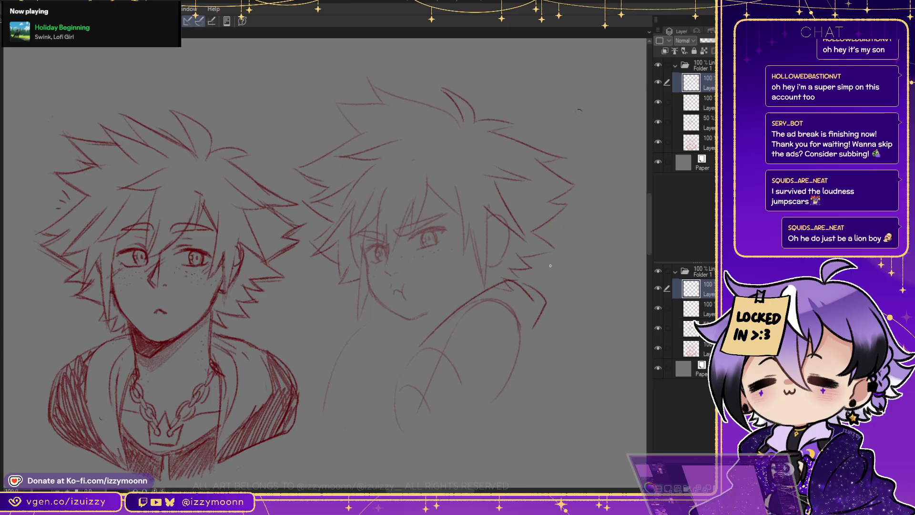
{"action": "key", "text": "ctrl+z"}
{"action": "key", "text": "ctrl+z"}
{"action": "key", "text": "ctrl+z"}
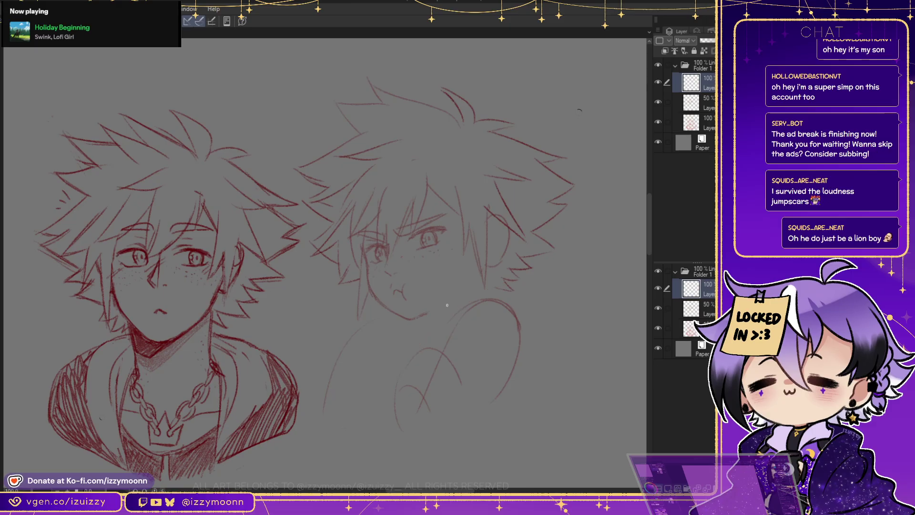
Add a new layer above the refined sketch and draw the short neck line below the second character's chin
{"action": "left_click_drag", "start_coordinate": [425, 312], "coordinate": [444, 322]}
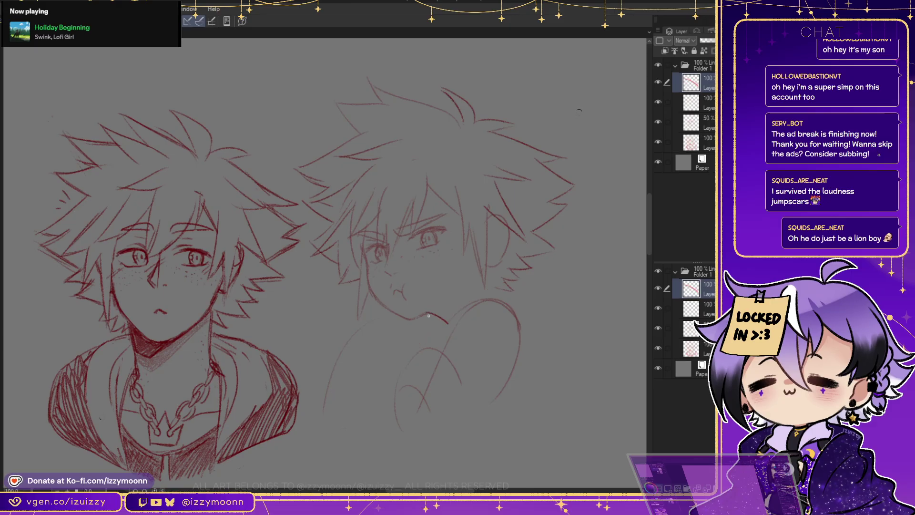
{"action": "key", "text": "ctrl+z"}
{"action": "left_click_drag", "start_coordinate": [426, 313], "coordinate": [442, 328]}
{"action": "key", "text": "ctrl+z"}
{"action": "mouse_move", "coordinate": [425, 368]}
{"action": "left_mouse_down"}
{"action": "mouse_move", "coordinate": [475, 308]}
{"action": "mouse_move", "coordinate": [523, 283]}
{"action": "mouse_move", "coordinate": [560, 310]}
{"action": "left_mouse_up"}
{"action": "key", "text": "ctrl+z"}
{"action": "mouse_move", "coordinate": [420, 363]}
{"action": "left_mouse_down"}
{"action": "mouse_move", "coordinate": [556, 288]}
{"action": "mouse_move", "coordinate": [546, 282]}
{"action": "mouse_move", "coordinate": [574, 329]}
{"action": "left_mouse_up"}
{"action": "left_click_drag", "start_coordinate": [426, 331], "coordinate": [392, 397]}
{"action": "key", "text": "ctrl+z"}
{"action": "key", "text": "ctrl+z"}
{"action": "key", "text": "ctrl+z"}
Draw the hood outline rising behind the second character's neck, with its lower seam and the pointed far corner
{"action": "mouse_move", "coordinate": [429, 369]}
{"action": "left_mouse_down"}
{"action": "mouse_move", "coordinate": [514, 286]}
{"action": "mouse_move", "coordinate": [560, 296]}
{"action": "mouse_move", "coordinate": [569, 327]}
{"action": "left_mouse_up"}
{"action": "mouse_move", "coordinate": [423, 375]}
{"action": "left_mouse_down"}
{"action": "mouse_move", "coordinate": [572, 330]}
{"action": "mouse_move", "coordinate": [512, 346]}
{"action": "mouse_move", "coordinate": [539, 342]}
{"action": "left_mouse_up"}
{"action": "key", "text": "ctrl+z"}
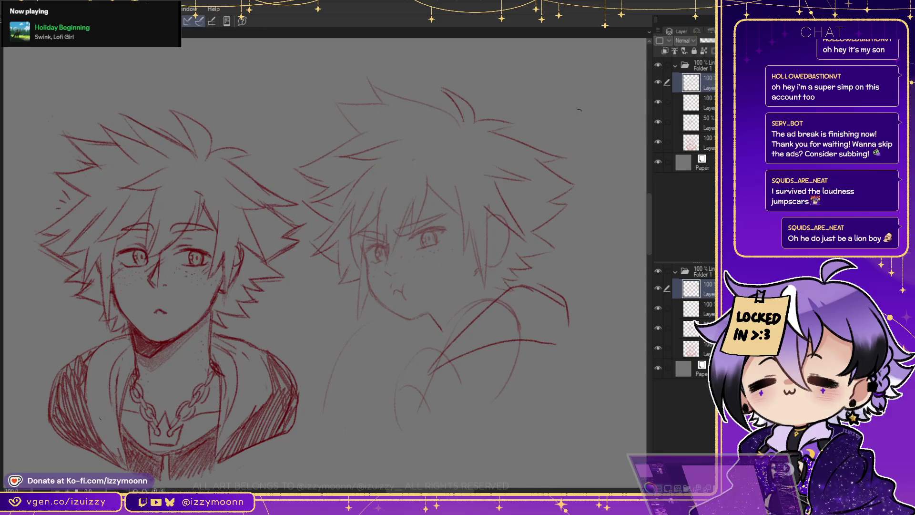
{"action": "left_click_drag", "start_coordinate": [553, 341], "coordinate": [571, 350]}
{"action": "left_click_drag", "start_coordinate": [565, 314], "coordinate": [571, 355]}
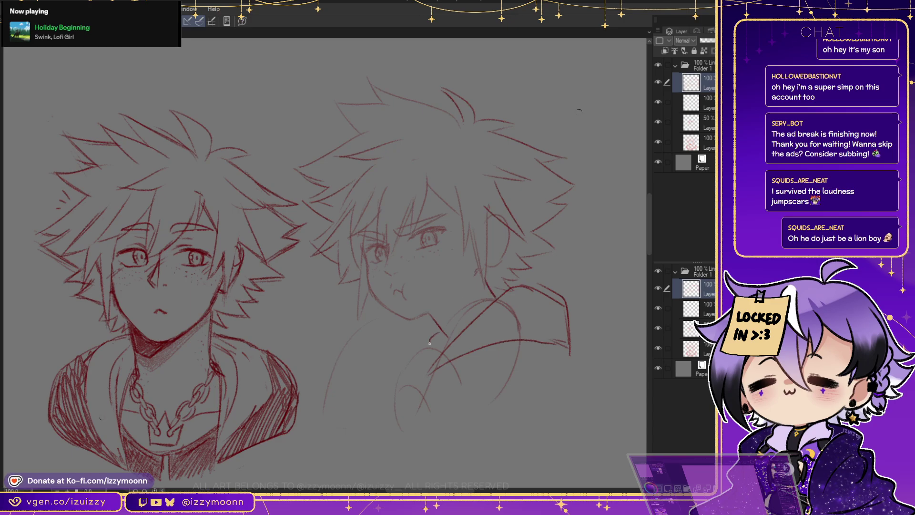
Draw the necklace chain along the hood's inner edge and the far side of the open collar below the chin
{"action": "mouse_move", "coordinate": [440, 341]}
{"action": "left_mouse_down"}
{"action": "mouse_move", "coordinate": [431, 359]}
{"action": "mouse_move", "coordinate": [442, 342]}
{"action": "left_mouse_up"}
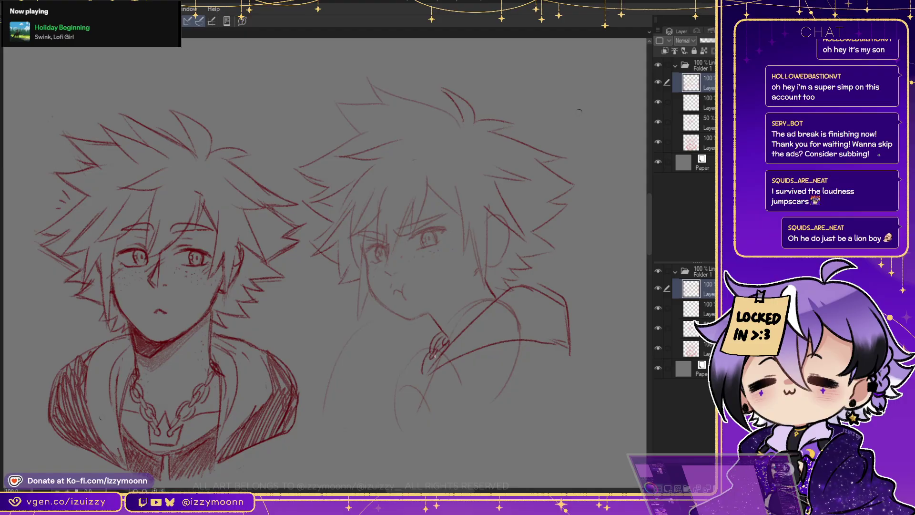
{"action": "left_click_drag", "start_coordinate": [450, 339], "coordinate": [498, 293]}
{"action": "mouse_move", "coordinate": [433, 315]}
{"action": "left_mouse_down"}
{"action": "mouse_move", "coordinate": [403, 388]}
{"action": "mouse_move", "coordinate": [466, 347]}
{"action": "mouse_move", "coordinate": [421, 397]}
{"action": "left_mouse_up"}
Extend the back line down from the hood's corner and add the jacket's front opening lines below the chain
{"action": "mouse_move", "coordinate": [574, 381]}
{"action": "left_mouse_down"}
{"action": "mouse_move", "coordinate": [562, 348]}
{"action": "mouse_move", "coordinate": [595, 377]}
{"action": "left_mouse_up"}
{"action": "key", "text": "ctrl+z"}
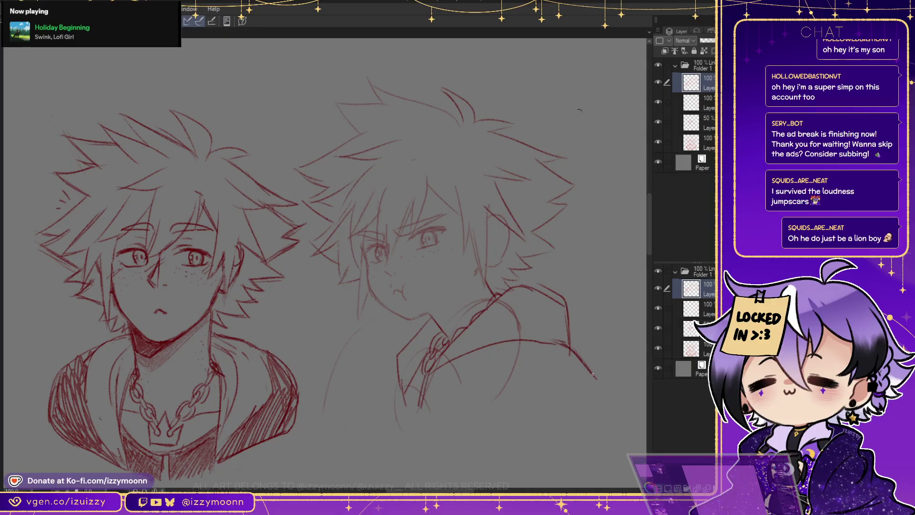
{"action": "mouse_move", "coordinate": [424, 384]}
{"action": "left_mouse_down"}
{"action": "mouse_move", "coordinate": [432, 430]}
{"action": "mouse_move", "coordinate": [417, 403]}
{"action": "mouse_move", "coordinate": [433, 437]}
{"action": "left_mouse_up"}
{"action": "mouse_move", "coordinate": [422, 366]}
{"action": "left_mouse_down"}
{"action": "mouse_move", "coordinate": [418, 427]}
{"action": "mouse_move", "coordinate": [411, 398]}
{"action": "left_mouse_up"}
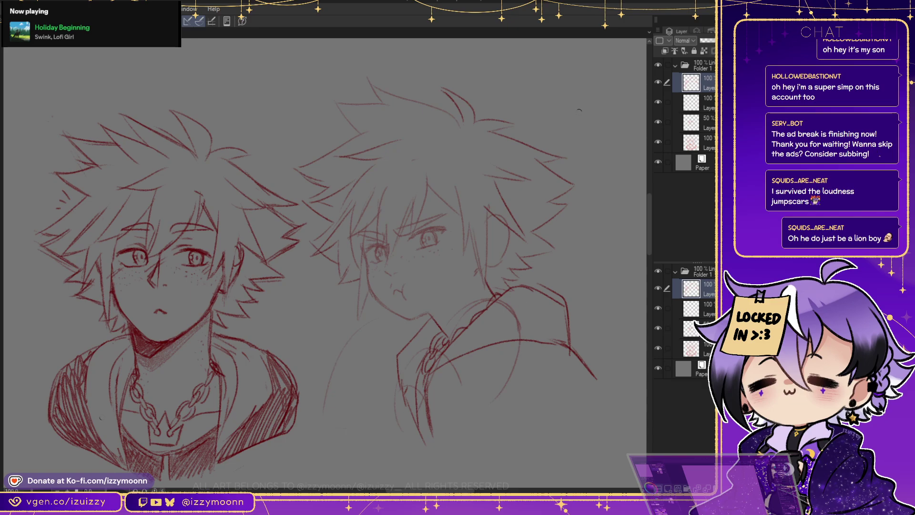
Erase the rough shoulder and arm curves from the 50% opacity rough layer
{"action": "key", "text": "alt+bracketleft"}
{"action": "key", "text": "alt+bracketleft"}
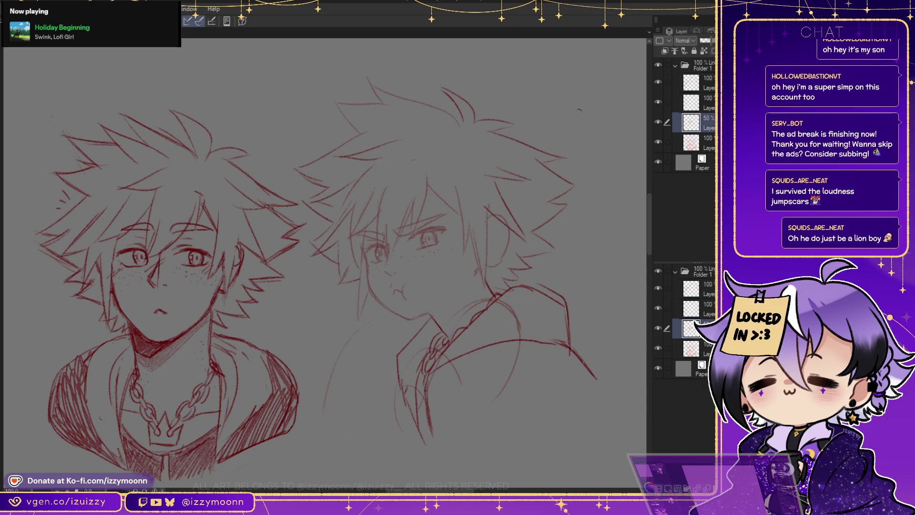
{"action": "left_click_drag", "start_coordinate": [365, 317], "coordinate": [324, 420]}
{"action": "mouse_move", "coordinate": [458, 305]}
{"action": "left_mouse_down"}
{"action": "mouse_move", "coordinate": [391, 429]}
{"action": "mouse_move", "coordinate": [529, 329]}
{"action": "mouse_move", "coordinate": [470, 300]}
{"action": "left_mouse_up"}
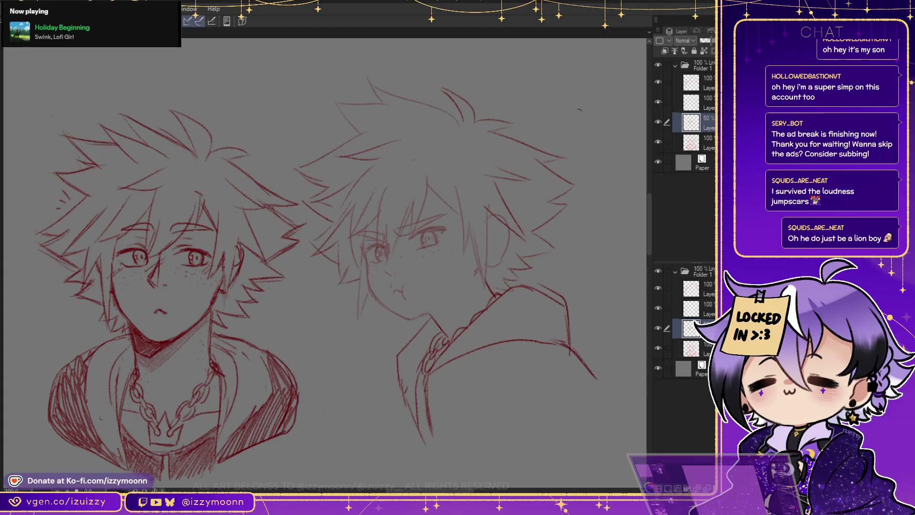
Restore the second character's sketch to full opacity and merge its three layers into one
{"action": "key", "text": "ctrl+z"}
{"action": "key", "text": "ctrl+z"}
{"action": "key", "text": "ctrl+z"}
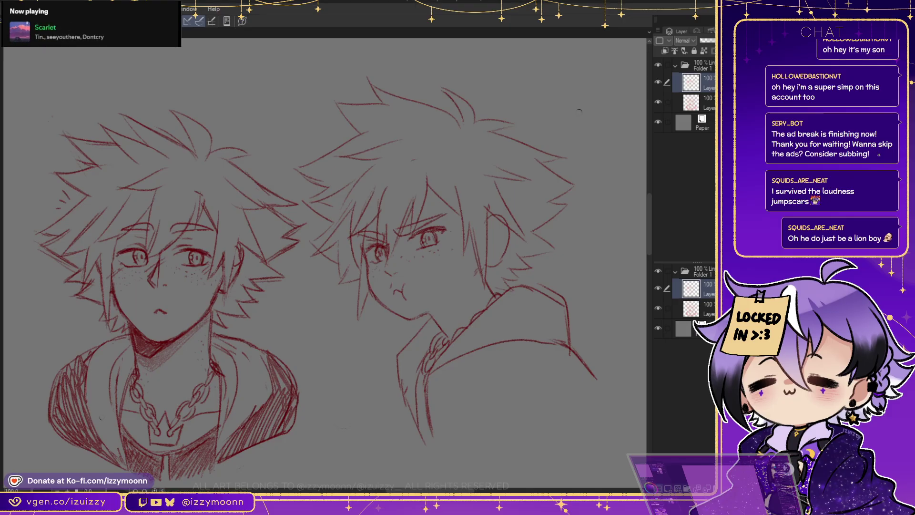
Thicken the hood's upper edge and lower seam with extra lines, and darken the narrow front opening beneath the chain
{"action": "mouse_move", "coordinate": [515, 286]}
{"action": "left_mouse_down"}
{"action": "mouse_move", "coordinate": [560, 285]}
{"action": "mouse_move", "coordinate": [573, 326]}
{"action": "left_mouse_up"}
{"action": "left_click_drag", "start_coordinate": [526, 284], "coordinate": [560, 288]}
{"action": "left_click_drag", "start_coordinate": [513, 338], "coordinate": [562, 341]}
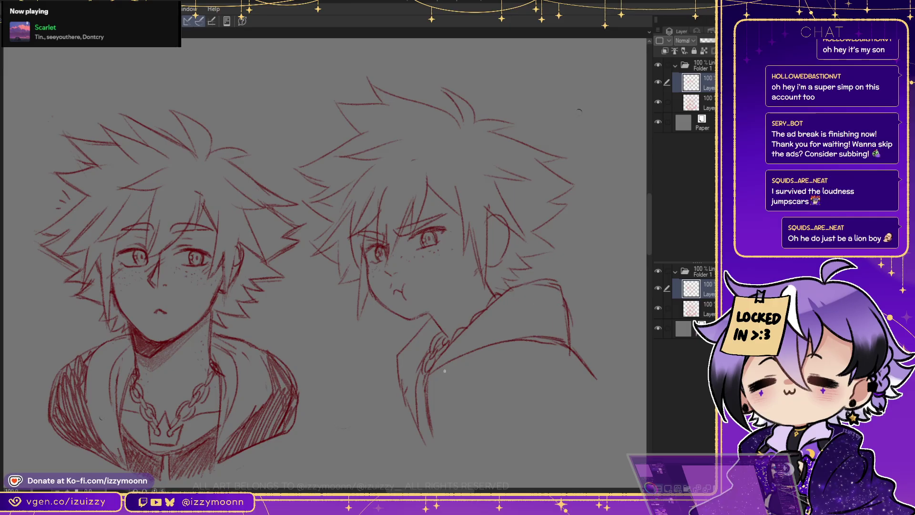
{"action": "mouse_move", "coordinate": [418, 391]}
{"action": "left_mouse_down"}
{"action": "mouse_move", "coordinate": [421, 401]}
{"action": "mouse_move", "coordinate": [425, 383]}
{"action": "left_mouse_up"}
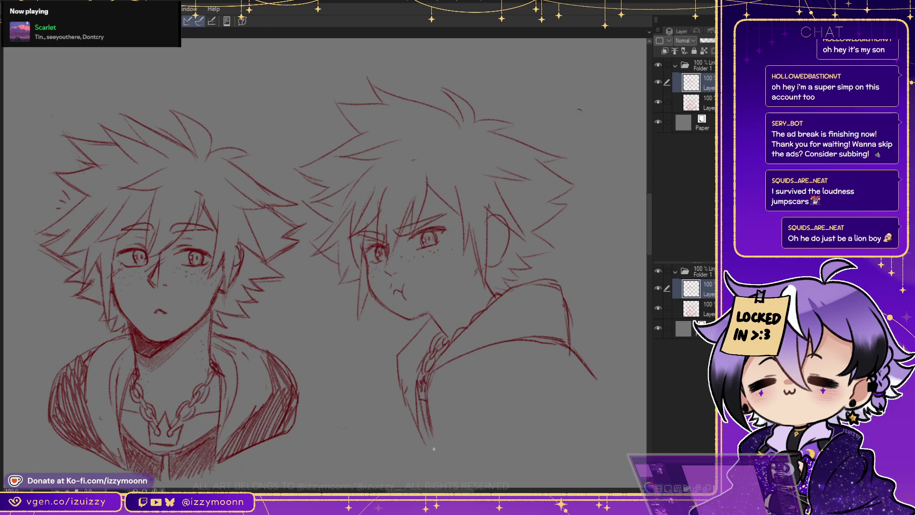
{"action": "left_click_drag", "start_coordinate": [419, 411], "coordinate": [426, 440]}
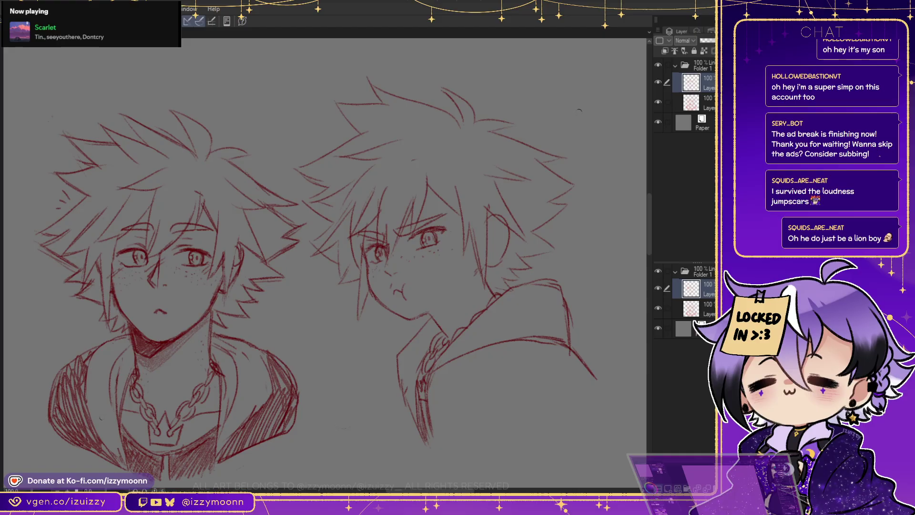
Draw the curved sleeve seam and the jacket's chest edge, then hatch the shirt area between the front lines
{"action": "left_click_drag", "start_coordinate": [518, 350], "coordinate": [486, 419]}
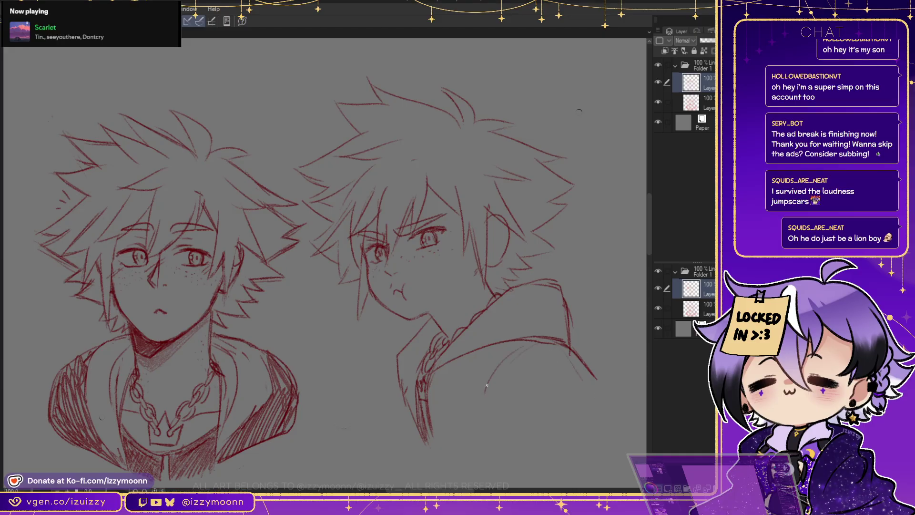
{"action": "left_click_drag", "start_coordinate": [434, 374], "coordinate": [486, 457]}
{"action": "left_click_drag", "start_coordinate": [429, 388], "coordinate": [446, 455]}
{"action": "left_click_drag", "start_coordinate": [431, 417], "coordinate": [469, 464]}
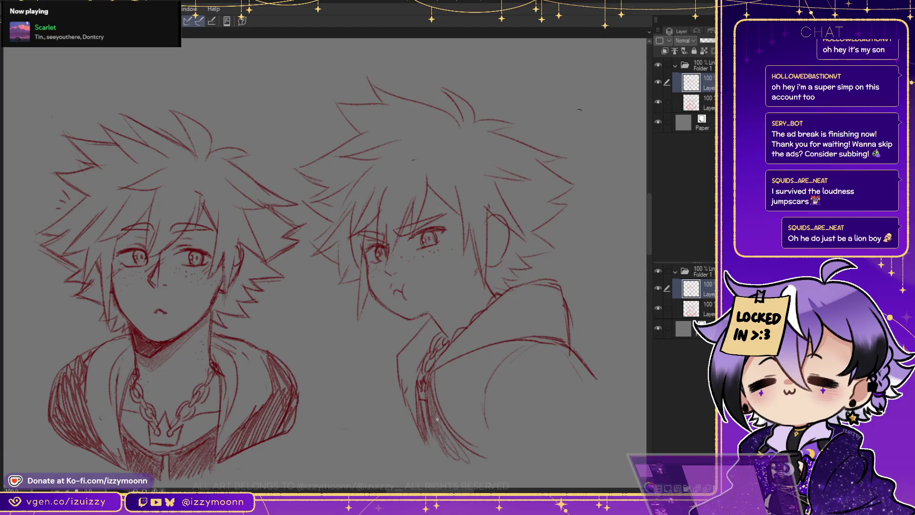
{"action": "left_click_drag", "start_coordinate": [426, 371], "coordinate": [438, 452]}
{"action": "left_click_drag", "start_coordinate": [425, 387], "coordinate": [441, 457]}
{"action": "mouse_move", "coordinate": [428, 403]}
{"action": "left_mouse_down"}
{"action": "mouse_move", "coordinate": [437, 436]}
{"action": "mouse_move", "coordinate": [477, 462]}
{"action": "left_mouse_up"}
{"action": "left_click_drag", "start_coordinate": [435, 439], "coordinate": [448, 462]}
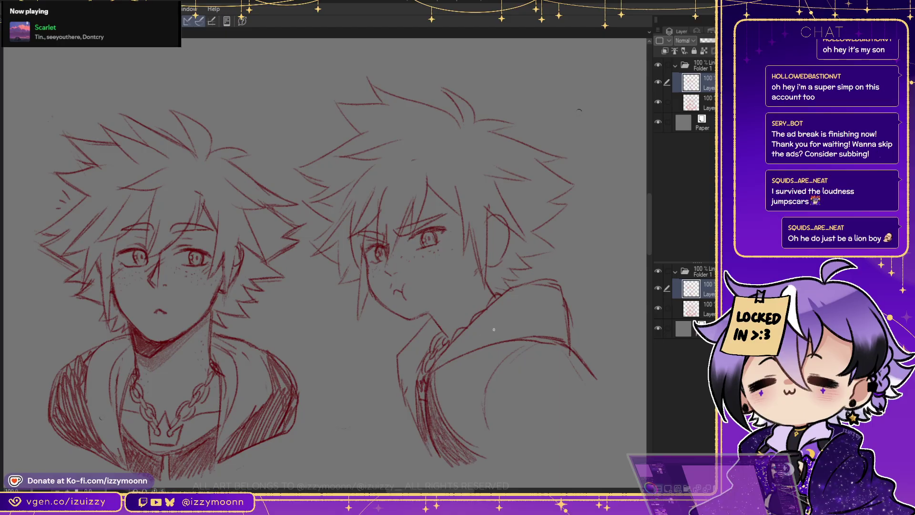
Continue the back line downward and sketch the lower sleeve curve and fold lines of the near arm
{"action": "left_click_drag", "start_coordinate": [568, 349], "coordinate": [620, 415]}
{"action": "mouse_move", "coordinate": [531, 462]}
{"action": "left_mouse_down"}
{"action": "mouse_move", "coordinate": [578, 423]}
{"action": "mouse_move", "coordinate": [539, 450]}
{"action": "mouse_move", "coordinate": [580, 405]}
{"action": "left_mouse_up"}
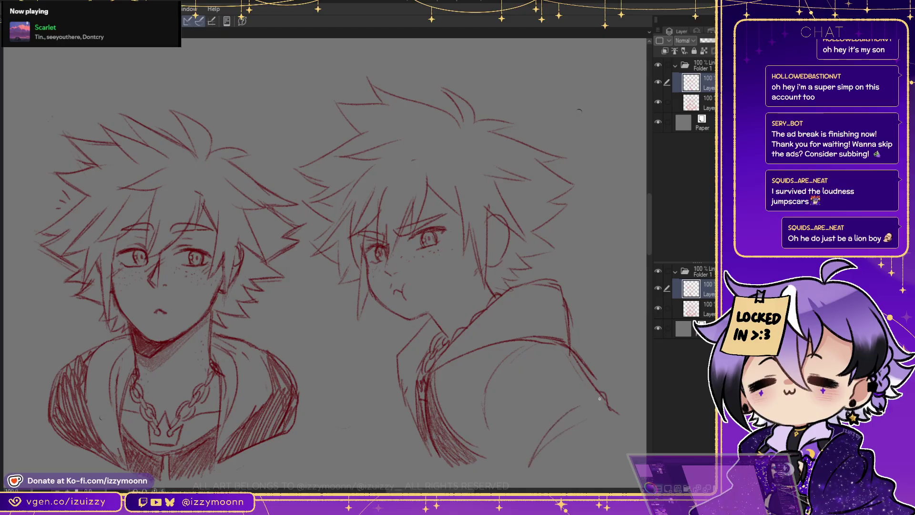
{"action": "left_click_drag", "start_coordinate": [492, 436], "coordinate": [516, 472]}
Fill the second character's hood with dense diagonal hatching from the collar edge to the far corner
{"action": "left_click_drag", "start_coordinate": [444, 363], "coordinate": [499, 303]}
{"action": "mouse_move", "coordinate": [438, 363]}
{"action": "left_mouse_down"}
{"action": "mouse_move", "coordinate": [486, 313]}
{"action": "mouse_move", "coordinate": [529, 298]}
{"action": "left_mouse_up"}
{"action": "left_click_drag", "start_coordinate": [451, 365], "coordinate": [547, 305]}
{"action": "left_click_drag", "start_coordinate": [479, 344], "coordinate": [543, 308]}
{"action": "left_click_drag", "start_coordinate": [461, 332], "coordinate": [533, 276]}
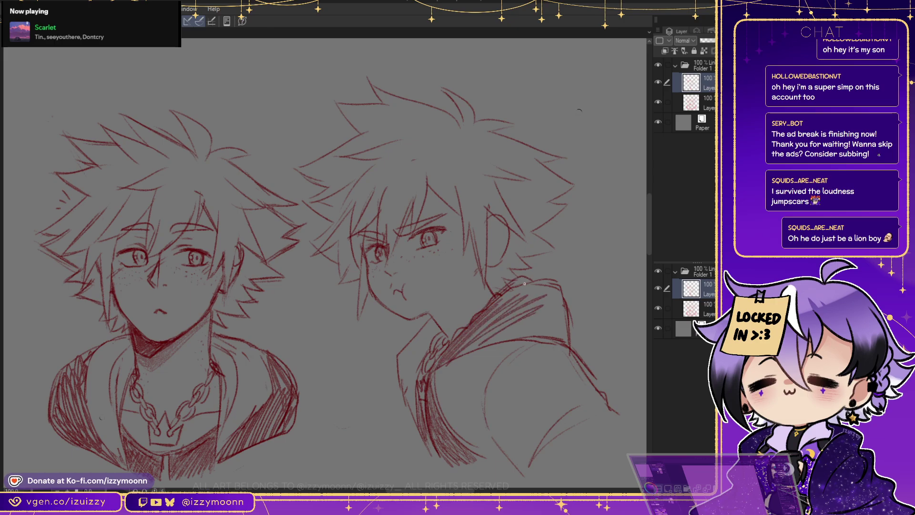
{"action": "left_click_drag", "start_coordinate": [491, 313], "coordinate": [538, 284]}
{"action": "left_click_drag", "start_coordinate": [460, 342], "coordinate": [549, 289]}
{"action": "mouse_move", "coordinate": [459, 353]}
{"action": "left_mouse_down"}
{"action": "mouse_move", "coordinate": [544, 299]}
{"action": "mouse_move", "coordinate": [543, 310]}
{"action": "left_mouse_up"}
{"action": "mouse_move", "coordinate": [482, 343]}
{"action": "left_mouse_down"}
{"action": "mouse_move", "coordinate": [528, 328]}
{"action": "mouse_move", "coordinate": [505, 326]}
{"action": "mouse_move", "coordinate": [543, 289]}
{"action": "mouse_move", "coordinate": [530, 281]}
{"action": "mouse_move", "coordinate": [563, 282]}
{"action": "mouse_move", "coordinate": [555, 285]}
{"action": "mouse_move", "coordinate": [568, 322]}
{"action": "left_mouse_up"}
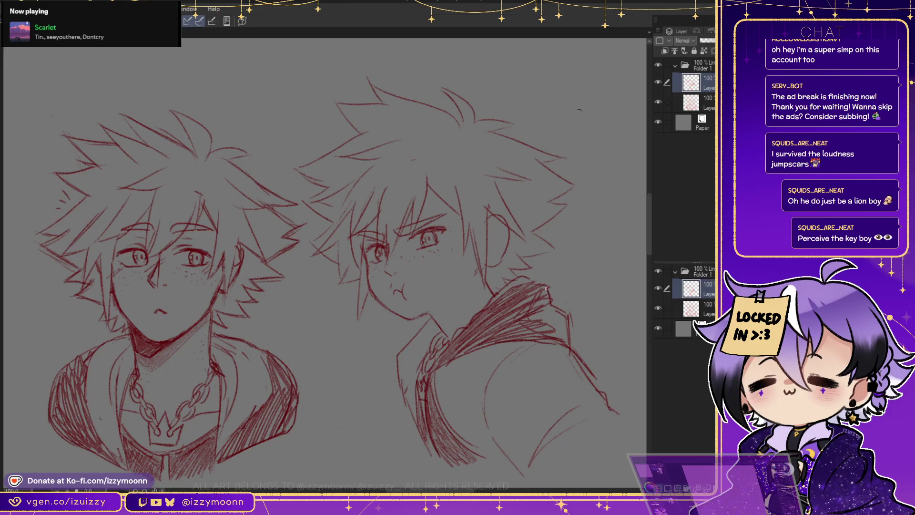
{"action": "mouse_move", "coordinate": [547, 290]}
{"action": "left_mouse_down"}
{"action": "mouse_move", "coordinate": [539, 334]}
{"action": "mouse_move", "coordinate": [562, 338]}
{"action": "left_mouse_up"}
{"action": "mouse_move", "coordinate": [565, 305]}
{"action": "left_mouse_down"}
{"action": "mouse_move", "coordinate": [534, 336]}
{"action": "mouse_move", "coordinate": [540, 317]}
{"action": "mouse_move", "coordinate": [489, 334]}
{"action": "mouse_move", "coordinate": [499, 332]}
{"action": "left_mouse_up"}
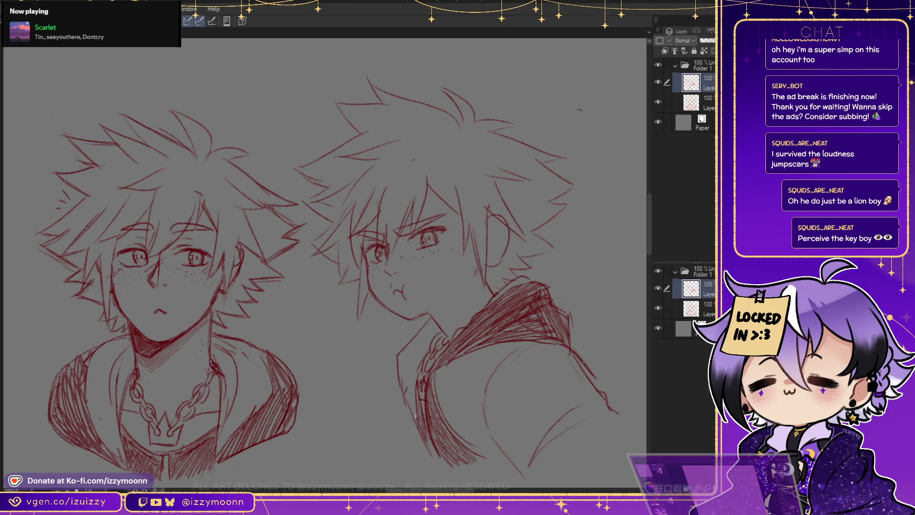
Hatch the far jacket front beside the chain and sketch the inner details of the second character's ear
{"action": "mouse_move", "coordinate": [397, 371]}
{"action": "left_mouse_down"}
{"action": "mouse_move", "coordinate": [418, 429]}
{"action": "mouse_move", "coordinate": [398, 381]}
{"action": "left_mouse_up"}
{"action": "mouse_move", "coordinate": [399, 402]}
{"action": "left_mouse_down"}
{"action": "mouse_move", "coordinate": [397, 379]}
{"action": "mouse_move", "coordinate": [404, 414]}
{"action": "mouse_move", "coordinate": [403, 395]}
{"action": "left_mouse_up"}
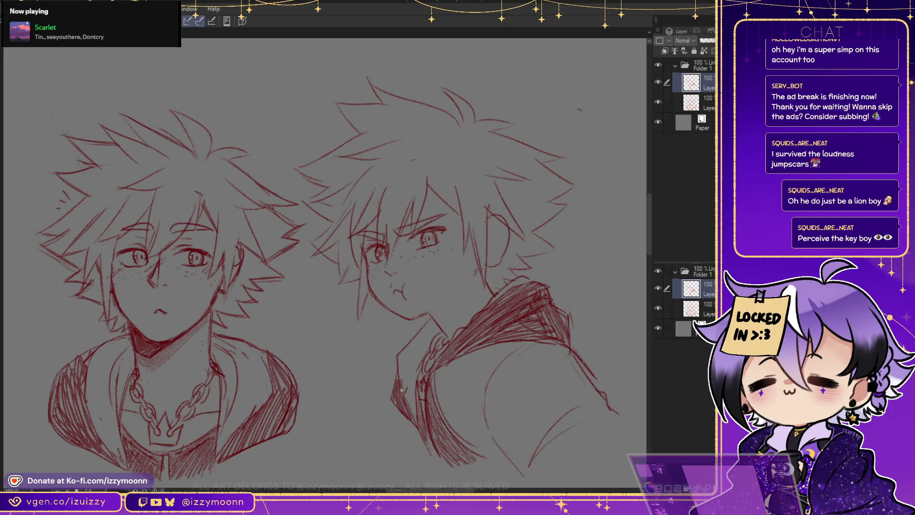
{"action": "mouse_move", "coordinate": [488, 256]}
{"action": "left_mouse_down"}
{"action": "mouse_move", "coordinate": [503, 246]}
{"action": "mouse_move", "coordinate": [487, 248]}
{"action": "mouse_move", "coordinate": [496, 249]}
{"action": "left_mouse_up"}
{"action": "left_click_drag", "start_coordinate": [460, 182], "coordinate": [517, 182]}
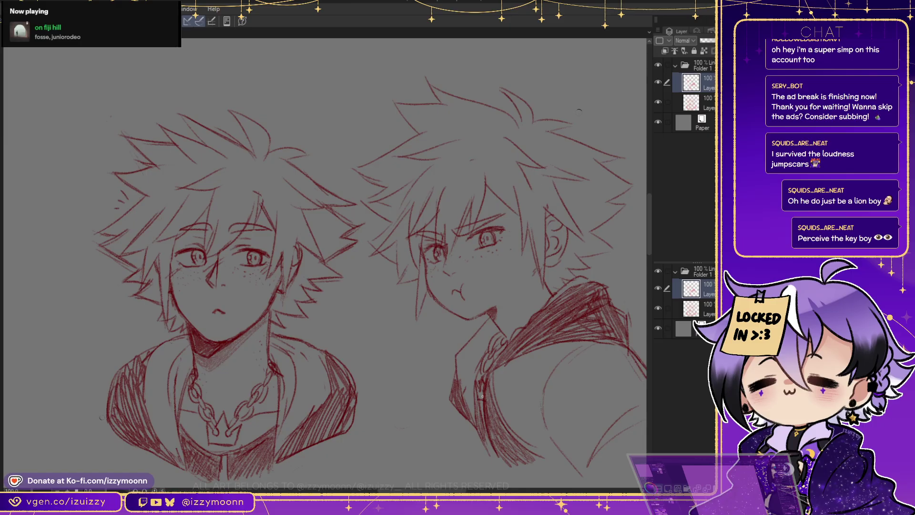
Switch to the first bust's layer and hatch the shirt area beneath its crown pendant
{"action": "scroll", "coordinate": [499, 417], "scroll_direction": "left", "scroll_amount": 3}
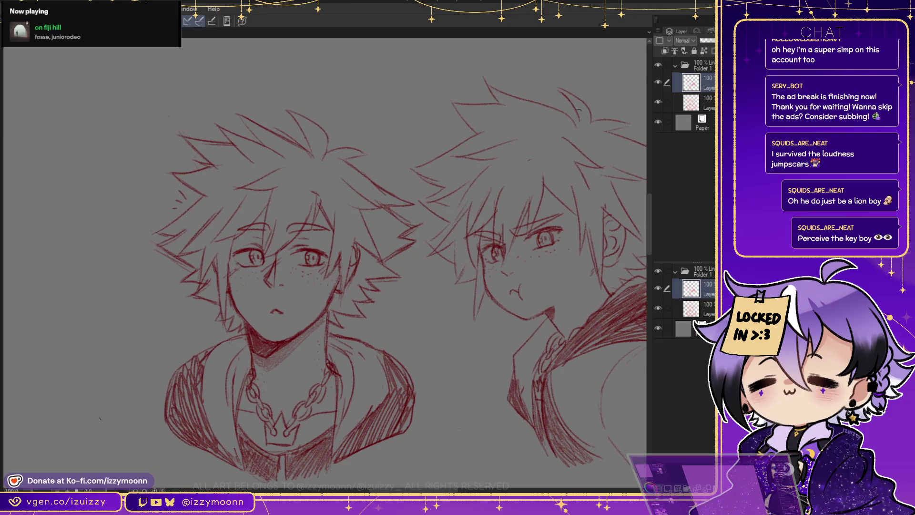
{"action": "key", "text": "alt+bracketleft"}
{"action": "mouse_move", "coordinate": [322, 410]}
{"action": "left_mouse_down"}
{"action": "mouse_move", "coordinate": [324, 471]}
{"action": "mouse_move", "coordinate": [320, 433]}
{"action": "mouse_move", "coordinate": [303, 474]}
{"action": "mouse_move", "coordinate": [305, 445]}
{"action": "mouse_move", "coordinate": [285, 481]}
{"action": "mouse_move", "coordinate": [277, 457]}
{"action": "mouse_move", "coordinate": [276, 472]}
{"action": "mouse_move", "coordinate": [244, 427]}
{"action": "mouse_move", "coordinate": [297, 452]}
{"action": "mouse_move", "coordinate": [251, 444]}
{"action": "mouse_move", "coordinate": [337, 428]}
{"action": "mouse_move", "coordinate": [298, 448]}
{"action": "mouse_move", "coordinate": [330, 439]}
{"action": "mouse_move", "coordinate": [250, 474]}
{"action": "mouse_move", "coordinate": [257, 467]}
{"action": "mouse_move", "coordinate": [245, 448]}
{"action": "mouse_move", "coordinate": [270, 472]}
{"action": "mouse_move", "coordinate": [289, 473]}
{"action": "mouse_move", "coordinate": [263, 455]}
{"action": "mouse_move", "coordinate": [318, 471]}
{"action": "mouse_move", "coordinate": [282, 453]}
{"action": "mouse_move", "coordinate": [331, 445]}
{"action": "mouse_move", "coordinate": [303, 463]}
{"action": "mouse_move", "coordinate": [326, 467]}
{"action": "mouse_move", "coordinate": [299, 476]}
{"action": "left_mouse_up"}
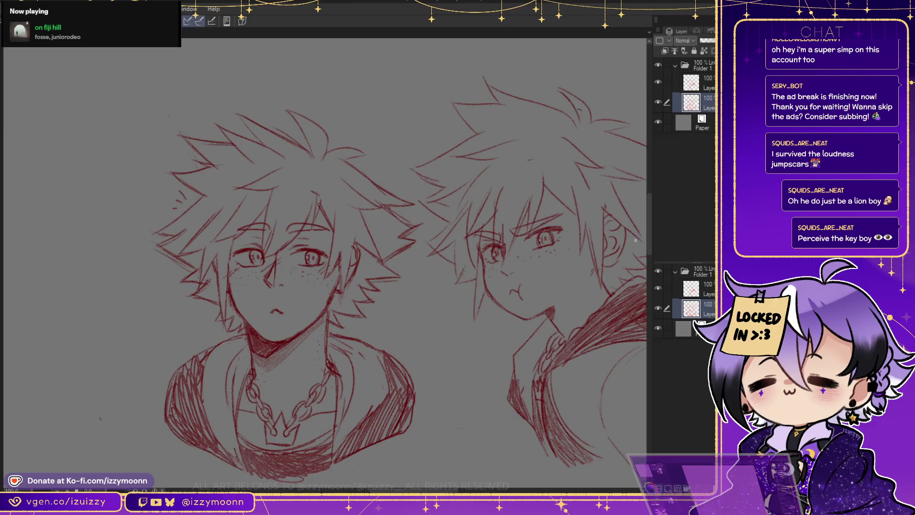
Return to the second character's layer and draw a small puff of breath in front of the mouth
{"action": "scroll", "coordinate": [579, 110], "scroll_direction": "right", "scroll_amount": 3}
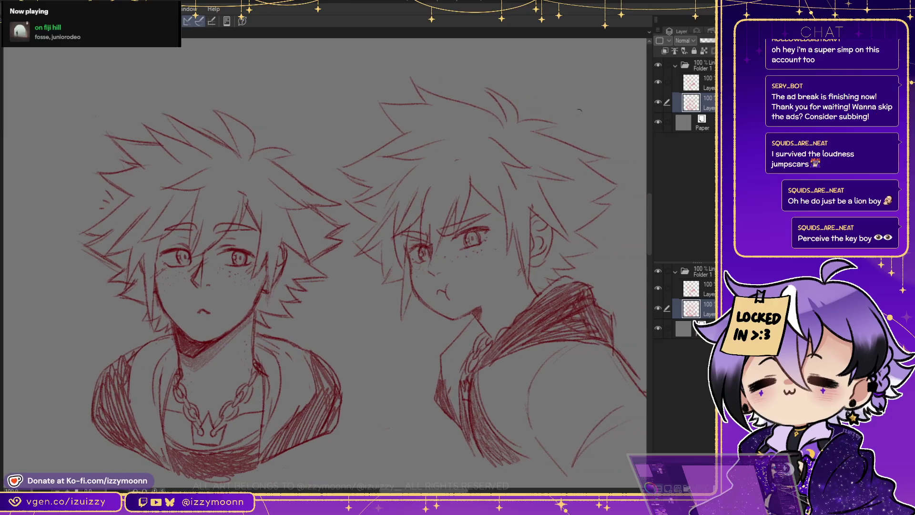
{"action": "key", "text": "alt+]"}
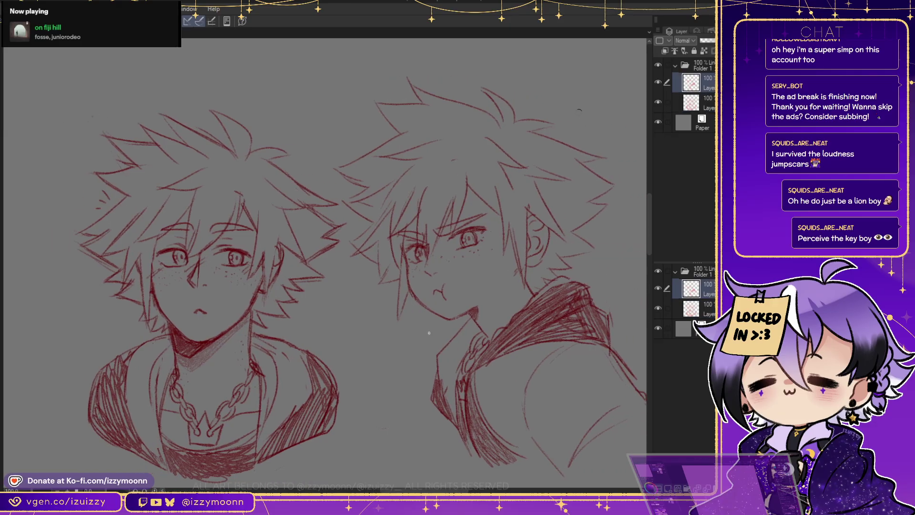
{"action": "mouse_move", "coordinate": [369, 300]}
{"action": "left_mouse_down"}
{"action": "mouse_move", "coordinate": [356, 301]}
{"action": "mouse_move", "coordinate": [371, 315]}
{"action": "left_mouse_up"}
Lasso the second character's pouting mouth, adjust it with a transform, and deselect it
{"action": "left_click_drag", "start_coordinate": [450, 278], "coordinate": [444, 277]}
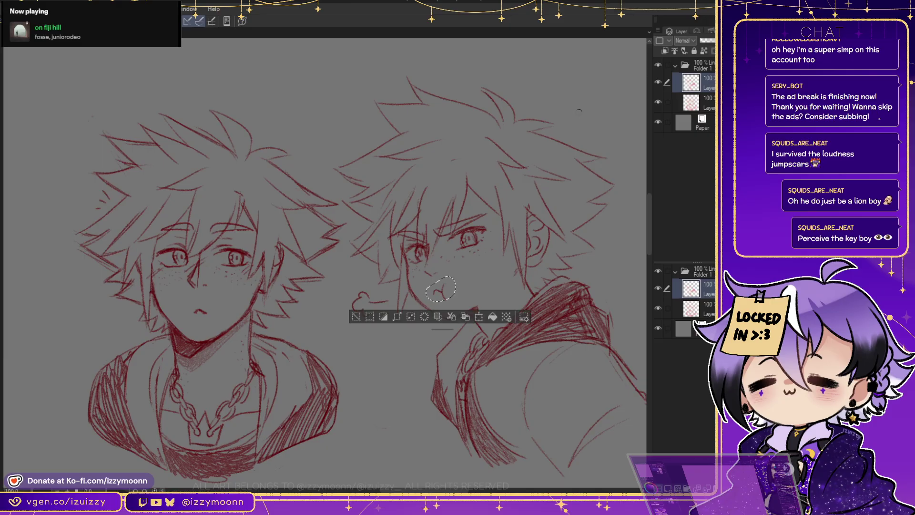
{"action": "key", "text": "ctrl+t"}
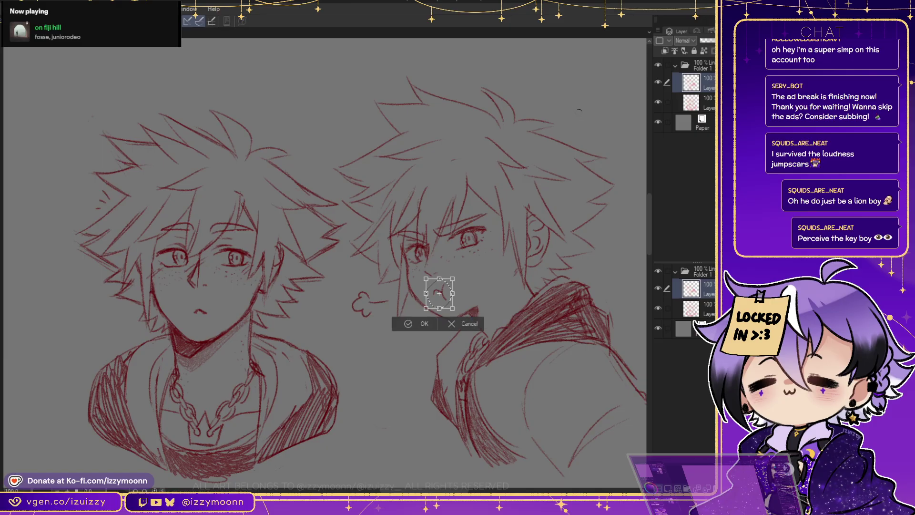
{"action": "left_click", "coordinate": [420, 323]}
{"action": "key", "text": "ctrl+d"}
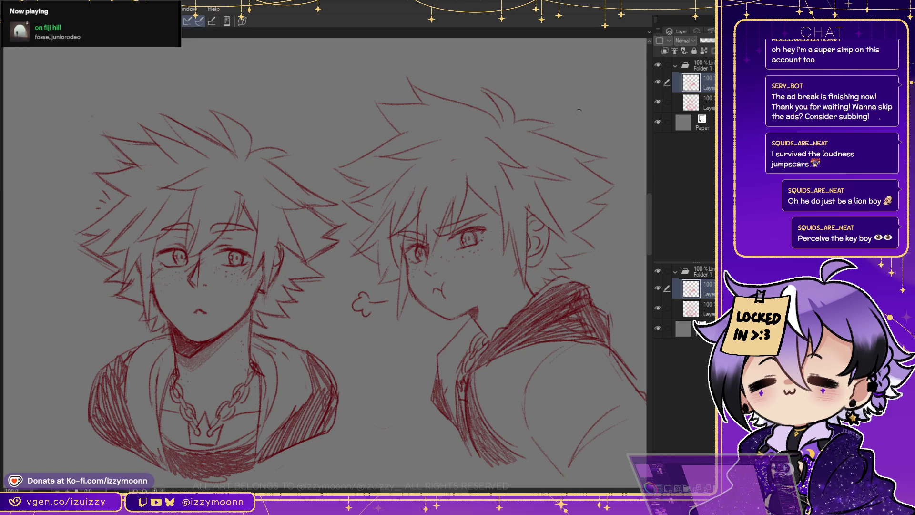
Lasso the second character's outer hair along the top and back of the head, shrink it slightly with a transform, and deselect it
{"action": "scroll", "coordinate": [579, 112], "scroll_direction": "left", "scroll_amount": 6}
{"action": "scroll", "coordinate": [578, 112], "scroll_direction": "down", "scroll_amount": 1}
{"action": "scroll", "coordinate": [579, 112], "scroll_direction": "up", "scroll_amount": 1}
{"action": "scroll", "coordinate": [579, 112], "scroll_direction": "right", "scroll_amount": 7}
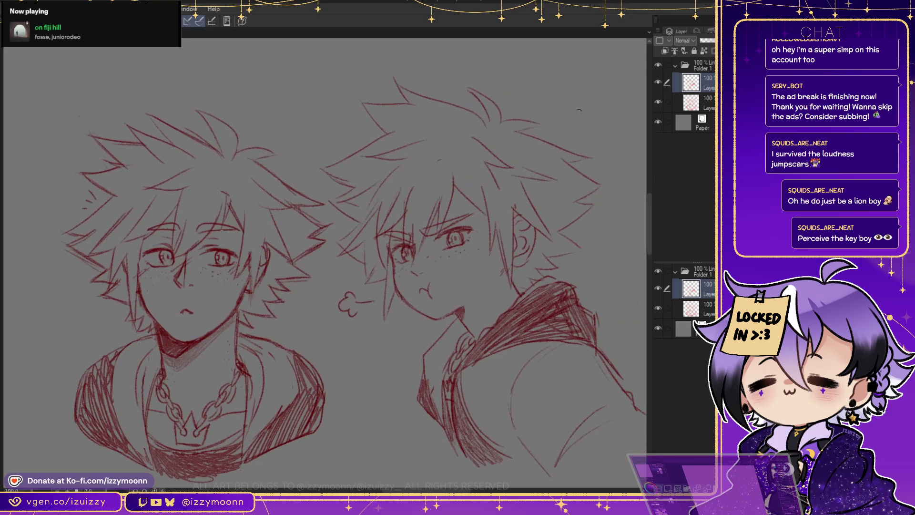
{"action": "mouse_move", "coordinate": [522, 287]}
{"action": "left_mouse_down"}
{"action": "mouse_move", "coordinate": [602, 246]}
{"action": "mouse_move", "coordinate": [614, 172]}
{"action": "mouse_move", "coordinate": [557, 83]}
{"action": "mouse_move", "coordinate": [461, 58]}
{"action": "mouse_move", "coordinate": [375, 76]}
{"action": "mouse_move", "coordinate": [314, 175]}
{"action": "left_mouse_up"}
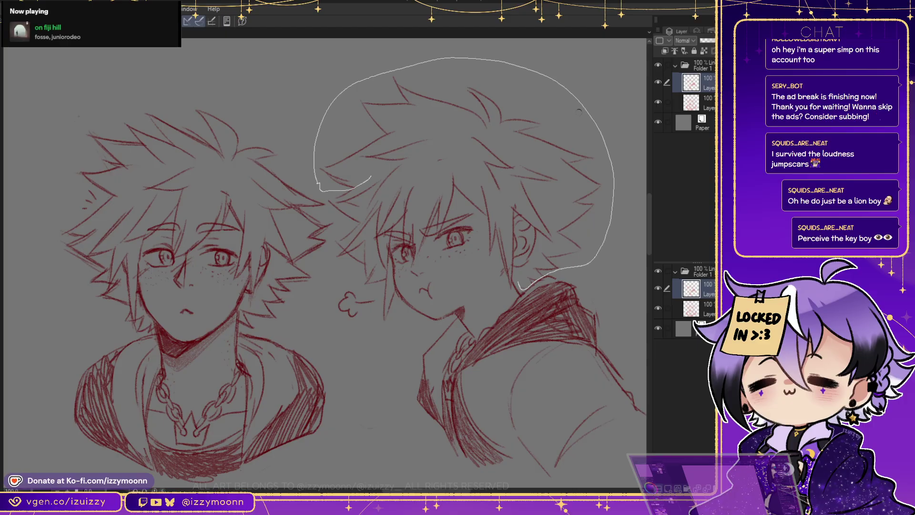
{"action": "mouse_move", "coordinate": [403, 141]}
{"action": "left_mouse_down"}
{"action": "mouse_move", "coordinate": [479, 127]}
{"action": "mouse_move", "coordinate": [541, 155]}
{"action": "mouse_move", "coordinate": [556, 170]}
{"action": "mouse_move", "coordinate": [564, 199]}
{"action": "mouse_move", "coordinate": [555, 246]}
{"action": "mouse_move", "coordinate": [527, 269]}
{"action": "left_mouse_up"}
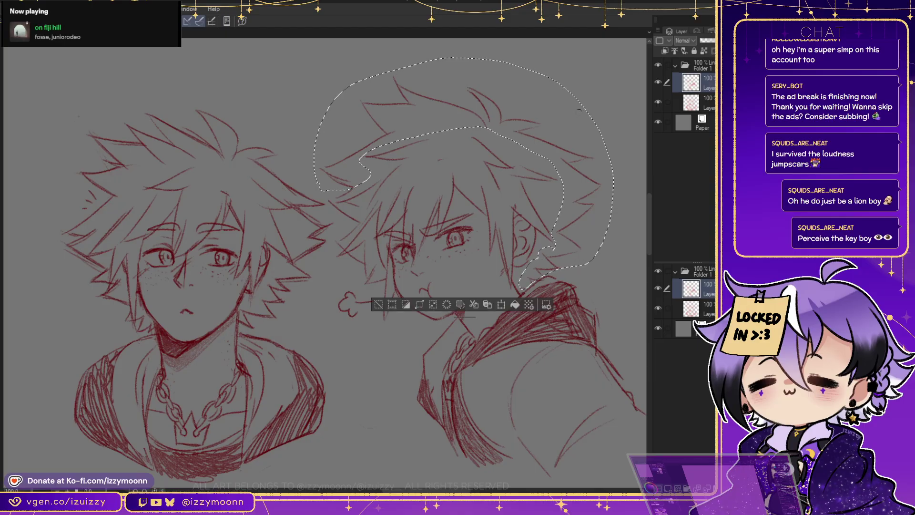
{"action": "key", "text": "ctrl+t"}
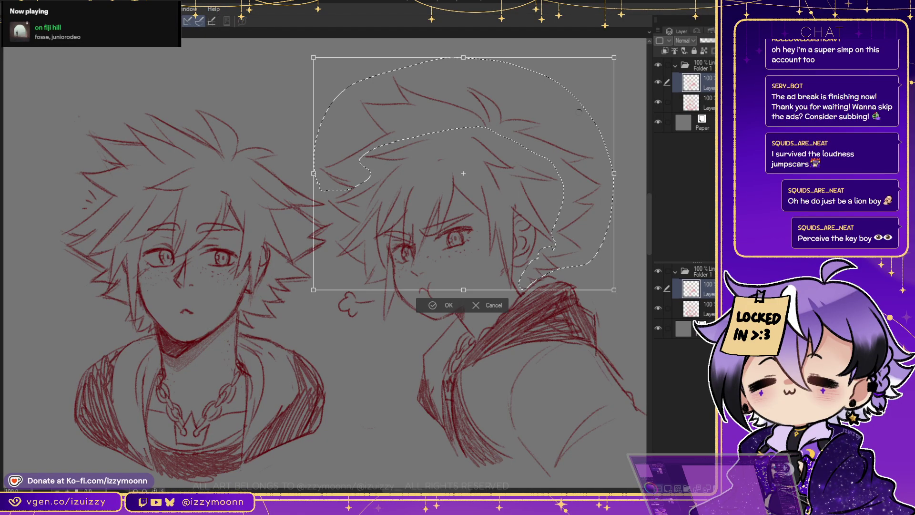
{"action": "left_click_drag", "start_coordinate": [463, 57], "coordinate": [467, 69]}
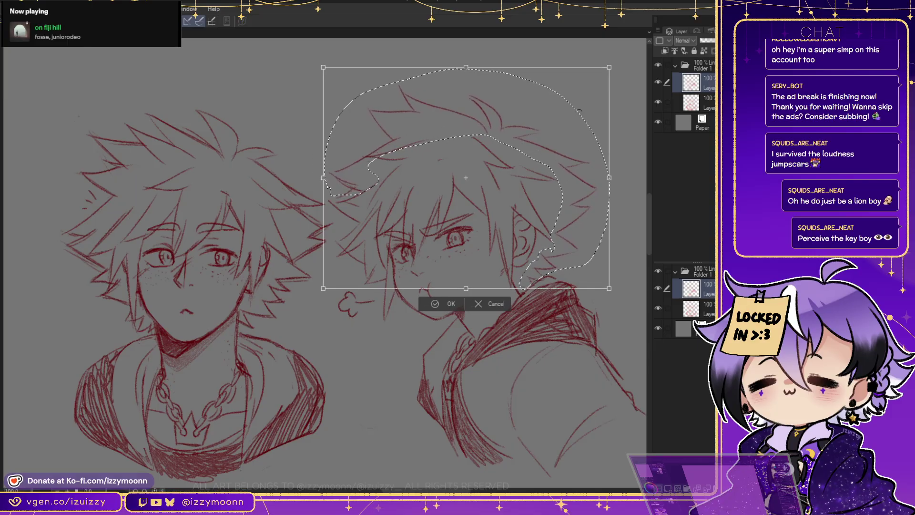
{"action": "key", "text": "Return"}
{"action": "key", "text": "ctrl+d"}
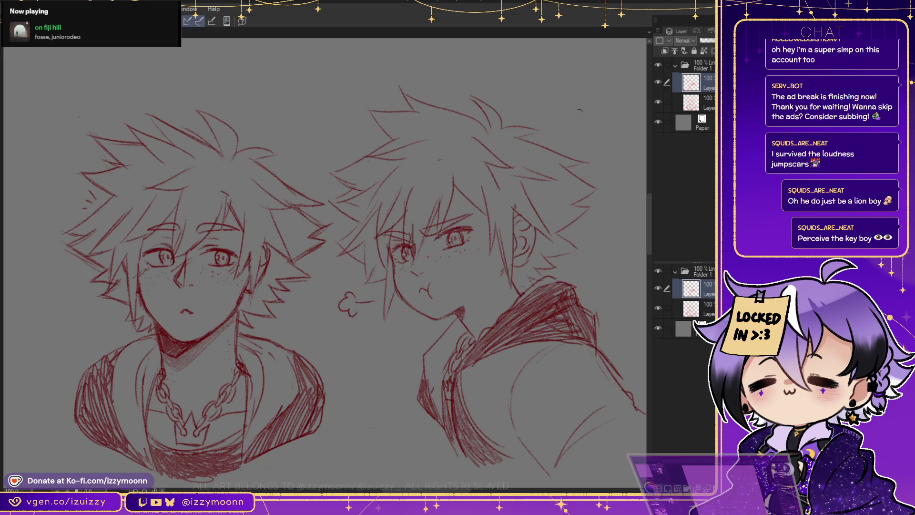
Lasso the second character's back hair spikes, tuck them inward with a transform, deselect them and touch up the spikes near the nape
{"action": "mouse_move", "coordinate": [515, 139]}
{"action": "left_mouse_down"}
{"action": "mouse_move", "coordinate": [564, 177]}
{"action": "mouse_move", "coordinate": [553, 231]}
{"action": "left_mouse_up"}
{"action": "mouse_move", "coordinate": [568, 268]}
{"action": "left_mouse_down"}
{"action": "mouse_move", "coordinate": [607, 247]}
{"action": "mouse_move", "coordinate": [610, 201]}
{"action": "mouse_move", "coordinate": [589, 145]}
{"action": "left_mouse_up"}
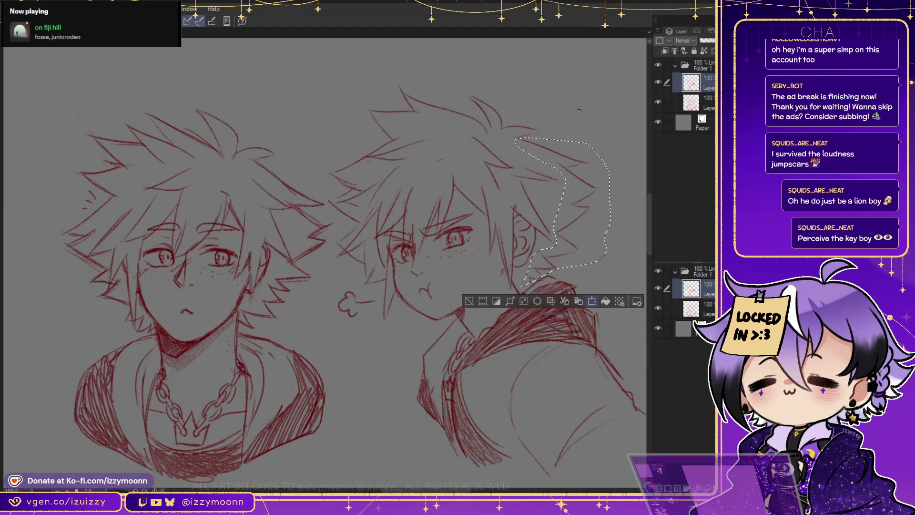
{"action": "left_click", "coordinate": [591, 301]}
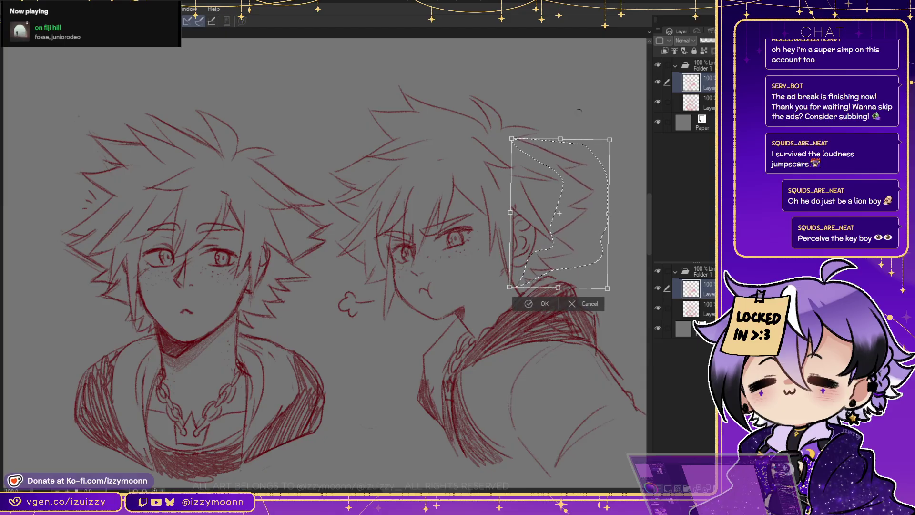
{"action": "left_click", "coordinate": [529, 304]}
{"action": "key", "text": "ctrl+d"}
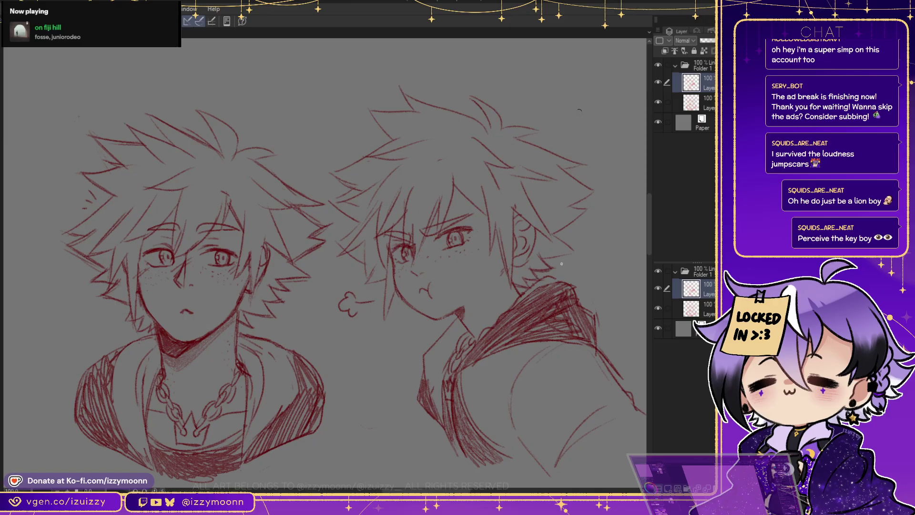
{"action": "left_click_drag", "start_coordinate": [544, 256], "coordinate": [564, 252]}
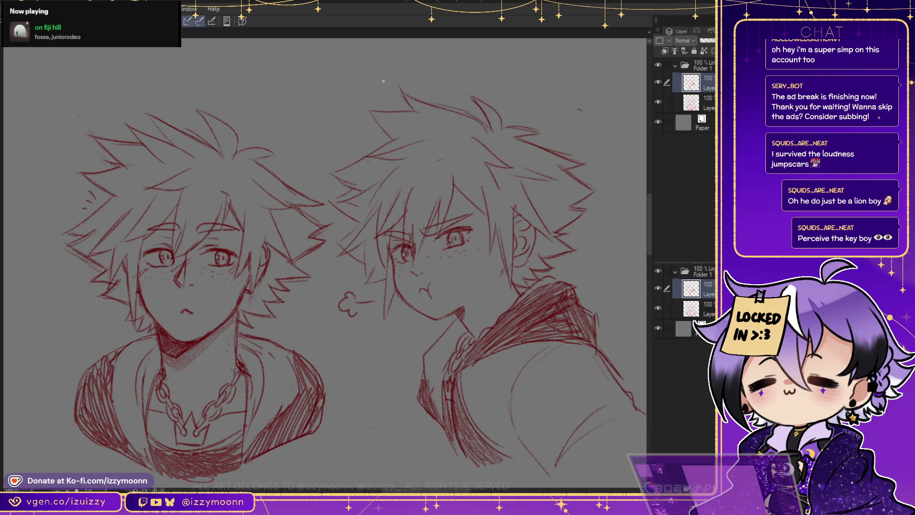
Switch to the first bust's layer, erase the bang strand between the eyes and redraw it
{"action": "left_click_drag", "start_coordinate": [578, 113], "coordinate": [662, 114]}
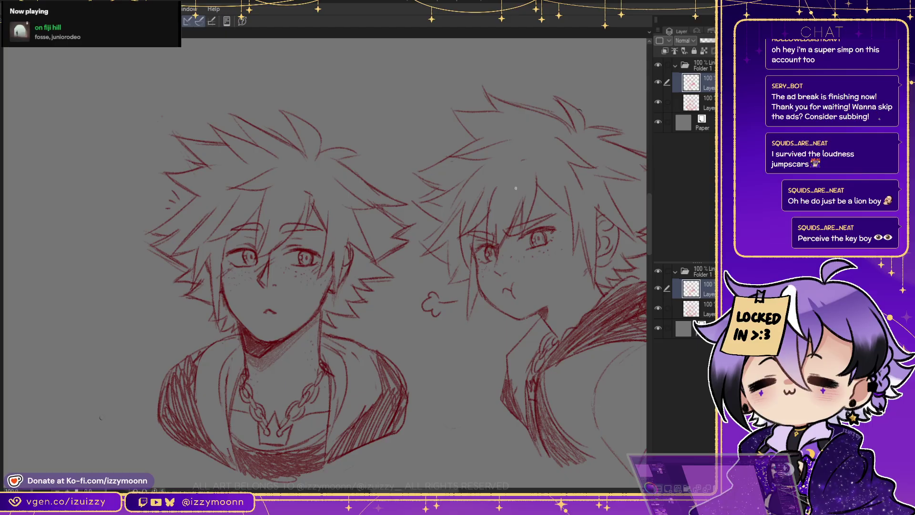
{"action": "key", "text": "alt+["}
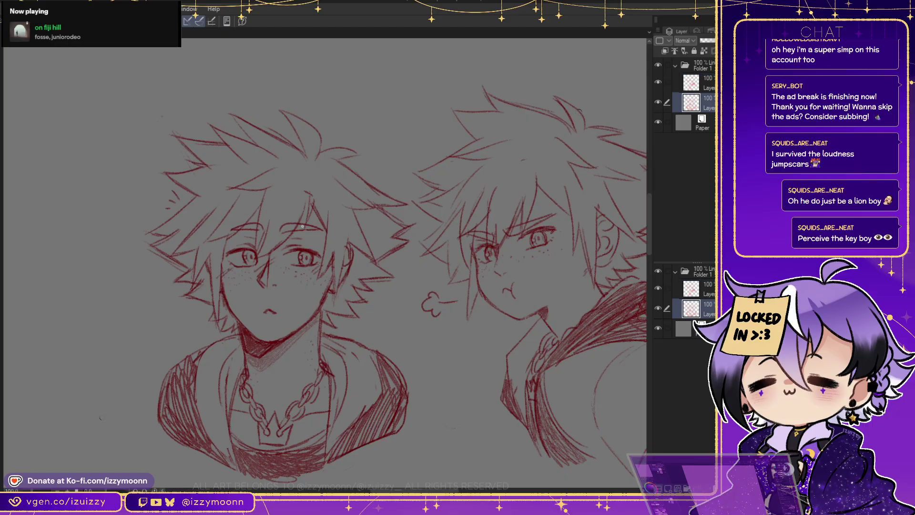
{"action": "left_click_drag", "start_coordinate": [309, 215], "coordinate": [299, 245]}
{"action": "key", "text": "p"}
{"action": "left_click_drag", "start_coordinate": [313, 197], "coordinate": [299, 245]}
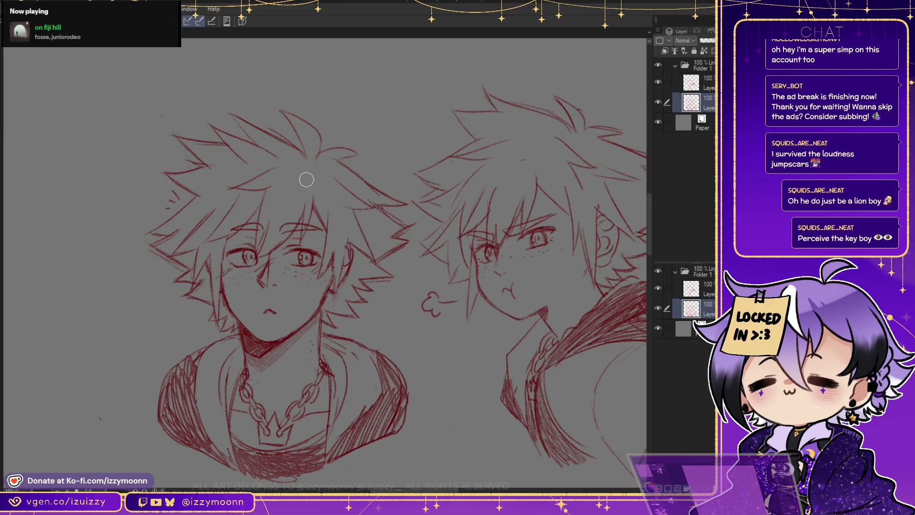
Return to the second character's layer, retrace the hair strands in front of the face and strengthen the far jacket front's lines
{"action": "key", "text": "alt+]"}
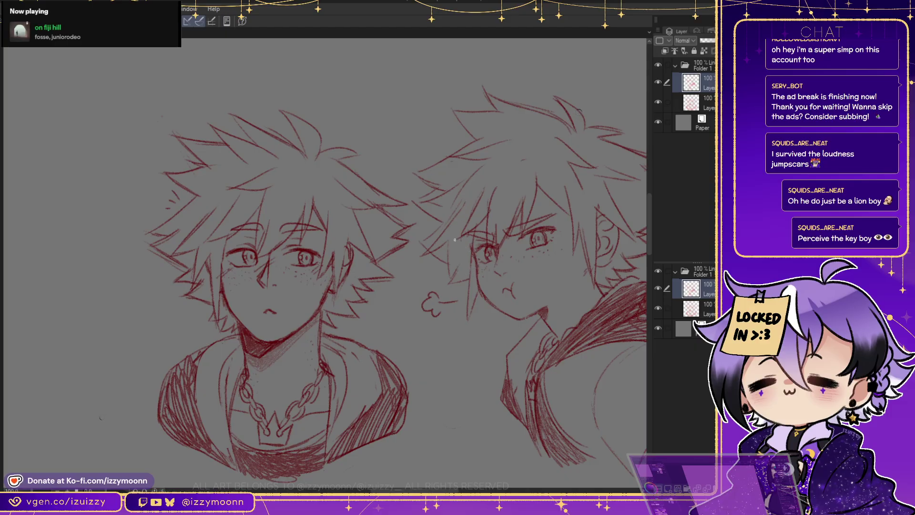
{"action": "left_click_drag", "start_coordinate": [455, 258], "coordinate": [461, 211]}
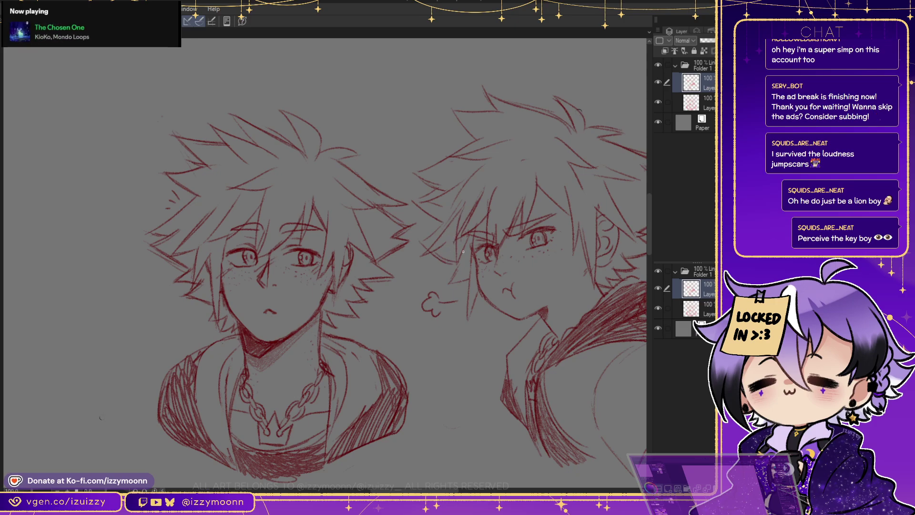
{"action": "mouse_move", "coordinate": [578, 113]}
{"action": "left_mouse_down"}
{"action": "mouse_move", "coordinate": [487, 143]}
{"action": "mouse_move", "coordinate": [491, 156]}
{"action": "left_mouse_up"}
{"action": "left_click_drag", "start_coordinate": [411, 417], "coordinate": [368, 361]}
{"action": "key", "text": "ctrl+z"}
{"action": "left_click_drag", "start_coordinate": [374, 372], "coordinate": [397, 412]}
{"action": "mouse_move", "coordinate": [455, 312]}
{"action": "left_mouse_down"}
{"action": "mouse_move", "coordinate": [521, 270]}
{"action": "mouse_move", "coordinate": [505, 273]}
{"action": "mouse_move", "coordinate": [489, 298]}
{"action": "mouse_move", "coordinate": [500, 302]}
{"action": "mouse_move", "coordinate": [495, 317]}
{"action": "mouse_move", "coordinate": [511, 300]}
{"action": "mouse_move", "coordinate": [535, 317]}
{"action": "mouse_move", "coordinate": [516, 307]}
{"action": "mouse_move", "coordinate": [477, 321]}
{"action": "mouse_move", "coordinate": [478, 301]}
{"action": "left_mouse_up"}
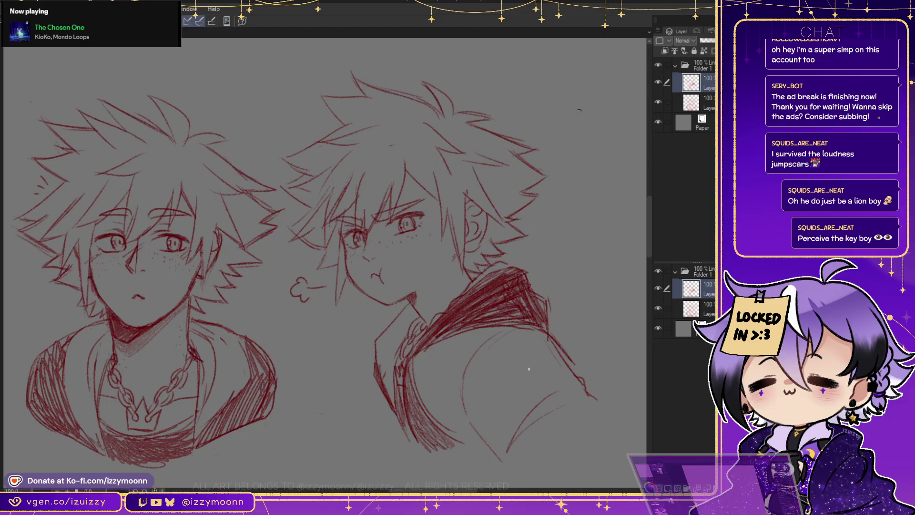
{"action": "mouse_move", "coordinate": [406, 408]}
{"action": "left_mouse_down"}
{"action": "mouse_move", "coordinate": [413, 446]}
{"action": "mouse_move", "coordinate": [409, 434]}
{"action": "left_mouse_up"}
{"action": "left_click_drag", "start_coordinate": [400, 363], "coordinate": [398, 369]}
{"action": "left_click_drag", "start_coordinate": [398, 369], "coordinate": [493, 370]}
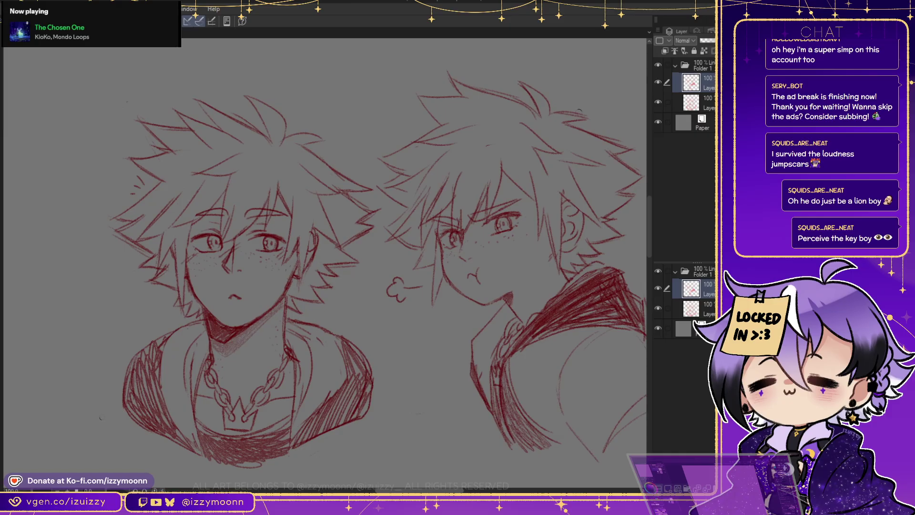
{"action": "left_click_drag", "start_coordinate": [617, 114], "coordinate": [579, 115]}
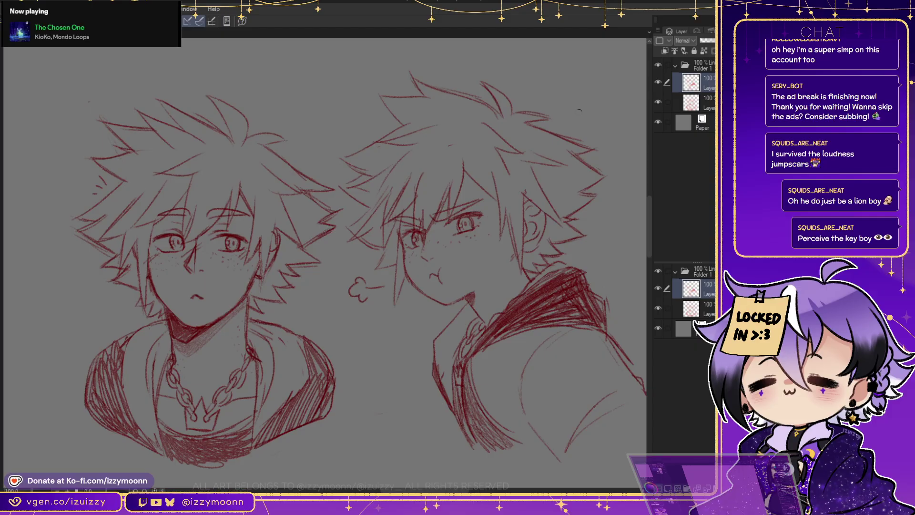
{"action": "mouse_move", "coordinate": [324, 258]}
{"action": "left_mouse_down"}
{"action": "mouse_move", "coordinate": [429, 259]}
{"action": "mouse_move", "coordinate": [409, 260]}
{"action": "left_mouse_up"}
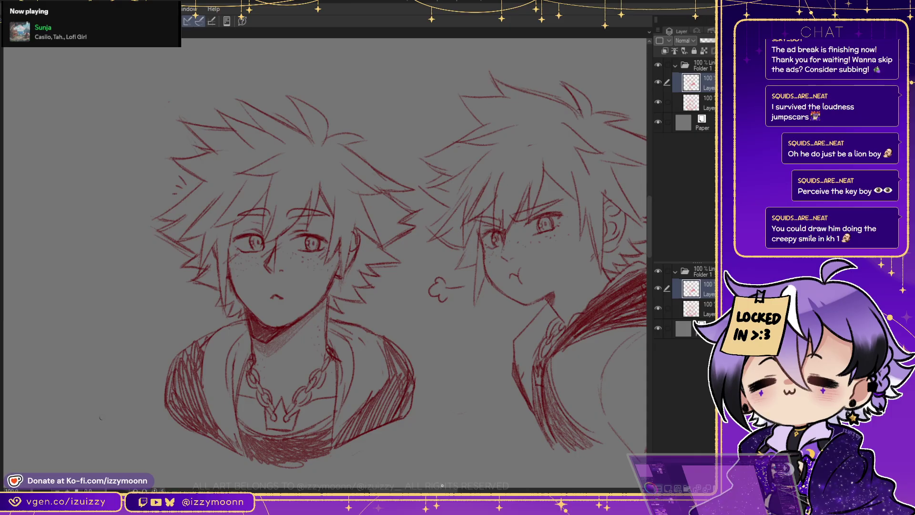
{"action": "left_click_drag", "start_coordinate": [104, 416], "coordinate": [579, 110]}
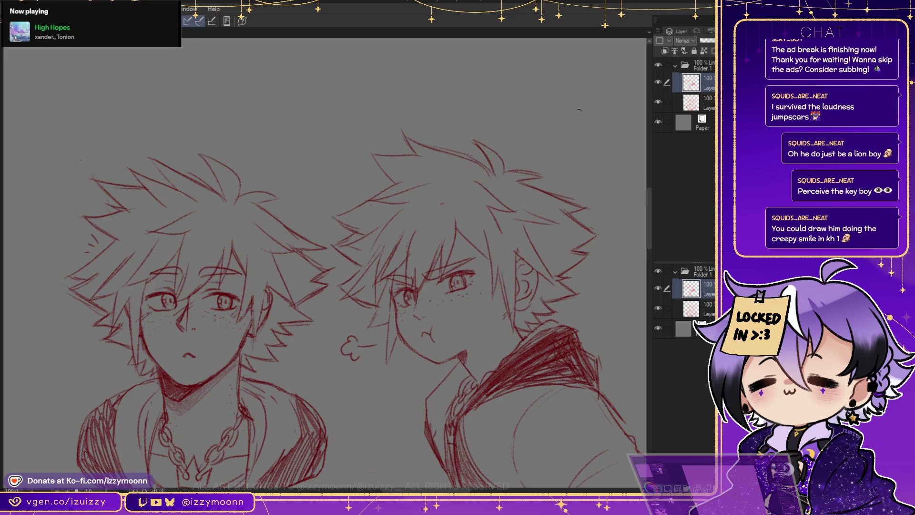
Reselect the second character's layer and reinforce the hair spikes at the front of the head
{"action": "left_click", "coordinate": [698, 65]}
{"action": "left_click", "coordinate": [696, 82]}
{"action": "left_click_drag", "start_coordinate": [370, 154], "coordinate": [406, 156]}
{"action": "left_click_drag", "start_coordinate": [332, 213], "coordinate": [386, 189]}
Move the second character's layer up and left so the figure sits behind the first bust's head
{"action": "key", "text": "alt+bracketleft"}
{"action": "mouse_move", "coordinate": [223, 369]}
{"action": "left_mouse_down"}
{"action": "mouse_move", "coordinate": [263, 311]}
{"action": "mouse_move", "coordinate": [312, 312]}
{"action": "mouse_move", "coordinate": [266, 351]}
{"action": "mouse_move", "coordinate": [255, 341]}
{"action": "left_mouse_up"}
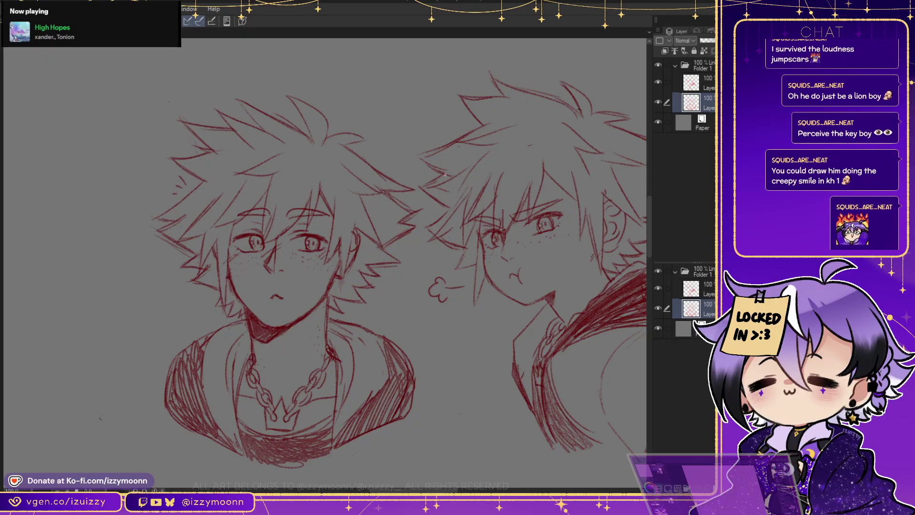
{"action": "key", "text": "ctrl+minus"}
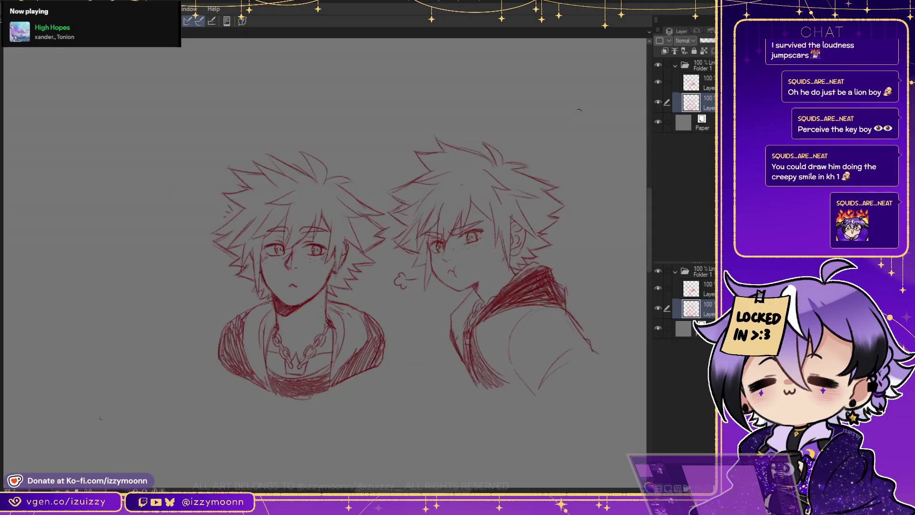
{"action": "key", "text": "alt+bracketright"}
{"action": "left_click_drag", "start_coordinate": [476, 238], "coordinate": [401, 110]}
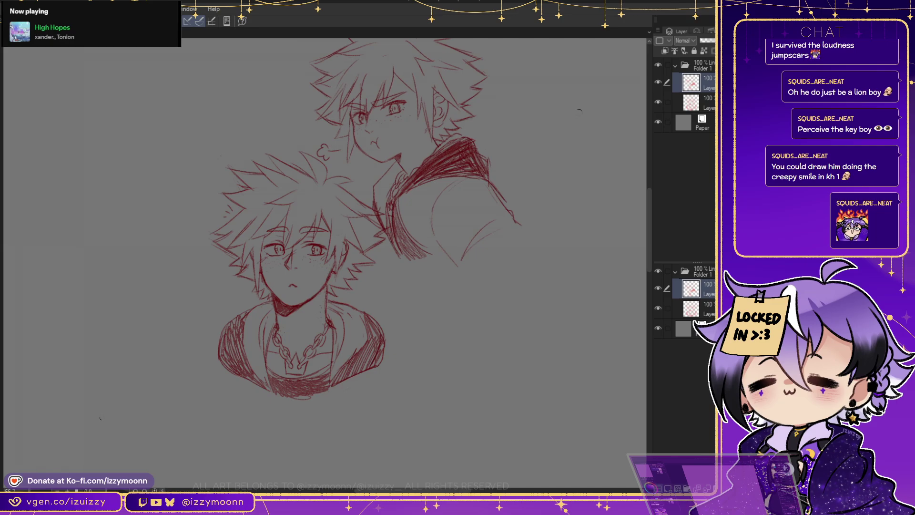
Add a new layer and sketch a head circle with a slightly tilted vertical centre line in the empty area beside the first bust
{"action": "key", "text": "ctrl+shift+n"}
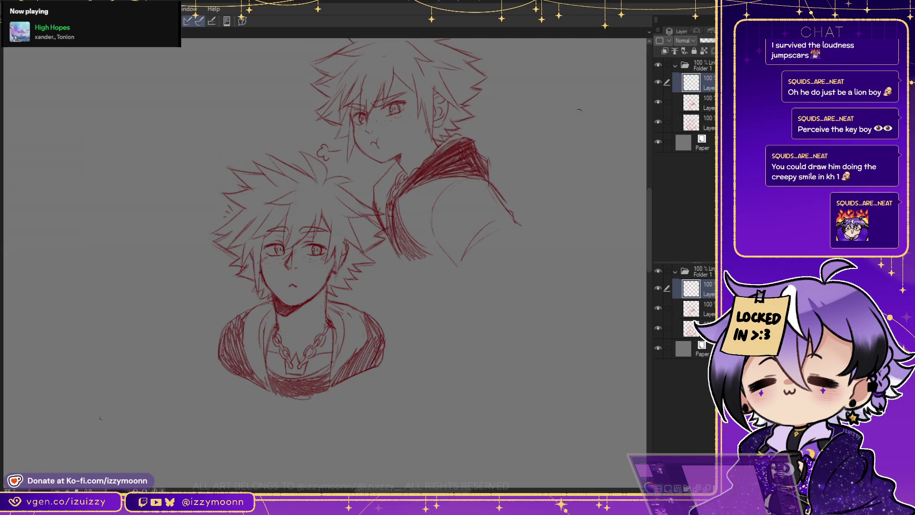
{"action": "scroll", "coordinate": [578, 113], "scroll_direction": "down", "scroll_amount": 2}
{"action": "scroll", "coordinate": [579, 110], "scroll_direction": "right", "scroll_amount": 3}
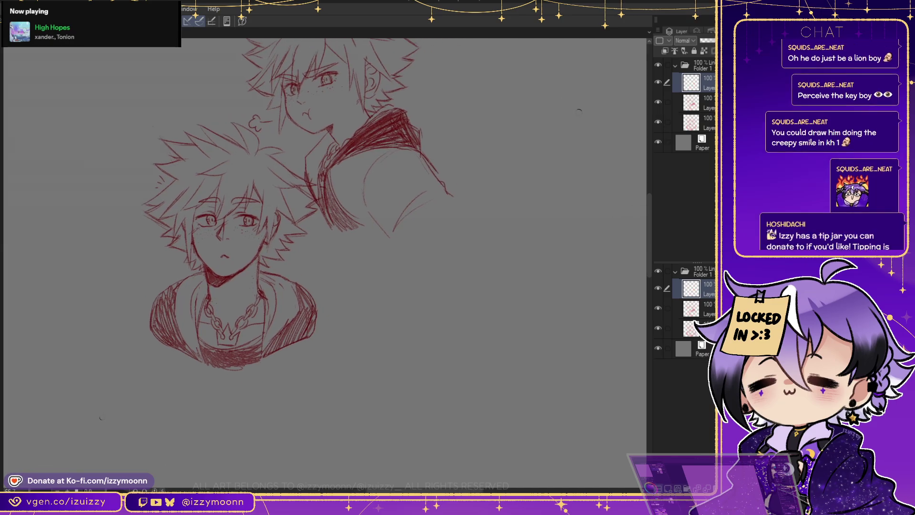
{"action": "key", "text": "ctrl+plus"}
{"action": "scroll", "coordinate": [329, 262], "scroll_direction": "down", "scroll_amount": 3}
{"action": "scroll", "coordinate": [329, 262], "scroll_direction": "right", "scroll_amount": 1}
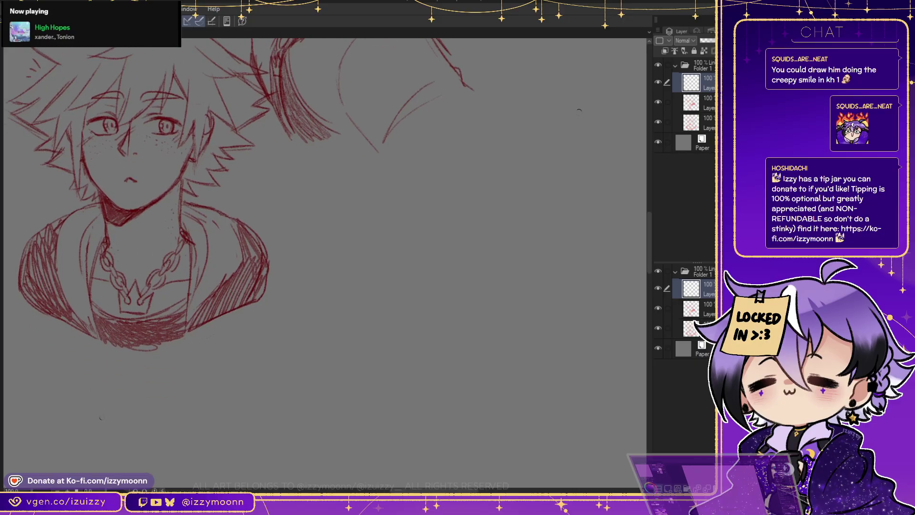
{"action": "mouse_move", "coordinate": [384, 215]}
{"action": "left_mouse_down"}
{"action": "mouse_move", "coordinate": [399, 188]}
{"action": "mouse_move", "coordinate": [441, 192]}
{"action": "mouse_move", "coordinate": [451, 338]}
{"action": "left_mouse_up"}
{"action": "key", "text": "ctrl+z"}
{"action": "key", "text": "ctrl+z"}
{"action": "mouse_move", "coordinate": [439, 200]}
{"action": "left_mouse_down"}
{"action": "mouse_move", "coordinate": [452, 386]}
{"action": "mouse_move", "coordinate": [448, 320]}
{"action": "left_mouse_up"}
{"action": "key", "text": "ctrl+z"}
{"action": "key", "text": "ctrl+z"}
{"action": "left_click_drag", "start_coordinate": [441, 226], "coordinate": [453, 385]}
{"action": "key", "text": "ctrl+z"}
{"action": "left_click_drag", "start_coordinate": [439, 204], "coordinate": [457, 373]}
Draw a curved, slightly rising eye line across the new head circle, retrying the stroke until it fits
{"action": "left_click_drag", "start_coordinate": [419, 266], "coordinate": [524, 259]}
{"action": "key", "text": "ctrl+z"}
{"action": "key", "text": "ctrl+z"}
{"action": "mouse_move", "coordinate": [405, 266]}
{"action": "left_mouse_down"}
{"action": "mouse_move", "coordinate": [513, 248]}
{"action": "mouse_move", "coordinate": [500, 265]}
{"action": "left_mouse_up"}
{"action": "key", "text": "ctrl+z"}
{"action": "left_click_drag", "start_coordinate": [369, 294], "coordinate": [479, 251]}
{"action": "key", "text": "ctrl+z"}
{"action": "key", "text": "ctrl+z"}
{"action": "left_click_drag", "start_coordinate": [397, 275], "coordinate": [512, 254]}
{"action": "key", "text": "ctrl+z"}
{"action": "left_click_drag", "start_coordinate": [380, 288], "coordinate": [524, 255]}
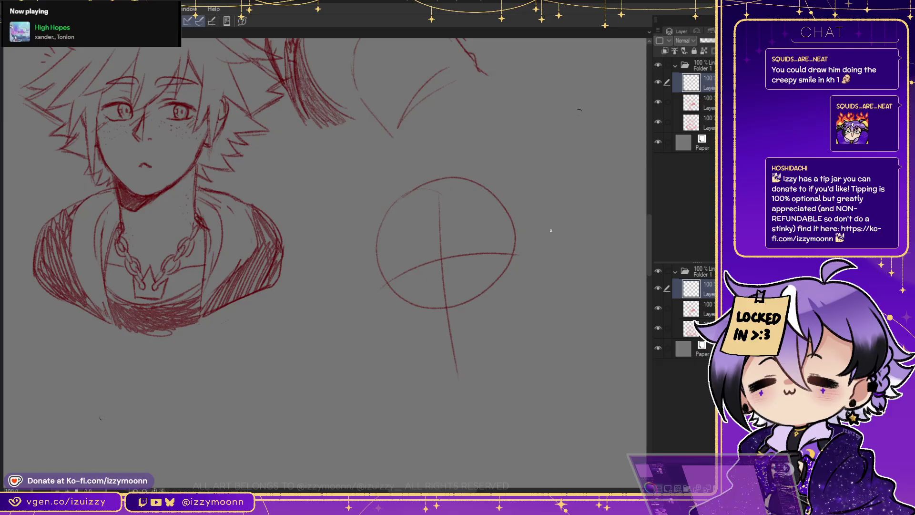
Lower the new sketch layer's opacity to 30%, draw the jaw and chin below the head circle, and redo the centre line
{"action": "mouse_move", "coordinate": [384, 270]}
{"action": "left_mouse_down"}
{"action": "mouse_move", "coordinate": [401, 312]}
{"action": "mouse_move", "coordinate": [451, 344]}
{"action": "left_mouse_up"}
{"action": "key", "text": "ctrl+z"}
{"action": "left_click", "coordinate": [708, 41]}
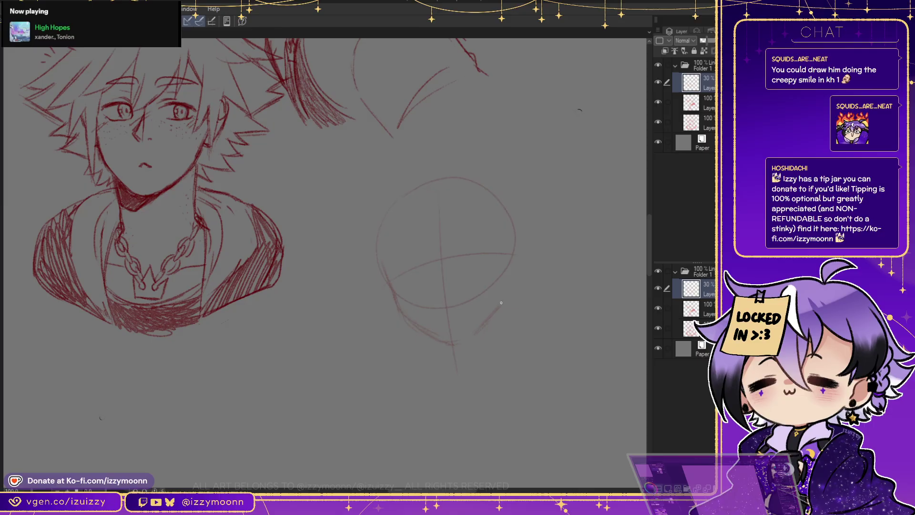
{"action": "left_click_drag", "start_coordinate": [439, 213], "coordinate": [453, 359]}
Sketch the neck and sloping shoulder lines beneath the third head
{"action": "mouse_move", "coordinate": [489, 361]}
{"action": "left_mouse_down"}
{"action": "mouse_move", "coordinate": [487, 323]}
{"action": "mouse_move", "coordinate": [482, 332]}
{"action": "mouse_move", "coordinate": [501, 302]}
{"action": "mouse_move", "coordinate": [492, 323]}
{"action": "left_mouse_up"}
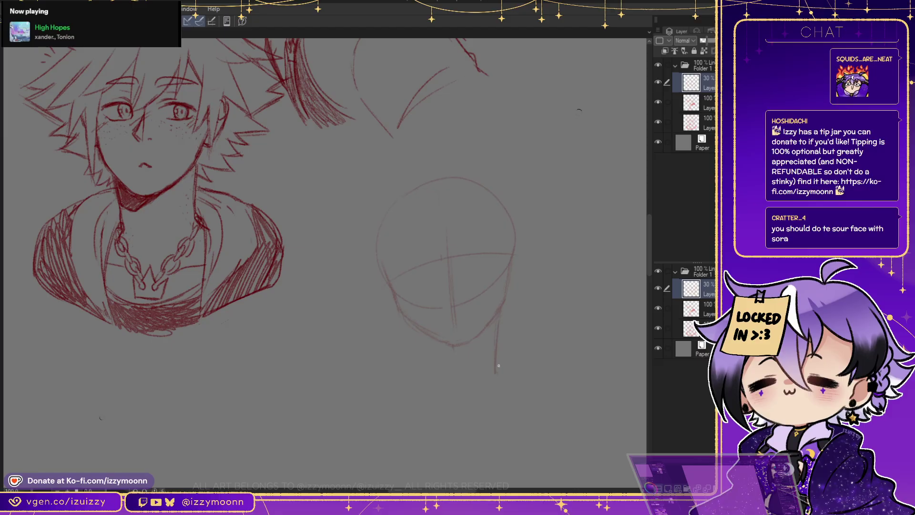
{"action": "left_click_drag", "start_coordinate": [424, 370], "coordinate": [420, 337]}
{"action": "left_click_drag", "start_coordinate": [496, 373], "coordinate": [524, 394]}
{"action": "mouse_move", "coordinate": [358, 407]}
{"action": "left_mouse_down"}
{"action": "mouse_move", "coordinate": [389, 400]}
{"action": "mouse_move", "coordinate": [353, 406]}
{"action": "left_mouse_up"}
Doodle a lemon labelled LEMON and a smiley face on a new layer, and delete that layer
{"action": "left_click_drag", "start_coordinate": [429, 238], "coordinate": [326, 225]}
{"action": "mouse_move", "coordinate": [605, 72]}
{"action": "left_mouse_down"}
{"action": "mouse_move", "coordinate": [357, 196]}
{"action": "mouse_move", "coordinate": [407, 183]}
{"action": "left_mouse_up"}
{"action": "key", "text": "ctrl+shift+n"}
{"action": "mouse_move", "coordinate": [365, 220]}
{"action": "left_mouse_down"}
{"action": "mouse_move", "coordinate": [362, 237]}
{"action": "mouse_move", "coordinate": [381, 222]}
{"action": "mouse_move", "coordinate": [358, 222]}
{"action": "left_mouse_up"}
{"action": "mouse_move", "coordinate": [415, 209]}
{"action": "left_mouse_down"}
{"action": "mouse_move", "coordinate": [403, 229]}
{"action": "mouse_move", "coordinate": [415, 208]}
{"action": "mouse_move", "coordinate": [418, 225]}
{"action": "left_mouse_up"}
{"action": "left_click", "coordinate": [409, 219]}
{"action": "left_click", "coordinate": [418, 219]}
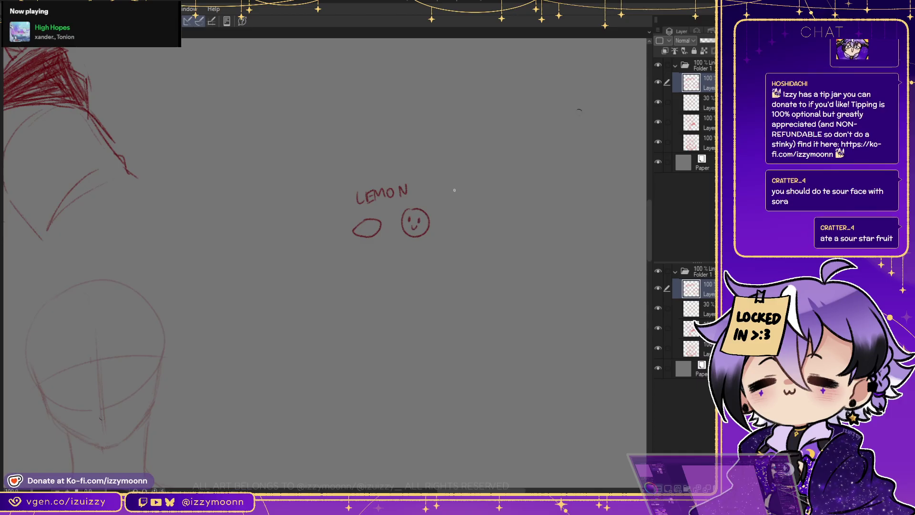
{"action": "key", "text": "ctrl+z"}
{"action": "mouse_move", "coordinate": [404, 220]}
{"action": "left_mouse_down"}
{"action": "mouse_move", "coordinate": [425, 224]}
{"action": "mouse_move", "coordinate": [410, 230]}
{"action": "left_mouse_up"}
{"action": "key", "text": "Delete"}
Sketch the third head's ears, nose, smirking mouth, eyes and eyebrows on the faint guide layer
{"action": "mouse_move", "coordinate": [238, 286]}
{"action": "left_mouse_down"}
{"action": "mouse_move", "coordinate": [312, 241]}
{"action": "mouse_move", "coordinate": [521, 286]}
{"action": "mouse_move", "coordinate": [472, 198]}
{"action": "left_mouse_up"}
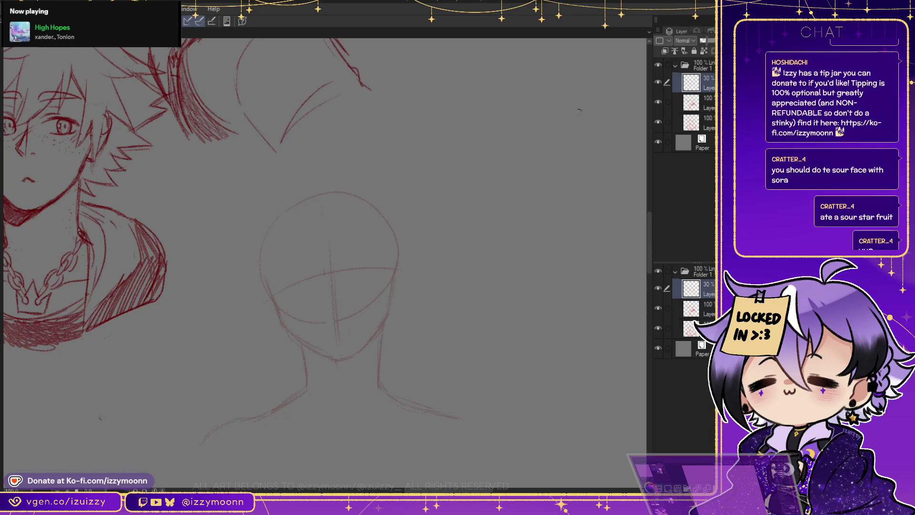
{"action": "left_click_drag", "start_coordinate": [334, 239], "coordinate": [378, 209]}
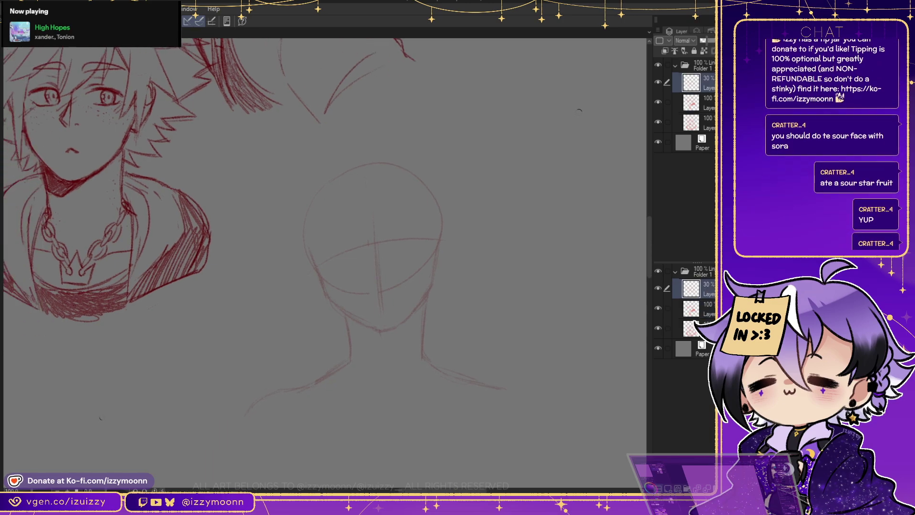
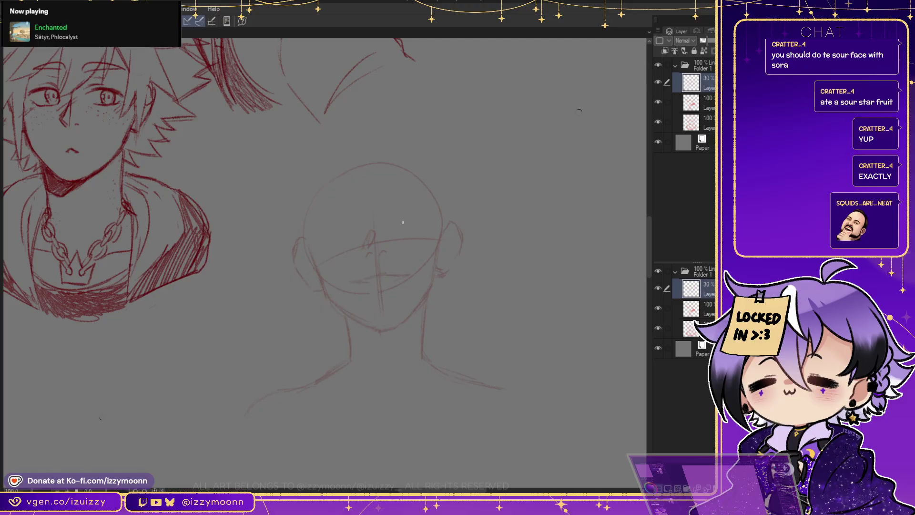
{"action": "left_click_drag", "start_coordinate": [405, 212], "coordinate": [426, 220]}
{"action": "left_click_drag", "start_coordinate": [339, 241], "coordinate": [347, 235]}
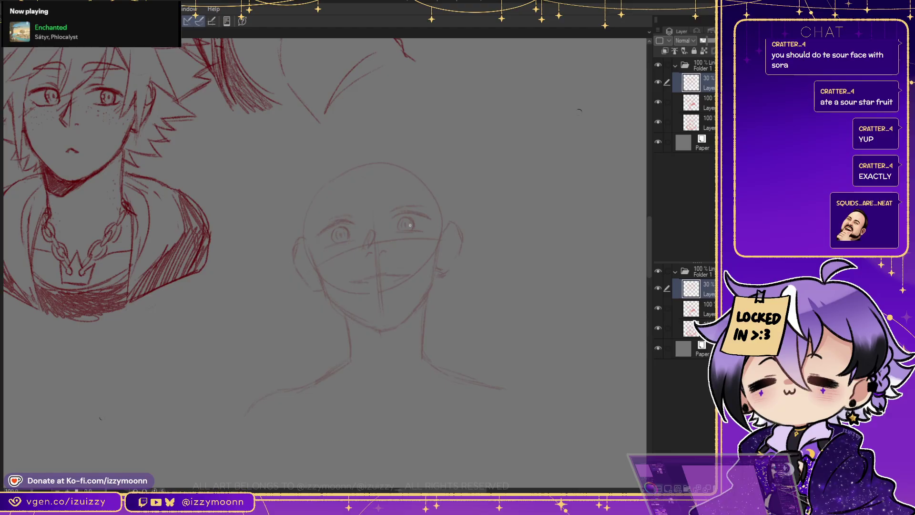
Erase the eye above the raised corner of the third head's smirk and sketch hair strands over the forehead and sides
{"action": "key", "text": "e"}
{"action": "mouse_move", "coordinate": [403, 221]}
{"action": "left_mouse_down"}
{"action": "mouse_move", "coordinate": [388, 225]}
{"action": "mouse_move", "coordinate": [425, 216]}
{"action": "left_mouse_up"}
{"action": "key", "text": "p"}
{"action": "left_click_drag", "start_coordinate": [362, 176], "coordinate": [352, 257]}
Redraw the third figure's neck lines slightly wider, down to the shoulders
{"action": "left_click_drag", "start_coordinate": [343, 336], "coordinate": [347, 366]}
{"action": "key", "text": "ctrl+z"}
{"action": "left_click_drag", "start_coordinate": [420, 321], "coordinate": [426, 365]}
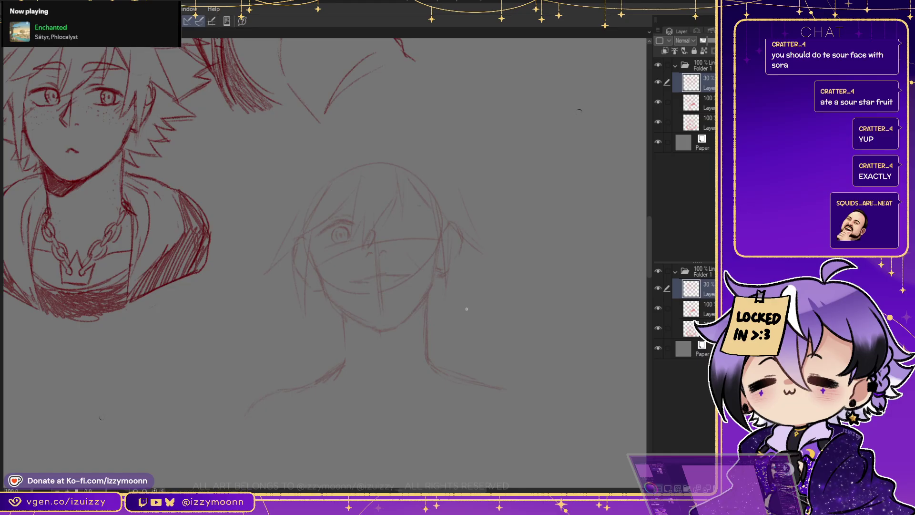
Sketch large swept hair spikes over the third head's crown and down the side with the open eye
{"action": "left_click_drag", "start_coordinate": [370, 142], "coordinate": [300, 167]}
{"action": "left_click_drag", "start_coordinate": [362, 143], "coordinate": [287, 163]}
{"action": "mouse_move", "coordinate": [344, 157]}
{"action": "left_mouse_down"}
{"action": "mouse_move", "coordinate": [297, 191]}
{"action": "mouse_move", "coordinate": [330, 180]}
{"action": "left_mouse_up"}
{"action": "mouse_move", "coordinate": [453, 381]}
{"action": "left_mouse_down"}
{"action": "mouse_move", "coordinate": [232, 132]}
{"action": "mouse_move", "coordinate": [228, 116]}
{"action": "mouse_move", "coordinate": [387, 387]}
{"action": "mouse_move", "coordinate": [509, 401]}
{"action": "left_mouse_up"}
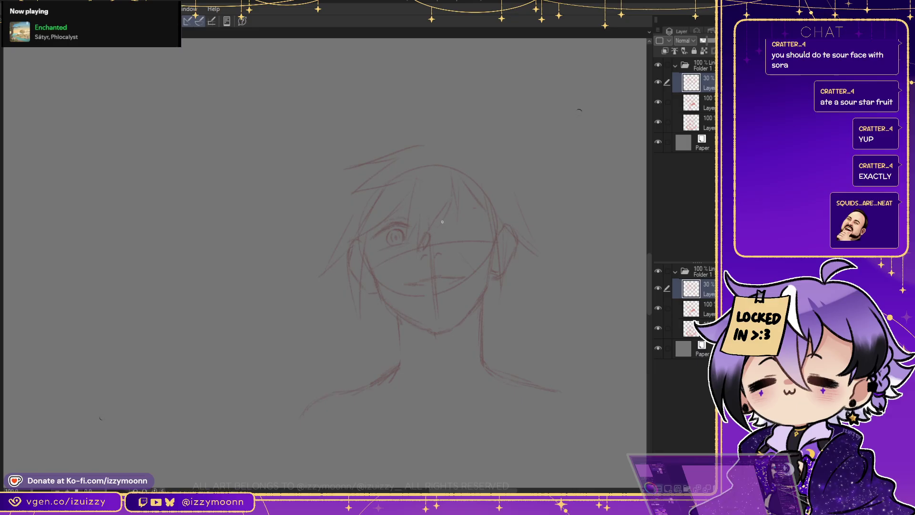
{"action": "left_click_drag", "start_coordinate": [462, 129], "coordinate": [388, 118]}
{"action": "left_click_drag", "start_coordinate": [299, 123], "coordinate": [335, 158]}
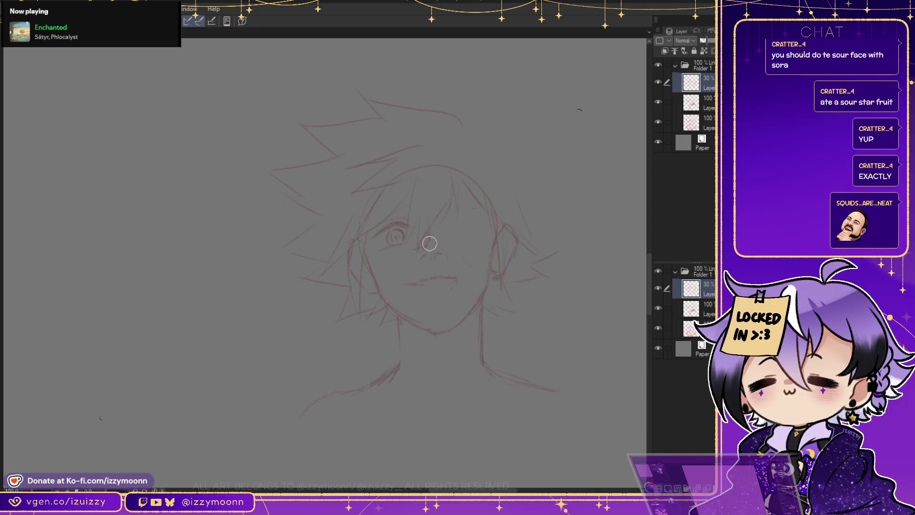
Sketch the crown tufts and opposite-side hair spikes, plus a round blank eye and jagged mouth on that half of the face
{"action": "left_click_drag", "start_coordinate": [418, 249], "coordinate": [429, 214]}
{"action": "left_click_drag", "start_coordinate": [463, 128], "coordinate": [455, 95]}
{"action": "left_click_drag", "start_coordinate": [474, 125], "coordinate": [422, 88]}
{"action": "mouse_move", "coordinate": [477, 126]}
{"action": "left_mouse_down"}
{"action": "mouse_move", "coordinate": [524, 124]}
{"action": "mouse_move", "coordinate": [562, 178]}
{"action": "left_mouse_up"}
{"action": "mouse_move", "coordinate": [563, 205]}
{"action": "left_mouse_down"}
{"action": "mouse_move", "coordinate": [544, 219]}
{"action": "mouse_move", "coordinate": [580, 223]}
{"action": "left_mouse_up"}
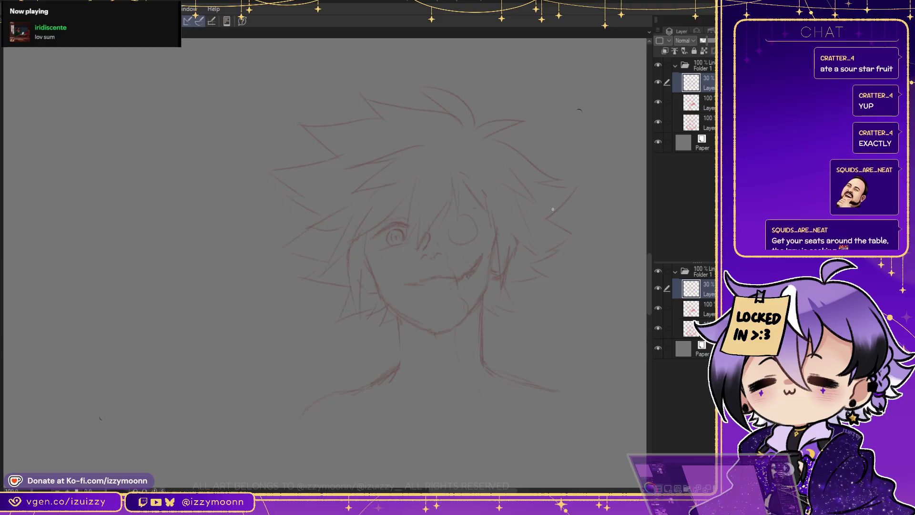
Redraw the third figure's shoulders and sketch a curved shirt neckline with seam lines for both sleeves
{"action": "left_click_drag", "start_coordinate": [351, 383], "coordinate": [283, 429]}
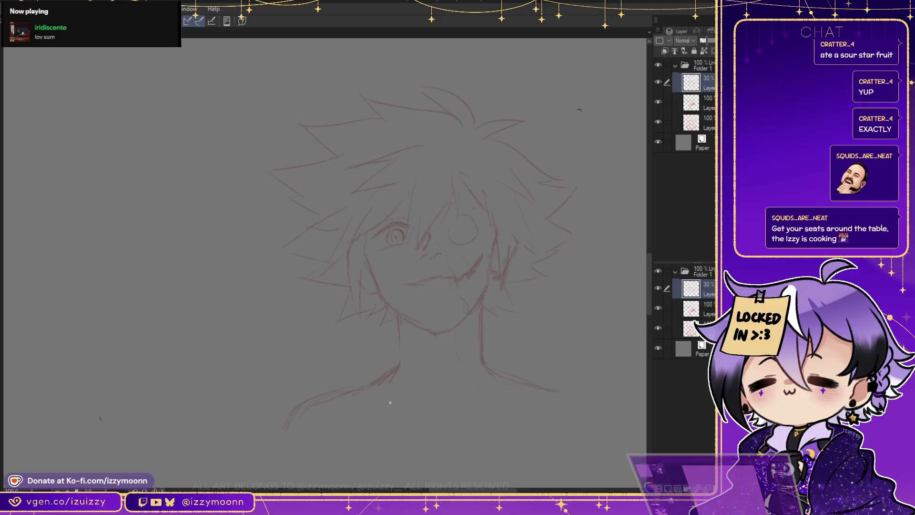
{"action": "mouse_move", "coordinate": [484, 403]}
{"action": "left_mouse_down"}
{"action": "mouse_move", "coordinate": [516, 364]}
{"action": "mouse_move", "coordinate": [509, 375]}
{"action": "mouse_move", "coordinate": [601, 395]}
{"action": "left_mouse_up"}
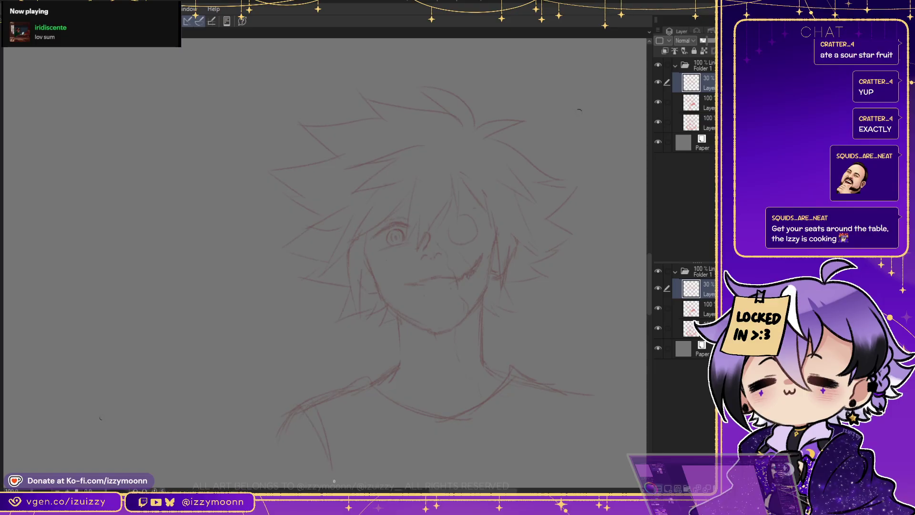
{"action": "left_click_drag", "start_coordinate": [561, 398], "coordinate": [567, 450]}
Sketch a chain necklace with a crown pendant hanging over the third figure's neckline
{"action": "mouse_move", "coordinate": [434, 456]}
{"action": "left_mouse_down"}
{"action": "mouse_move", "coordinate": [468, 455]}
{"action": "mouse_move", "coordinate": [474, 432]}
{"action": "left_mouse_up"}
{"action": "mouse_move", "coordinate": [444, 433]}
{"action": "left_mouse_down"}
{"action": "mouse_move", "coordinate": [453, 417]}
{"action": "mouse_move", "coordinate": [458, 431]}
{"action": "mouse_move", "coordinate": [444, 427]}
{"action": "mouse_move", "coordinate": [470, 452]}
{"action": "left_mouse_up"}
{"action": "key", "text": "ctrl+z"}
{"action": "key", "text": "ctrl+z"}
{"action": "left_click_drag", "start_coordinate": [390, 353], "coordinate": [396, 368]}
{"action": "left_click_drag", "start_coordinate": [397, 382], "coordinate": [411, 410]}
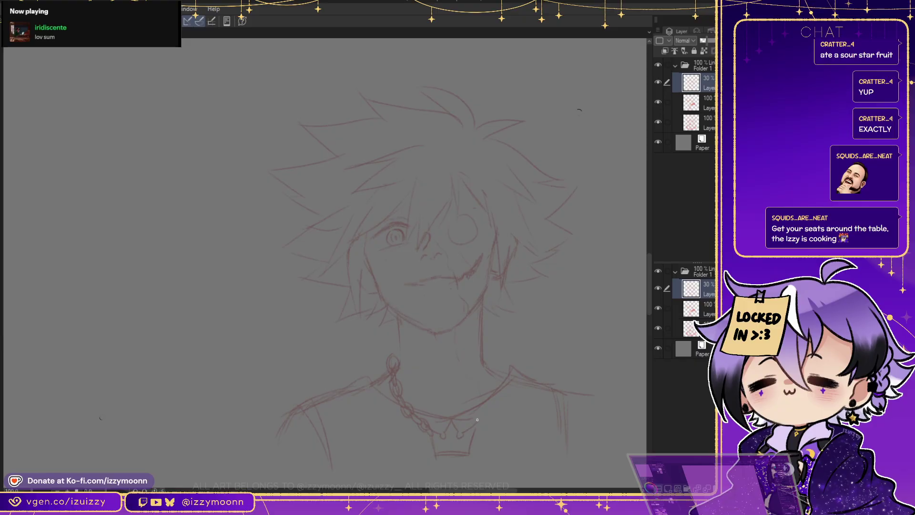
{"action": "left_click_drag", "start_coordinate": [485, 407], "coordinate": [478, 419]}
{"action": "left_click_drag", "start_coordinate": [483, 389], "coordinate": [492, 379]}
Redraw the jagged side of the mouth as a clean zigzag and sketch an eyebrow above the open eye
{"action": "mouse_move", "coordinate": [461, 274]}
{"action": "left_mouse_down"}
{"action": "mouse_move", "coordinate": [481, 255]}
{"action": "mouse_move", "coordinate": [460, 254]}
{"action": "mouse_move", "coordinate": [461, 274]}
{"action": "left_mouse_up"}
{"action": "left_click_drag", "start_coordinate": [472, 265], "coordinate": [466, 276]}
{"action": "mouse_move", "coordinate": [407, 201]}
{"action": "left_mouse_down"}
{"action": "mouse_move", "coordinate": [366, 219]}
{"action": "mouse_move", "coordinate": [435, 176]}
{"action": "mouse_move", "coordinate": [412, 205]}
{"action": "mouse_move", "coordinate": [364, 222]}
{"action": "left_mouse_up"}
{"action": "key", "text": "ctrl+z"}
{"action": "key", "text": "ctrl+z"}
{"action": "left_click_drag", "start_coordinate": [415, 200], "coordinate": [370, 213]}
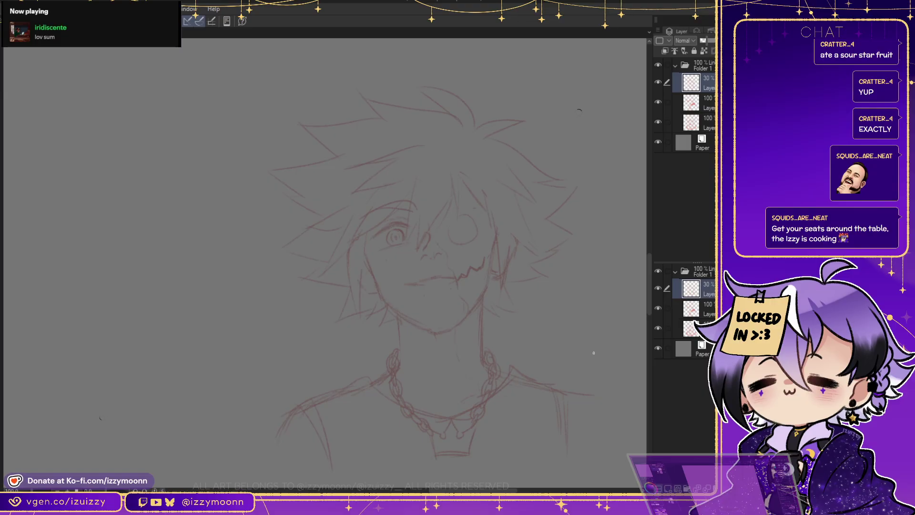
Raise the sketch layer's opacity to 57%, recolour the blank-eyed half's lines black on a clipping layer, and merge the two layers
{"action": "left_click_drag", "start_coordinate": [706, 41], "coordinate": [711, 41]}
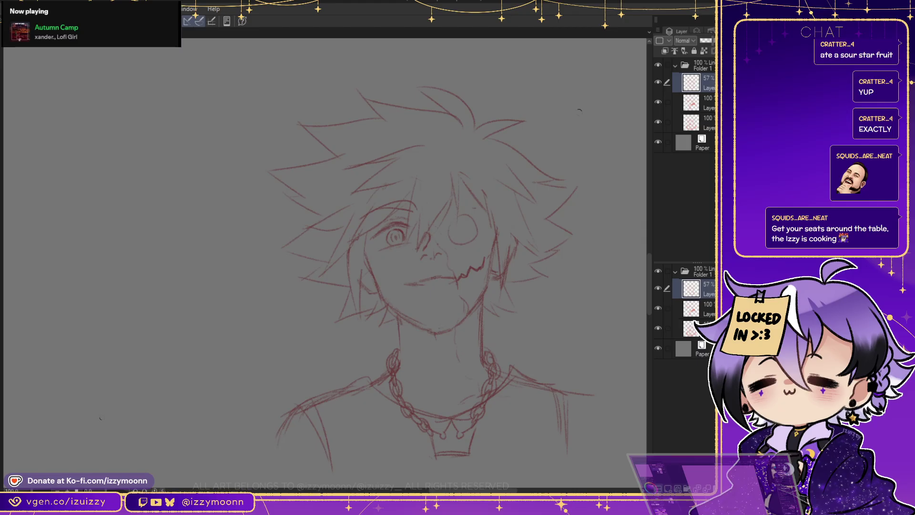
{"action": "key", "text": "ctrl+shift+n"}
{"action": "key", "text": "ctrl+alt+g"}
{"action": "mouse_move", "coordinate": [476, 309]}
{"action": "left_mouse_down"}
{"action": "mouse_move", "coordinate": [466, 195]}
{"action": "mouse_move", "coordinate": [425, 157]}
{"action": "mouse_move", "coordinate": [474, 199]}
{"action": "mouse_move", "coordinate": [486, 313]}
{"action": "left_mouse_up"}
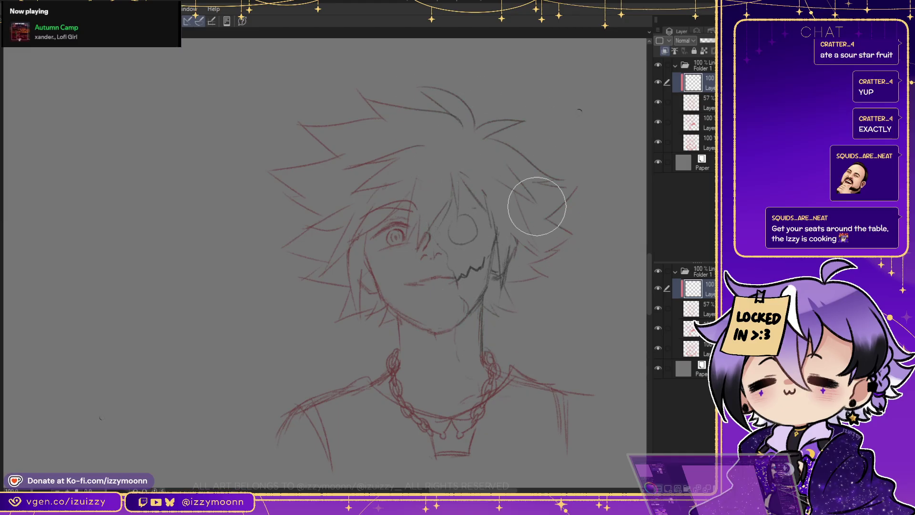
{"action": "mouse_move", "coordinate": [493, 373]}
{"action": "left_mouse_down"}
{"action": "mouse_move", "coordinate": [528, 364]}
{"action": "mouse_move", "coordinate": [562, 388]}
{"action": "left_mouse_up"}
{"action": "left_click", "coordinate": [693, 102]}
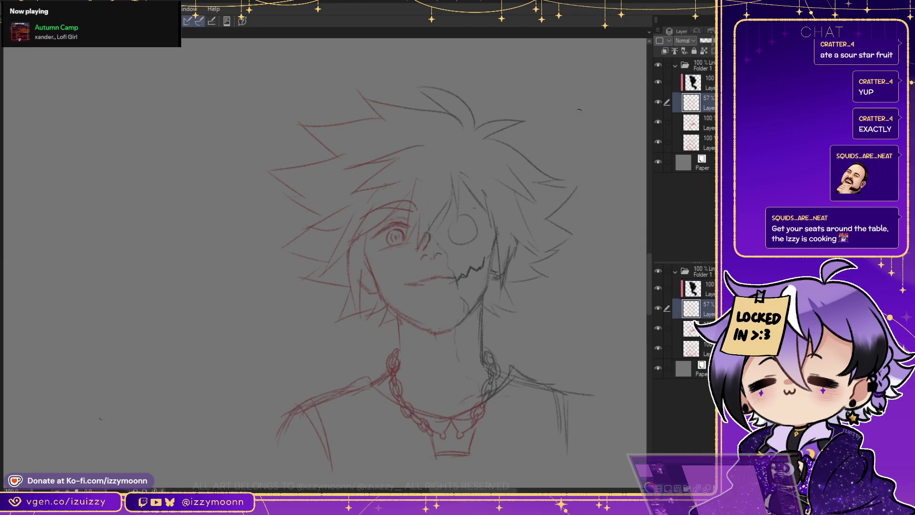
{"action": "key", "text": "ctrl+e"}
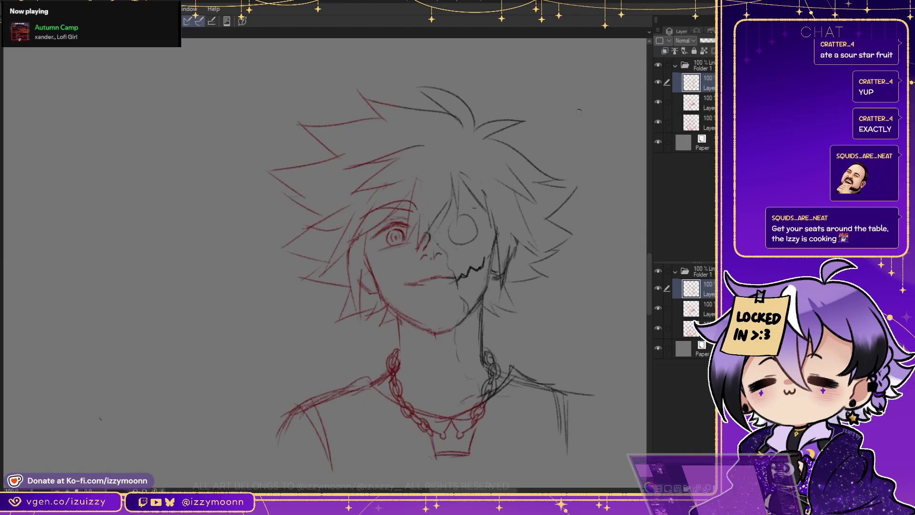
Fill the blank-eyed half's hair, face, neck and shirt with black shading, and paint its round eye and zigzag mouth pale
{"action": "mouse_move", "coordinate": [470, 288]}
{"action": "left_mouse_down"}
{"action": "mouse_move", "coordinate": [460, 268]}
{"action": "mouse_move", "coordinate": [467, 299]}
{"action": "mouse_move", "coordinate": [483, 259]}
{"action": "mouse_move", "coordinate": [461, 342]}
{"action": "mouse_move", "coordinate": [465, 364]}
{"action": "mouse_move", "coordinate": [482, 380]}
{"action": "mouse_move", "coordinate": [473, 332]}
{"action": "mouse_move", "coordinate": [487, 238]}
{"action": "mouse_move", "coordinate": [467, 277]}
{"action": "mouse_move", "coordinate": [452, 253]}
{"action": "mouse_move", "coordinate": [456, 266]}
{"action": "mouse_move", "coordinate": [459, 235]}
{"action": "mouse_move", "coordinate": [469, 241]}
{"action": "mouse_move", "coordinate": [480, 220]}
{"action": "mouse_move", "coordinate": [472, 211]}
{"action": "mouse_move", "coordinate": [473, 221]}
{"action": "mouse_move", "coordinate": [479, 215]}
{"action": "mouse_move", "coordinate": [469, 206]}
{"action": "mouse_move", "coordinate": [440, 231]}
{"action": "mouse_move", "coordinate": [434, 223]}
{"action": "mouse_move", "coordinate": [451, 155]}
{"action": "mouse_move", "coordinate": [428, 198]}
{"action": "mouse_move", "coordinate": [443, 159]}
{"action": "mouse_move", "coordinate": [429, 193]}
{"action": "mouse_move", "coordinate": [439, 143]}
{"action": "mouse_move", "coordinate": [420, 179]}
{"action": "mouse_move", "coordinate": [439, 142]}
{"action": "mouse_move", "coordinate": [416, 122]}
{"action": "mouse_move", "coordinate": [440, 123]}
{"action": "mouse_move", "coordinate": [427, 116]}
{"action": "mouse_move", "coordinate": [472, 153]}
{"action": "mouse_move", "coordinate": [459, 196]}
{"action": "mouse_move", "coordinate": [480, 208]}
{"action": "mouse_move", "coordinate": [494, 170]}
{"action": "mouse_move", "coordinate": [507, 230]}
{"action": "mouse_move", "coordinate": [501, 225]}
{"action": "mouse_move", "coordinate": [491, 309]}
{"action": "mouse_move", "coordinate": [507, 305]}
{"action": "mouse_move", "coordinate": [503, 273]}
{"action": "mouse_move", "coordinate": [522, 246]}
{"action": "mouse_move", "coordinate": [548, 238]}
{"action": "mouse_move", "coordinate": [508, 200]}
{"action": "mouse_move", "coordinate": [532, 221]}
{"action": "mouse_move", "coordinate": [567, 191]}
{"action": "mouse_move", "coordinate": [520, 178]}
{"action": "mouse_move", "coordinate": [531, 200]}
{"action": "mouse_move", "coordinate": [539, 171]}
{"action": "mouse_move", "coordinate": [484, 143]}
{"action": "mouse_move", "coordinate": [484, 129]}
{"action": "mouse_move", "coordinate": [511, 122]}
{"action": "mouse_move", "coordinate": [466, 116]}
{"action": "mouse_move", "coordinate": [426, 93]}
{"action": "mouse_move", "coordinate": [451, 167]}
{"action": "mouse_move", "coordinate": [427, 217]}
{"action": "mouse_move", "coordinate": [406, 142]}
{"action": "mouse_move", "coordinate": [409, 121]}
{"action": "mouse_move", "coordinate": [429, 162]}
{"action": "left_mouse_up"}
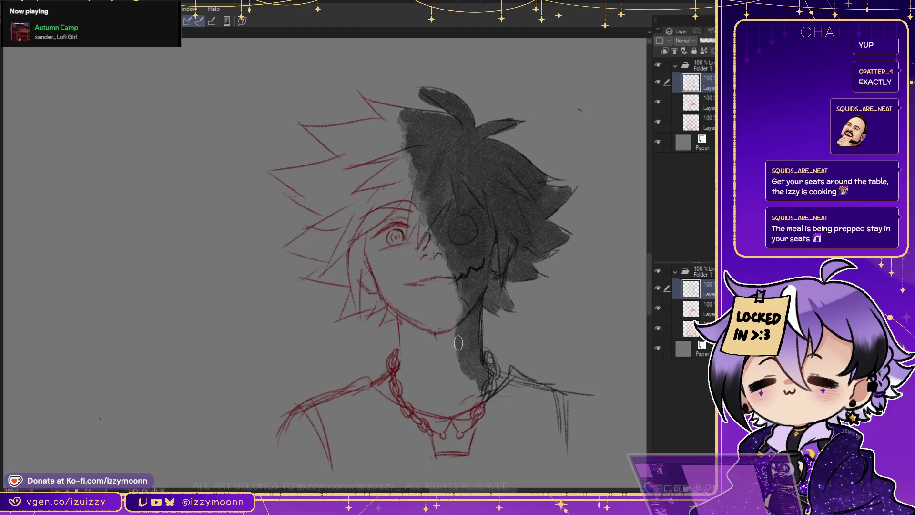
{"action": "mouse_move", "coordinate": [492, 378]}
{"action": "left_mouse_down"}
{"action": "mouse_move", "coordinate": [495, 440]}
{"action": "mouse_move", "coordinate": [507, 426]}
{"action": "mouse_move", "coordinate": [503, 451]}
{"action": "mouse_move", "coordinate": [527, 390]}
{"action": "mouse_move", "coordinate": [542, 390]}
{"action": "mouse_move", "coordinate": [576, 458]}
{"action": "mouse_move", "coordinate": [593, 398]}
{"action": "mouse_move", "coordinate": [547, 402]}
{"action": "mouse_move", "coordinate": [554, 397]}
{"action": "mouse_move", "coordinate": [525, 411]}
{"action": "mouse_move", "coordinate": [510, 436]}
{"action": "mouse_move", "coordinate": [500, 404]}
{"action": "mouse_move", "coordinate": [517, 391]}
{"action": "mouse_move", "coordinate": [566, 450]}
{"action": "mouse_move", "coordinate": [585, 435]}
{"action": "mouse_move", "coordinate": [492, 383]}
{"action": "left_mouse_up"}
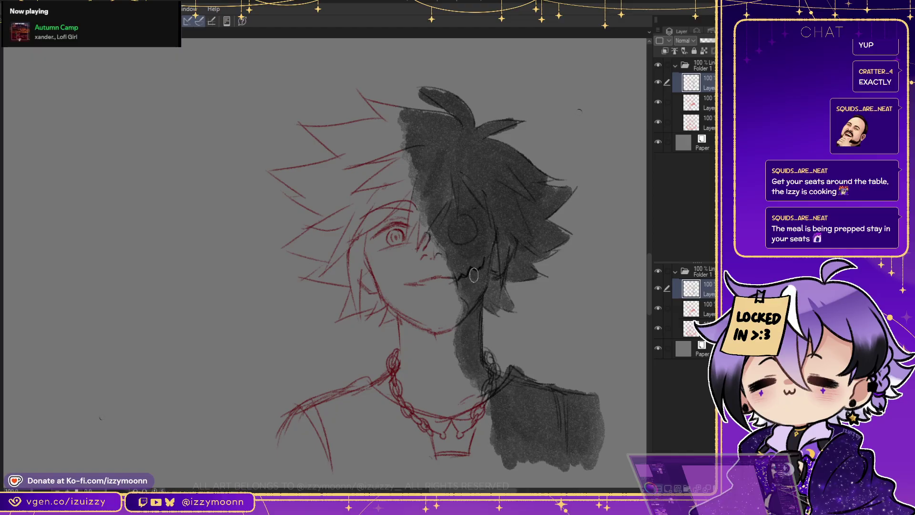
{"action": "left_click_drag", "start_coordinate": [471, 223], "coordinate": [445, 221]}
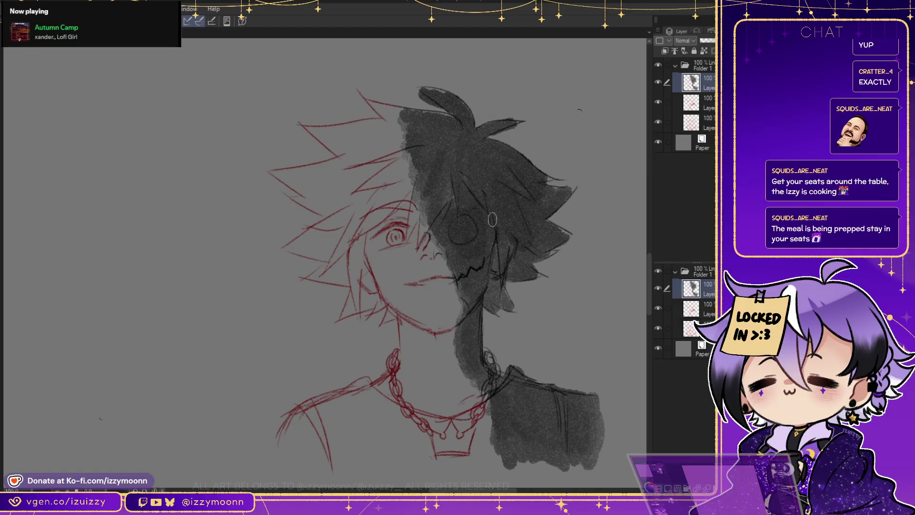
{"action": "left_click_drag", "start_coordinate": [460, 225], "coordinate": [466, 231]}
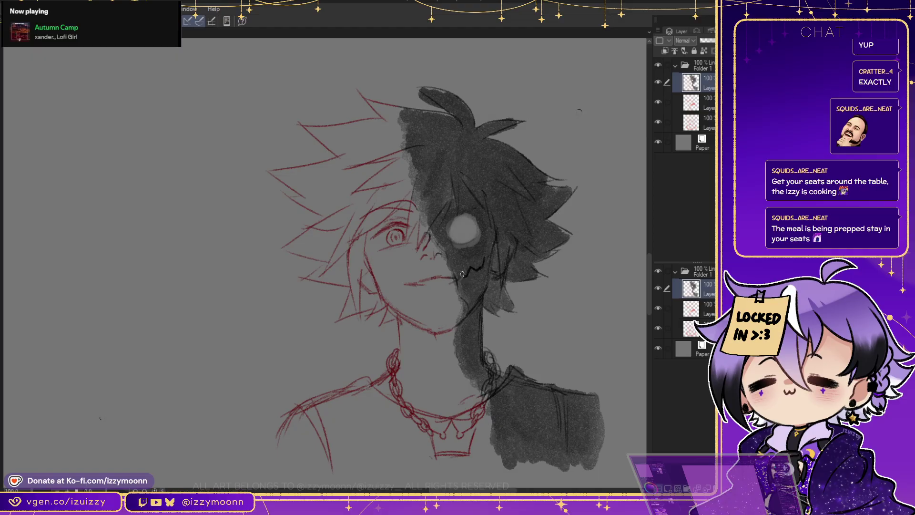
{"action": "left_click_drag", "start_coordinate": [457, 281], "coordinate": [484, 266]}
Draw darker hair strands over the black half's forehead and crown, and refine the top tuft
{"action": "left_click_drag", "start_coordinate": [484, 193], "coordinate": [491, 232]}
{"action": "left_click_drag", "start_coordinate": [484, 167], "coordinate": [458, 209]}
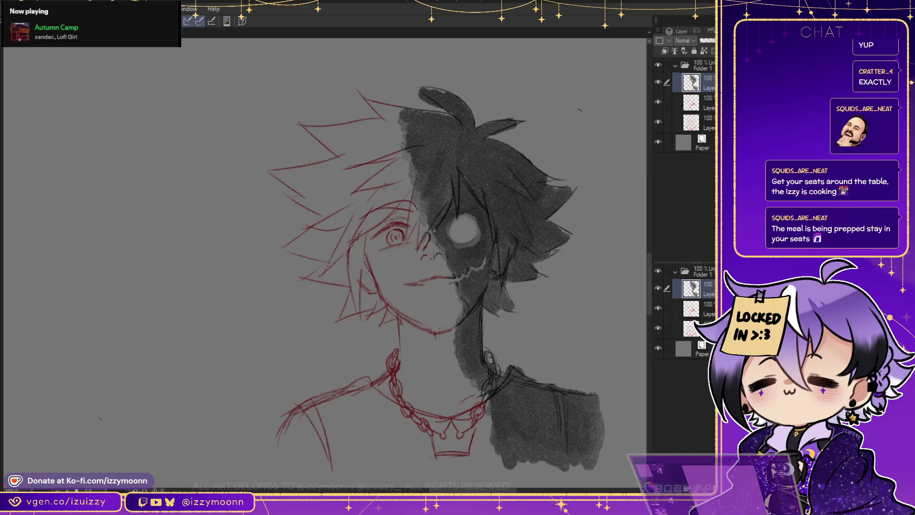
{"action": "mouse_move", "coordinate": [413, 147]}
{"action": "left_mouse_down"}
{"action": "mouse_move", "coordinate": [441, 139]}
{"action": "mouse_move", "coordinate": [422, 143]}
{"action": "mouse_move", "coordinate": [432, 144]}
{"action": "mouse_move", "coordinate": [409, 131]}
{"action": "left_mouse_up"}
{"action": "key", "text": "ctrl+z"}
{"action": "key", "text": "ctrl+z"}
{"action": "mouse_move", "coordinate": [441, 105]}
{"action": "left_mouse_down"}
{"action": "mouse_move", "coordinate": [418, 89]}
{"action": "mouse_move", "coordinate": [443, 110]}
{"action": "left_mouse_up"}
Sharpen the outer hair spikes of the black half and deepen the dark shading in its hair
{"action": "key", "text": "e"}
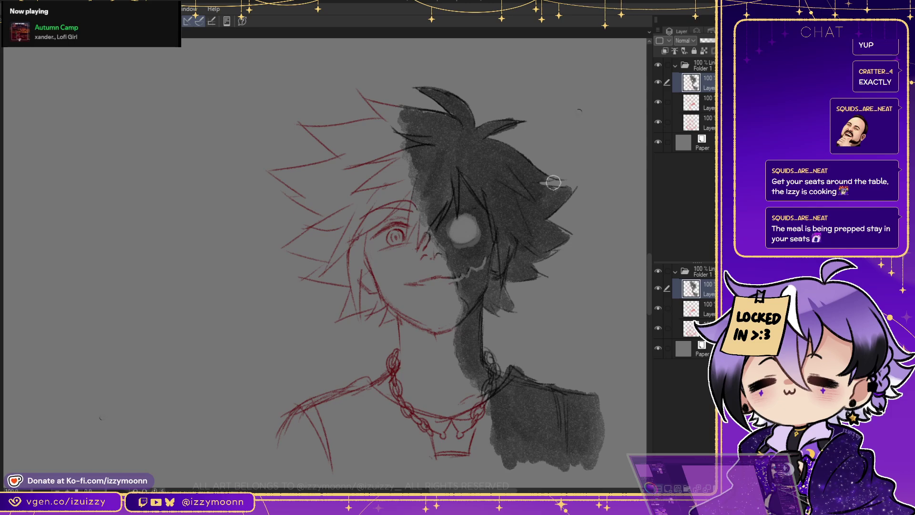
{"action": "left_click", "coordinate": [658, 288]}
{"action": "left_click", "coordinate": [658, 287]}
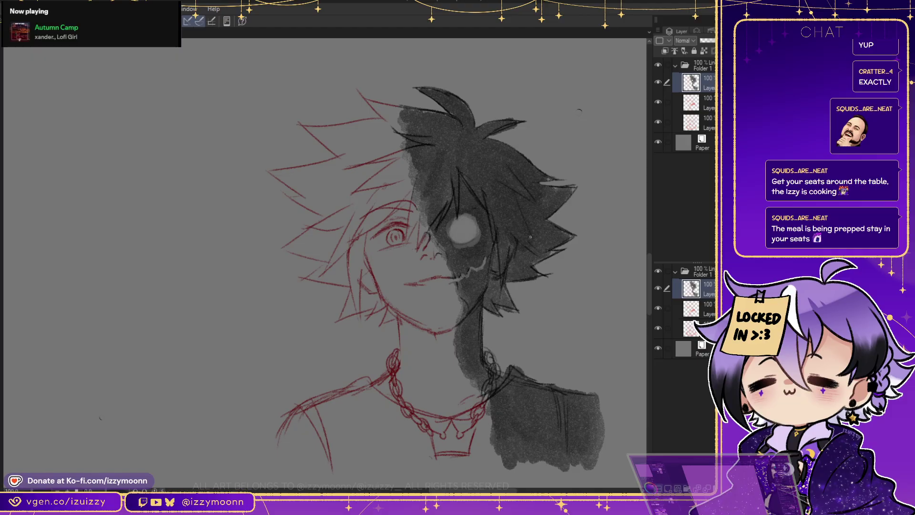
{"action": "mouse_move", "coordinate": [539, 190]}
{"action": "left_mouse_down"}
{"action": "mouse_move", "coordinate": [519, 257]}
{"action": "mouse_move", "coordinate": [531, 249]}
{"action": "left_mouse_up"}
{"action": "key", "text": "ctrl+z"}
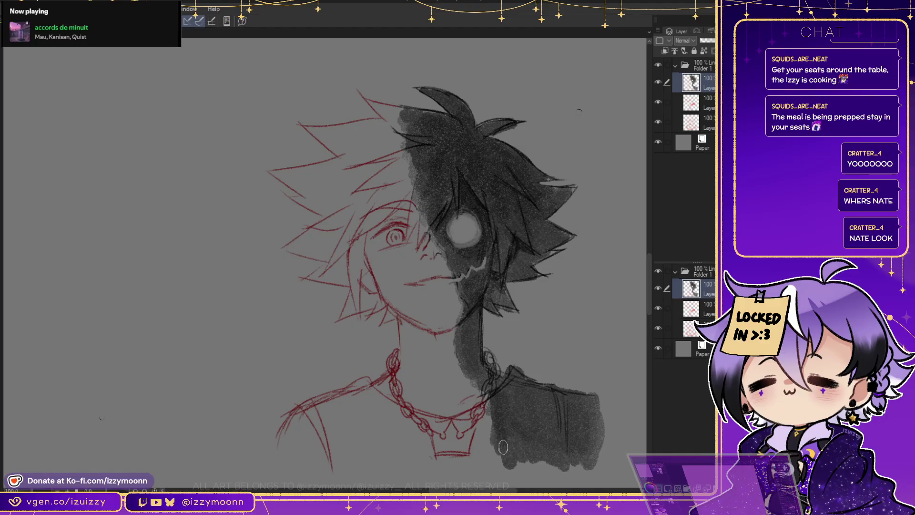
Shade the remaining shirt front red around the crown pendant, up to the black half
{"action": "mouse_move", "coordinate": [524, 418]}
{"action": "left_mouse_down"}
{"action": "mouse_move", "coordinate": [561, 439]}
{"action": "mouse_move", "coordinate": [544, 394]}
{"action": "mouse_move", "coordinate": [526, 391]}
{"action": "mouse_move", "coordinate": [523, 416]}
{"action": "mouse_move", "coordinate": [506, 403]}
{"action": "left_mouse_up"}
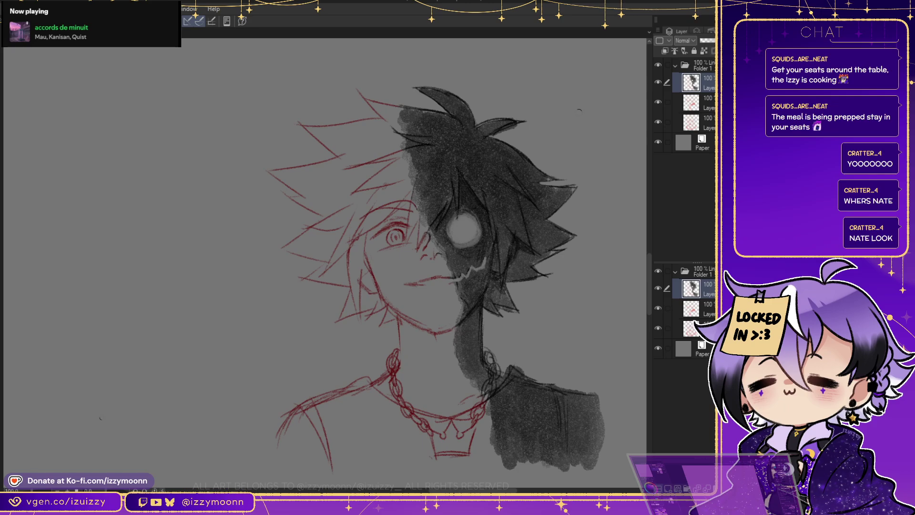
{"action": "mouse_move", "coordinate": [502, 429]}
{"action": "left_mouse_down"}
{"action": "mouse_move", "coordinate": [500, 460]}
{"action": "mouse_move", "coordinate": [489, 419]}
{"action": "mouse_move", "coordinate": [475, 452]}
{"action": "mouse_move", "coordinate": [480, 433]}
{"action": "mouse_move", "coordinate": [494, 462]}
{"action": "mouse_move", "coordinate": [485, 426]}
{"action": "mouse_move", "coordinate": [463, 418]}
{"action": "mouse_move", "coordinate": [479, 412]}
{"action": "mouse_move", "coordinate": [477, 401]}
{"action": "mouse_move", "coordinate": [420, 431]}
{"action": "mouse_move", "coordinate": [425, 460]}
{"action": "mouse_move", "coordinate": [414, 441]}
{"action": "mouse_move", "coordinate": [399, 440]}
{"action": "mouse_move", "coordinate": [413, 429]}
{"action": "mouse_move", "coordinate": [361, 395]}
{"action": "mouse_move", "coordinate": [364, 464]}
{"action": "mouse_move", "coordinate": [343, 450]}
{"action": "mouse_move", "coordinate": [326, 408]}
{"action": "mouse_move", "coordinate": [324, 417]}
{"action": "mouse_move", "coordinate": [350, 393]}
{"action": "mouse_move", "coordinate": [353, 433]}
{"action": "mouse_move", "coordinate": [345, 454]}
{"action": "mouse_move", "coordinate": [403, 456]}
{"action": "mouse_move", "coordinate": [364, 411]}
{"action": "left_mouse_up"}
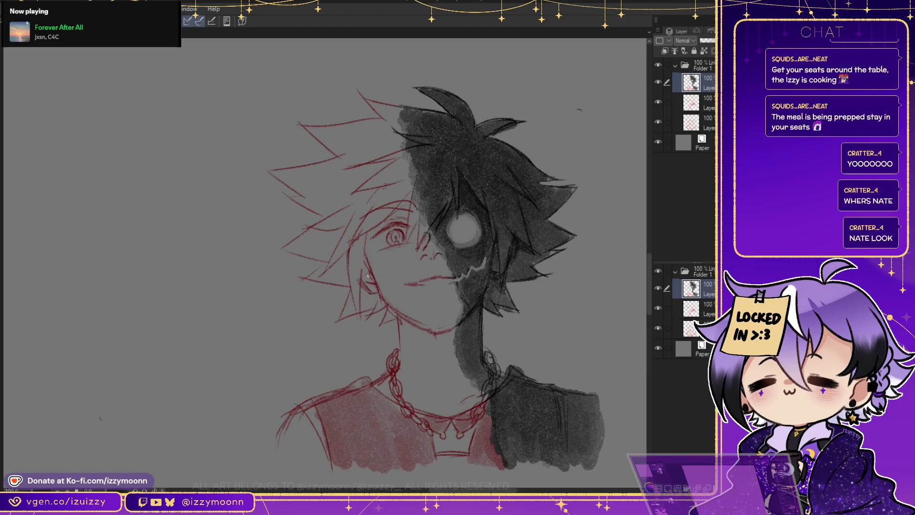
Refine the red half's ear and side locks, and strengthen the lines of its hair strands and outer spikes
{"action": "left_click_drag", "start_coordinate": [347, 241], "coordinate": [354, 307]}
{"action": "key", "text": "e"}
{"action": "mouse_move", "coordinate": [352, 243]}
{"action": "left_mouse_down"}
{"action": "mouse_move", "coordinate": [355, 297]}
{"action": "mouse_move", "coordinate": [352, 224]}
{"action": "mouse_move", "coordinate": [343, 254]}
{"action": "mouse_move", "coordinate": [323, 272]}
{"action": "left_mouse_up"}
{"action": "key", "text": "p"}
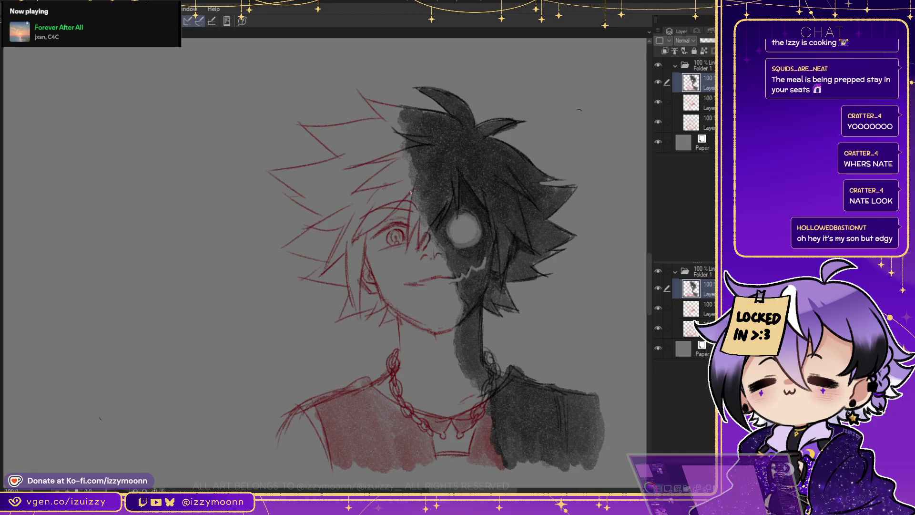
{"action": "mouse_move", "coordinate": [401, 177]}
{"action": "left_mouse_down"}
{"action": "mouse_move", "coordinate": [346, 191]}
{"action": "mouse_move", "coordinate": [386, 162]}
{"action": "left_mouse_up"}
{"action": "left_click_drag", "start_coordinate": [348, 224], "coordinate": [332, 258]}
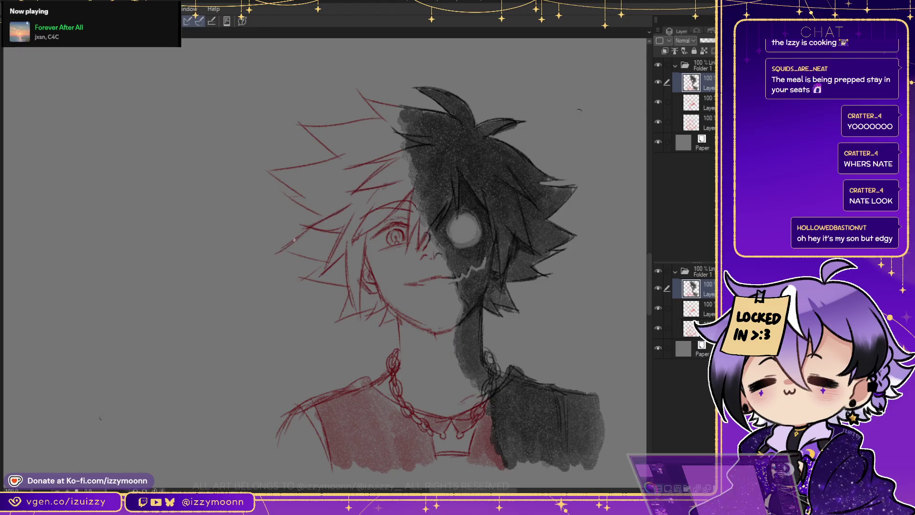
{"action": "mouse_move", "coordinate": [308, 277]}
{"action": "left_mouse_down"}
{"action": "mouse_move", "coordinate": [345, 278]}
{"action": "mouse_move", "coordinate": [338, 320]}
{"action": "mouse_move", "coordinate": [384, 302]}
{"action": "left_mouse_up"}
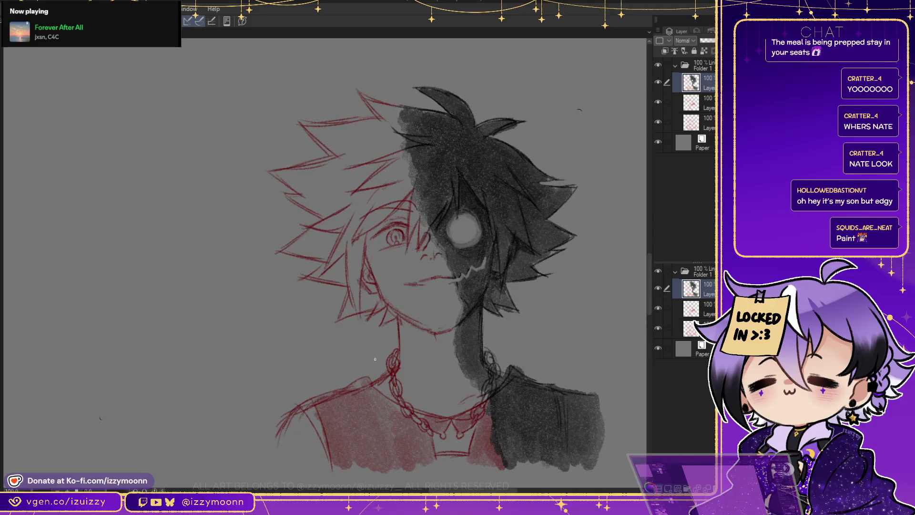
Replace the red half's shoulder with a wider one, redraw its sleeve seam, and extend the red shirt shading out to it
{"action": "mouse_move", "coordinate": [316, 405]}
{"action": "left_mouse_down"}
{"action": "mouse_move", "coordinate": [295, 406]}
{"action": "mouse_move", "coordinate": [281, 431]}
{"action": "mouse_move", "coordinate": [306, 399]}
{"action": "mouse_move", "coordinate": [321, 448]}
{"action": "mouse_move", "coordinate": [307, 395]}
{"action": "left_mouse_up"}
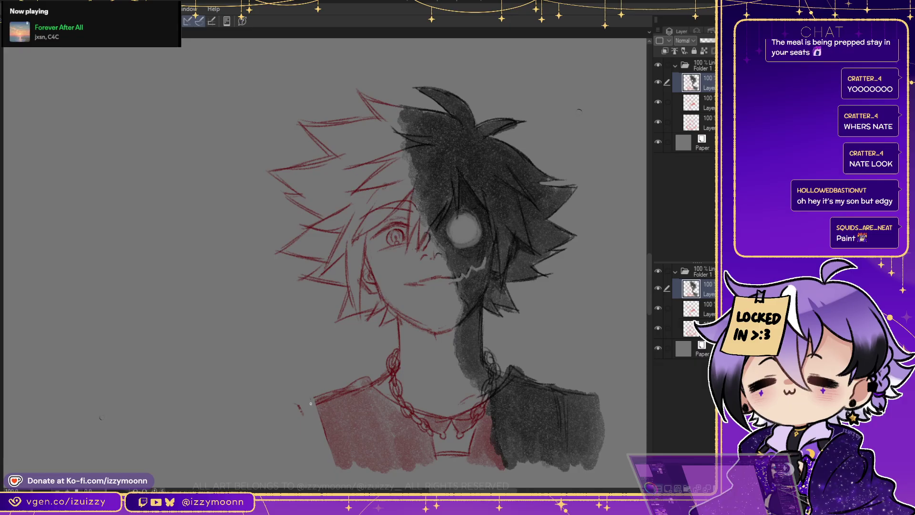
{"action": "mouse_move", "coordinate": [314, 399]}
{"action": "left_mouse_down"}
{"action": "mouse_move", "coordinate": [238, 424]}
{"action": "mouse_move", "coordinate": [222, 432]}
{"action": "mouse_move", "coordinate": [250, 421]}
{"action": "mouse_move", "coordinate": [207, 461]}
{"action": "left_mouse_up"}
{"action": "left_click_drag", "start_coordinate": [262, 418], "coordinate": [288, 484]}
{"action": "left_click_drag", "start_coordinate": [265, 414], "coordinate": [285, 473]}
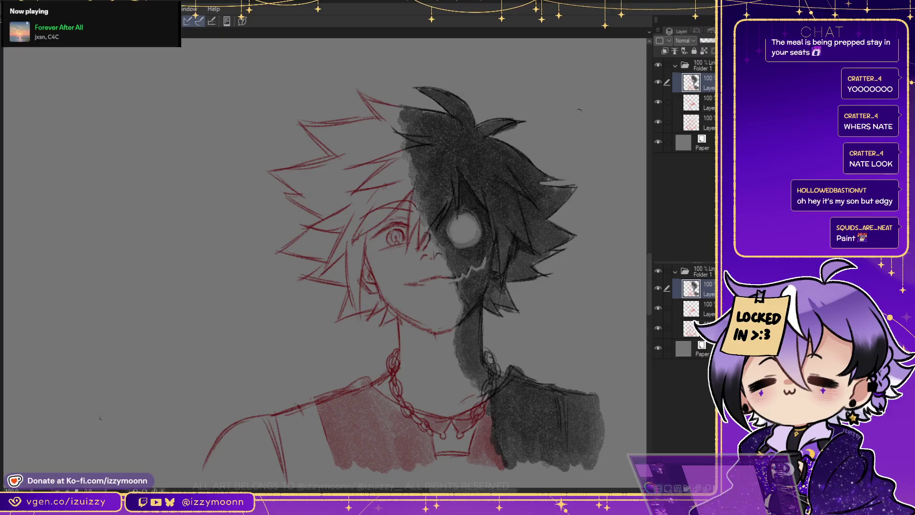
{"action": "mouse_move", "coordinate": [331, 424]}
{"action": "left_mouse_down"}
{"action": "mouse_move", "coordinate": [319, 443]}
{"action": "mouse_move", "coordinate": [315, 410]}
{"action": "mouse_move", "coordinate": [306, 476]}
{"action": "mouse_move", "coordinate": [296, 419]}
{"action": "mouse_move", "coordinate": [288, 481]}
{"action": "left_mouse_up"}
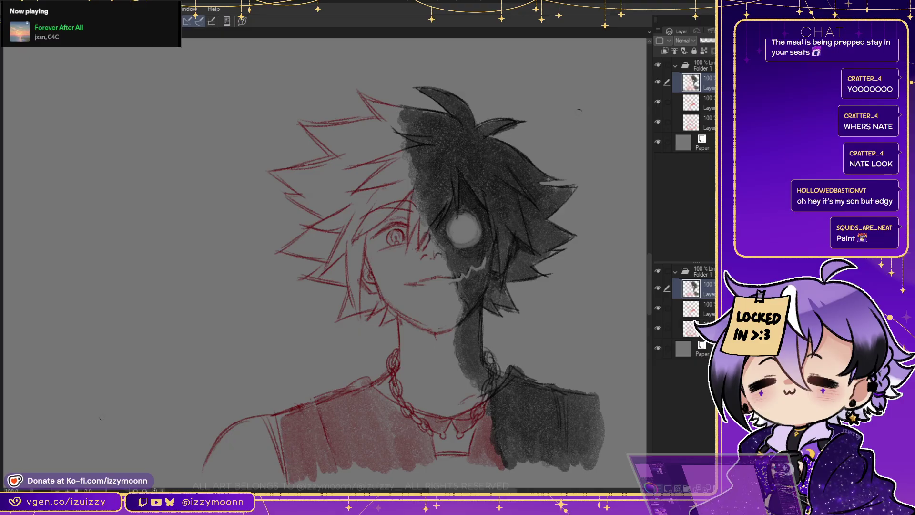
Lasso the outer part of the red shoulder, move it slightly inward toward the neck, and deselect
{"action": "mouse_move", "coordinate": [333, 456]}
{"action": "left_mouse_down"}
{"action": "mouse_move", "coordinate": [336, 479]}
{"action": "mouse_move", "coordinate": [305, 483]}
{"action": "mouse_move", "coordinate": [316, 381]}
{"action": "left_mouse_up"}
{"action": "left_click", "coordinate": [298, 467]}
{"action": "left_click_drag", "start_coordinate": [267, 419], "coordinate": [281, 419]}
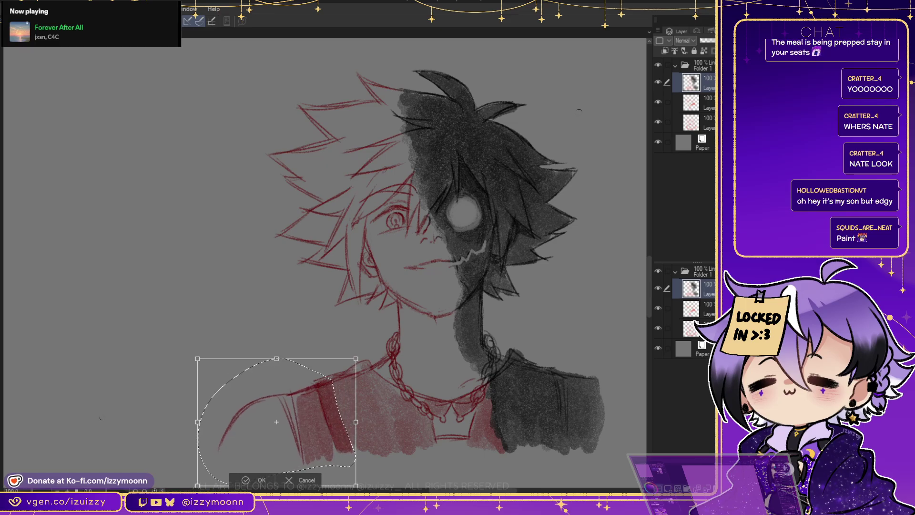
{"action": "key", "text": "Return"}
{"action": "key", "text": "ctrl+d"}
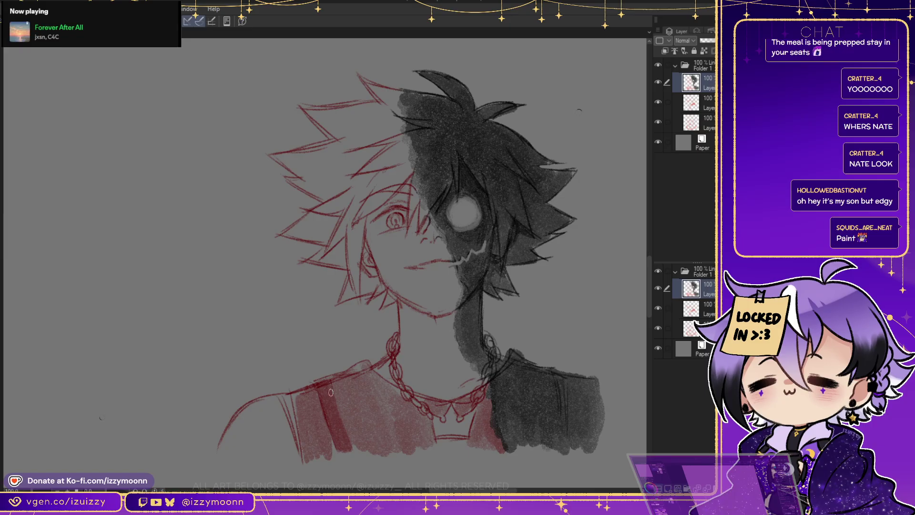
Even out the overlapping red shading on the shirt beside the moved shoulder with further strokes
{"action": "mouse_move", "coordinate": [329, 388]}
{"action": "left_mouse_down"}
{"action": "mouse_move", "coordinate": [327, 410]}
{"action": "mouse_move", "coordinate": [334, 392]}
{"action": "left_mouse_up"}
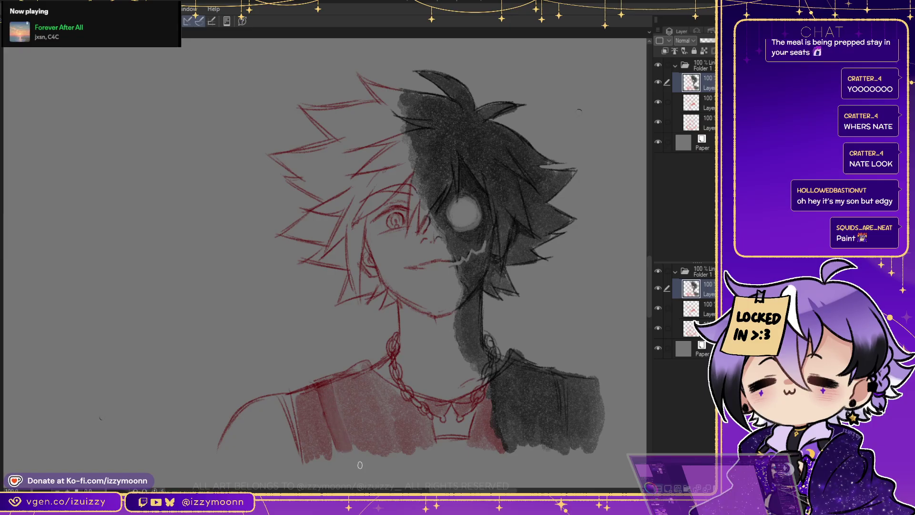
{"action": "mouse_move", "coordinate": [329, 454]}
{"action": "left_mouse_down"}
{"action": "mouse_move", "coordinate": [358, 423]}
{"action": "mouse_move", "coordinate": [315, 462]}
{"action": "mouse_move", "coordinate": [328, 393]}
{"action": "mouse_move", "coordinate": [318, 407]}
{"action": "mouse_move", "coordinate": [323, 436]}
{"action": "left_mouse_up"}
{"action": "mouse_move", "coordinate": [346, 396]}
{"action": "left_mouse_down"}
{"action": "mouse_move", "coordinate": [311, 418]}
{"action": "mouse_move", "coordinate": [329, 387]}
{"action": "mouse_move", "coordinate": [308, 406]}
{"action": "mouse_move", "coordinate": [323, 389]}
{"action": "mouse_move", "coordinate": [312, 428]}
{"action": "mouse_move", "coordinate": [353, 397]}
{"action": "mouse_move", "coordinate": [324, 457]}
{"action": "mouse_move", "coordinate": [361, 422]}
{"action": "mouse_move", "coordinate": [339, 444]}
{"action": "mouse_move", "coordinate": [312, 451]}
{"action": "mouse_move", "coordinate": [289, 397]}
{"action": "left_mouse_up"}
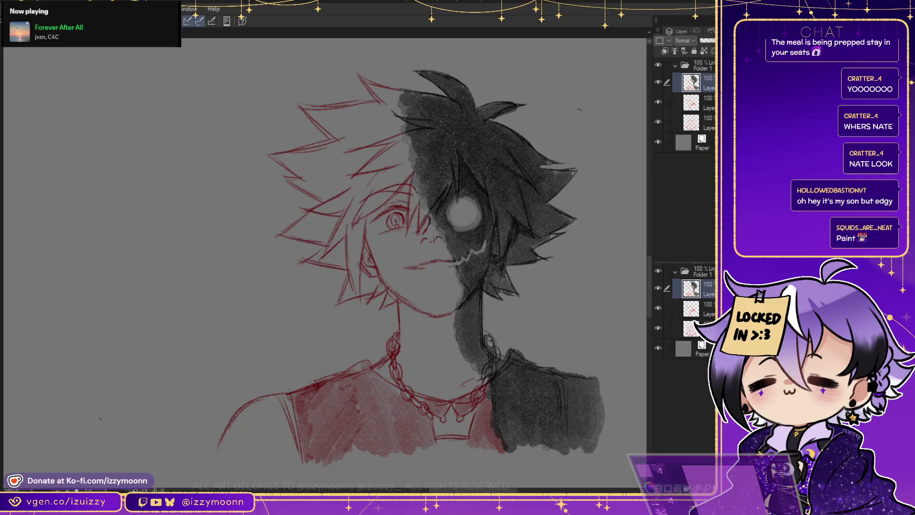
Extend the black shading along the split in the hair and face, and fill the gap in the outer hair spike
{"action": "left_click_drag", "start_coordinate": [413, 100], "coordinate": [403, 102]}
{"action": "key", "text": "ctrl+z"}
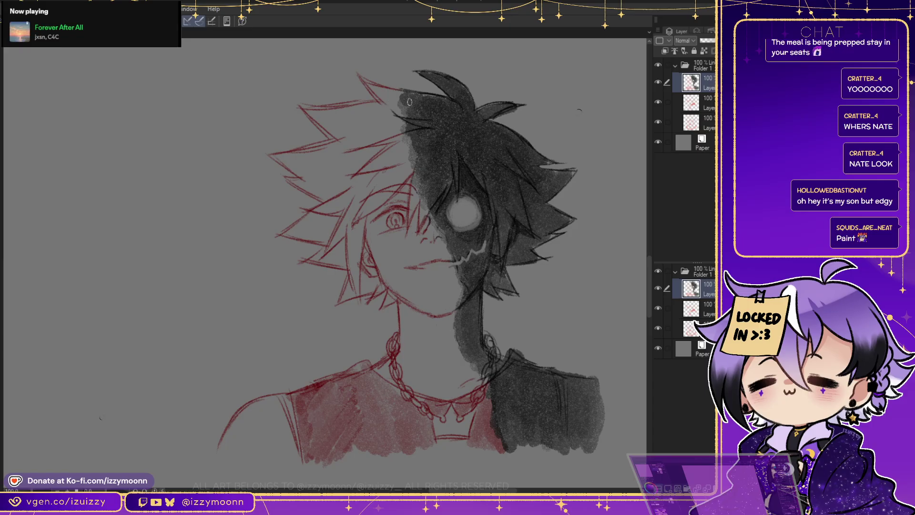
{"action": "mouse_move", "coordinate": [403, 95]}
{"action": "left_mouse_down"}
{"action": "mouse_move", "coordinate": [409, 113]}
{"action": "mouse_move", "coordinate": [393, 101]}
{"action": "mouse_move", "coordinate": [407, 112]}
{"action": "mouse_move", "coordinate": [397, 95]}
{"action": "mouse_move", "coordinate": [414, 136]}
{"action": "left_mouse_up"}
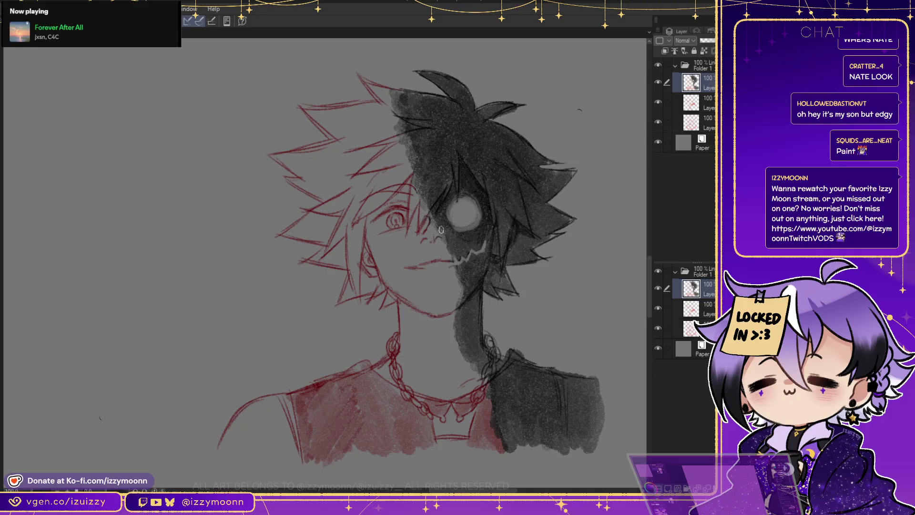
{"action": "left_click_drag", "start_coordinate": [434, 214], "coordinate": [442, 235]}
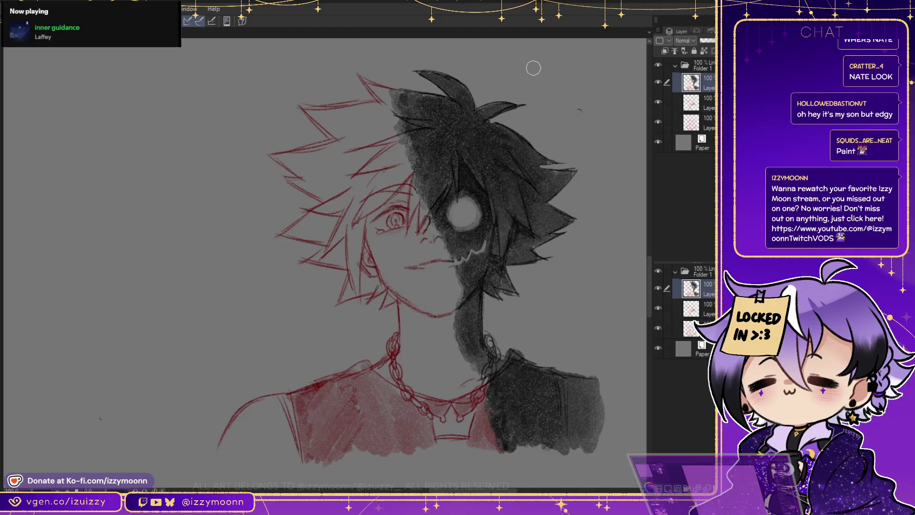
{"action": "mouse_move", "coordinate": [498, 118]}
{"action": "left_mouse_down"}
{"action": "mouse_move", "coordinate": [535, 103]}
{"action": "mouse_move", "coordinate": [498, 123]}
{"action": "left_mouse_up"}
{"action": "left_click_drag", "start_coordinate": [539, 165], "coordinate": [568, 170]}
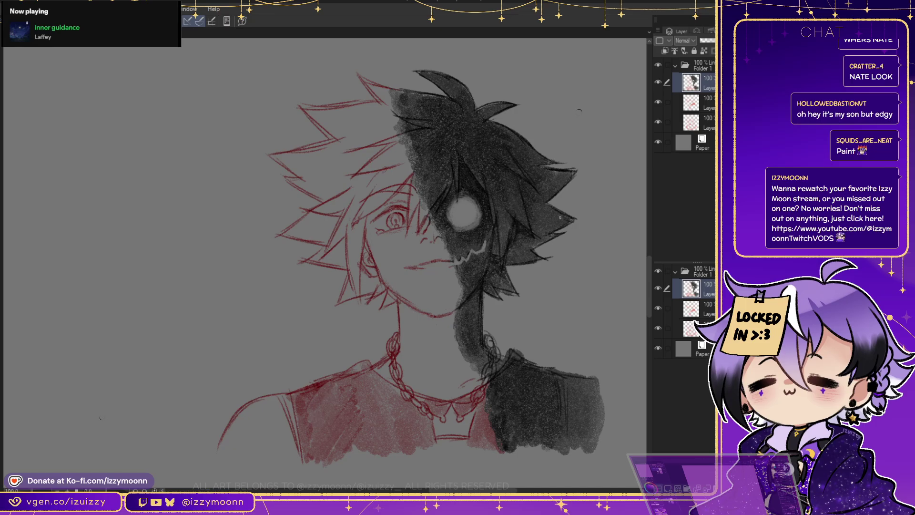
Touch up the black shading in the outer hair spikes and erase the lower end of the red half's outer shoulder line
{"action": "left_click_drag", "start_coordinate": [553, 206], "coordinate": [569, 214]}
{"action": "mouse_move", "coordinate": [507, 264]}
{"action": "left_mouse_down"}
{"action": "mouse_move", "coordinate": [548, 257]}
{"action": "mouse_move", "coordinate": [506, 282]}
{"action": "left_mouse_up"}
{"action": "scroll", "coordinate": [458, 257], "scroll_direction": "down", "scroll_amount": 5}
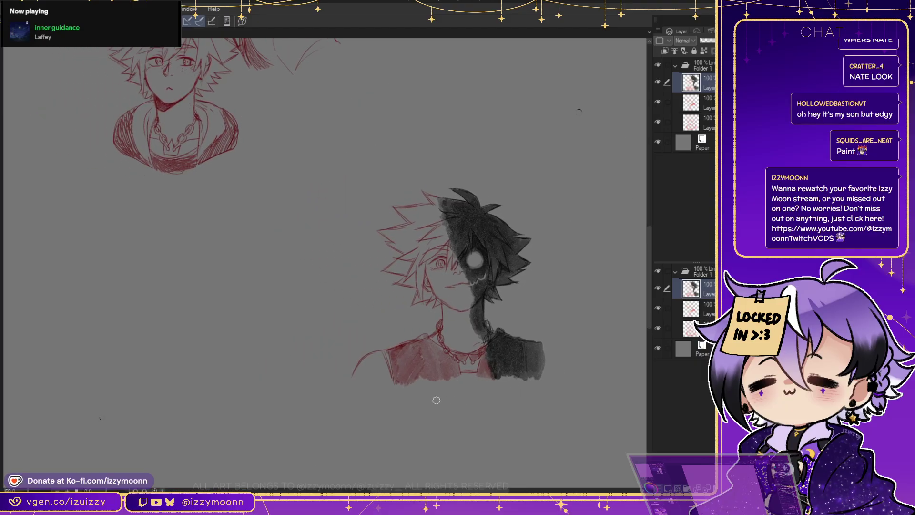
{"action": "left_click_drag", "start_coordinate": [346, 386], "coordinate": [360, 368]}
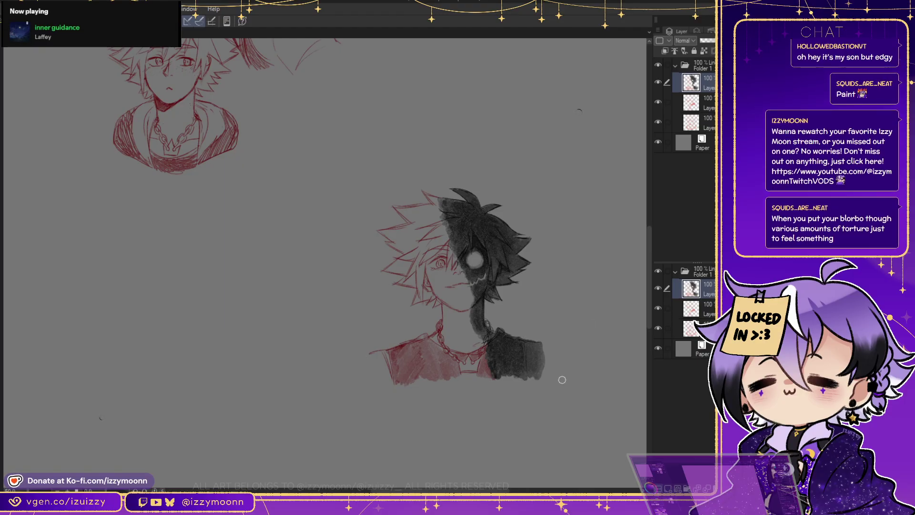
Move the split portrait up beside the two finished busts and touch up the shading on its black sleeve
{"action": "scroll", "coordinate": [578, 115], "scroll_direction": "up", "scroll_amount": 5}
{"action": "scroll", "coordinate": [578, 115], "scroll_direction": "left", "scroll_amount": 5}
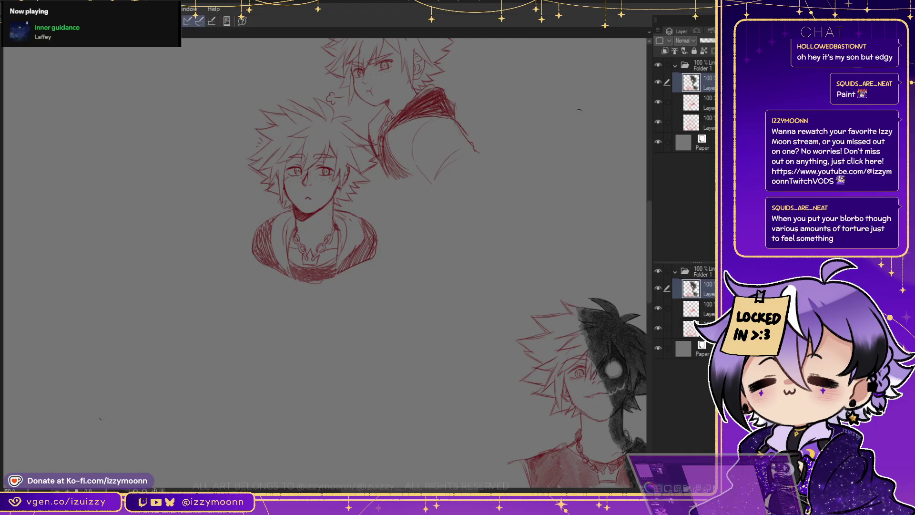
{"action": "scroll", "coordinate": [578, 114], "scroll_direction": "up", "scroll_amount": 4}
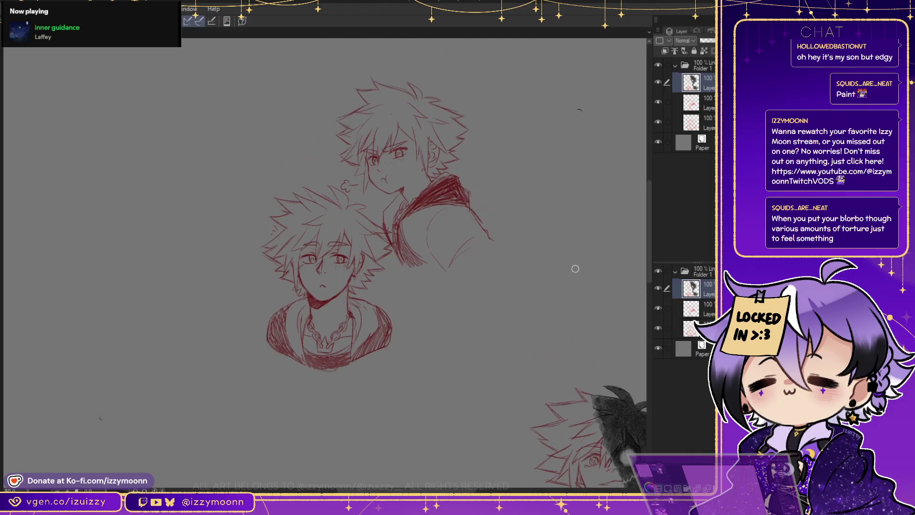
{"action": "mouse_move", "coordinate": [574, 405]}
{"action": "left_mouse_down"}
{"action": "mouse_move", "coordinate": [517, 133]}
{"action": "mouse_move", "coordinate": [506, 125]}
{"action": "left_mouse_up"}
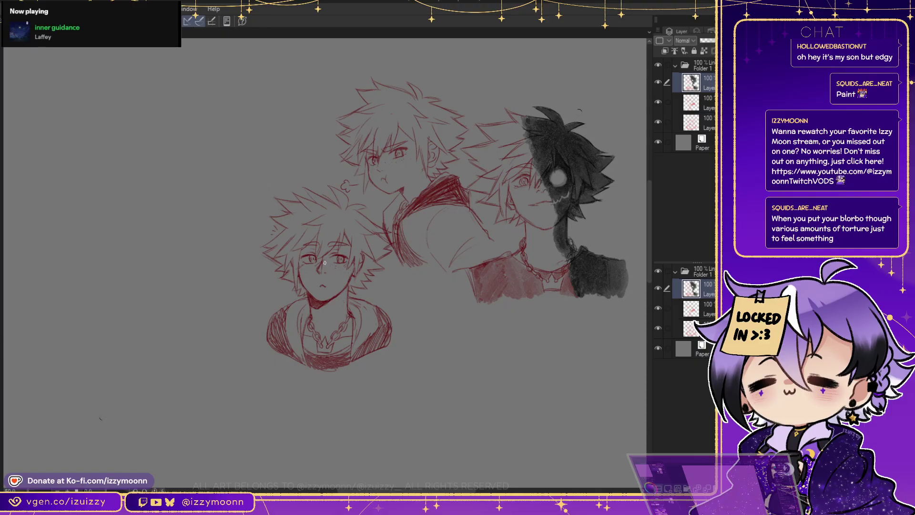
{"action": "mouse_move", "coordinate": [608, 268]}
{"action": "left_mouse_down"}
{"action": "mouse_move", "coordinate": [604, 295]}
{"action": "mouse_move", "coordinate": [601, 262]}
{"action": "mouse_move", "coordinate": [587, 289]}
{"action": "mouse_move", "coordinate": [612, 287]}
{"action": "mouse_move", "coordinate": [612, 262]}
{"action": "mouse_move", "coordinate": [617, 299]}
{"action": "mouse_move", "coordinate": [618, 273]}
{"action": "left_mouse_up"}
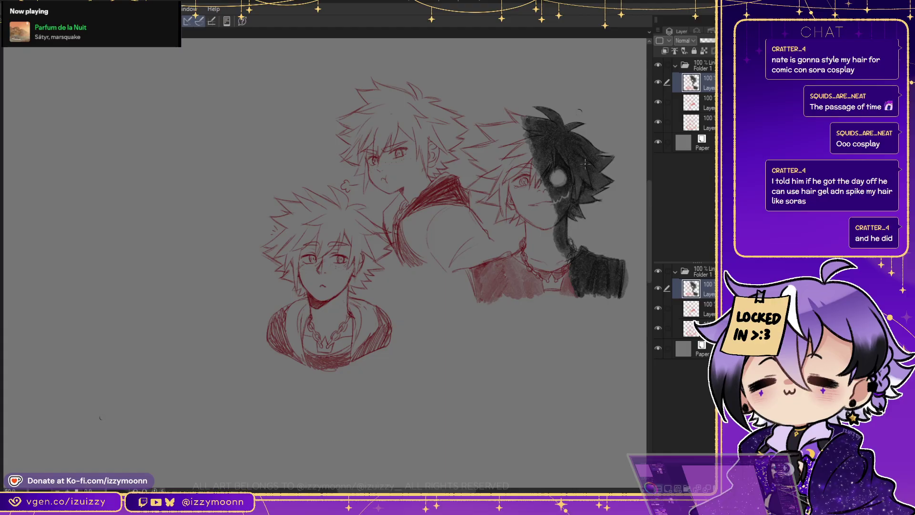
Try Normal blending on Folder 1 with the three busts and restore its linear blending mode
{"action": "key", "text": "alt+bracketright"}
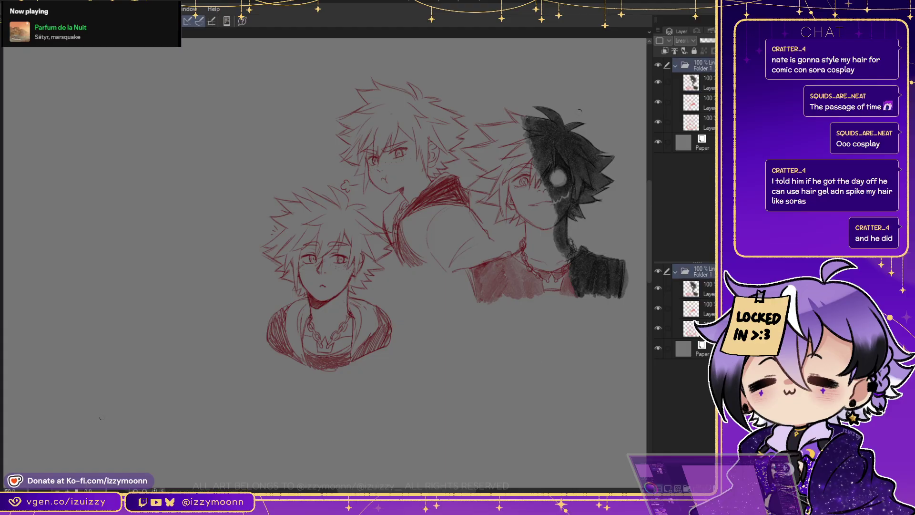
{"action": "scroll", "coordinate": [103, 416], "scroll_direction": "right", "scroll_amount": 3}
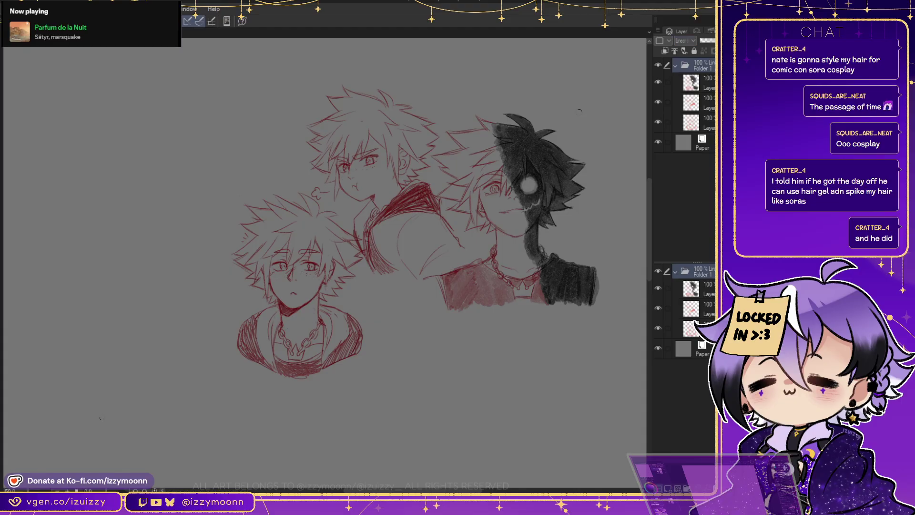
{"action": "key", "text": "ctrl+z"}
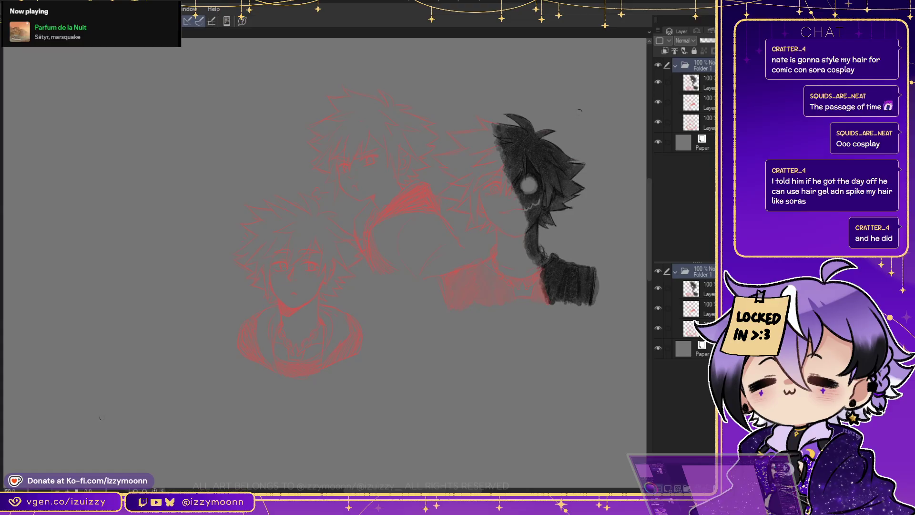
{"action": "key", "text": "ctrl+y"}
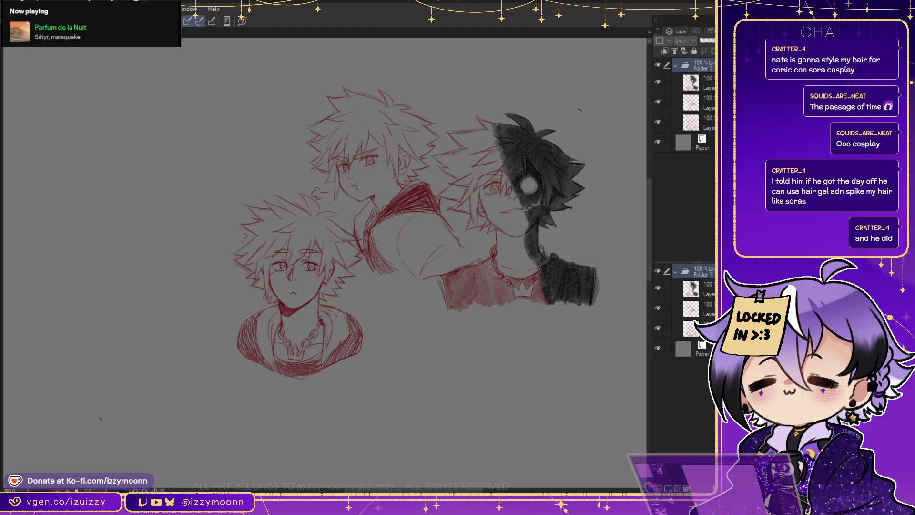
Move the front-facing bust's layer slightly closer to the split portrait, and shift all of Folder 1 toward the canvas's left side
{"action": "key", "text": "ctrl+z"}
{"action": "key", "text": "ctrl+z"}
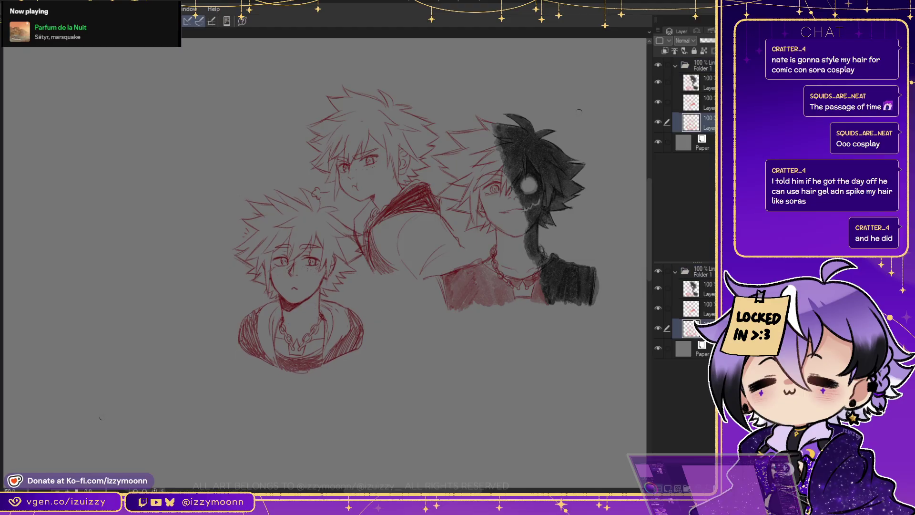
{"action": "key", "text": "ctrl+z"}
{"action": "key", "text": "ctrl+z"}
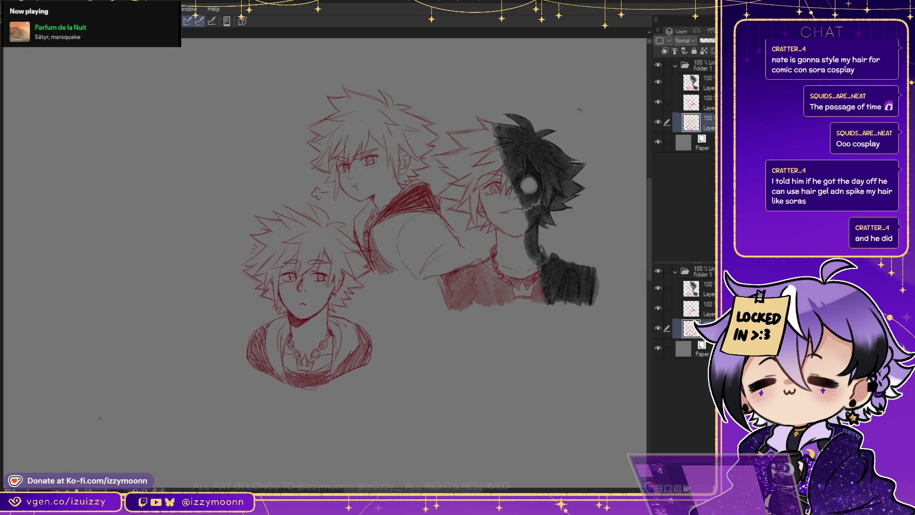
{"action": "key", "text": "ctrl+y"}
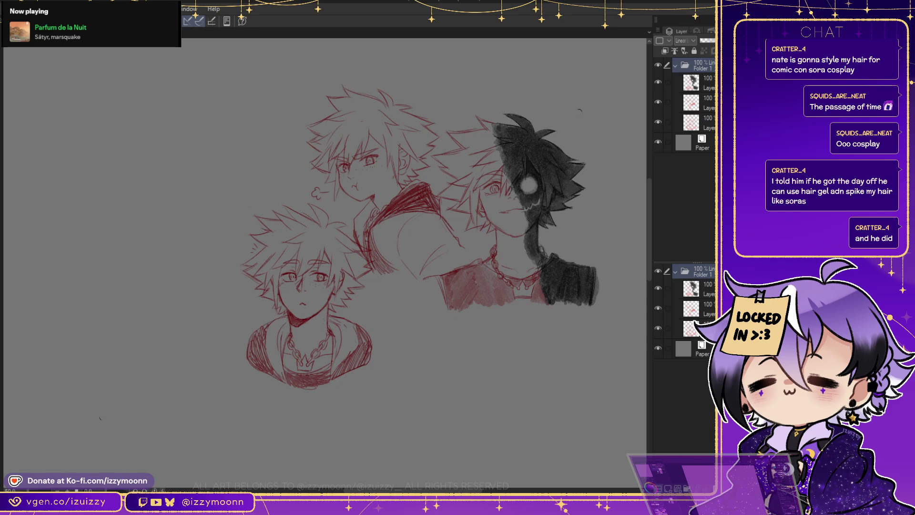
{"action": "mouse_move", "coordinate": [324, 238]}
{"action": "left_mouse_down"}
{"action": "mouse_move", "coordinate": [310, 205]}
{"action": "mouse_move", "coordinate": [81, 190]}
{"action": "mouse_move", "coordinate": [115, 195]}
{"action": "mouse_move", "coordinate": [119, 210]}
{"action": "left_mouse_up"}
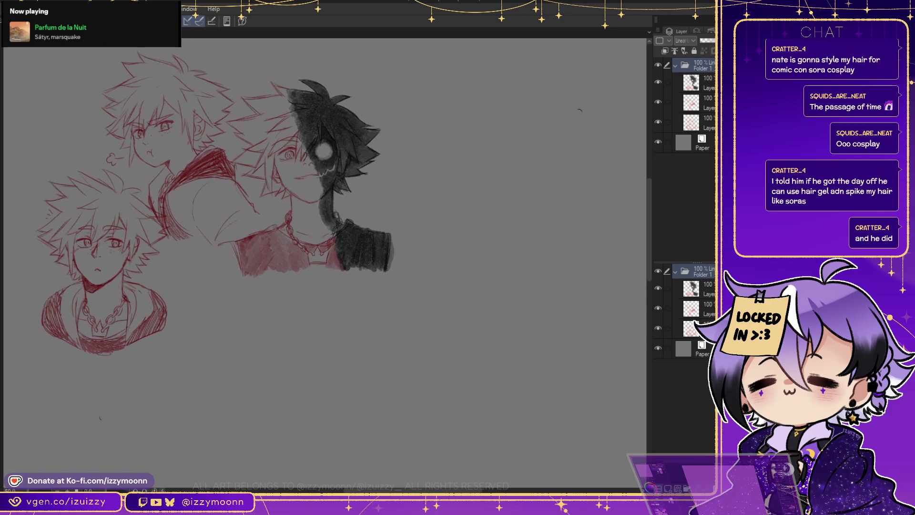
Paste the 2/14/26 folder with the piggyback drawing beside the busts, and place it beneath Folder 1 and closer to the split portrait
{"action": "key", "text": "ctrl+z"}
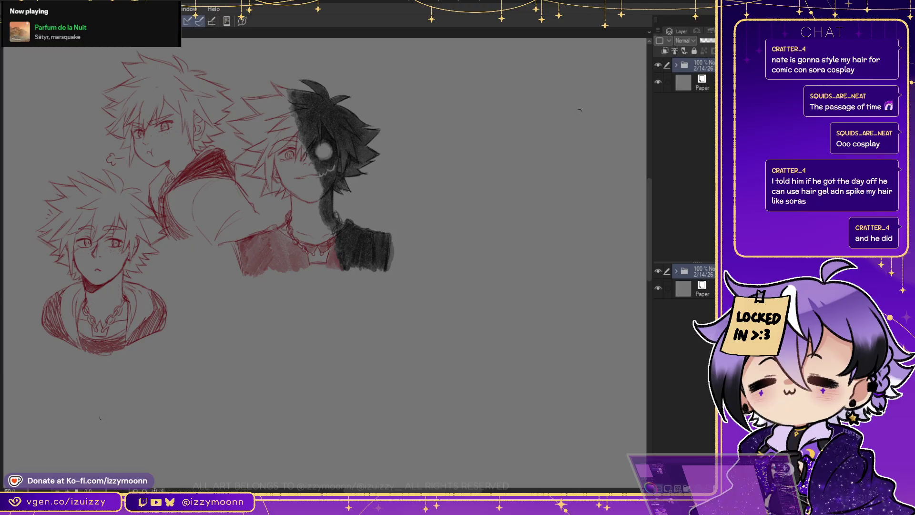
{"action": "key", "text": "ctrl+y"}
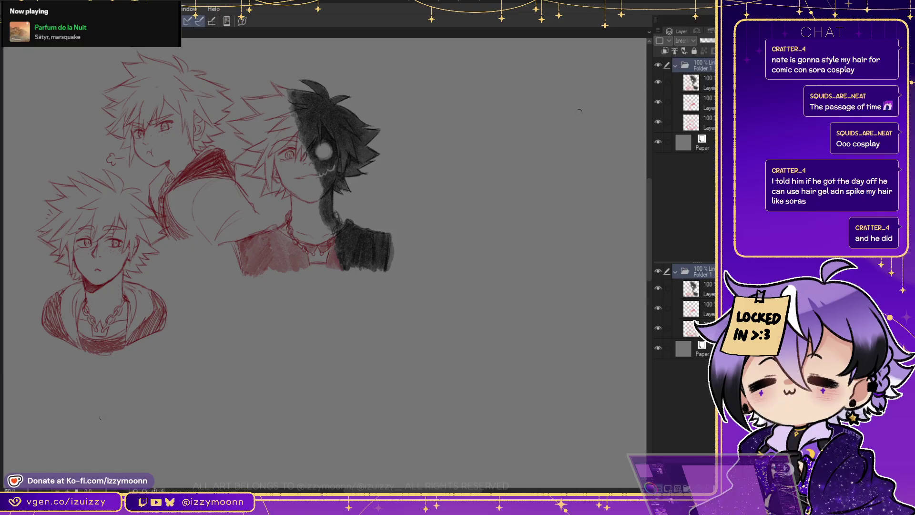
{"action": "key", "text": "ctrl+z"}
{"action": "key", "text": "ctrl+y"}
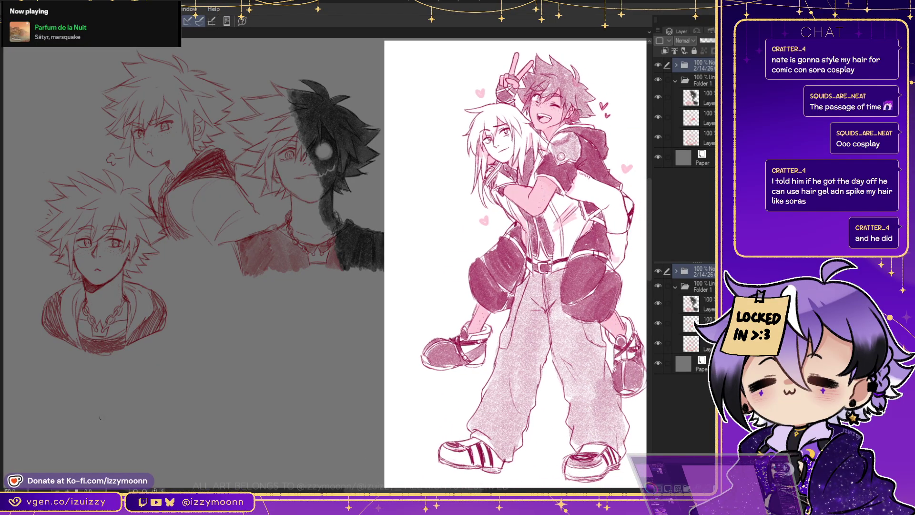
{"action": "key", "text": "ctrl+z"}
{"action": "key", "text": "ctrl+z"}
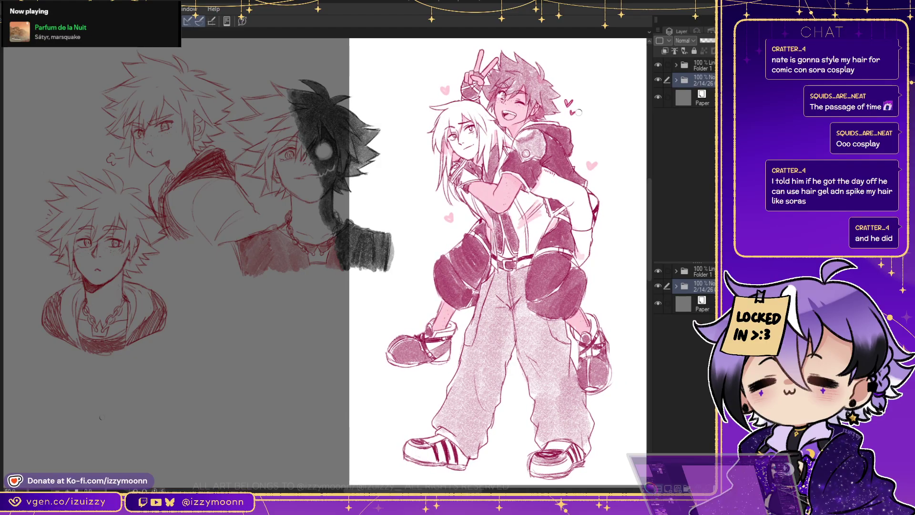
Copy the blue-haired girl's 2/14/26 folder from the dated sketch document, paste it beneath Folder 1, and move the drawing below the busts
{"action": "key", "text": "ctrl+z"}
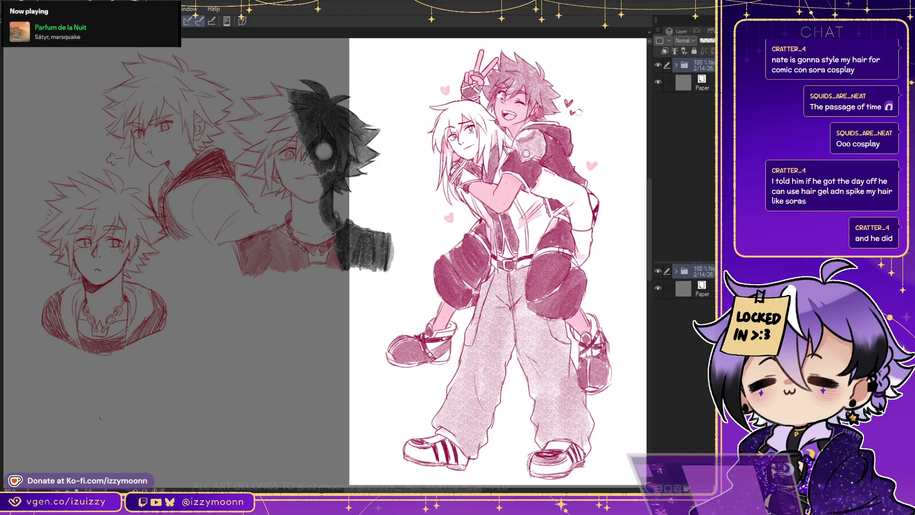
{"action": "key", "text": "ctrl+z"}
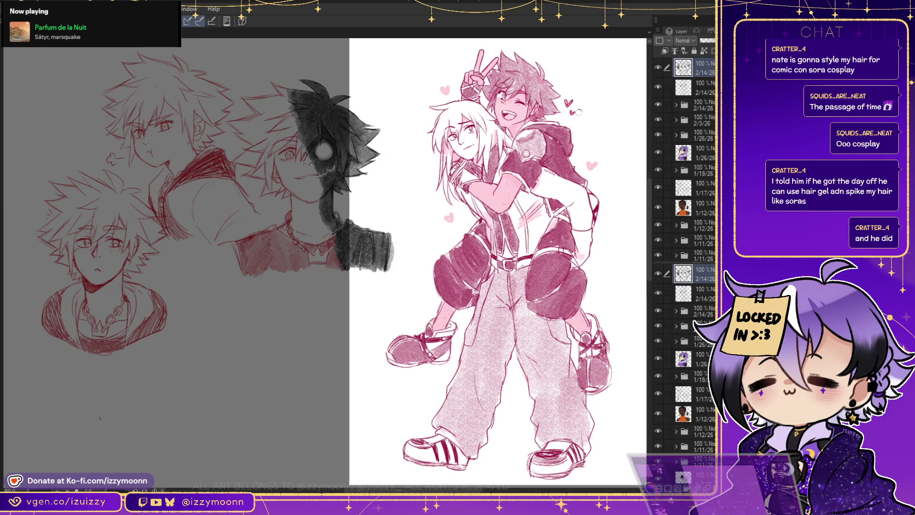
{"action": "key", "text": "ctrl+y"}
{"action": "key", "text": "ctrl+y"}
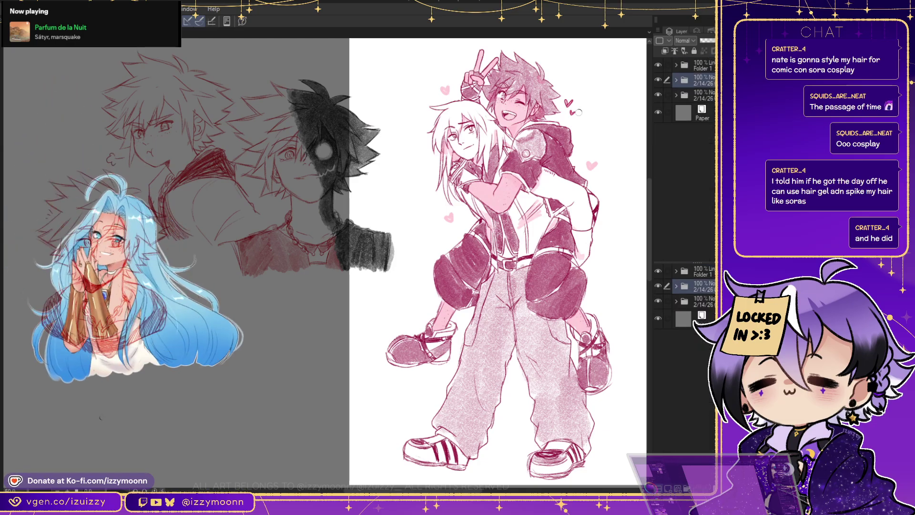
{"action": "key", "text": "ctrl+y"}
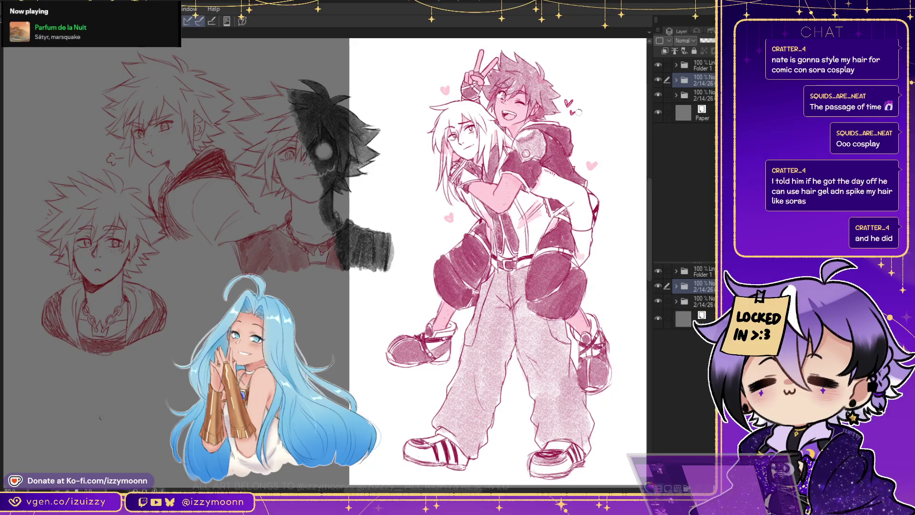
{"action": "key", "text": "ctrl+y"}
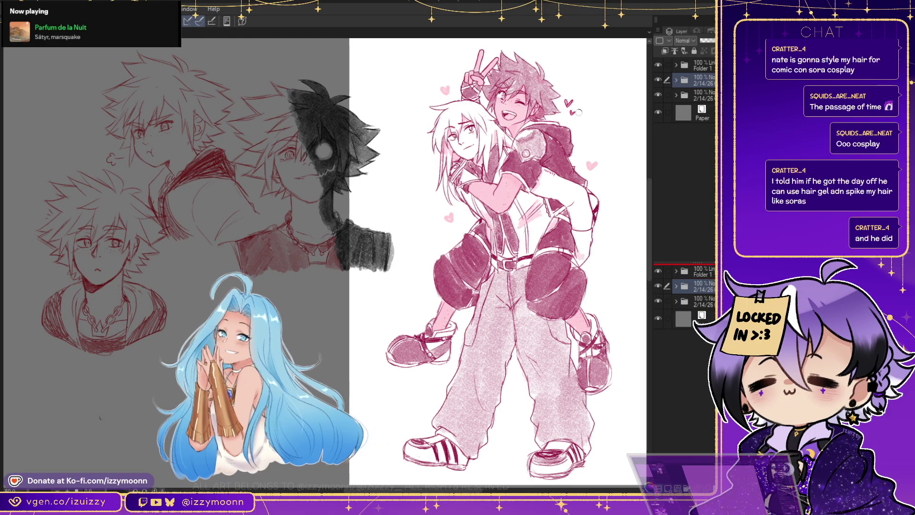
Raise the blue-haired girl's folder above Folder 1 and reposition the drawing below the front-facing bust
{"action": "key", "text": "ctrl+y"}
{"action": "key", "text": "ctrl+y"}
{"action": "key", "text": "ctrl+y"}
{"action": "key", "text": "ctrl+y"}
{"action": "key", "text": "ctrl+y"}
{"action": "key", "text": "ctrl+y"}
{"action": "key", "text": "ctrl+y"}
{"action": "key", "text": "ctrl+y"}
{"action": "key", "text": "ctrl+y"}
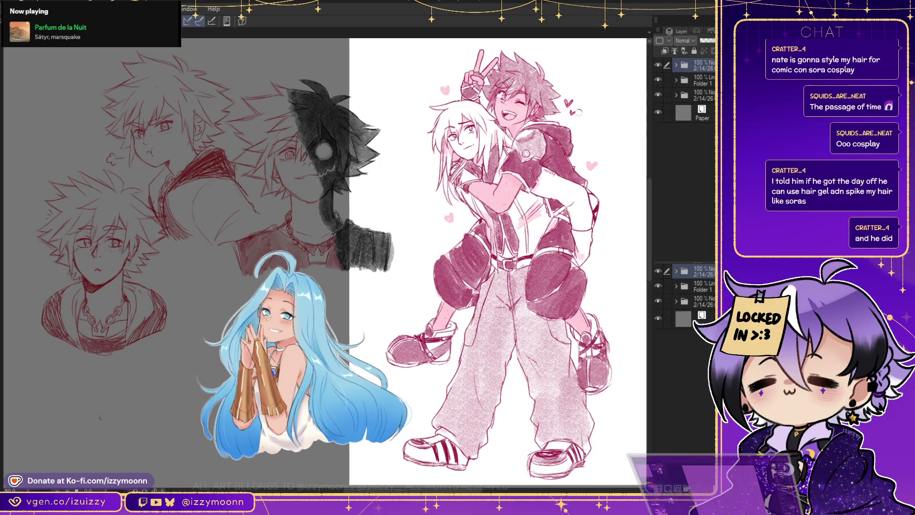
{"action": "key", "text": "ctrl+y"}
{"action": "key", "text": "ctrl+y"}
{"action": "key", "text": "ctrl+y"}
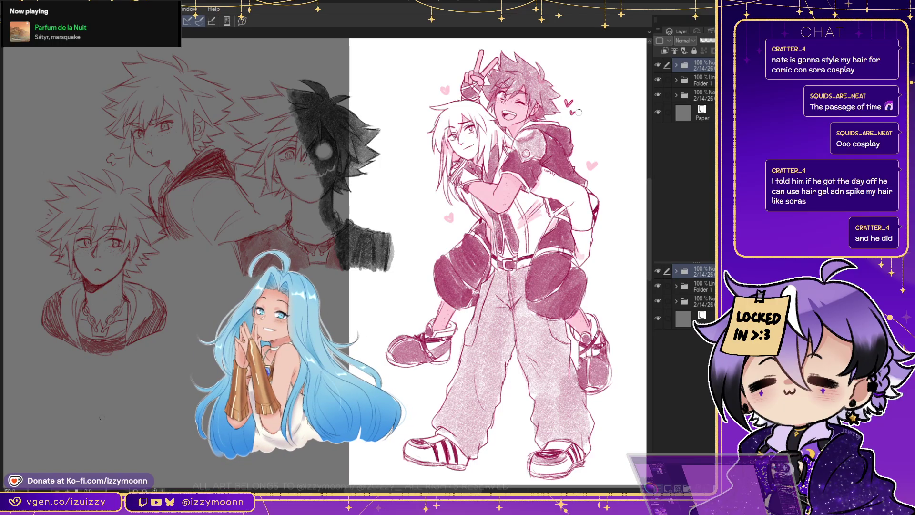
{"action": "key", "text": "ctrl+y"}
{"action": "key", "text": "ctrl+y"}
{"action": "key", "text": "ctrl+y"}
{"action": "key", "text": "ctrl+y"}
{"action": "key", "text": "ctrl+y"}
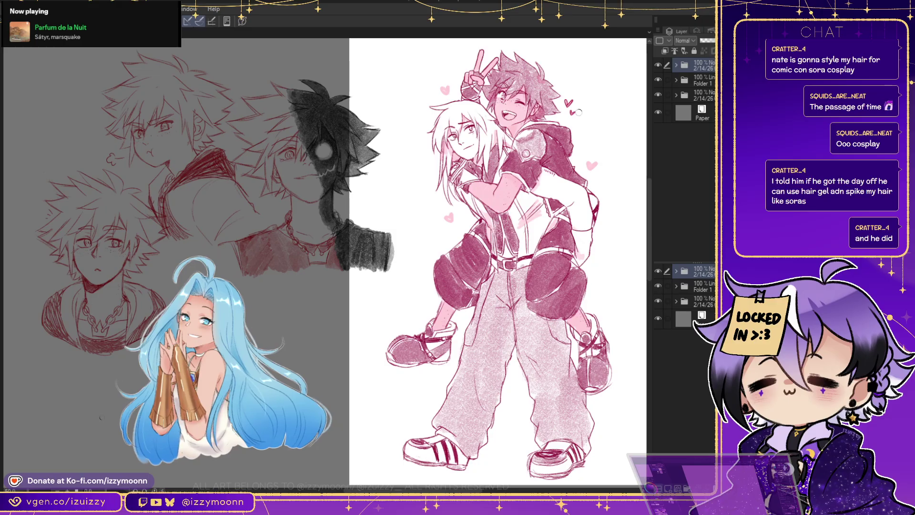
{"action": "key", "text": "ctrl+y"}
{"action": "key", "text": "ctrl+y"}
{"action": "key", "text": "ctrl+y"}
{"action": "key", "text": "ctrl+y"}
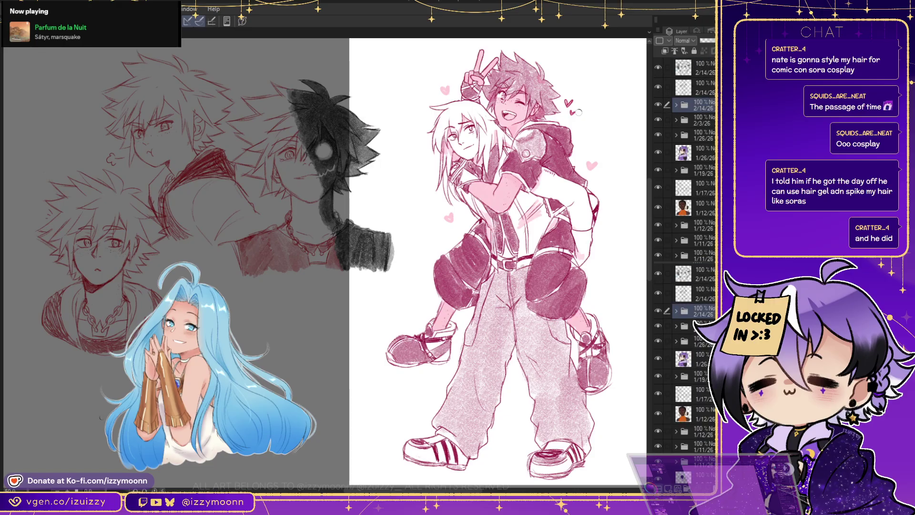
Copy the two topmost 2/14/26 doodle layers from the dated sketch document and place the chibi doodles between the blue-haired and piggyback drawings
{"action": "left_click", "coordinate": [701, 88]}
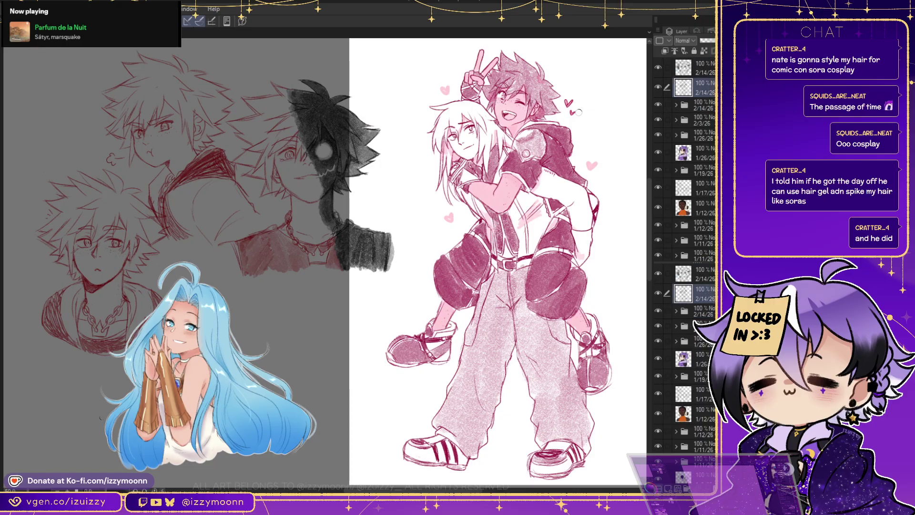
{"action": "left_click", "coordinate": [701, 67], "text": "shift"}
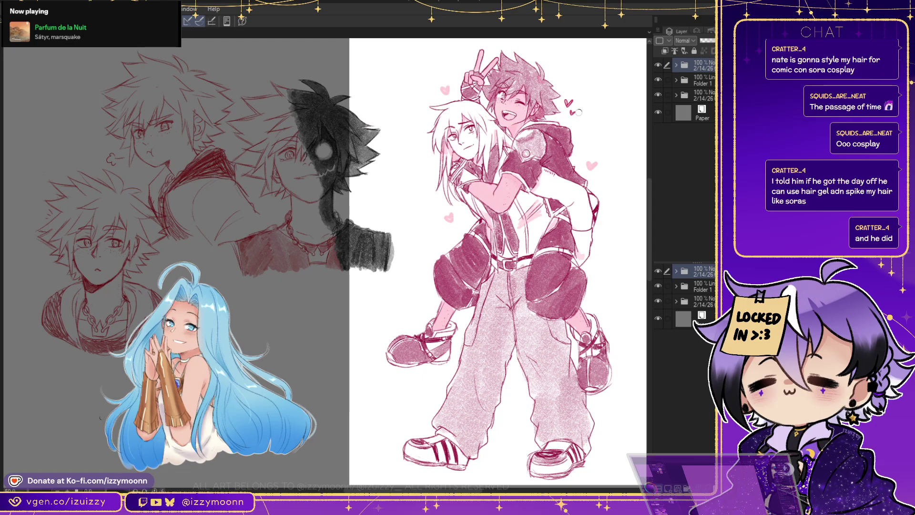
{"action": "key", "text": "ctrl+z"}
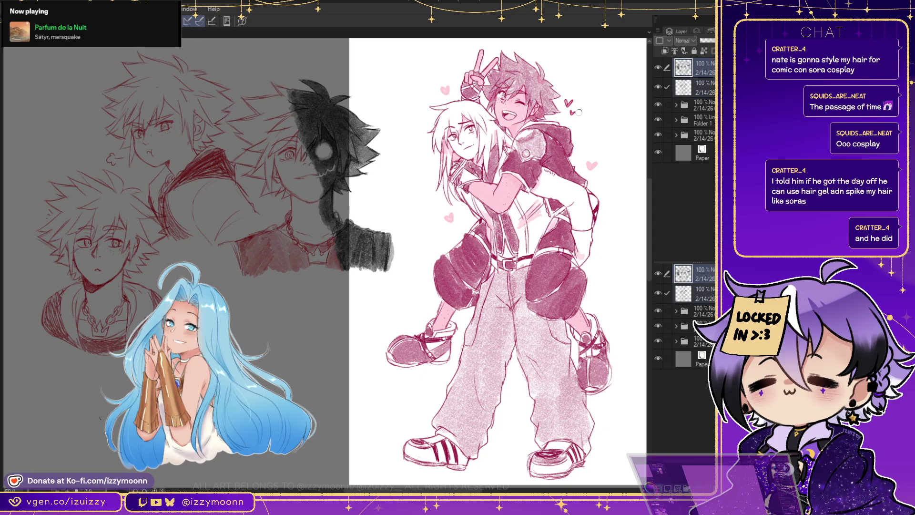
{"action": "mouse_move", "coordinate": [477, 81]}
{"action": "left_mouse_down"}
{"action": "mouse_move", "coordinate": [370, 386]}
{"action": "mouse_move", "coordinate": [358, 395]}
{"action": "mouse_move", "coordinate": [360, 415]}
{"action": "mouse_move", "coordinate": [360, 367]}
{"action": "left_mouse_up"}
{"action": "key", "text": "ctrl+z"}
{"action": "key", "text": "ctrl+z"}
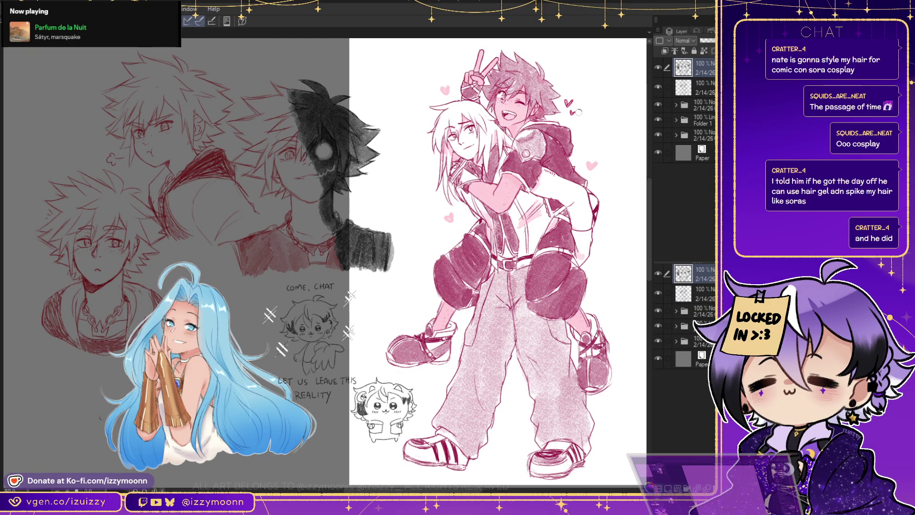
Shift the blue-haired girl's drawing slightly down and nudge the "Come, chat" doodle slightly away from the piggyback drawing
{"action": "left_click", "coordinate": [702, 105]}
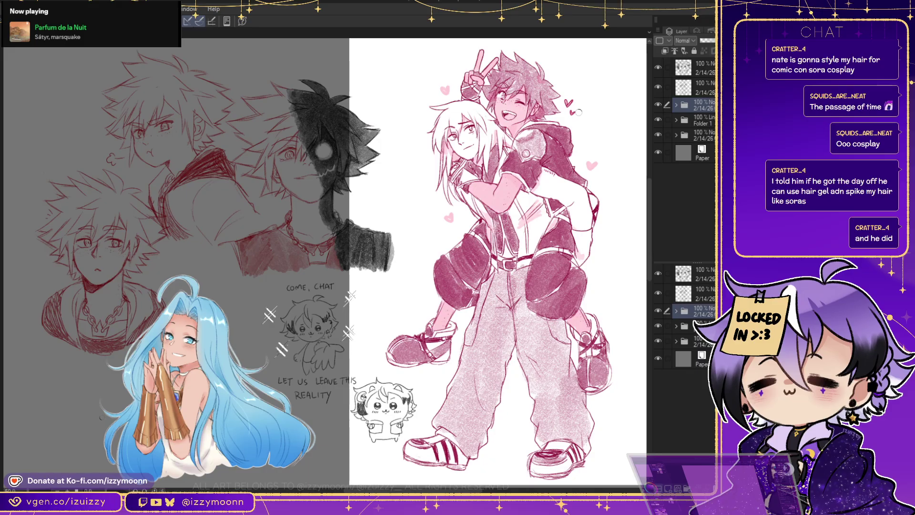
{"action": "key", "text": "alt+bracketright"}
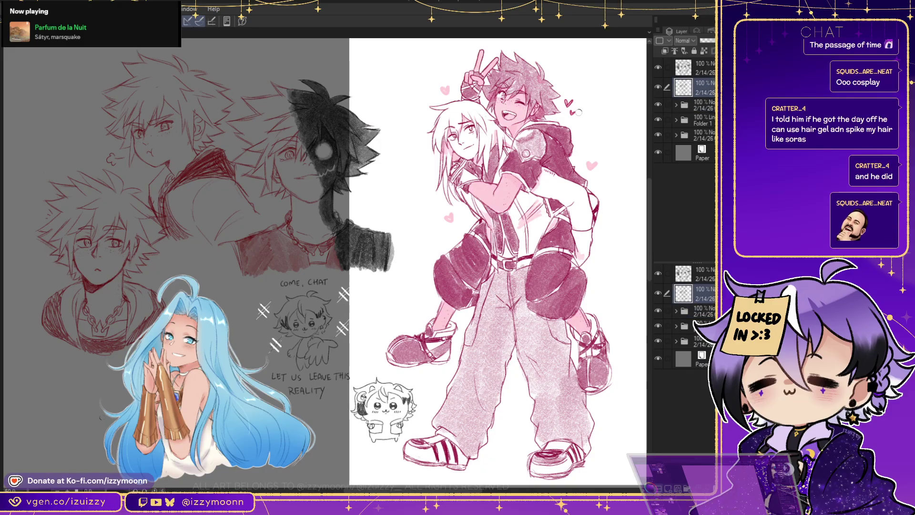
{"action": "key", "text": "alt+bracketright"}
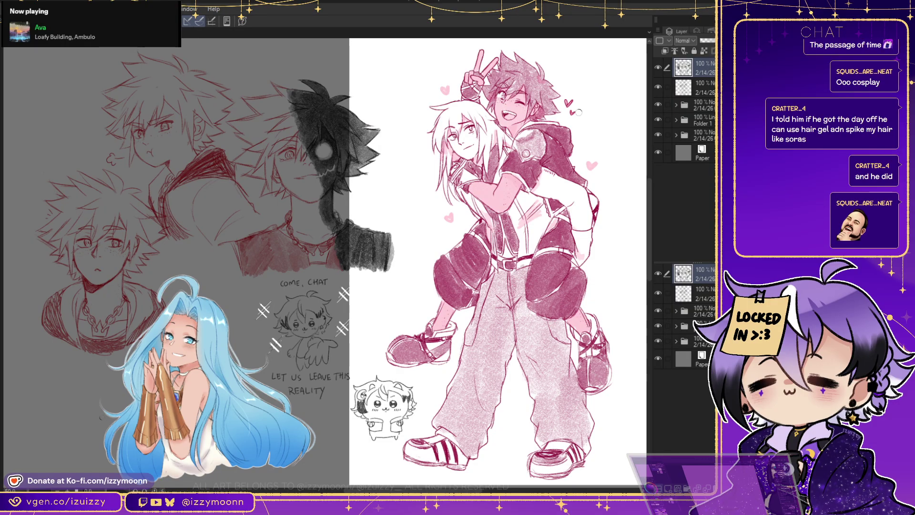
Check the two topmost doodle layers by toggling the lower one's visibility, and inspect the small standing chibi and overall collage up close
{"action": "key", "text": "shift+alt+bracketleft"}
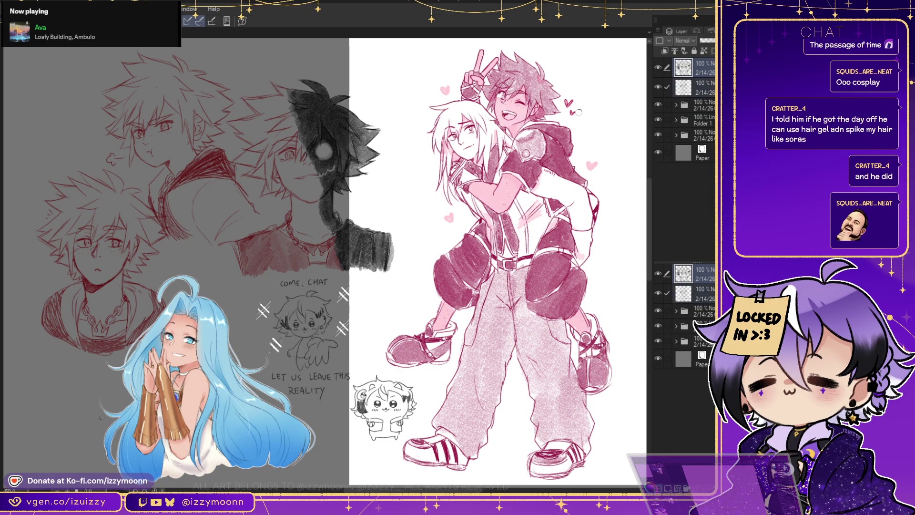
{"action": "key", "text": "alt+bracketleft"}
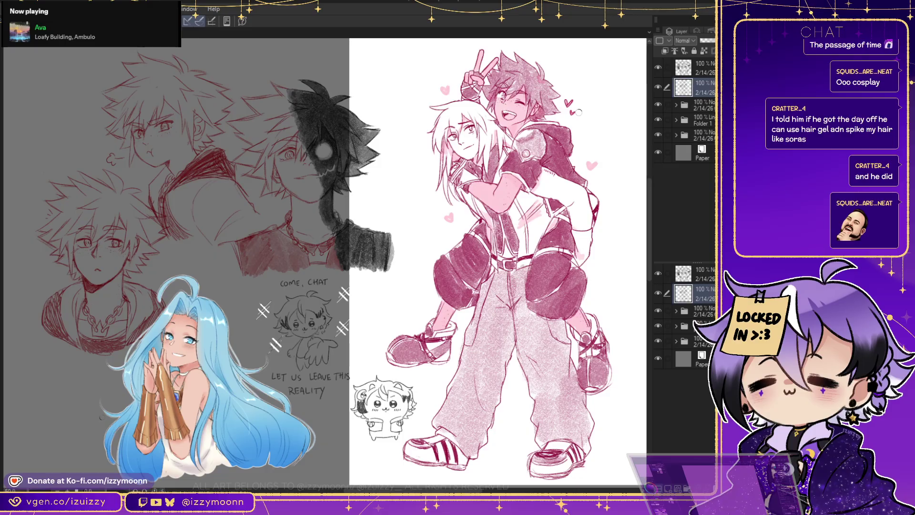
{"action": "key", "text": "alt+bracketright"}
{"action": "scroll", "coordinate": [578, 112], "scroll_direction": "up", "scroll_amount": 3}
{"action": "scroll", "coordinate": [578, 112], "scroll_direction": "down", "scroll_amount": 5}
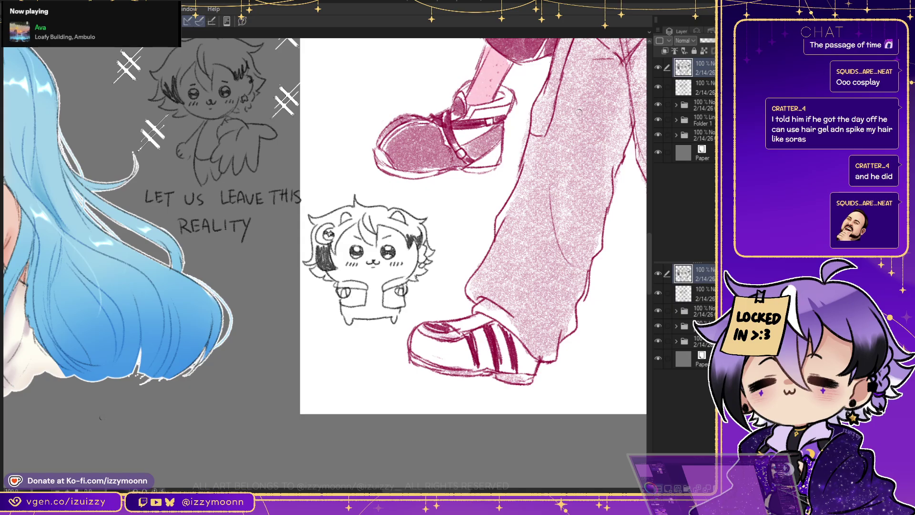
{"action": "left_click", "coordinate": [658, 293]}
{"action": "left_click", "coordinate": [658, 293]}
{"action": "key", "text": "ctrl+plus"}
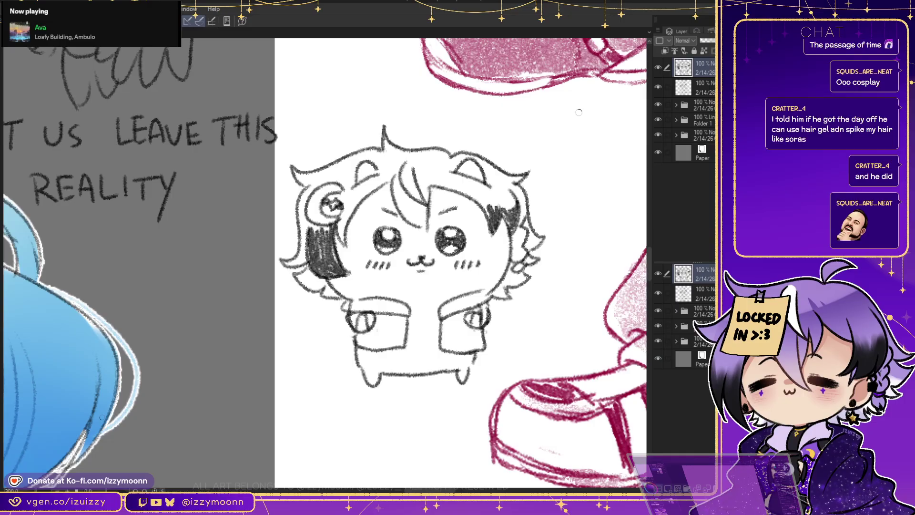
{"action": "left_click_drag", "start_coordinate": [579, 112], "coordinate": [524, 104]}
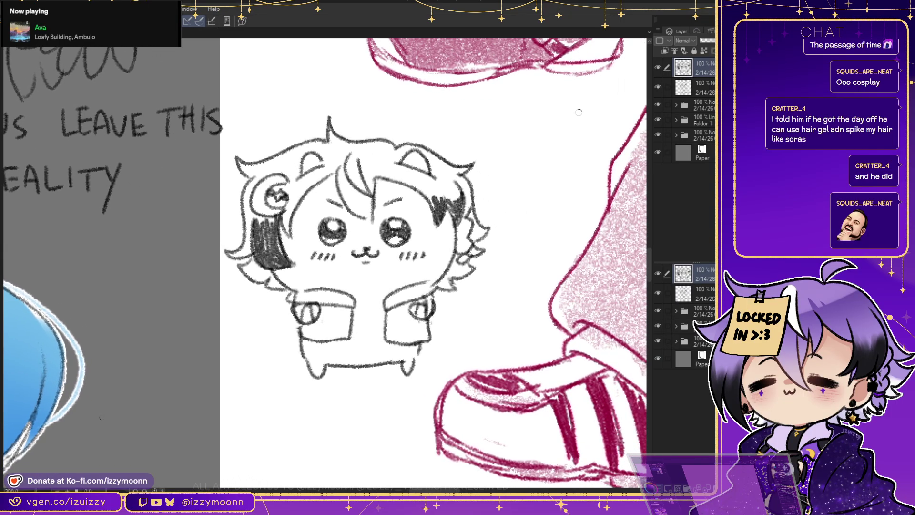
{"action": "scroll", "coordinate": [578, 113], "scroll_direction": "left", "scroll_amount": 5}
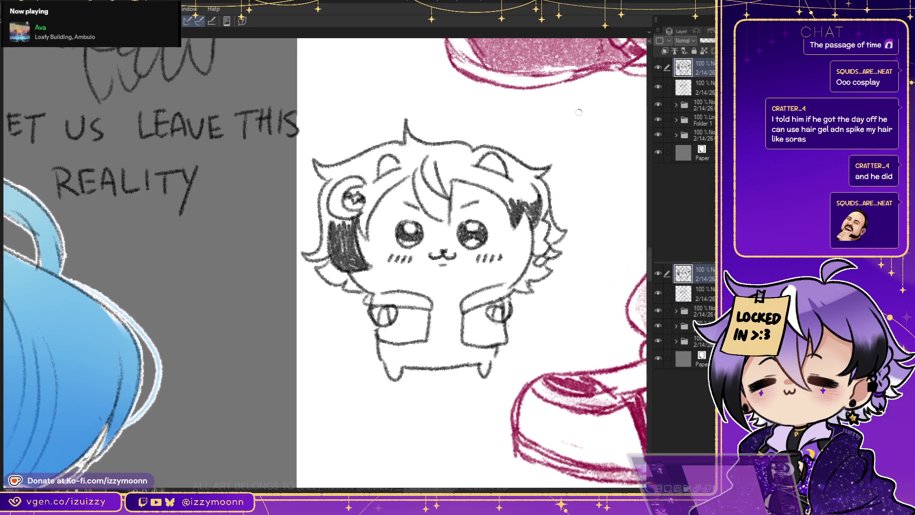
{"action": "scroll", "coordinate": [579, 112], "scroll_direction": "up", "scroll_amount": 2}
{"action": "scroll", "coordinate": [579, 113], "scroll_direction": "left", "scroll_amount": 3}
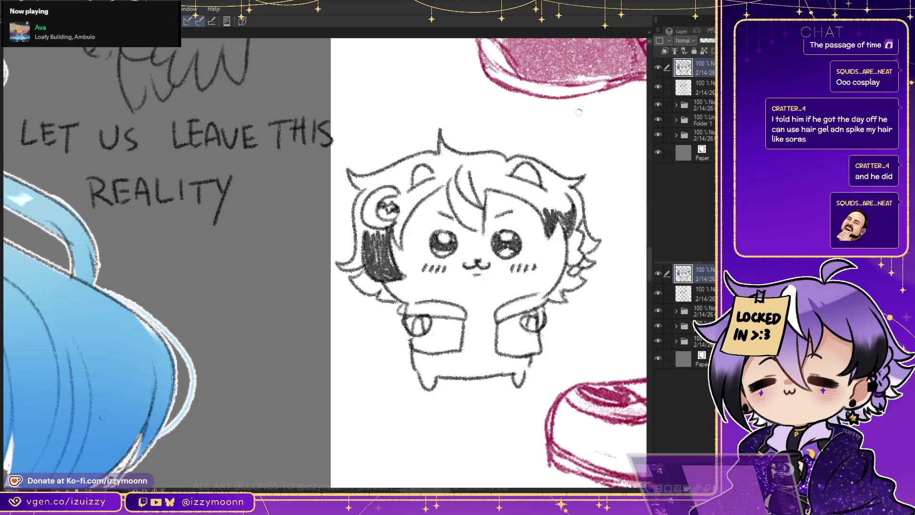
{"action": "scroll", "coordinate": [579, 112], "scroll_direction": "down", "scroll_amount": 5}
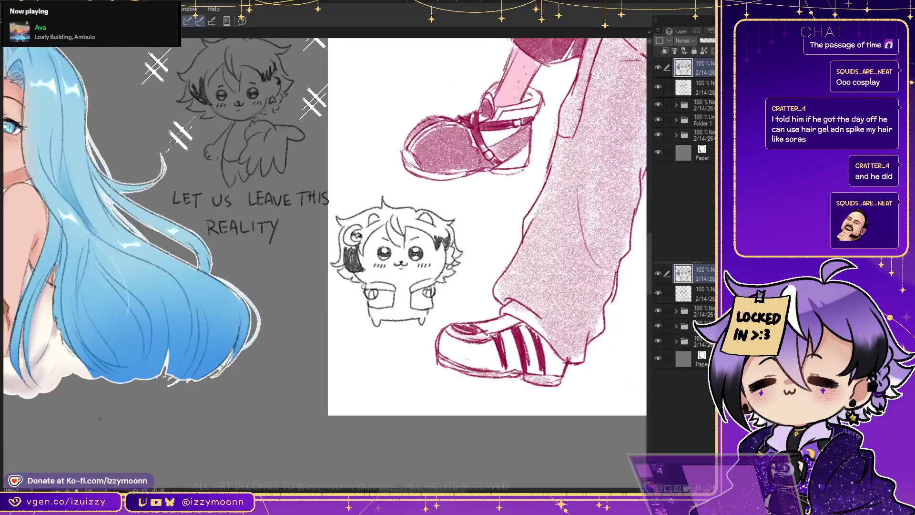
{"action": "scroll", "coordinate": [578, 112], "scroll_direction": "down", "scroll_amount": 2}
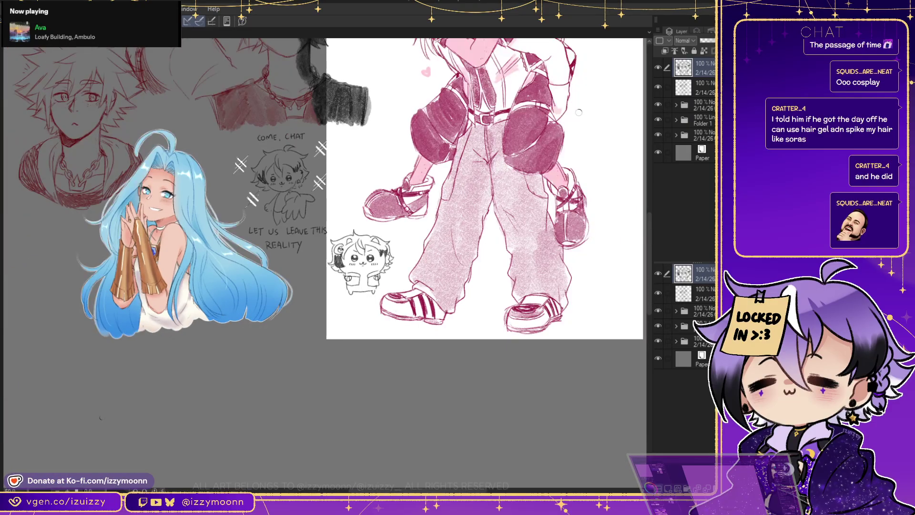
{"action": "scroll", "coordinate": [579, 112], "scroll_direction": "up", "scroll_amount": 5}
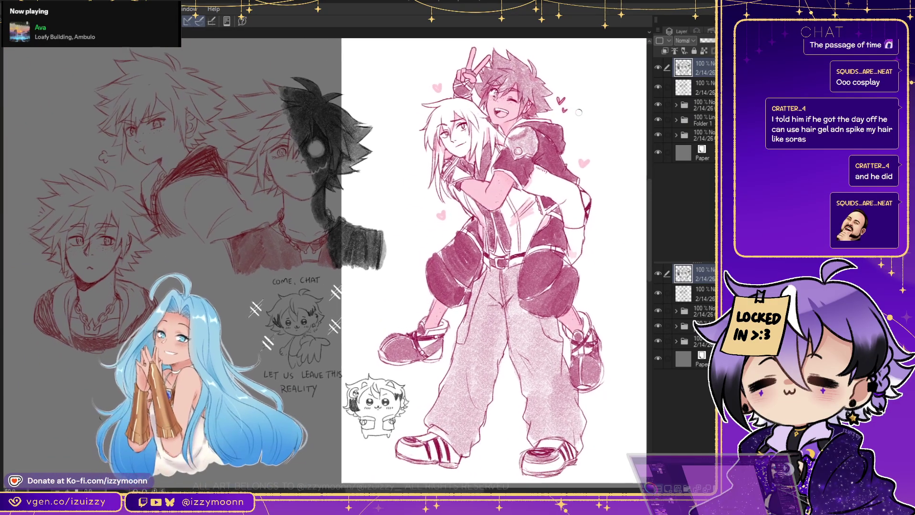
{"action": "scroll", "coordinate": [579, 112], "scroll_direction": "up", "scroll_amount": 2}
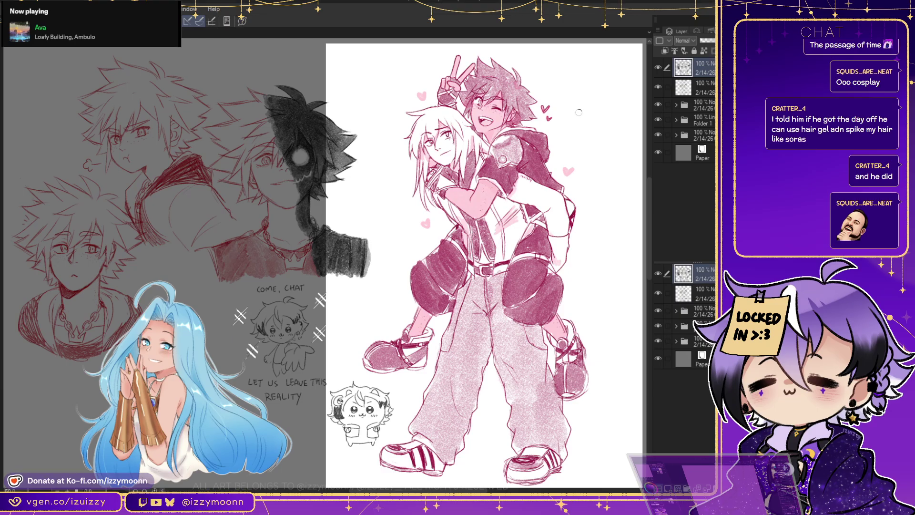
Stamp the boxed artist signature on a new top layer, light on the three busts and blue-haired girl, dark on both chibi doodles
{"action": "key", "text": "ctrl+shift+n"}
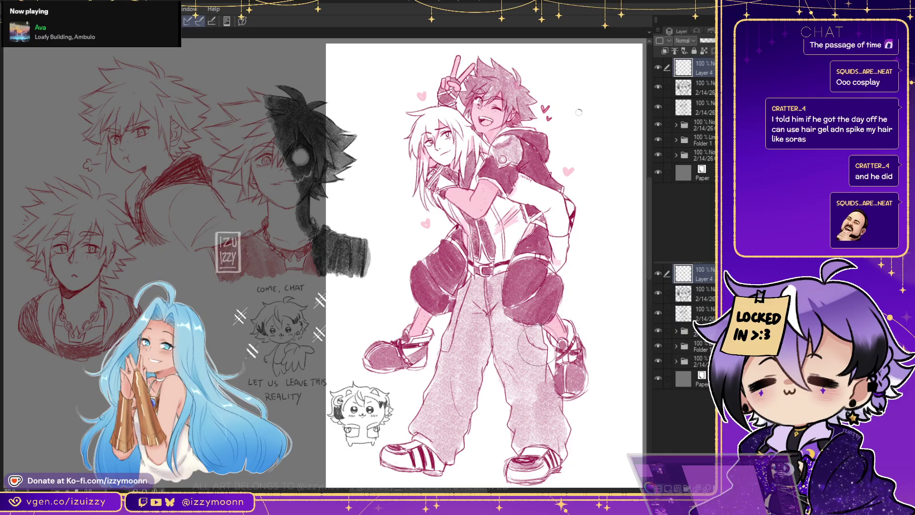
{"action": "left_click_drag", "start_coordinate": [230, 220], "coordinate": [500, 176]}
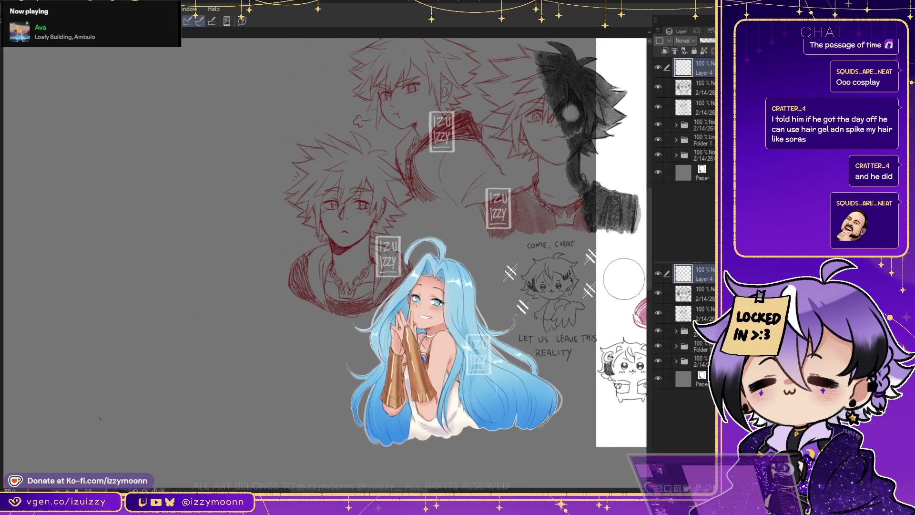
{"action": "left_click_drag", "start_coordinate": [429, 238], "coordinate": [202, 282]}
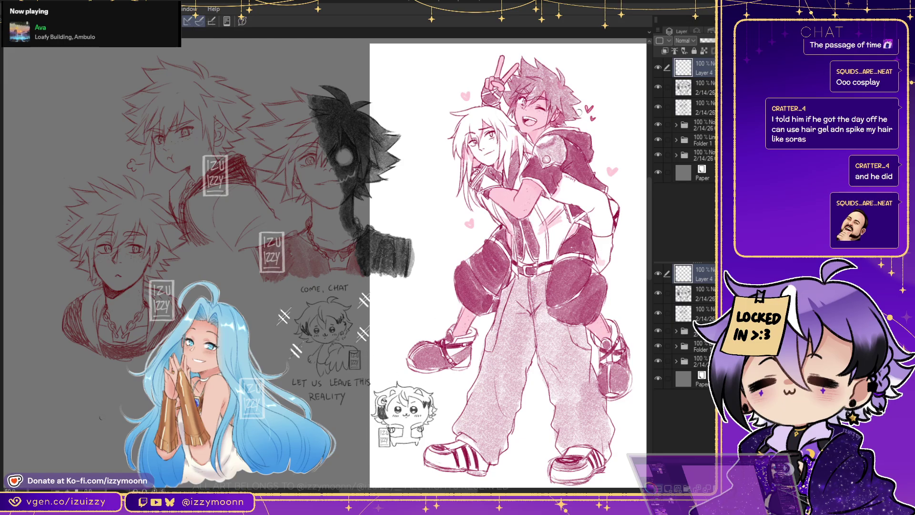
Lower the signature layer's opacity to 65%
{"action": "key", "text": "5"}
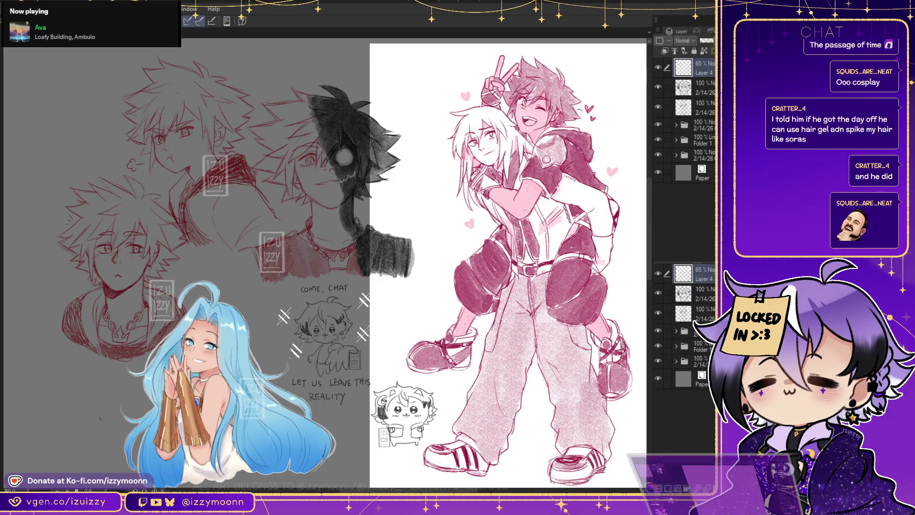
{"action": "scroll", "coordinate": [579, 111], "scroll_direction": "right", "scroll_amount": 3}
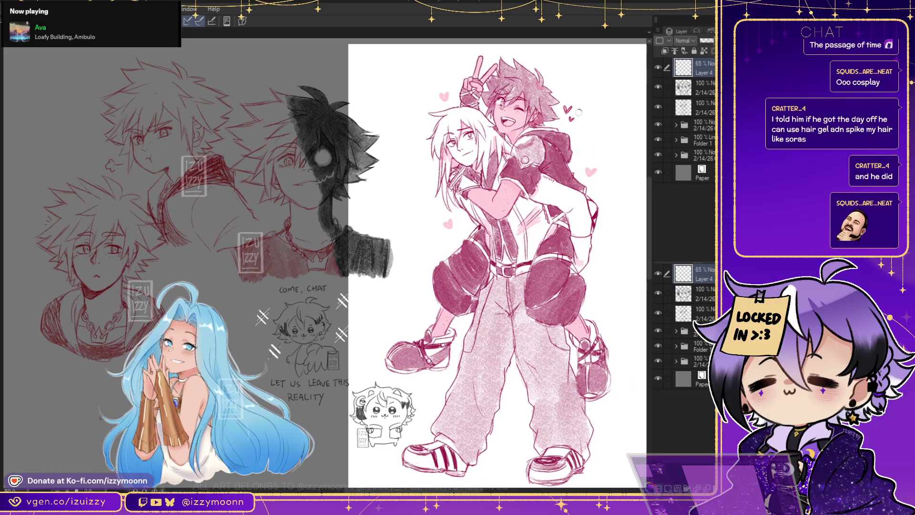
{"action": "scroll", "coordinate": [578, 113], "scroll_direction": "right", "scroll_amount": 2}
{"action": "scroll", "coordinate": [578, 112], "scroll_direction": "down", "scroll_amount": 1}
{"action": "scroll", "coordinate": [578, 113], "scroll_direction": "left", "scroll_amount": 1}
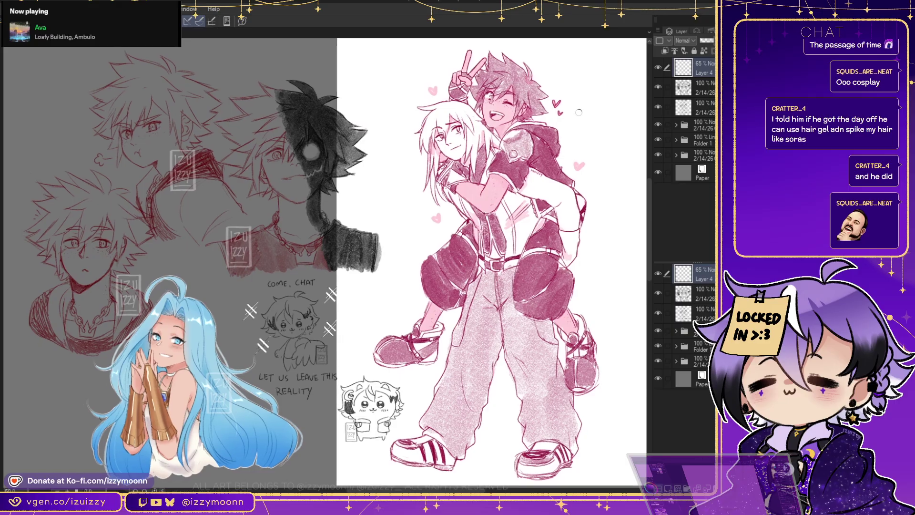